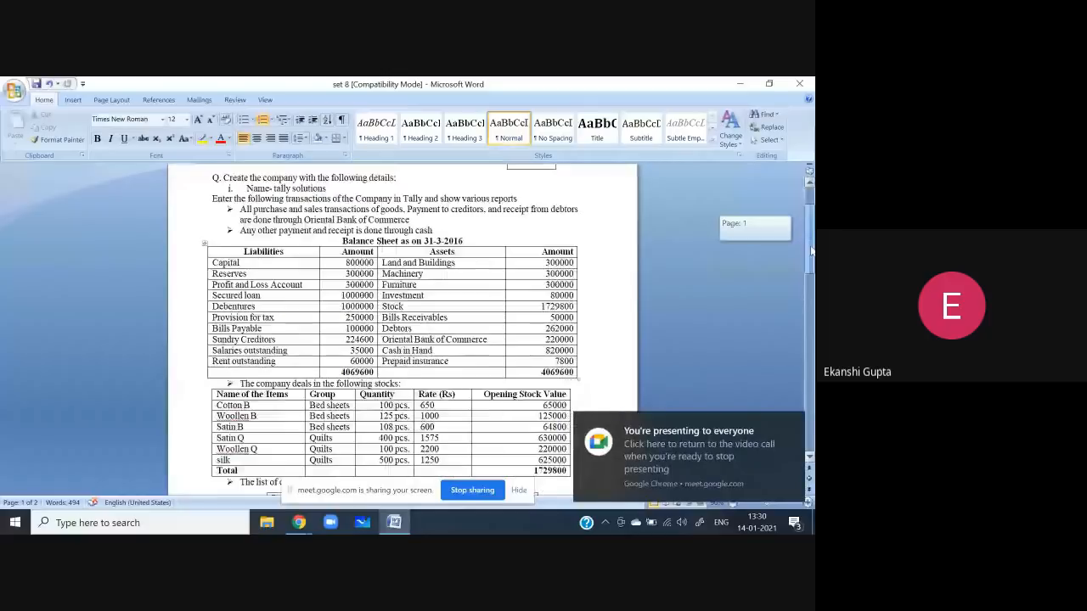
Read the exercise's company details, opening balance sheet, stock items, and debtor and creditor lists
left_click(618, 323)
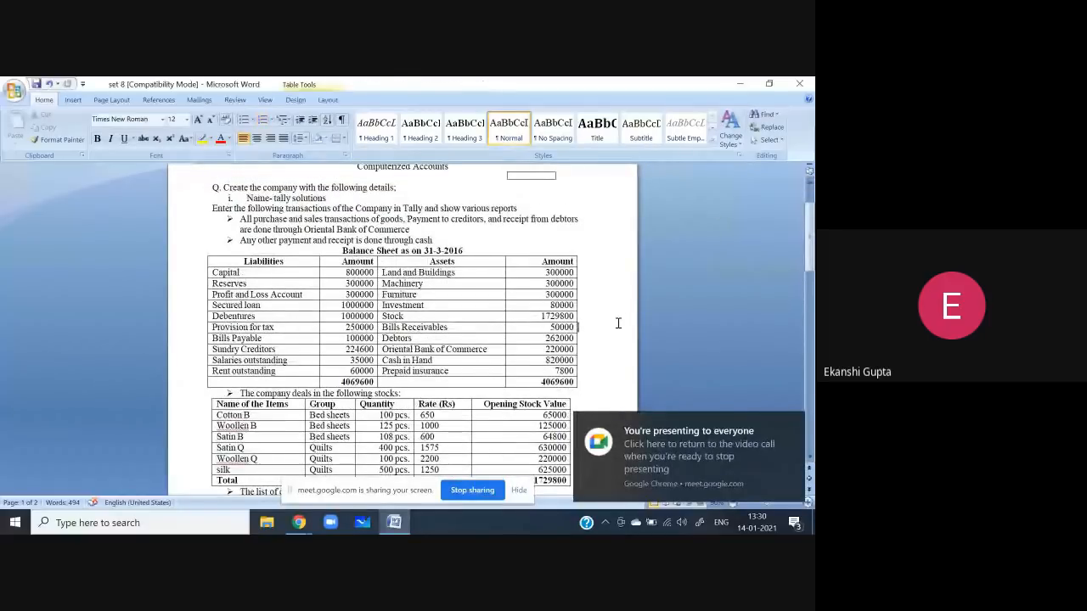
left_click(519, 490)
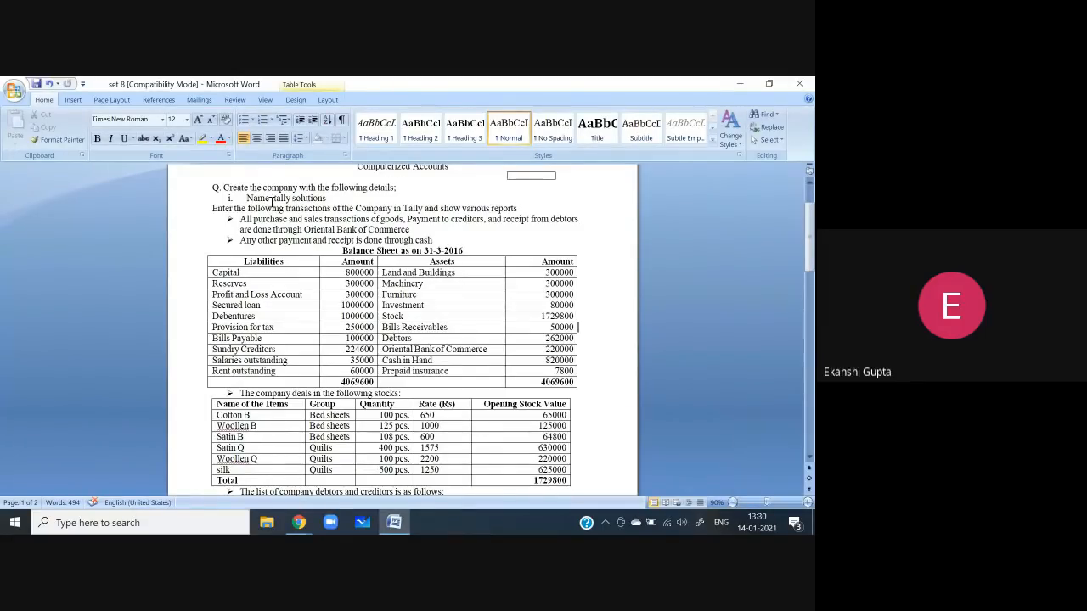
left_click(806, 502)
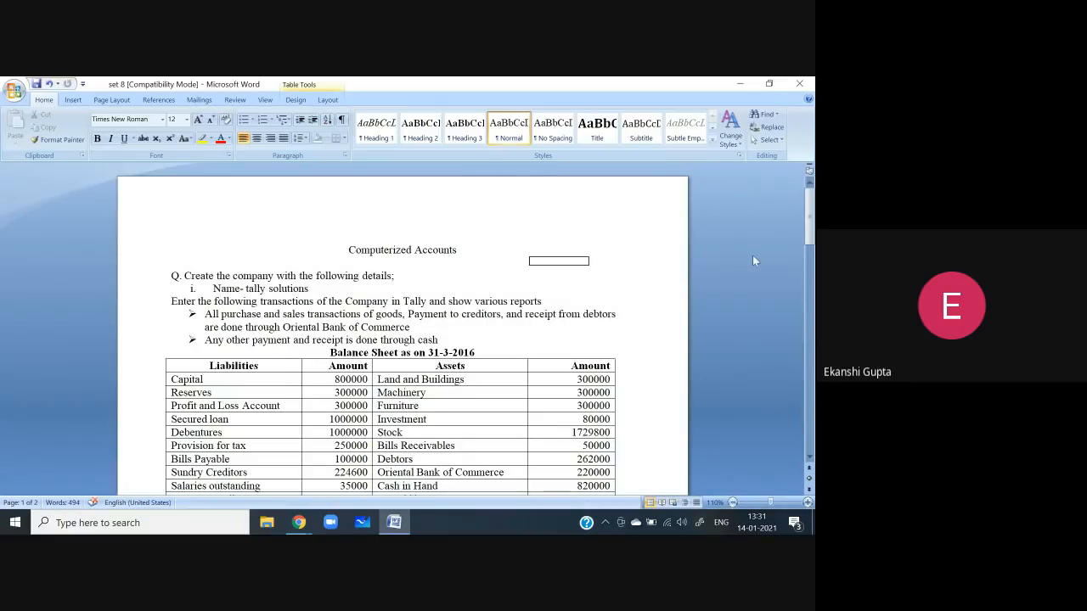
left_click_drag(808, 225, 810, 249)
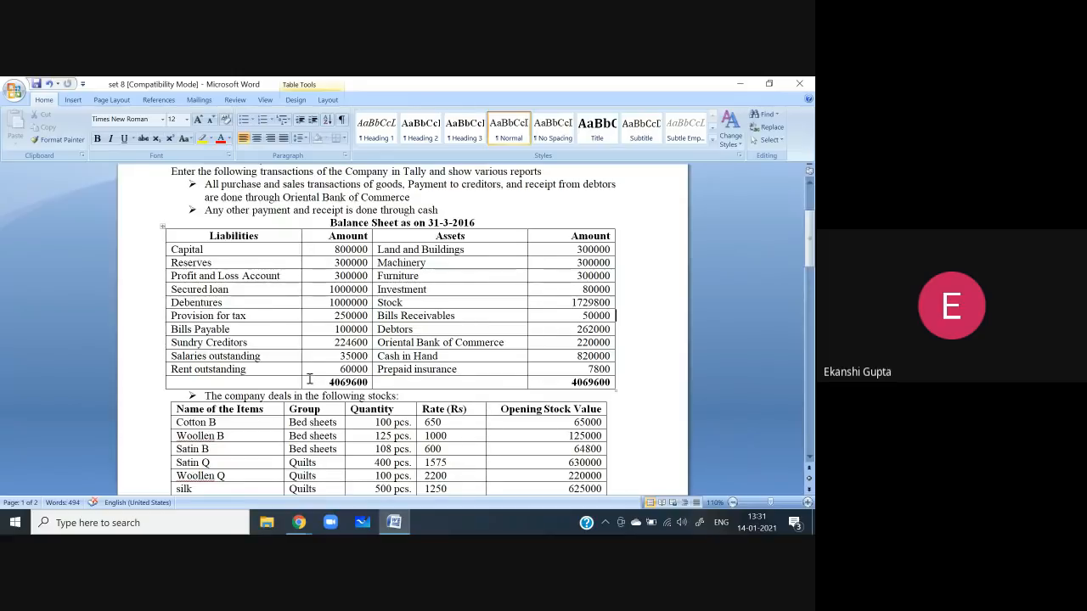
left_click_drag(810, 245, 811, 268)
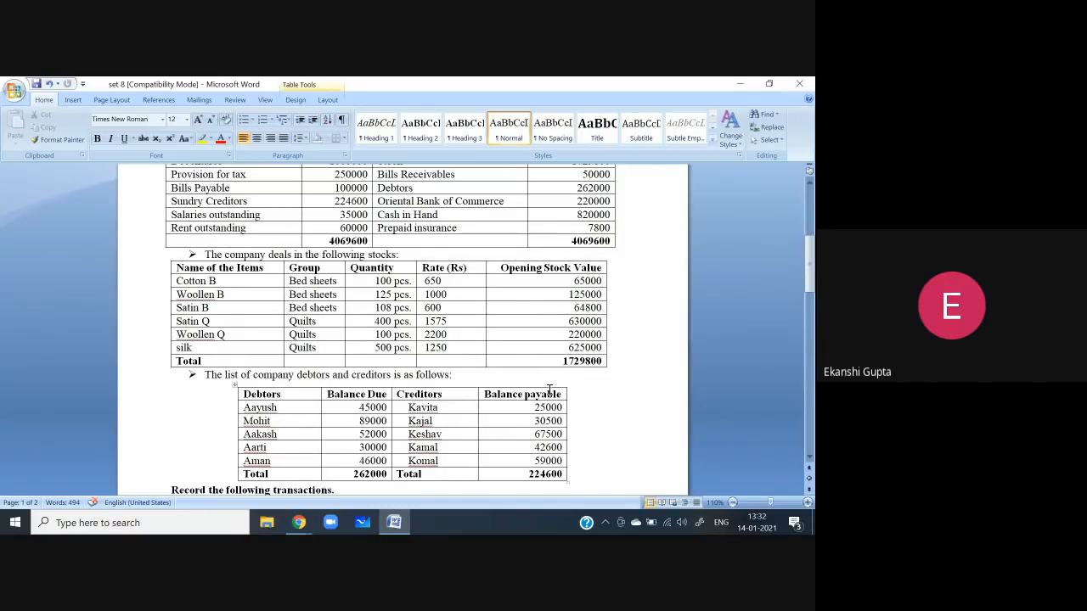
left_click(810, 286)
left_click_drag(810, 286, 812, 303)
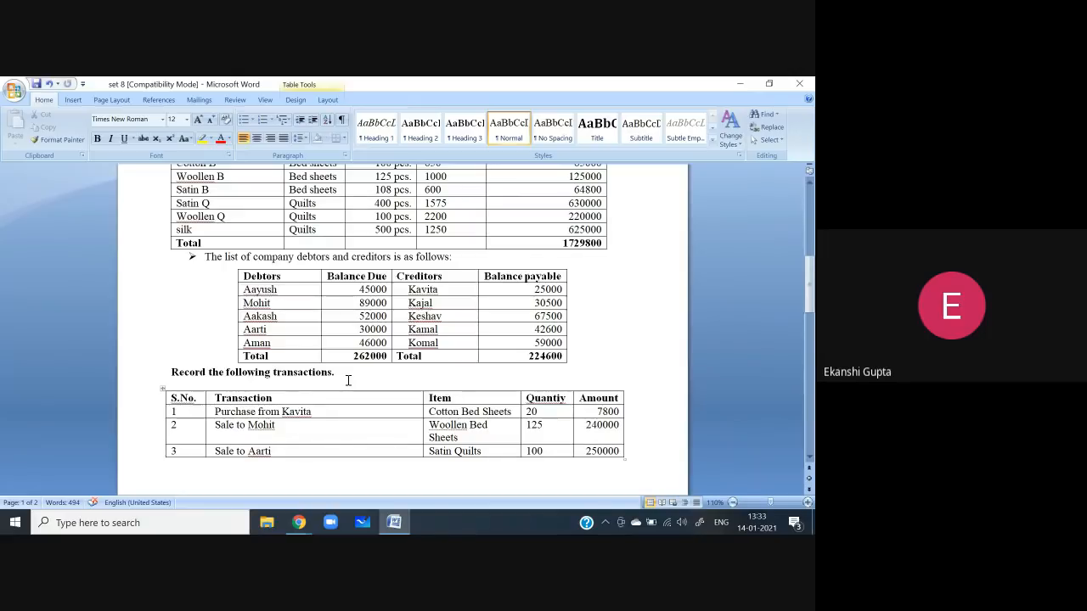
Read the exercise's numbered transactions, depreciation instruction and list of required tasks, and return to the company details
left_click_drag(805, 267, 813, 297)
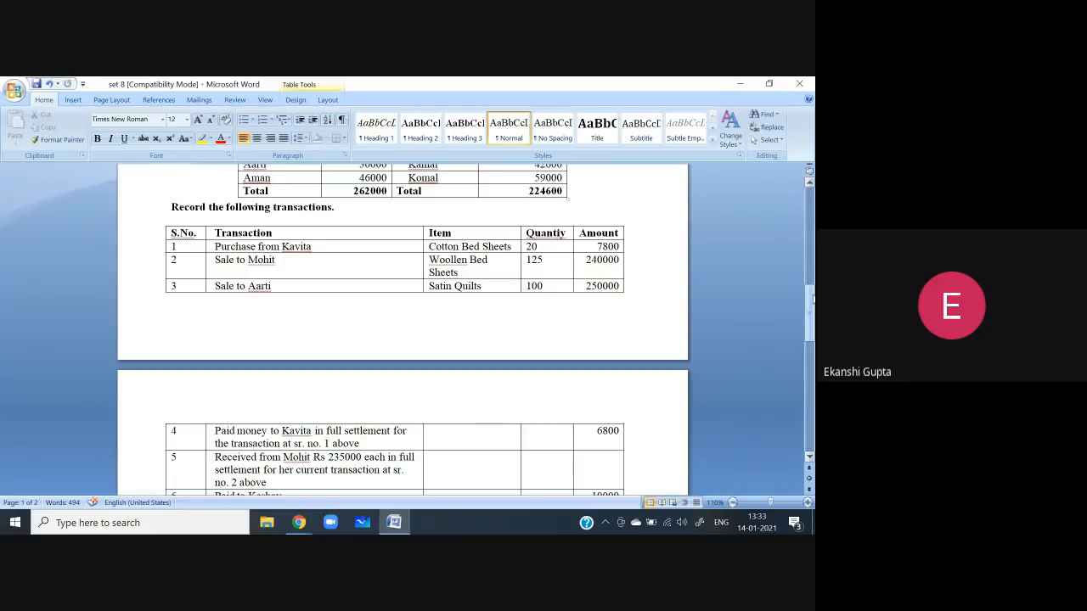
left_click_drag(812, 298, 811, 325)
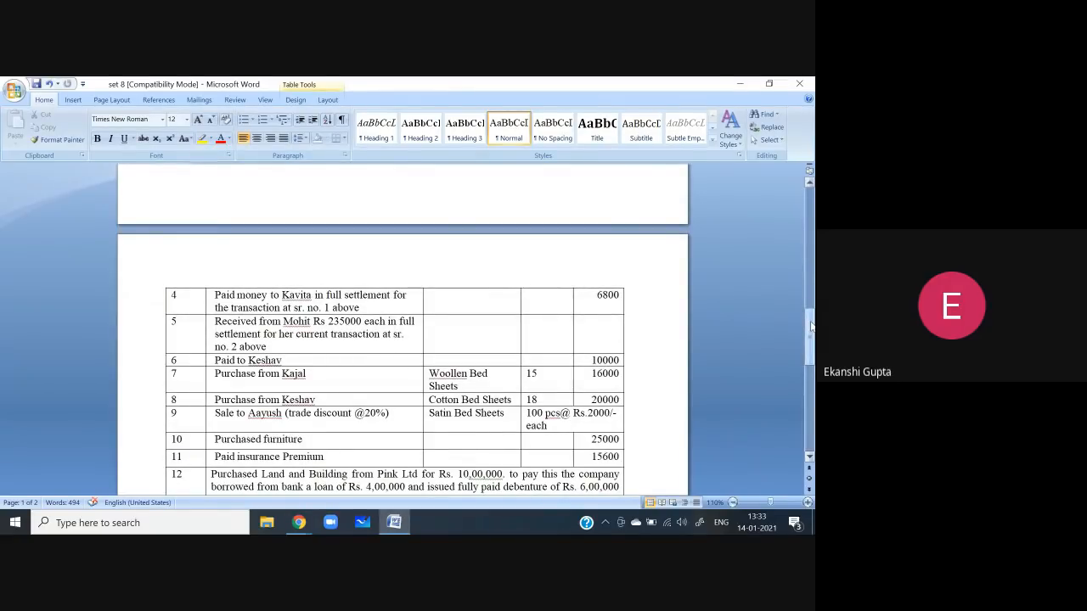
left_click_drag(813, 322, 813, 305)
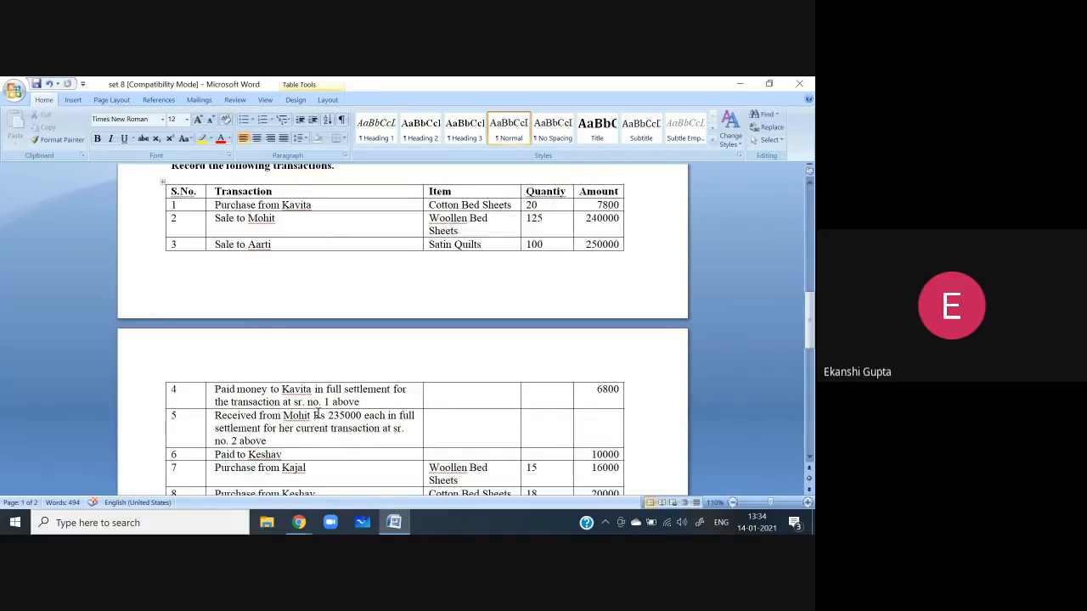
left_click_drag(808, 322, 809, 354)
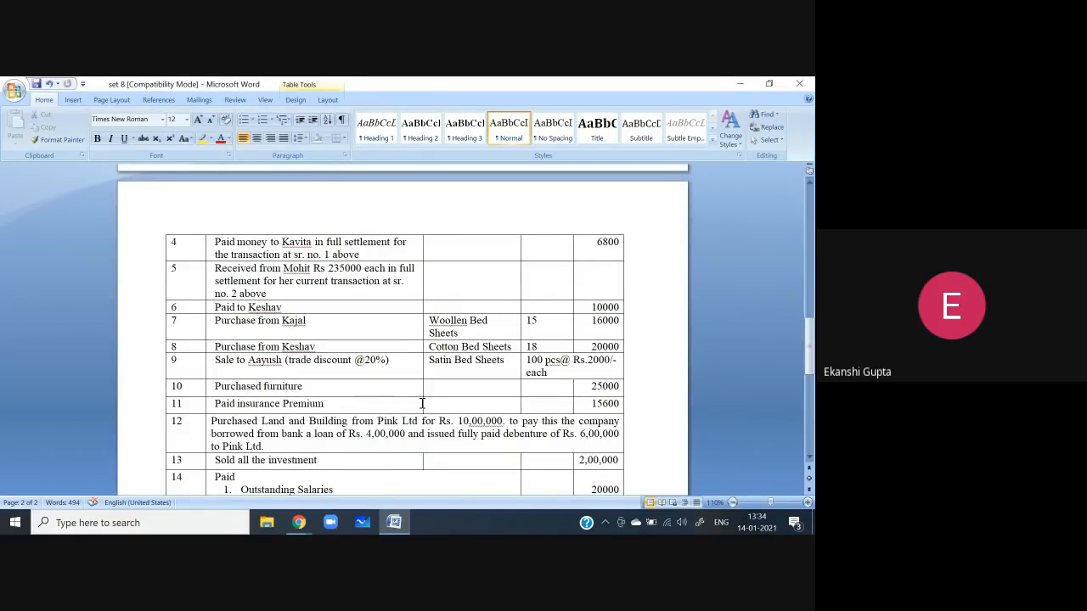
left_click_drag(810, 345, 809, 362)
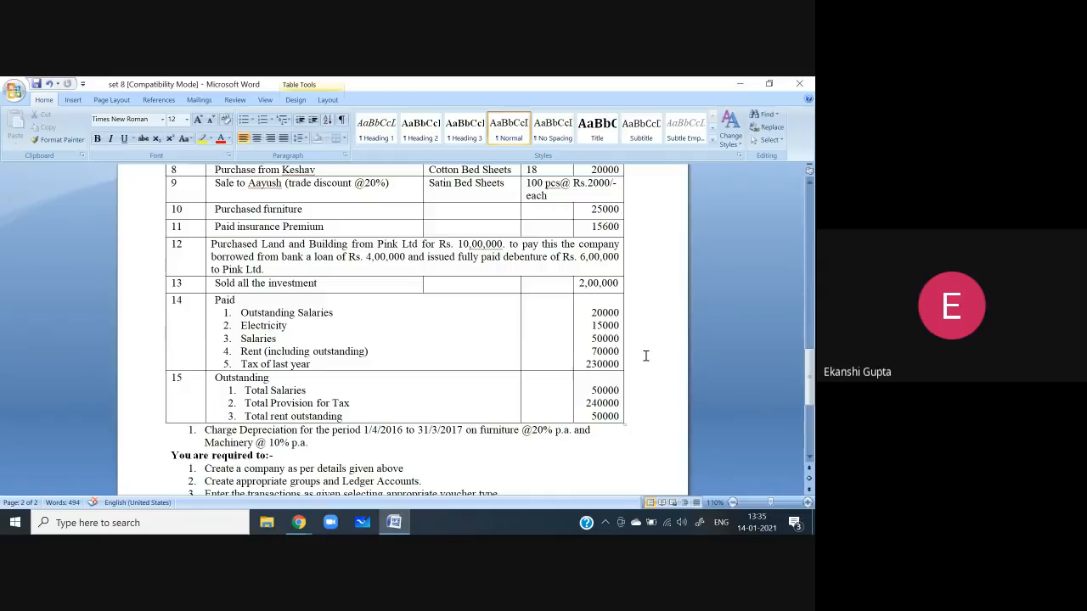
left_click_drag(811, 371, 813, 394)
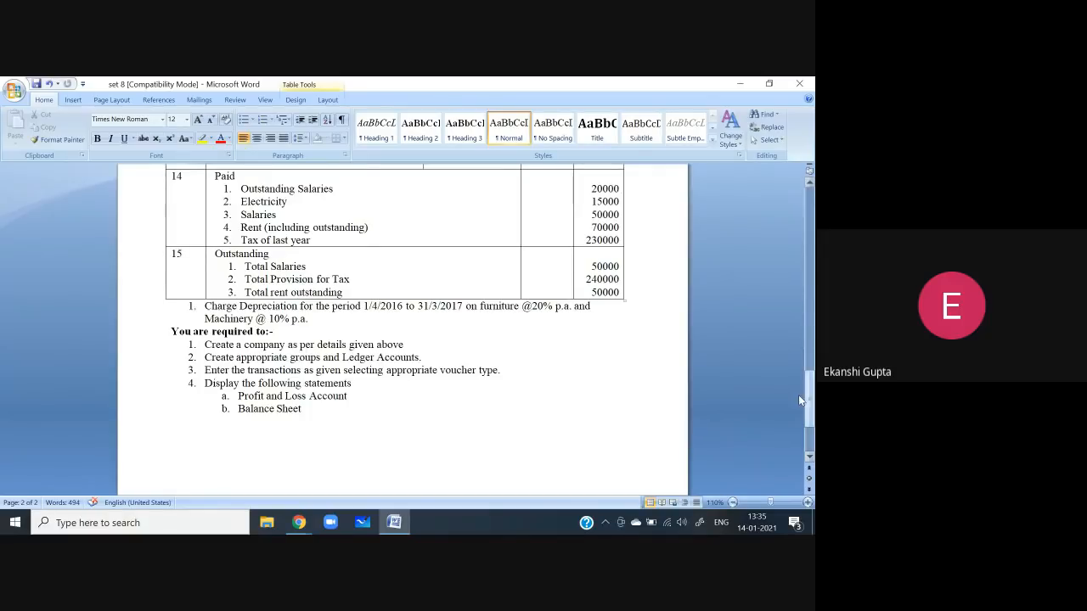
left_click_drag(811, 397, 810, 204)
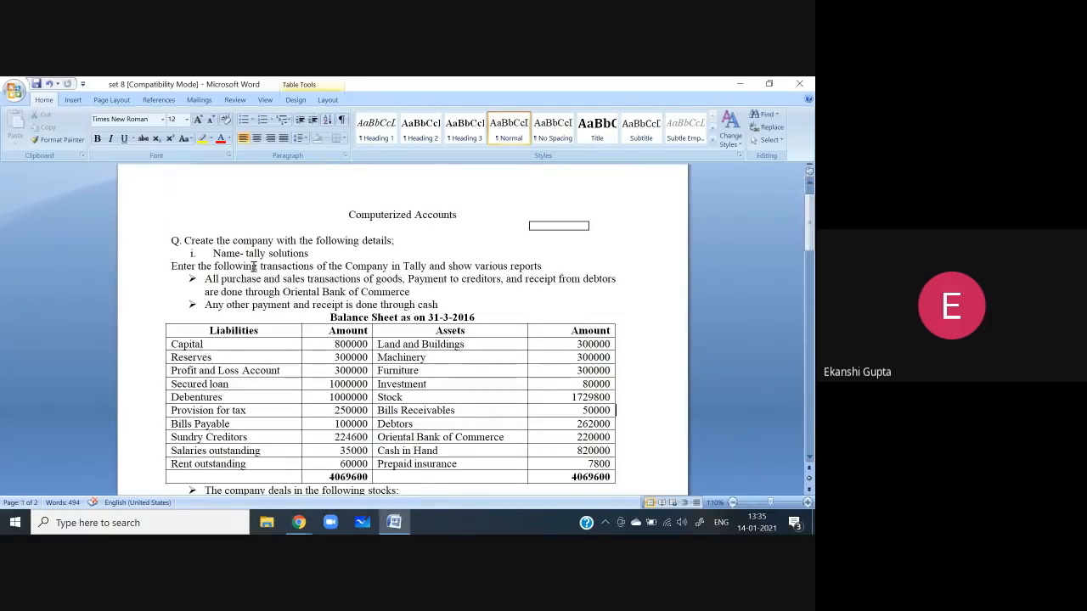
Open Tally 9 and start creating a new company
left_click(740, 83)
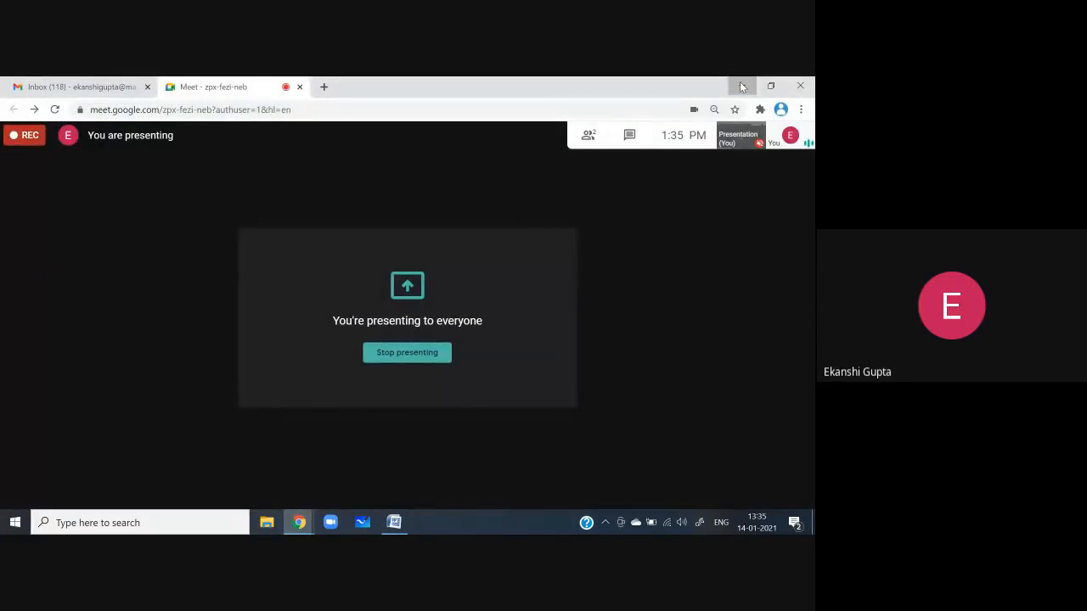
left_click(740, 84)
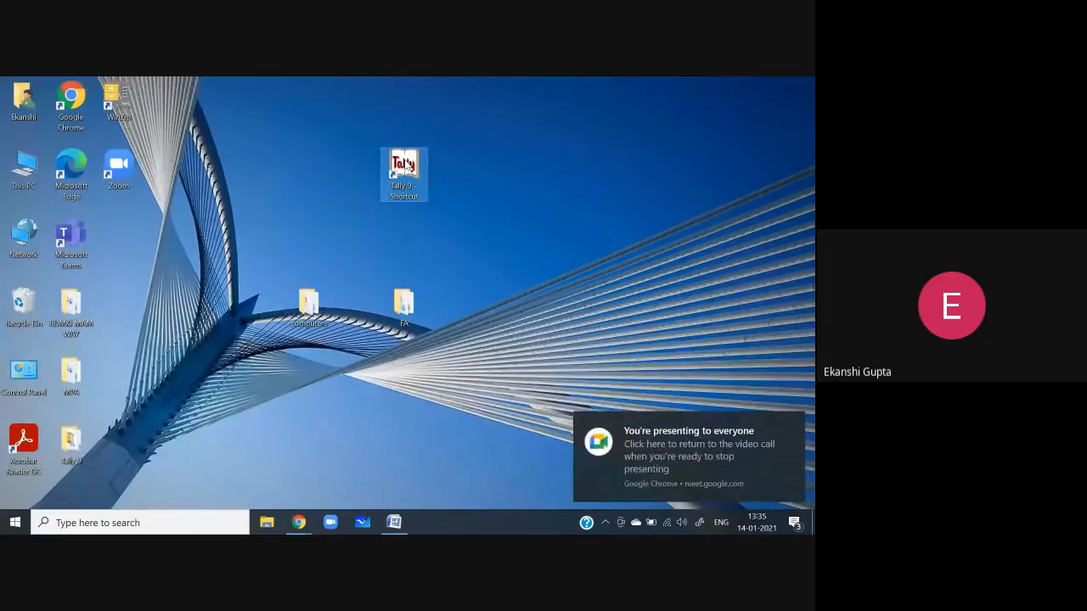
double_click(406, 166)
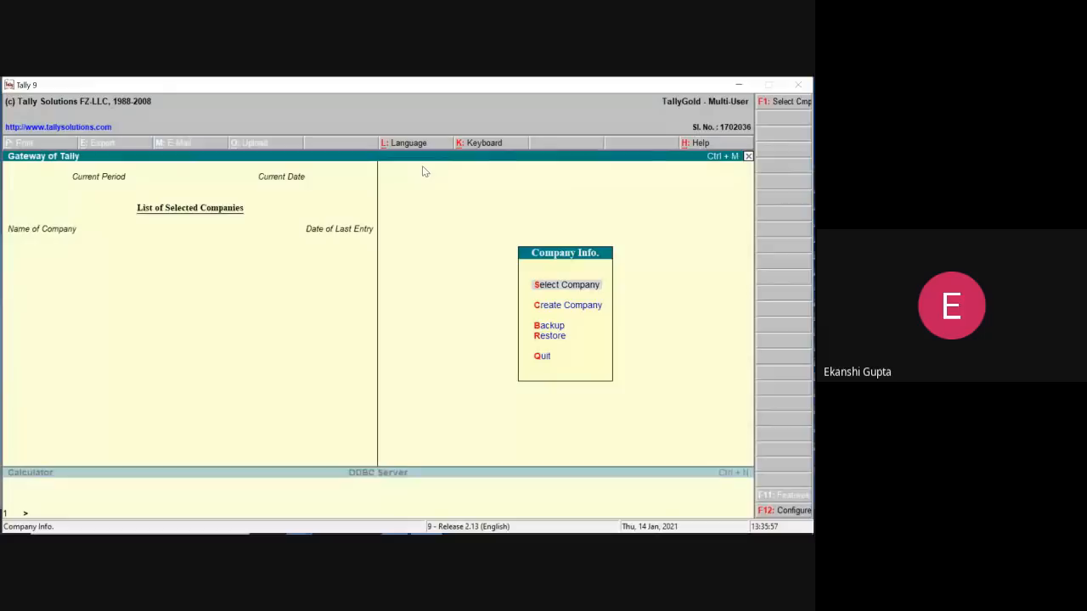
key("Down")
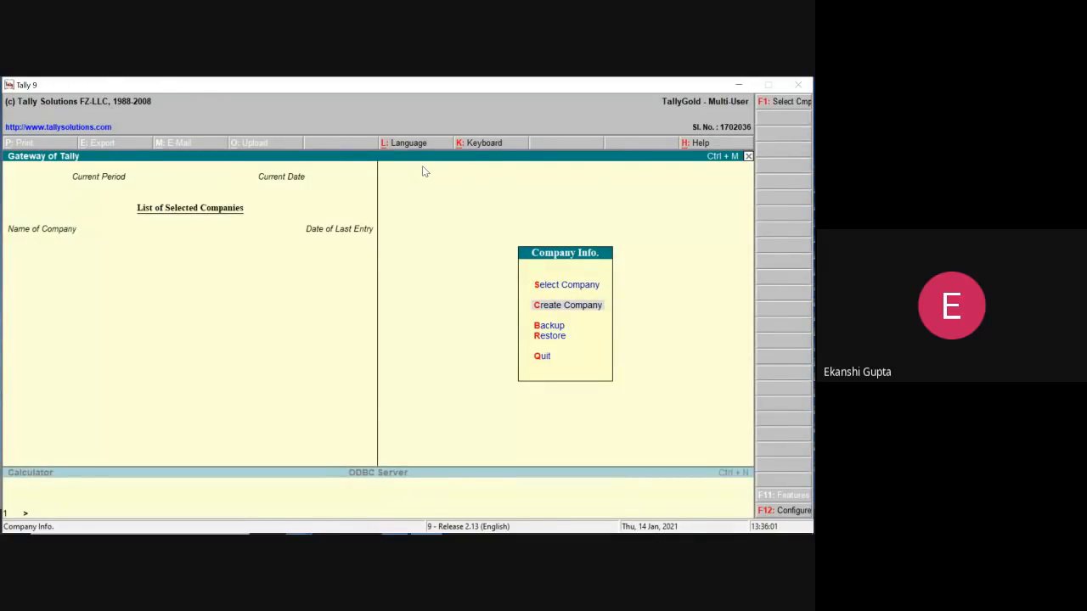
key("Return")
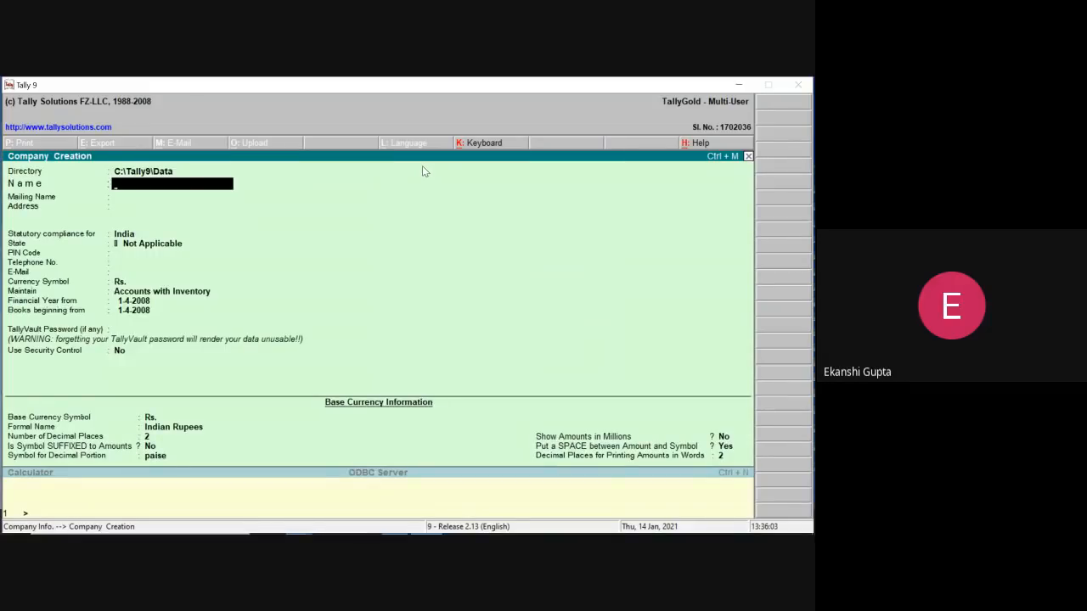
Check the company name in the Word exercise and enter Tally Solutions as the new company's name in Tally
left_click(738, 86)
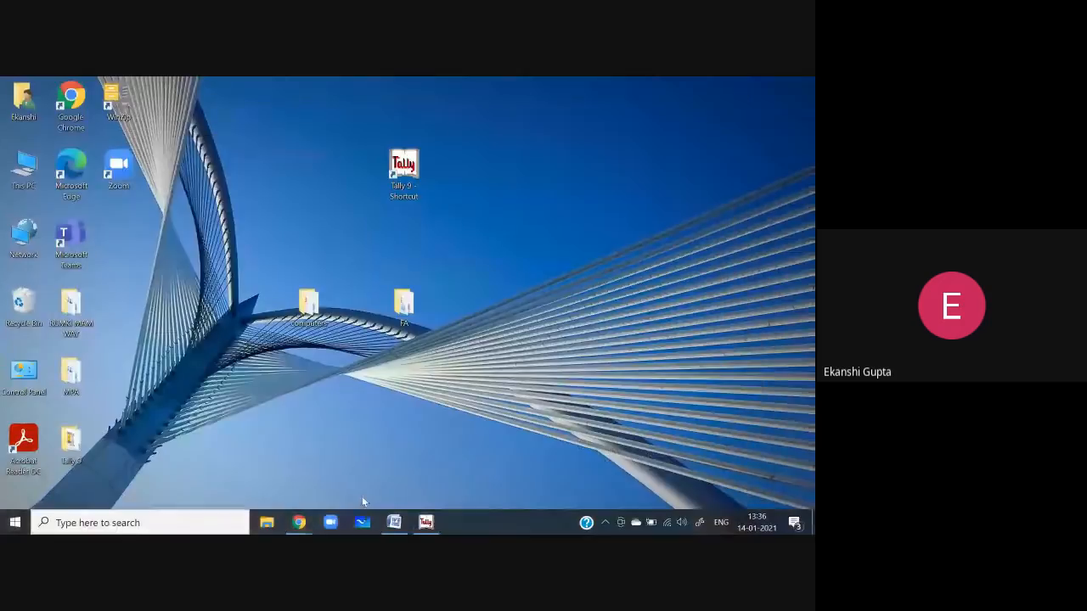
left_click(394, 522)
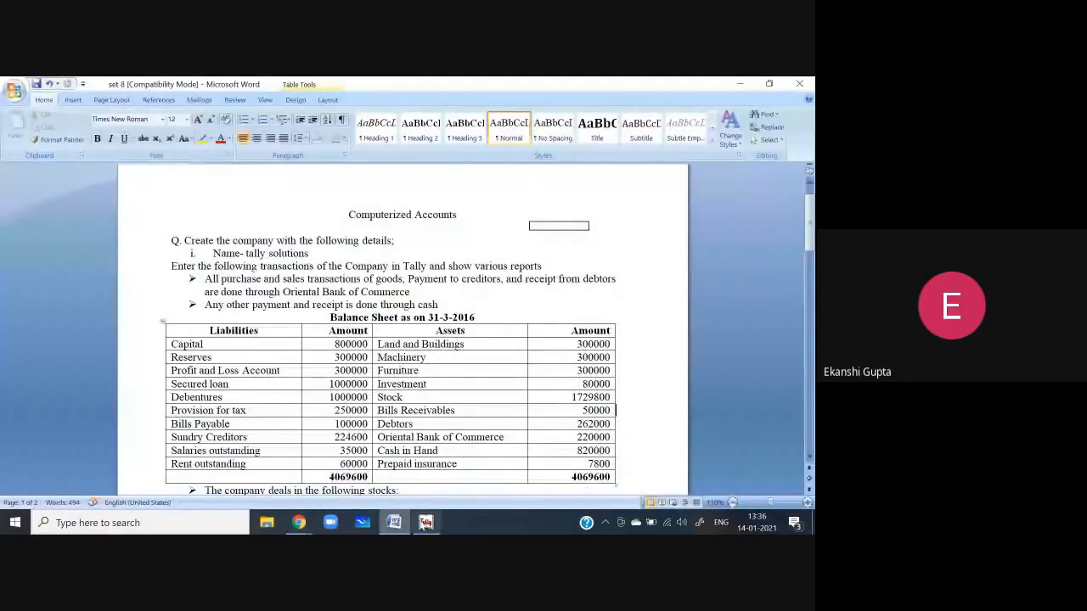
left_click(425, 522)
type("T")
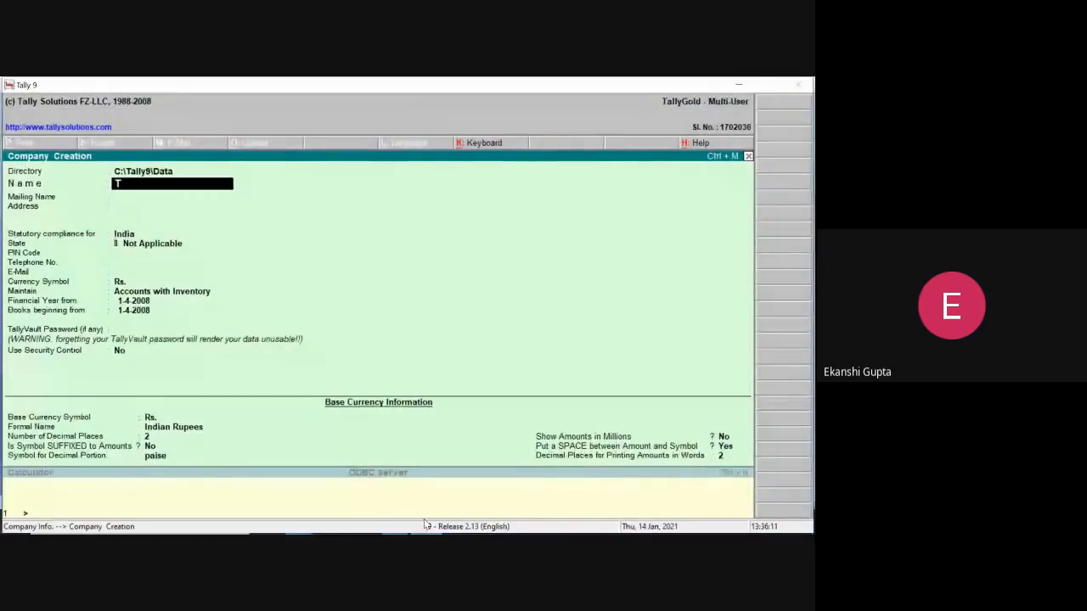
type("ally Solutions")
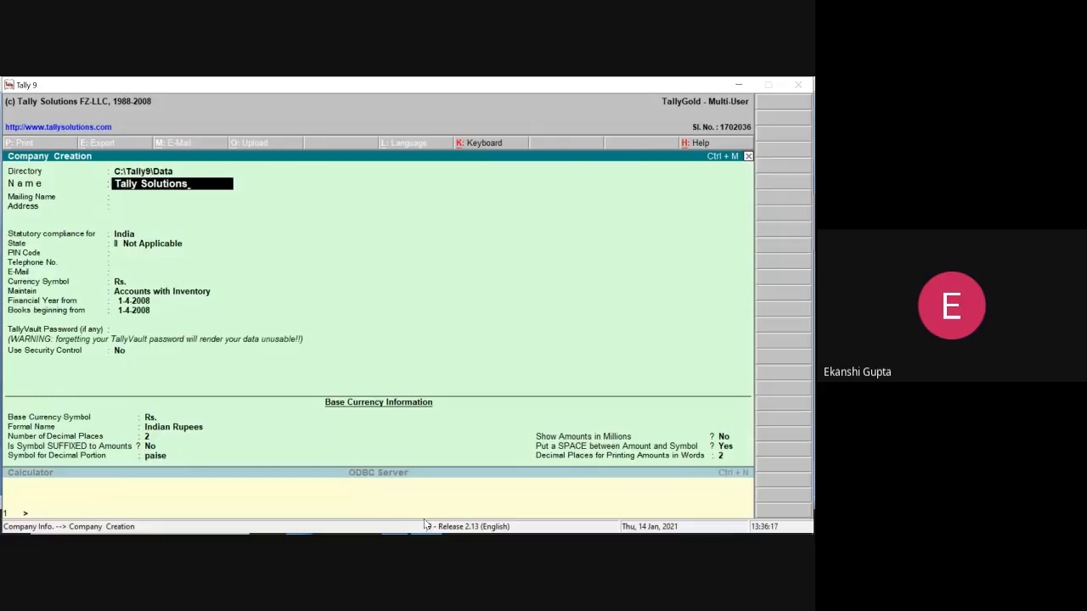
key("Return")
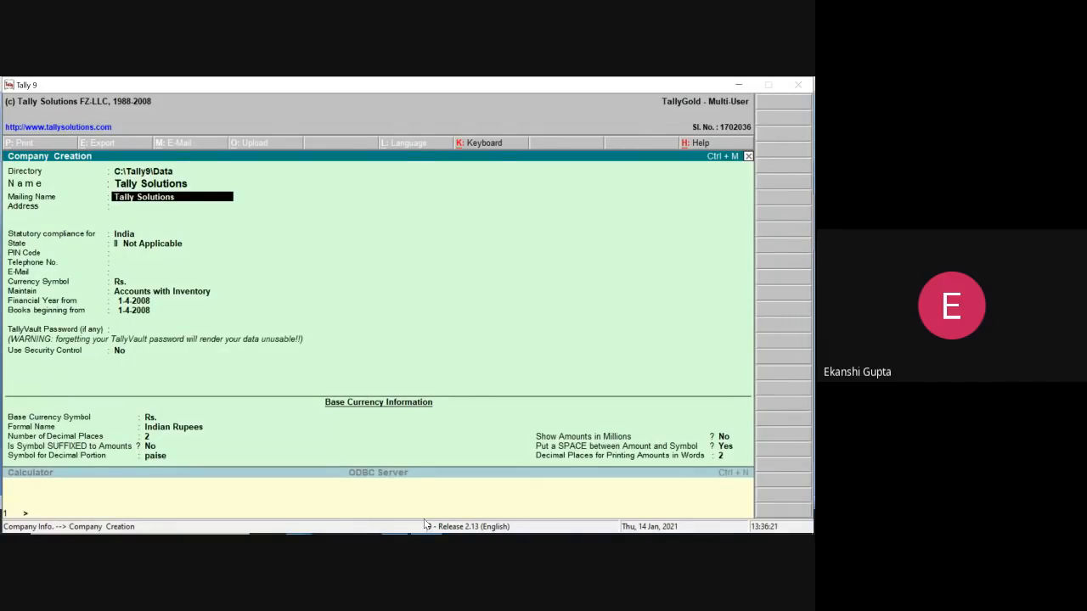
Keep the default mailing name, India compliance, state Not Applicable, Rs. currency and Accounts with Inventory, leaving address and contact details blank
key("Return")
key("Return")
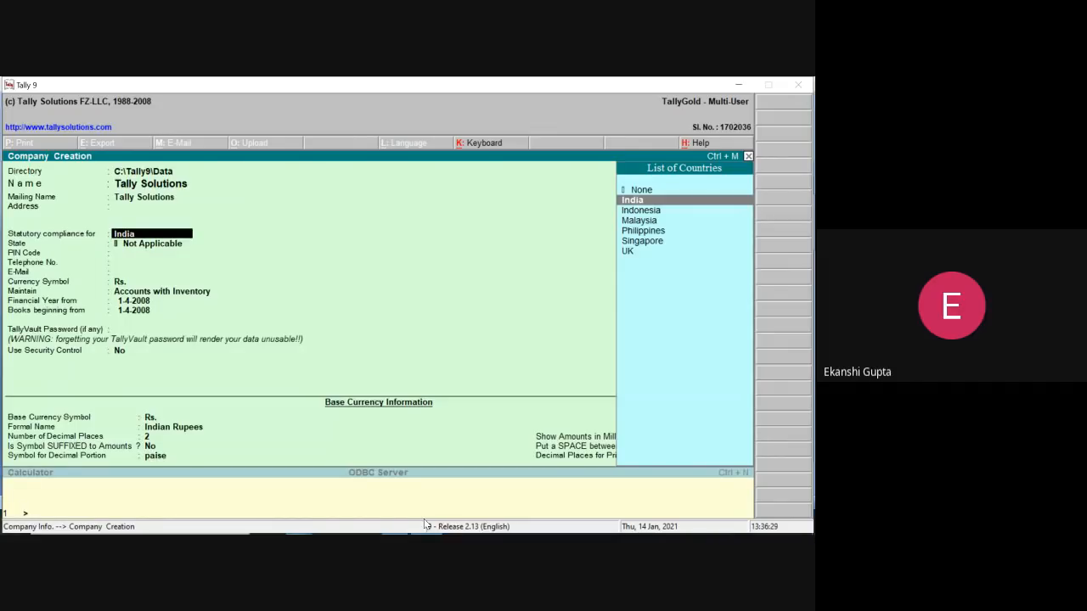
key("Return")
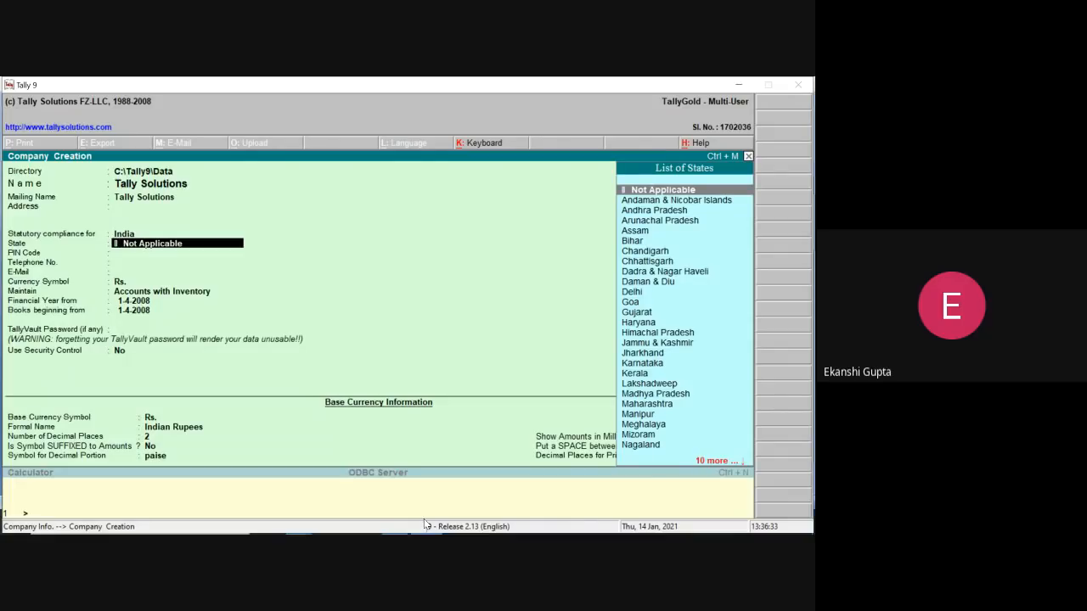
key("Return")
key("Return")
key("Return")
key("Return")
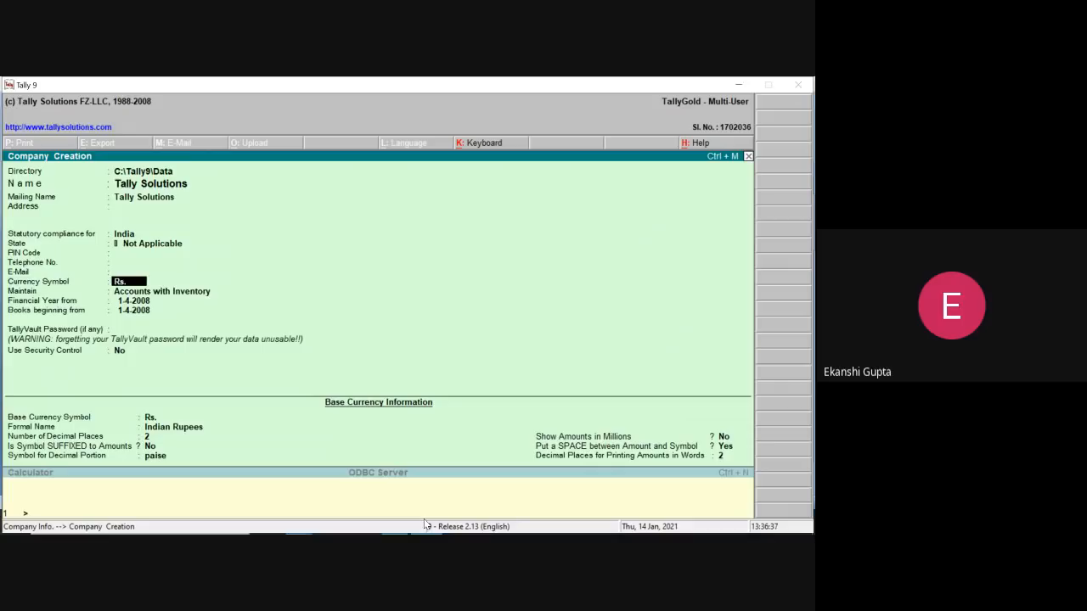
key("Return")
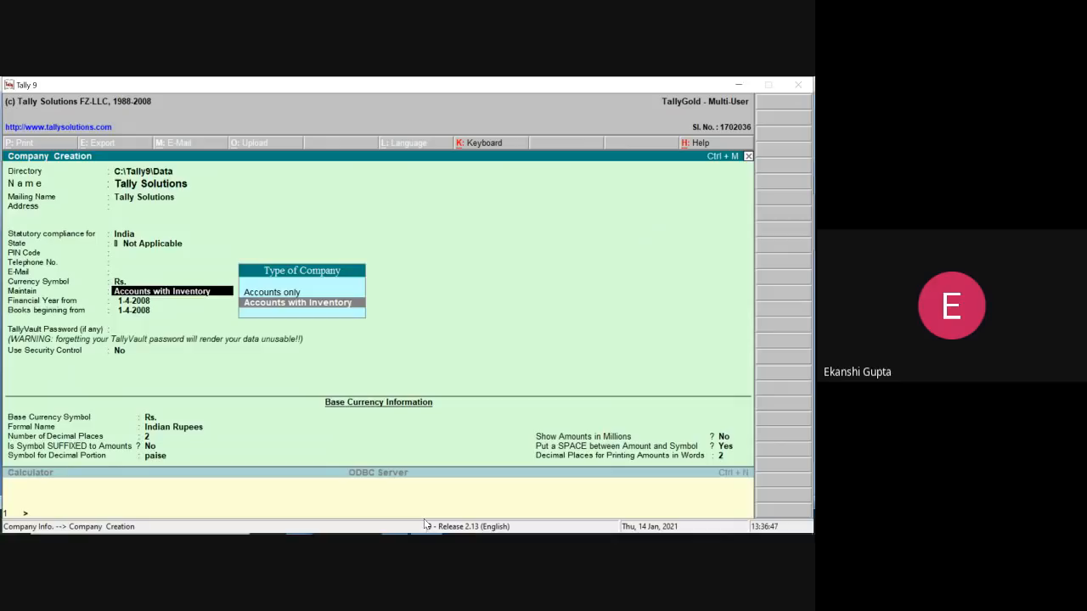
key("Return")
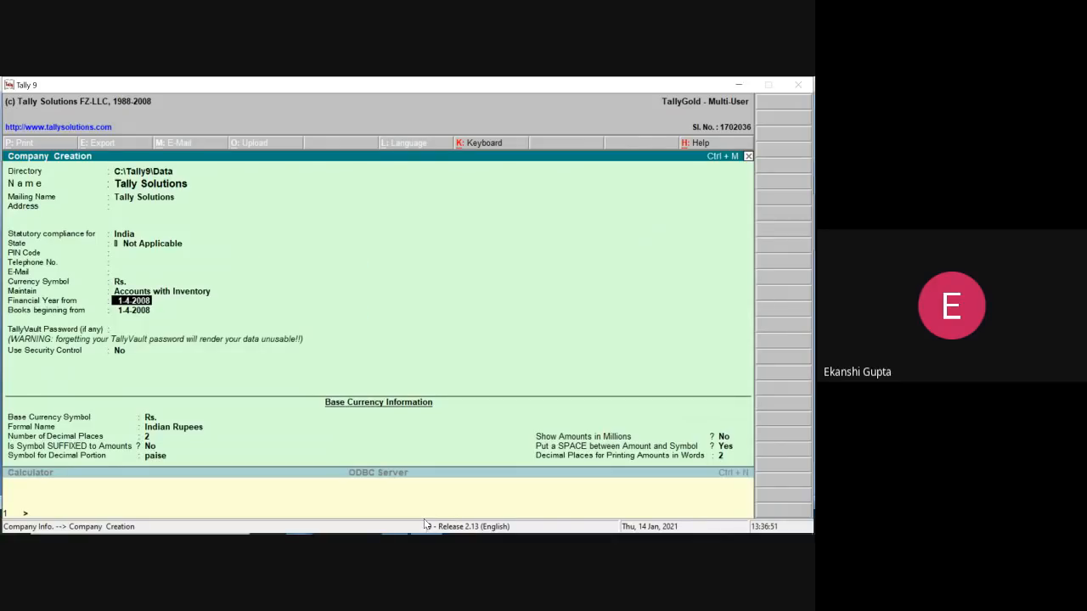
Check the accounting period in the Word exercise and set the Tally company's financial year to start from 1-4-2016
left_click(735, 85)
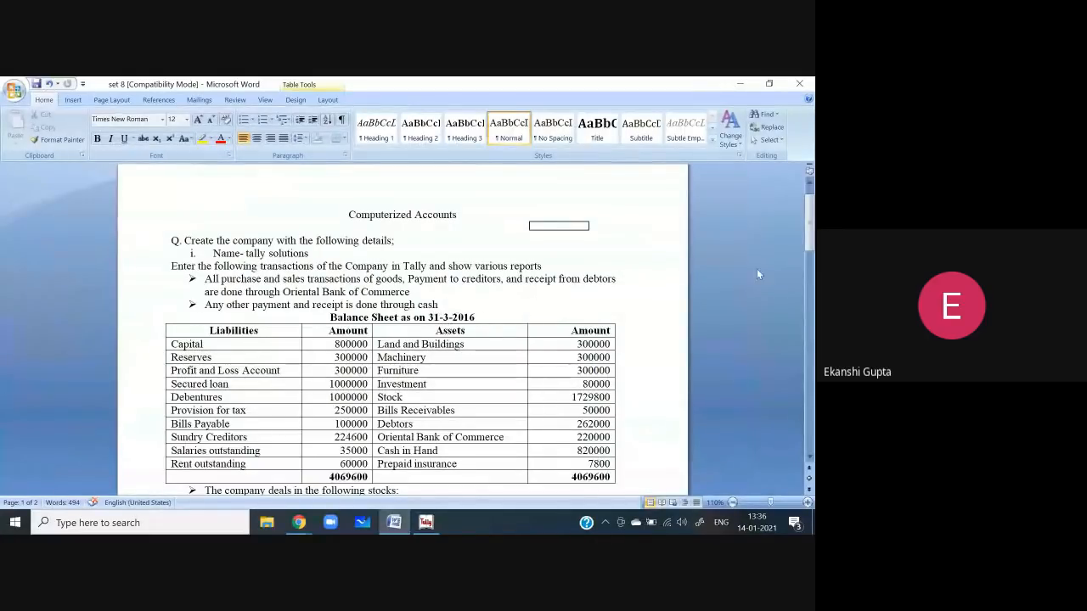
left_click(812, 223)
left_click_drag(811, 222, 811, 335)
left_click_drag(809, 363, 809, 423)
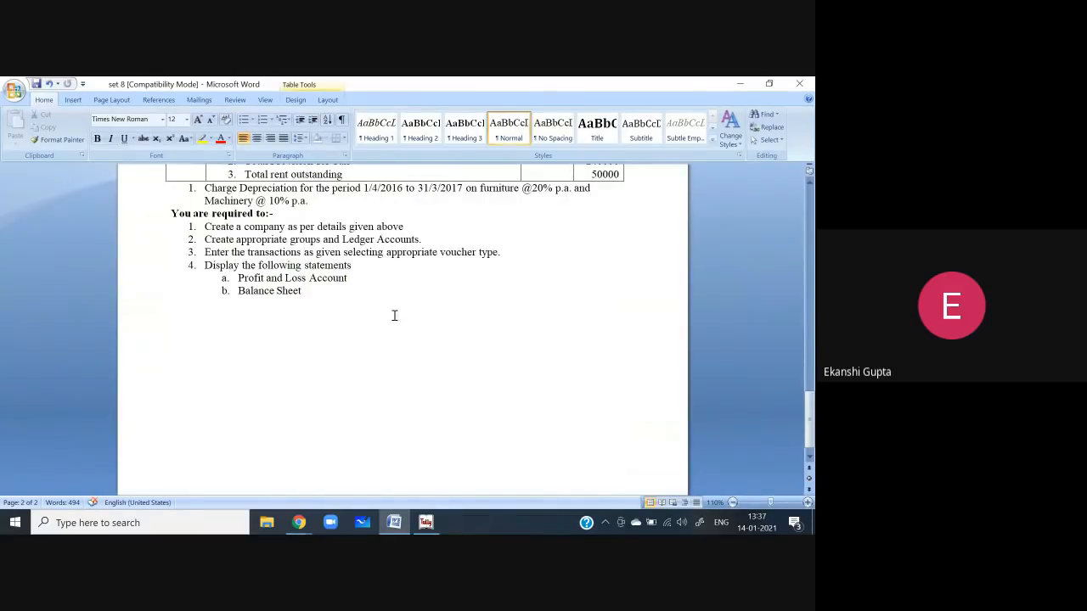
left_click(394, 525)
left_click(427, 523)
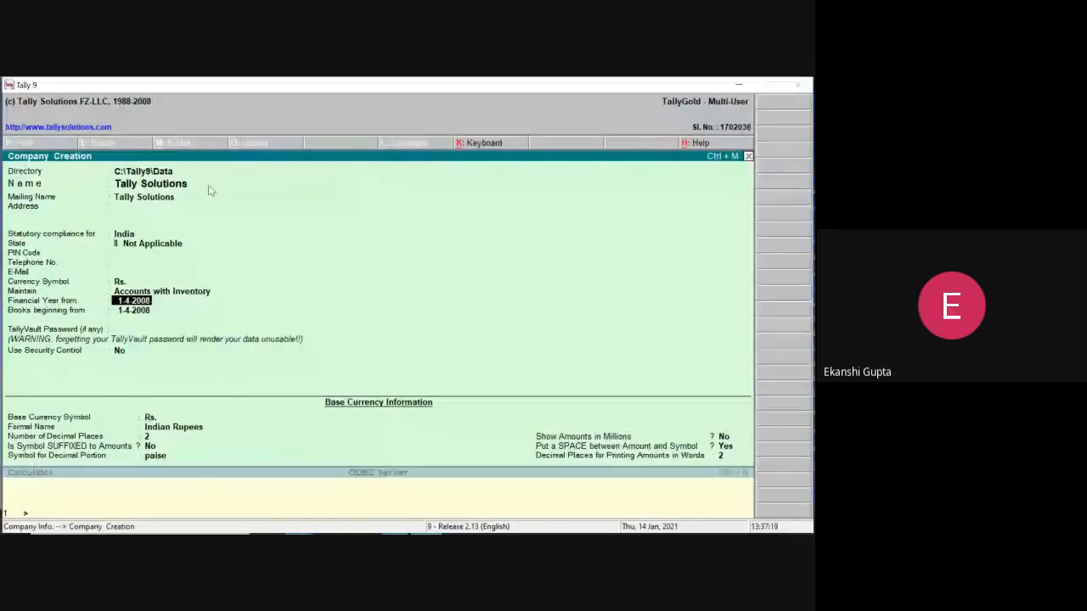
key("BackSpace")
type("1")
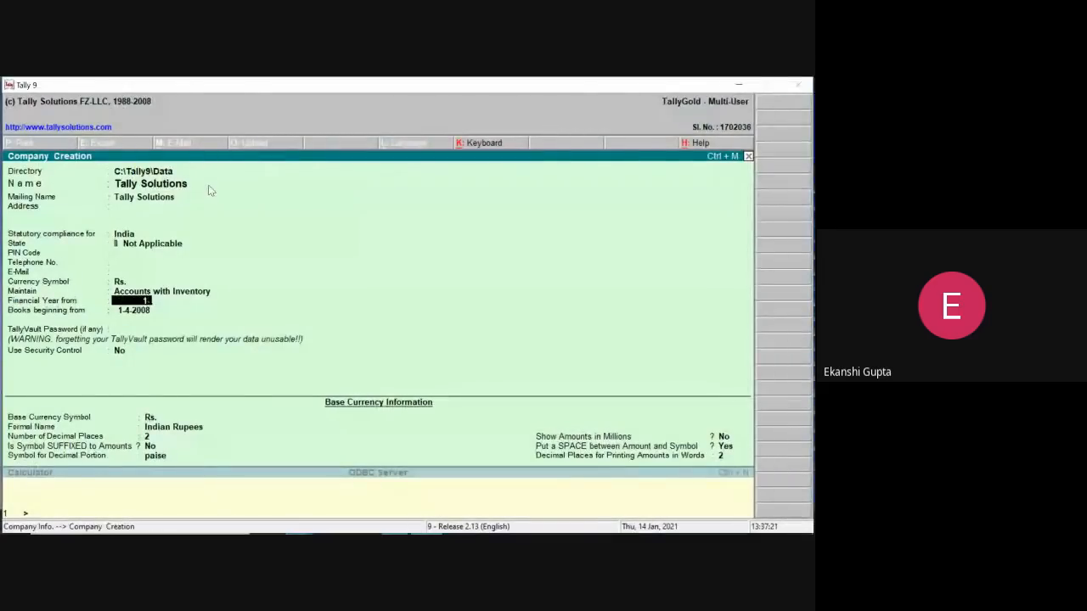
type("-4-2016")
key("Return")
Accept the books beginning date 1-4-2016, no security control and the default base currency settings, and save the company
key("Return")
key("Return")
key("Return")
key("Return")
key("Return")
key("Return")
key("Return")
key("Return")
key("Return")
key("Return")
key("Return")
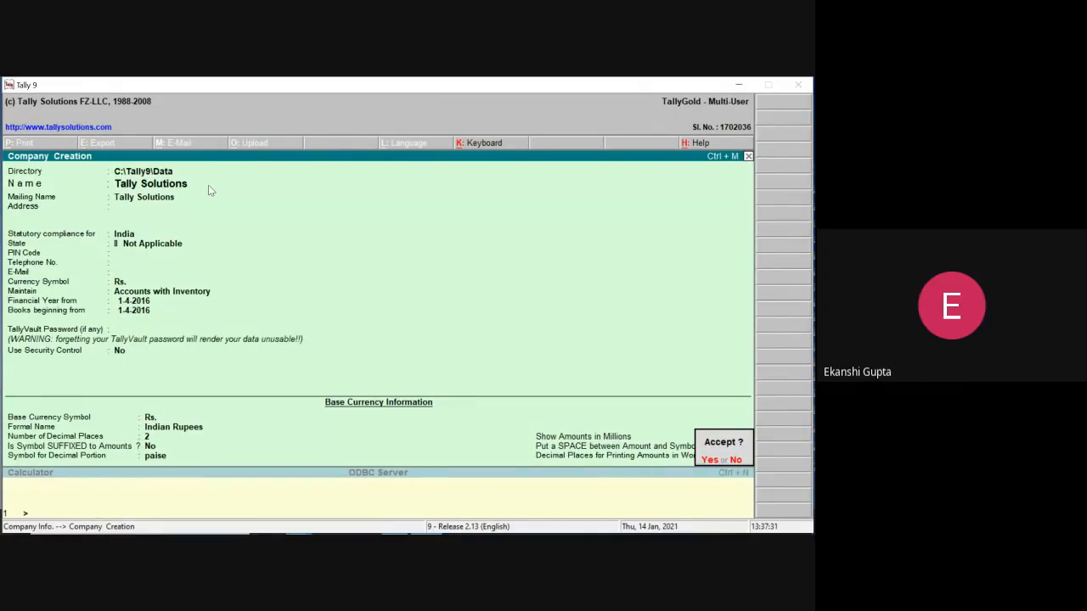
key("Return")
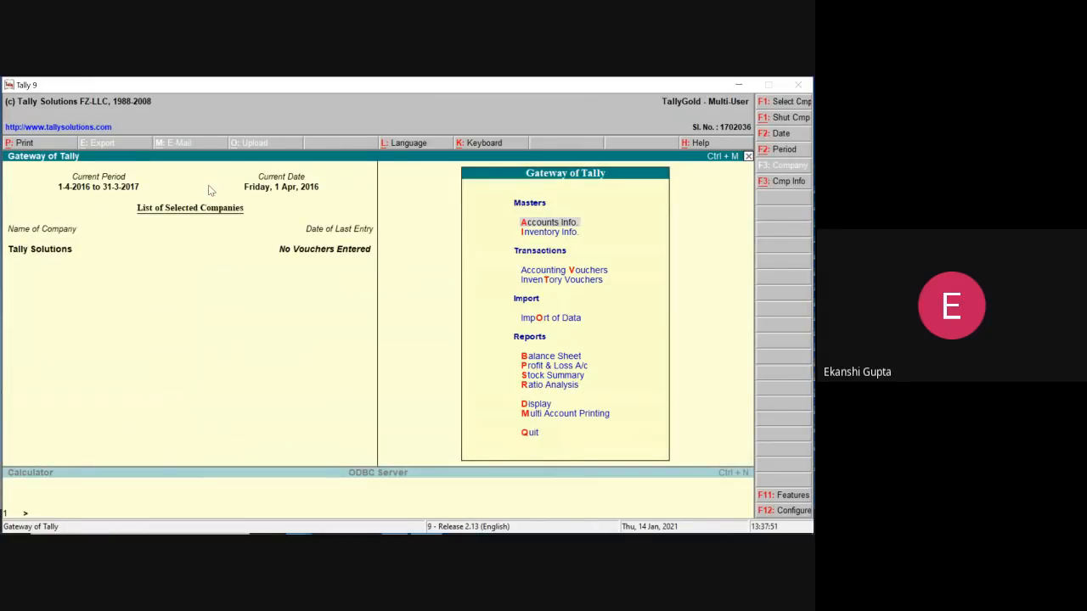
Check the balance sheet as on 31-3-2016 in the Word exercise and return to Tally
left_click(739, 86)
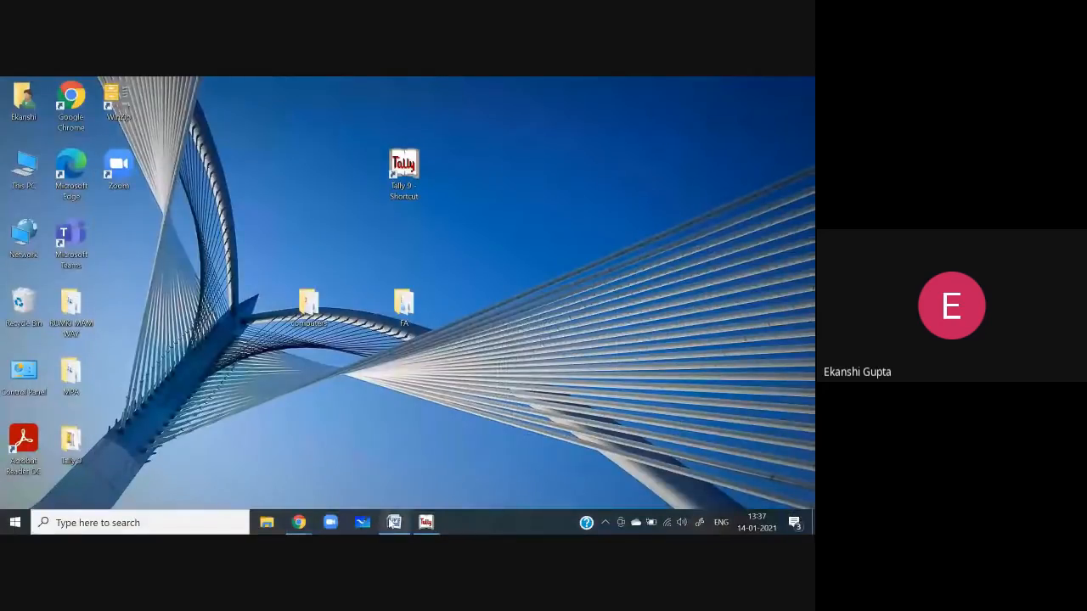
left_click(394, 522)
left_click_drag(809, 410, 809, 223)
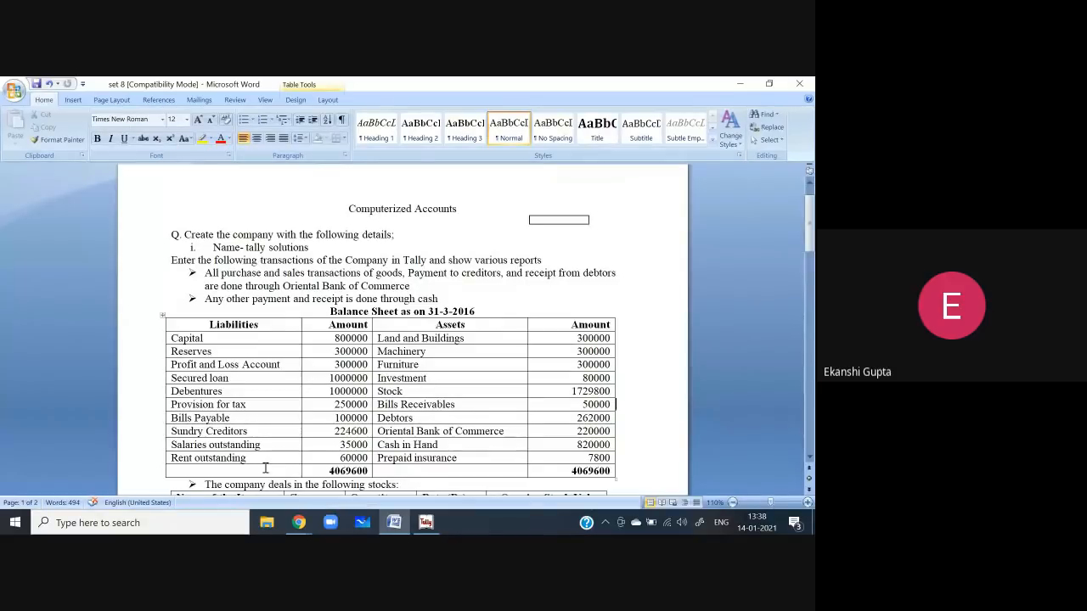
left_click(426, 522)
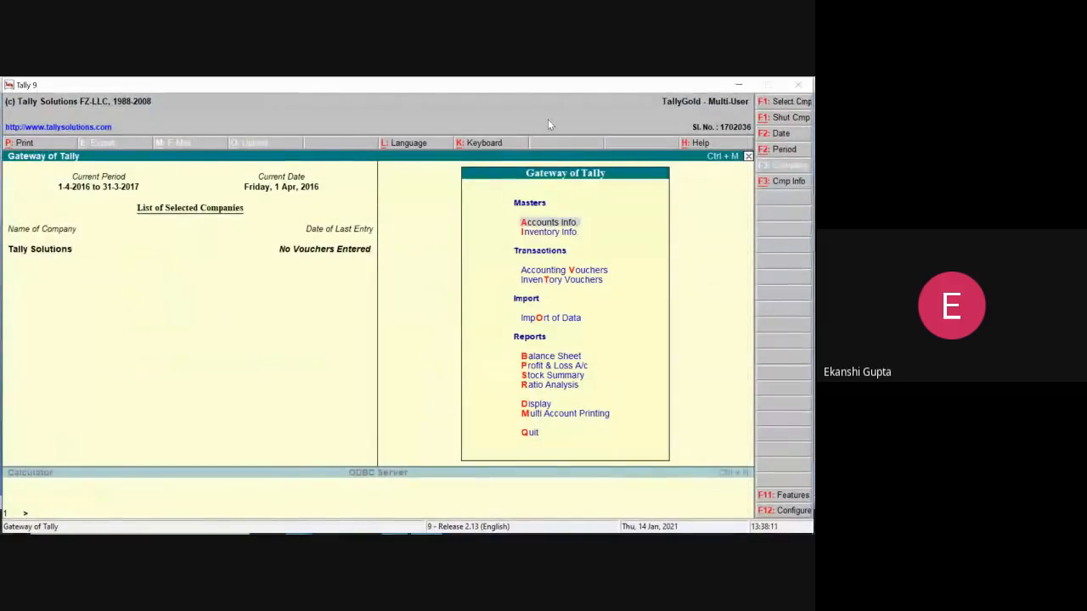
Start creating multiple ledgers for Tally Solutions, with All Items as the parent group
left_click(549, 223)
key("Down")
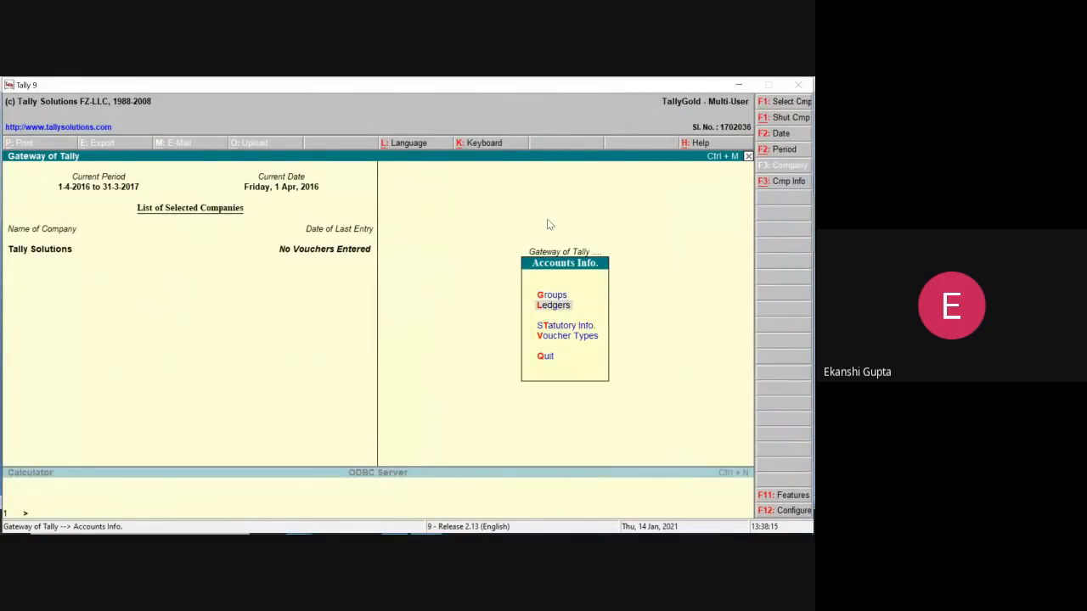
key("Return")
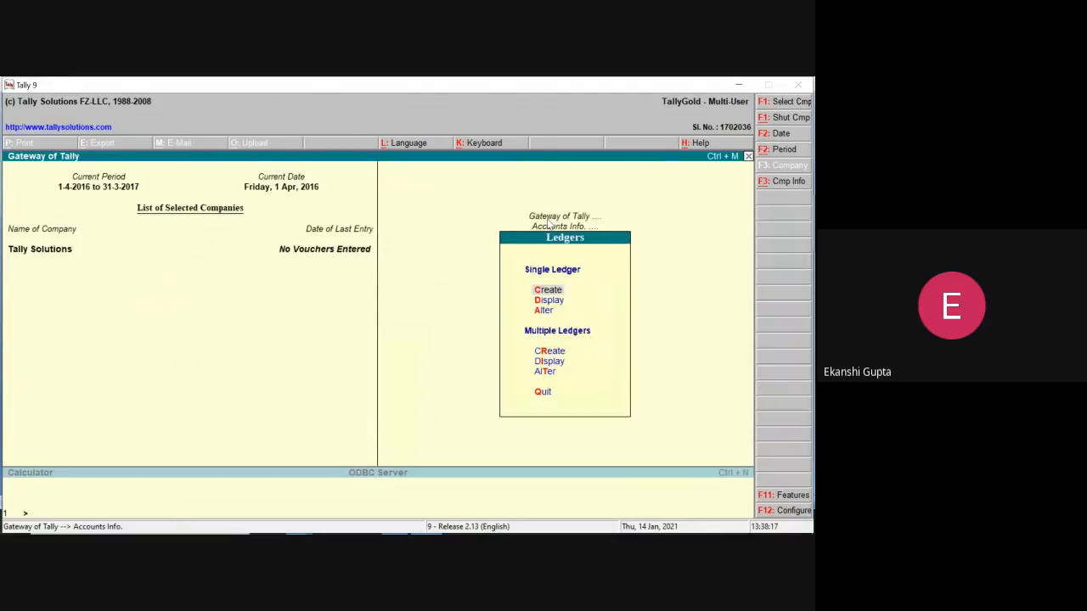
key("Down")
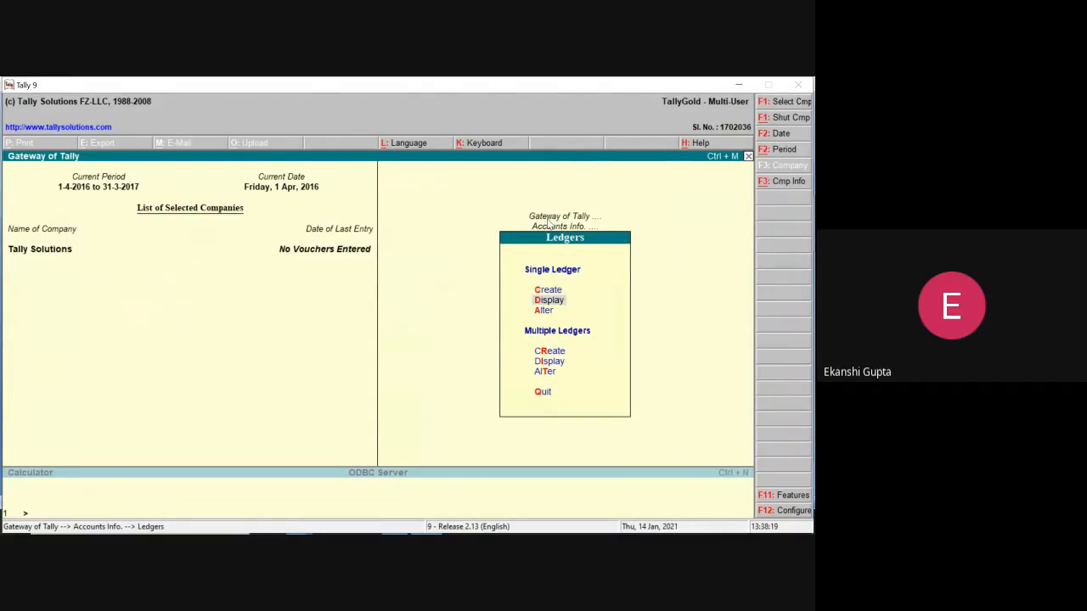
key("Down")
key("Down")
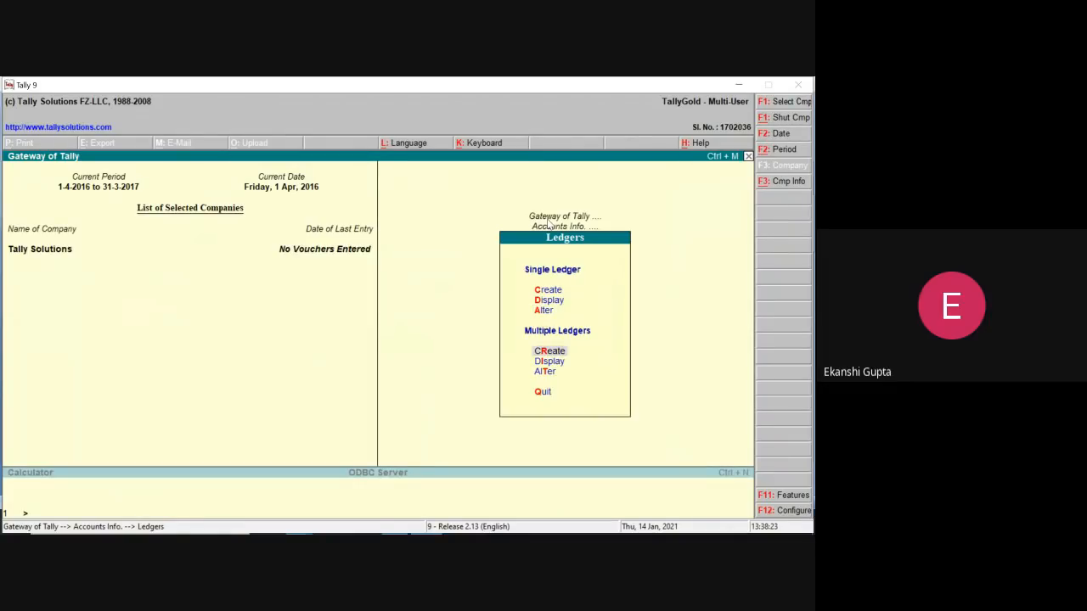
key("Return")
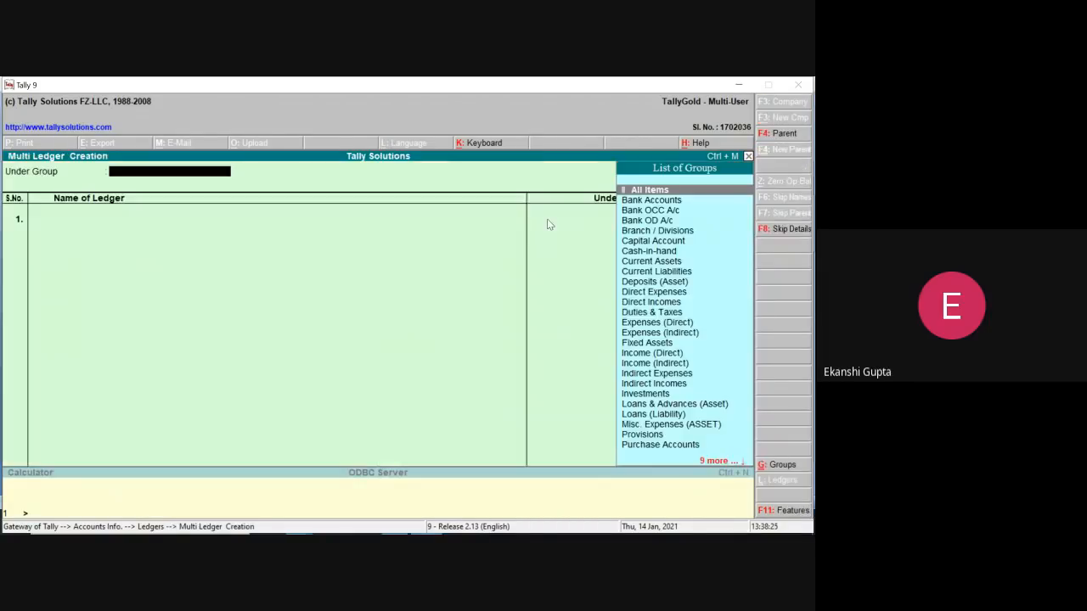
key("Return")
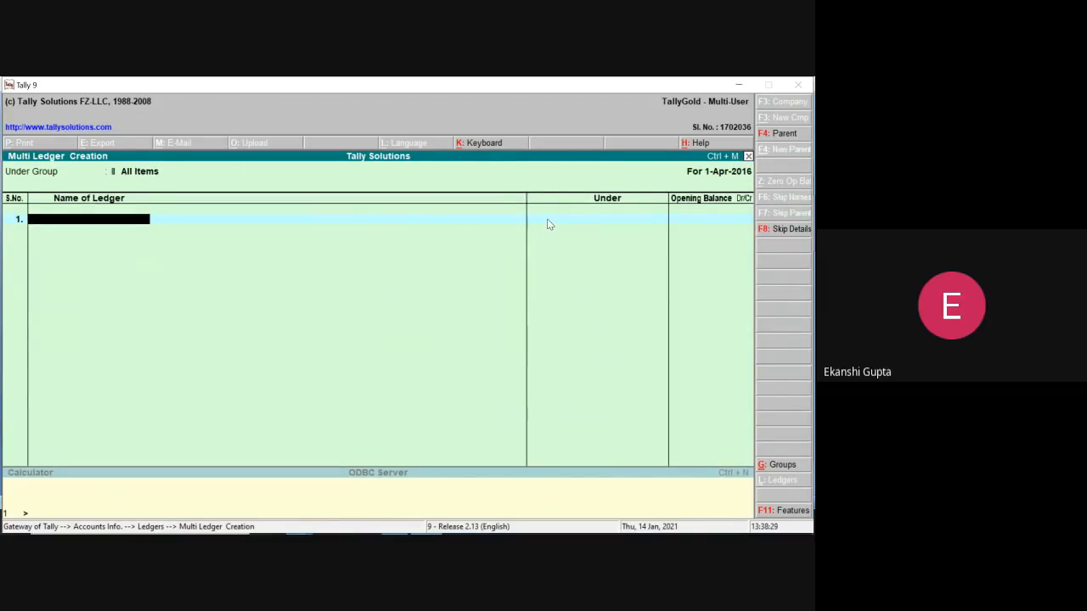
Add the ledger Capital A/c under Capital Account, checking its amount in the Word exercise and entering an opening balance of 8,00,000 Cr
type("Capital a/c")
key("Return")
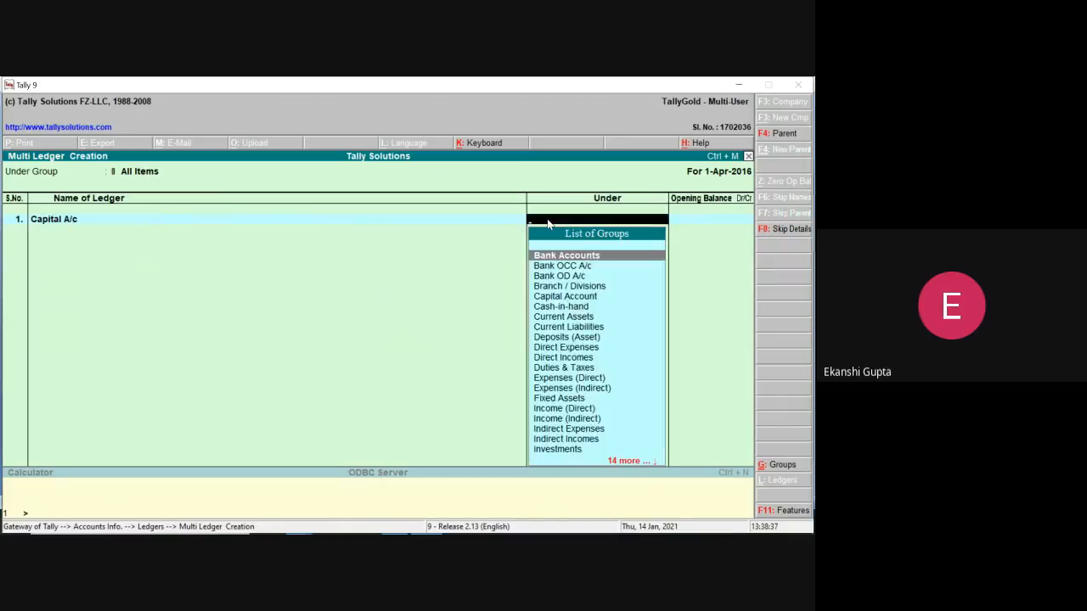
type("Cap")
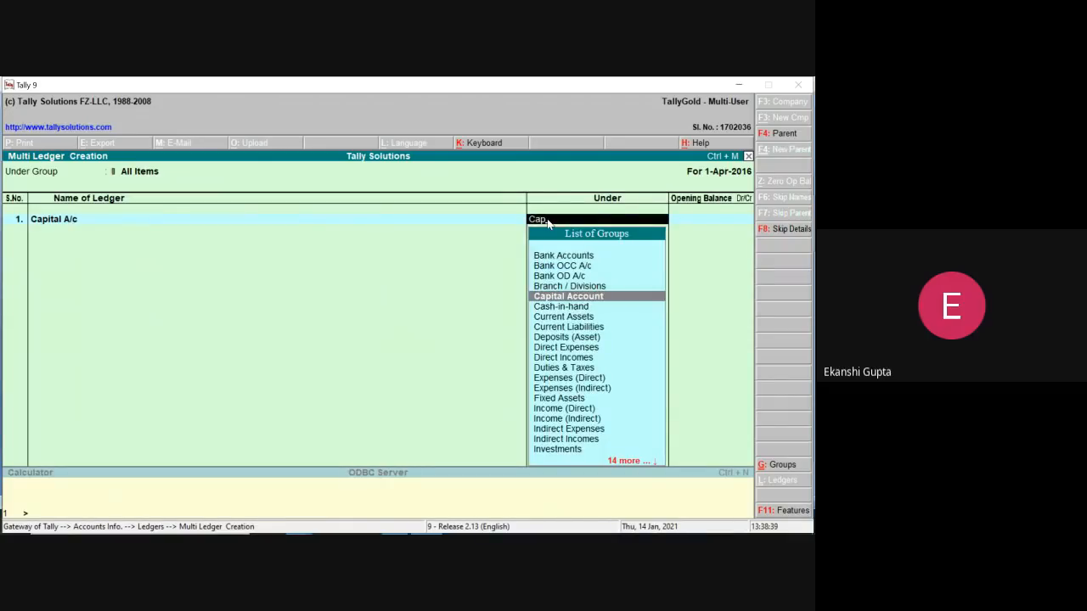
key("Return")
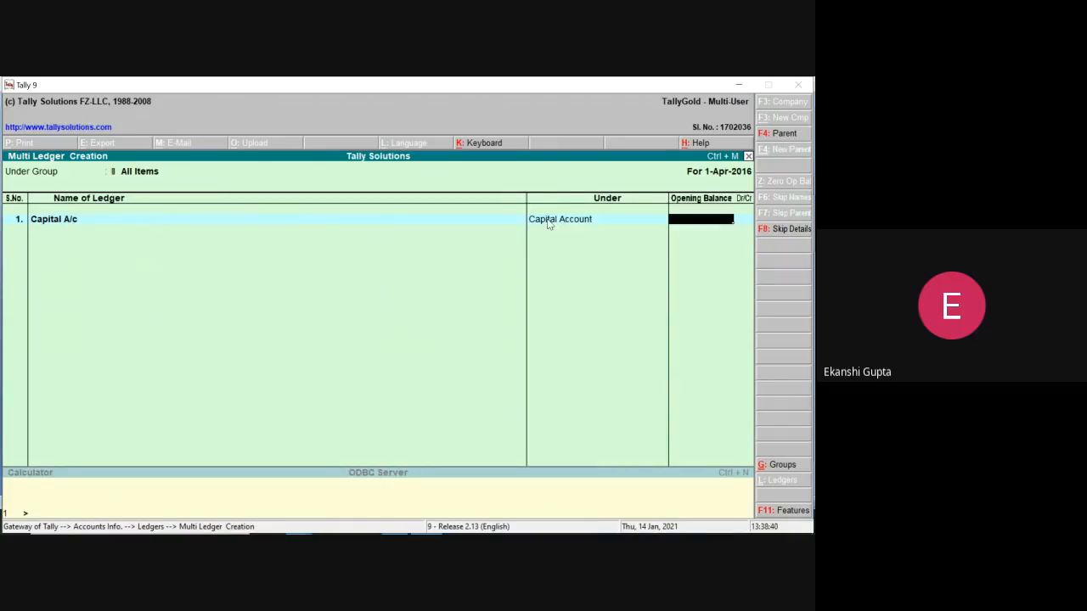
left_click(739, 87)
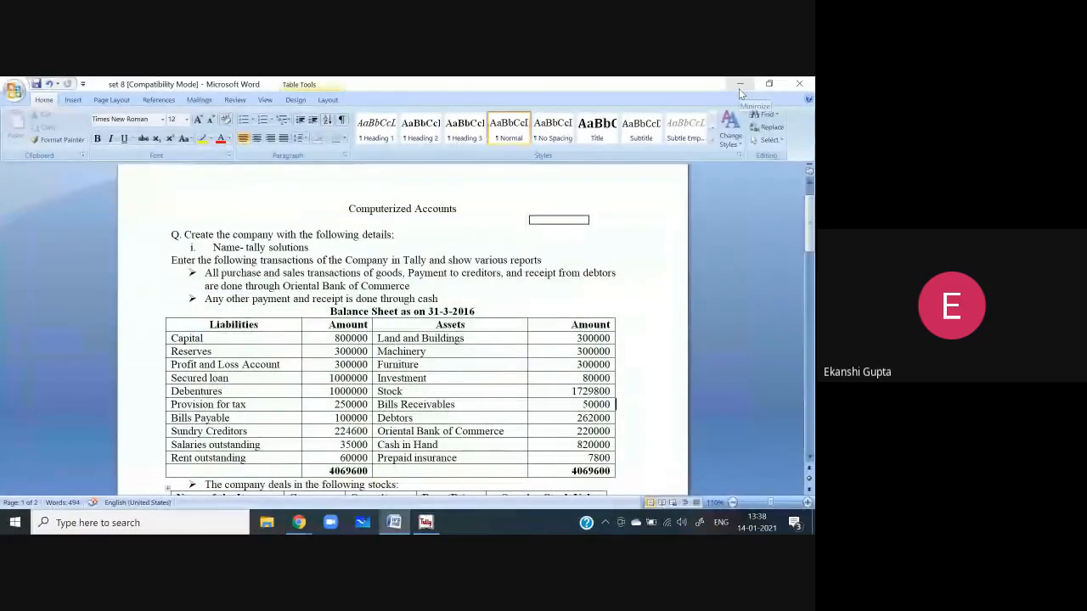
left_click(430, 524)
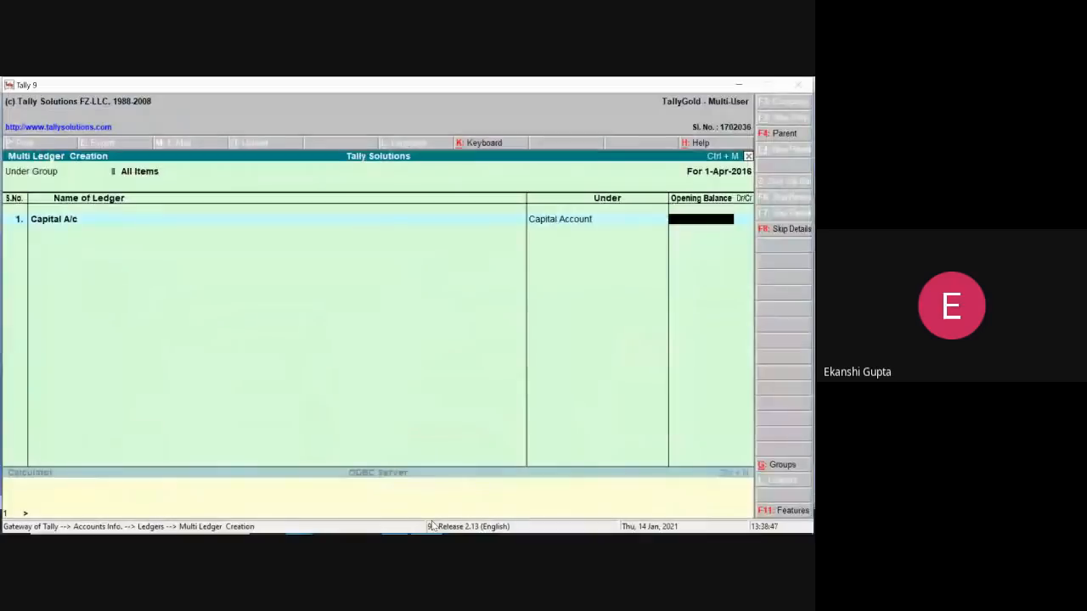
type("80")
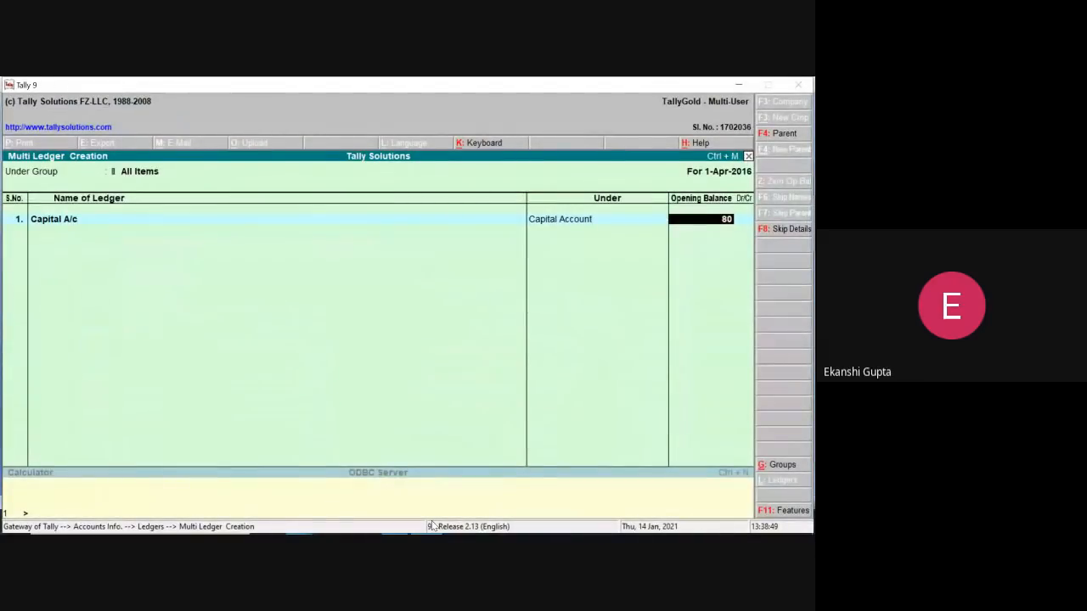
type("0000")
key("Return")
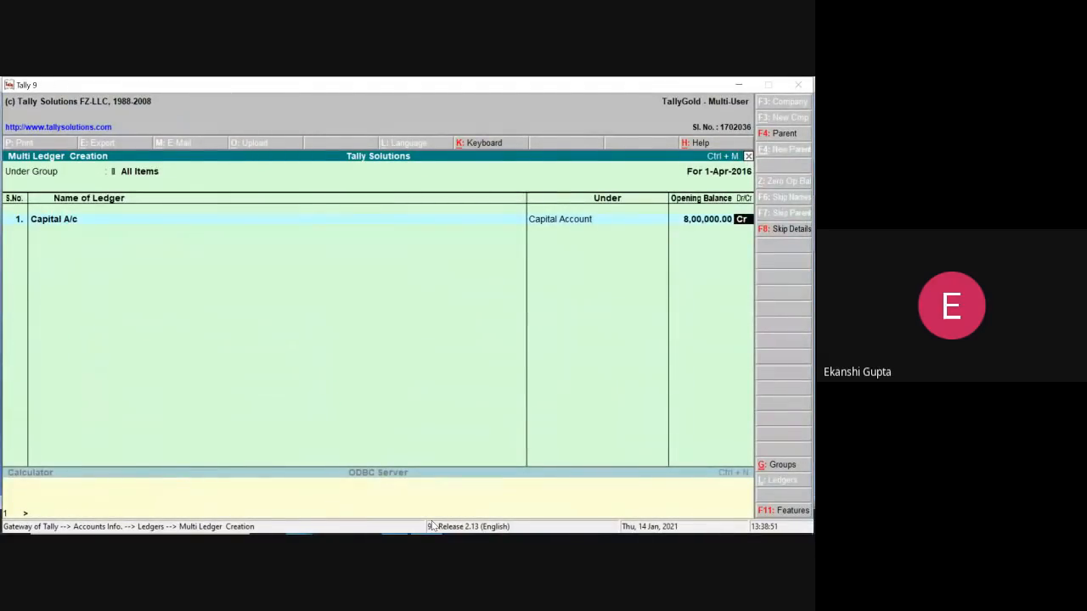
key("Return")
Add the ledger Reserves under Reserves & Surplus with an opening balance of 3,00,000 Cr
type("Reserves")
key("Return")
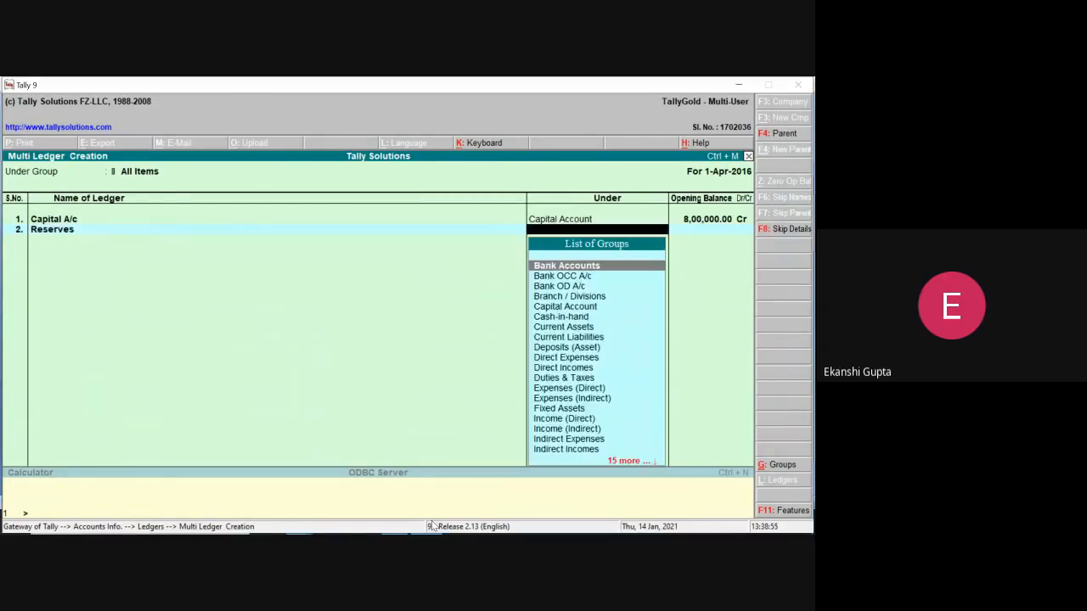
type("Rese")
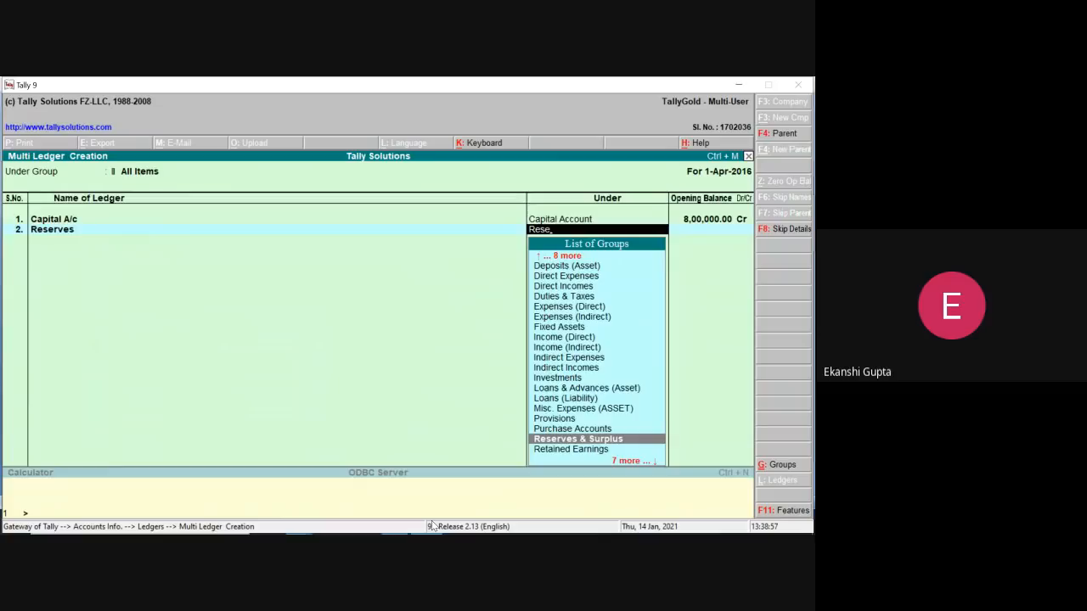
key("Return")
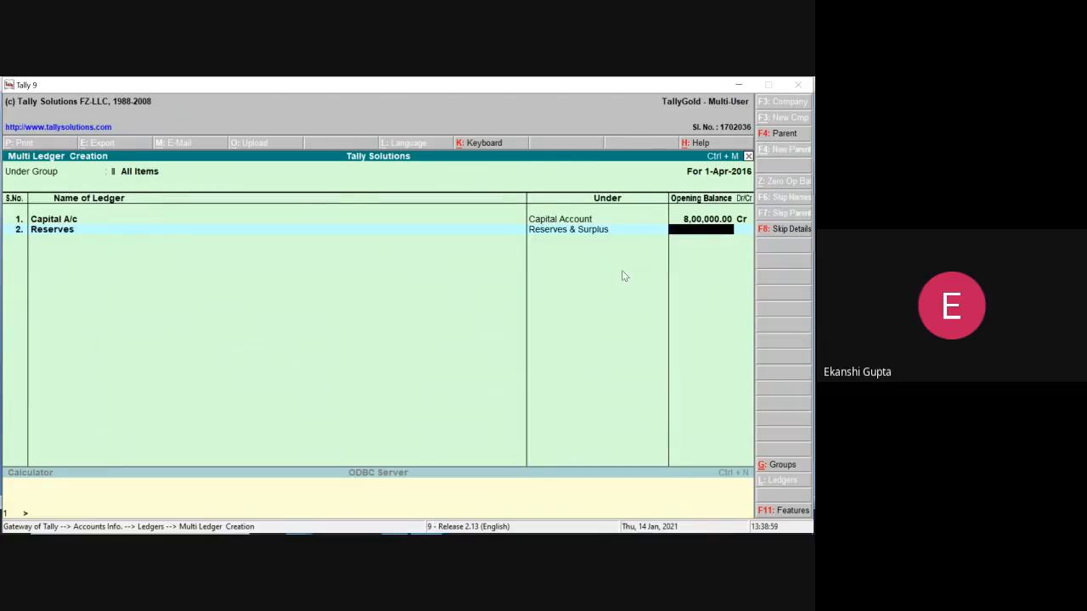
type("300000")
key("Return")
key("Return")
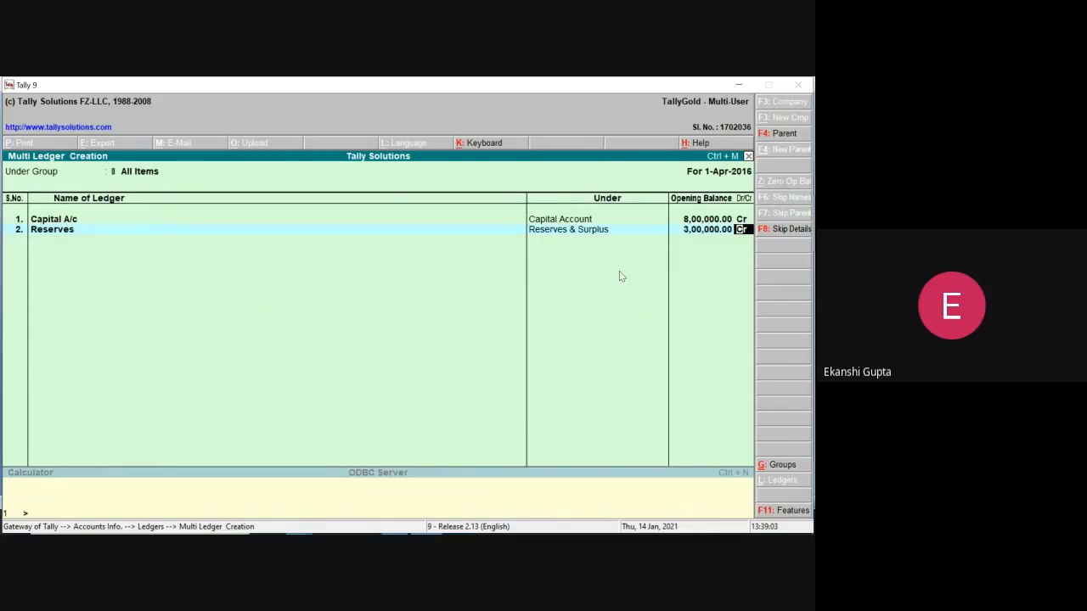
Check the remaining liabilities in the Word exercise and add the ledger Secured Loan under Secured Loans with an opening balance of 10,00,000 Cr
left_click(739, 85)
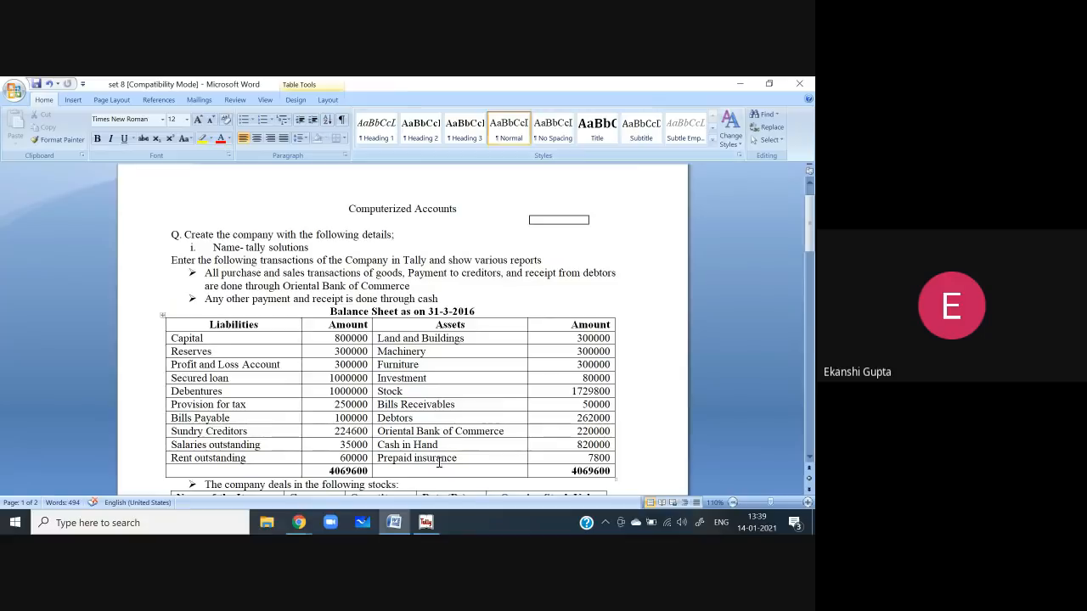
left_click(425, 523)
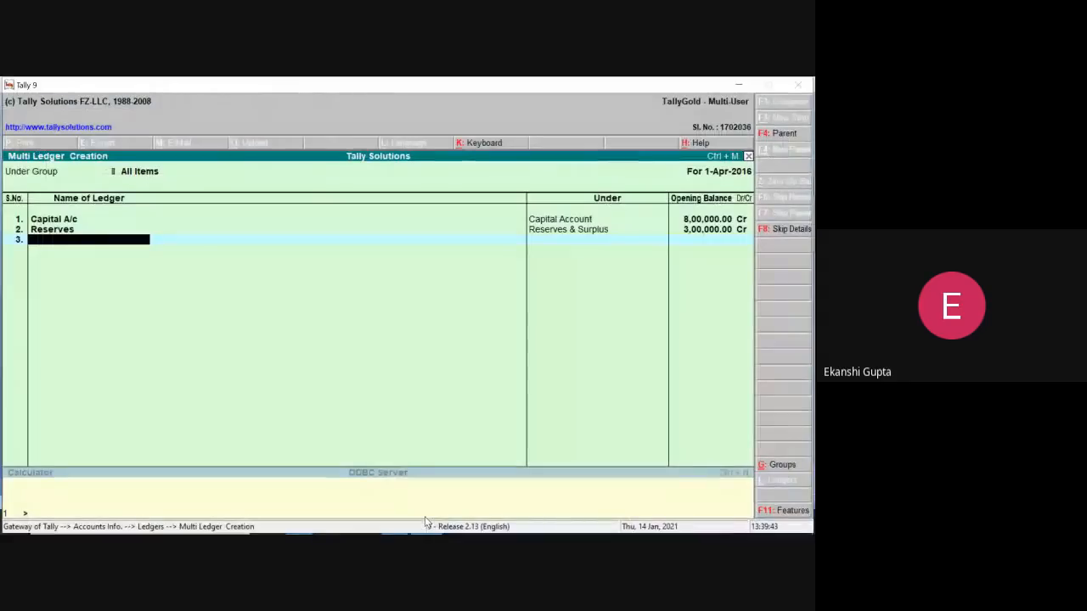
type("Secure")
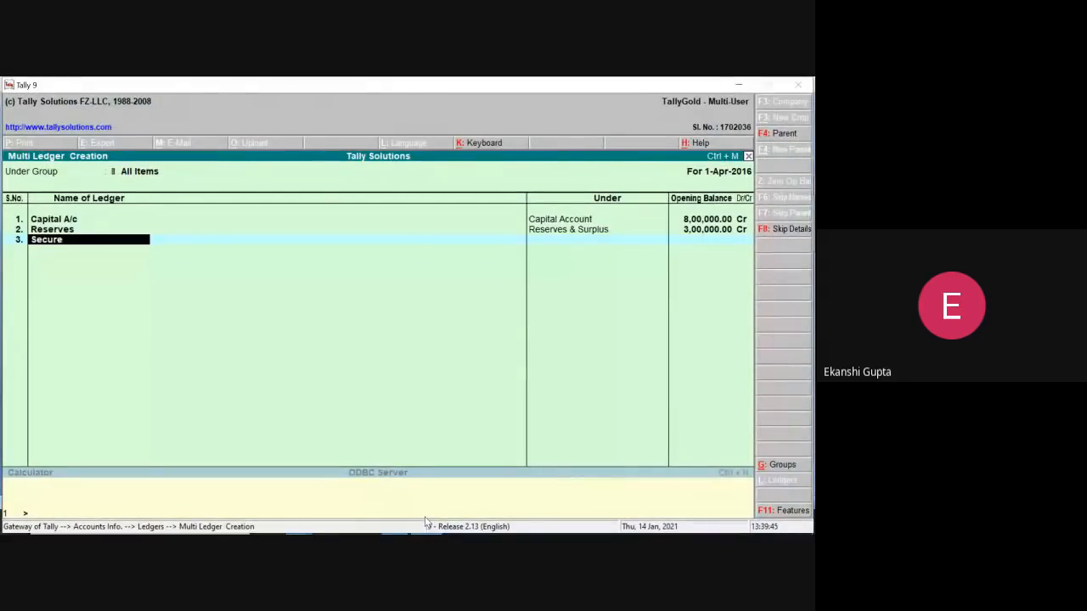
type("d Loan")
key("Return")
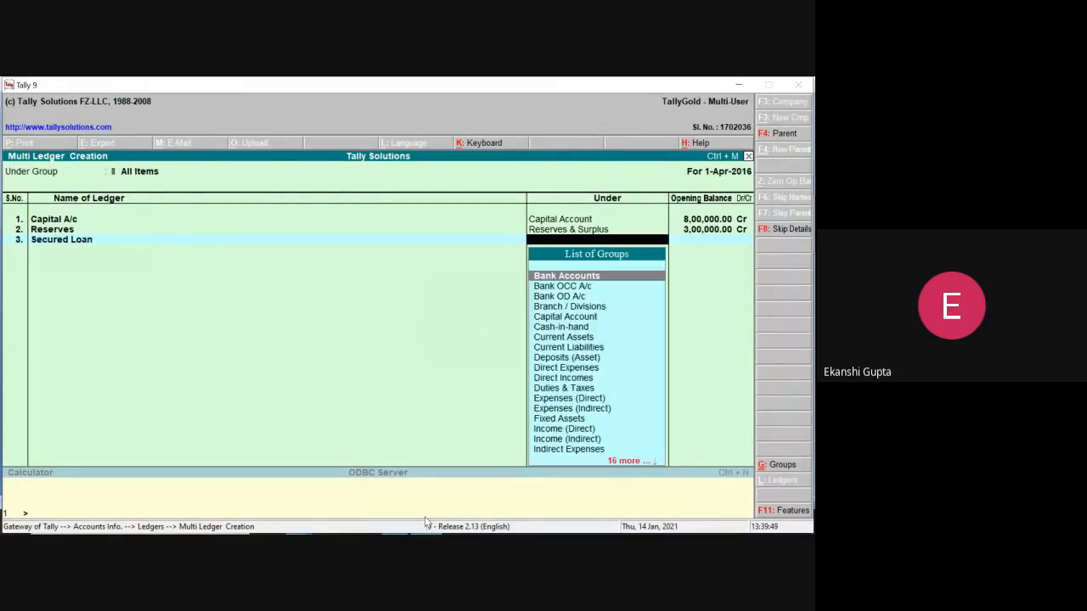
type("Se")
key("Return")
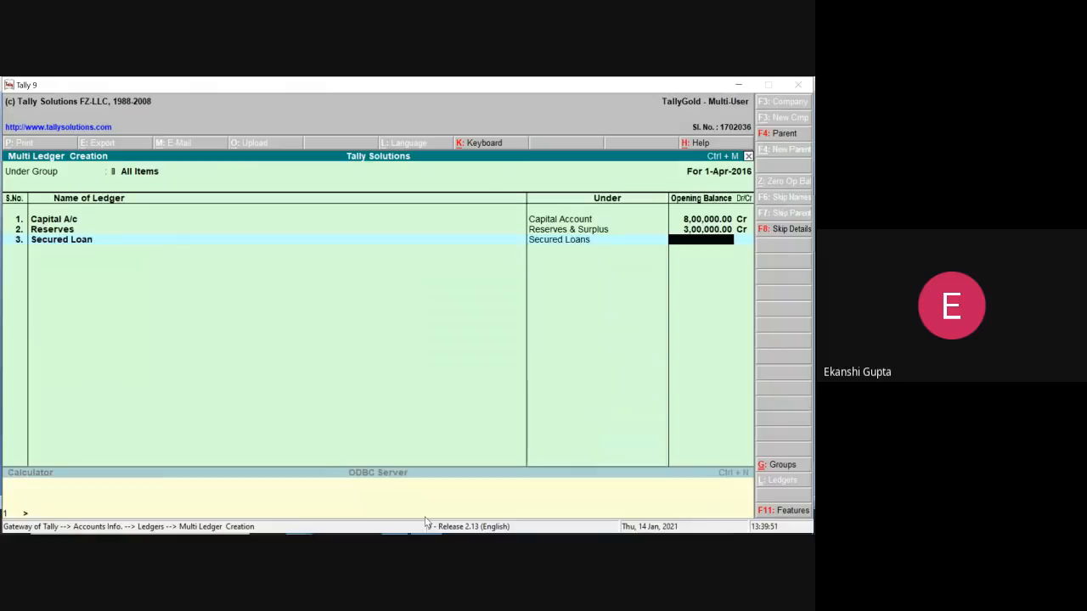
type("10,00,00")
type("0")
key("Return")
key("Return")
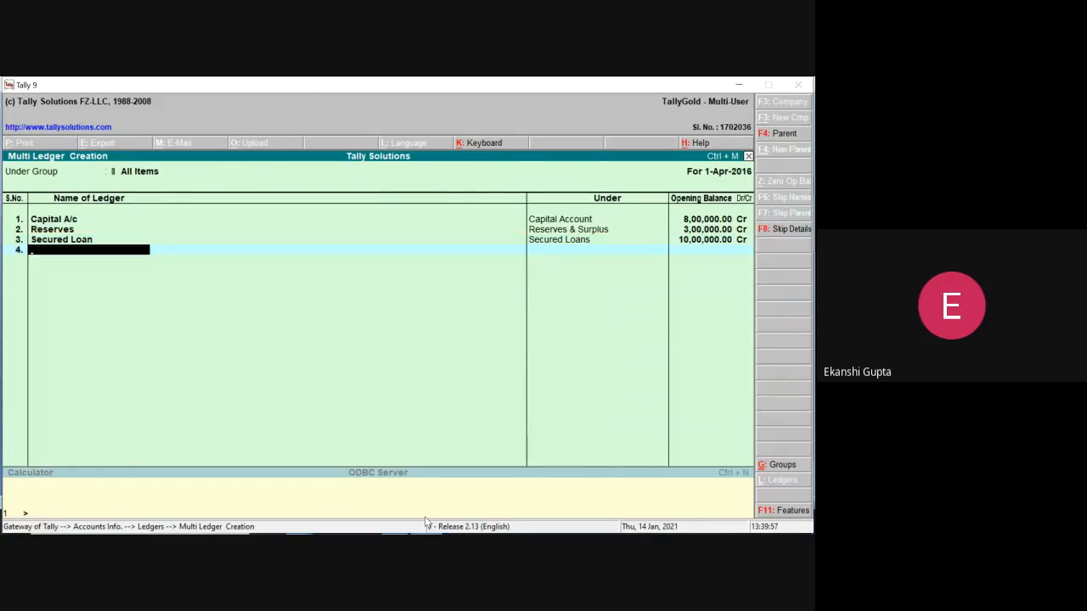
Check the next liability in the Word exercise and add the ledger Debentures under Loans (Liability) with an opening balance of 10,00,000 Cr
left_click(738, 85)
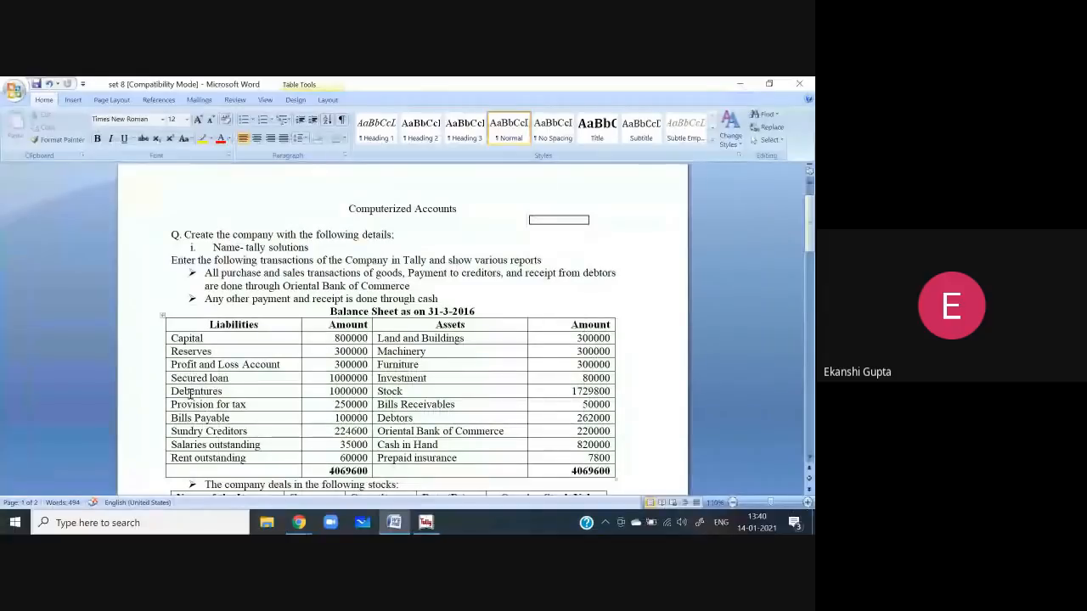
left_click(425, 523)
type("De")
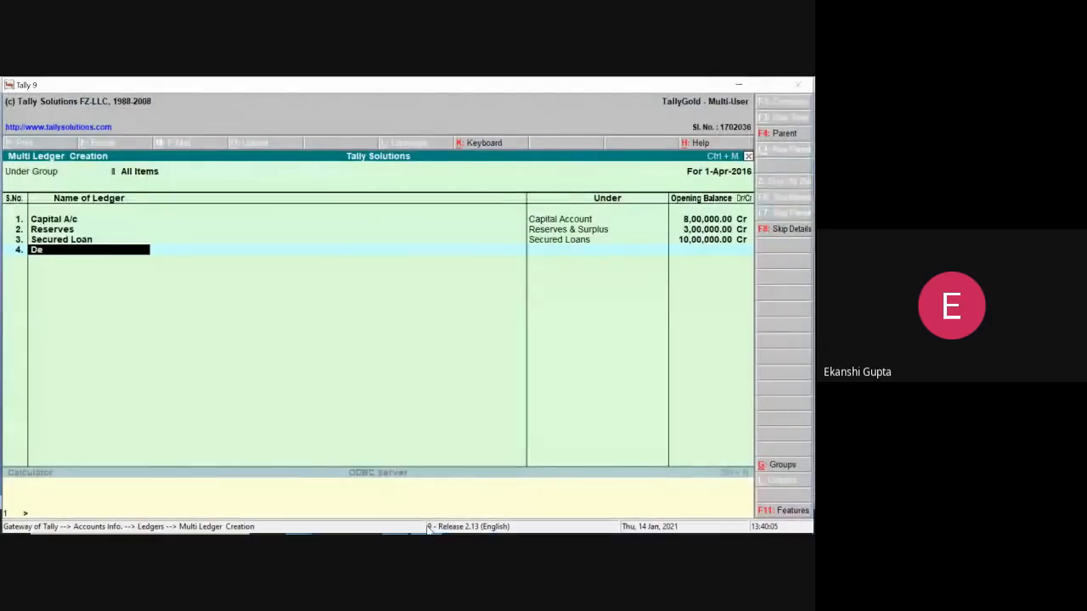
type("bentures")
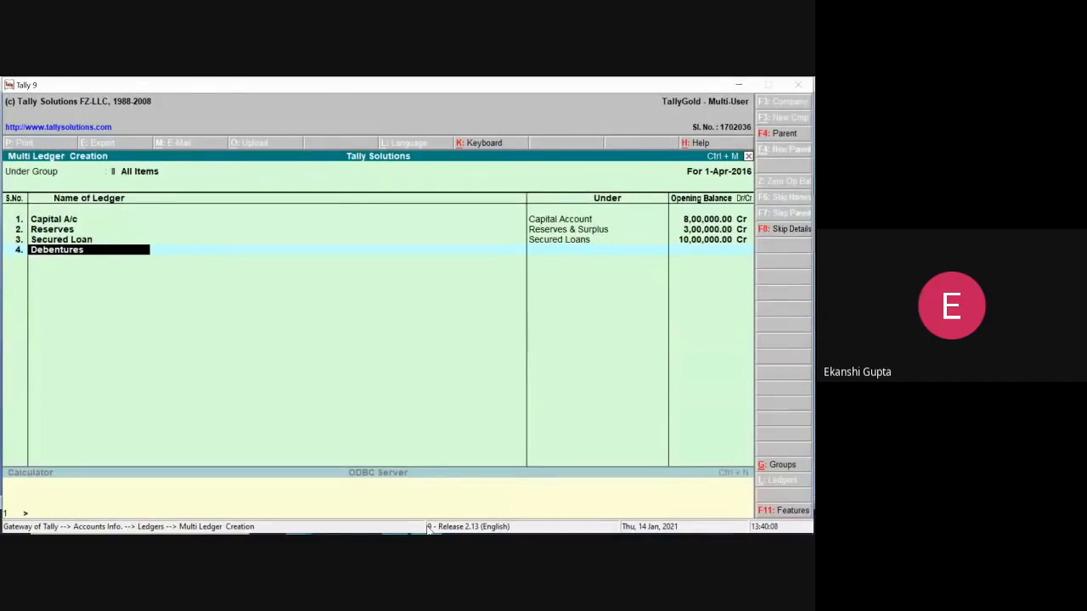
key("Return")
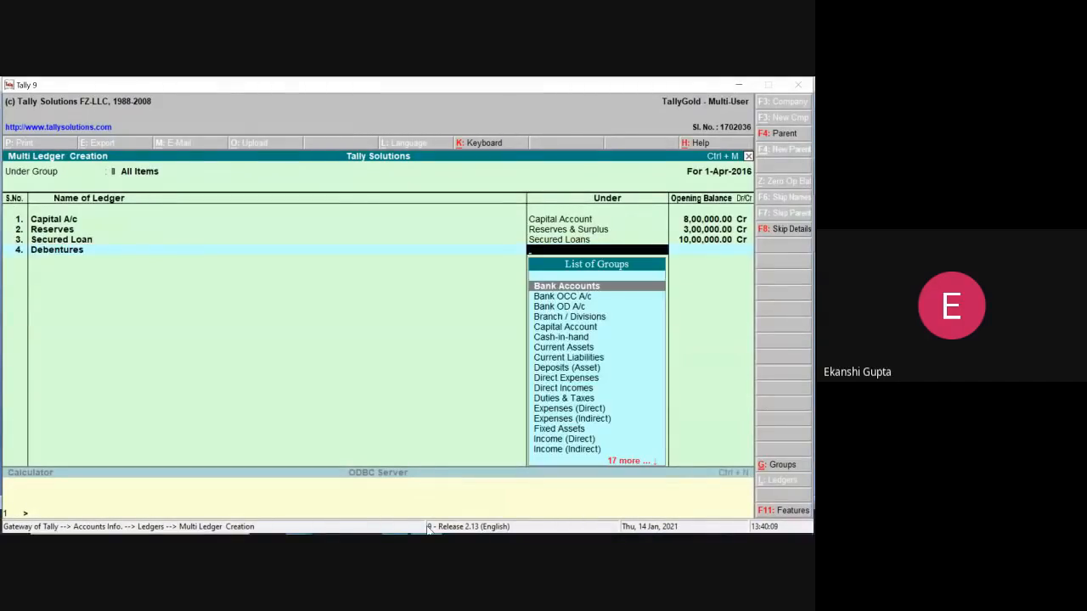
type("Se")
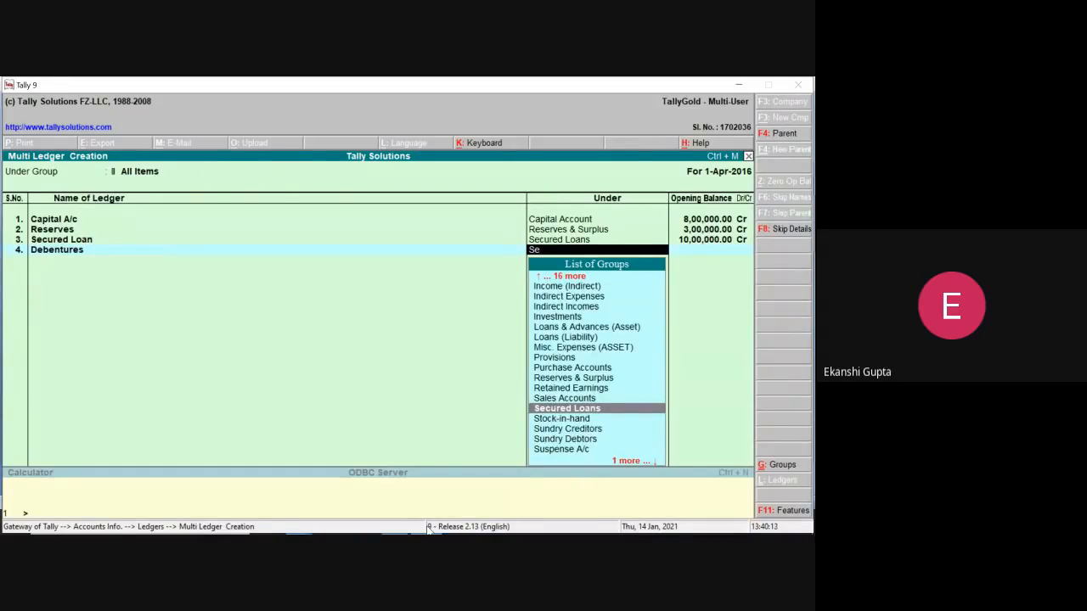
key("BackSpace")
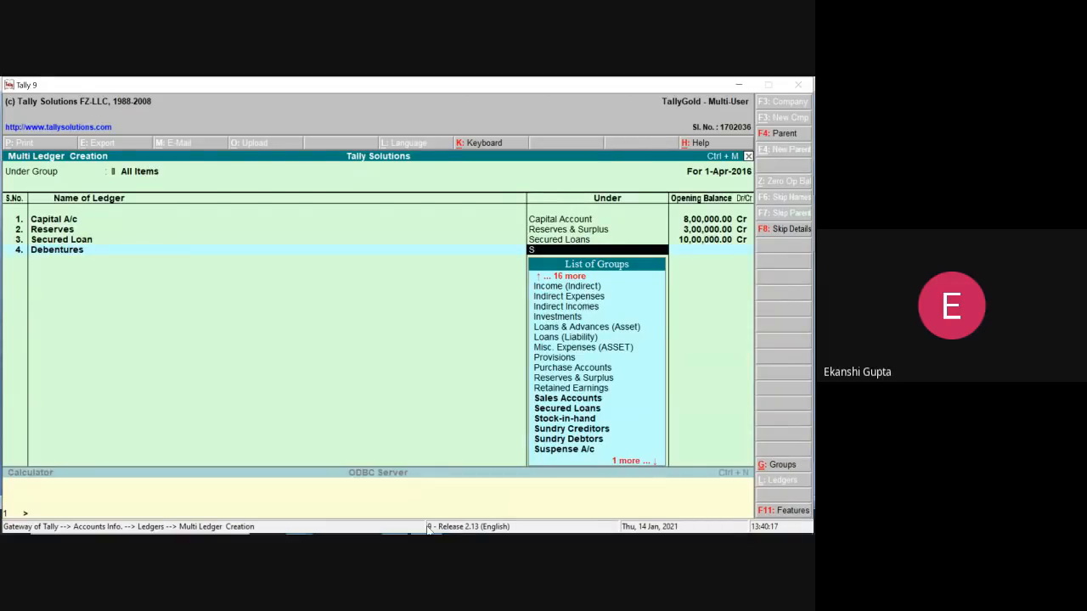
left_click(581, 338)
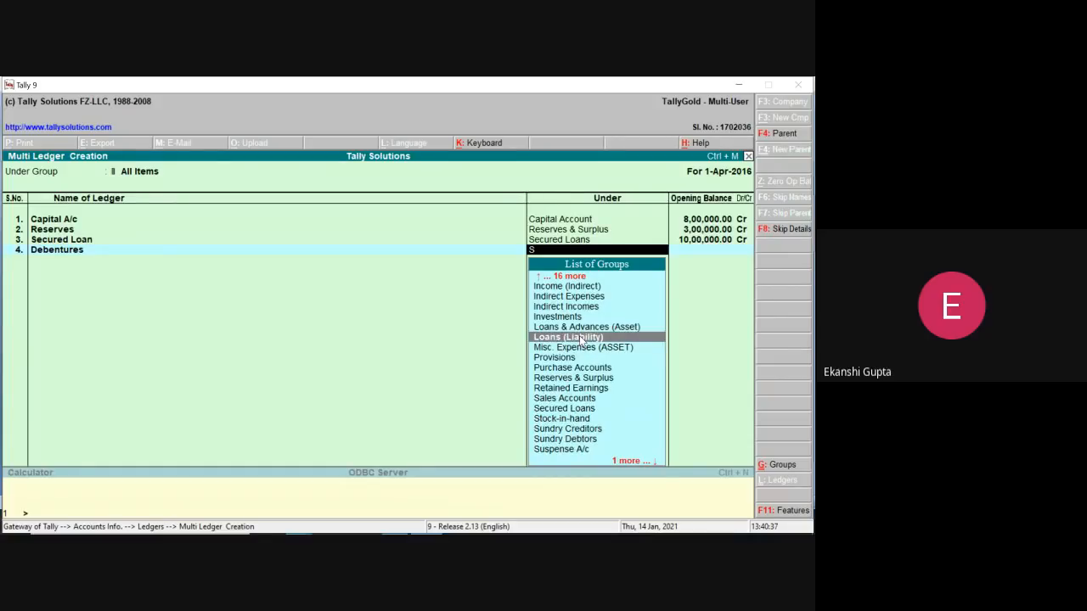
left_click(581, 337)
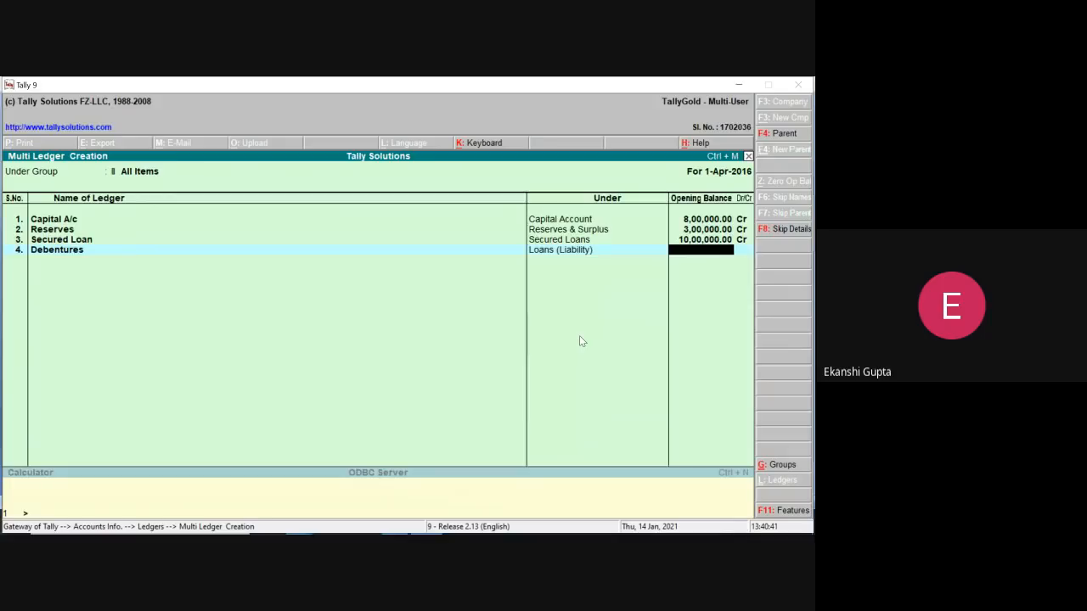
type("10,00,00")
type("0")
key("Return")
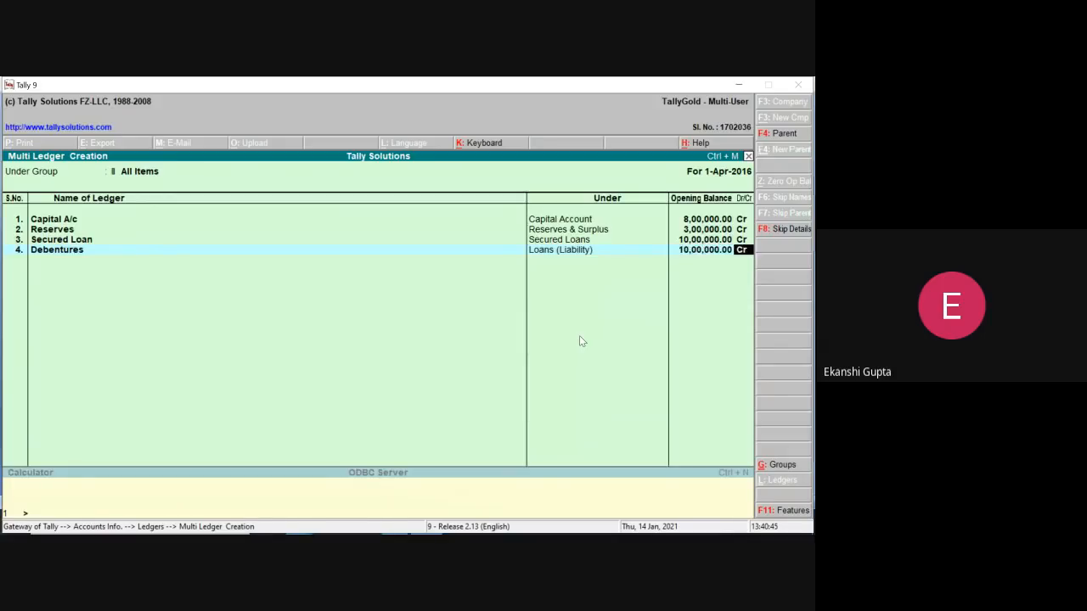
Check the next liability in the Word exercise's balance sheet and add the ledger Provision for Tax under Provisions
key("Return")
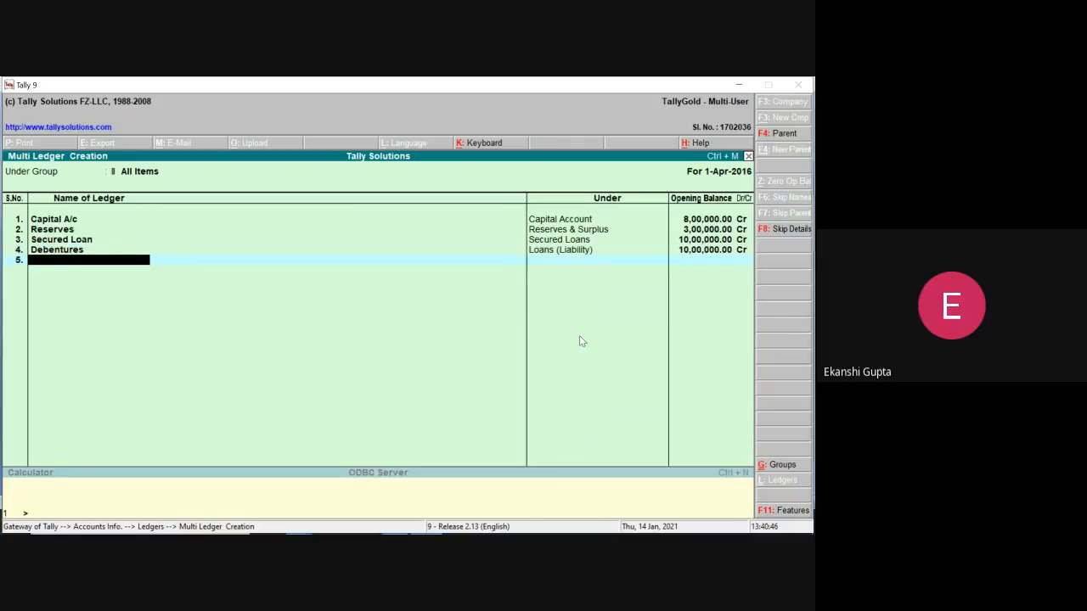
left_click(741, 85)
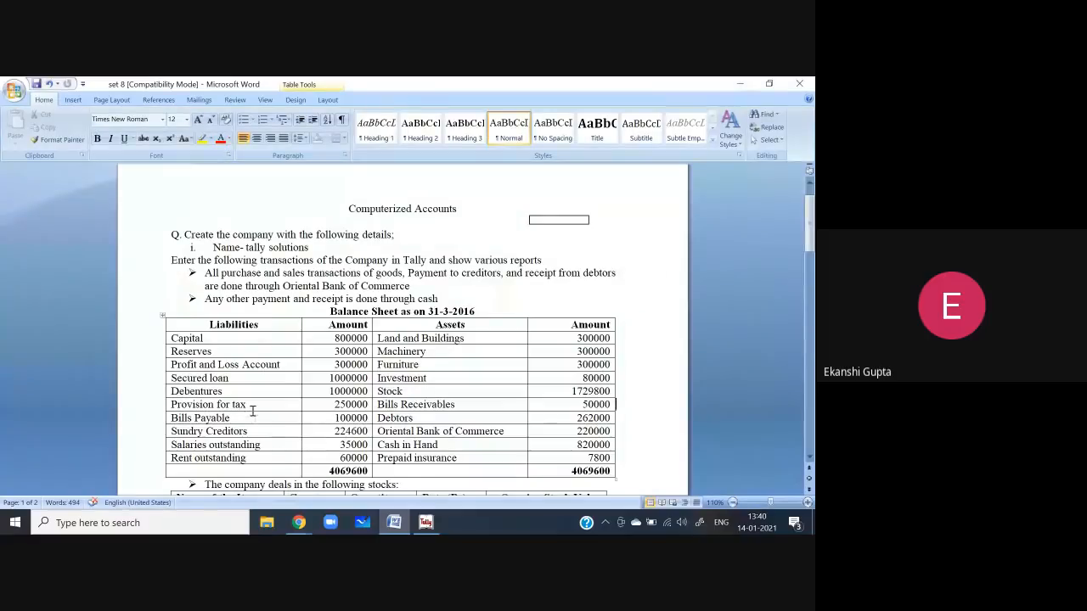
left_click(426, 524)
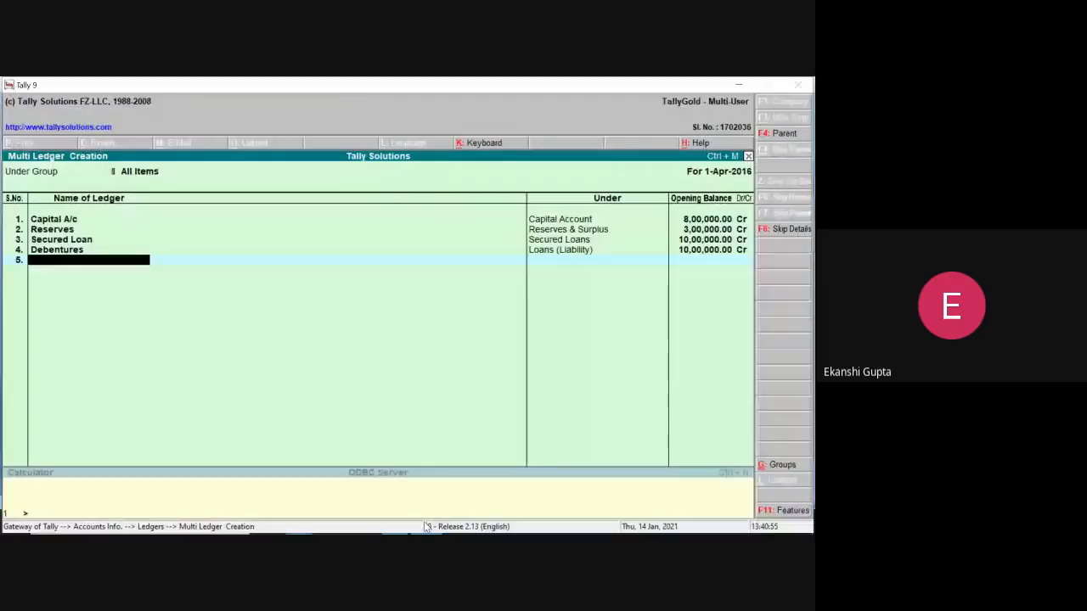
type("Provision for Ta")
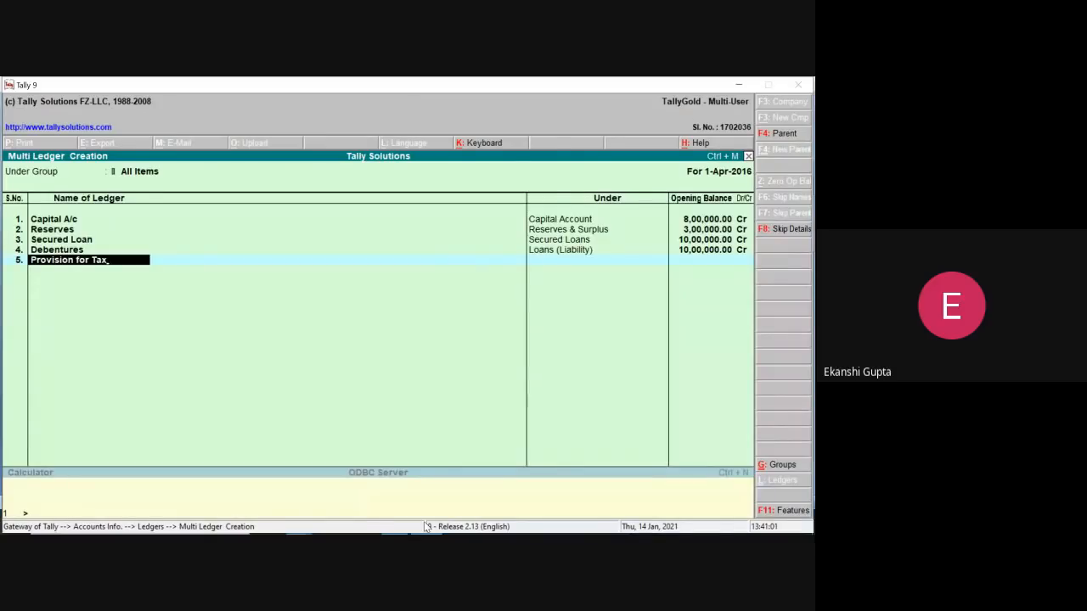
type("x")
key("Return")
type("Pr")
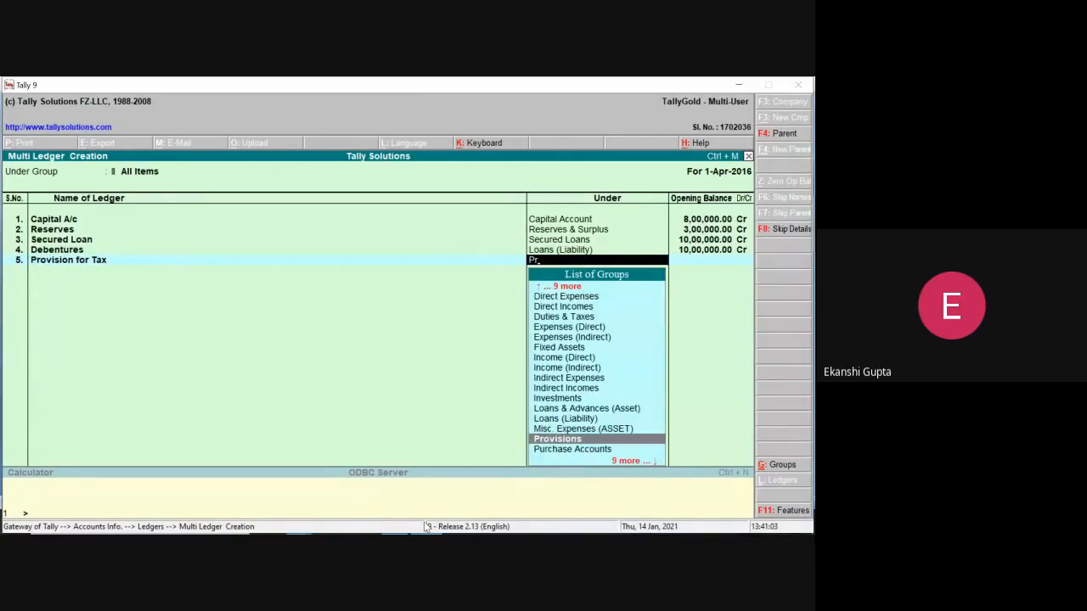
key("Return")
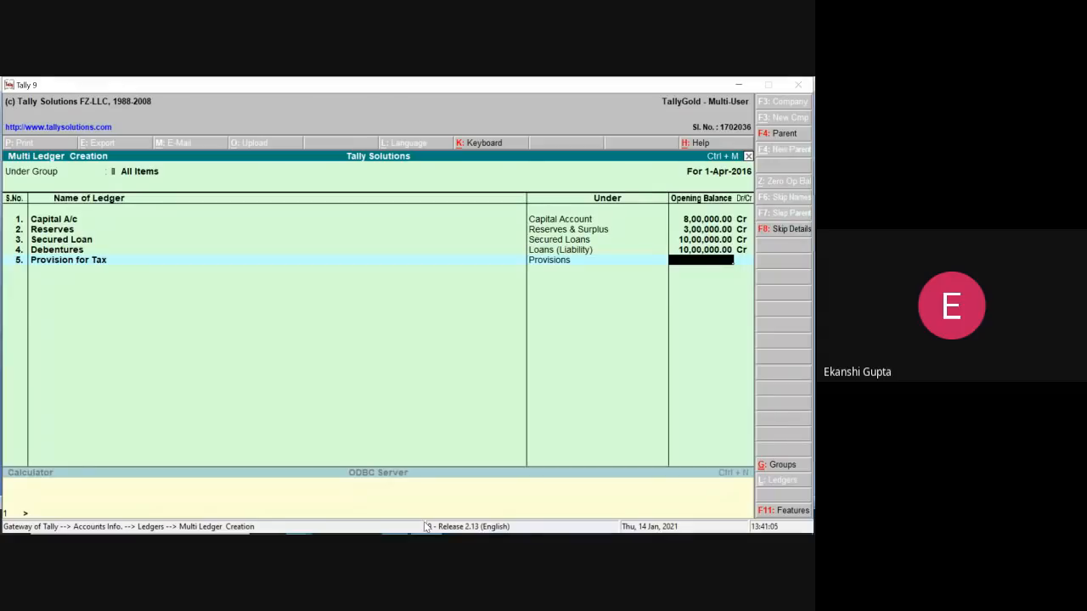
Look up the provision for tax amount in the Word exercise and enter an opening balance of 2,50,000 Cr for that ledger
left_click(736, 86)
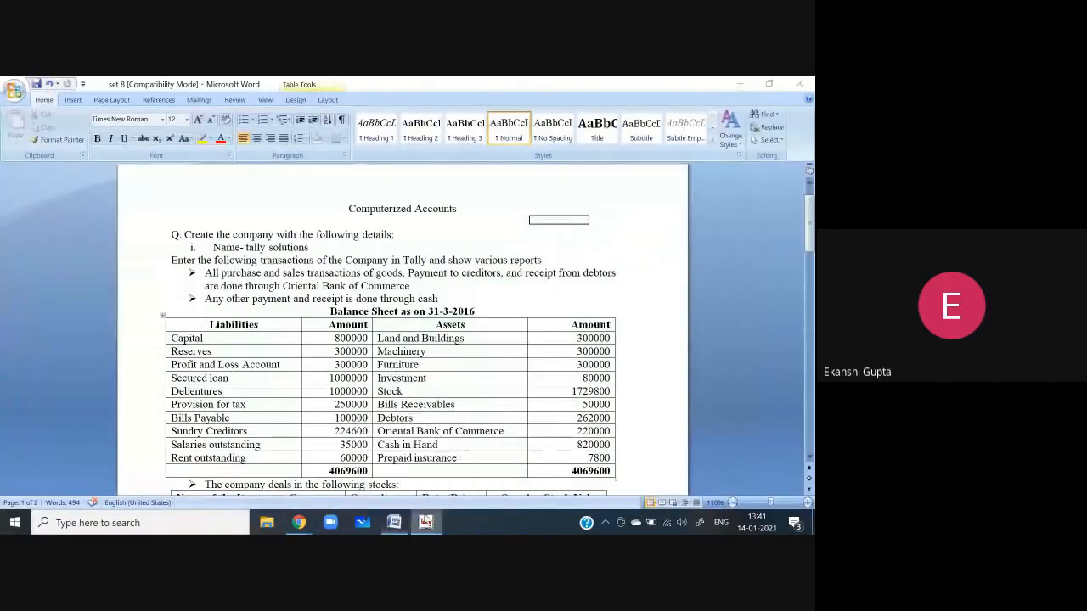
left_click(426, 521)
type("250000")
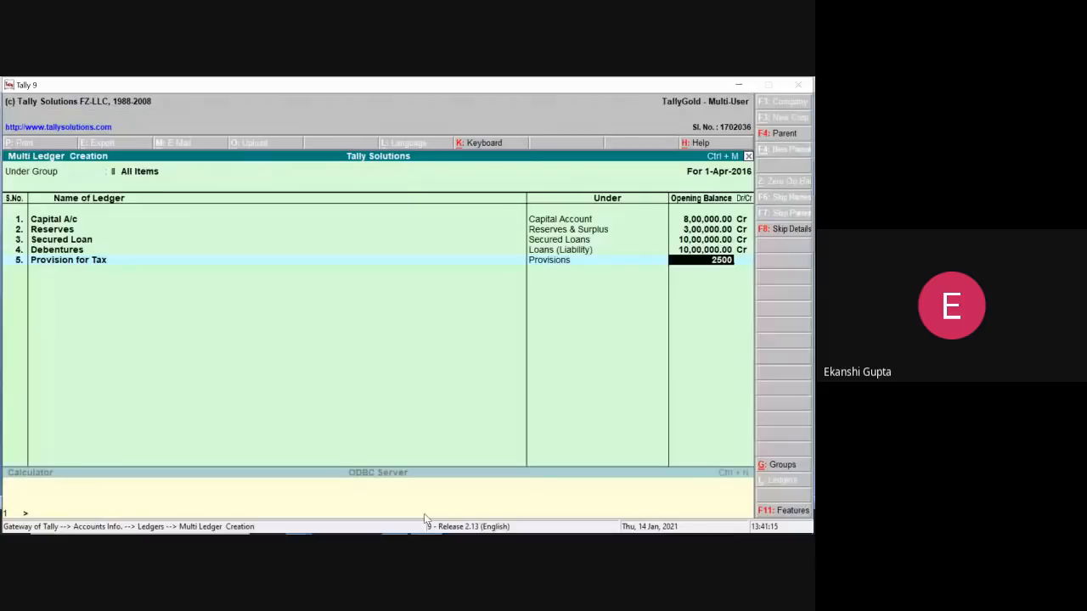
key("Return")
key("Return")
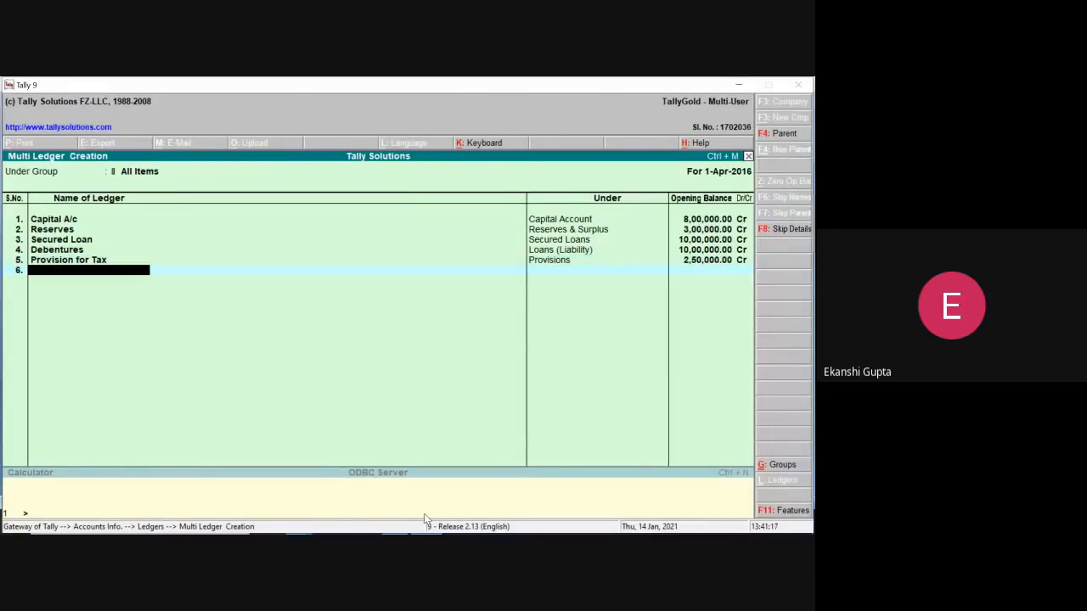
Check the next liability in the Word exercise and add the ledger Bills Payable under Current Liabilities with an opening balance of 1,00,000 Cr
left_click(737, 85)
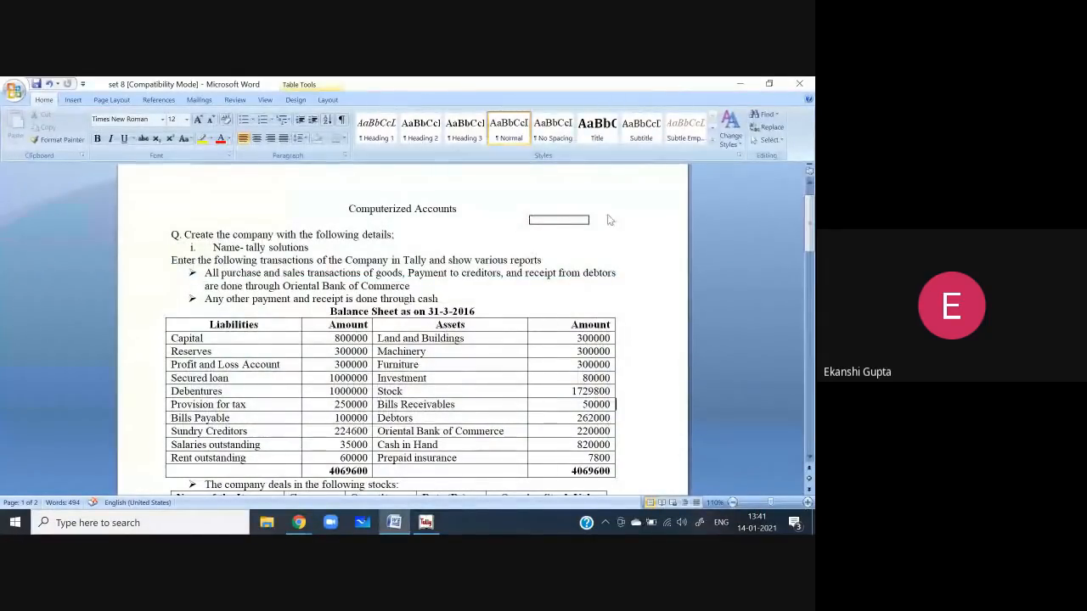
left_click(425, 522)
type("Bills Payable")
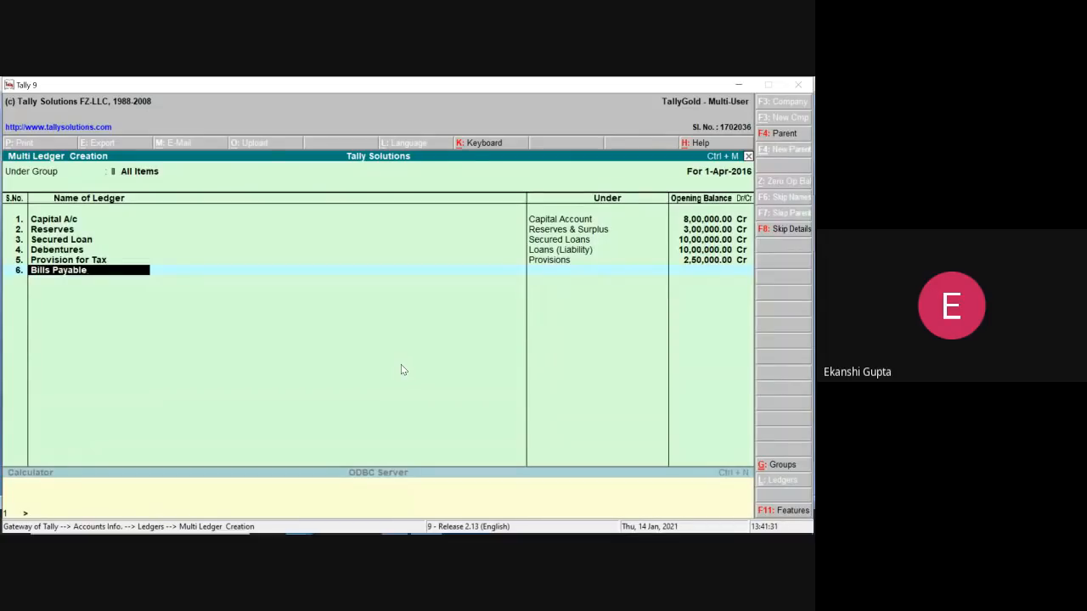
key("Return")
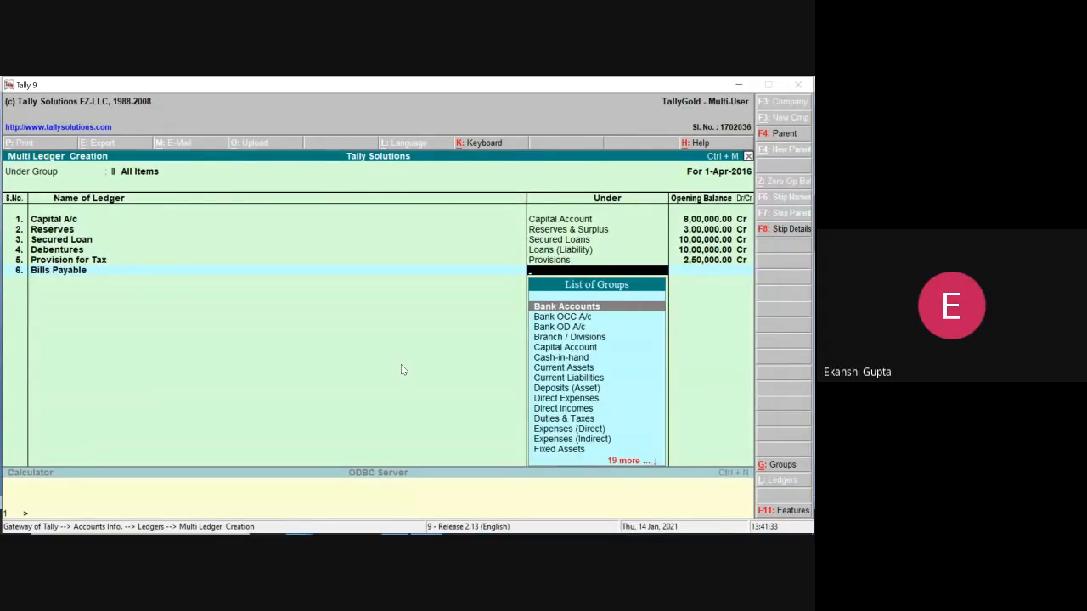
type("Cur")
key("Down")
key("Return")
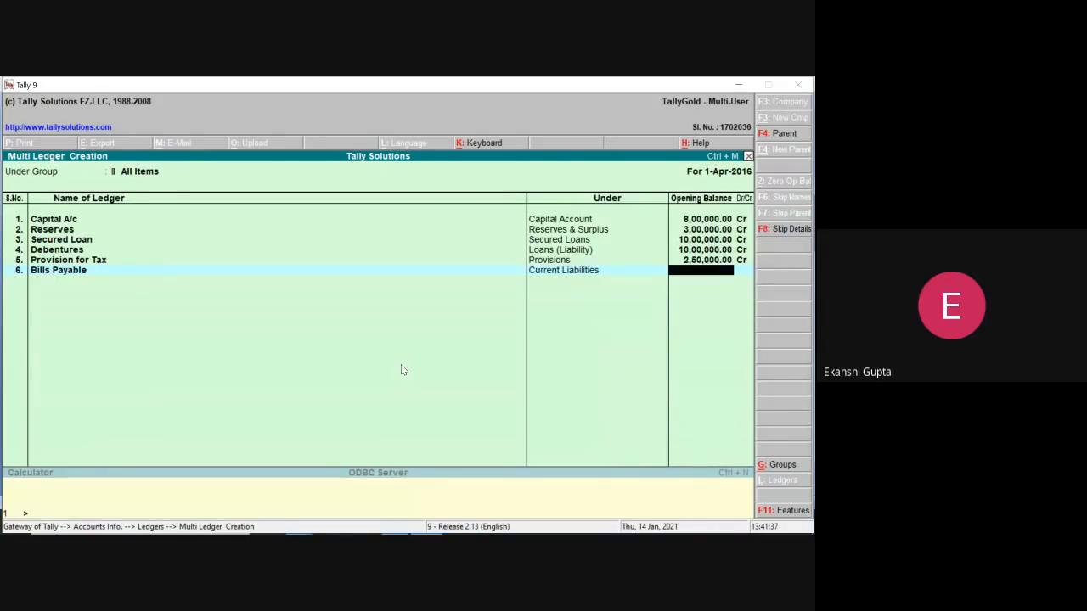
type("100000")
key("Return")
key("Return")
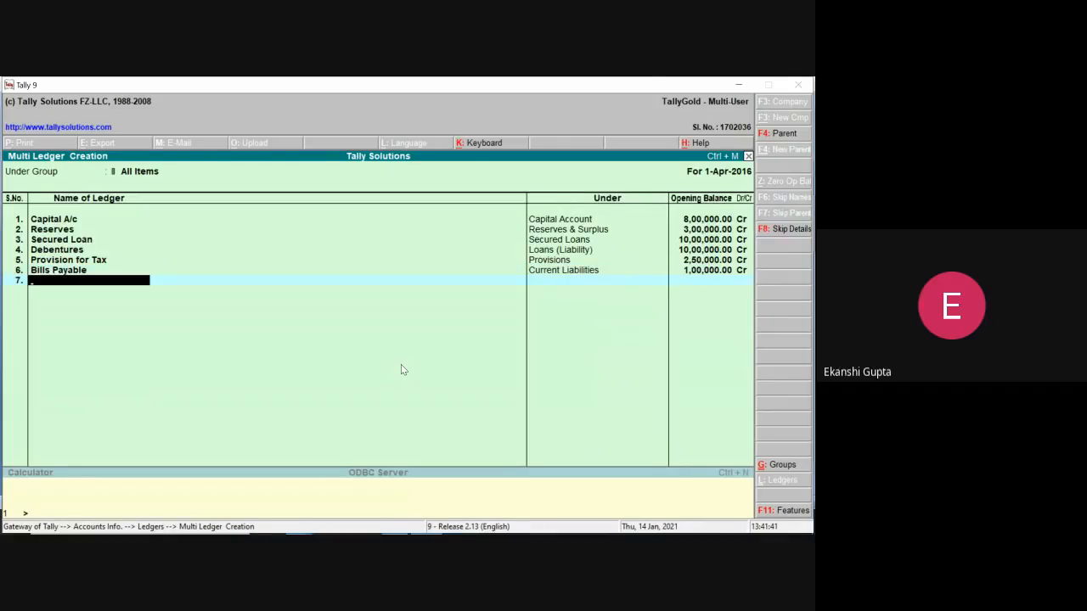
Find the creditors list in the Word exercise and add a ledger named after the first creditor under Sundry Creditors
left_click(737, 84)
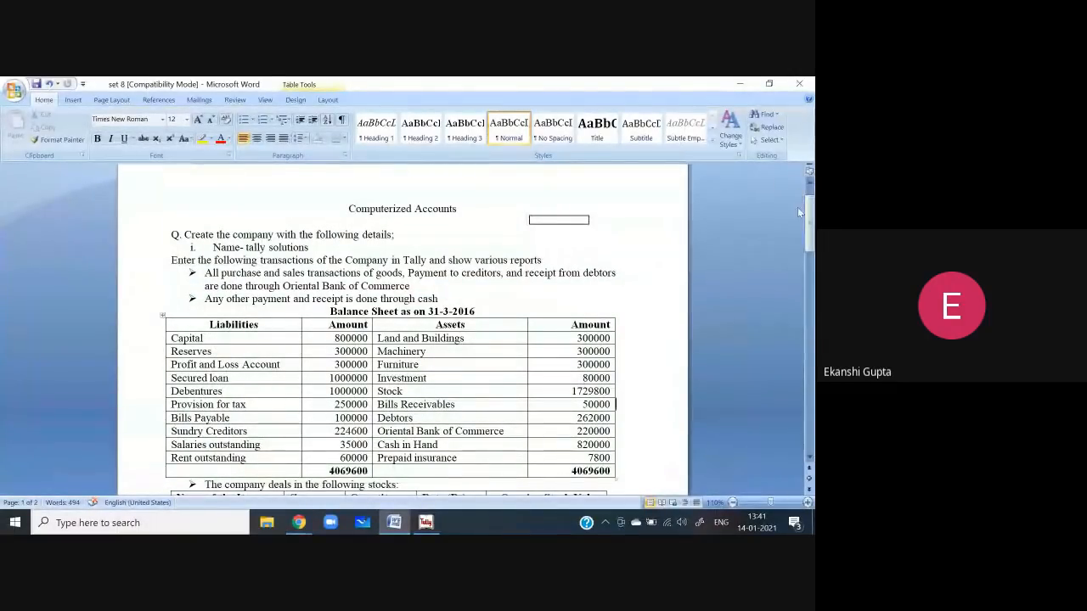
left_click_drag(808, 210, 812, 289)
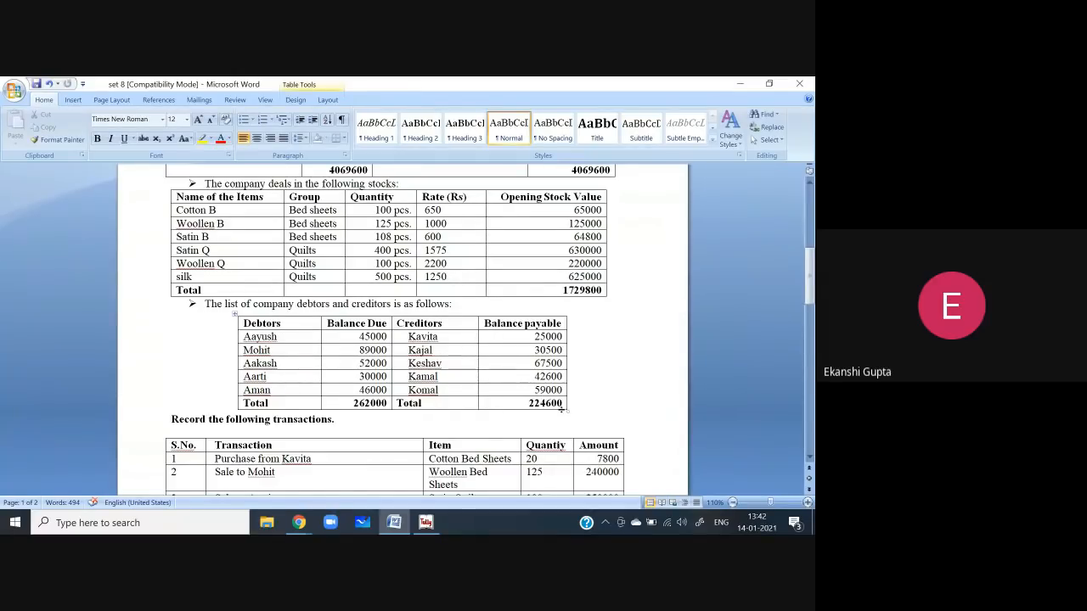
mouse_move(810, 280)
left_mouse_down()
mouse_move(811, 259)
mouse_move(811, 292)
left_mouse_up()
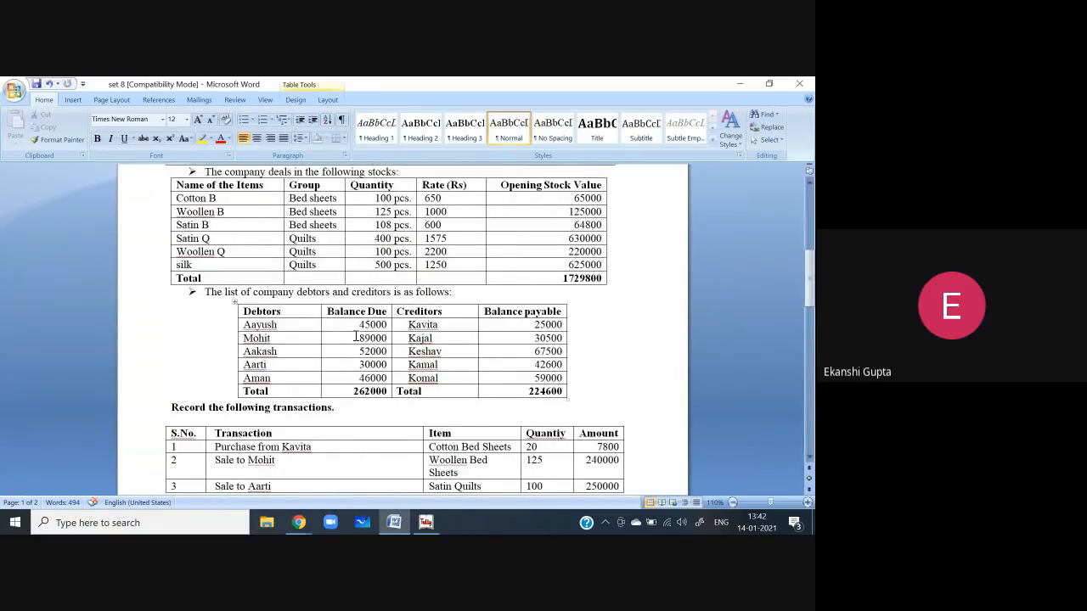
left_click(425, 522)
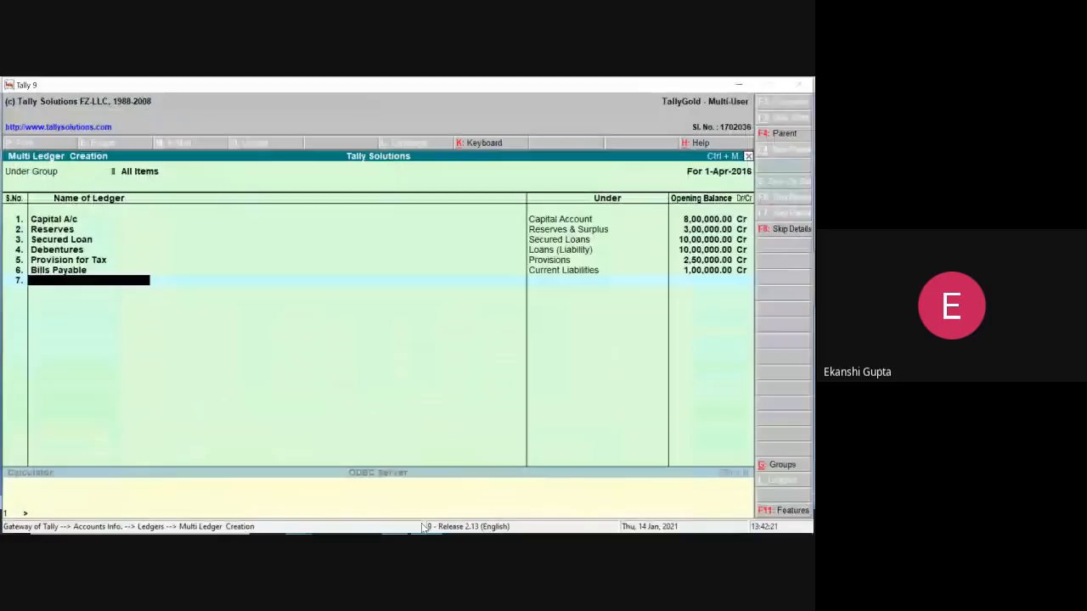
type("Kavita")
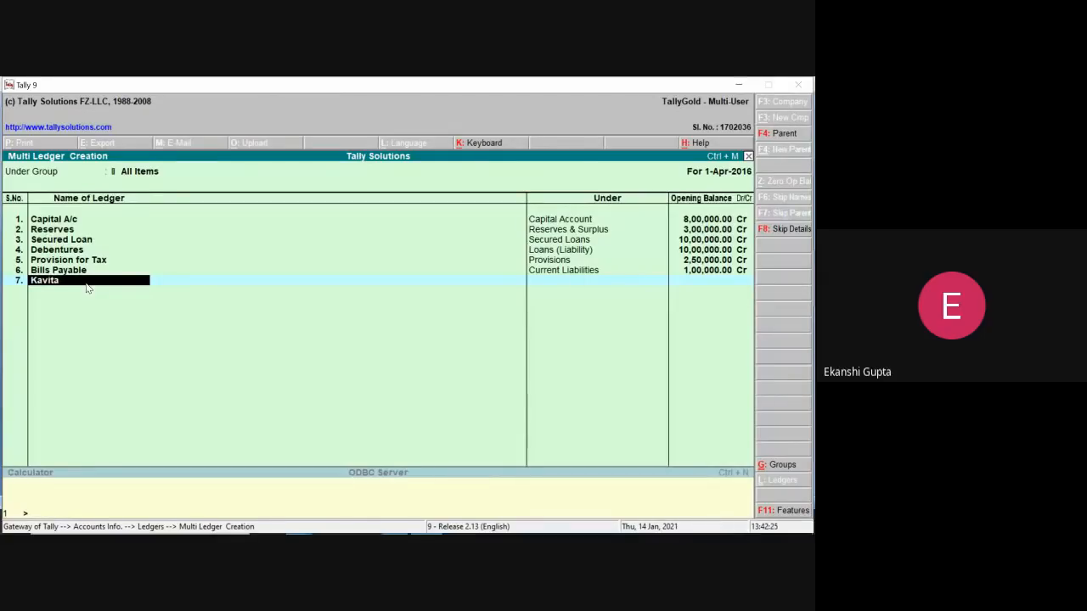
key("Return")
type("Su")
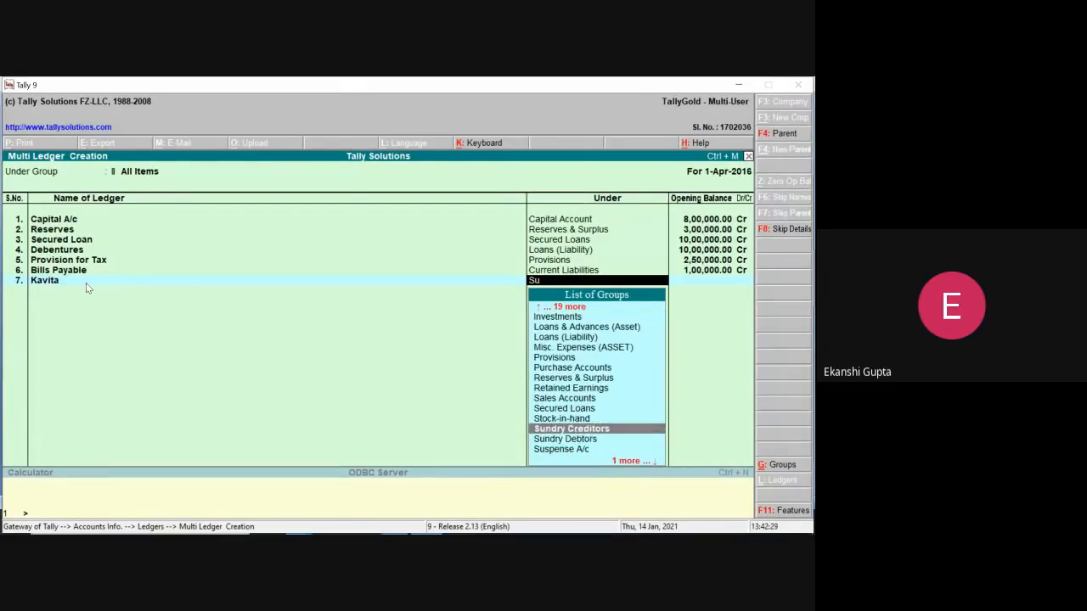
key("Return")
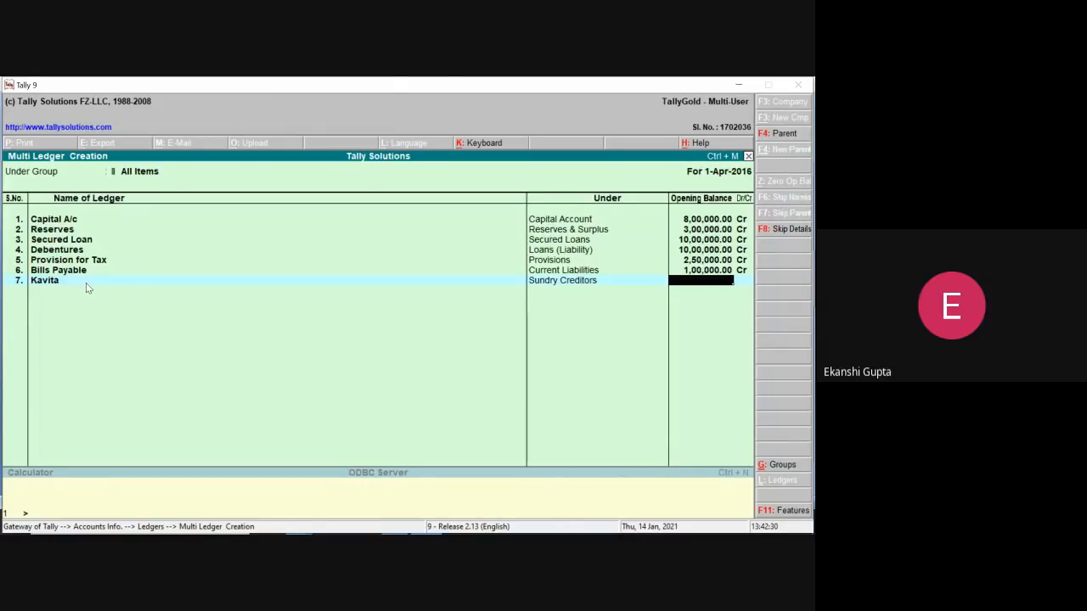
Look up the first creditor's balance in the Word exercise and enter a 25,000 Cr opening balance, leaving the bill-wise breakup on account
left_click(740, 84)
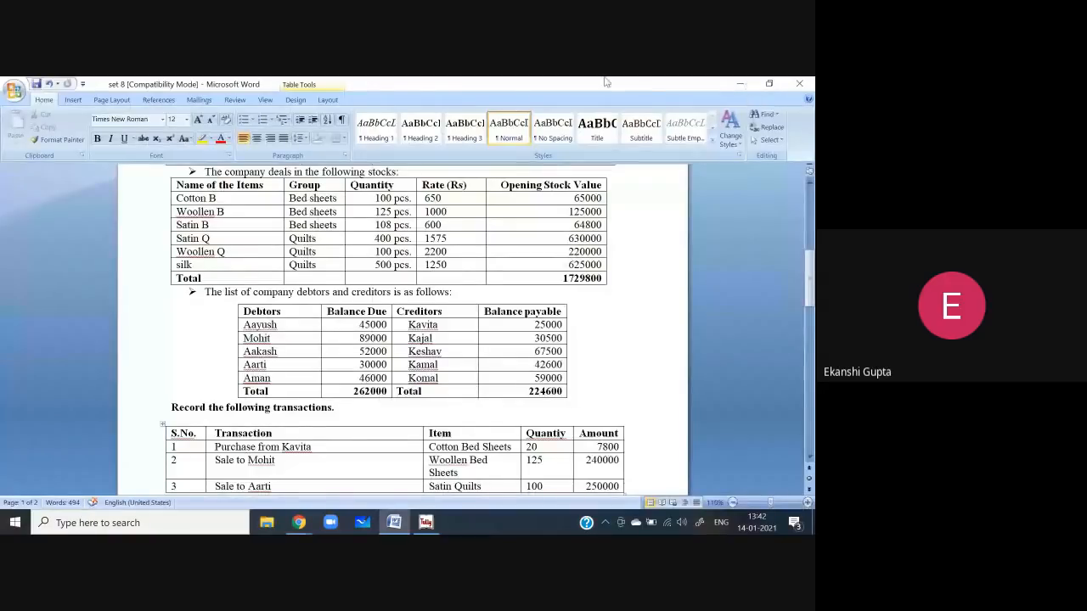
left_click(425, 523)
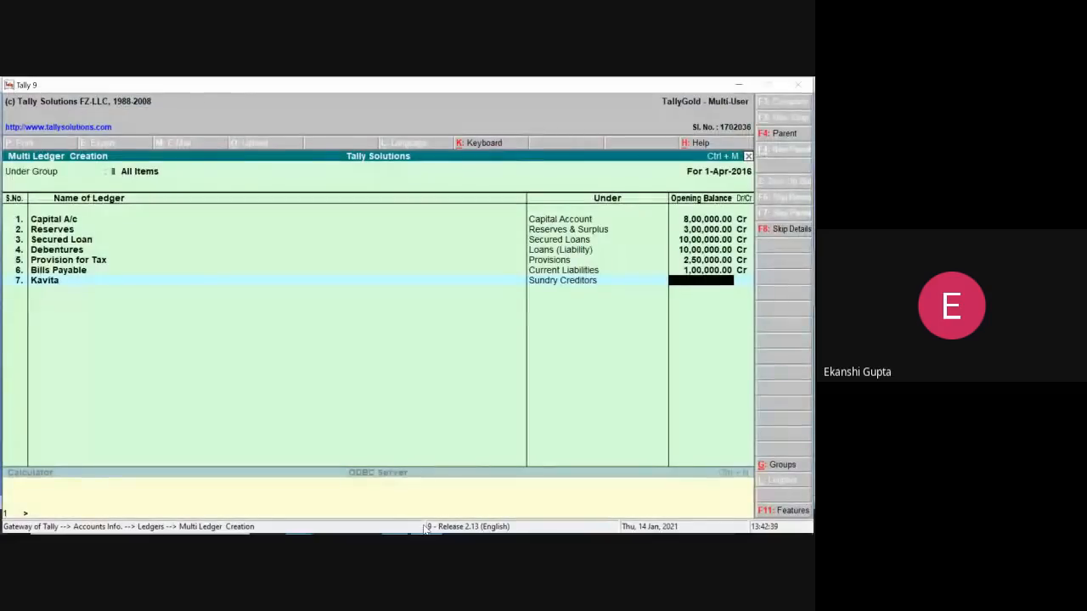
type("5000")
key("Return")
key("Return")
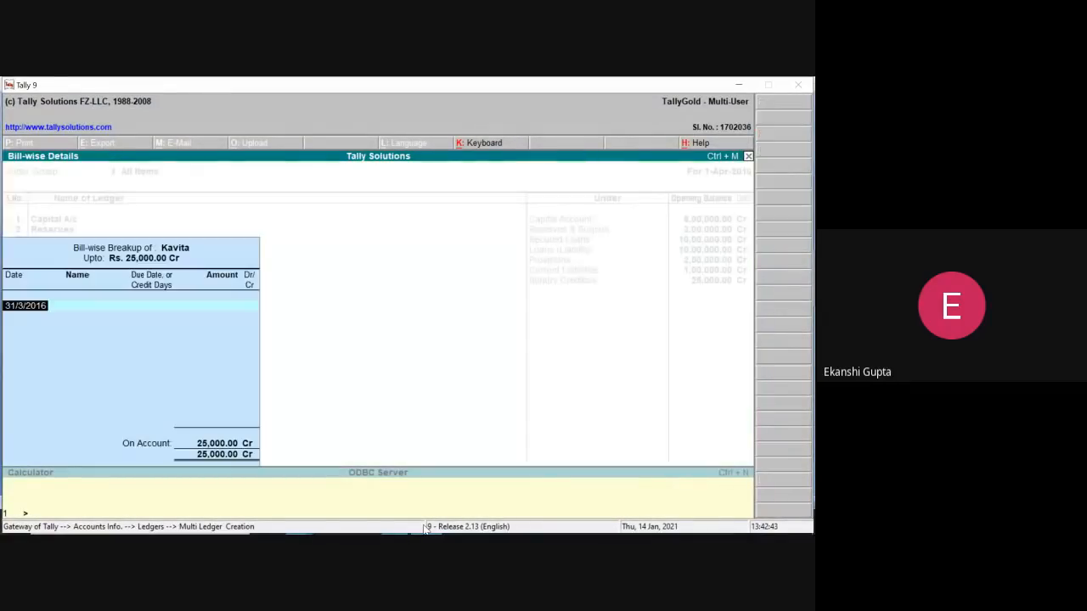
key("Return")
key("Return")
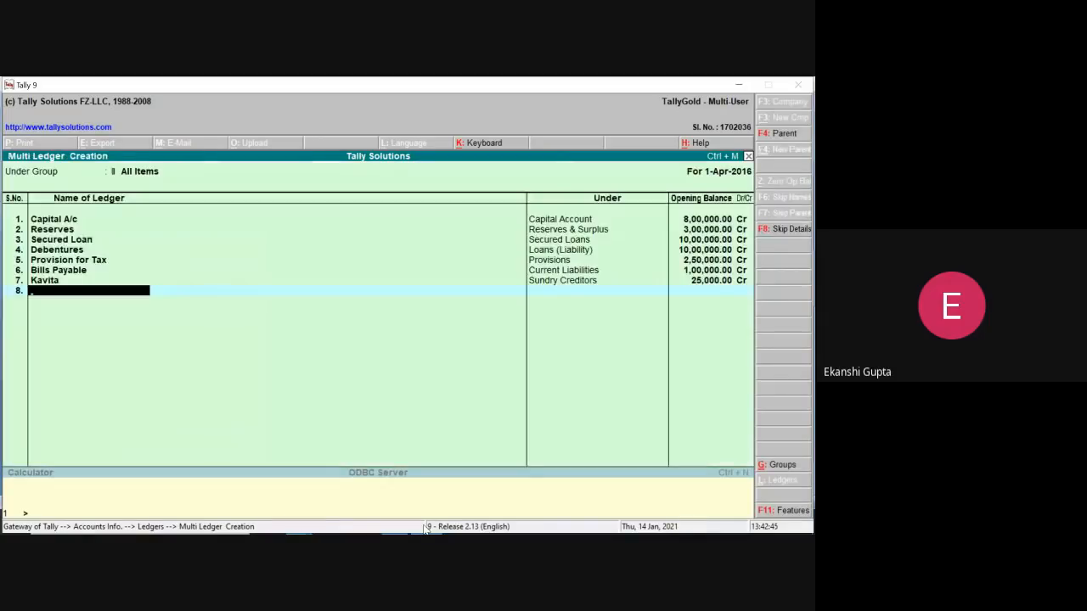
Add the second creditor's ledger under Sundry Creditors with an opening balance of 30,500 Cr, leaving the bill-wise breakup on account
type("Kajal")
key("Return")
type("Sundry")
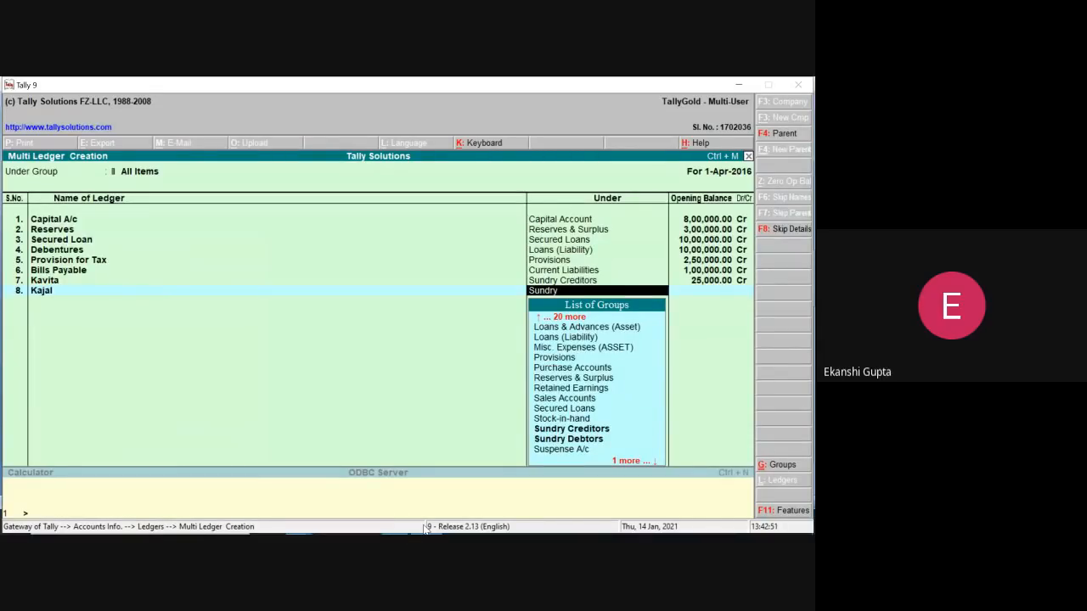
key("Down")
key("Return")
type("30500")
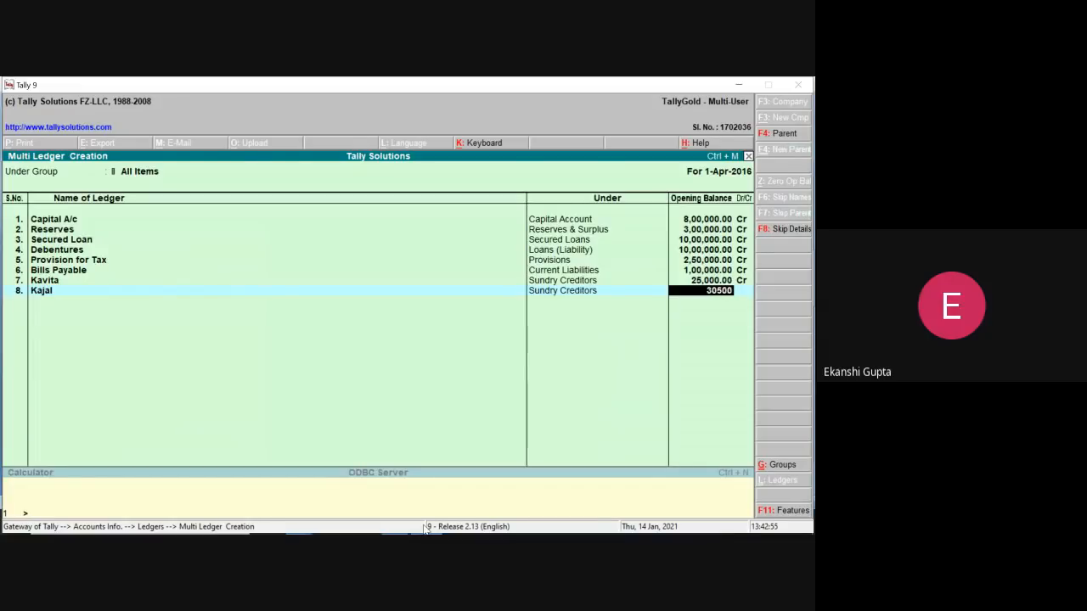
key("Return")
key("Return")
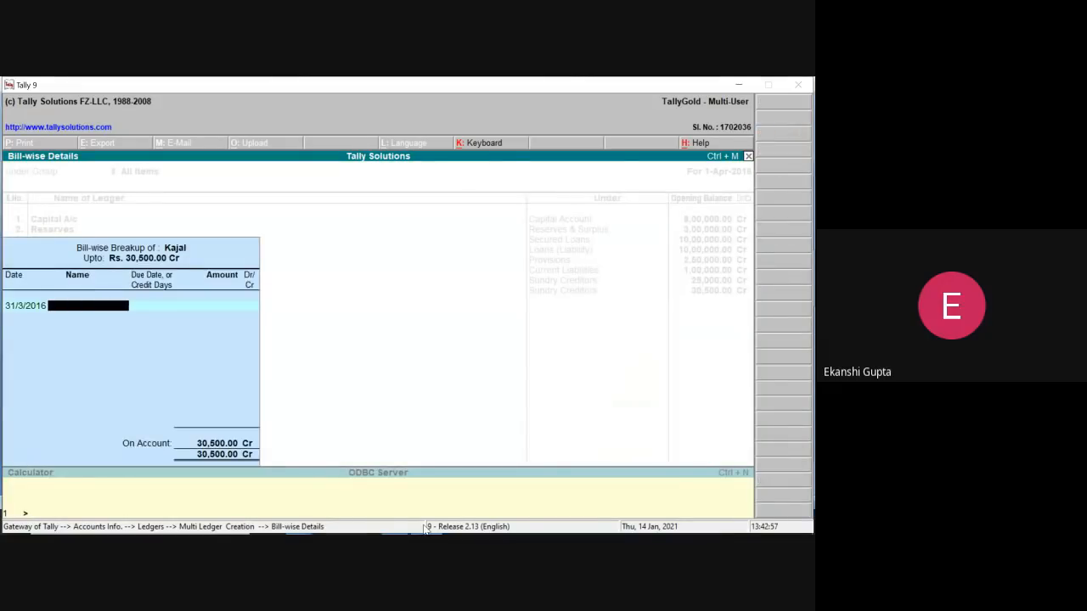
key("Return")
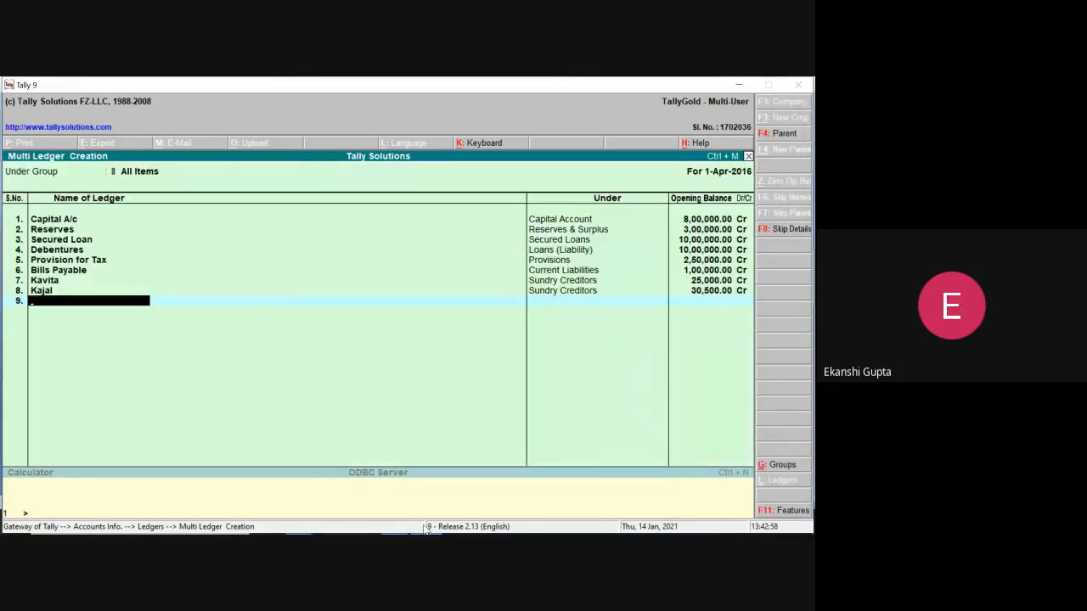
Check the third creditor in the Word exercise and add a ledger with that creditor's name under Sundry Creditors
left_click(740, 88)
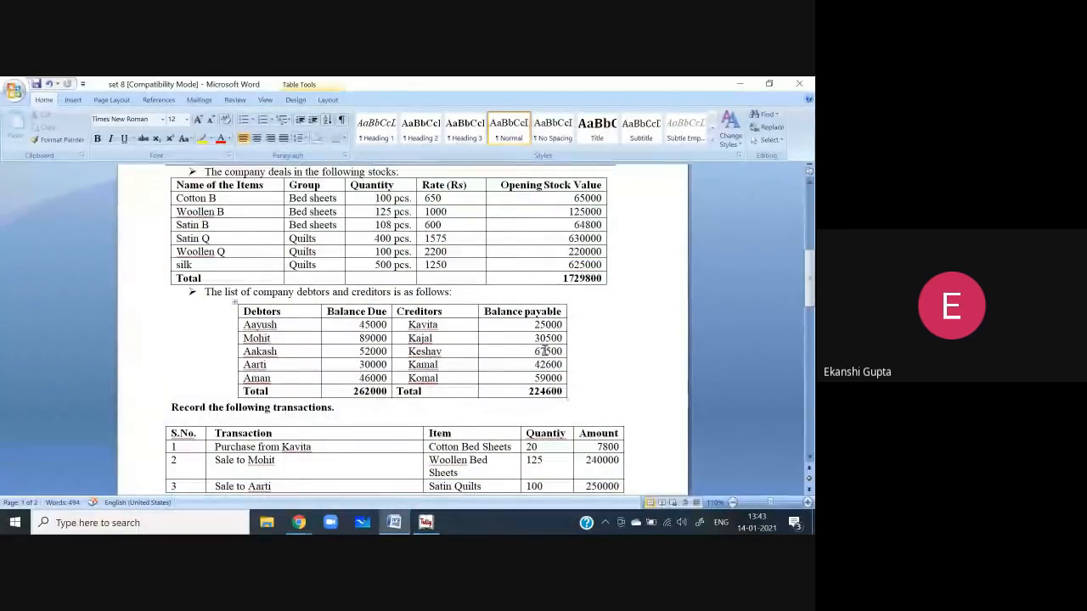
left_click(425, 522)
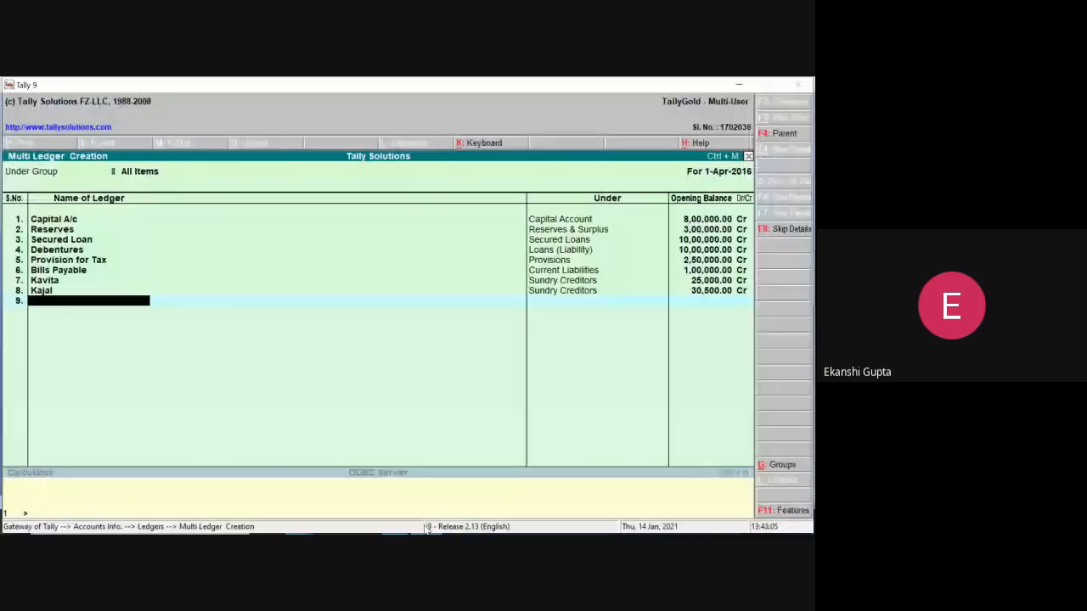
type("Keshav")
key("Return")
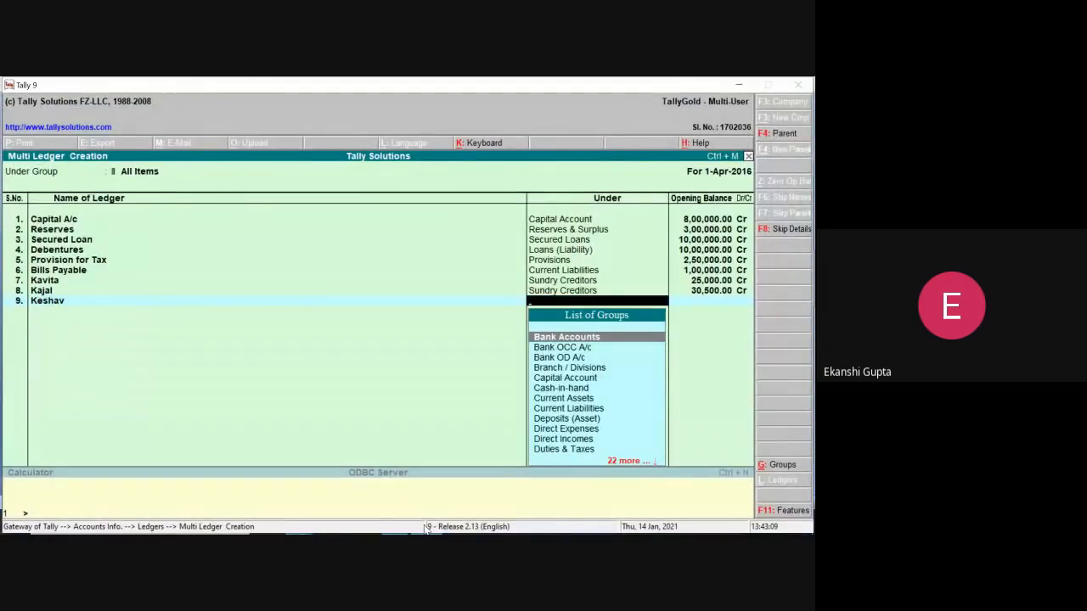
type("Sundry")
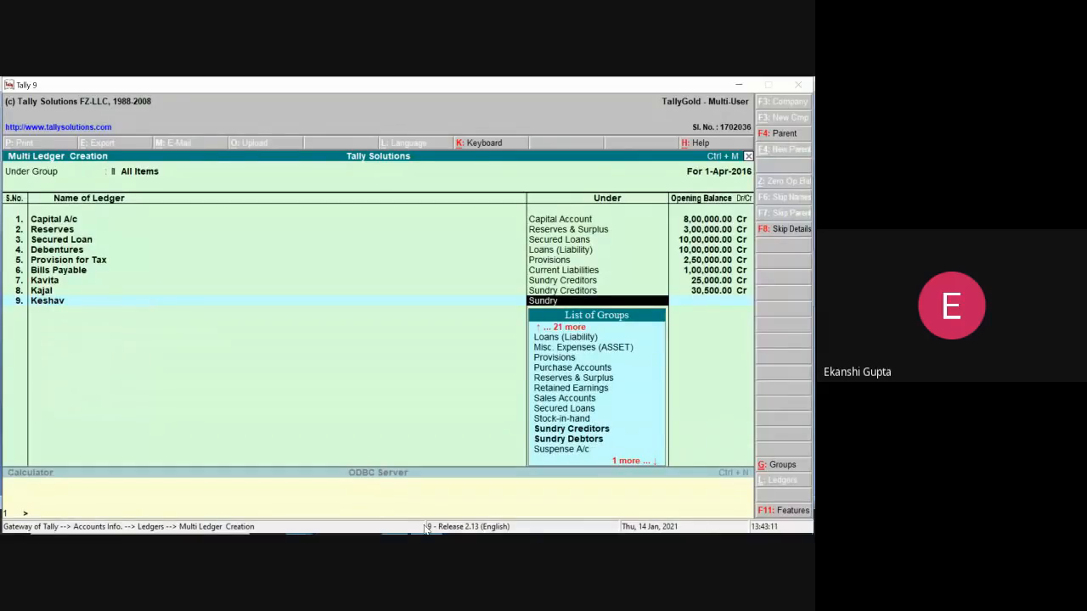
type(" Creditor")
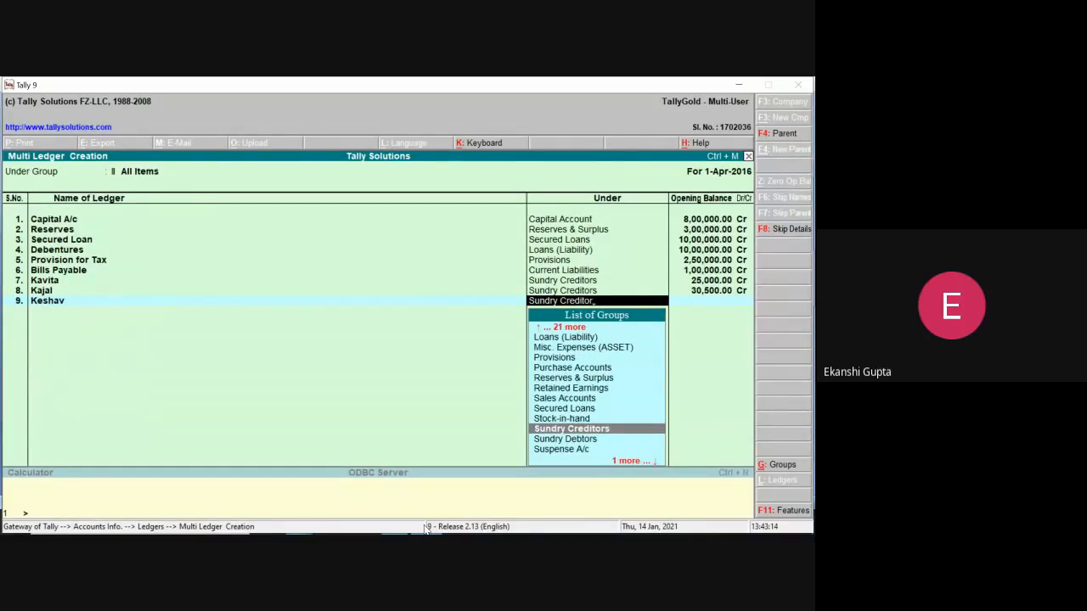
key("Return")
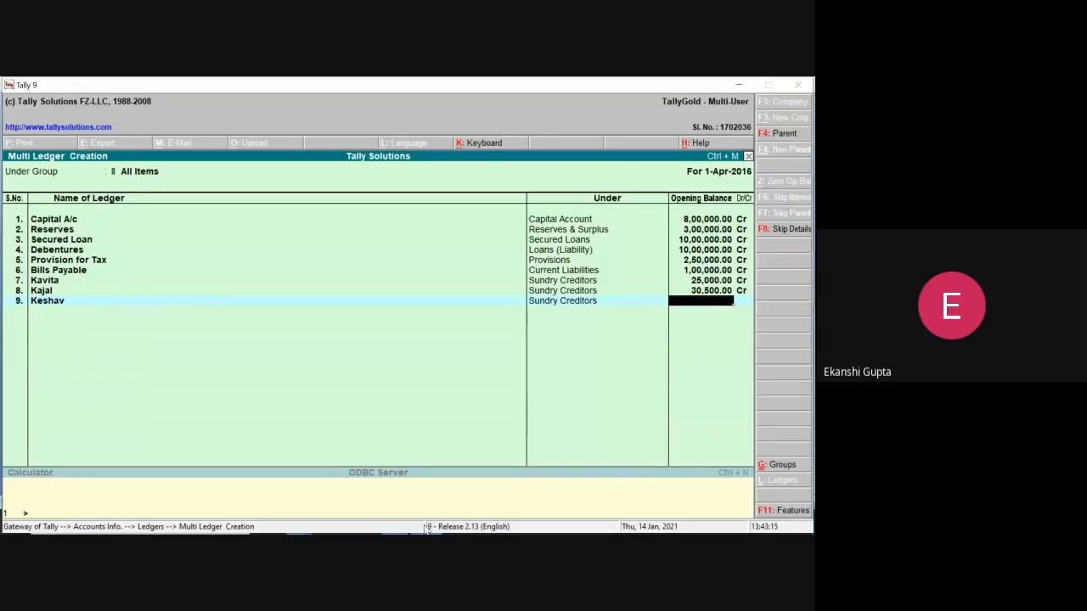
Verify the third creditor's balance in the Word exercise and enter a 67,500 Cr opening balance, leaving the bill-wise breakup on account
type("60500")
left_click(743, 82)
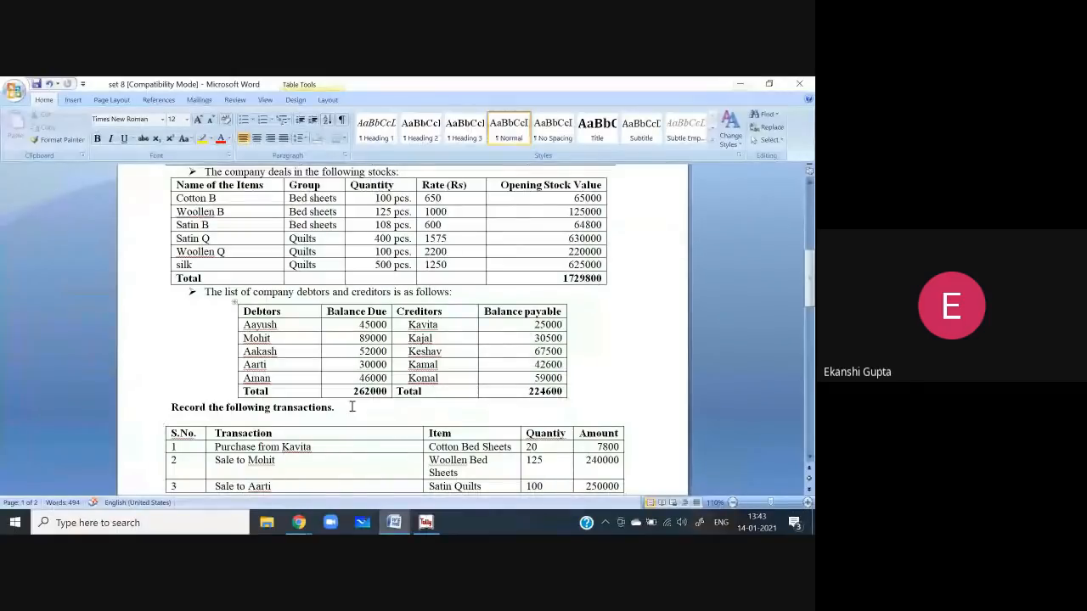
left_click(430, 522)
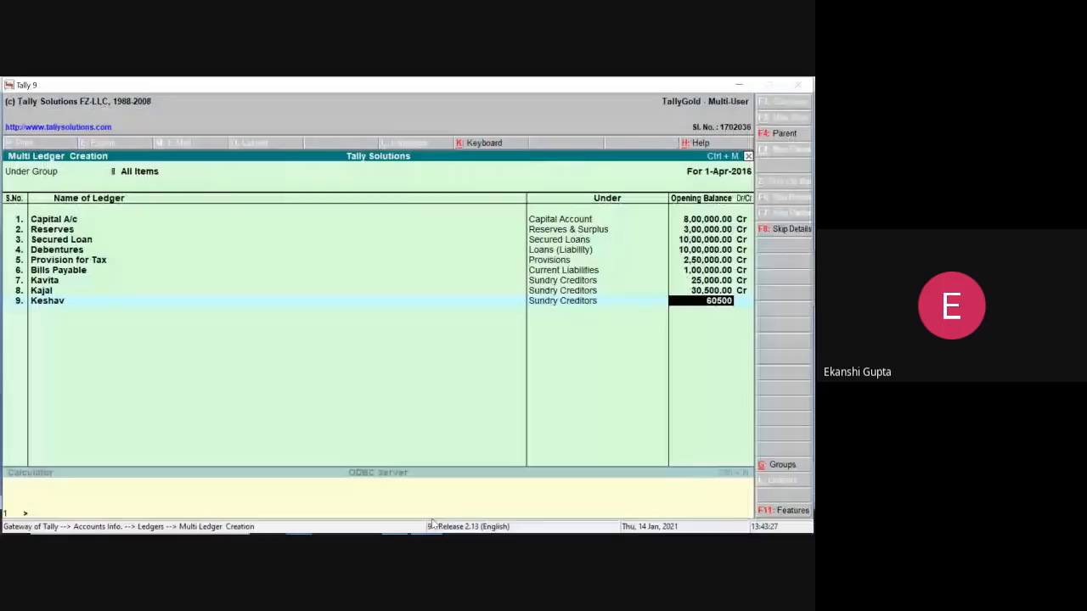
type("60")
key("BackSpace")
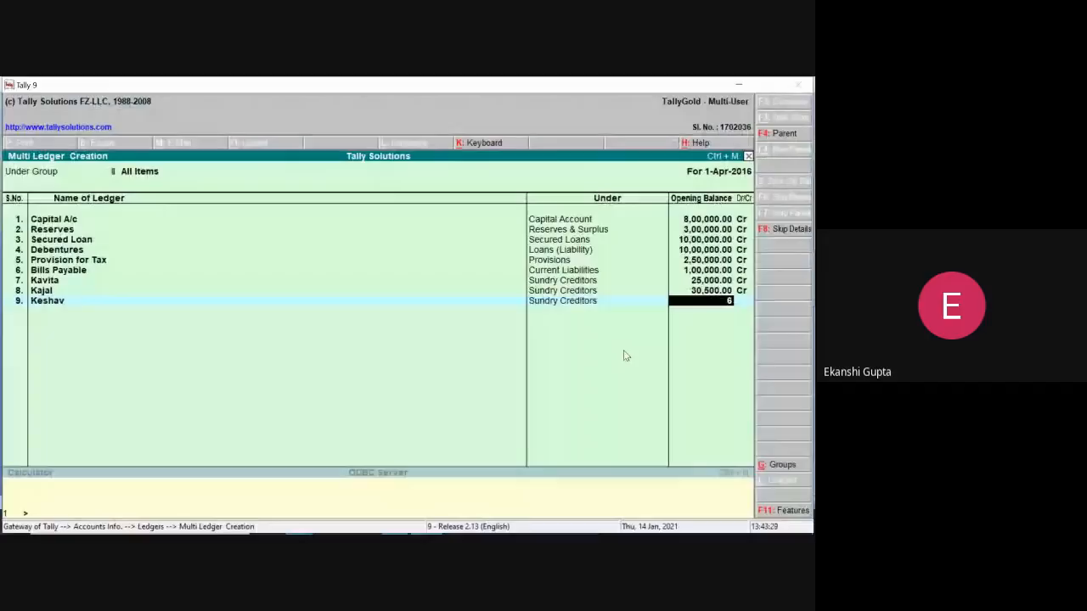
type("7,5")
type("00")
key("Return")
key("Return")
key("Return")
key("Return")
Add a ledger named after the fourth creditor in the exercise under the group Sundry Creditors
type("Kamal")
key("Return")
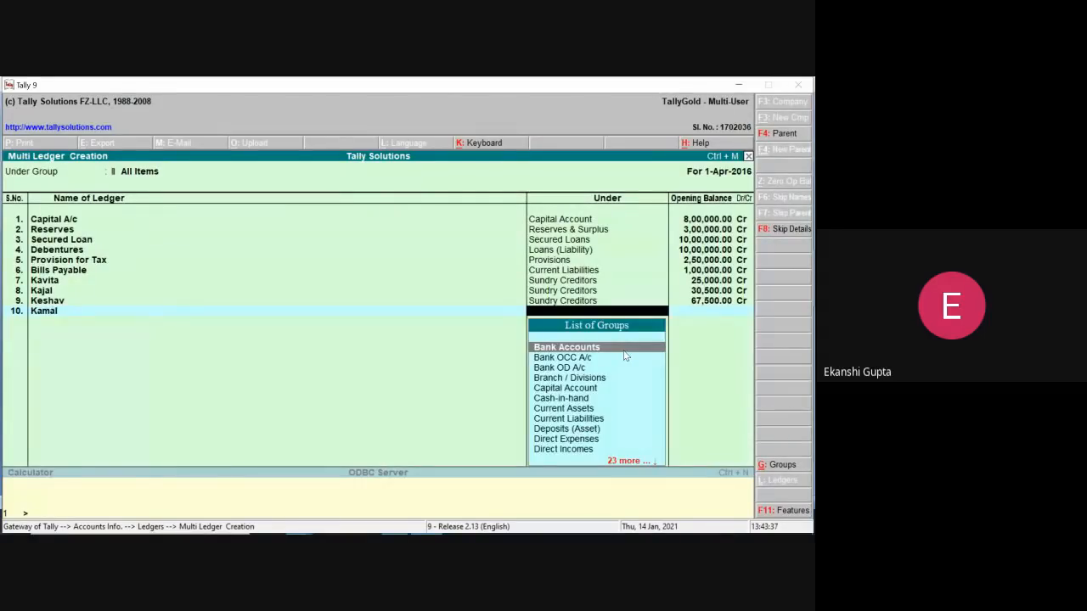
type("Sundry")
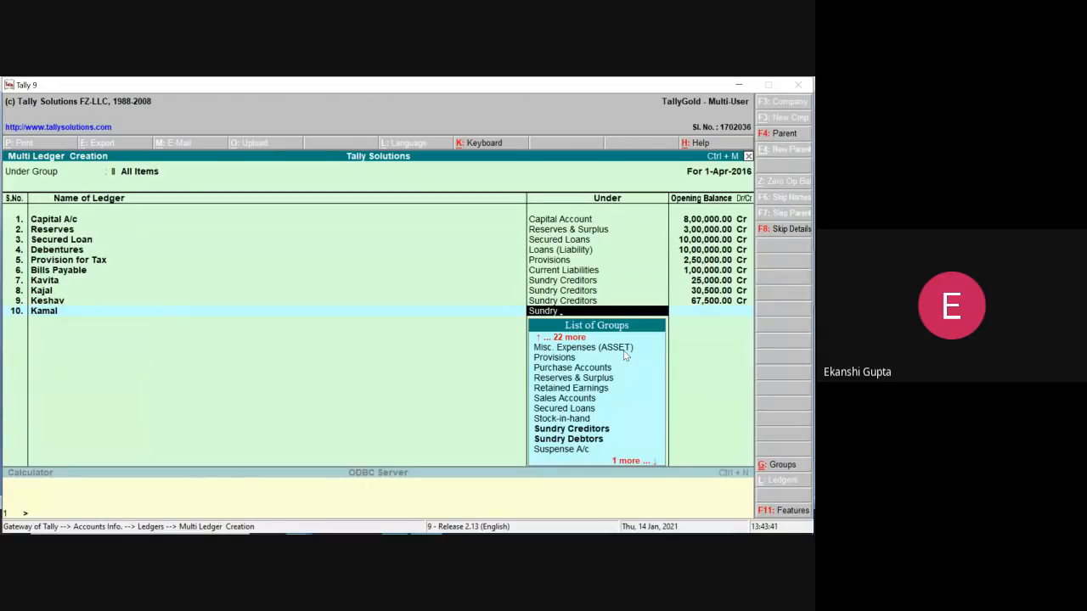
key("Down")
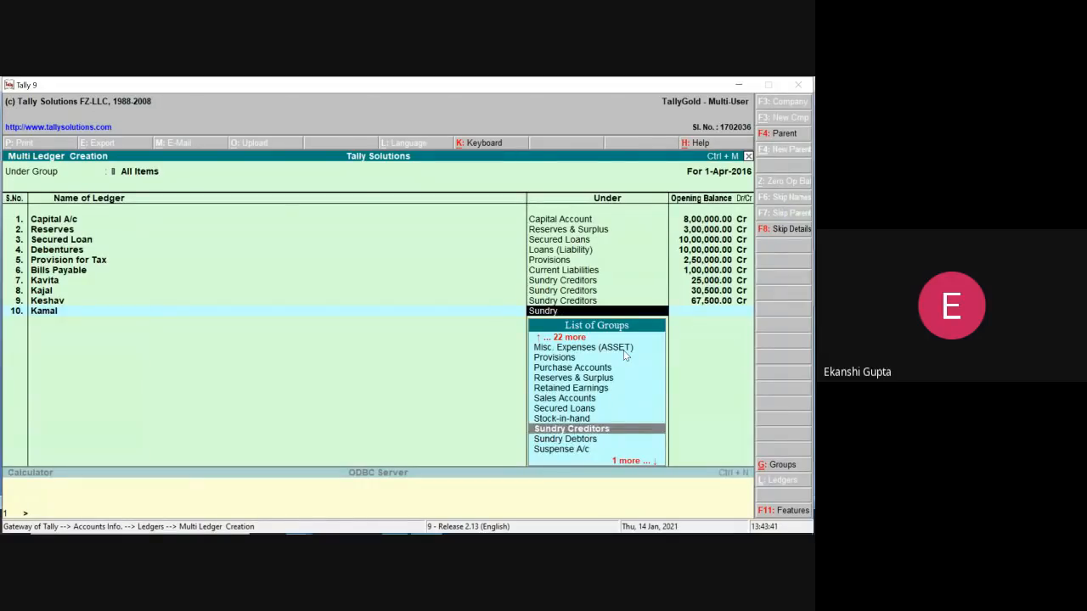
key("Return")
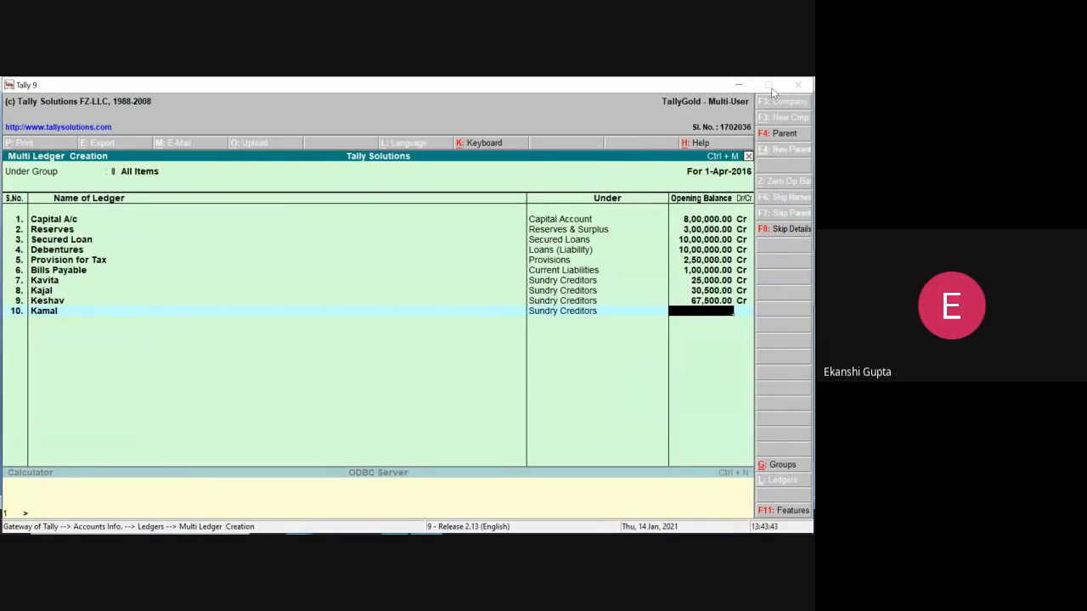
Look up the fourth creditor's balance in the Word exercise and enter a 42,600 Cr opening balance, leaving the bill-wise breakup on account
left_click(739, 84)
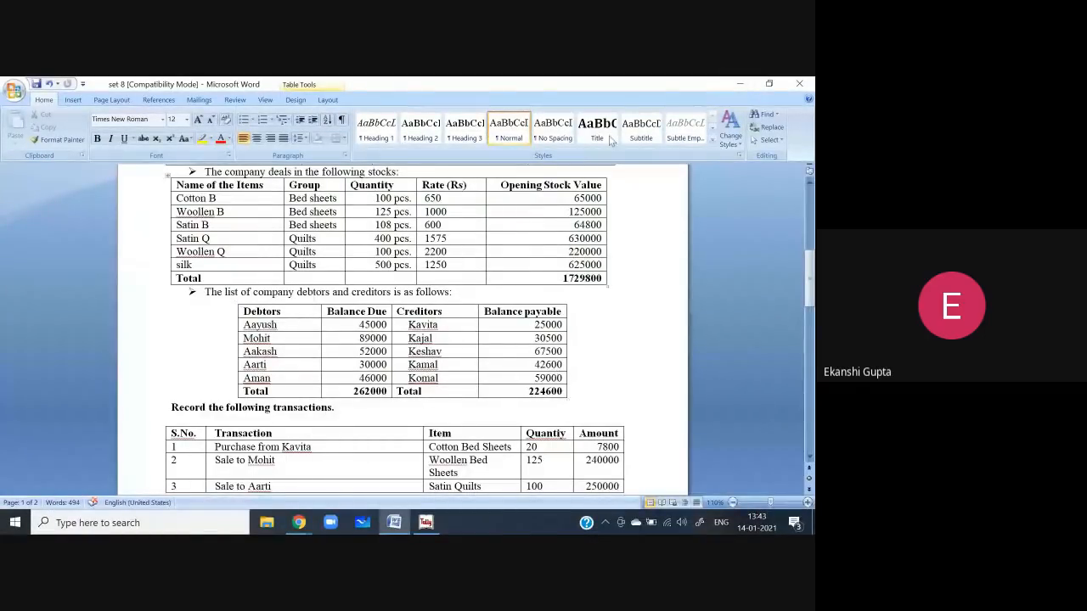
left_click(426, 522)
type("42600")
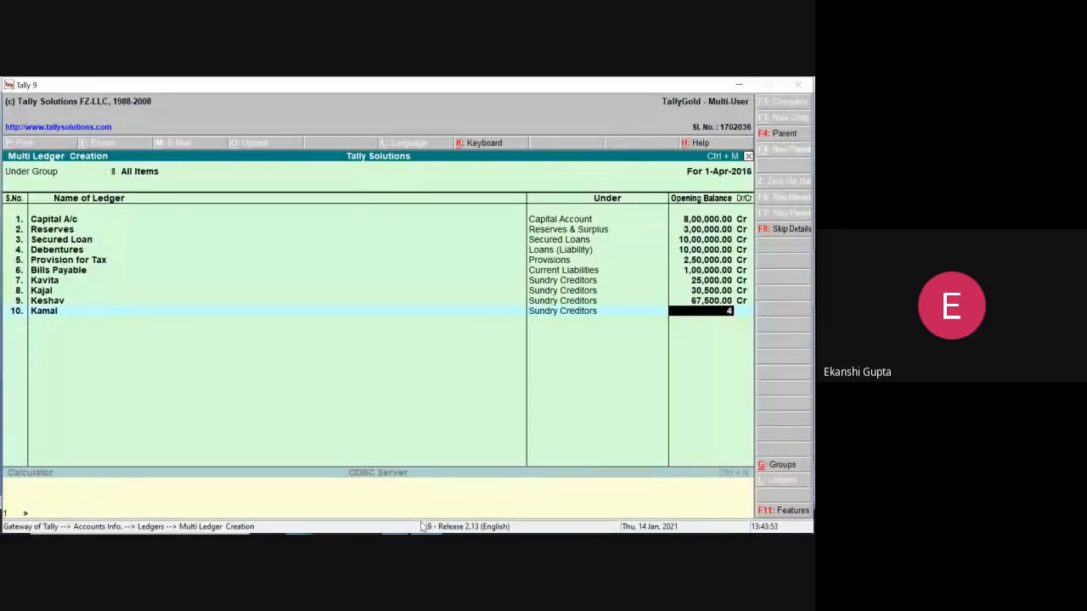
key("Return")
key("Return")
key("Return")
key("Return")
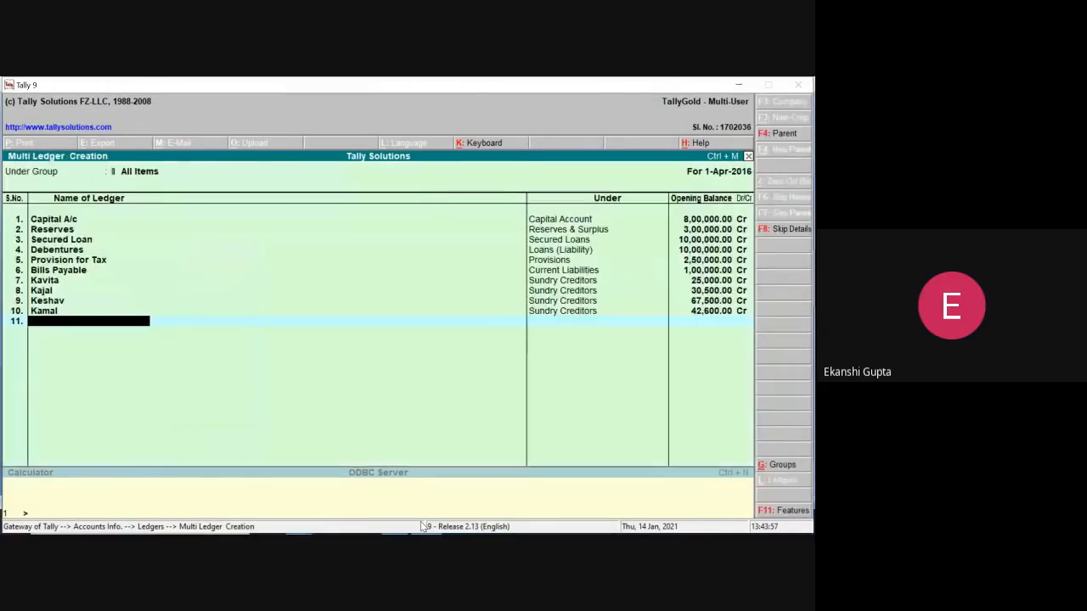
Add a ledger named after the fifth creditor in the exercise under the group Sundry Creditors
type("Komal")
key("Return")
type("Sun")
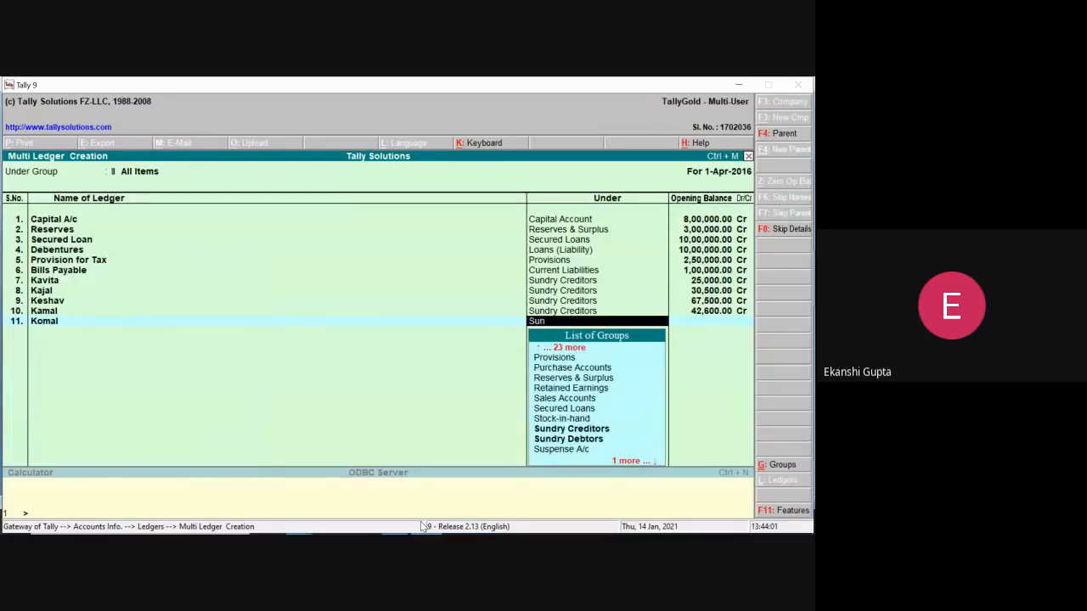
type("dry Cre")
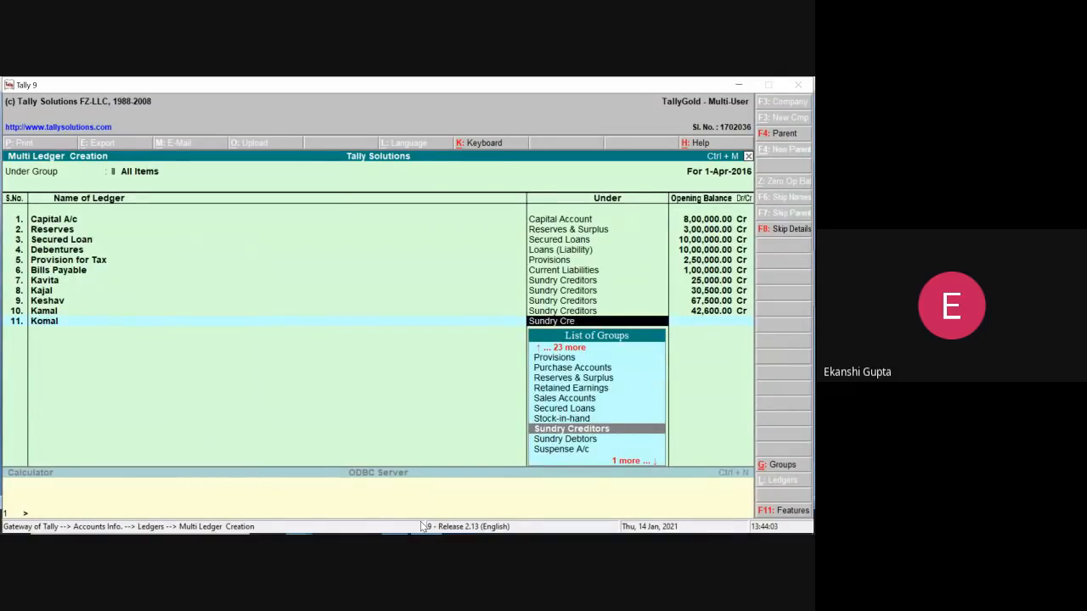
type("d")
key("Return")
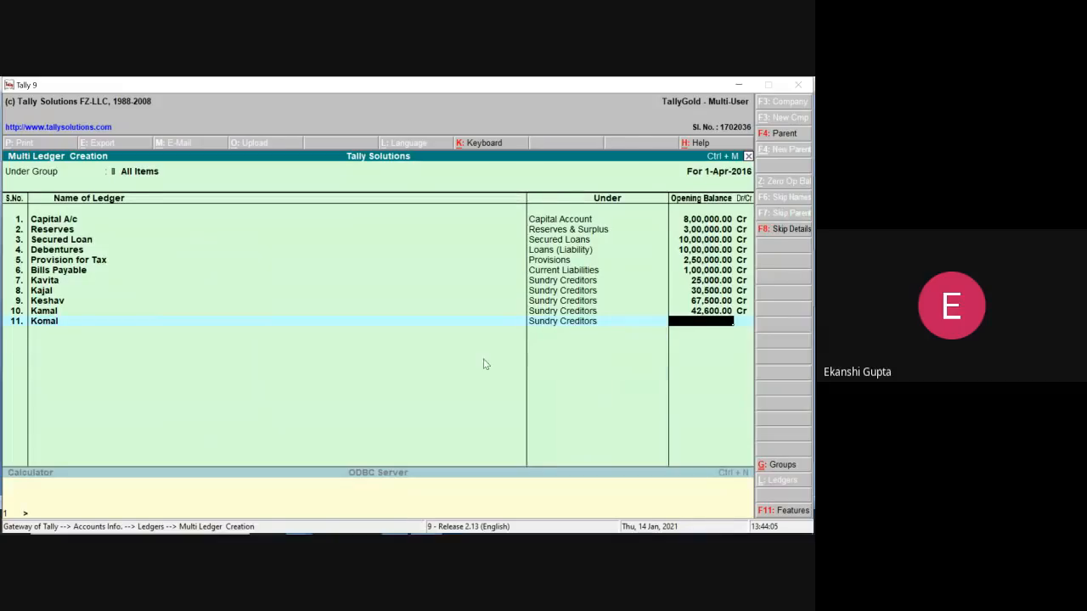
Look up the fifth creditor's balance in the Word exercise and enter a 59,000 Cr opening balance, leaving the bill-wise breakup on account
left_click(736, 83)
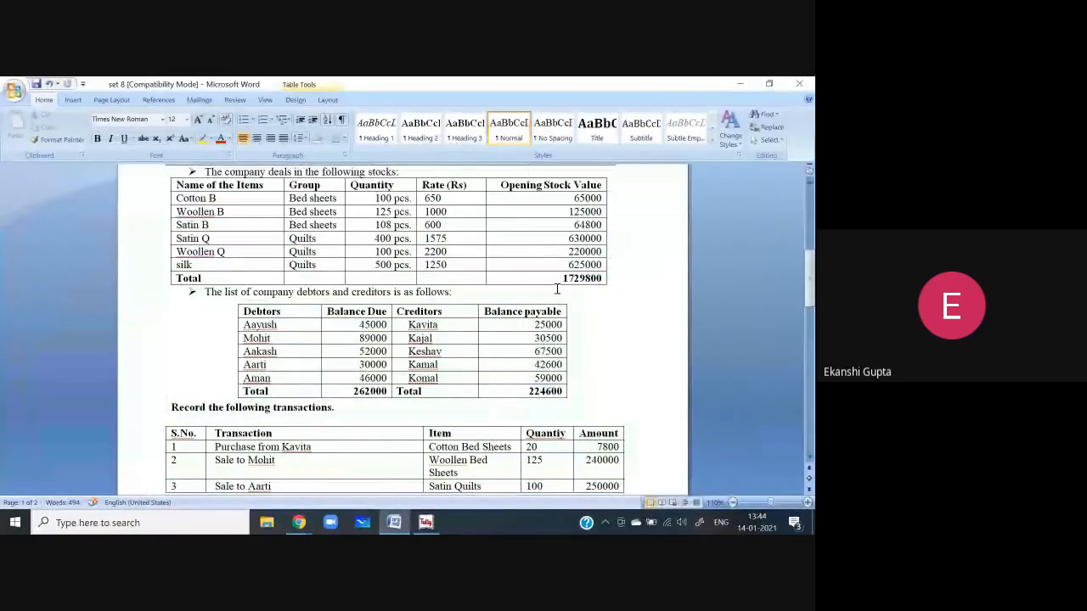
left_click(421, 525)
type("59000")
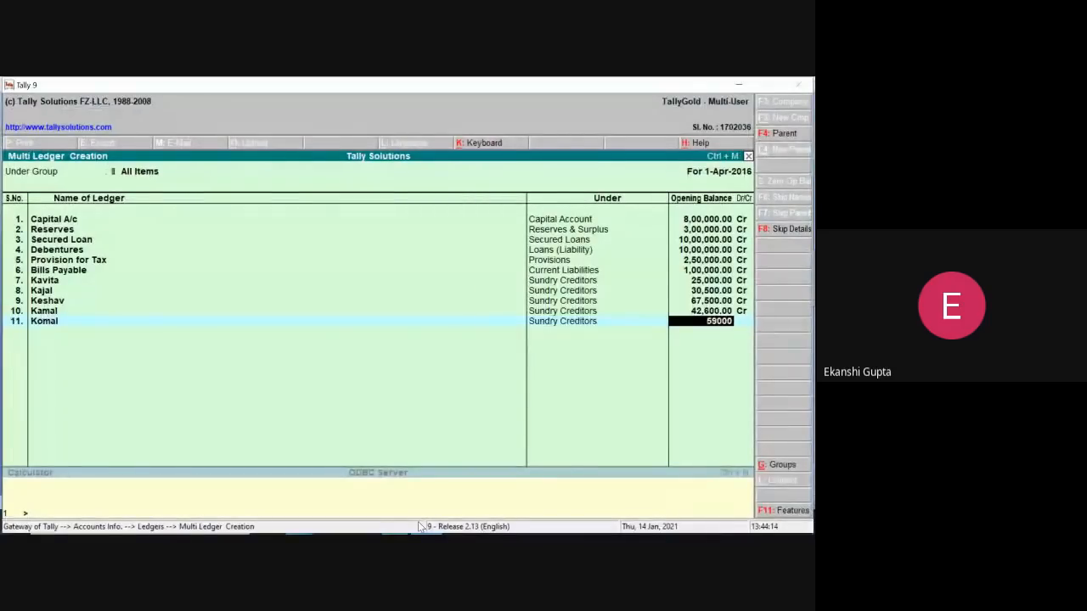
key("Return")
key("Return")
key("Return")
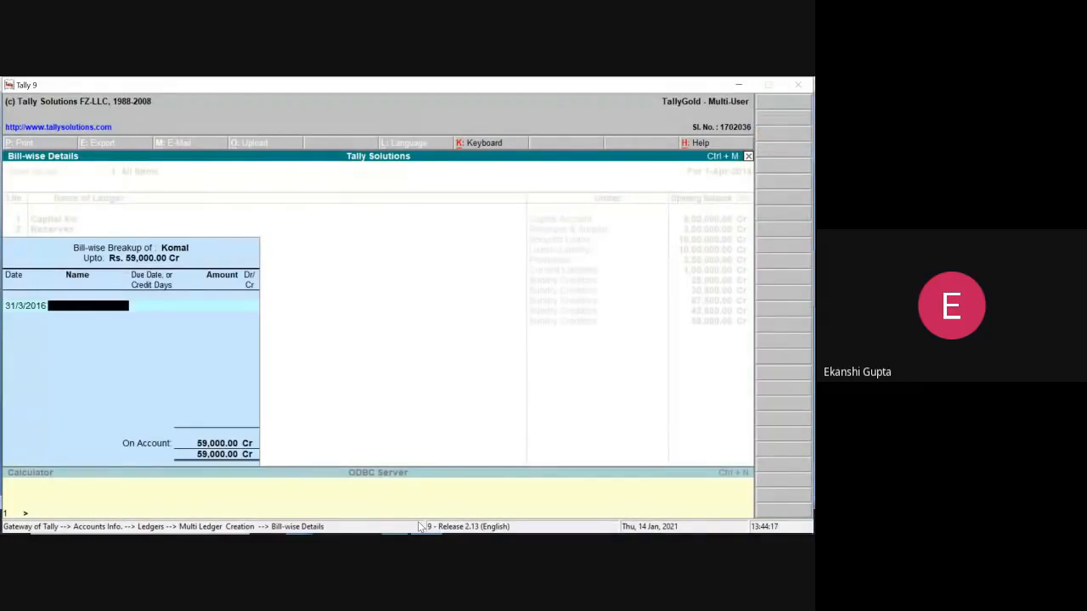
key("Return")
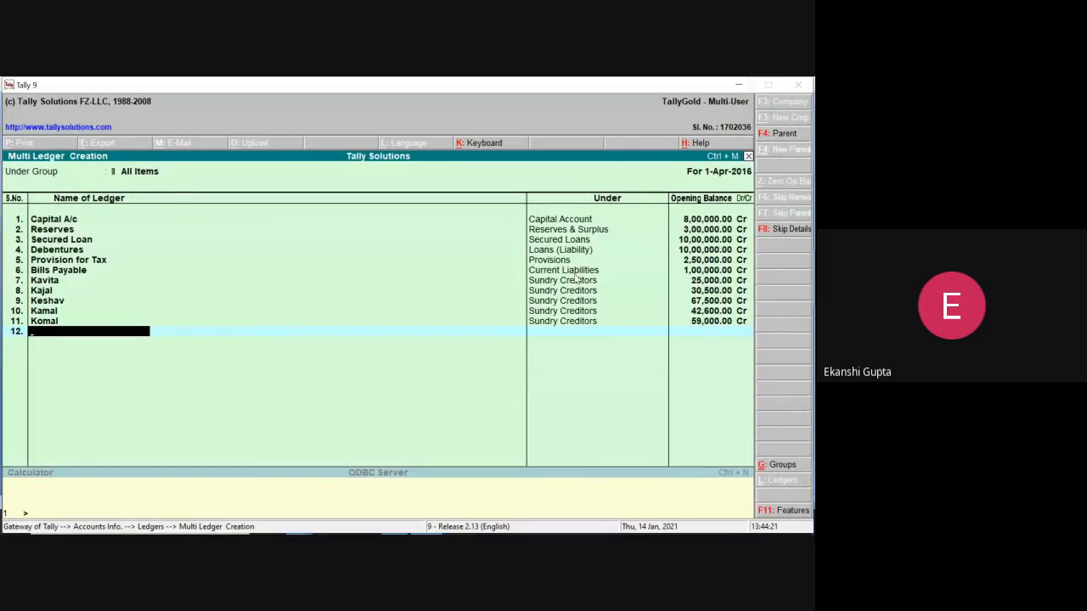
Find the liability after Sundry Creditors in the Word balance sheet and add the ledger Salaries Outstanding under Current Liabilities
left_click(736, 85)
left_click_drag(806, 301, 807, 273)
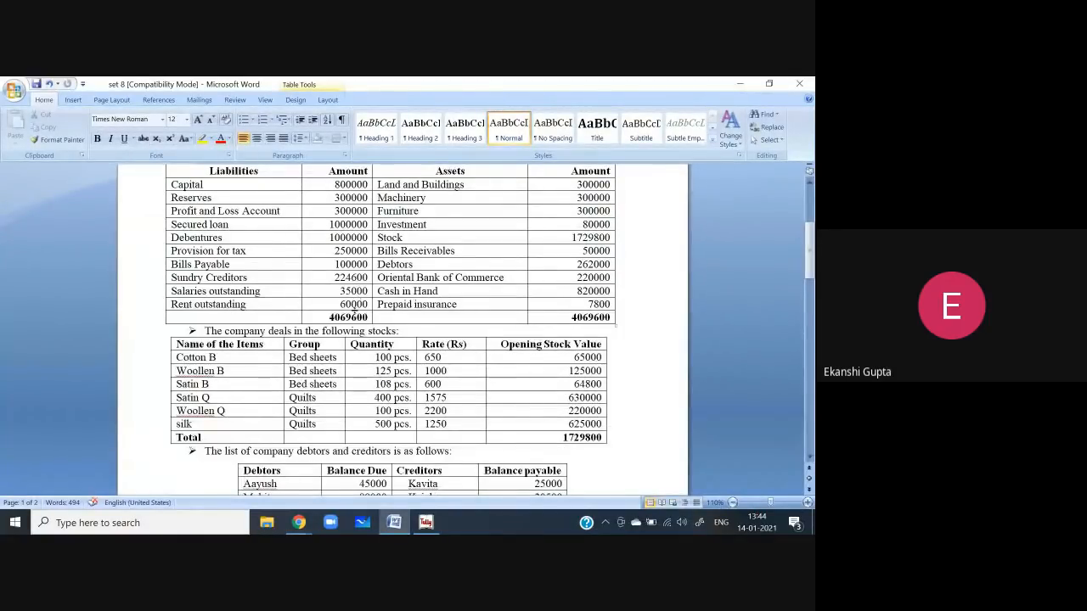
left_click(420, 528)
type("Sal")
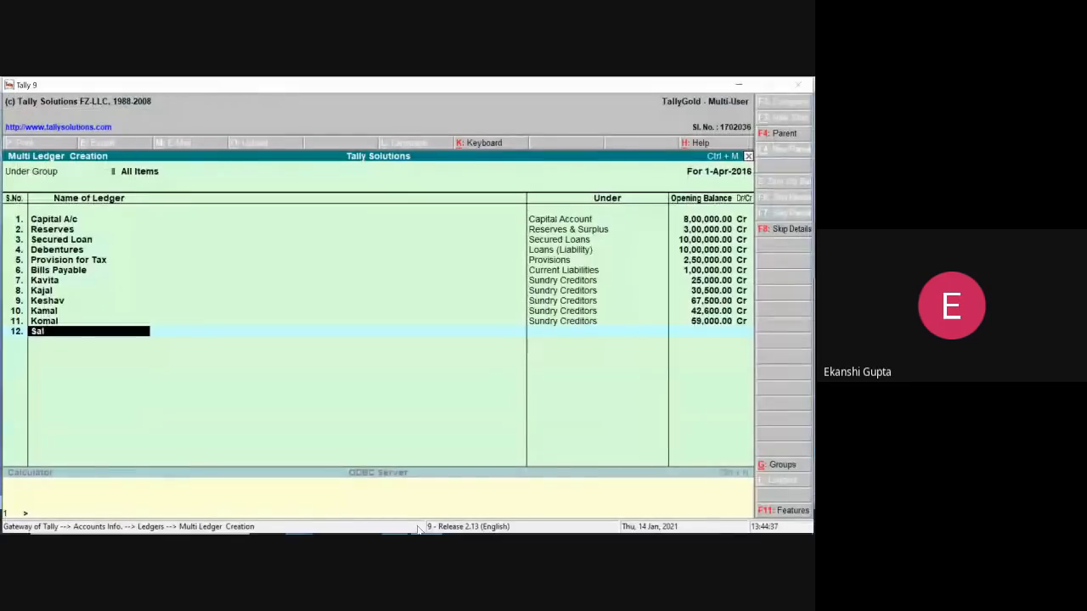
type("aries outstanding")
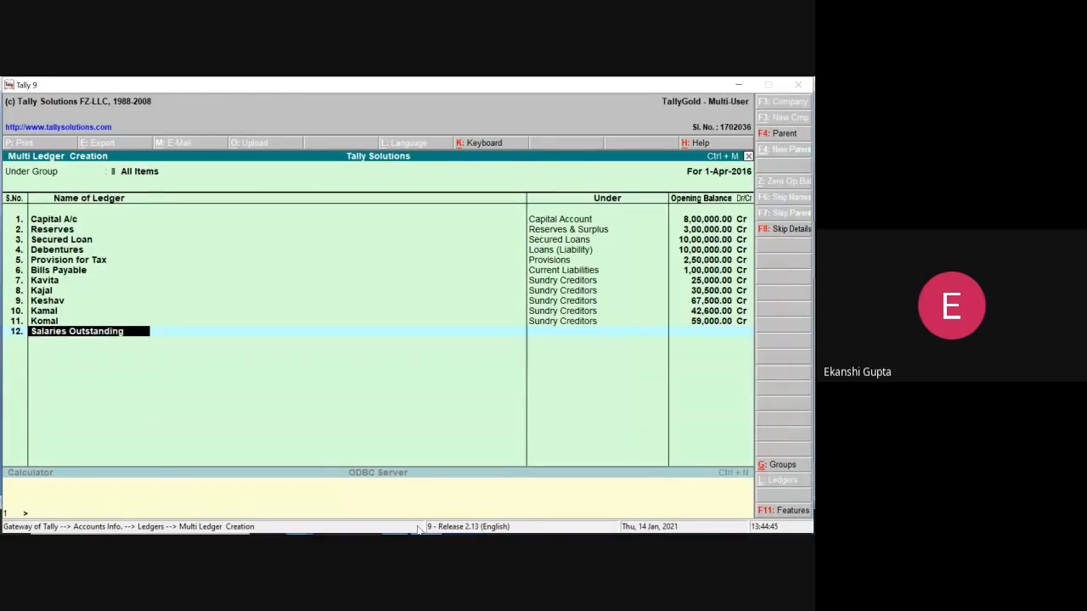
key("Return")
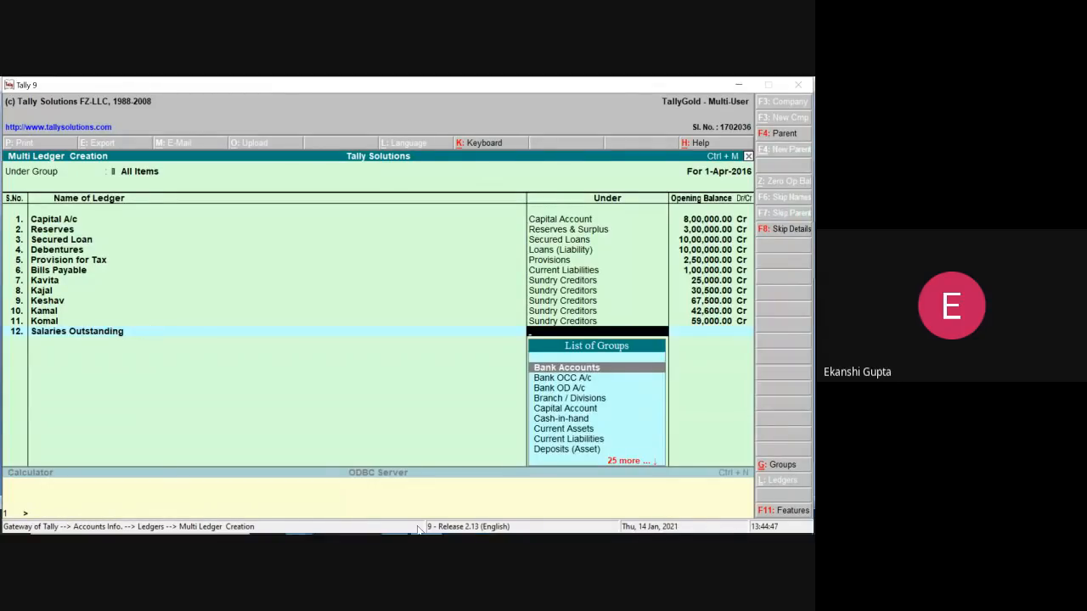
type("Curr")
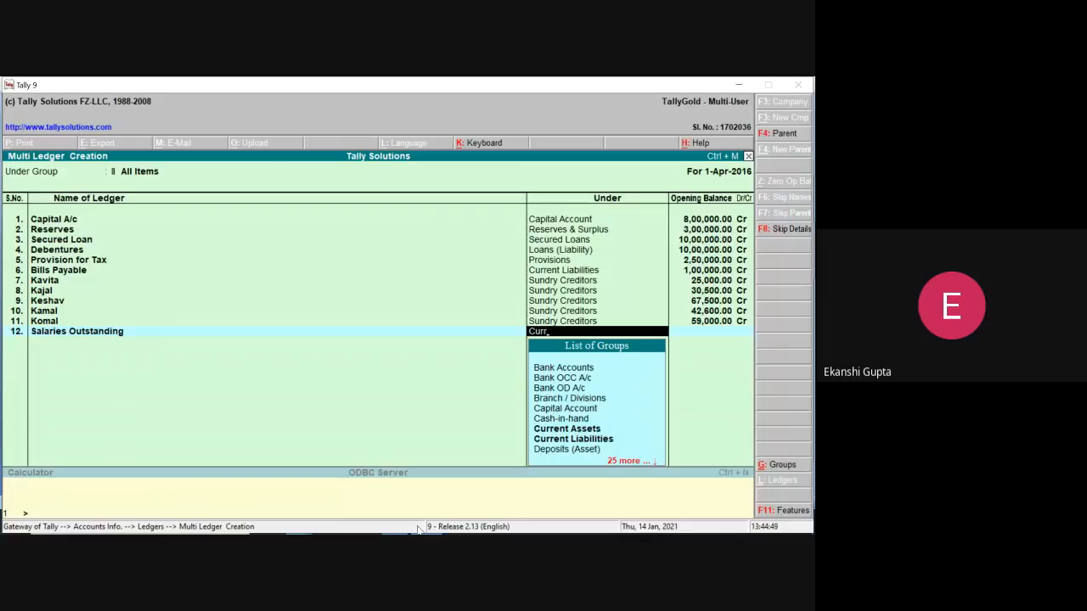
key("Down")
key("Down")
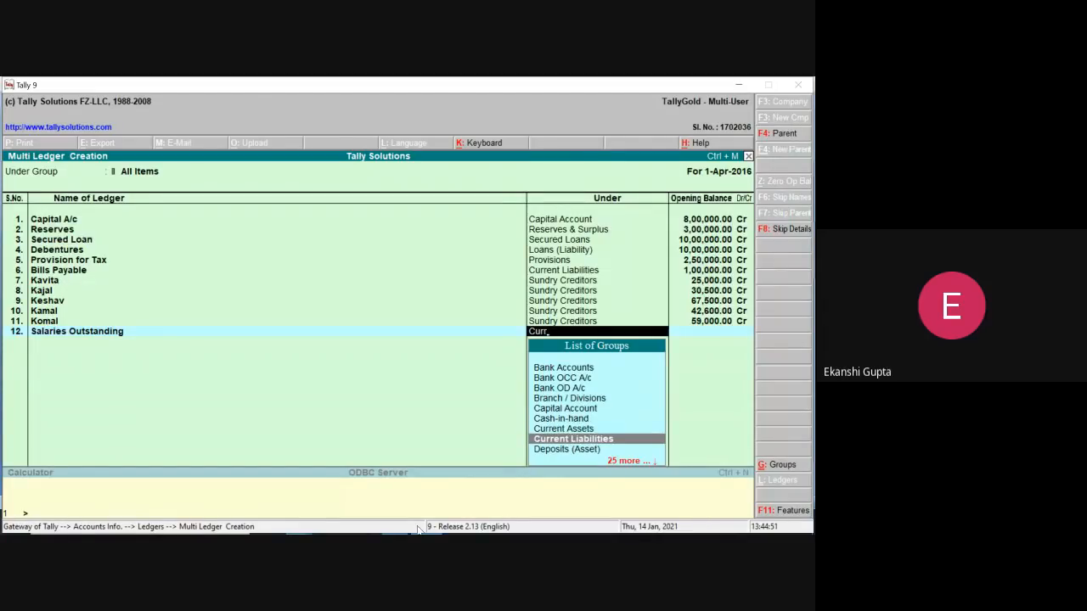
key("Return")
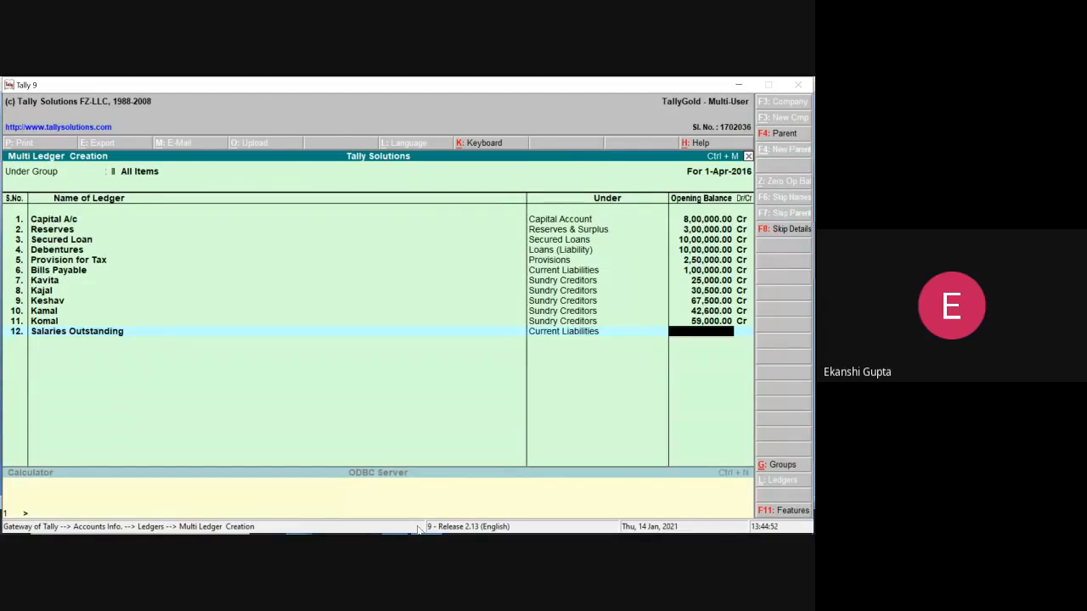
Look up the outstanding salaries amount in the Word exercise and enter an opening balance of 35,000 Cr for Salaries Outstanding
left_click(739, 87)
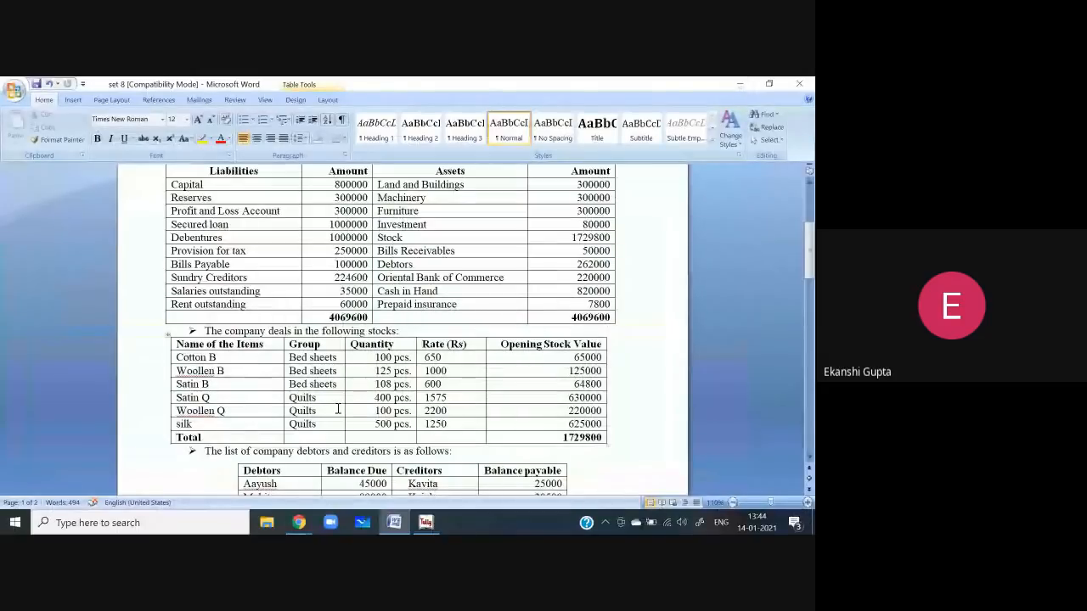
left_click(425, 523)
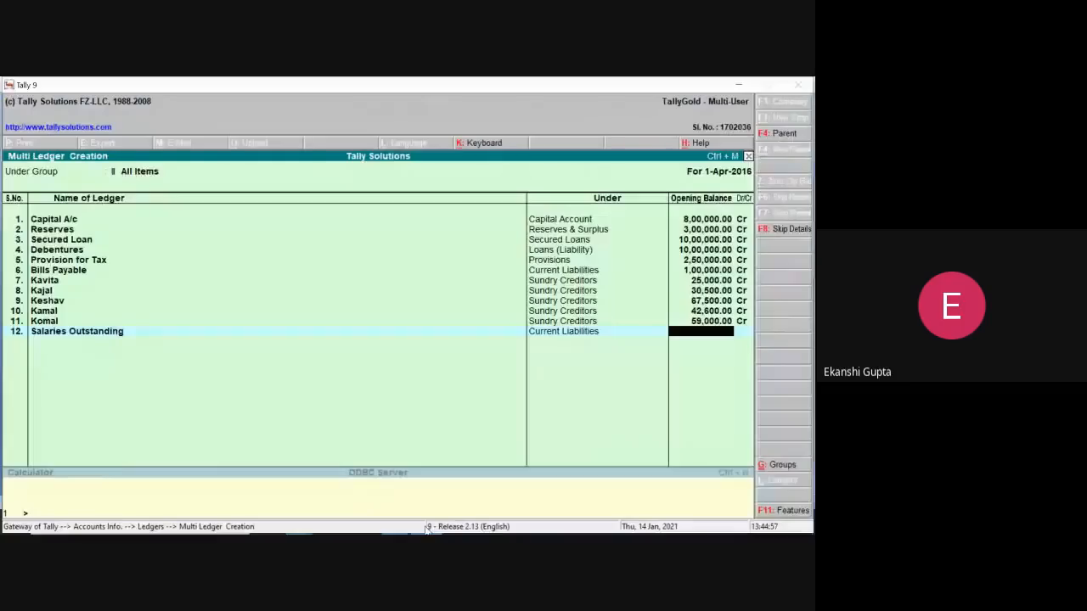
type("350000")
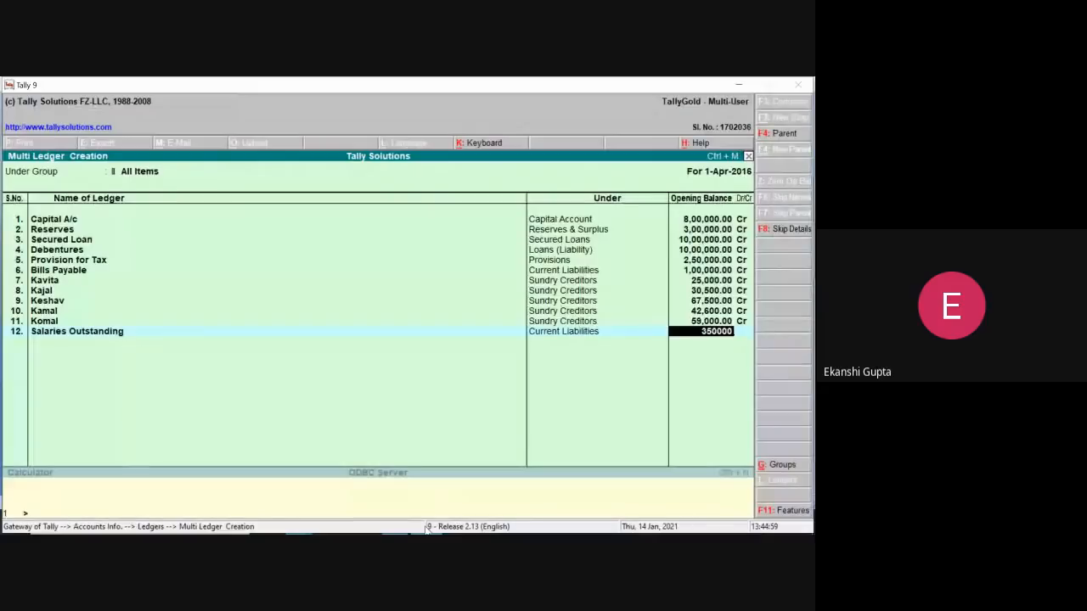
key("Return")
key("Return")
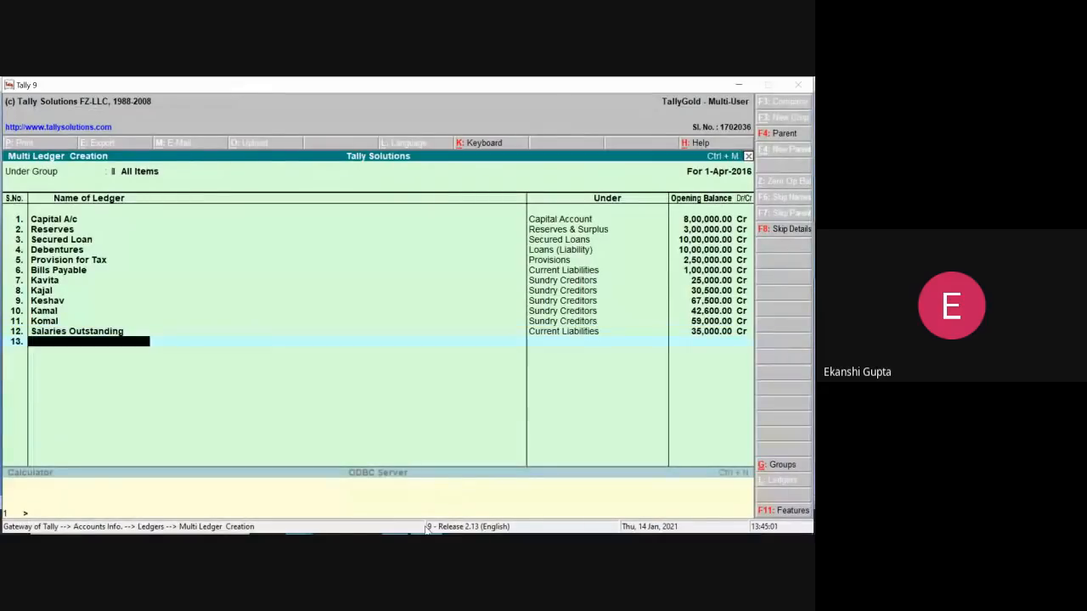
Add the ledger Rent Outstanding under Current Liabilities with an opening balance of 60,000 Cr
type("Reb")
key("BackSpace")
type("nt Outstanding")
key("Return")
type("Cu")
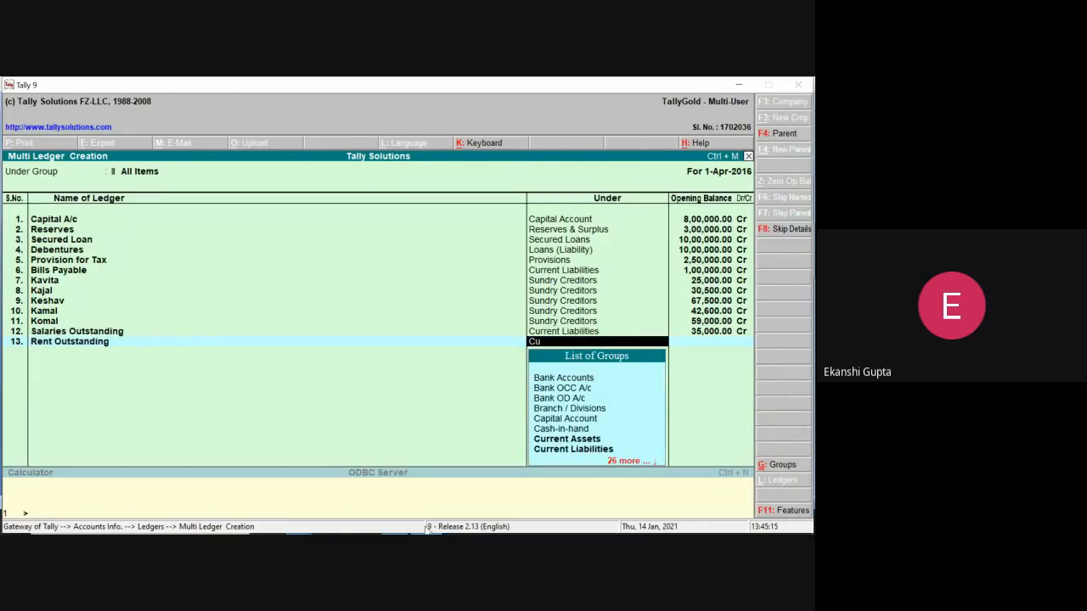
key("Down")
key("Down")
key("Return")
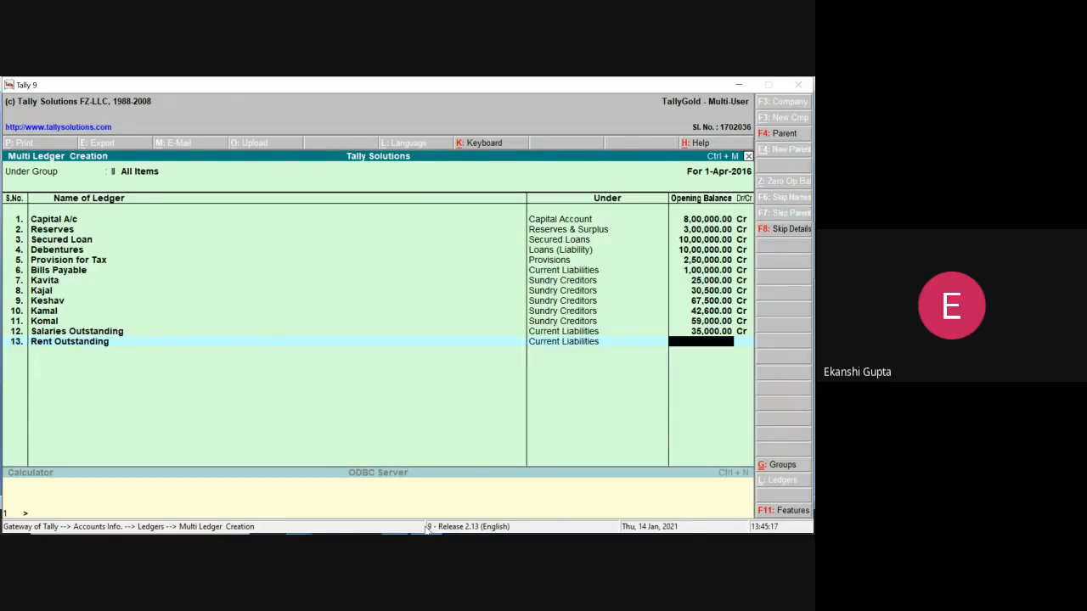
type("60000")
key("Return")
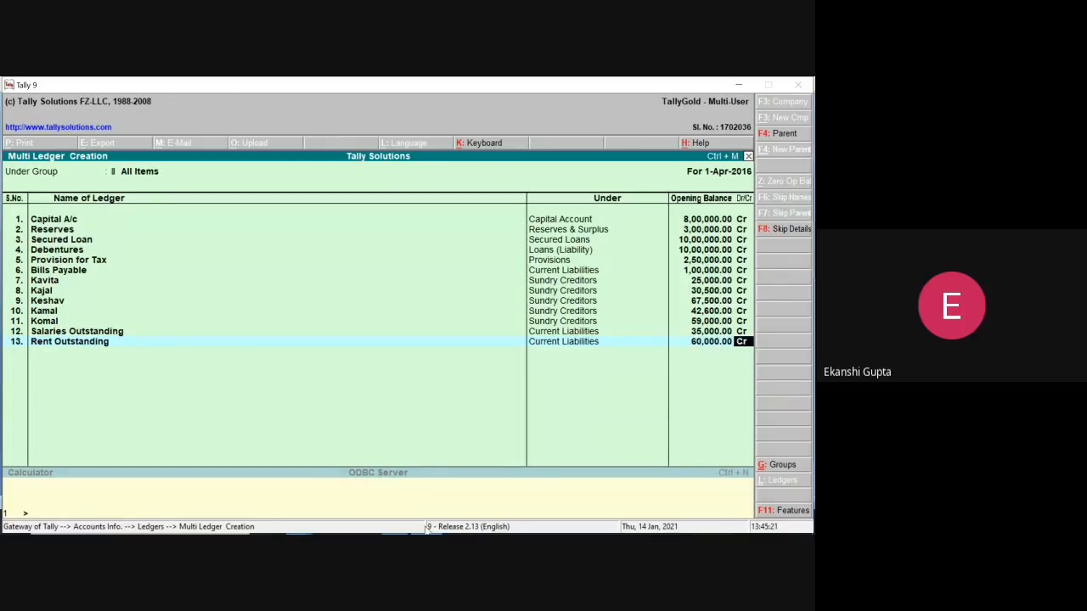
Look up the first asset in the Word balance sheet and add Land and Building under Fixed Assets with a 3,00,000 Dr opening balance
left_click(736, 86)
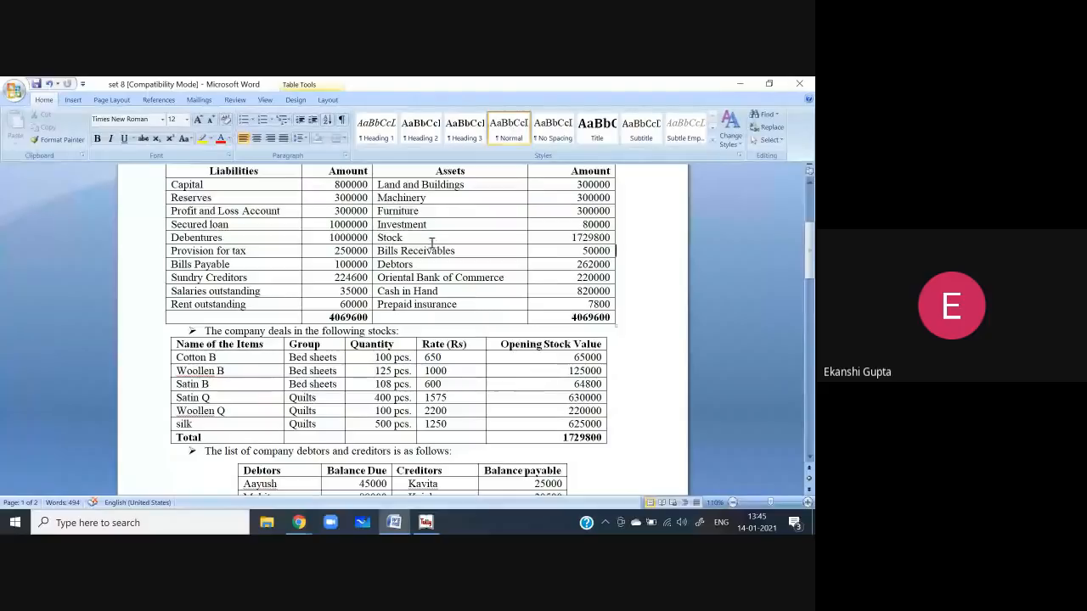
left_click(424, 524)
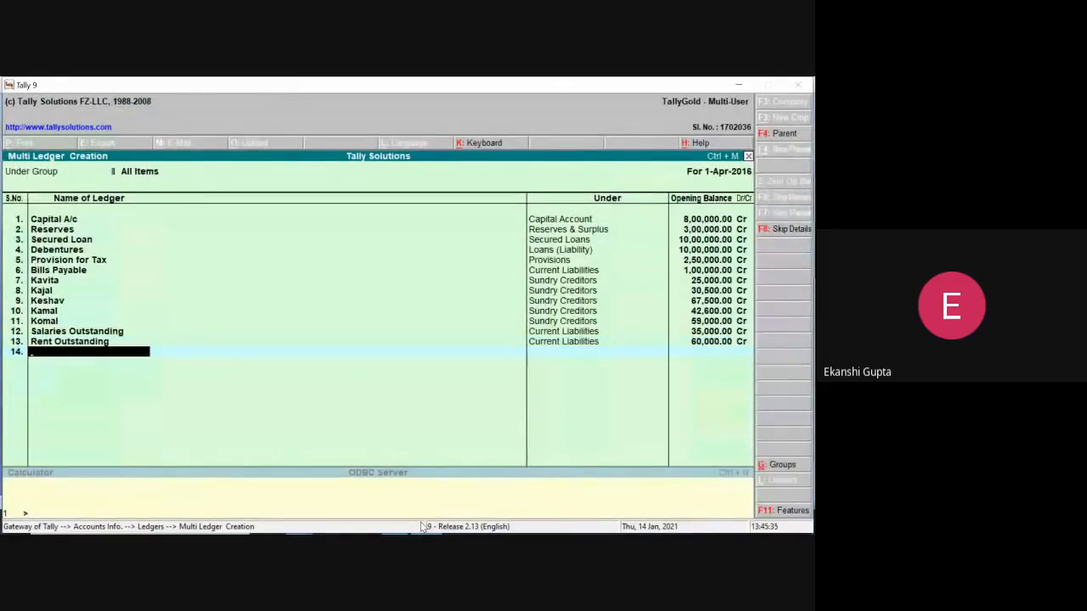
type("Land and Bu")
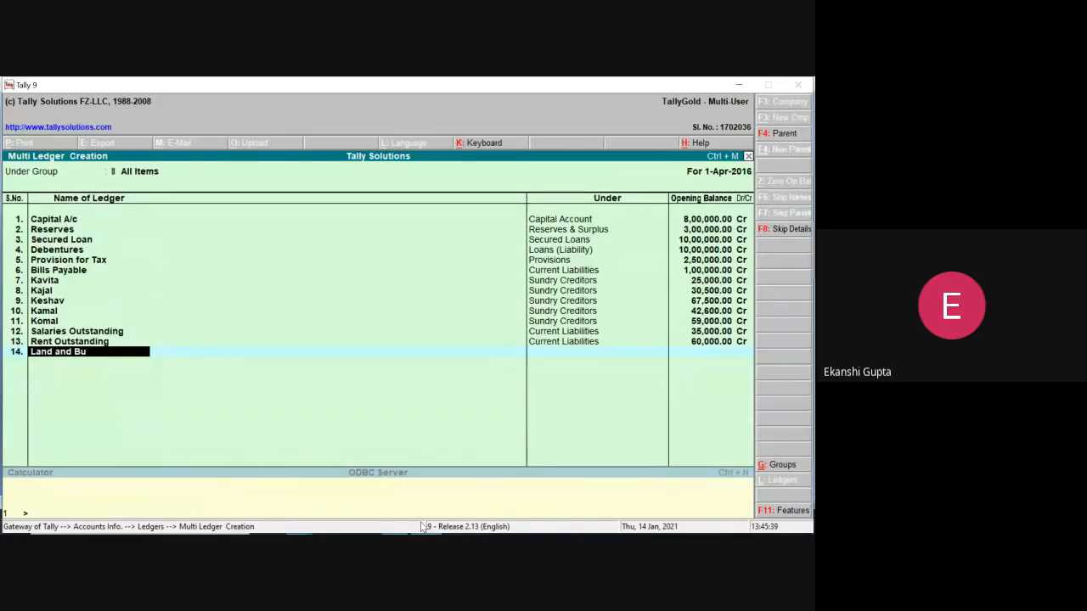
type("ilding")
key("Return")
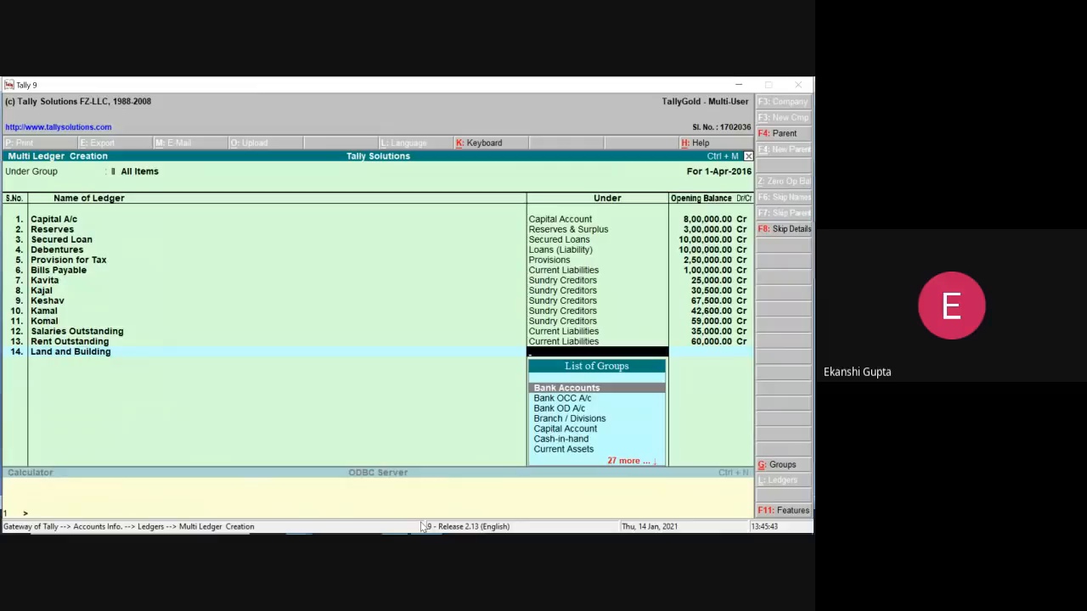
type("Fi")
key("Return")
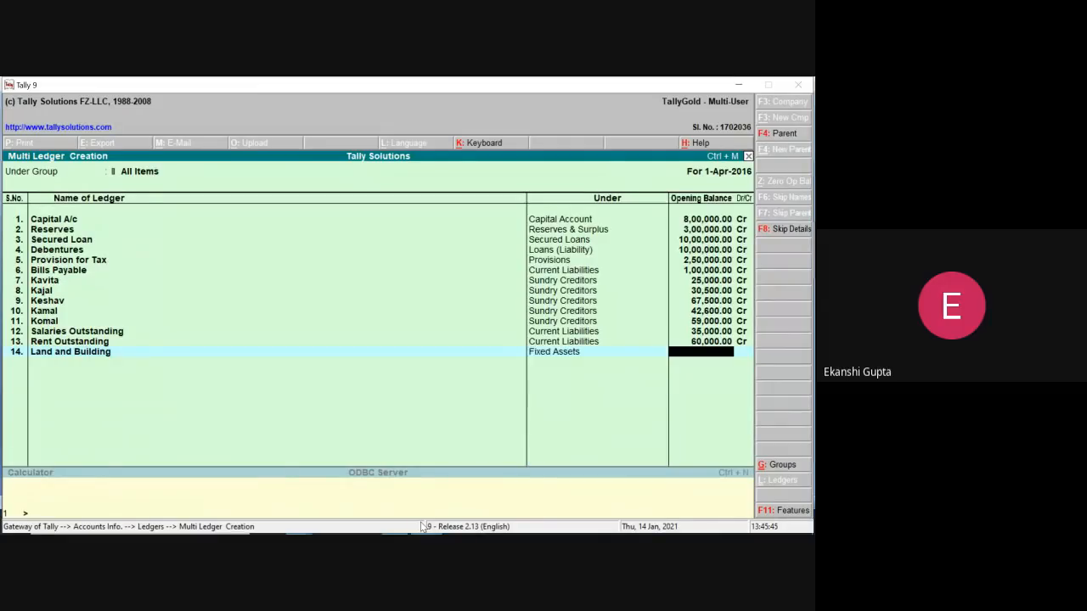
type("300000")
key("Return")
key("Return")
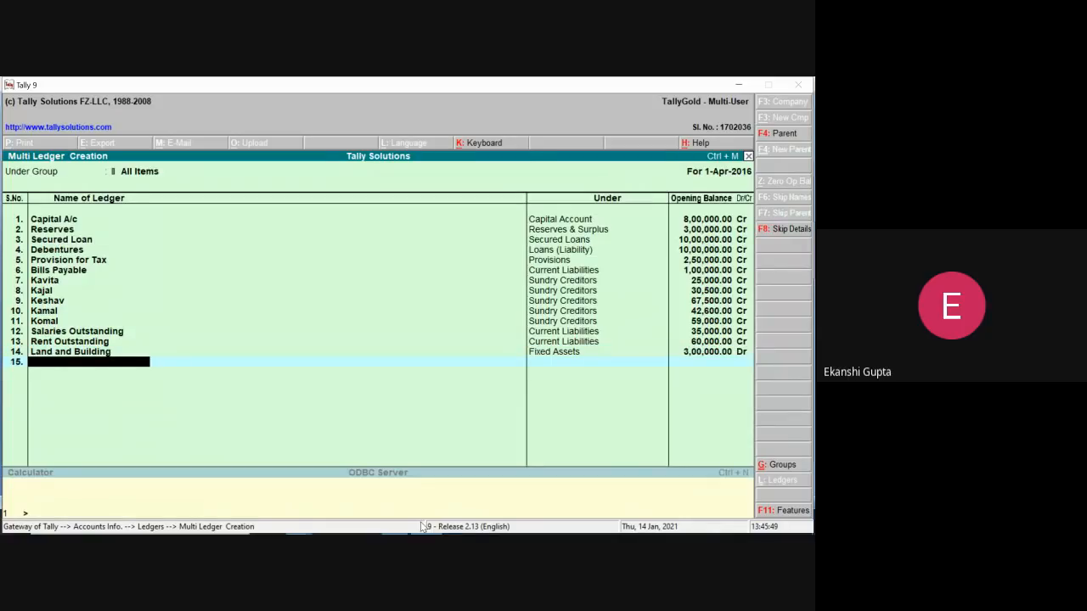
Check the next asset in the Word balance sheet and add Machinery under Fixed Assets with a 3,00,000 Dr opening balance
left_click(738, 85)
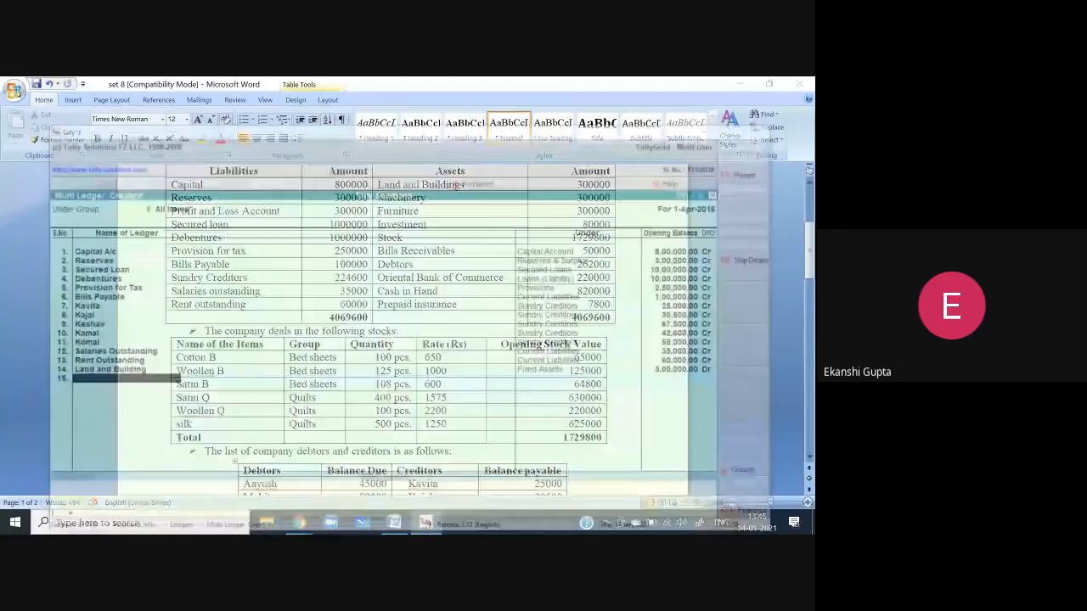
left_click(426, 522)
type("Machiner")
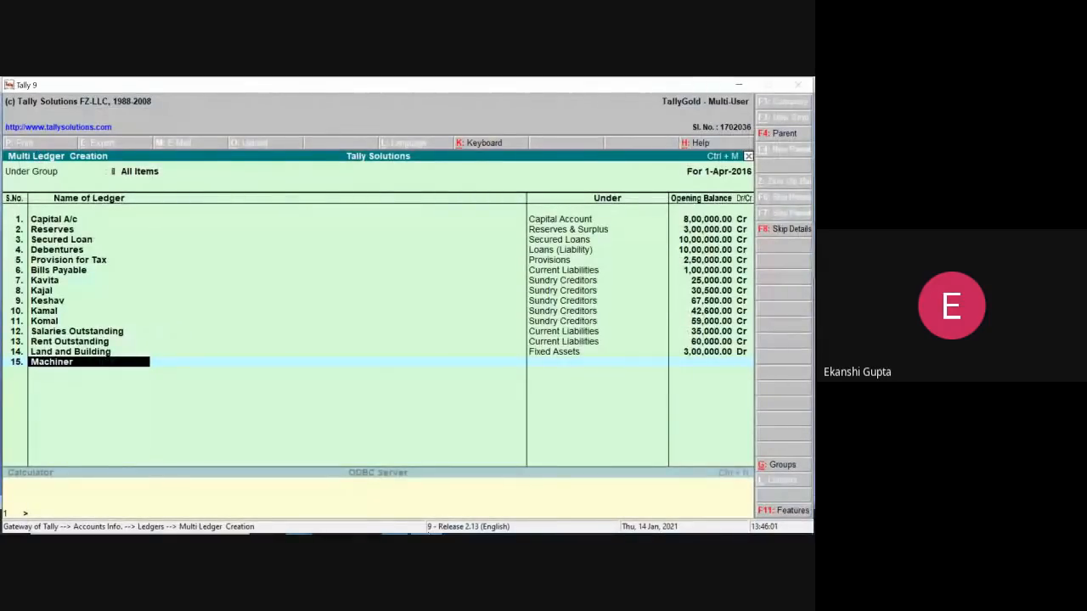
type("y")
key("Return")
type("Fixe")
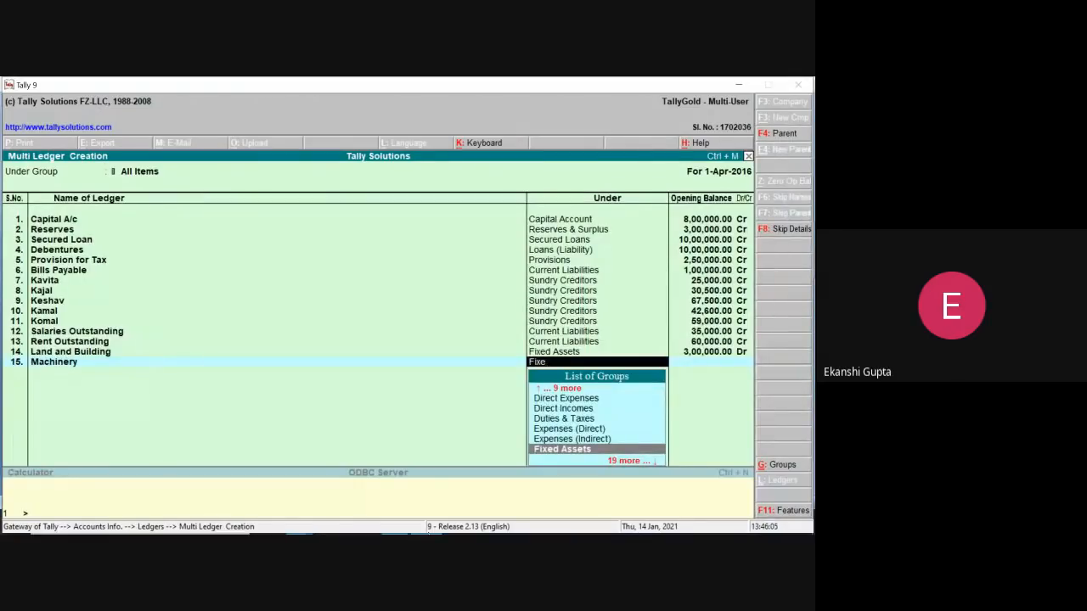
key("Return")
type("300000")
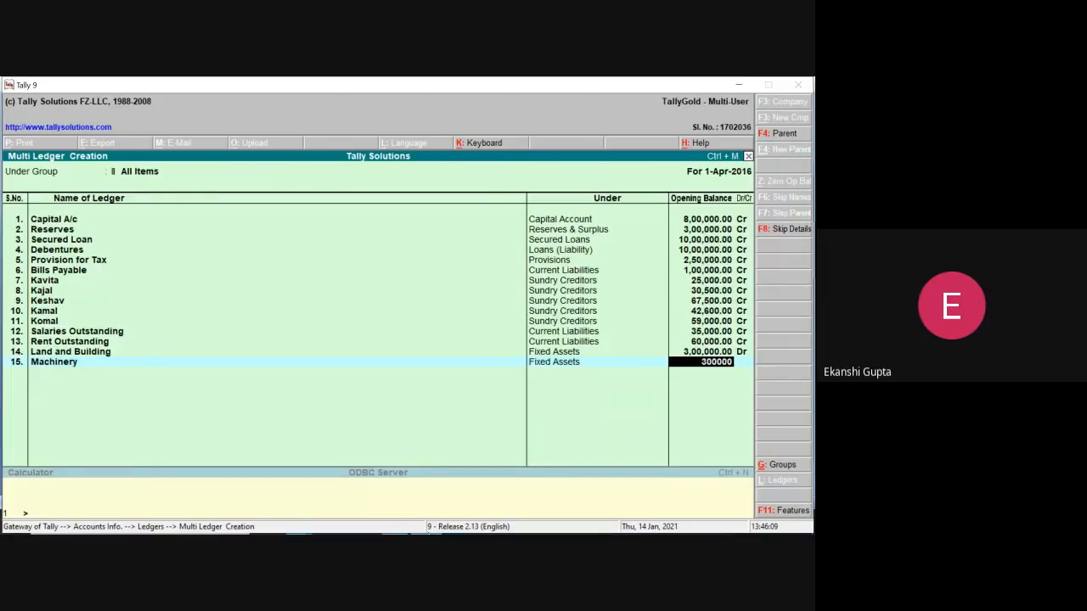
key("Return")
key("Return")
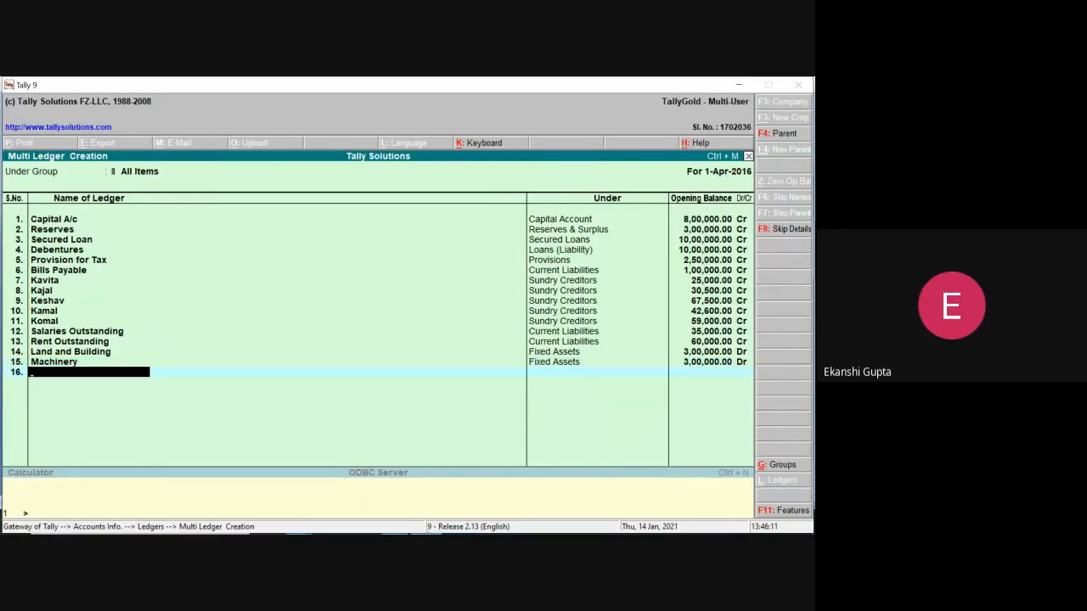
Add the ledger Furniture under Fixed Assets with an opening balance of 3,00,000 Dr
type("Furniture")
key("Return")
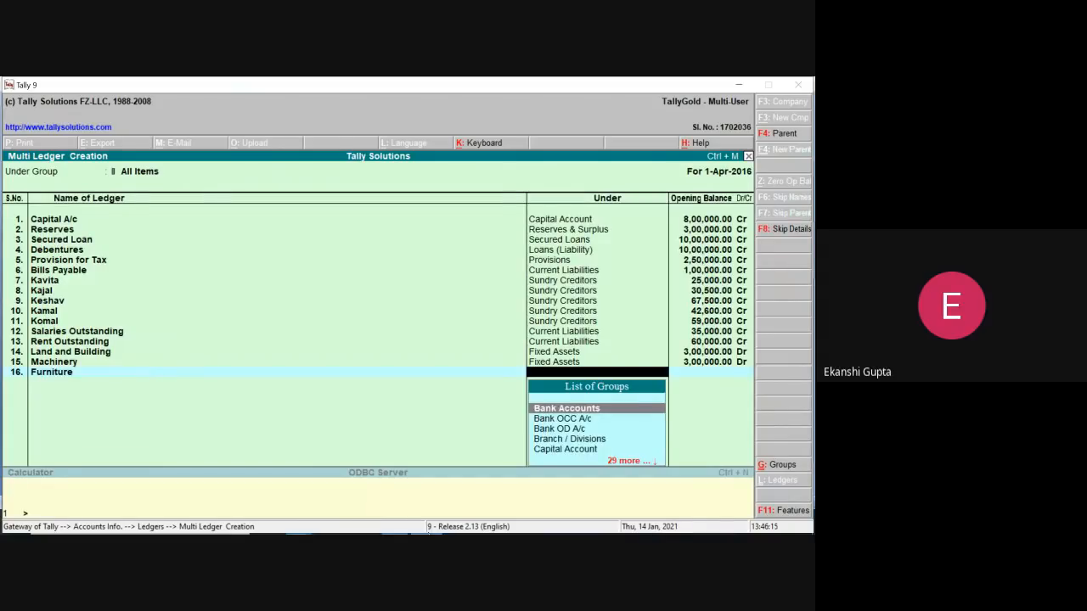
type("Fi")
key("Return")
type("300000")
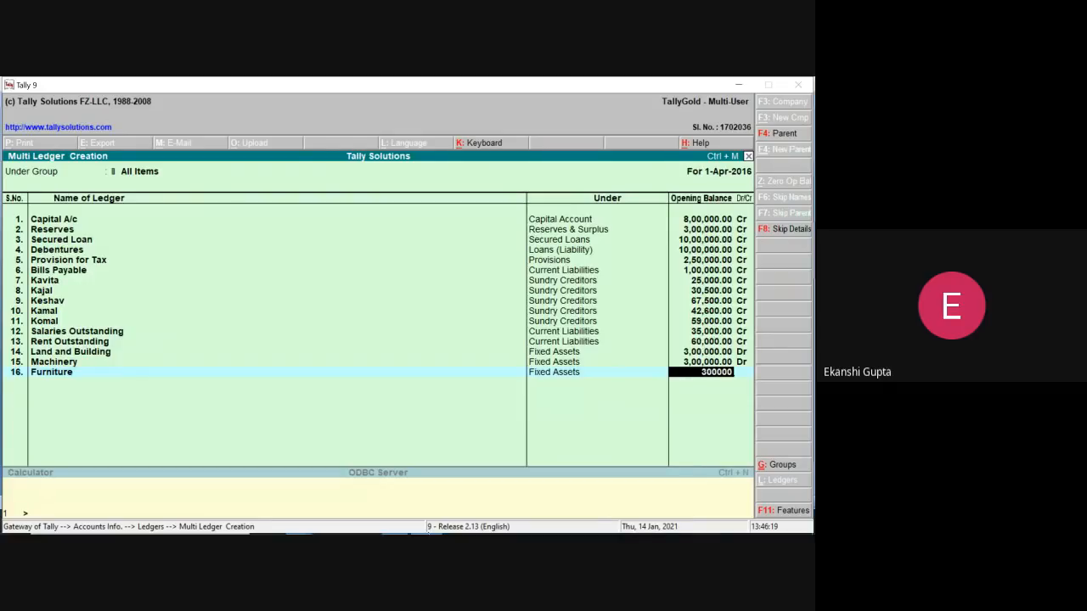
key("Return")
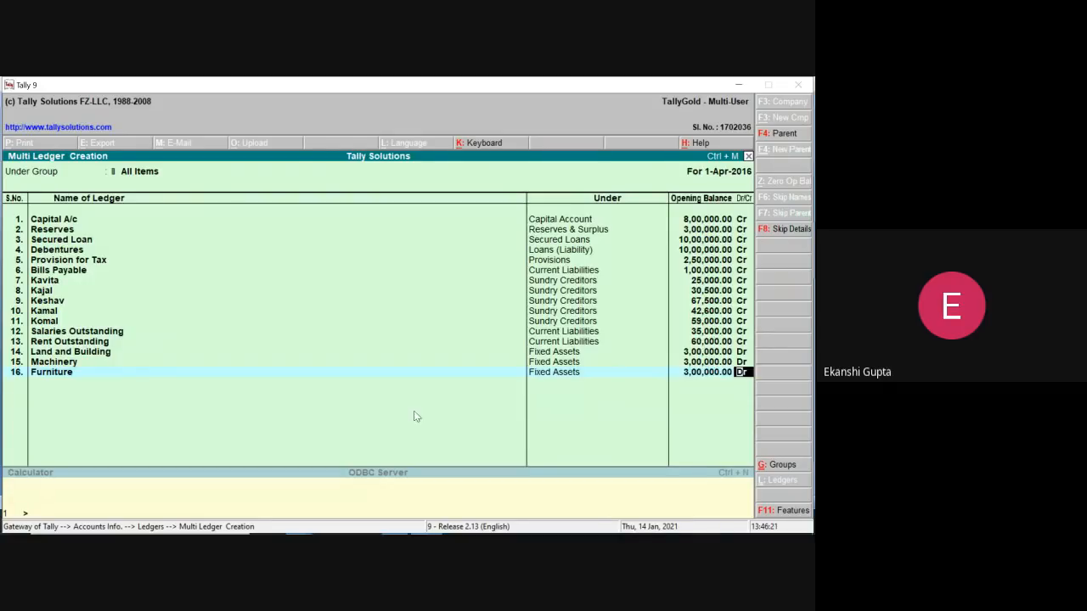
Look up the asset after Furniture in the Word balance sheet and add Investments under the group Investments with an 80,000 Dr opening balance
left_click(738, 84)
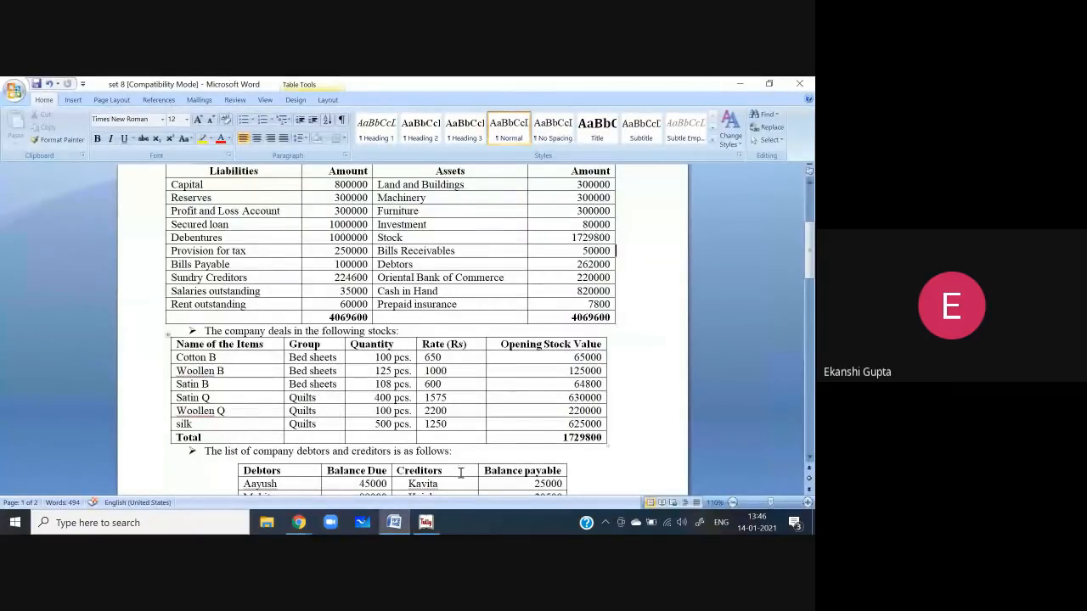
left_click(422, 527)
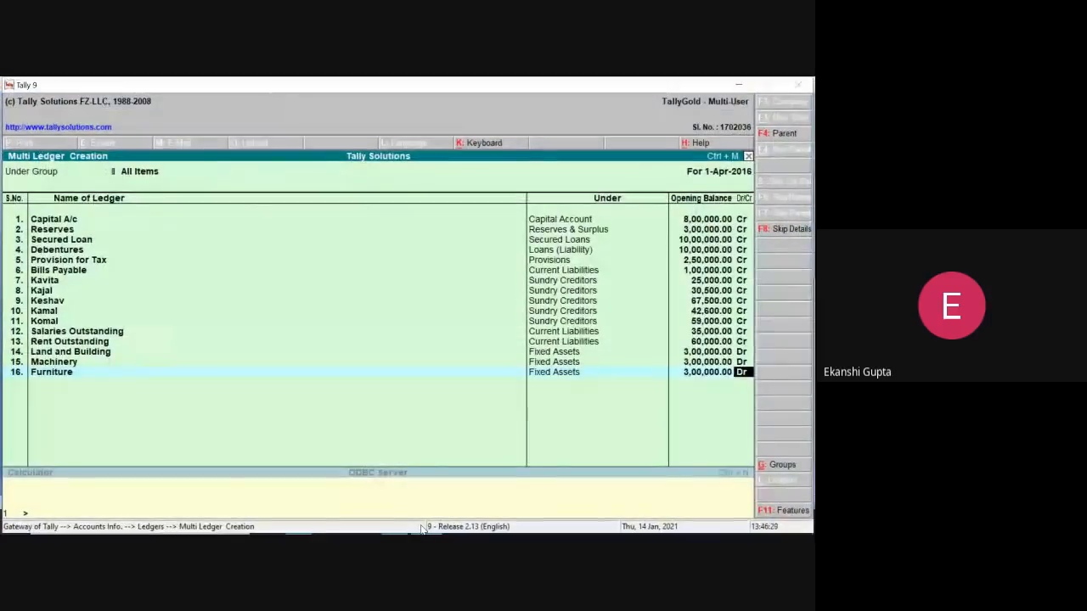
key("Return")
type("In")
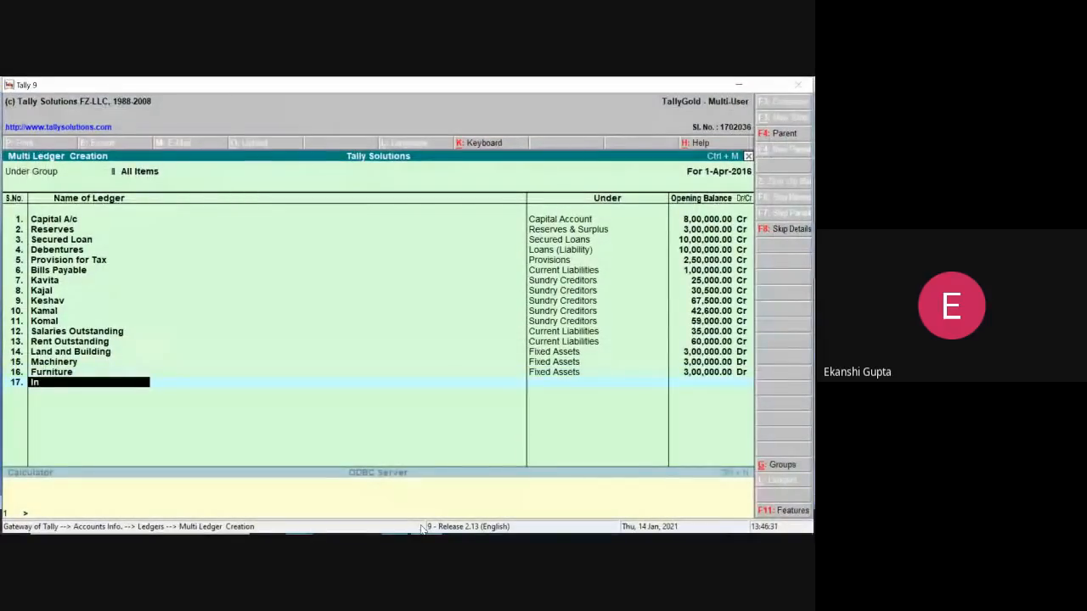
type("vestments")
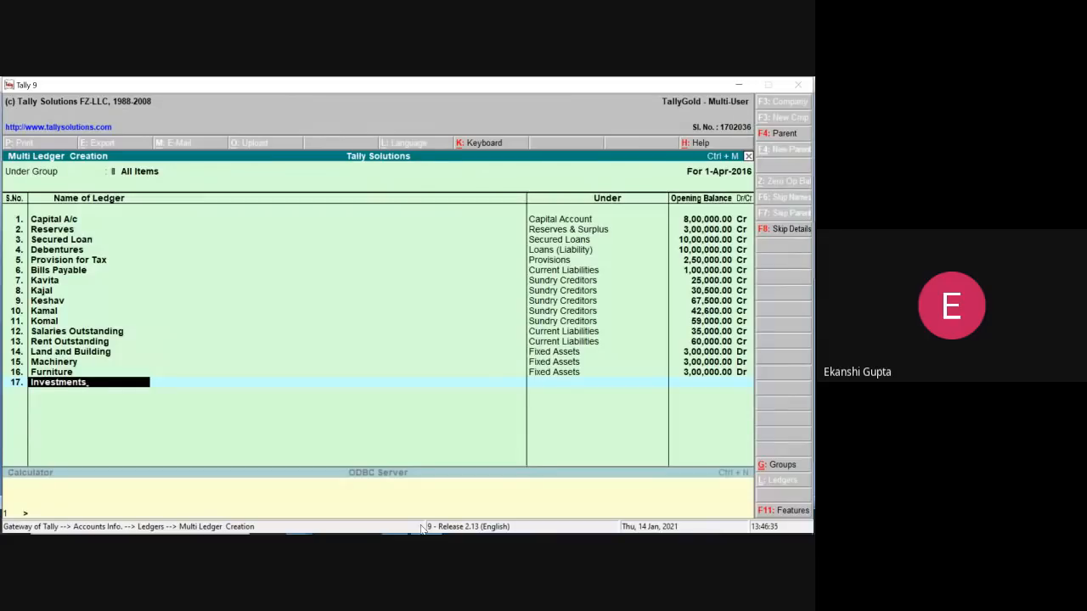
key("Return")
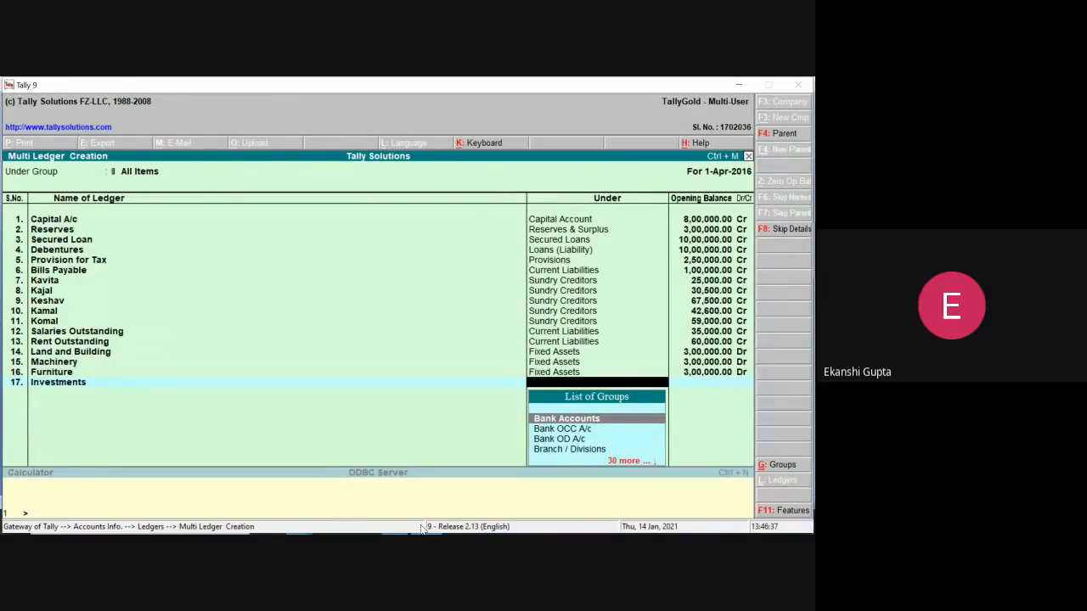
type("I")
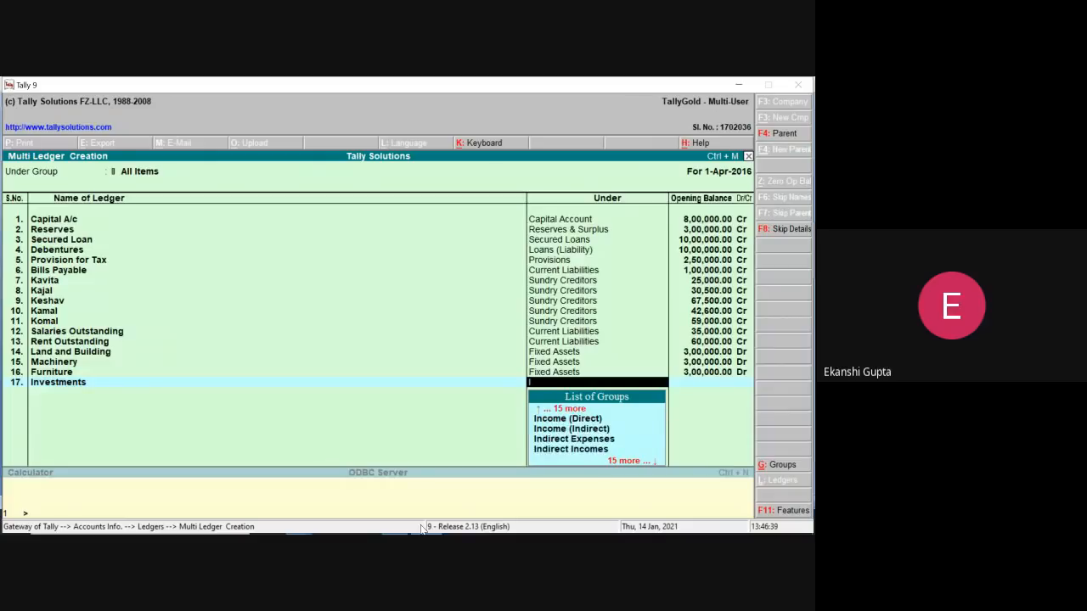
type("nvestments")
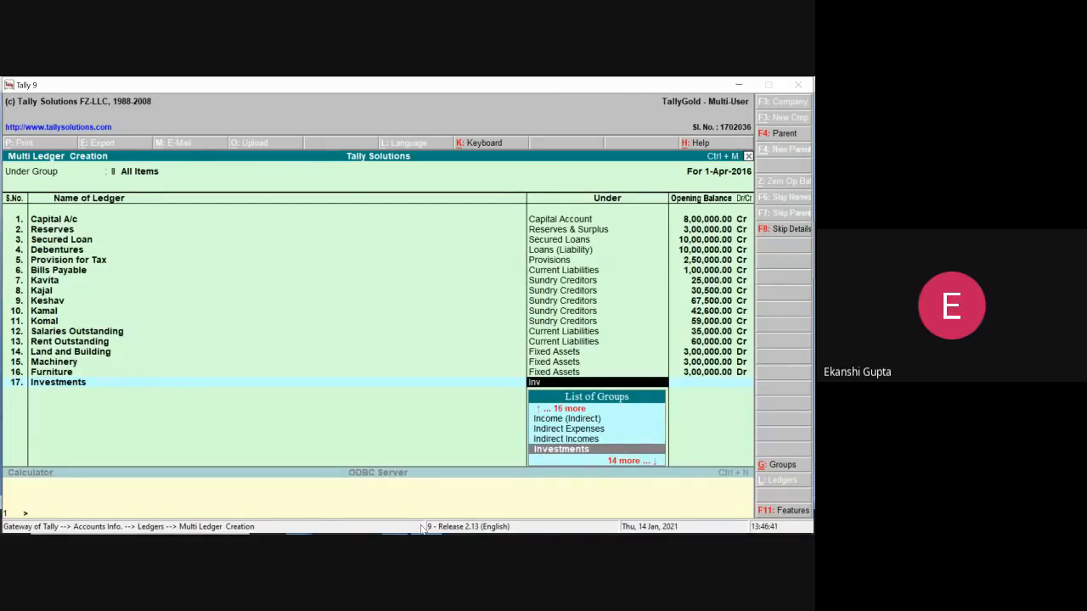
key("Return")
type("800000.00")
key("Return")
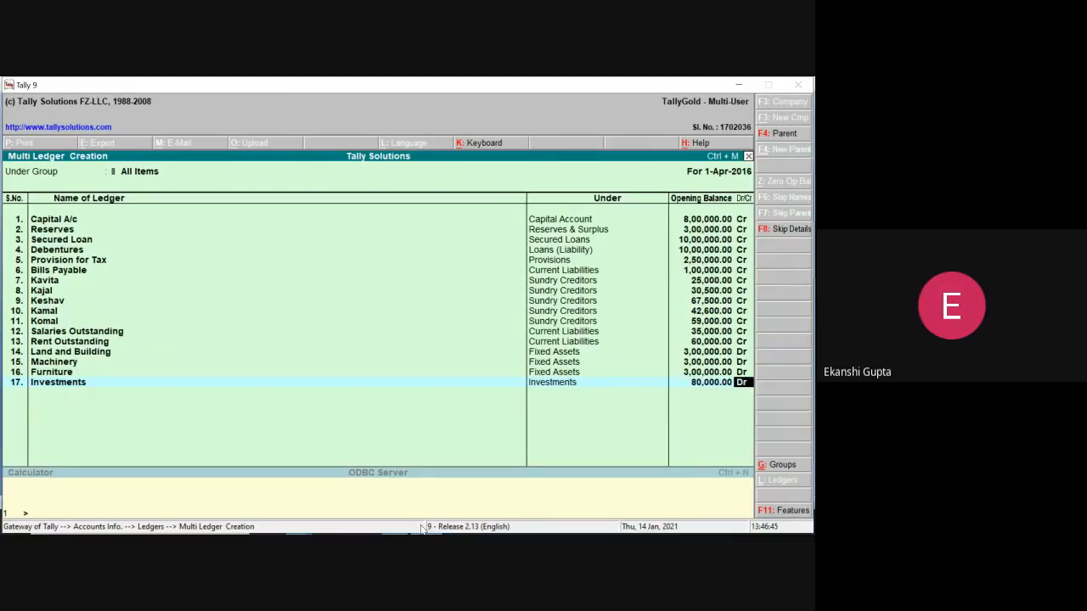
key("Return")
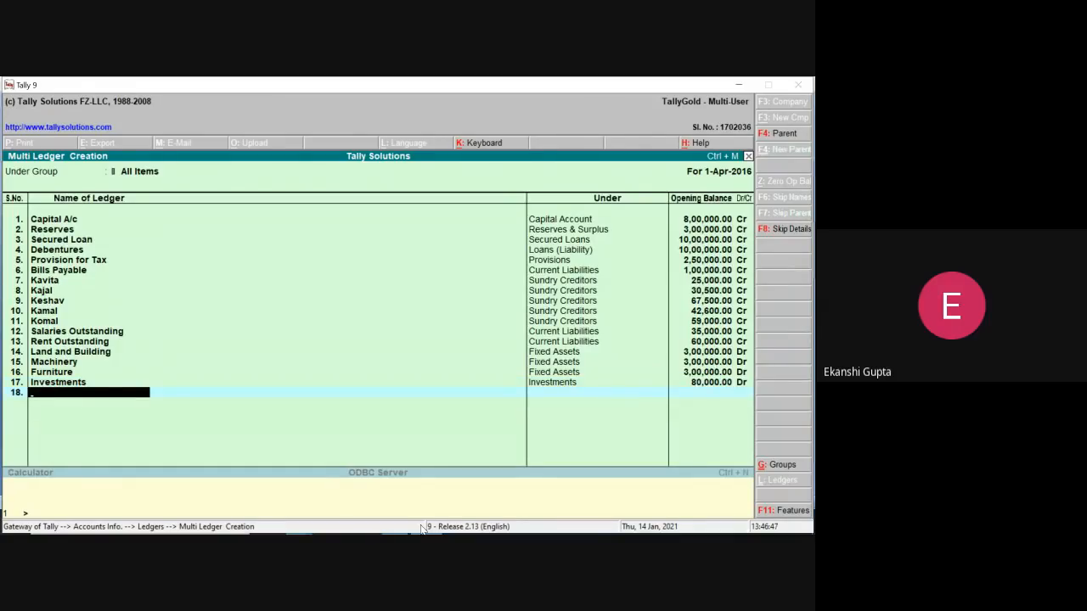
Look up the asset after Stock in the Word balance sheet and add Bills Receivable under Current Assets with a 50,000 Dr opening balance
left_click(736, 85)
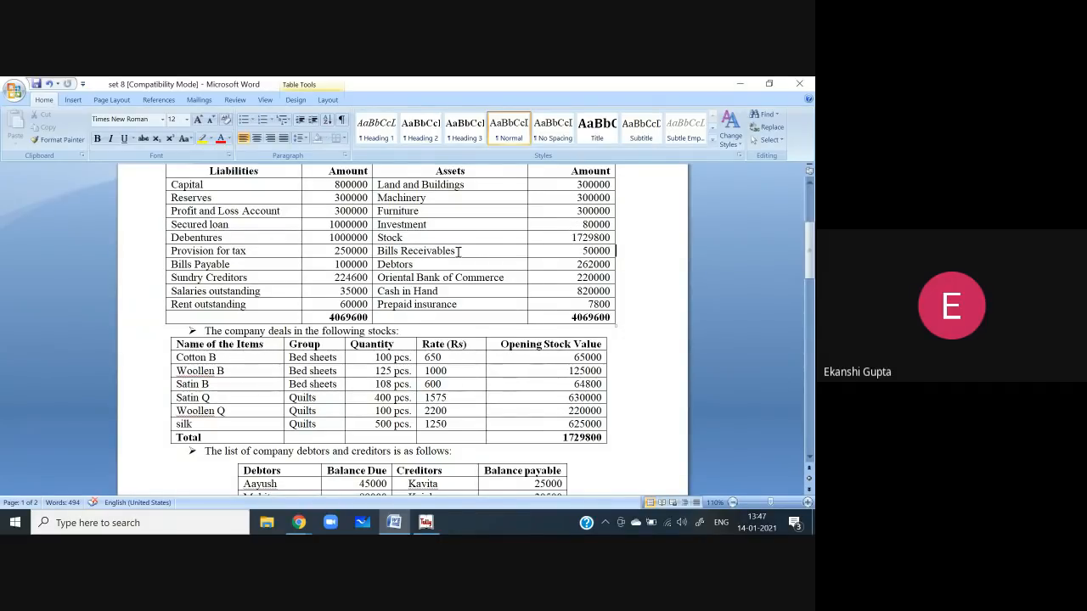
left_click(741, 83)
left_click(425, 522)
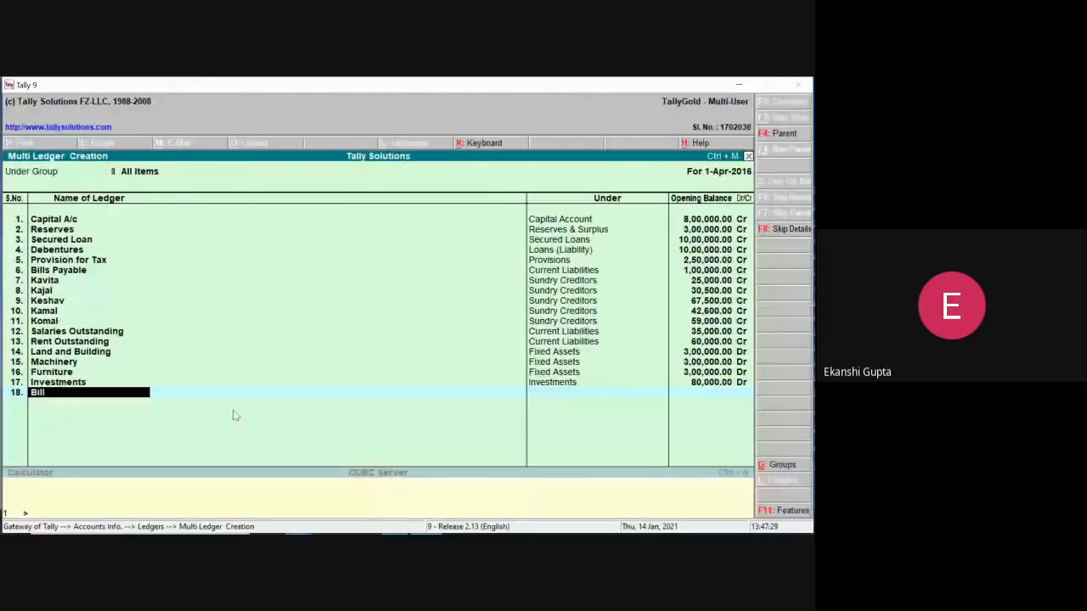
type("ceivable")
key("Return")
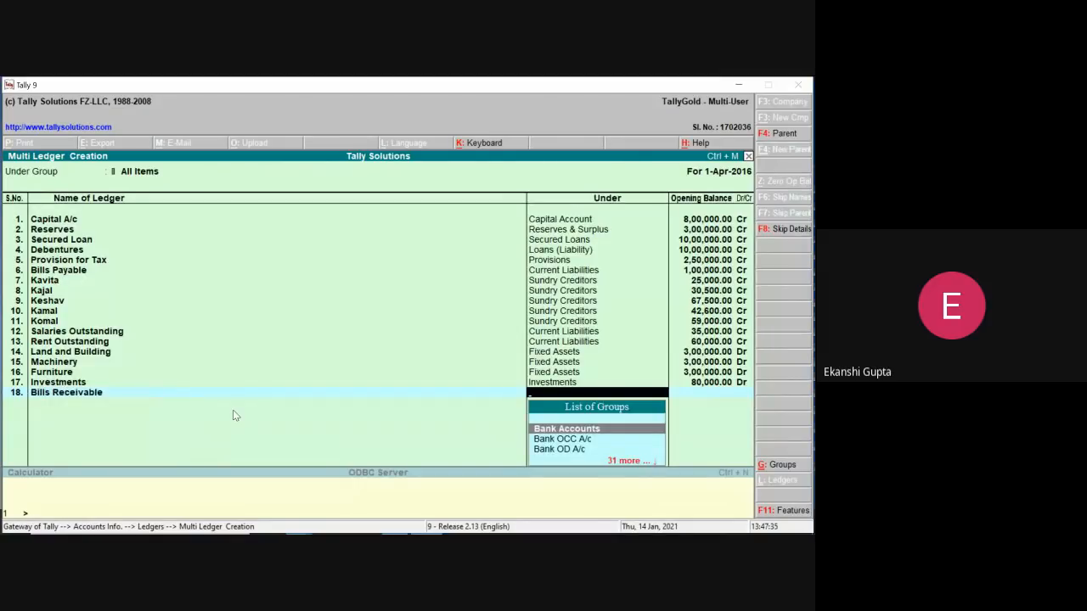
type("Cu")
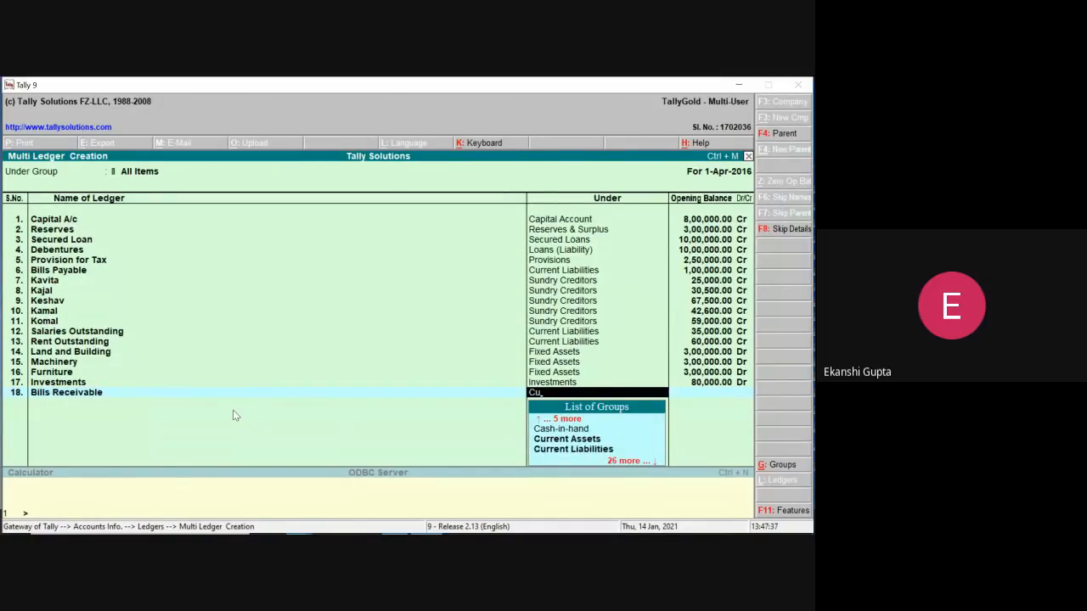
key("Down")
key("Up")
key("Return")
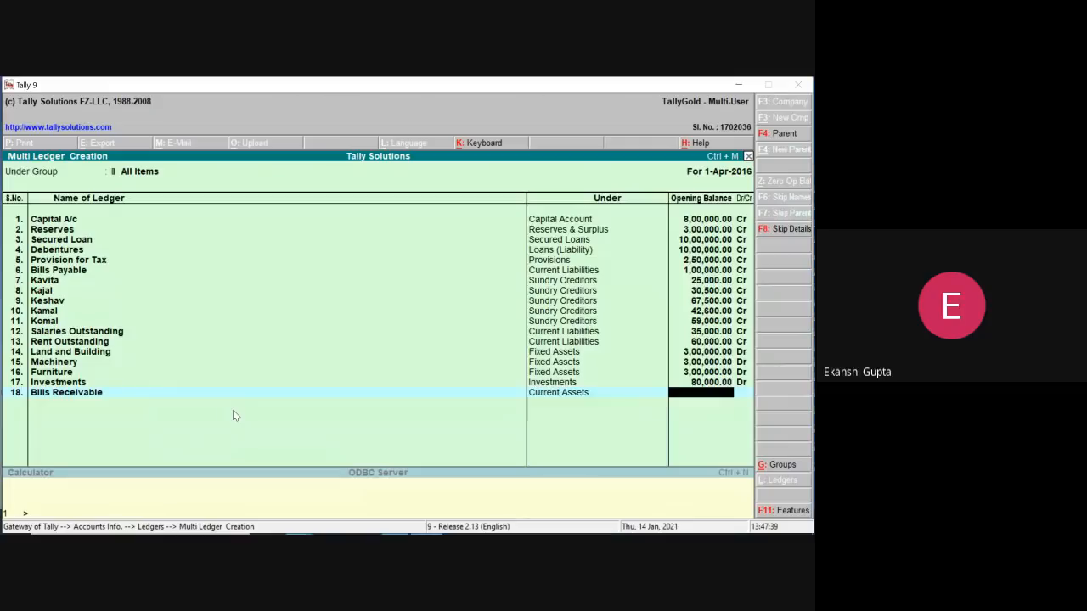
type("50,000")
key("Return")
key("Return")
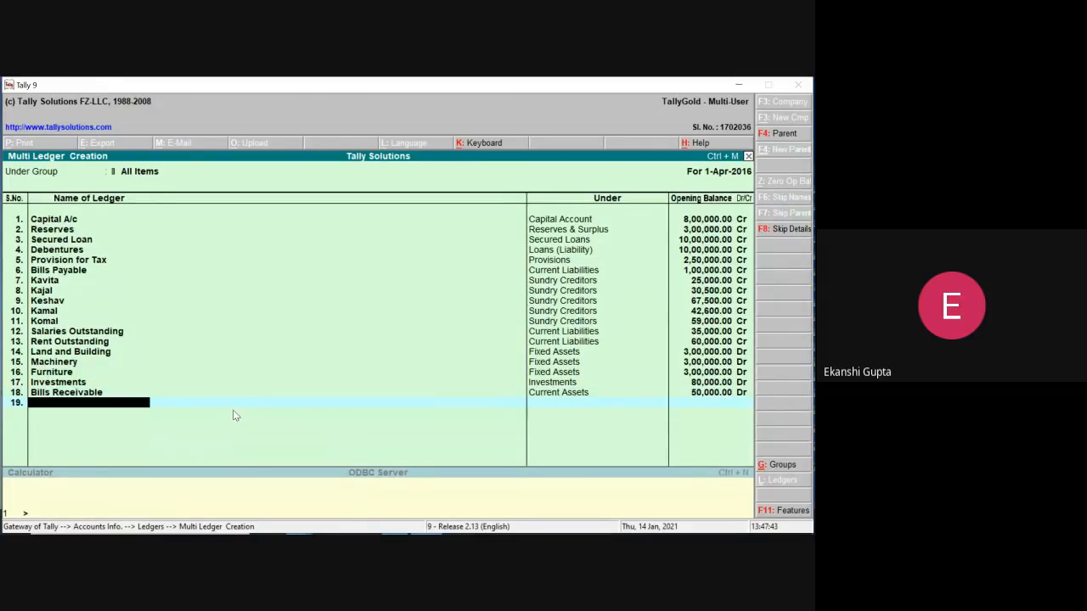
Look up the debtors list in the Word document and add the first debtor's name in Tally as a ledger under Sundry Debtors
left_click(739, 83)
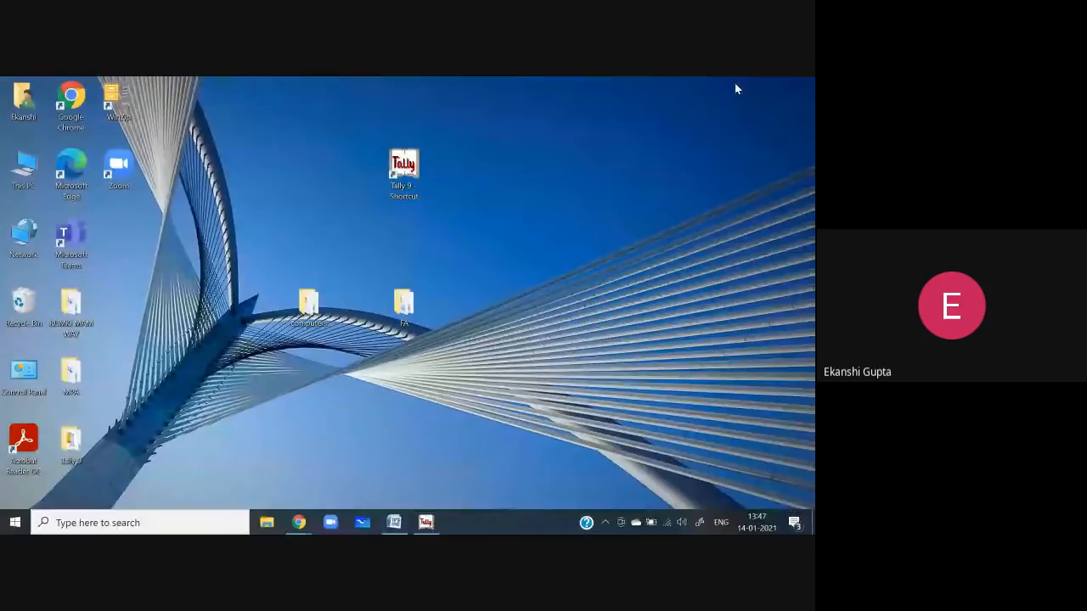
left_click(394, 523)
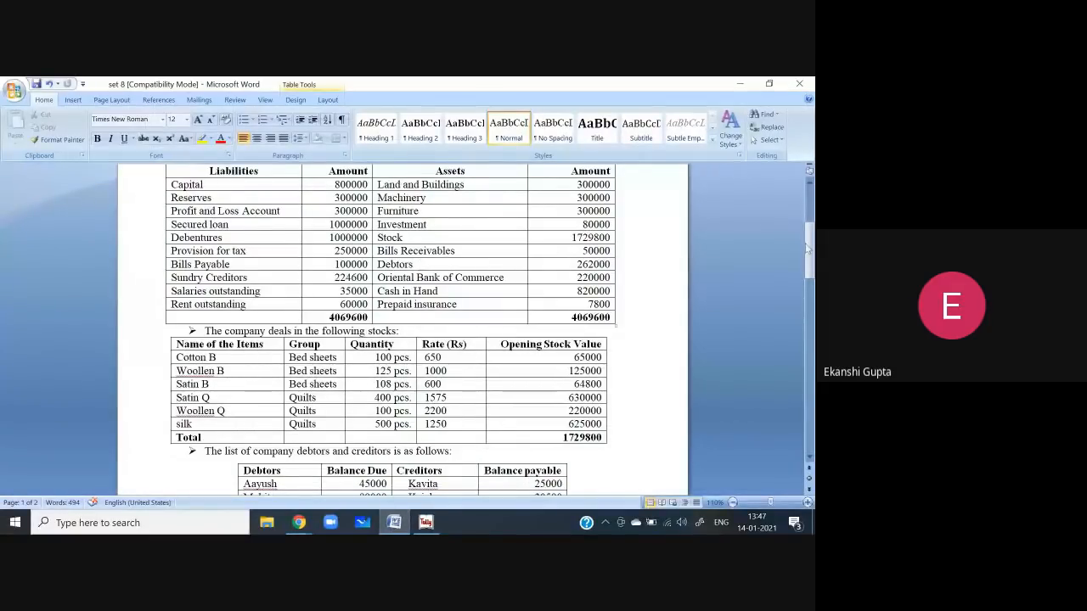
left_click_drag(809, 249, 811, 263)
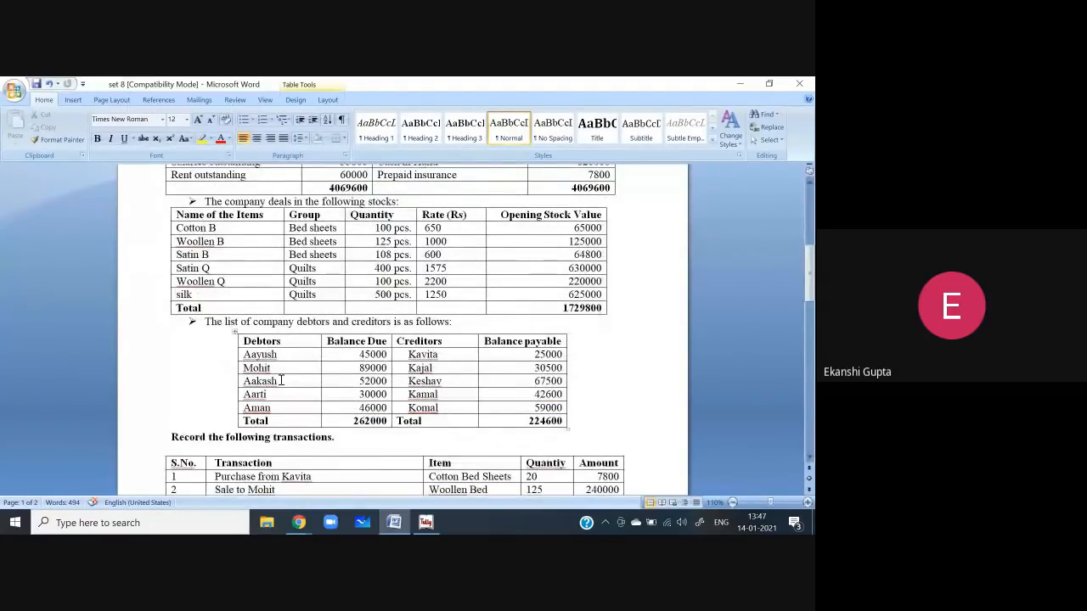
mouse_move(428, 525)
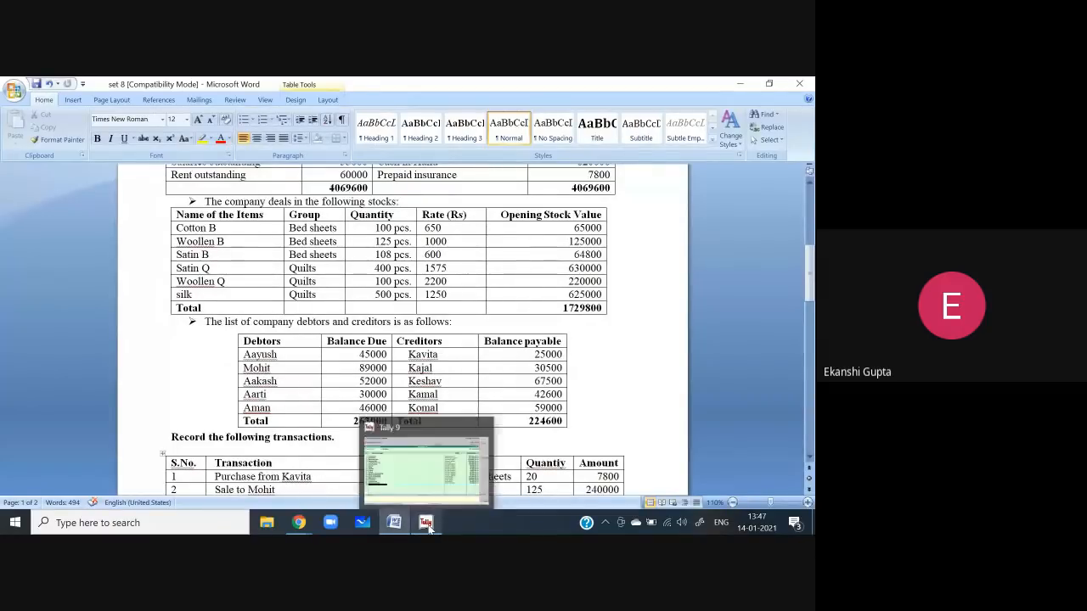
left_click(408, 486)
type("Aayush")
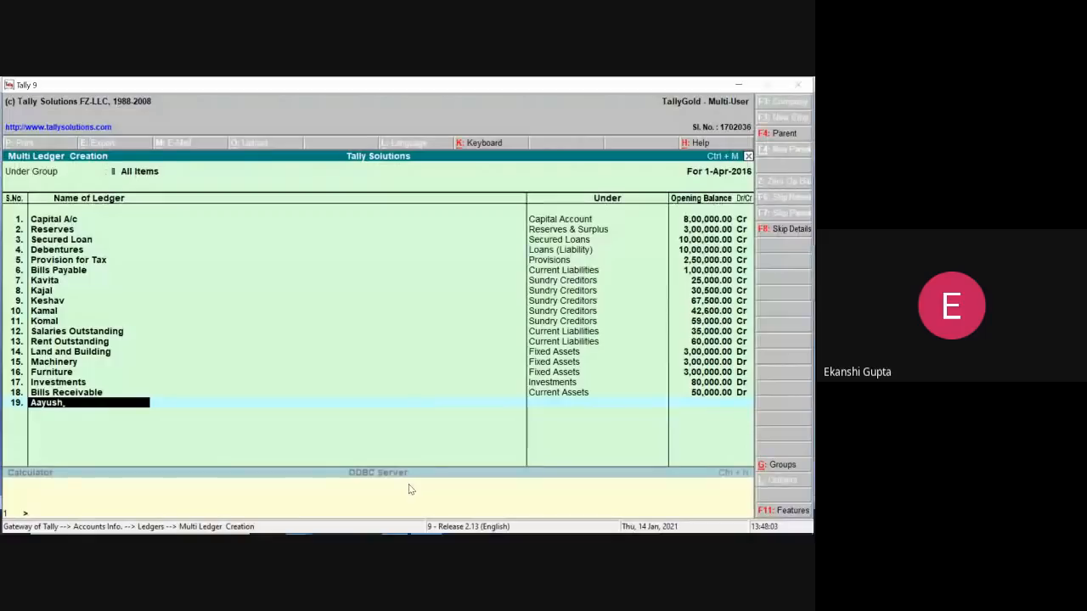
key("Return")
type("Su")
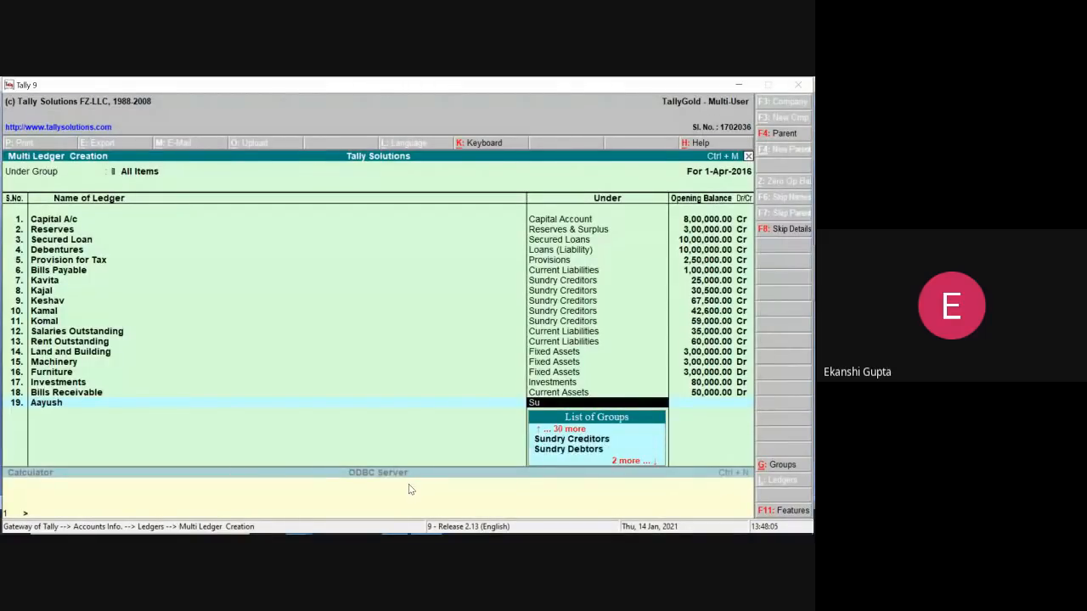
type("nd")
key("Down")
key("Down")
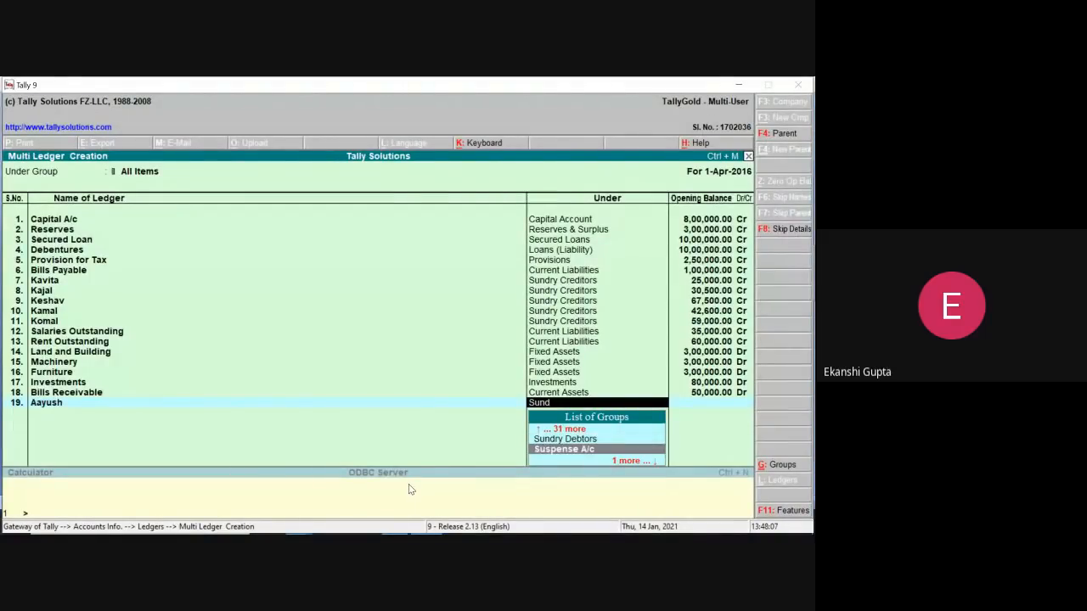
key("Up")
key("Return")
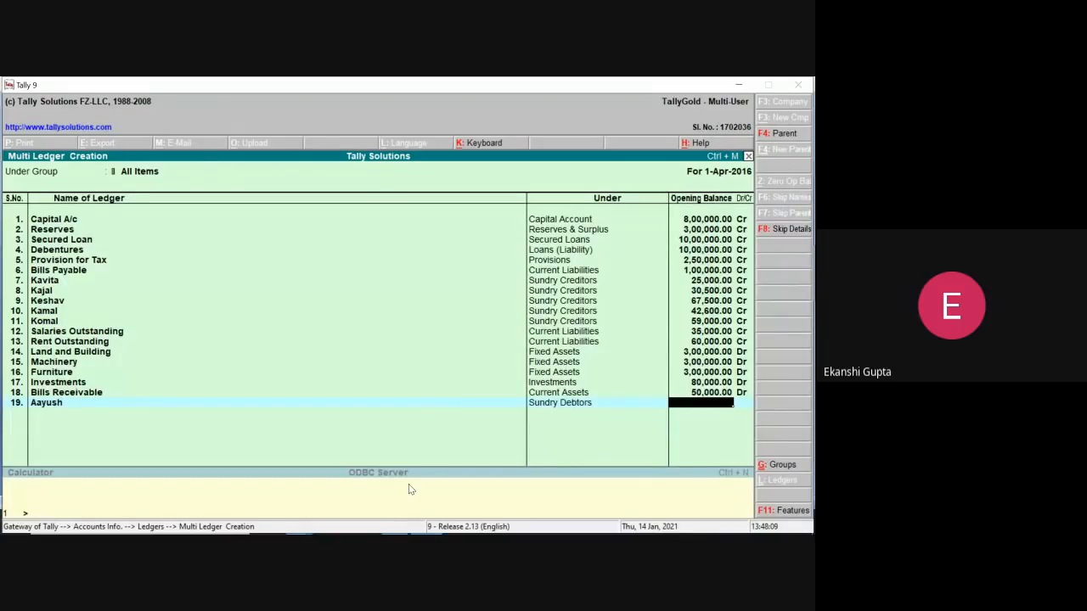
Check the first debtor's balance due in Word, set the opening balance to 45,000 Dr and accept the bill-wise details on account
left_click(736, 86)
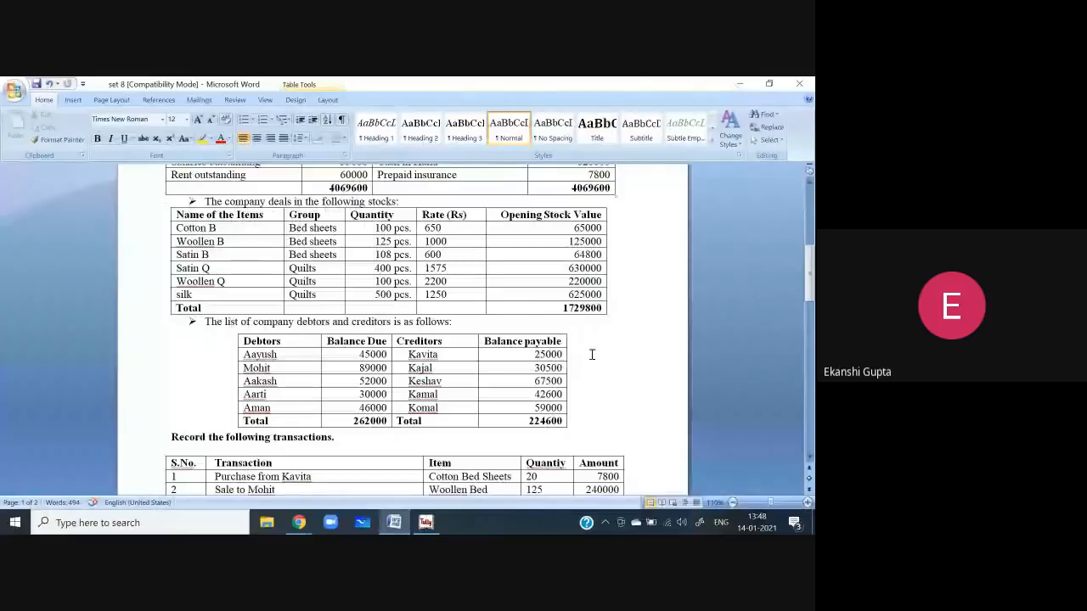
left_click(427, 523)
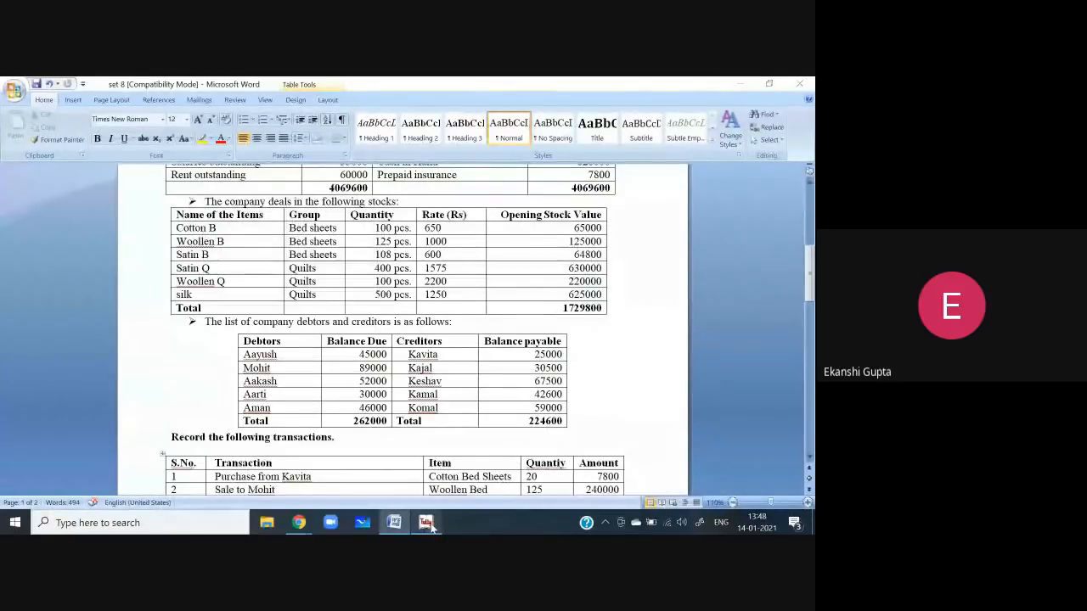
type("45000")
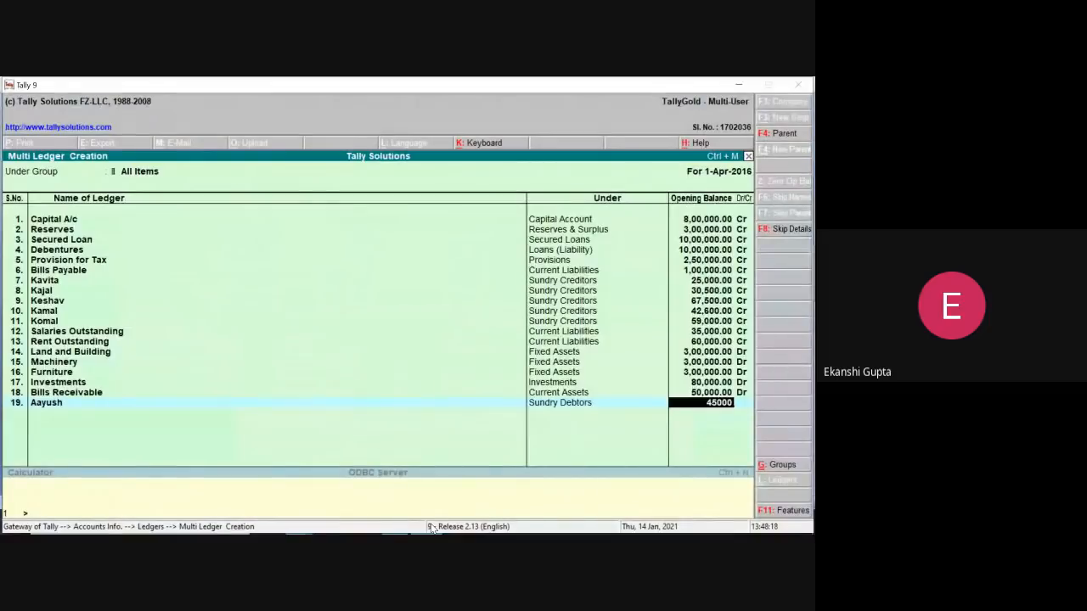
key("Return")
key("Return")
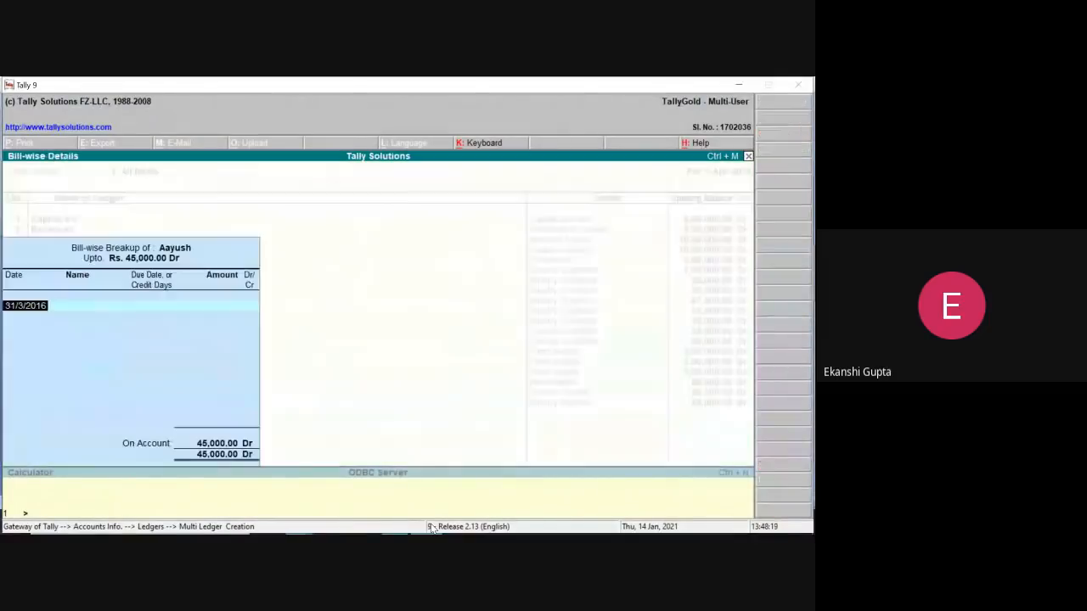
key("Return")
Add the second listed debtor's name as a ledger under Sundry Debtors
type("M")
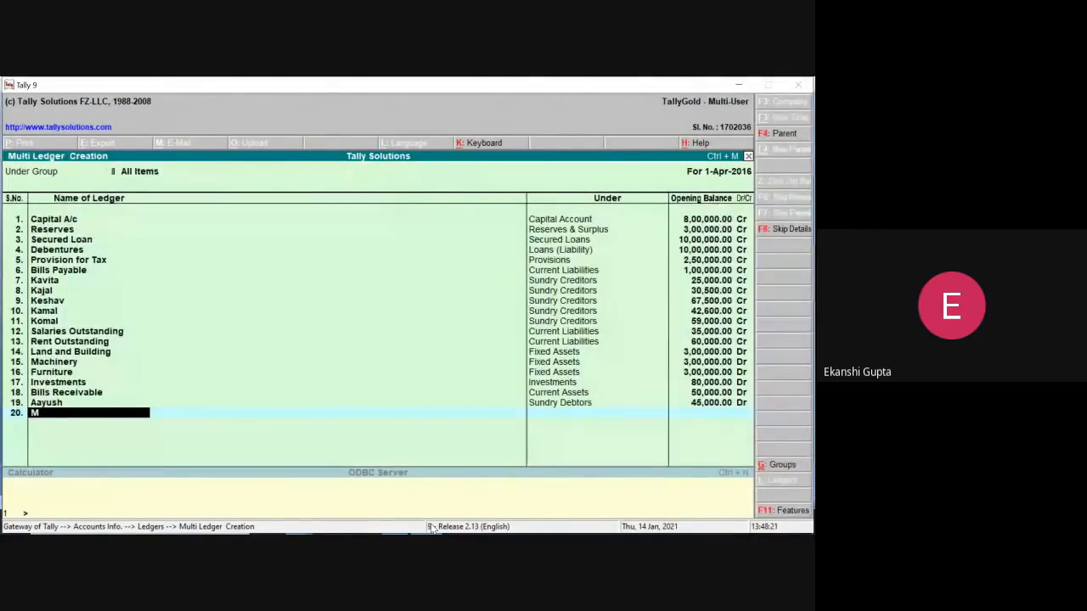
type("ohit")
key("Return")
type("Sun")
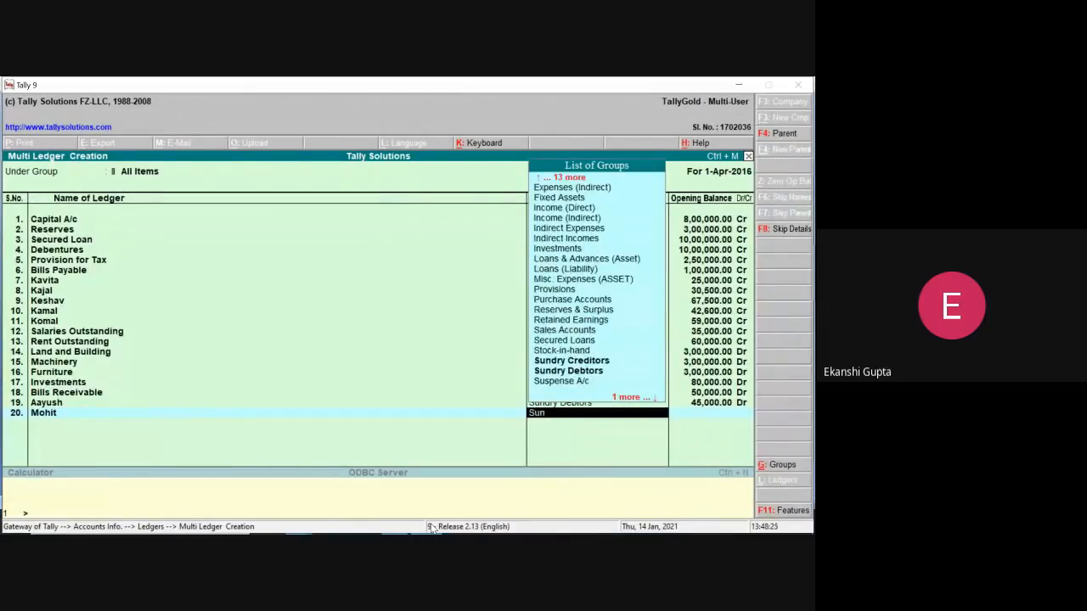
key("Down")
key("Down")
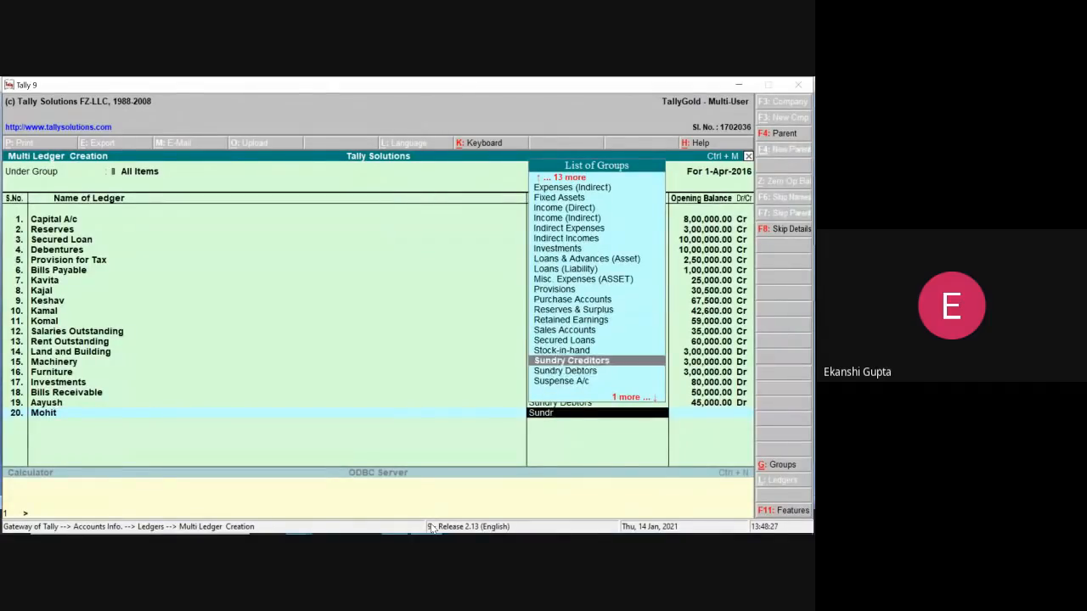
key("Return")
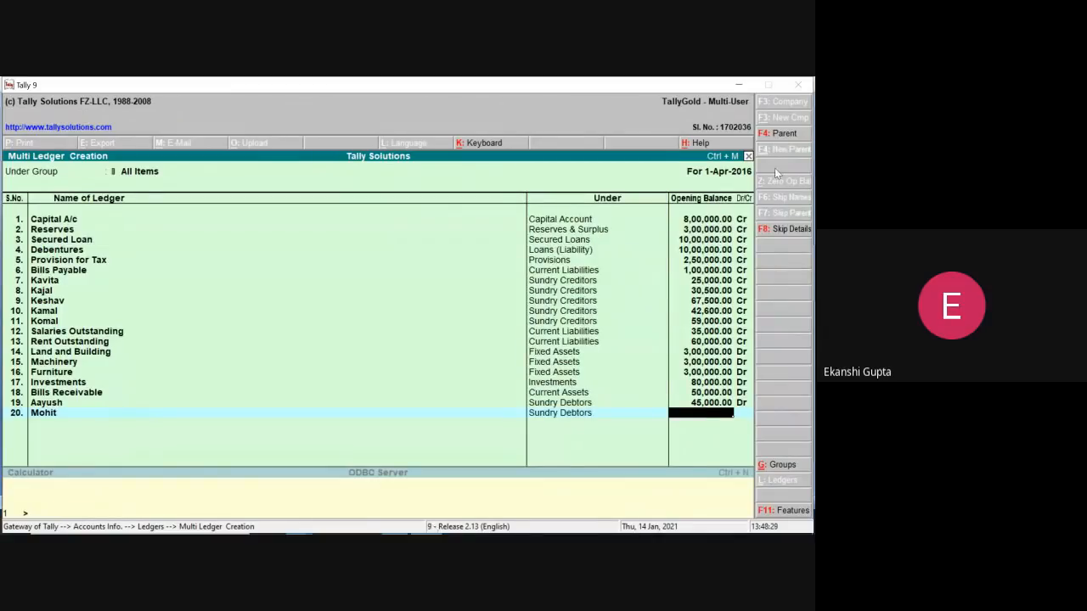
Check the second debtor's balance due in Word, set the opening balance to 89,000 Dr and accept the bill-wise details
left_click(739, 84)
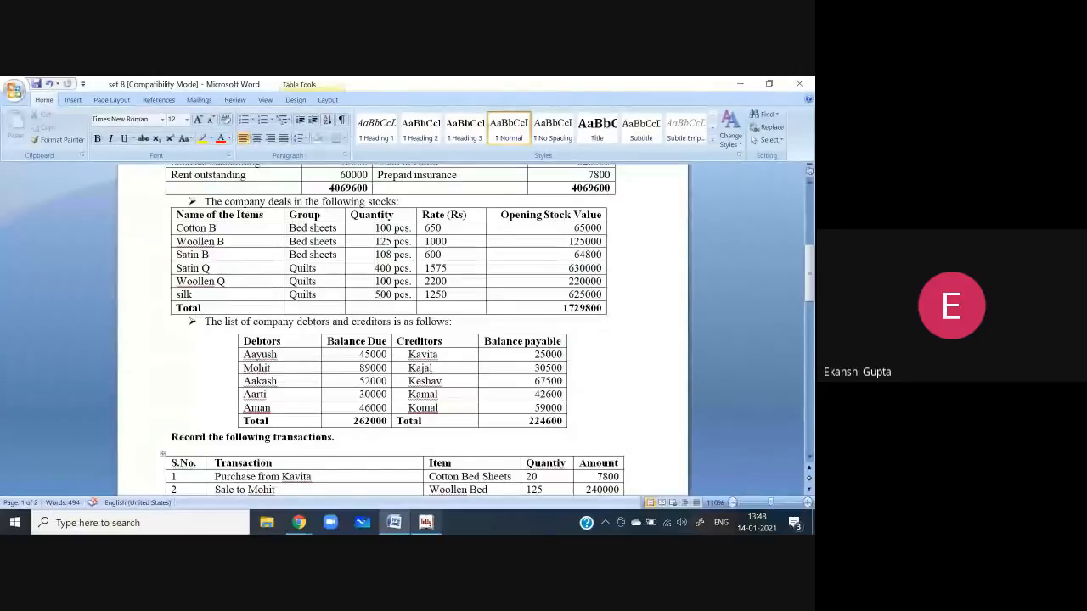
mouse_move(422, 523)
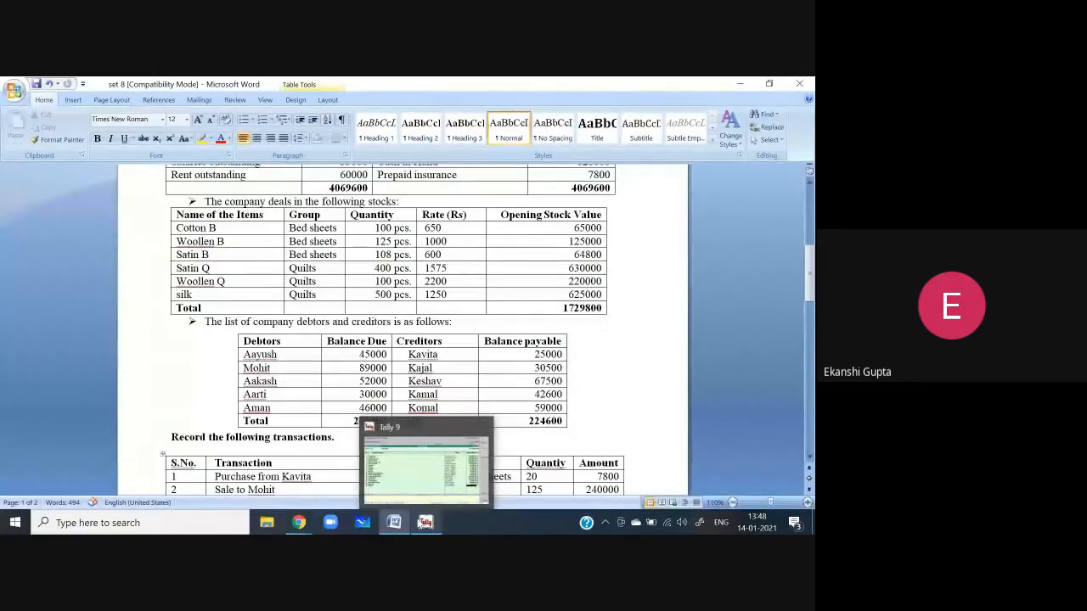
left_click(422, 522)
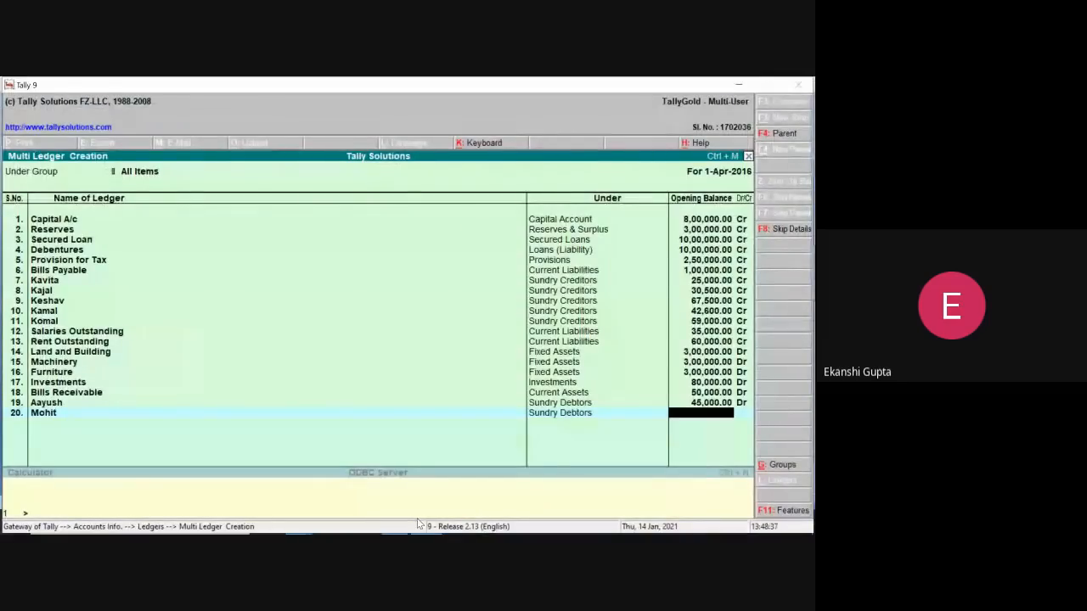
type("9000")
key("Return")
key("Return")
key("Return")
key("Return")
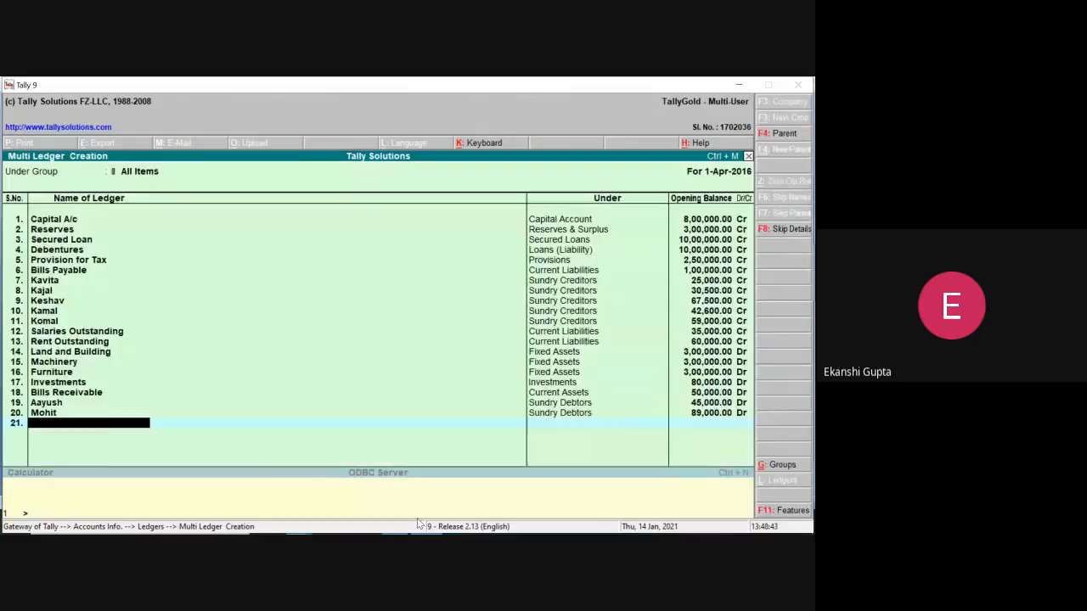
Add the third listed debtor as a ledger under Sundry Debtors with an opening balance of 52,000 Dr
type("Aakash")
key("Return")
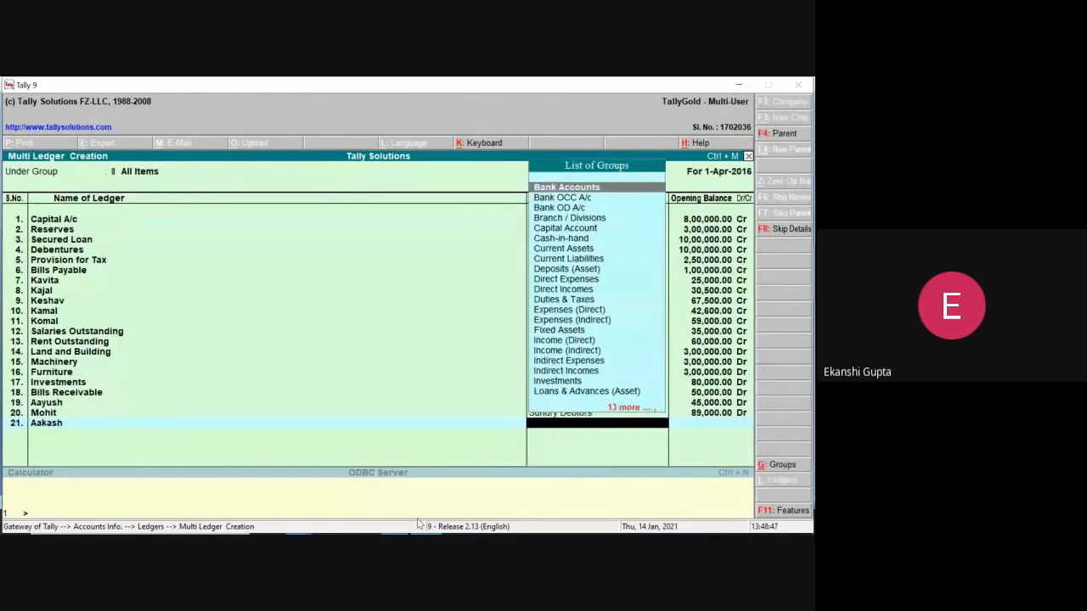
type("Sun")
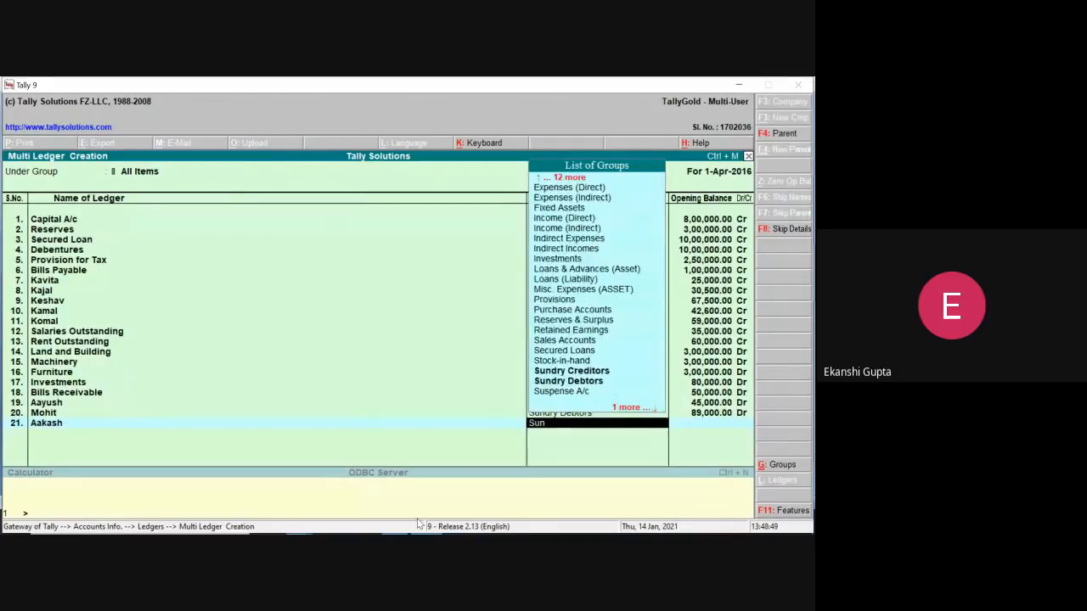
key("Down")
key("Return")
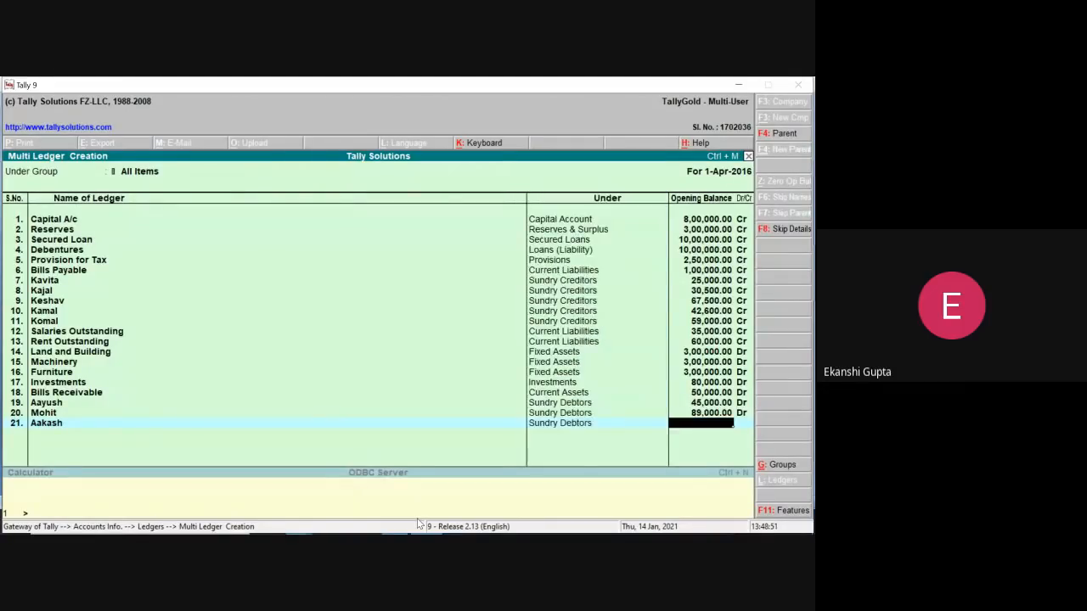
type("53")
type("000")
key("Return")
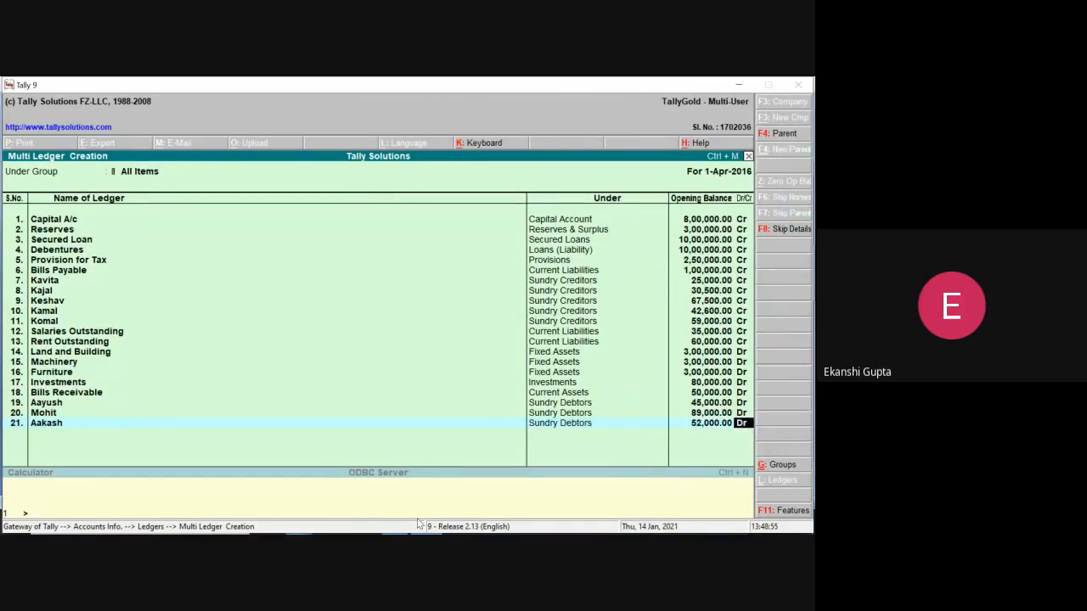
Check the remaining debtors in the Word list, then accept the third debtor's Dr balance and bill-wise details in Tally
left_click(733, 81)
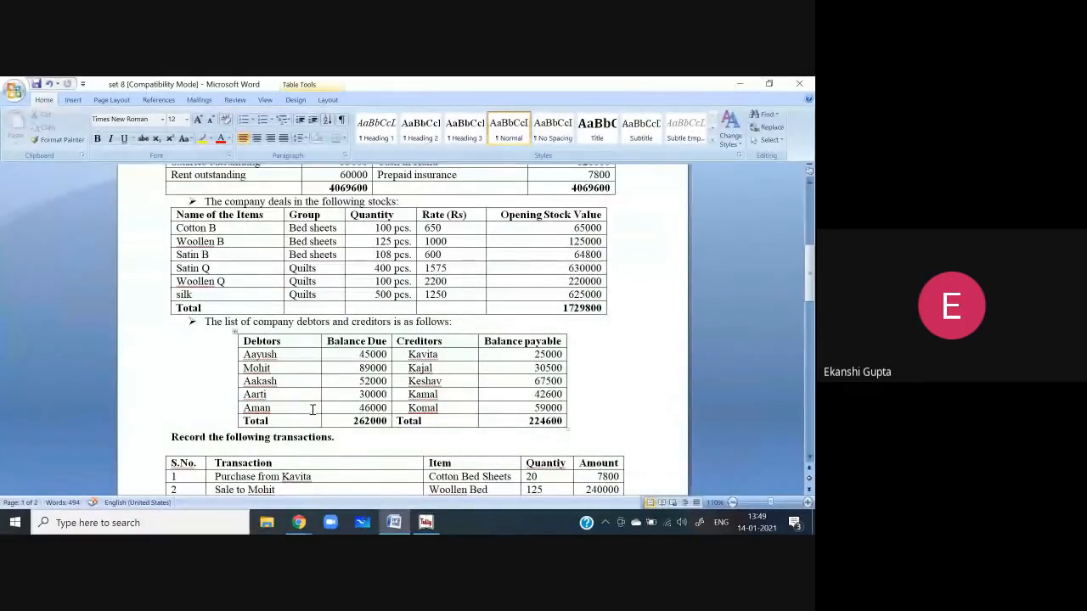
scroll(312, 410, "up", 2)
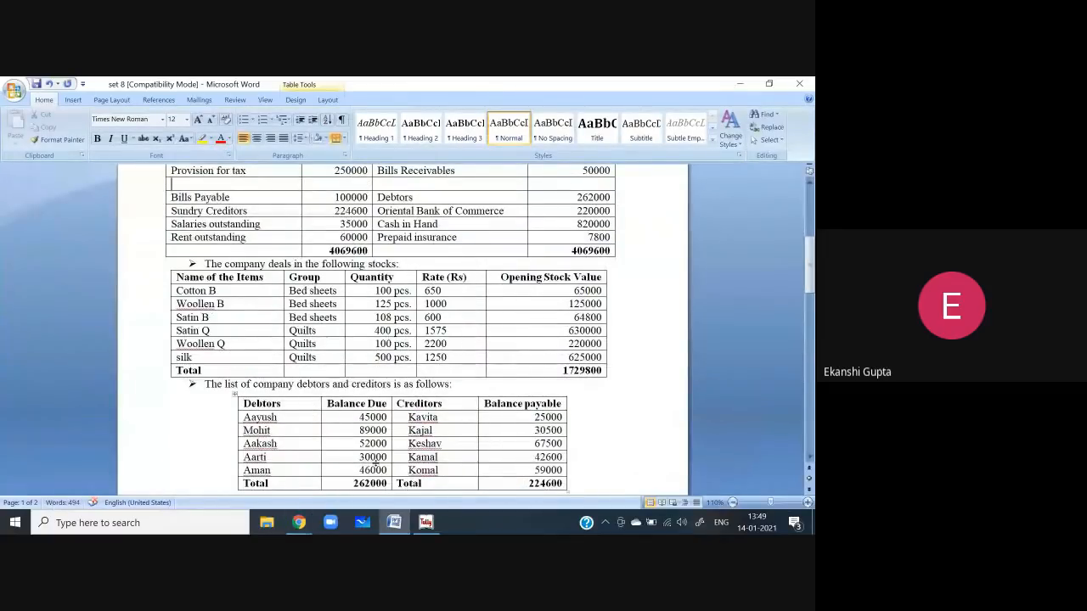
left_click(426, 522)
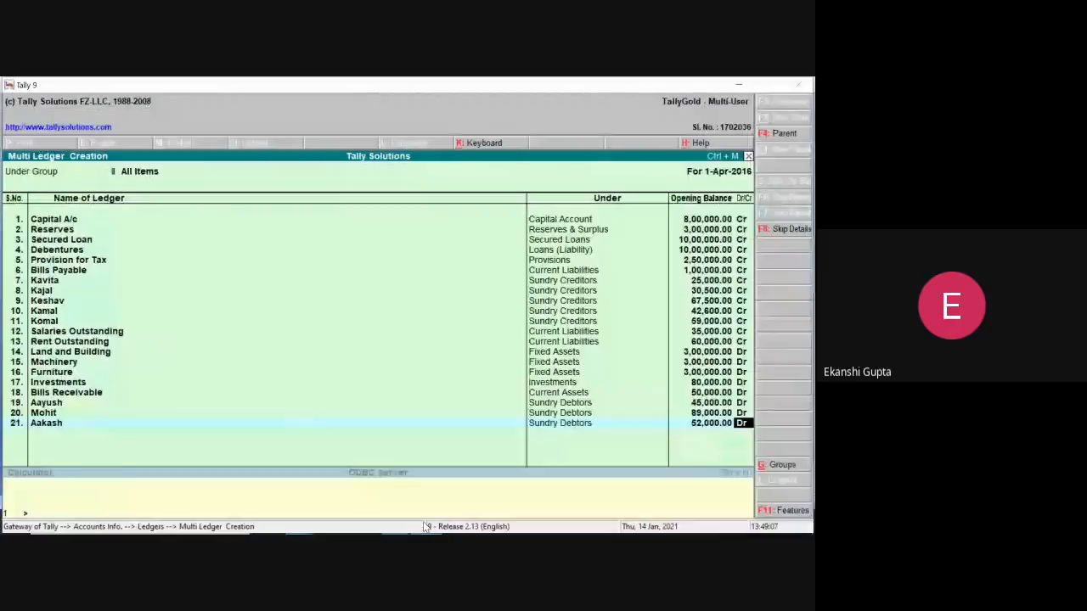
key("Return")
key("Return")
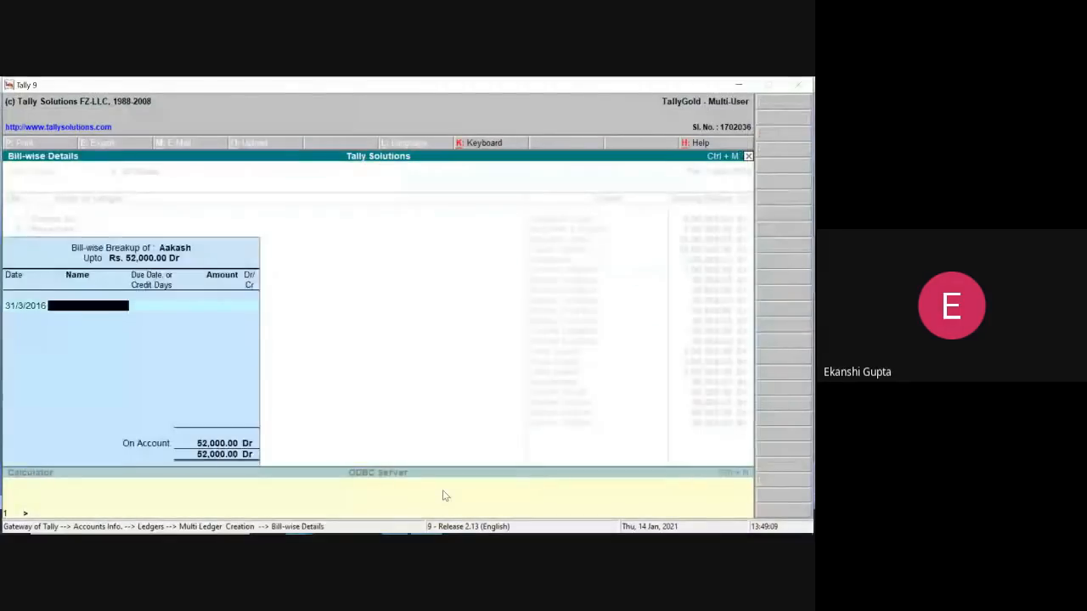
key("Return")
Add the fourth listed debtor under Sundry Debtors with a 30,000 Dr opening balance and accept the bill-wise details
type("Aarti")
key("Return")
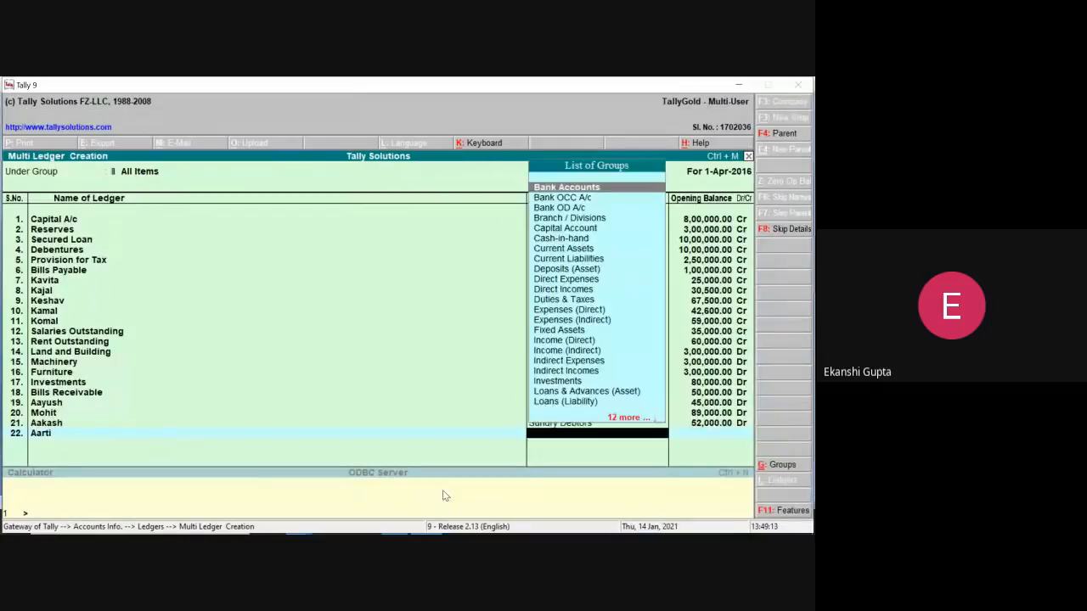
type("Su")
key("Down")
key("Down")
key("Return")
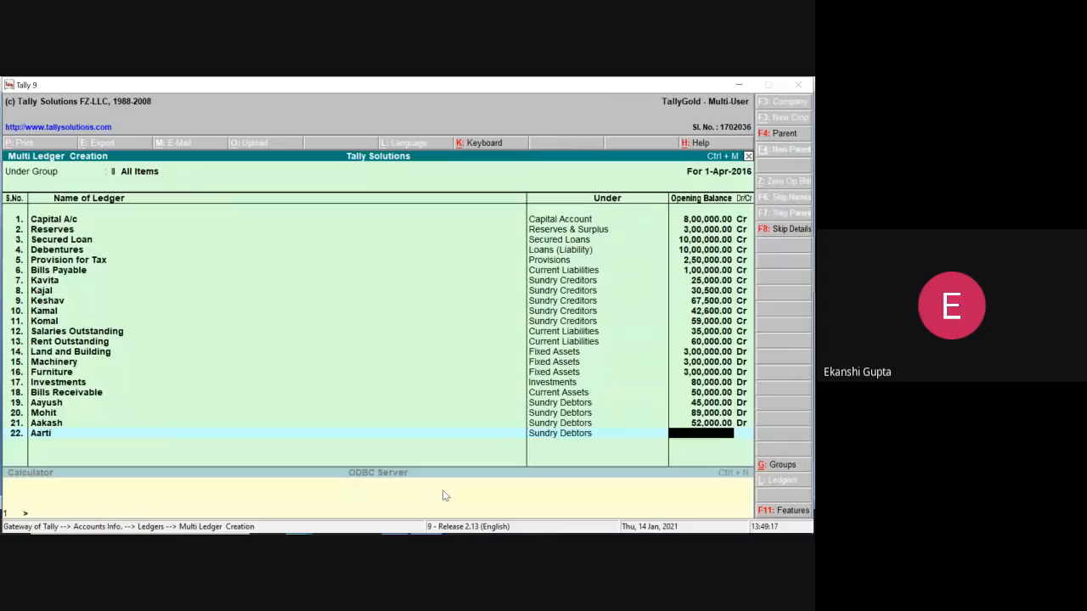
type("3000")
key("Return")
key("Return")
key("Return")
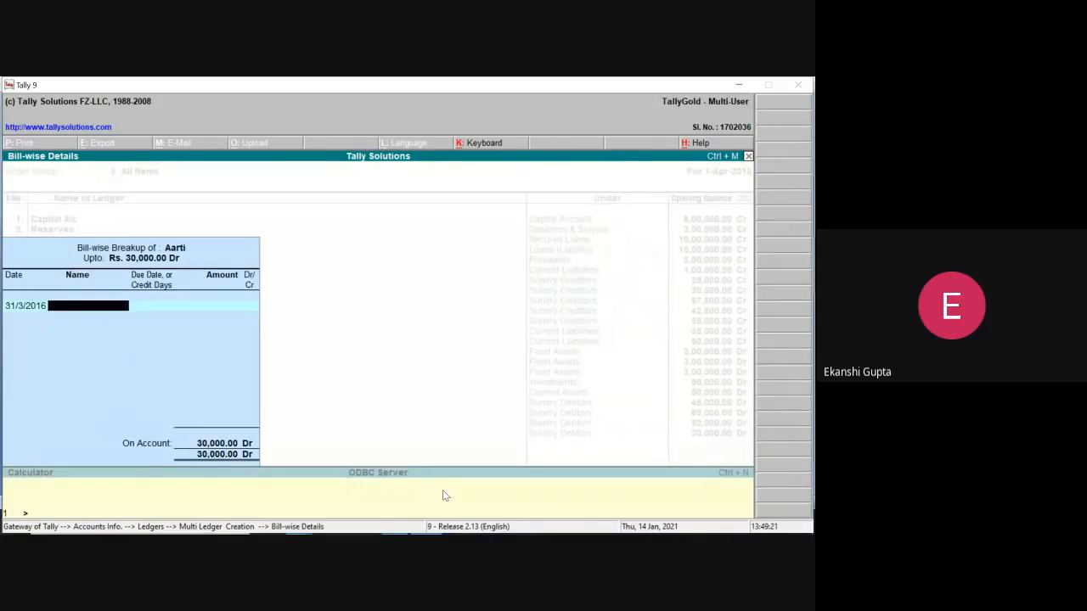
key("Return")
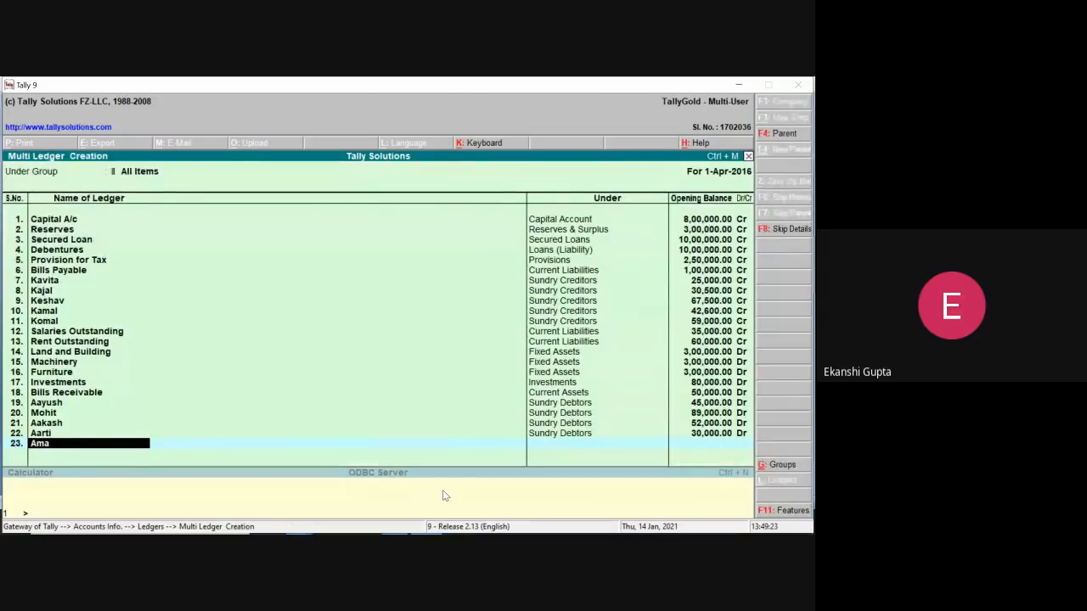
Place the fifth listed debtor's new ledger under the Sundry Debtors group
key("Return")
type("Sun")
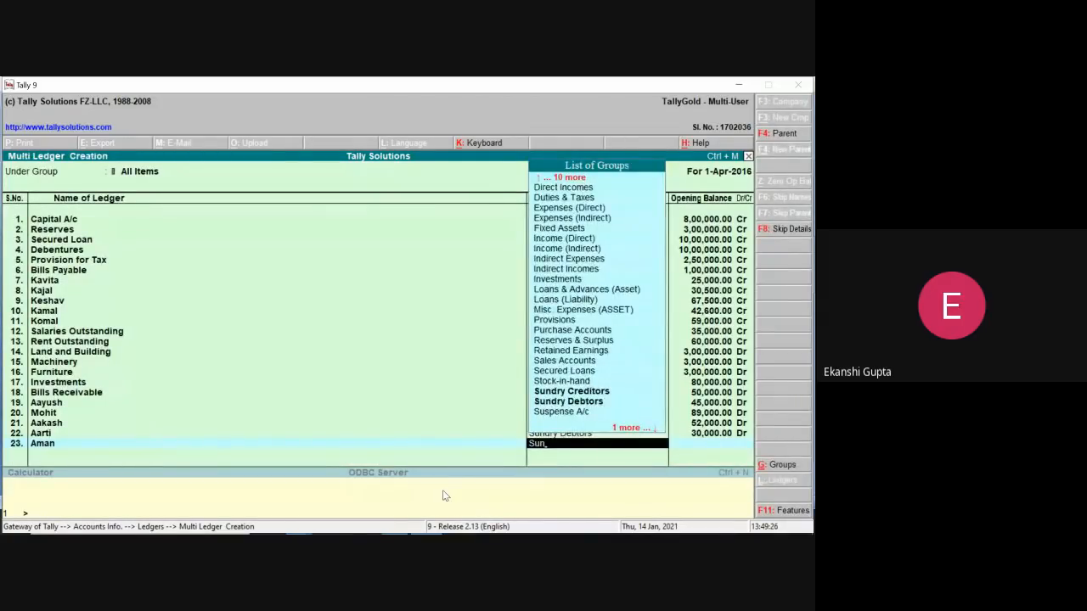
key("Down")
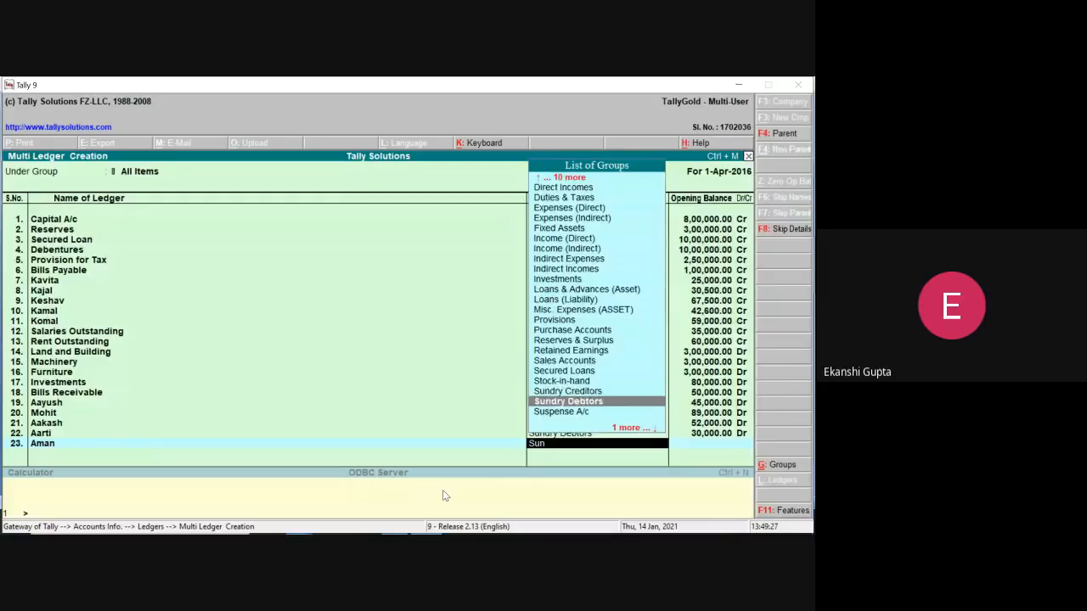
key("Return")
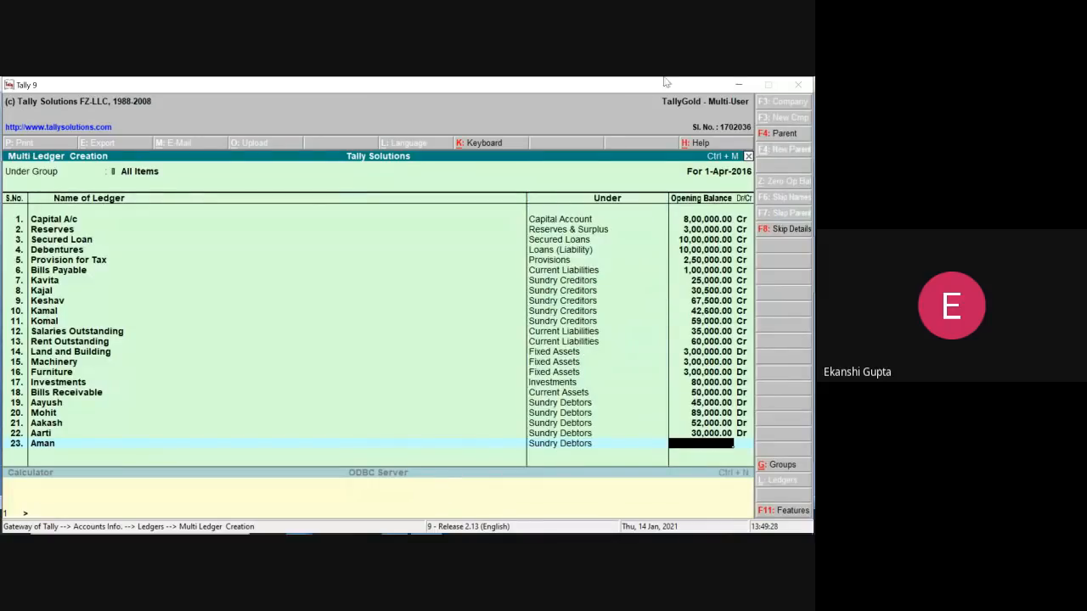
Check the fifth debtor's balance due in the Word document and set the Tally ledger's opening balance to 46,000 Dr
left_click(738, 85)
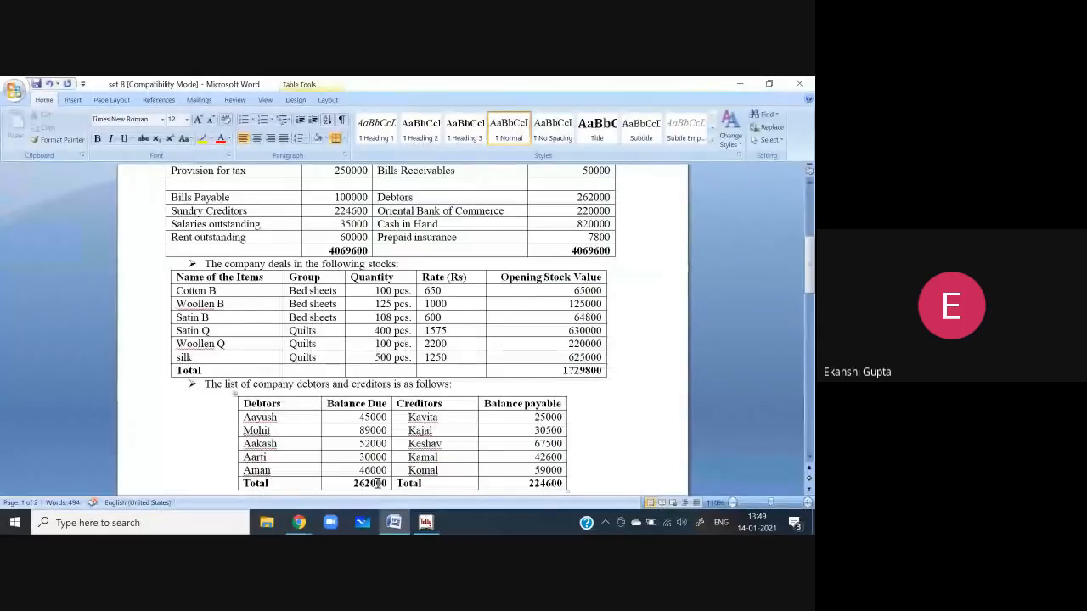
left_click(429, 525)
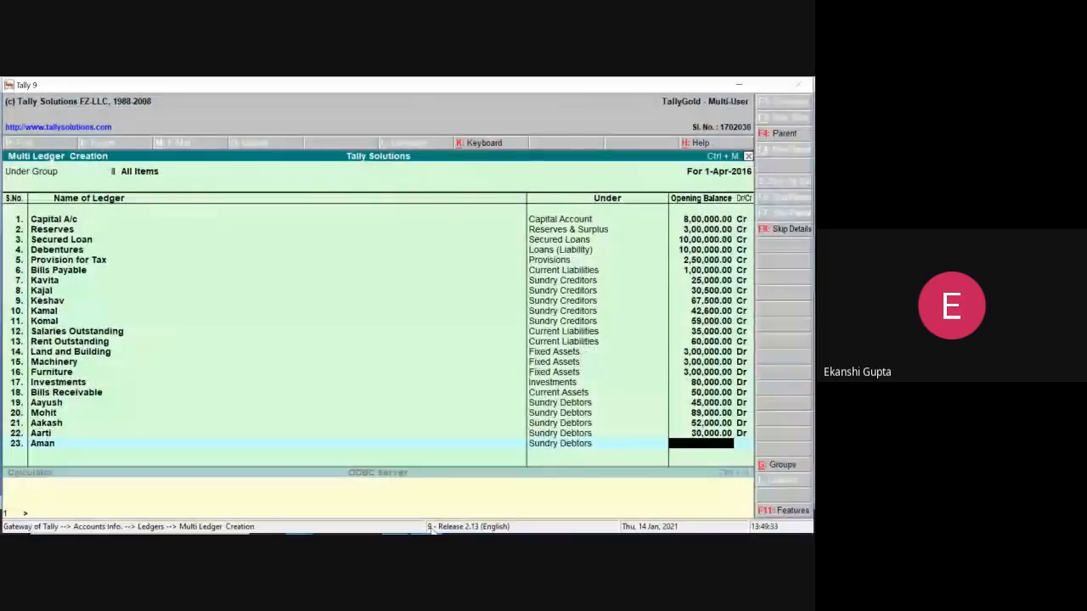
type("460000")
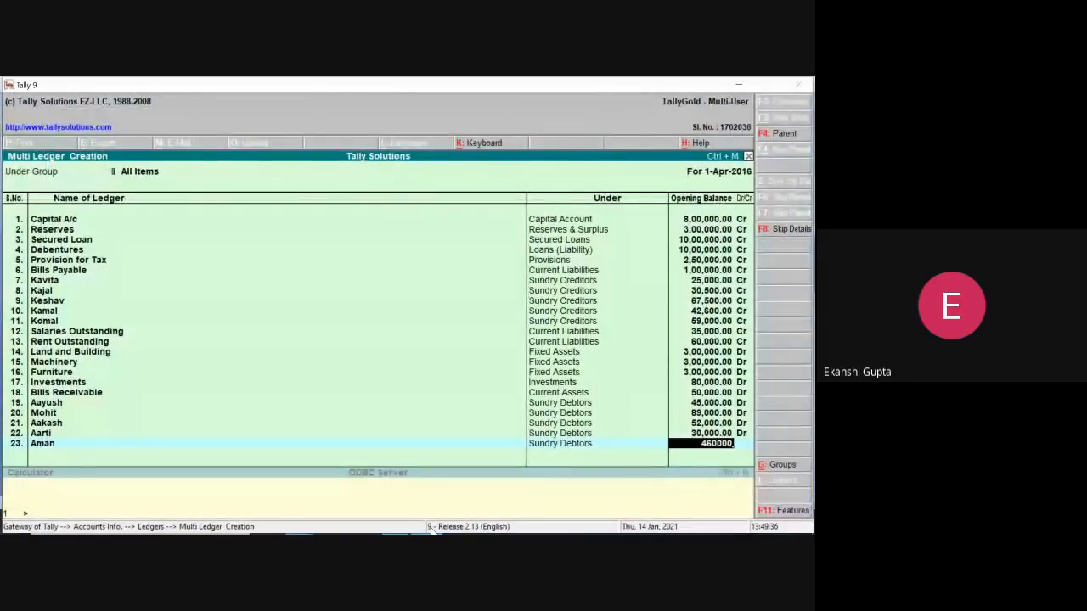
key("BackSpace")
key("Return")
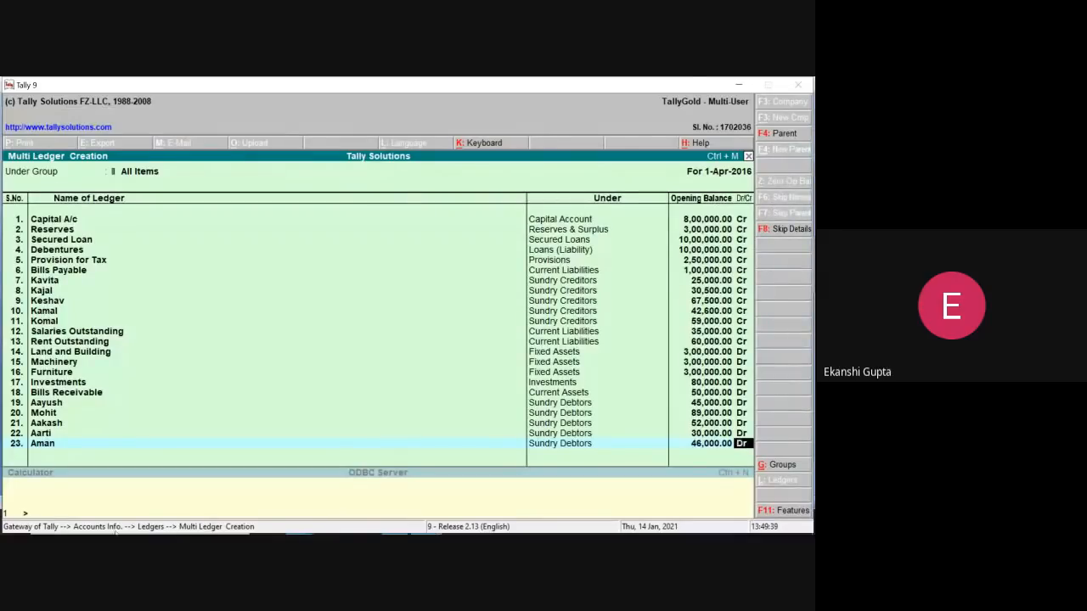
Switch to Word and undo the stray blank row in the balance sheet table above Bills Payable
left_click(740, 84)
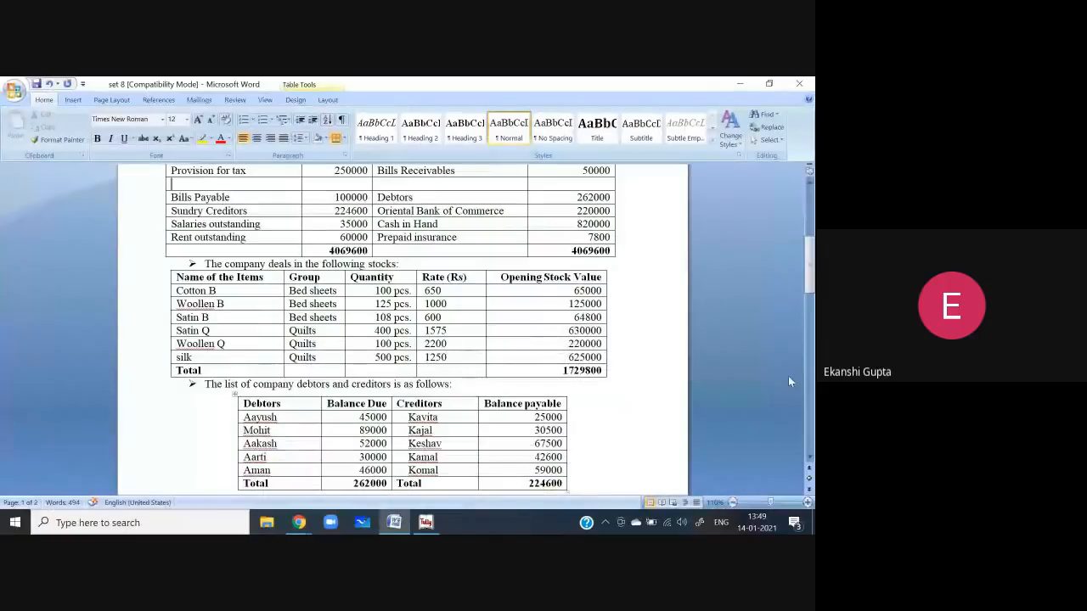
left_click_drag(810, 270, 794, 250)
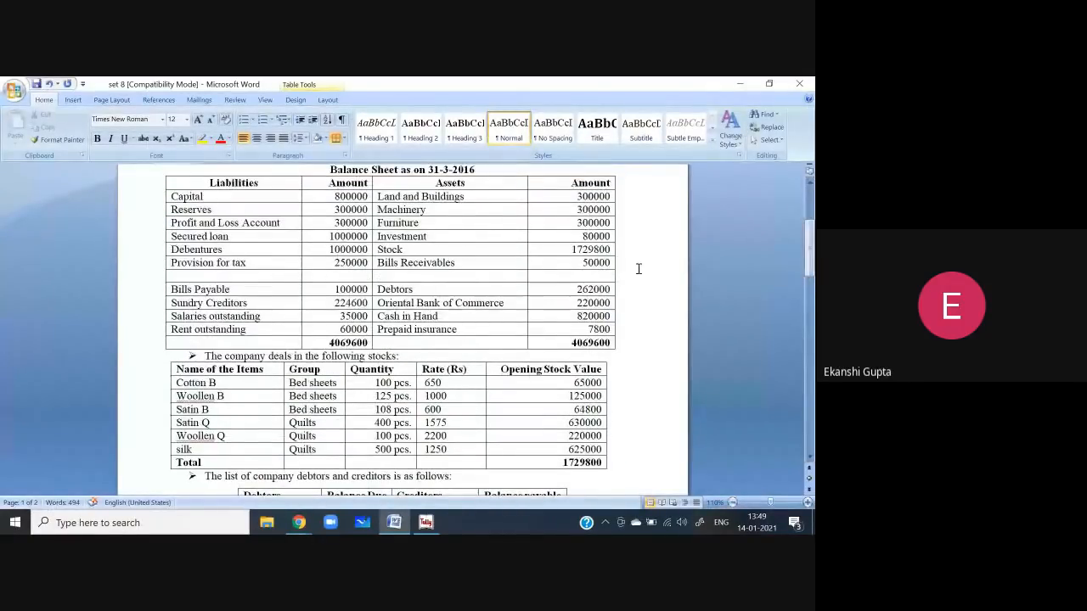
left_click(48, 84)
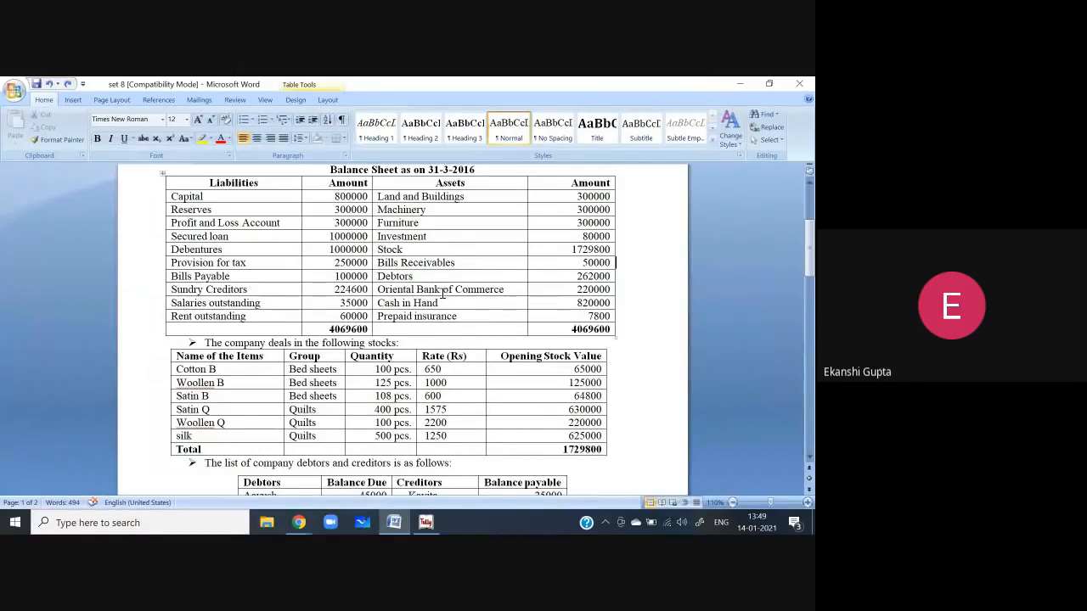
Return to Tally and accept the fifth debtor's Dr balance and bill-wise details
left_click(424, 523)
key("Return")
key("Return")
key("Return")
Add an Oriental Bank of Commerce ledger under Bank Accounts
type("O")
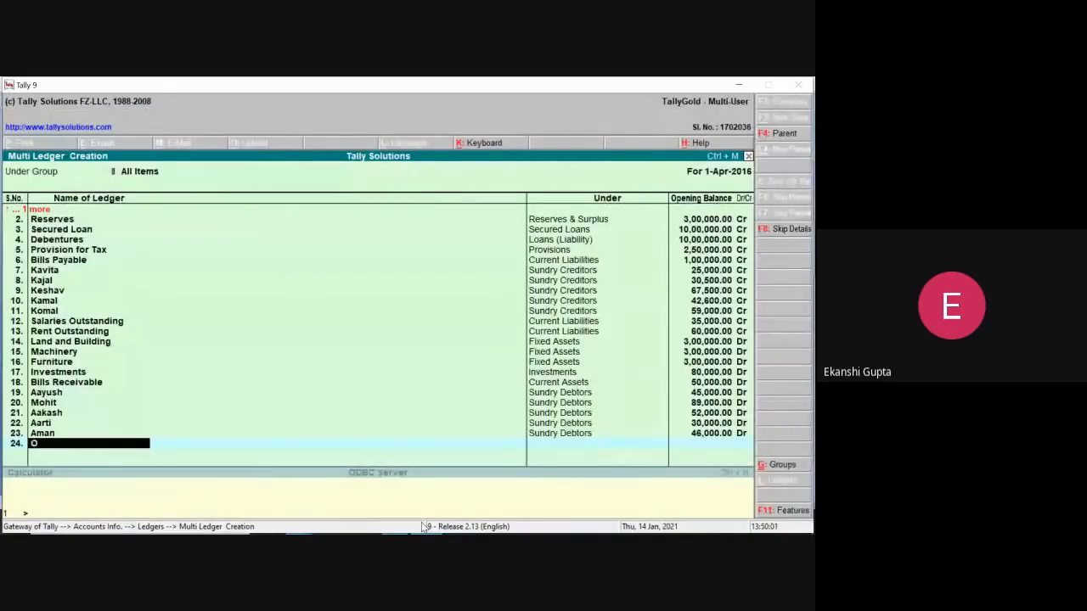
type("riental Bank of comm")
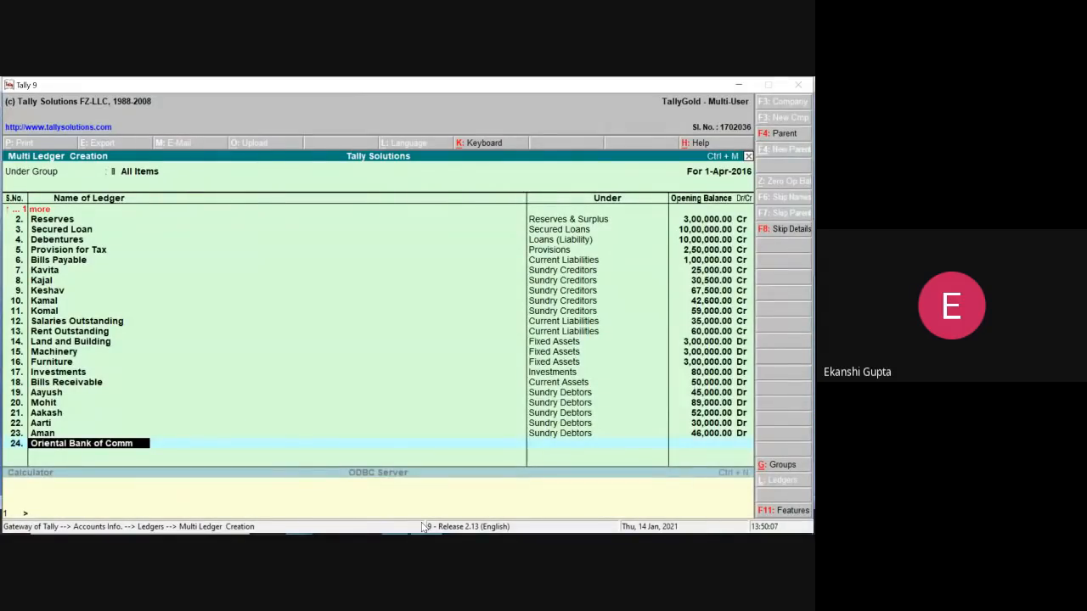
type("erce")
key("Return")
type("Ban")
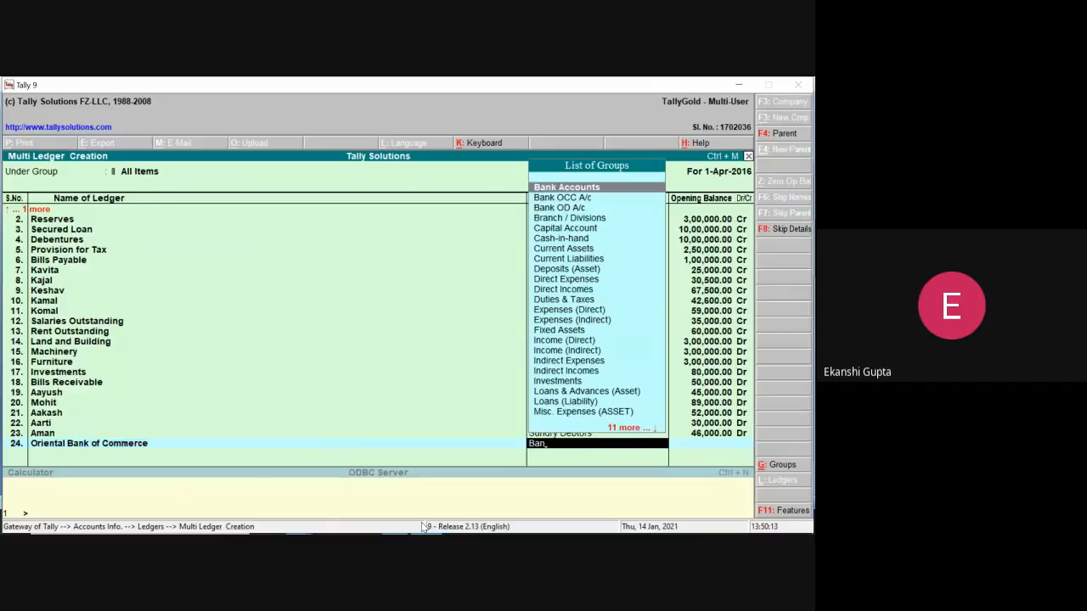
key("Return")
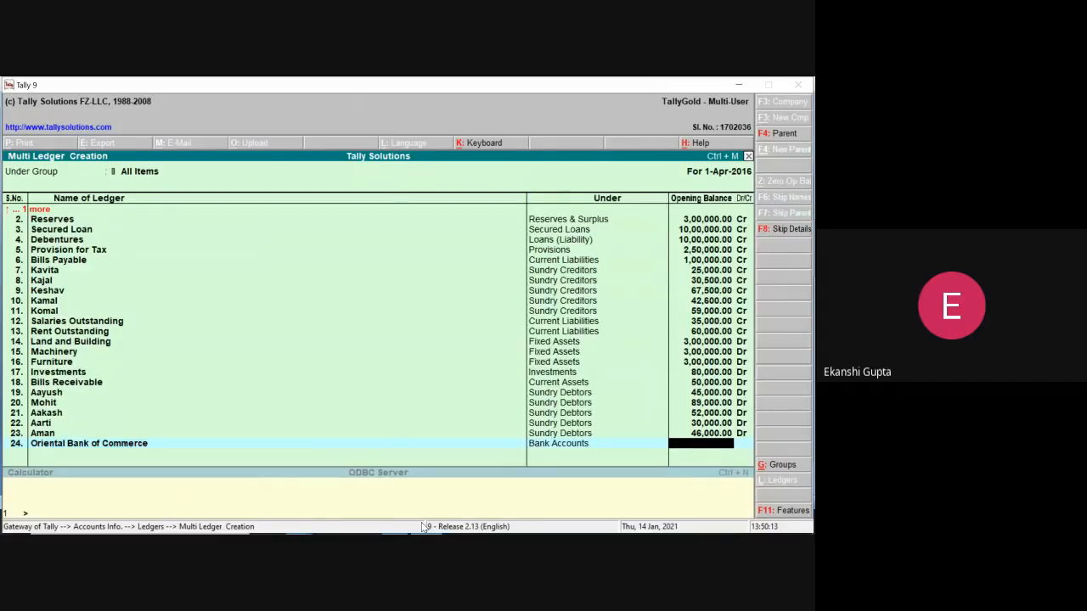
Check the bank amount in the Word balance sheet and set the Oriental Bank of Commerce opening balance to 2,20,000 Dr
left_click(739, 86)
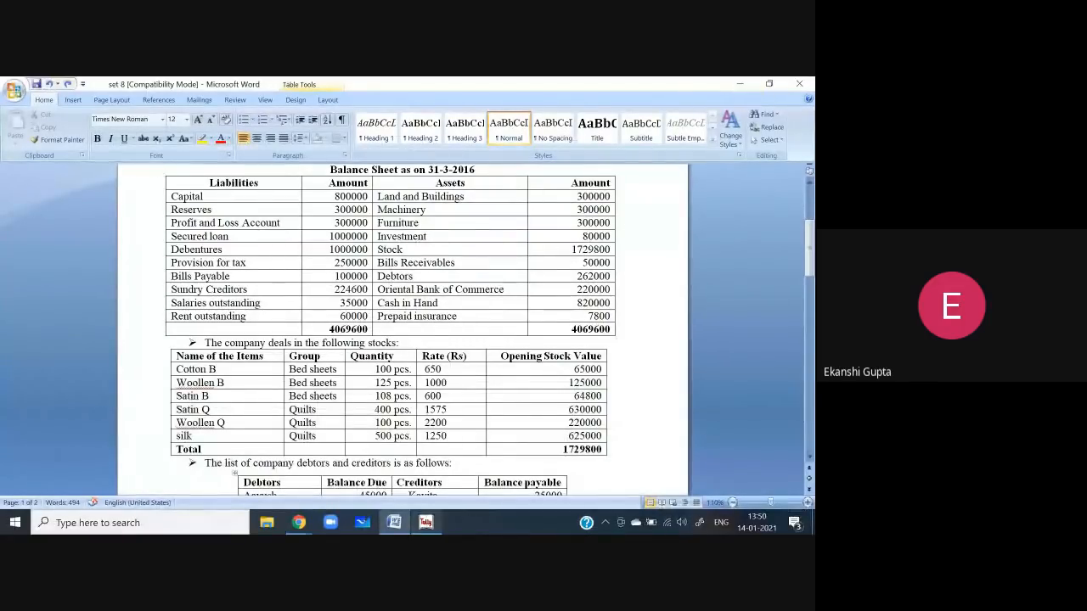
left_click(427, 522)
type("20,000")
key("Return")
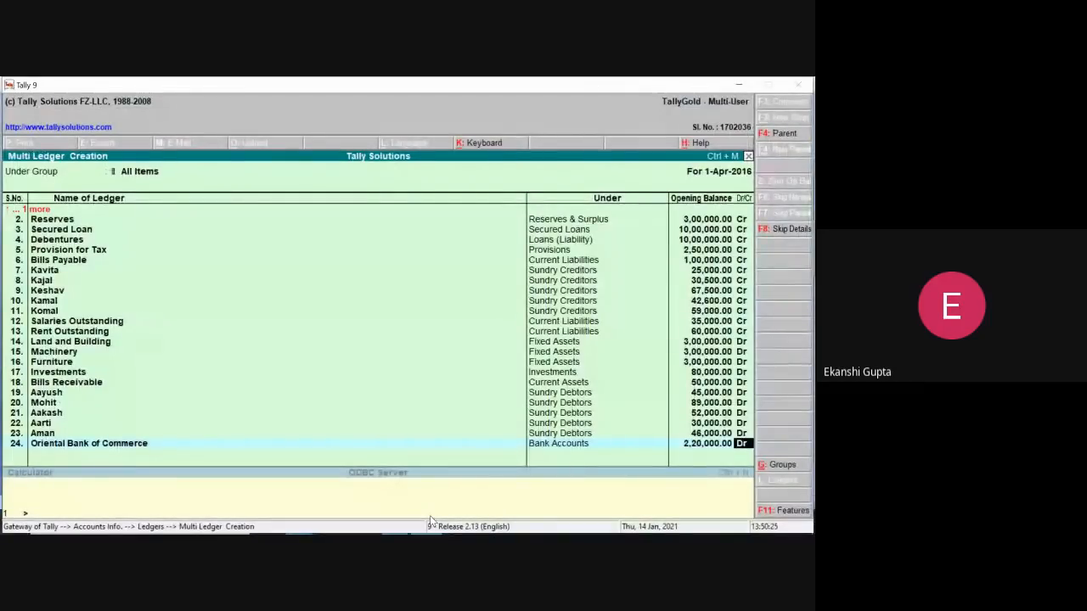
key("Return")
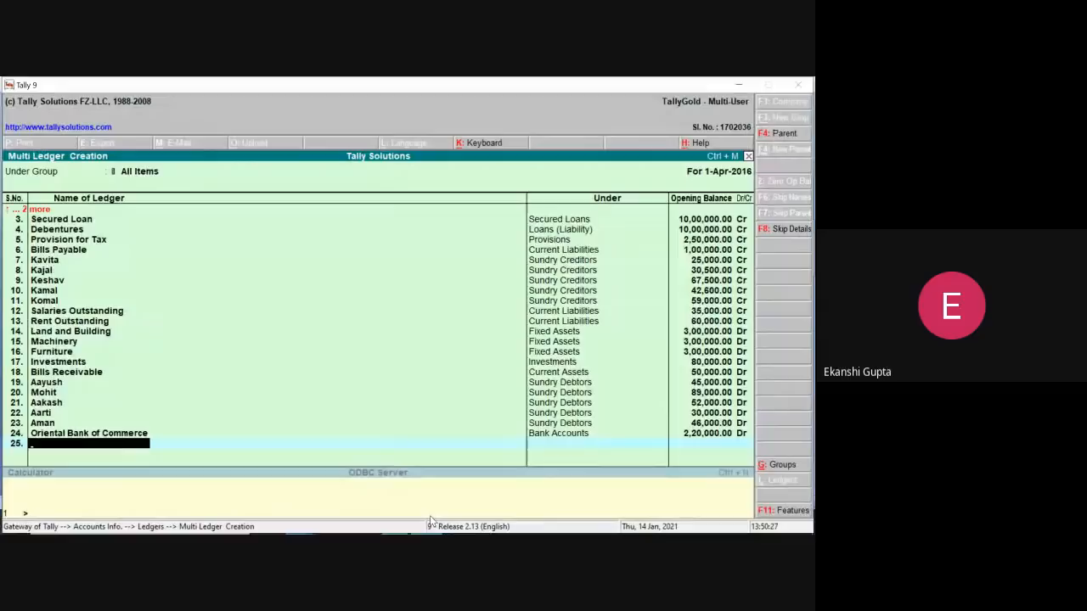
Check the remaining assets in Word, then add a Prepaid Insurance ledger in Tally under Misc. Expenses (ASSET)
left_click(743, 82)
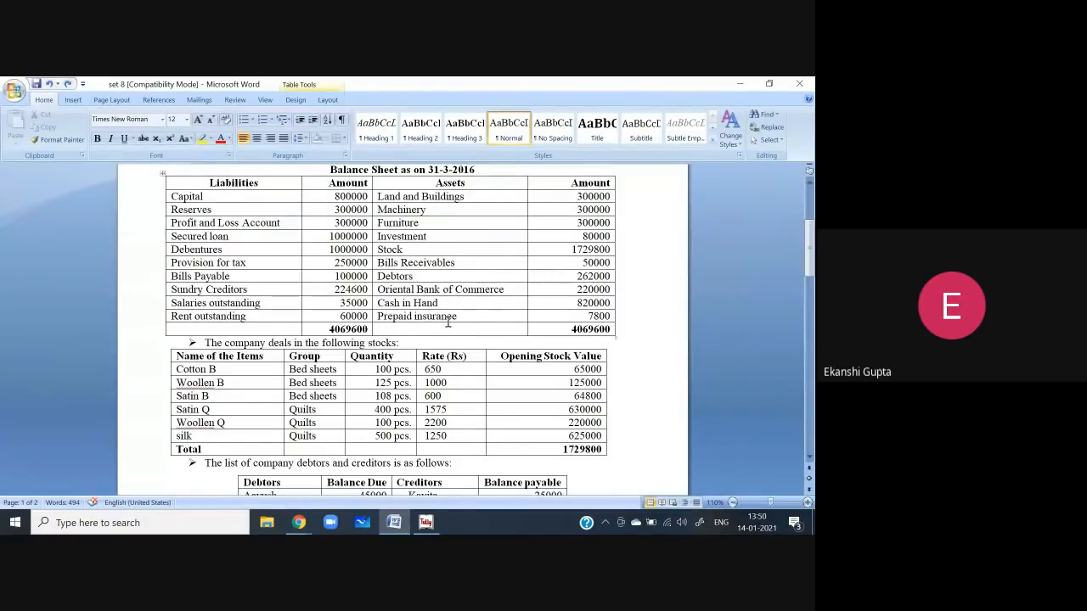
left_click(428, 520)
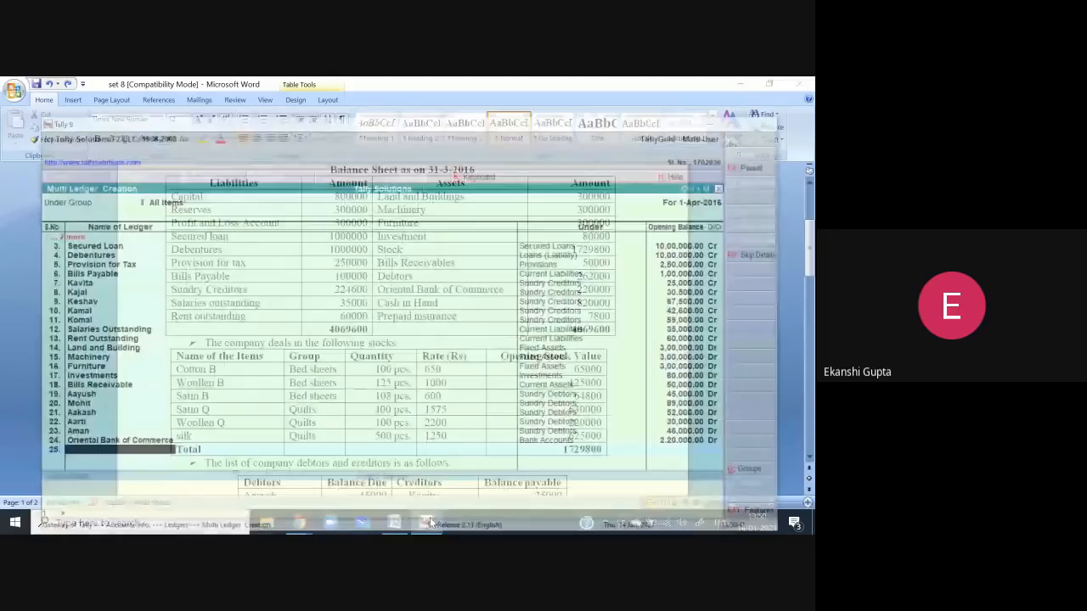
type("Prep")
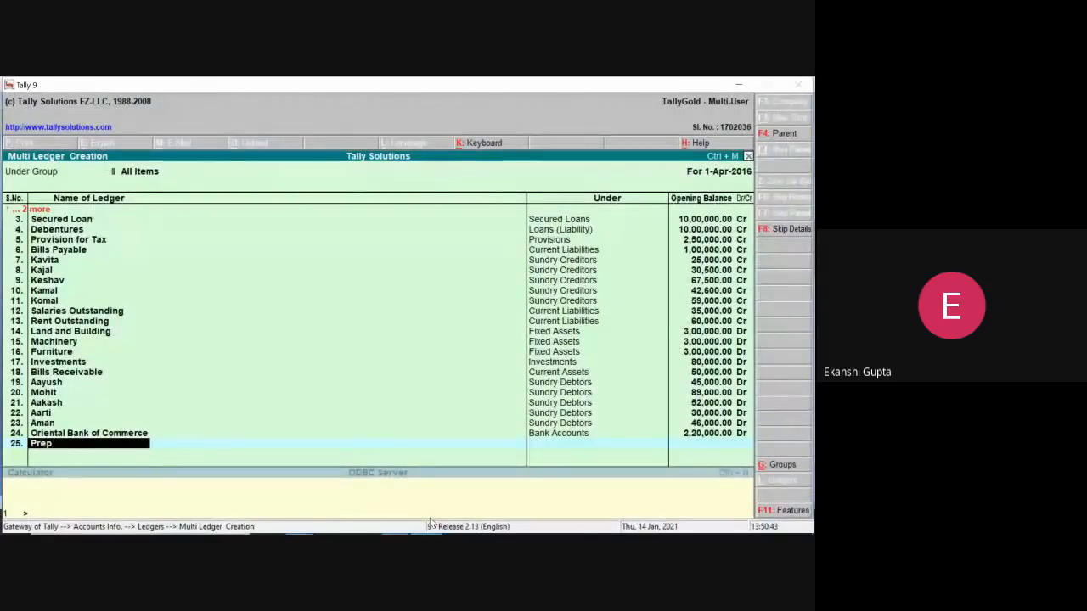
type("aid insu")
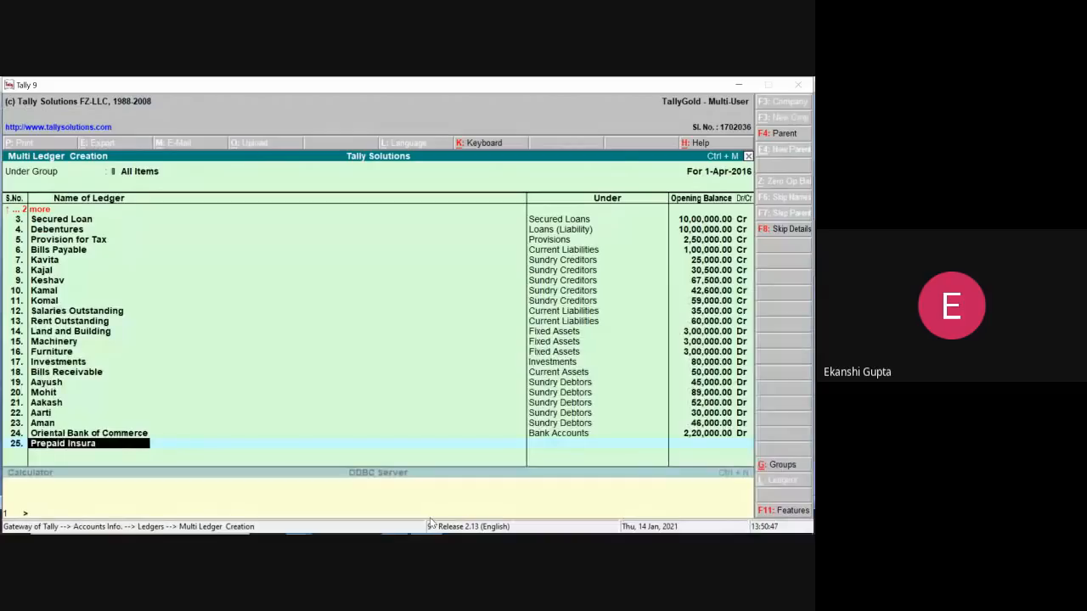
key("Return")
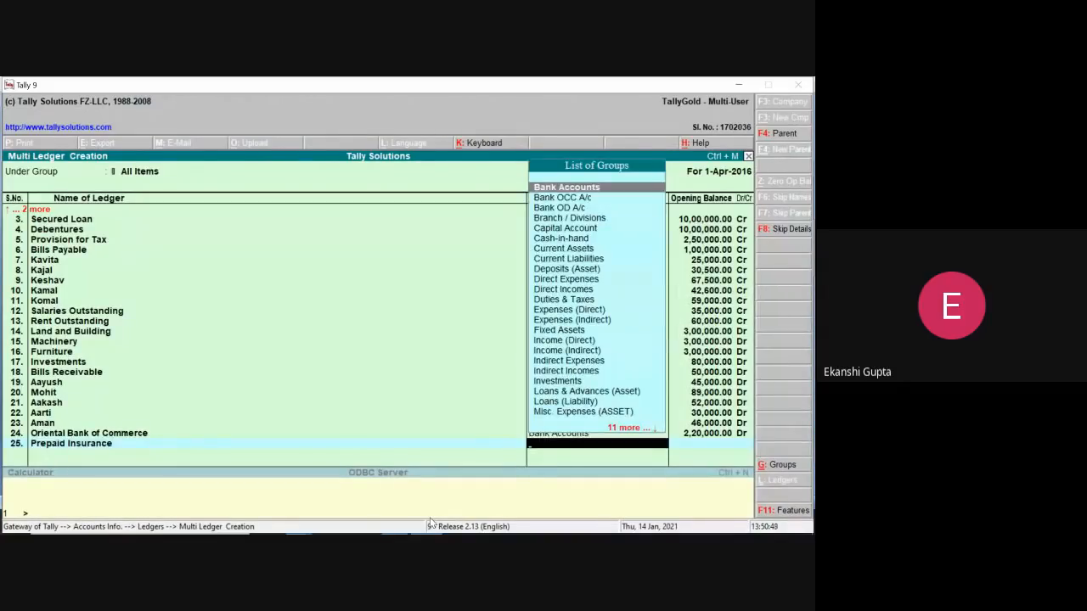
type("mi")
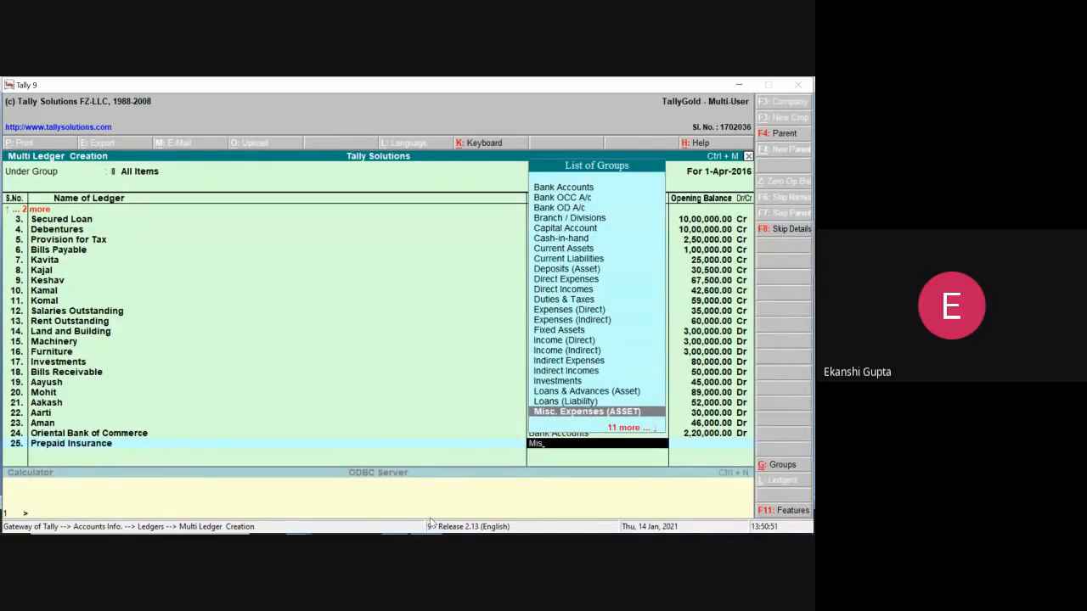
key("Return")
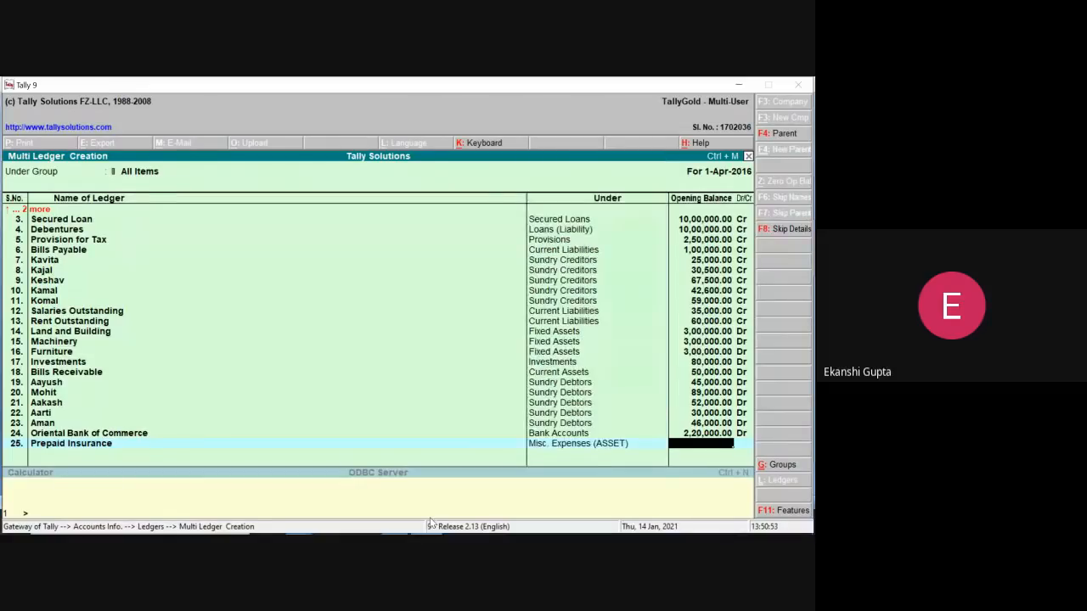
Check the prepaid insurance amount in Word and set that ledger's opening balance to 7,800 Dr
left_click(741, 86)
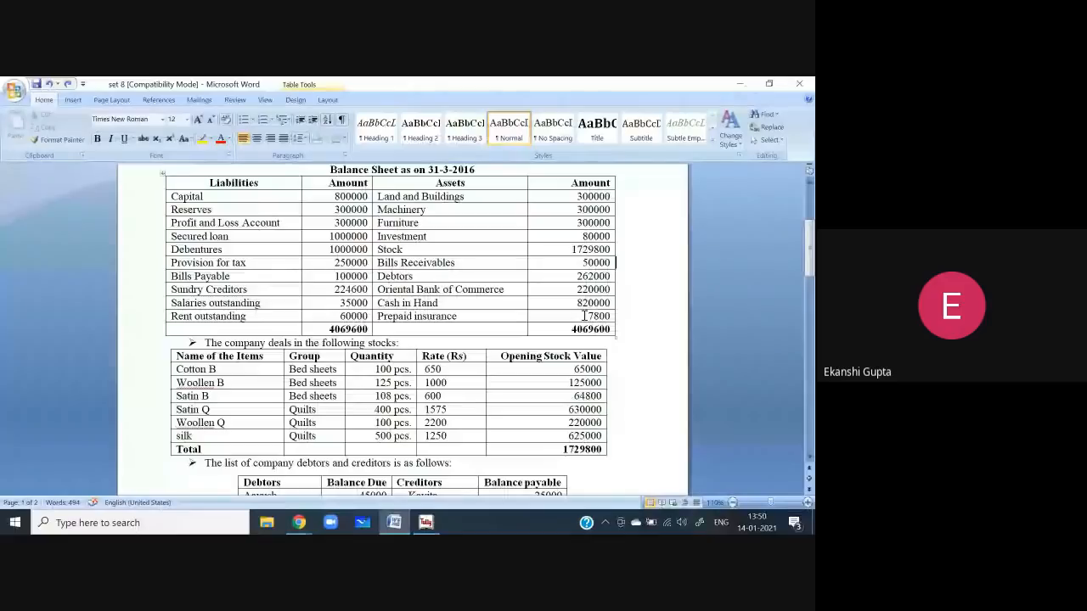
left_click(424, 525)
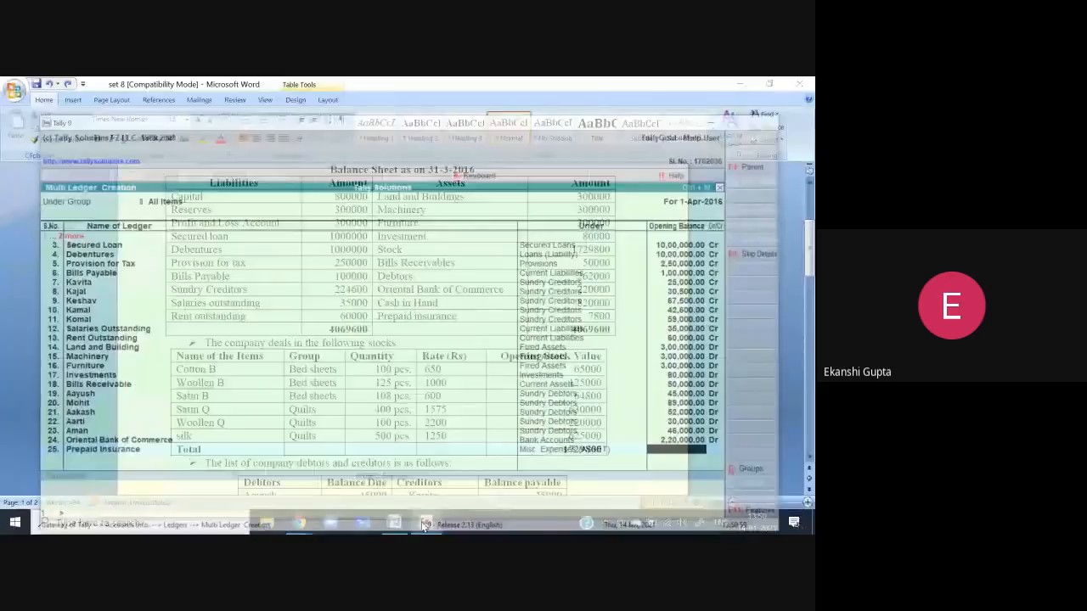
key("BackSpace")
key("Return")
key("Return")
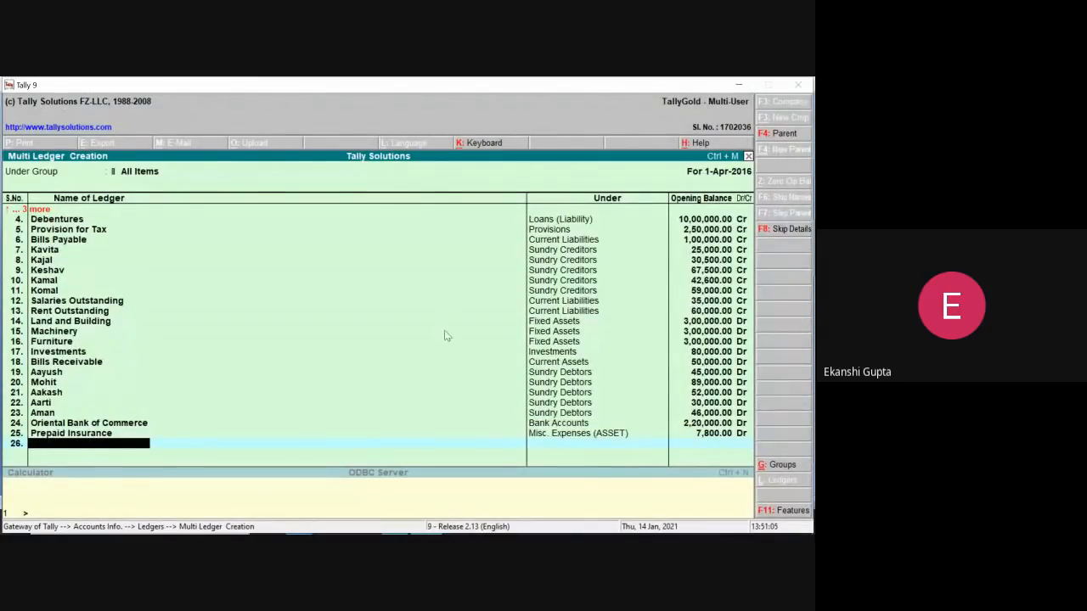
Review the balance sheet in Word, then accept the multi-ledger creation in Tally and return to the Ledgers menu
left_click(740, 85)
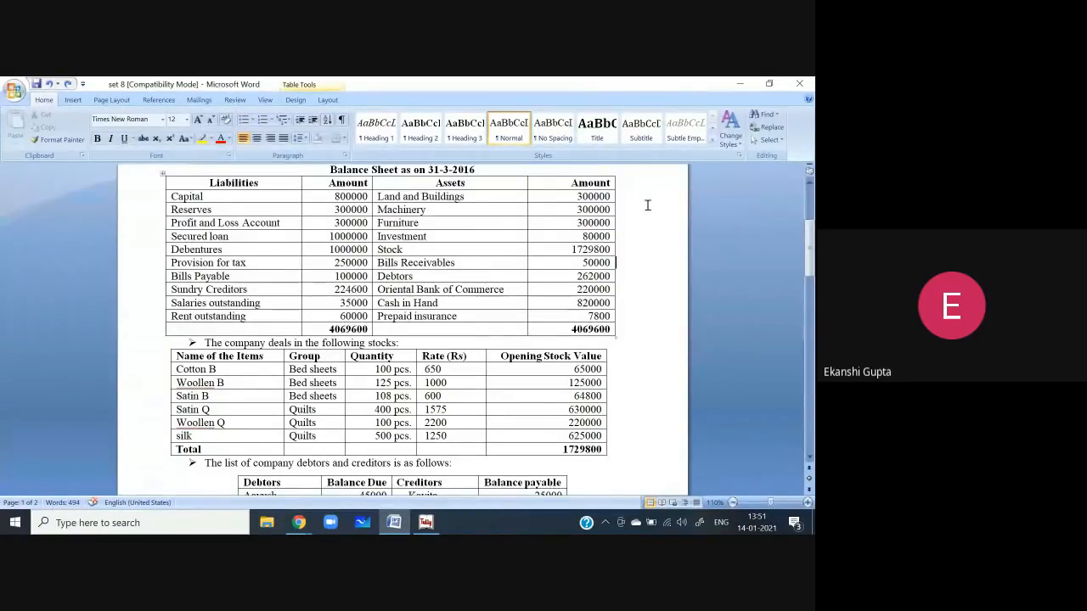
left_click(425, 525)
key("Return")
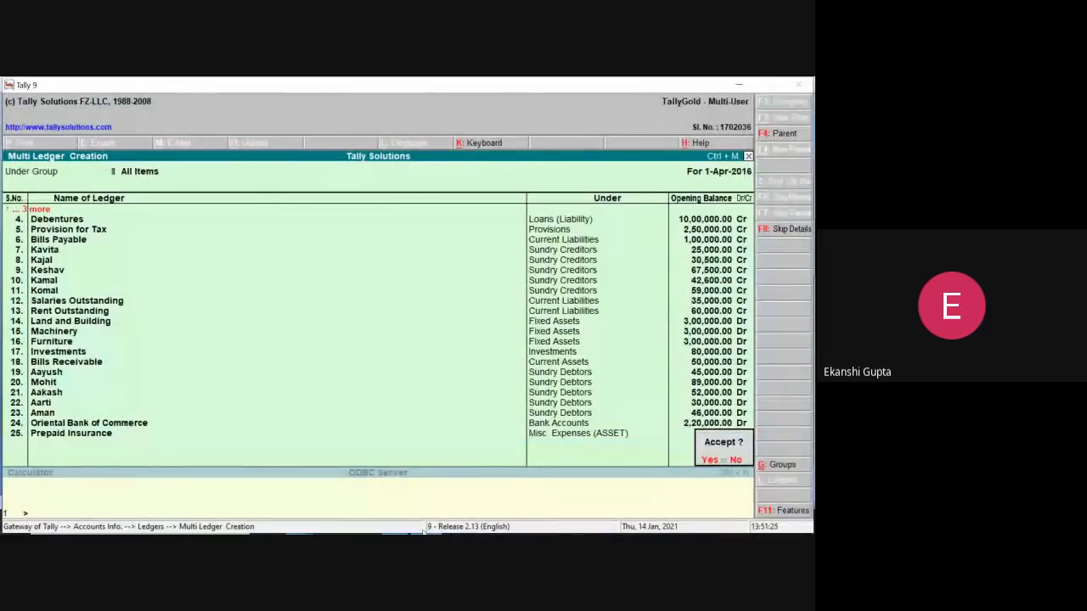
key("Return")
key("Escape")
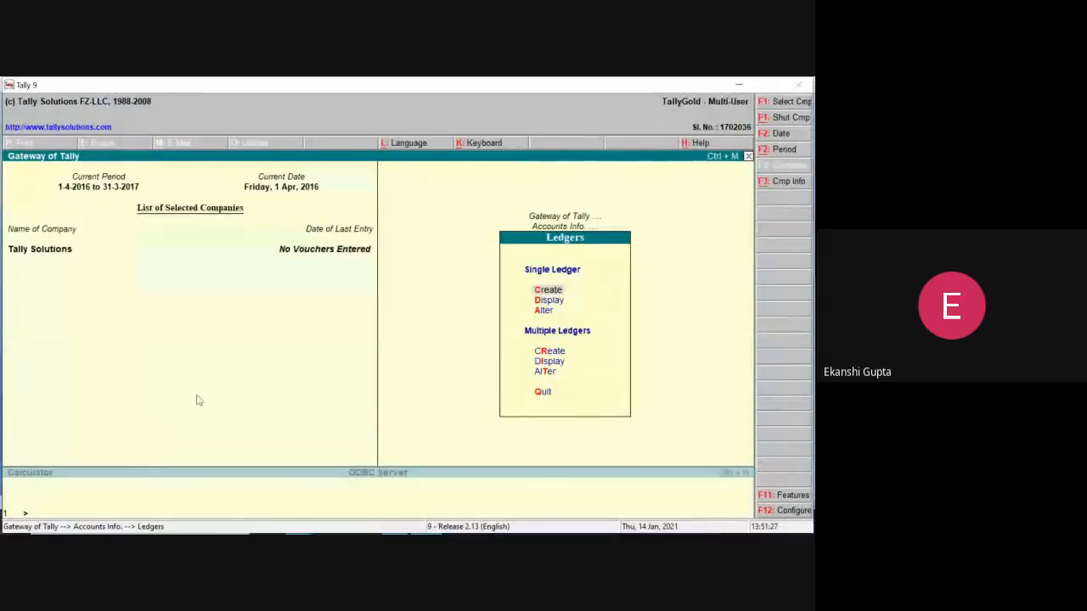
Open the multiple-ledger alteration list for All Items
key("Down")
key("Down")
key("Down")
key("Down")
key("Down")
key("Return")
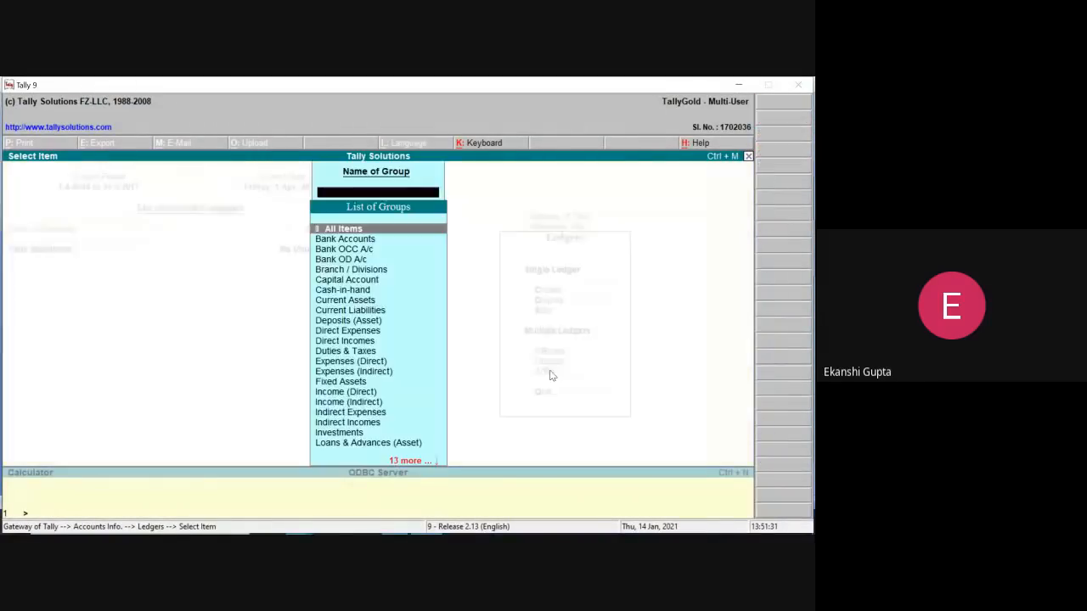
key("Return")
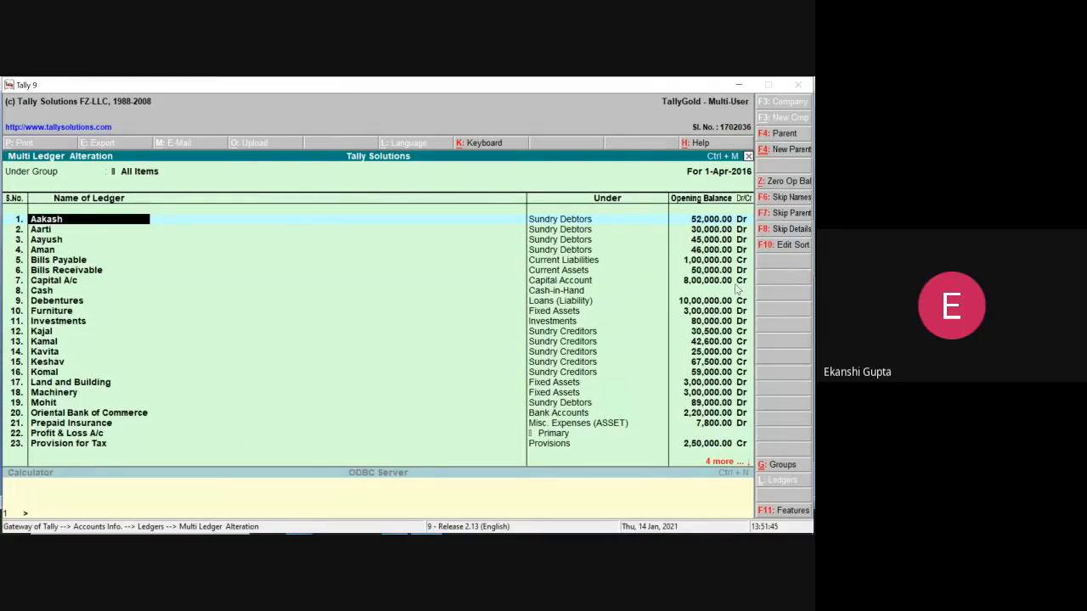
Check the cash in hand amount in Word, then set the Cash ledger's opening balance in Tally to 8,20,000 Dr
key("Down")
key("Down")
key("Down")
key("Down")
key("Down")
key("Down")
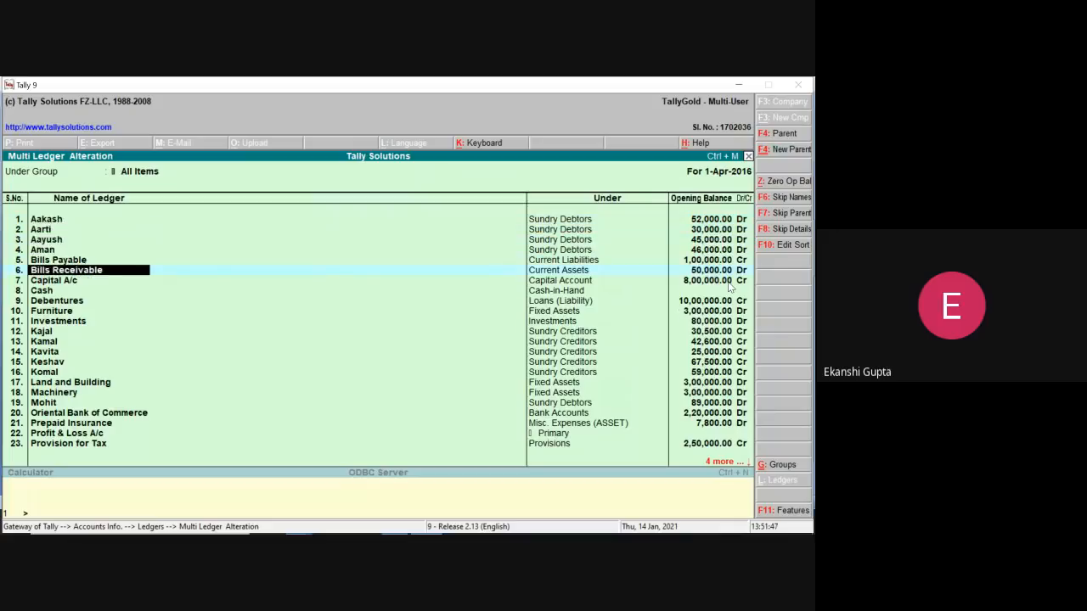
key("Down")
key("Return")
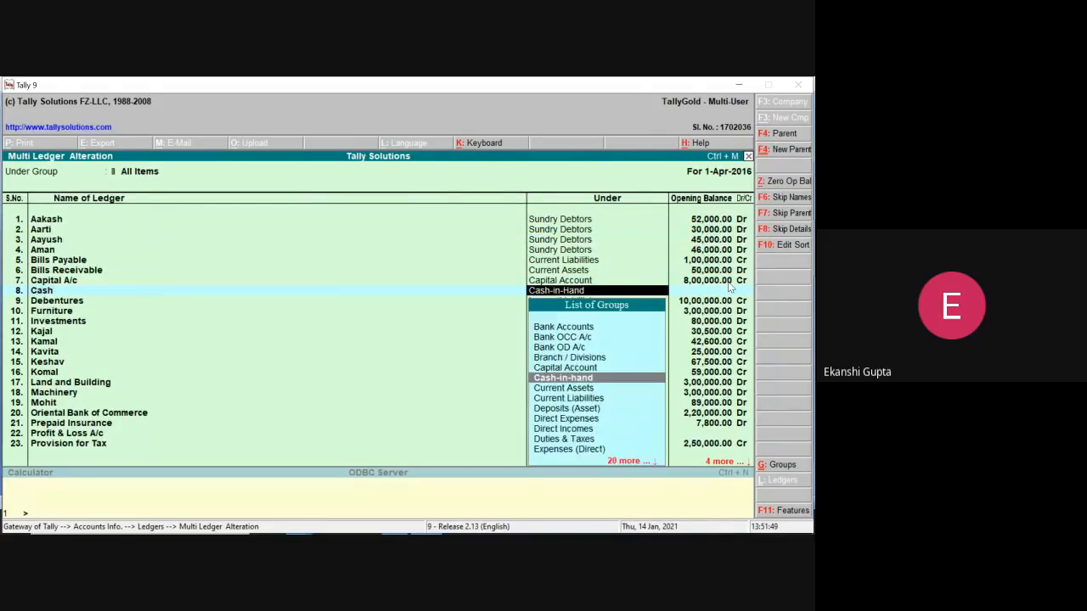
key("Return")
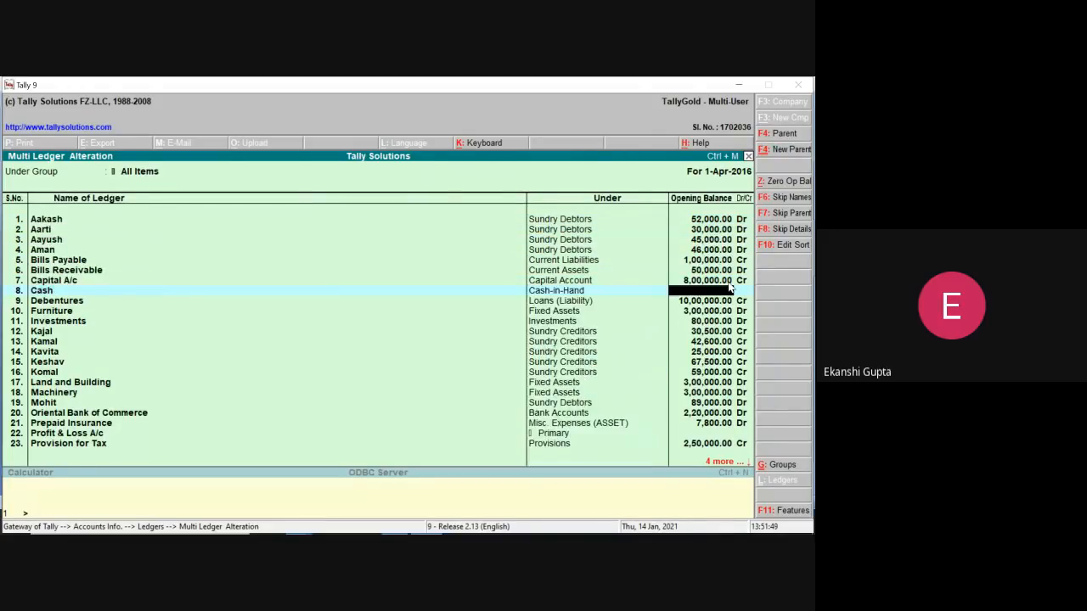
left_click(741, 89)
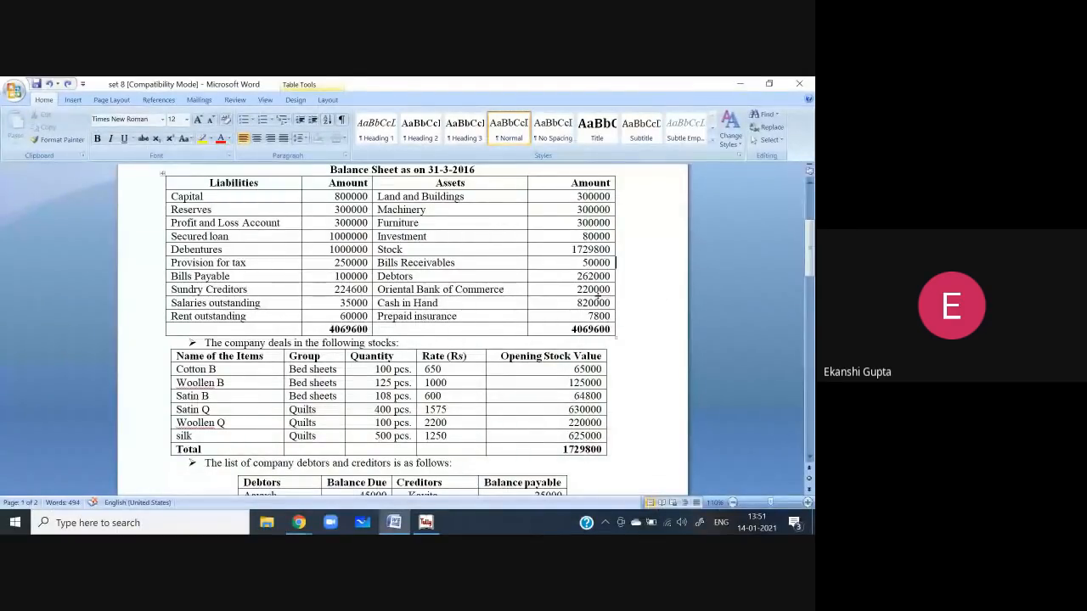
left_click(426, 522)
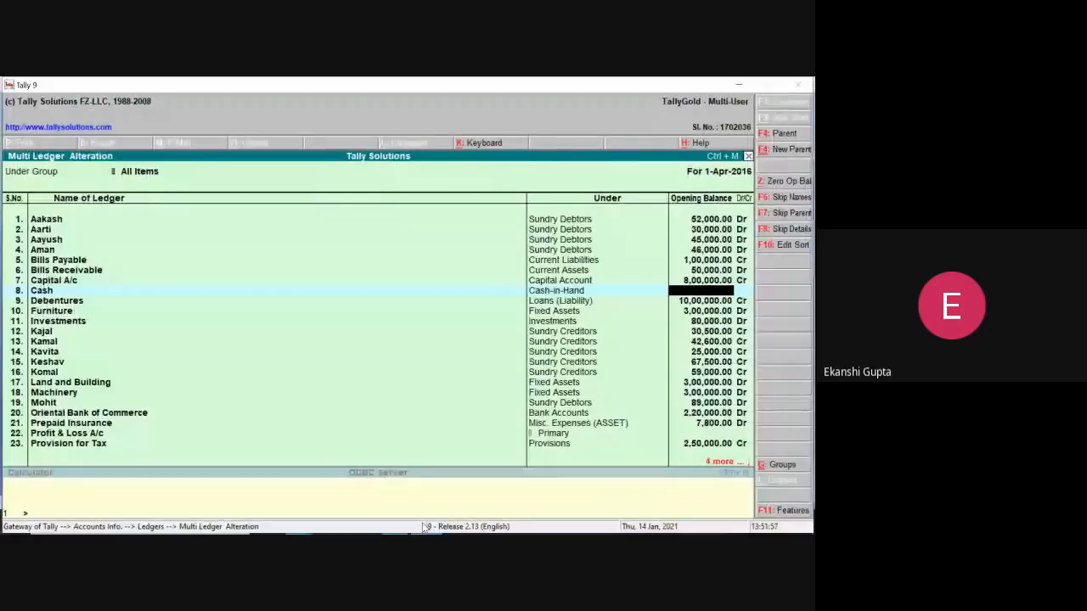
type("8,20,000")
key("Return")
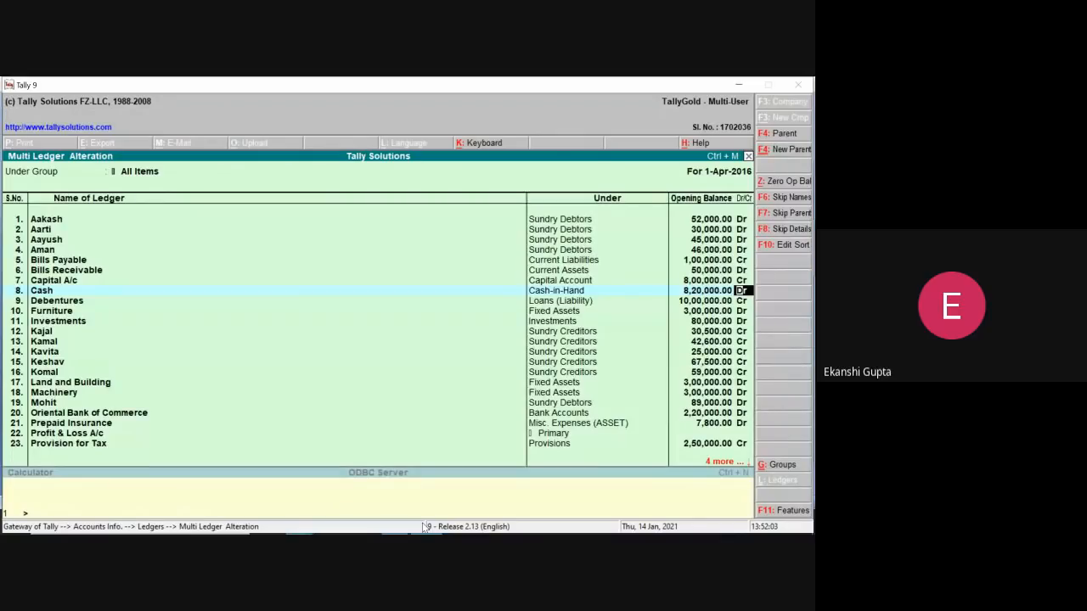
key("Return")
Check the profit and loss amount in Word, then set the Profit & Loss A/c opening balance in Tally to 3,00,000 Cr
key("Down")
key("Down")
key("Down")
key("Down")
key("Down")
key("Down")
key("Down")
key("Down")
key("Down")
key("Down")
key("Down")
key("Down")
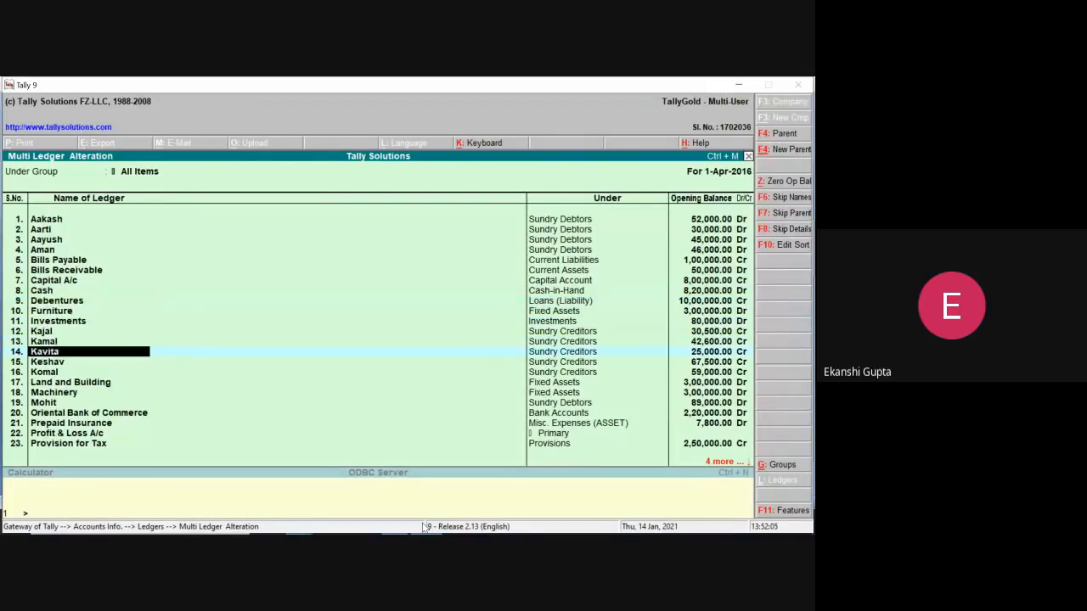
key("Down")
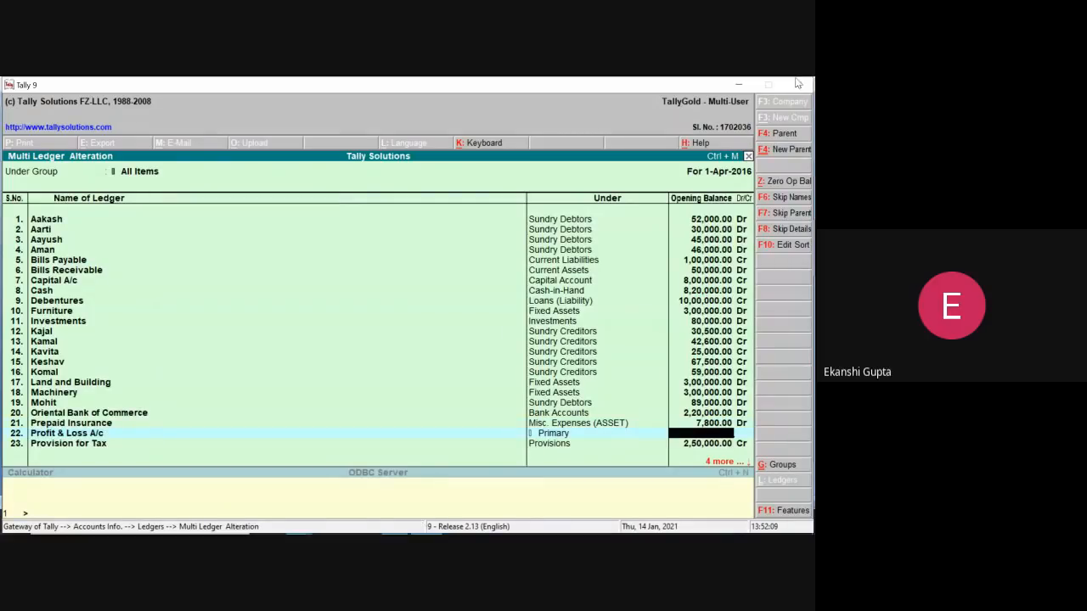
left_click(743, 86)
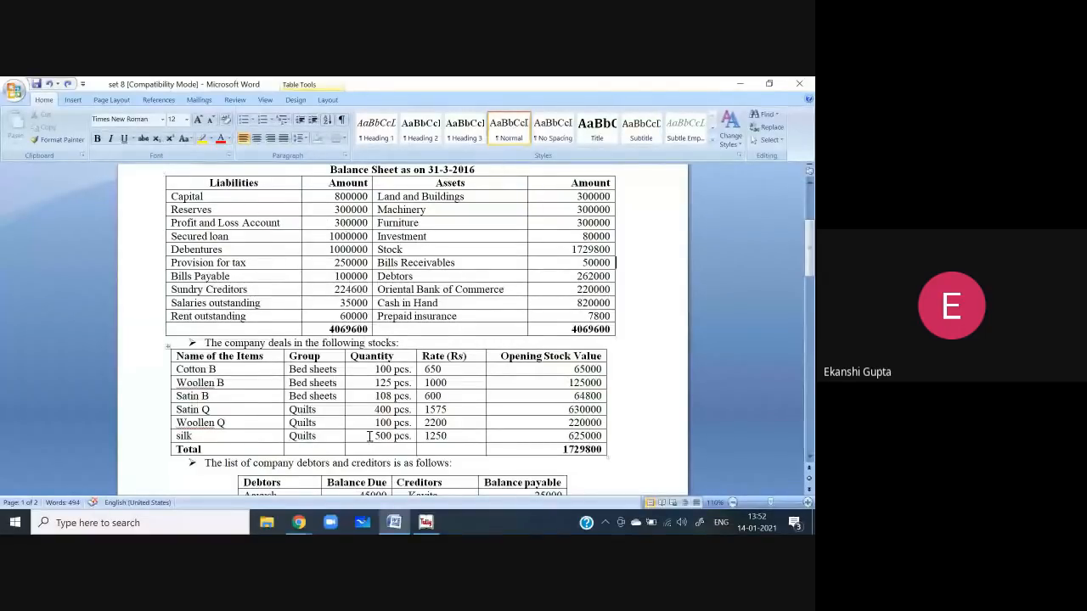
left_click(426, 520)
type("300000")
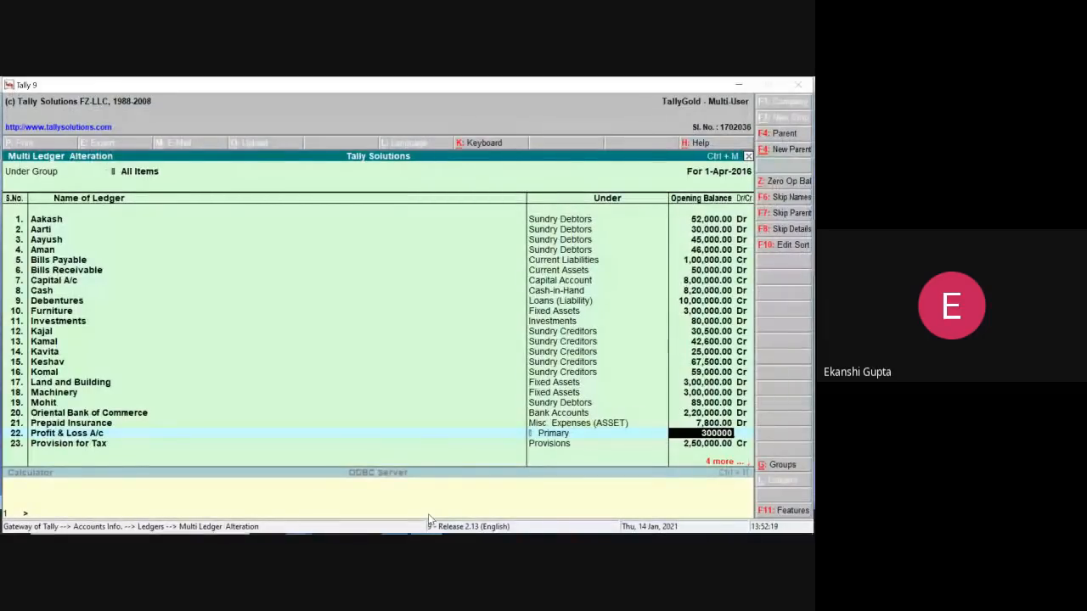
key("Return")
key("Return")
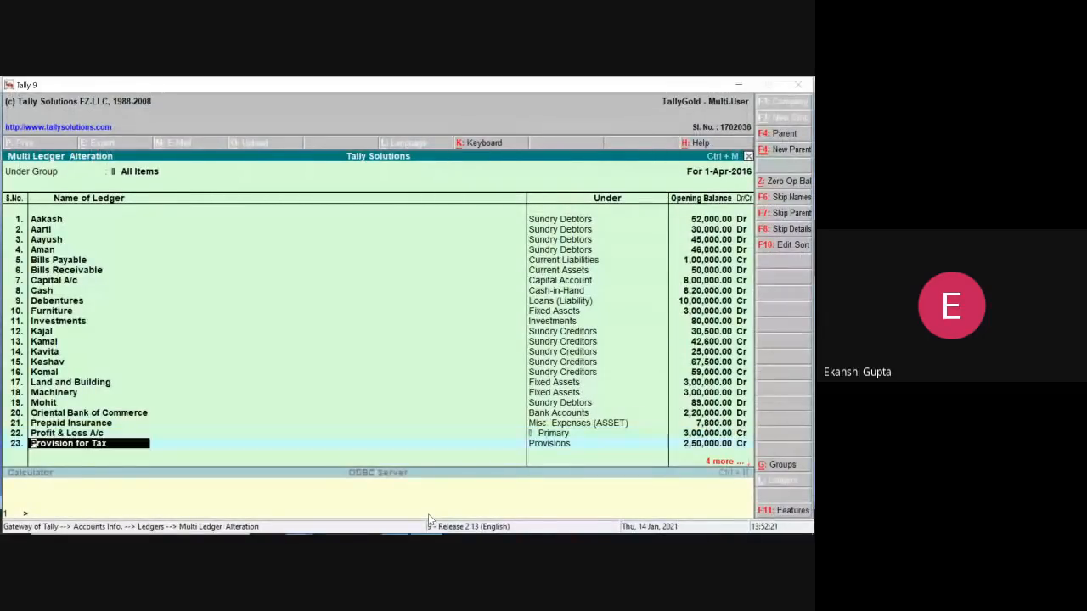
Go through the remaining ledgers, accept the multi-ledger alteration and return to the Gateway of Tally
key("Return")
key("Return")
key("Return")
key("Return")
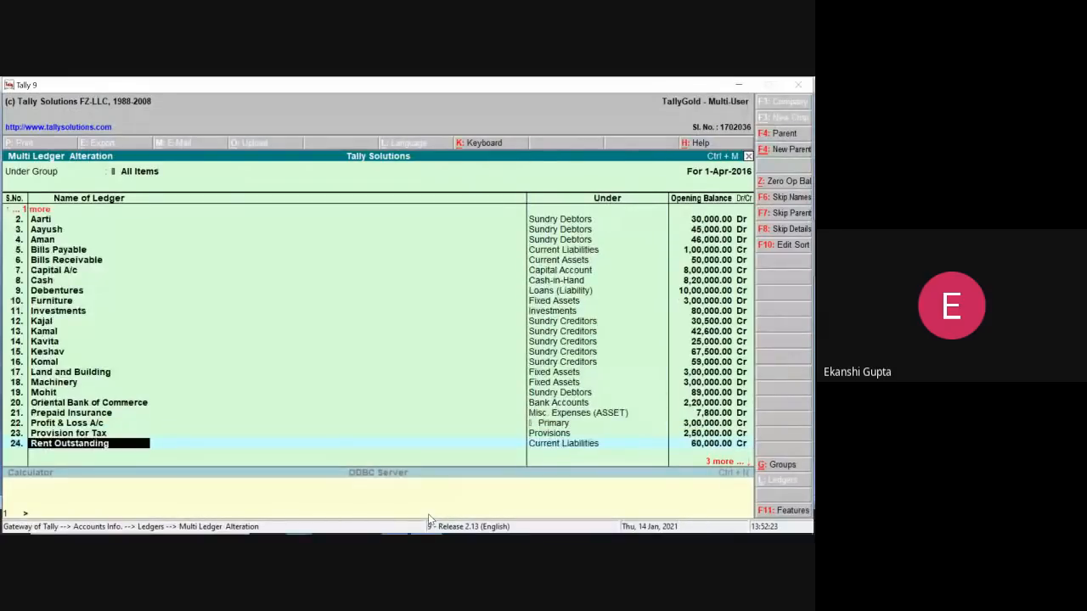
key("Return")
key("Return")
key("Return")
key("Return")
key("Return")
key("Return")
key("Return")
key("Return")
key("Return")
key("Return")
key("Return")
key("Return")
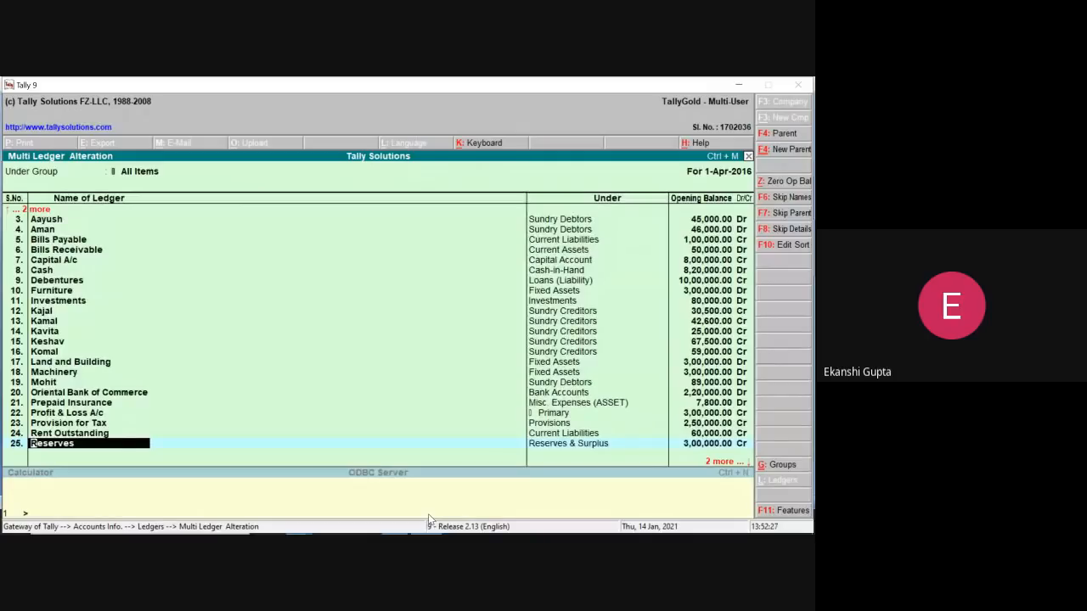
key("Return")
key("Return")
key("Return")
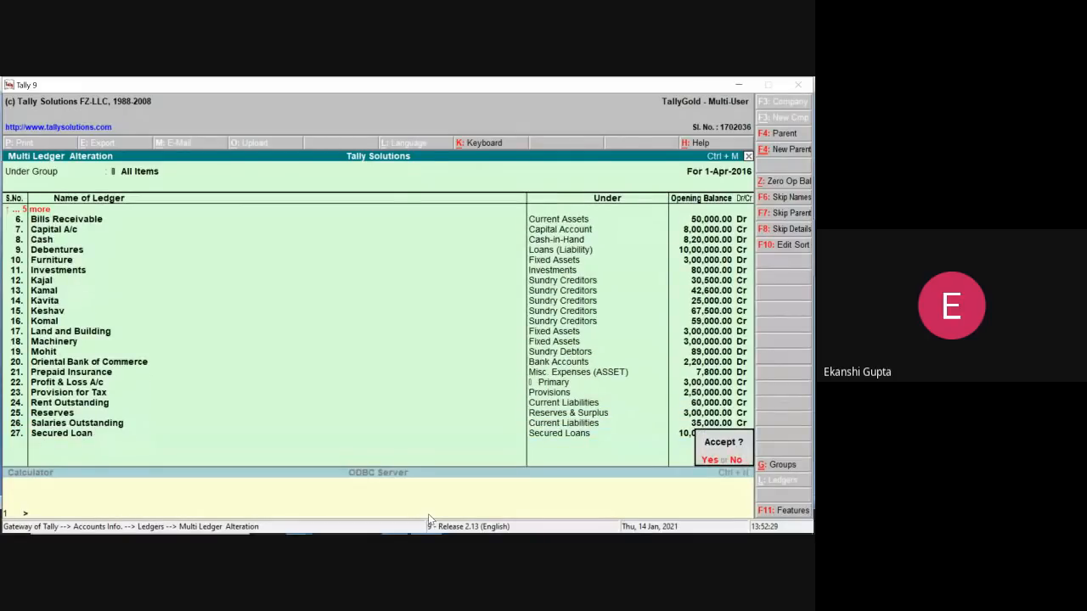
key("Return")
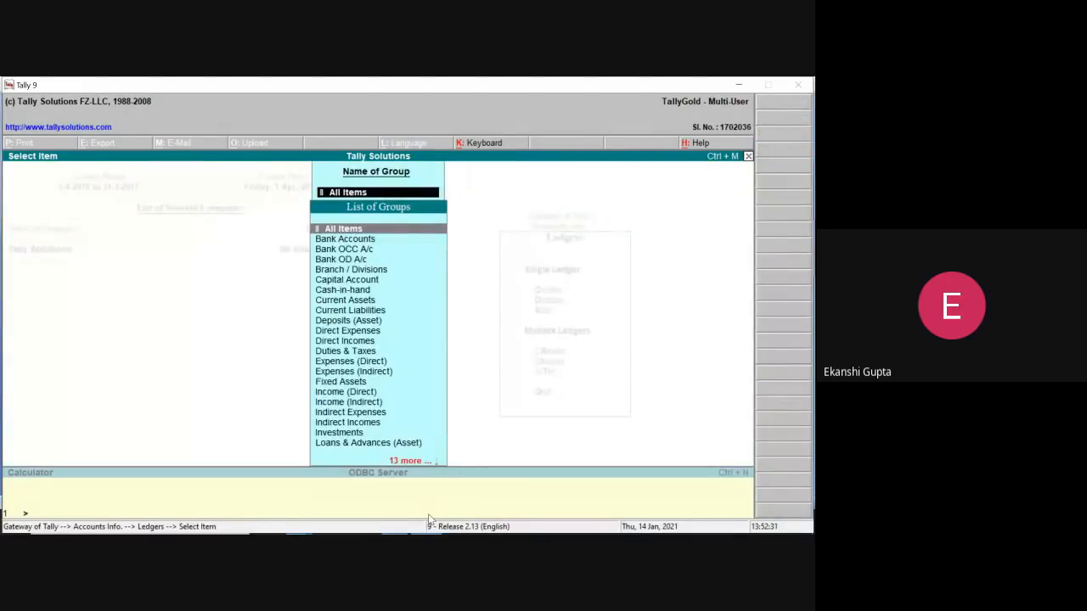
key("Escape")
key("Escape")
key("Escape")
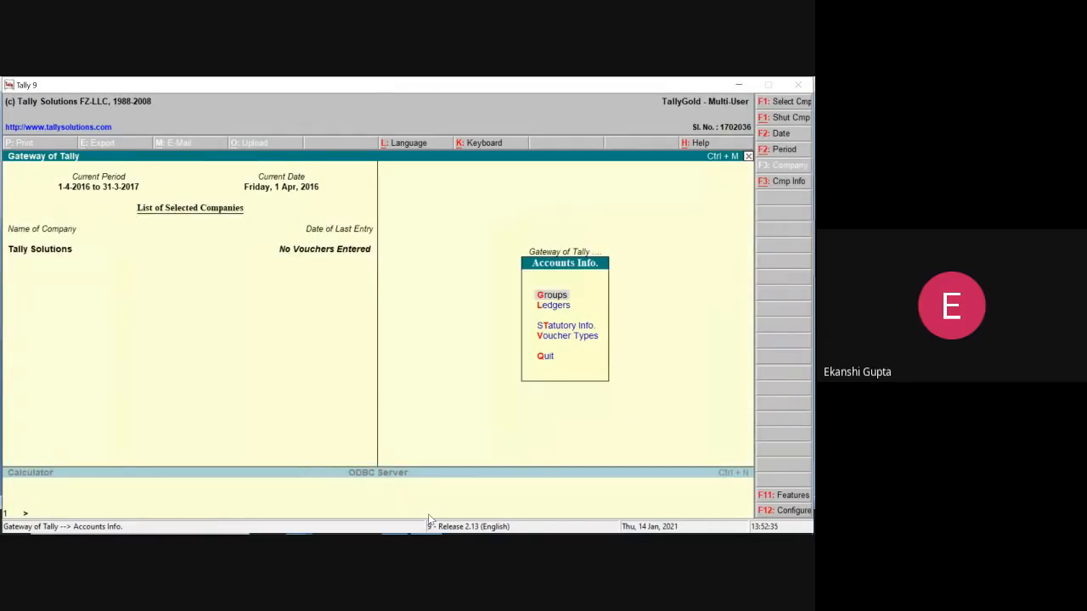
key("Escape")
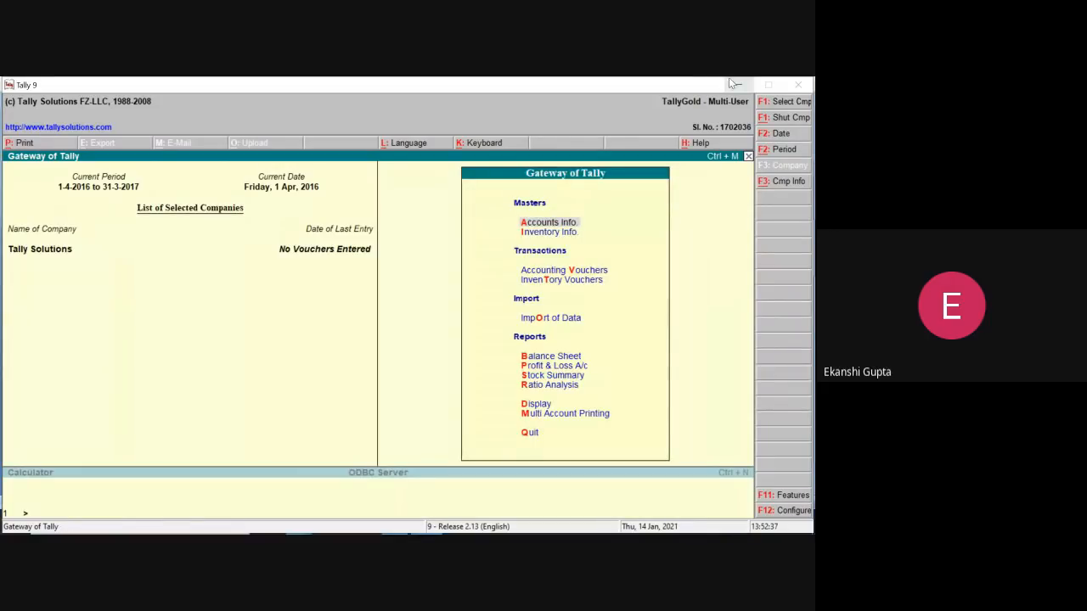
Review the stock table in Word, then create a simple unit of measure in Tally with symbol pcs, formal name Pieces and 0 decimal places
left_click(739, 85)
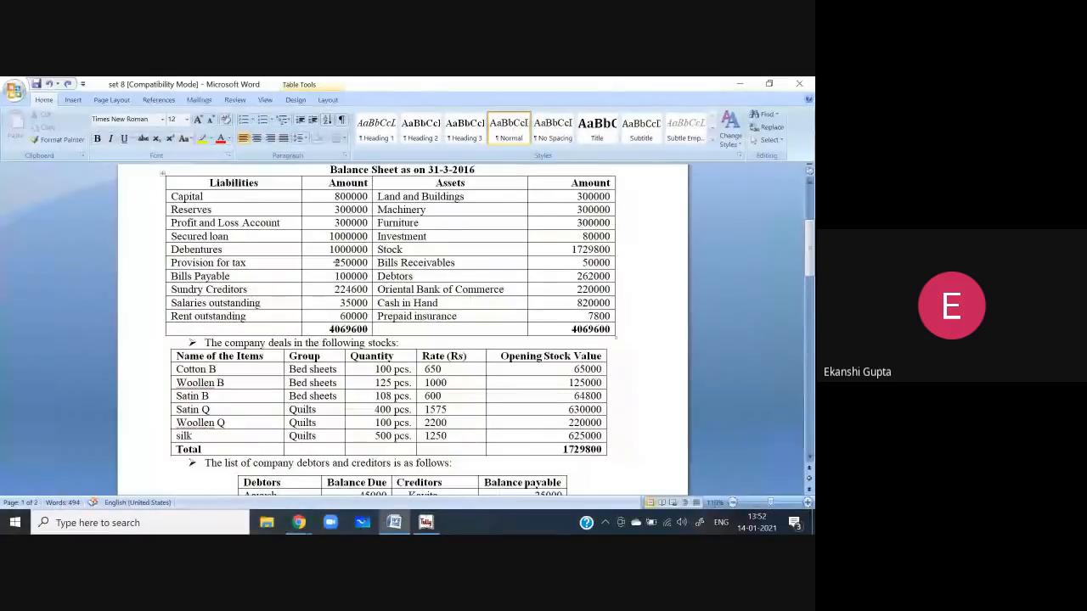
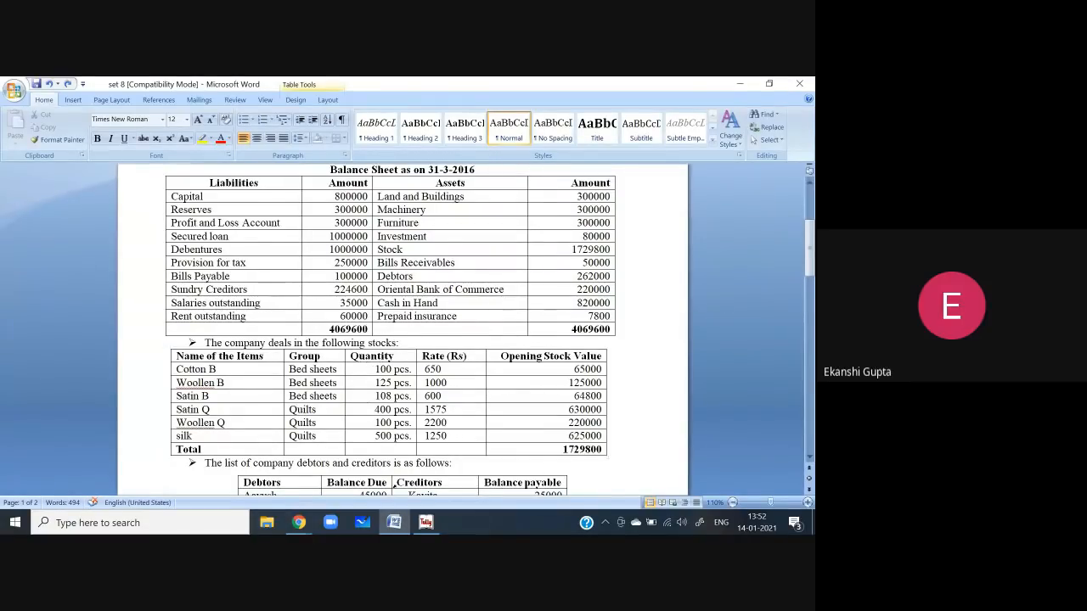
left_click(422, 521)
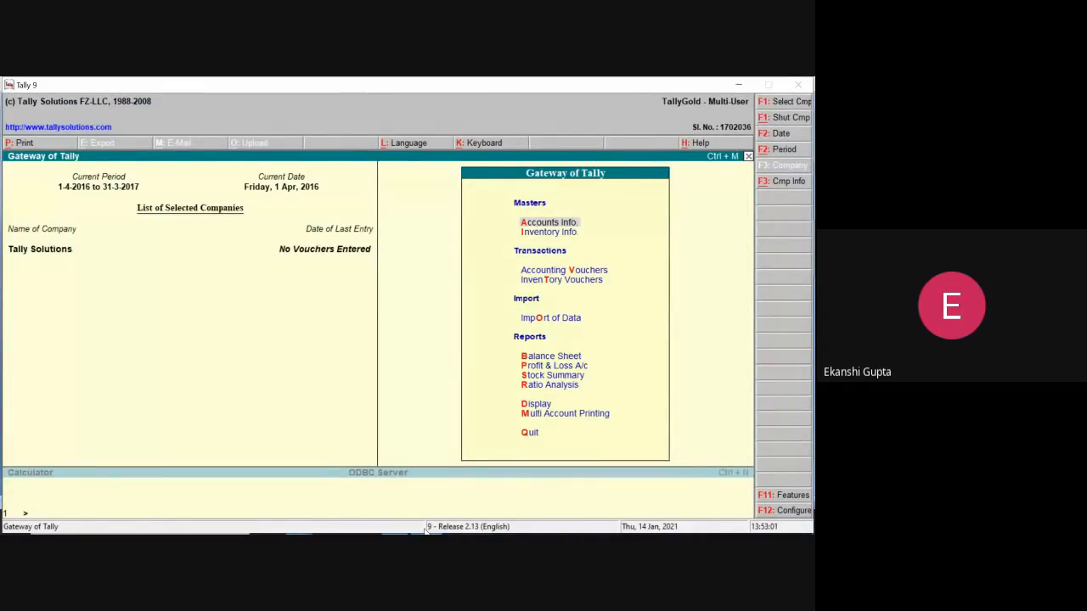
key("Down")
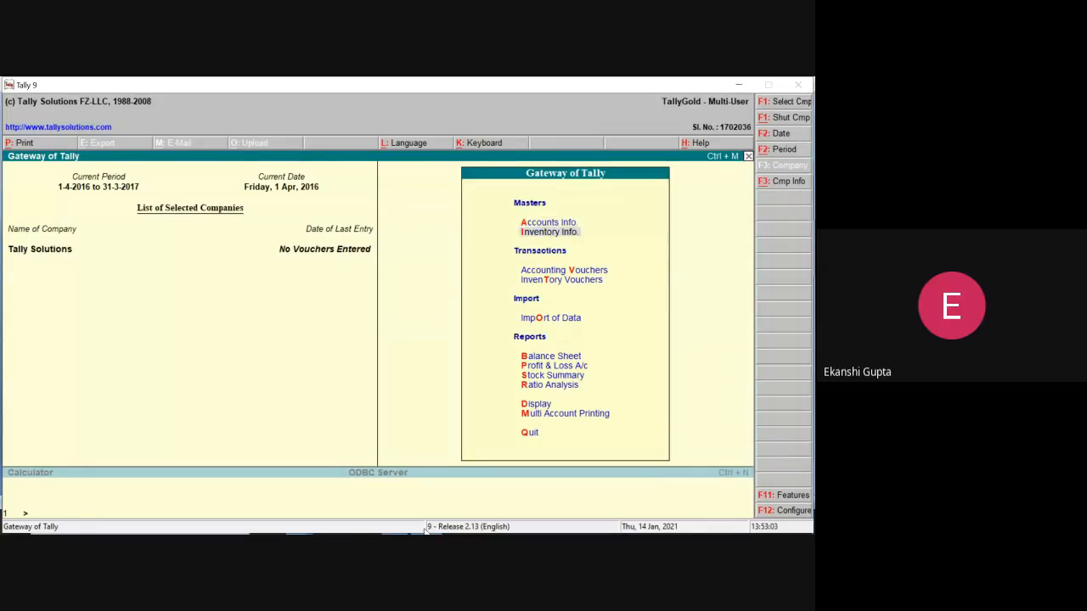
key("Return")
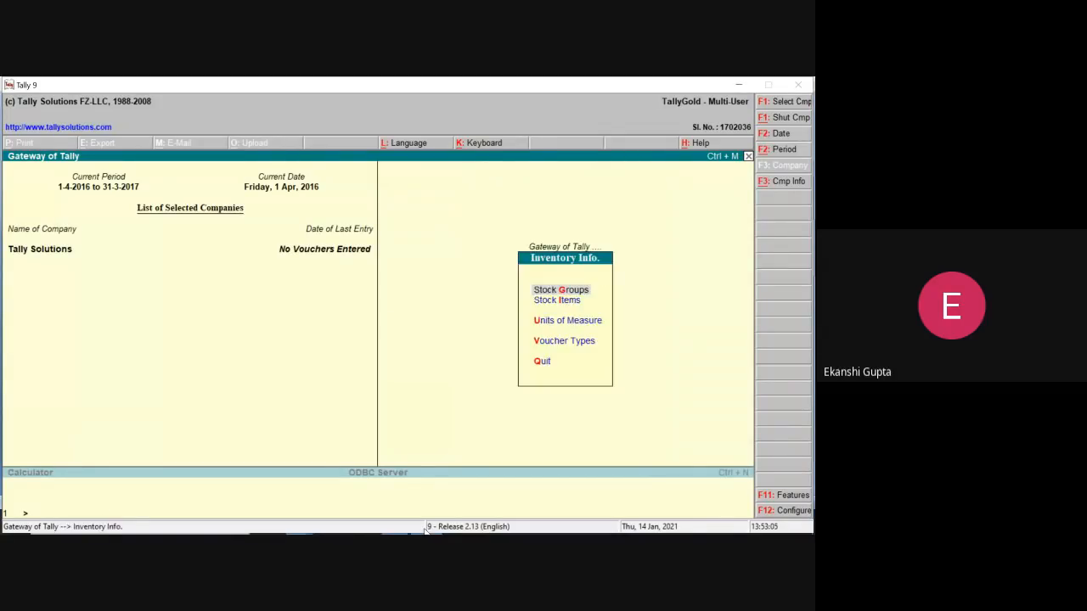
key("Down")
key("Down")
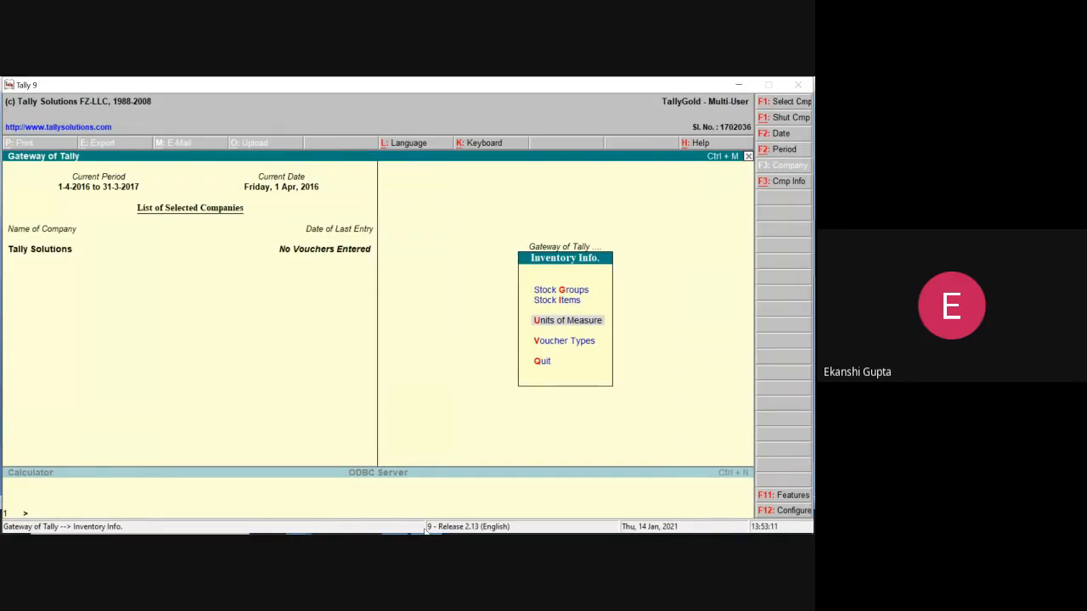
key("Return")
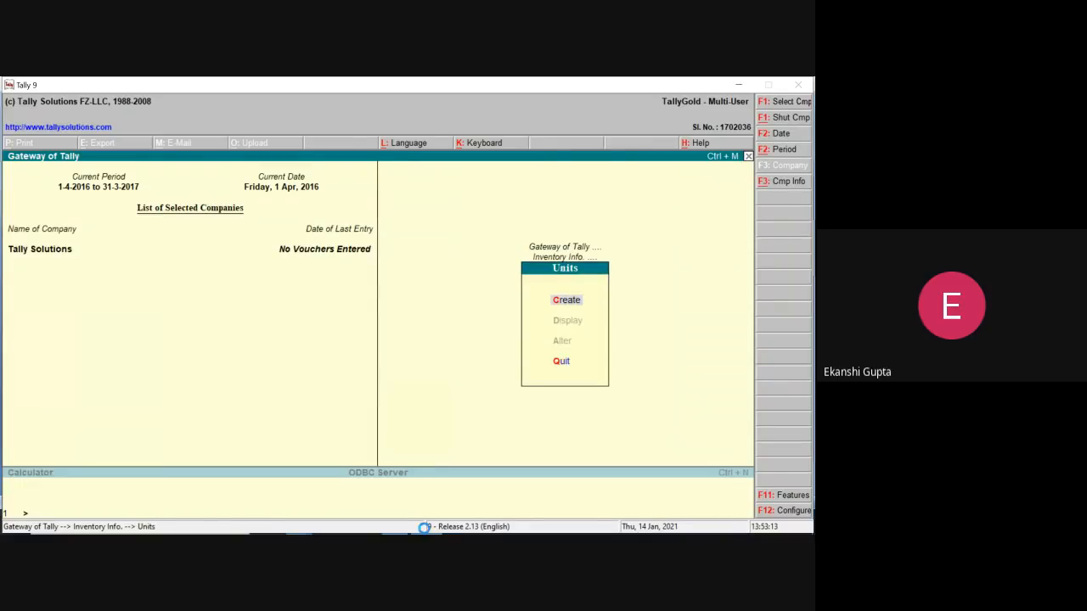
key("Return")
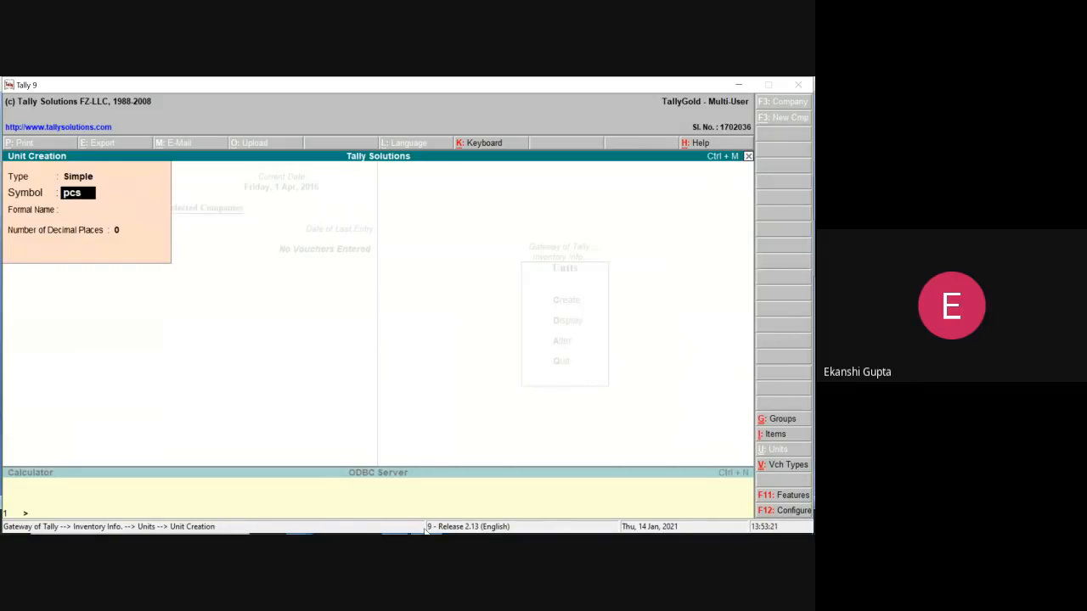
key("Return")
type("Pieces")
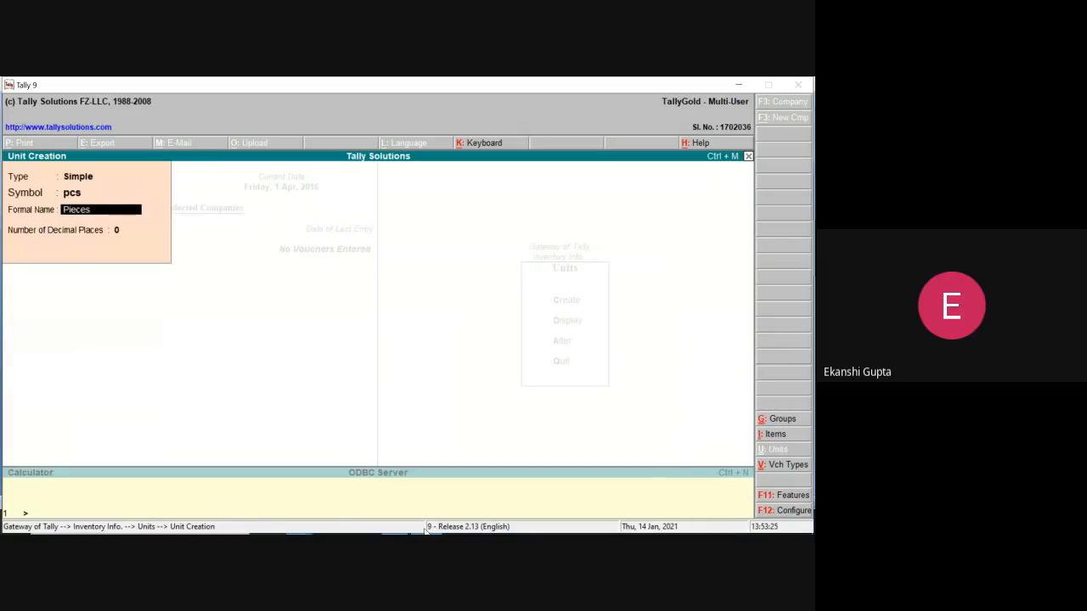
key("Return")
key("Return")
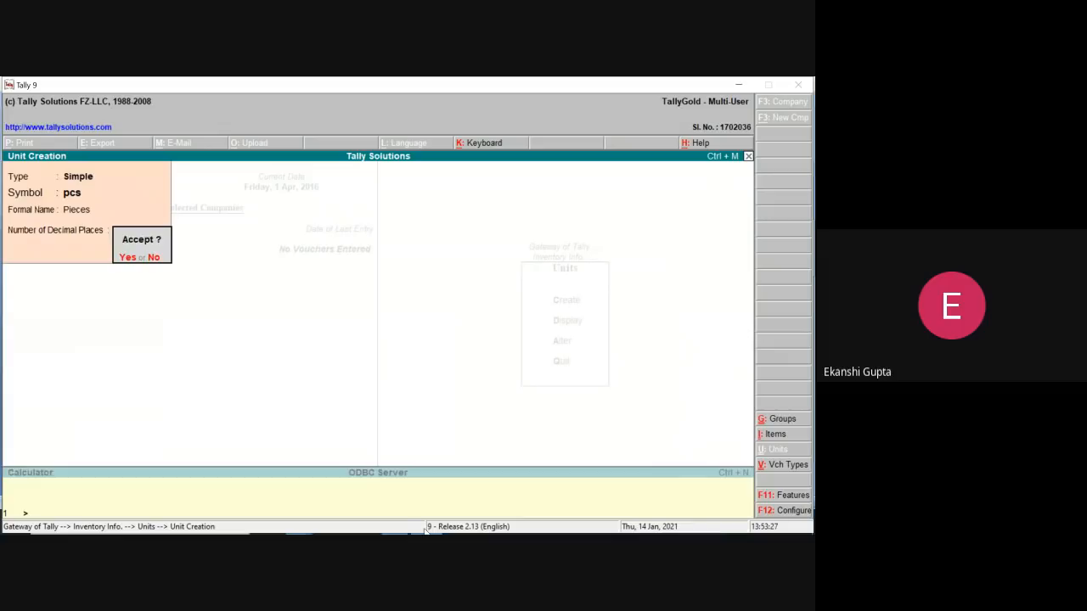
key("Return")
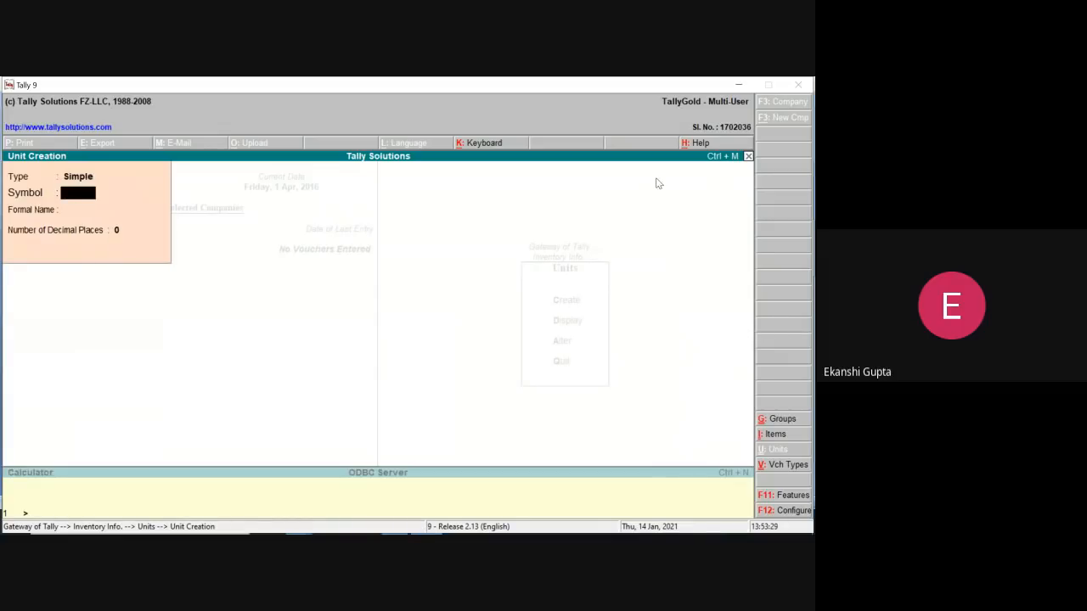
key("Escape")
key("y")
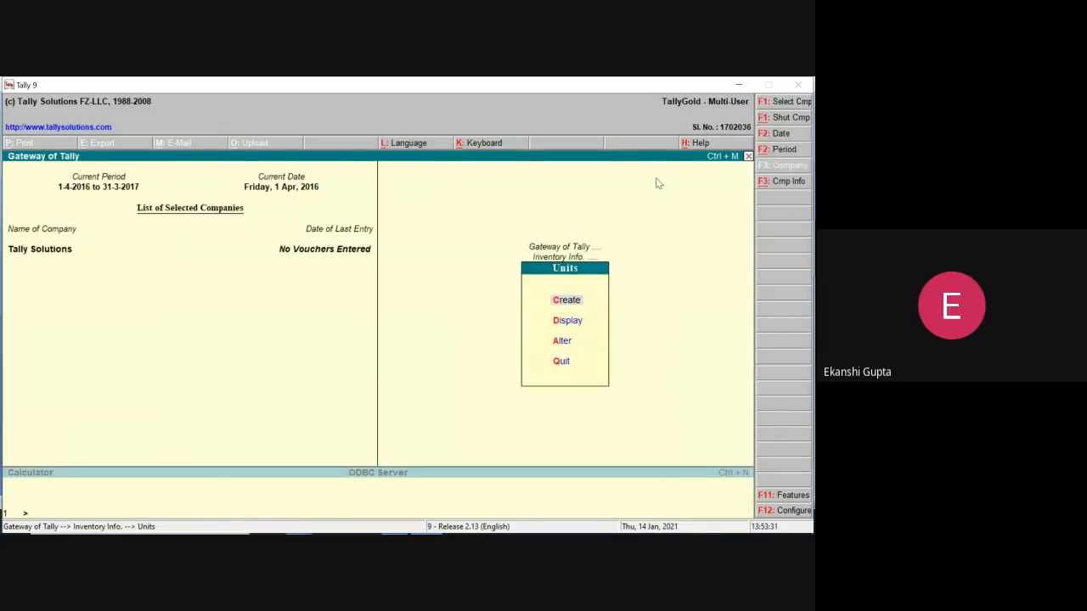
Start creating multiple stock groups under All Items in Tally, then check the group names in Word's stock table and return to Tally
key("Escape")
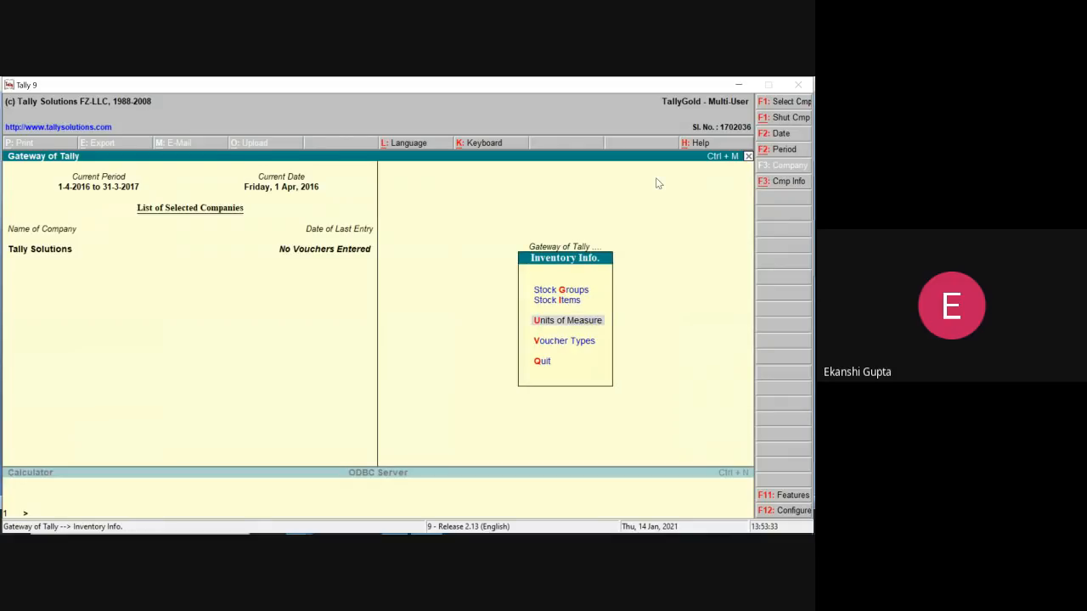
key("Up")
key("Up")
key("Return")
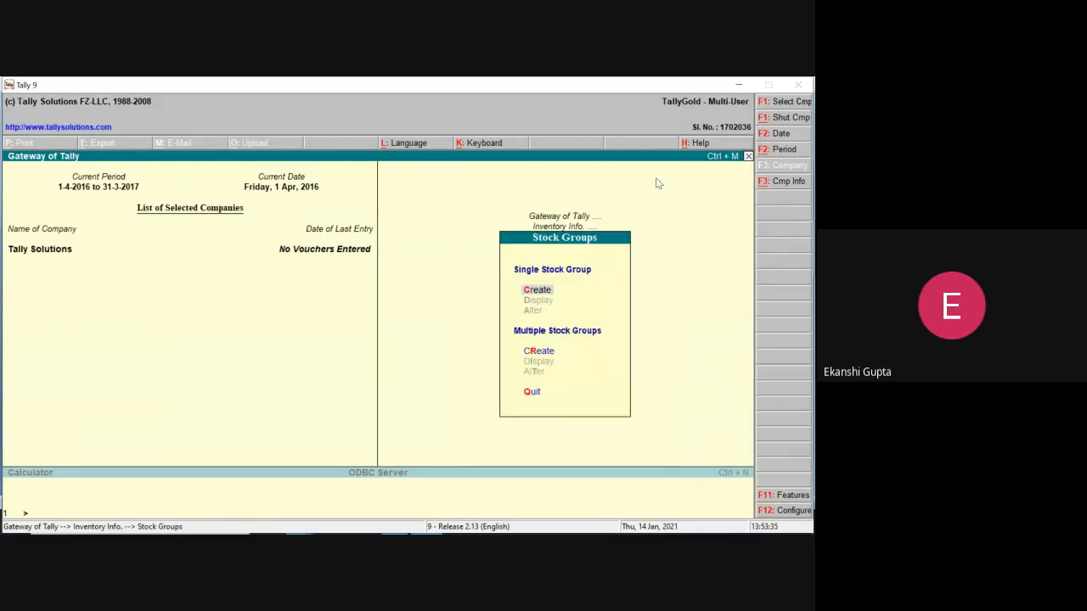
key("Down")
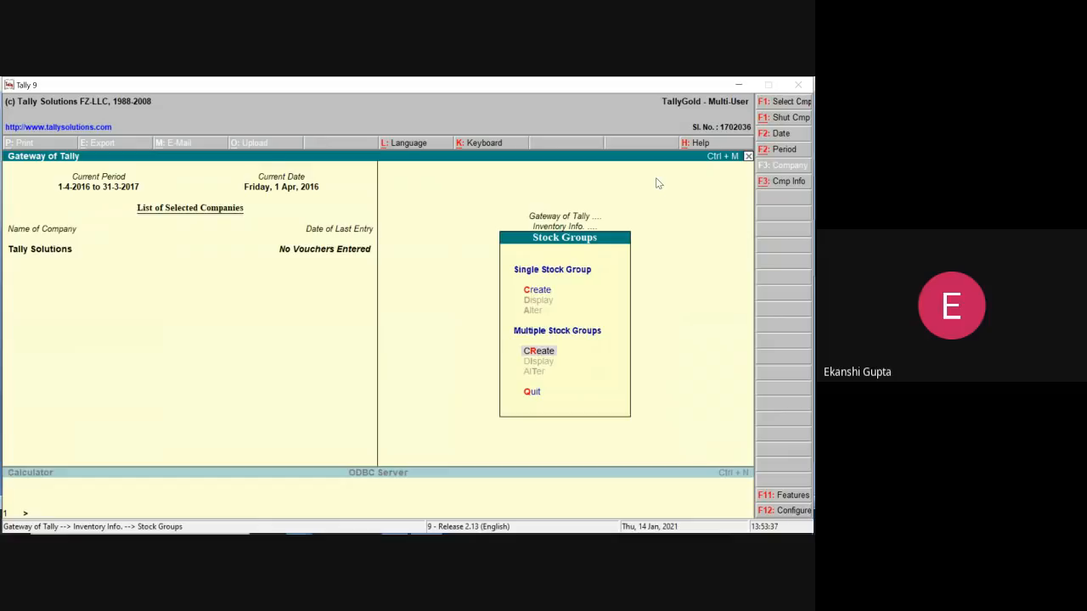
key("Return")
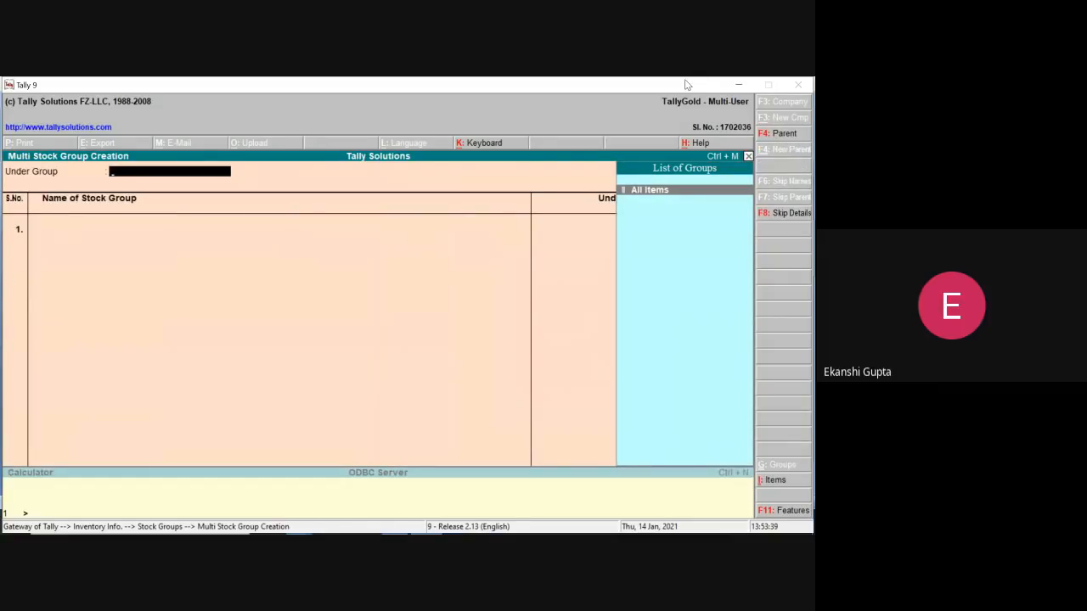
key("Return")
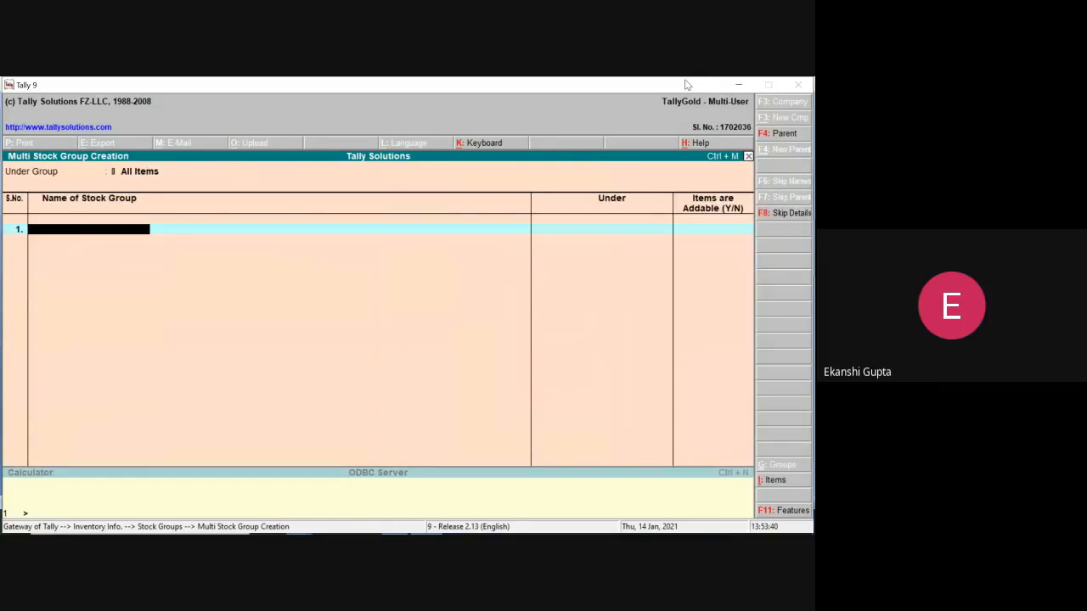
left_click(738, 85)
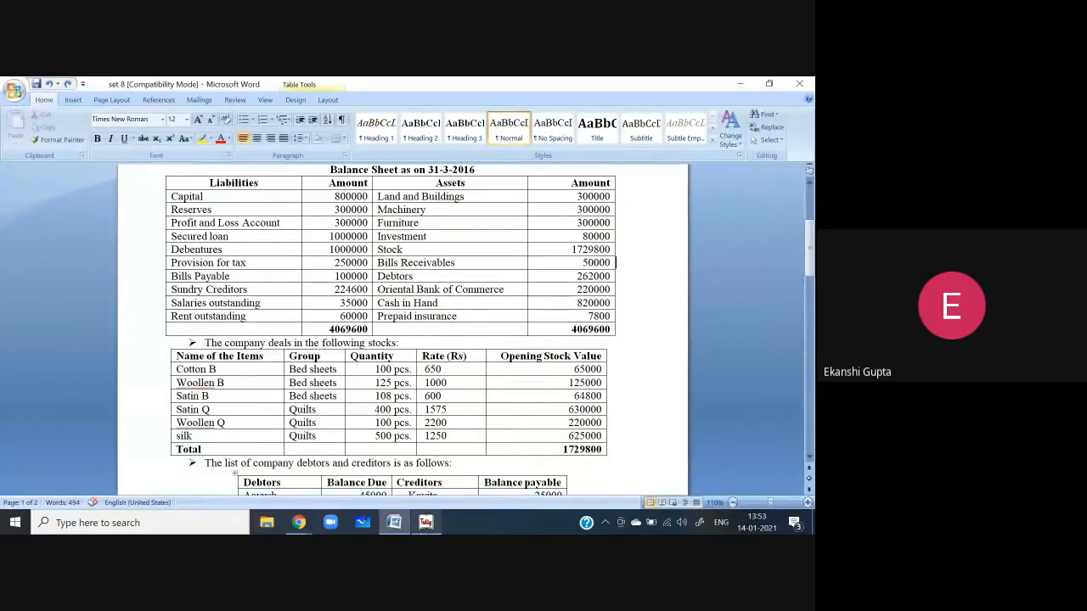
left_click(425, 522)
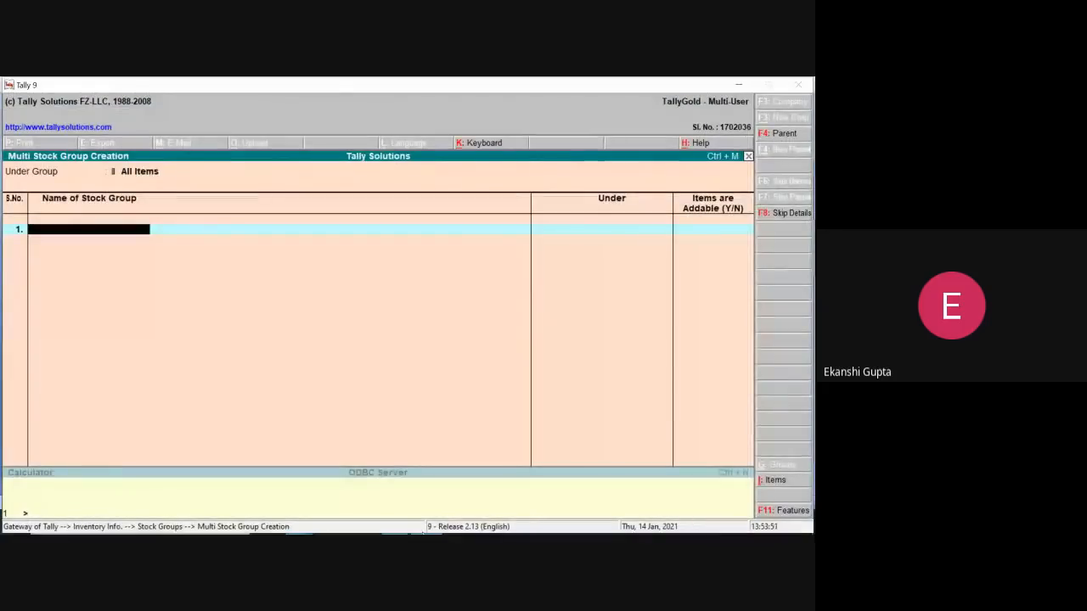
Create the stock groups Bed Sheets and Quilts under Primary with items not addable, accept them and return to Inventory Info
type("Bed Sheets")
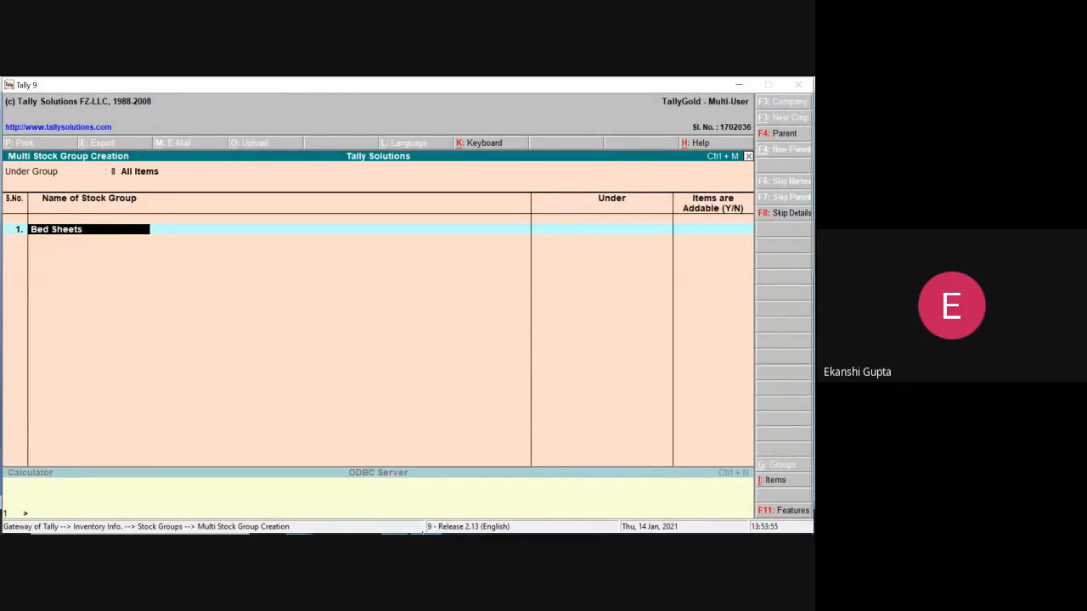
key("Return")
key("Return")
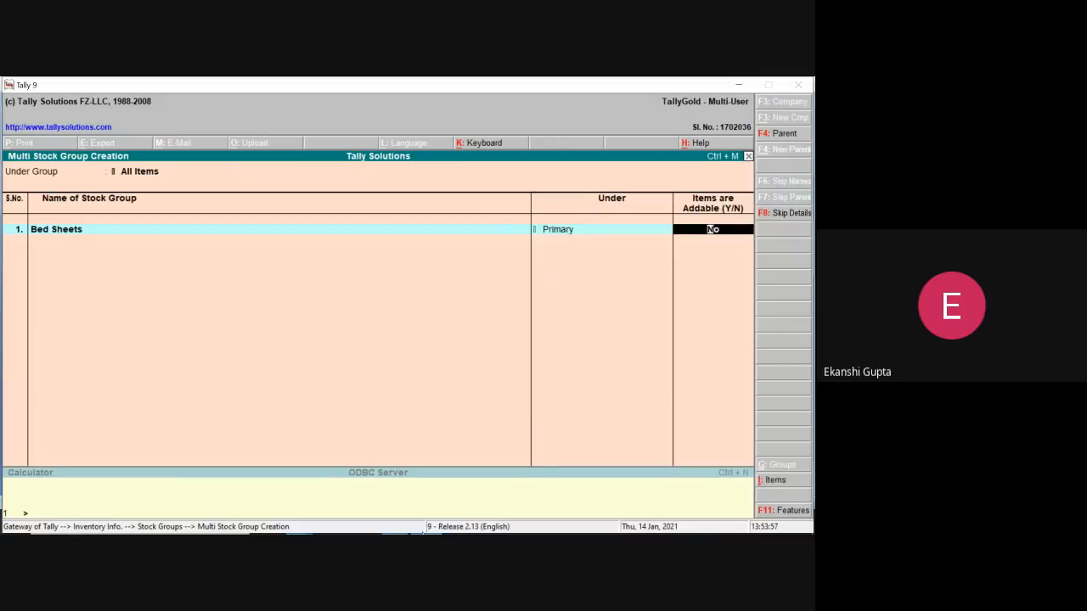
key("Return")
type("Quilt")
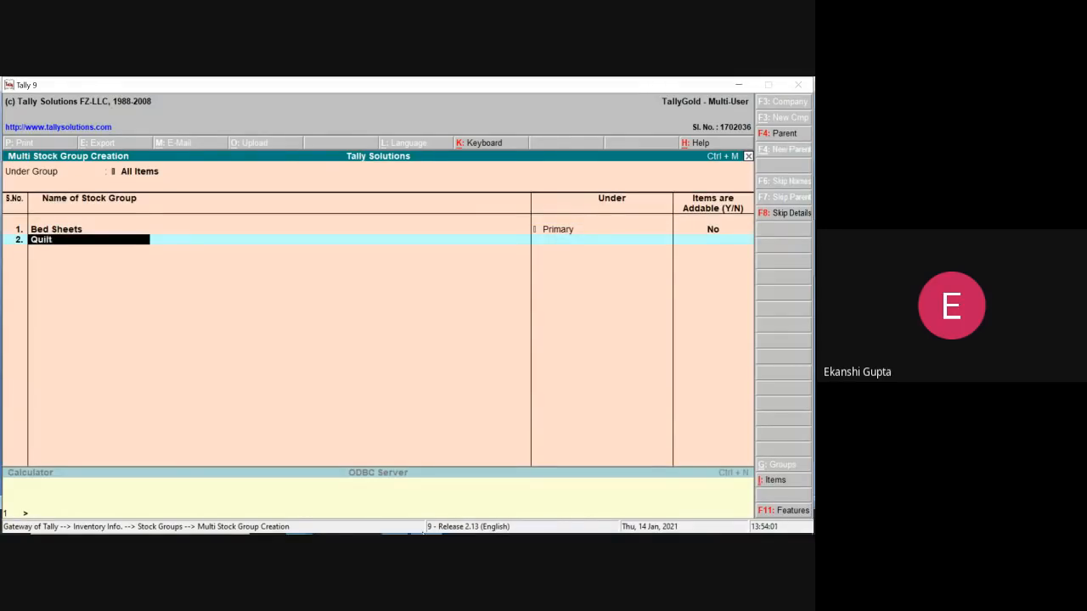
type("s")
key("Return")
key("Return")
key("Return")
key("Return")
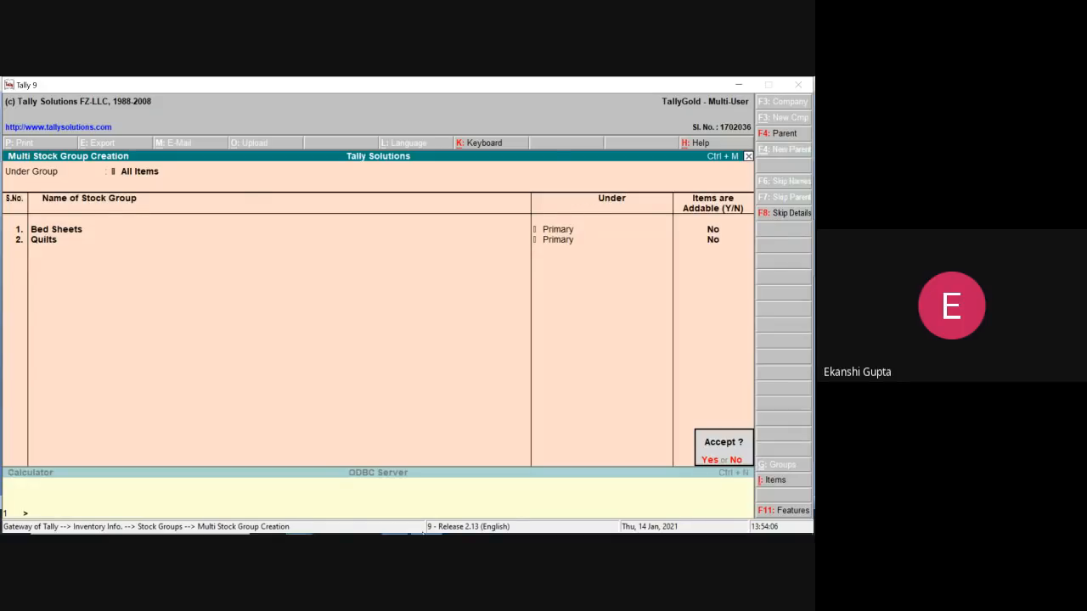
key("Return")
key("Escape")
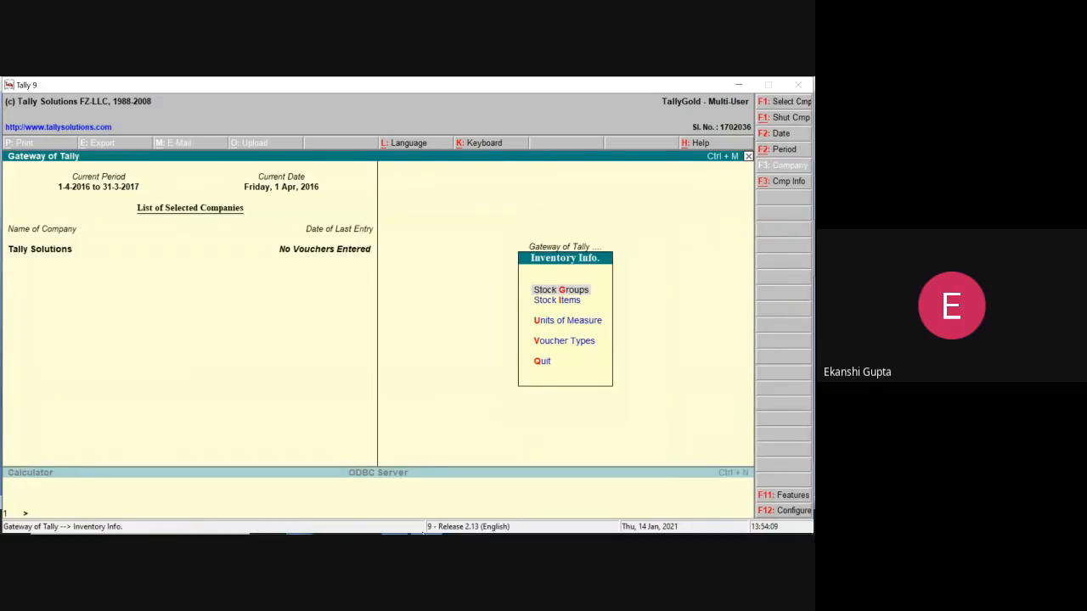
Start creating multiple stock items under All Items in Tally, then check the item names in Word and return to Tally
key("Down")
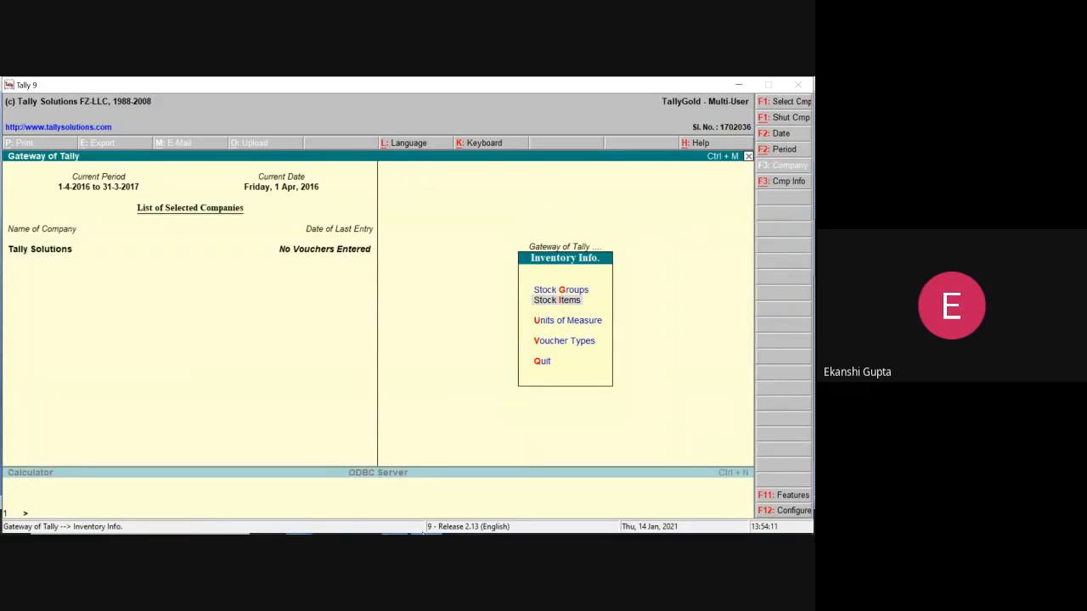
key("Return")
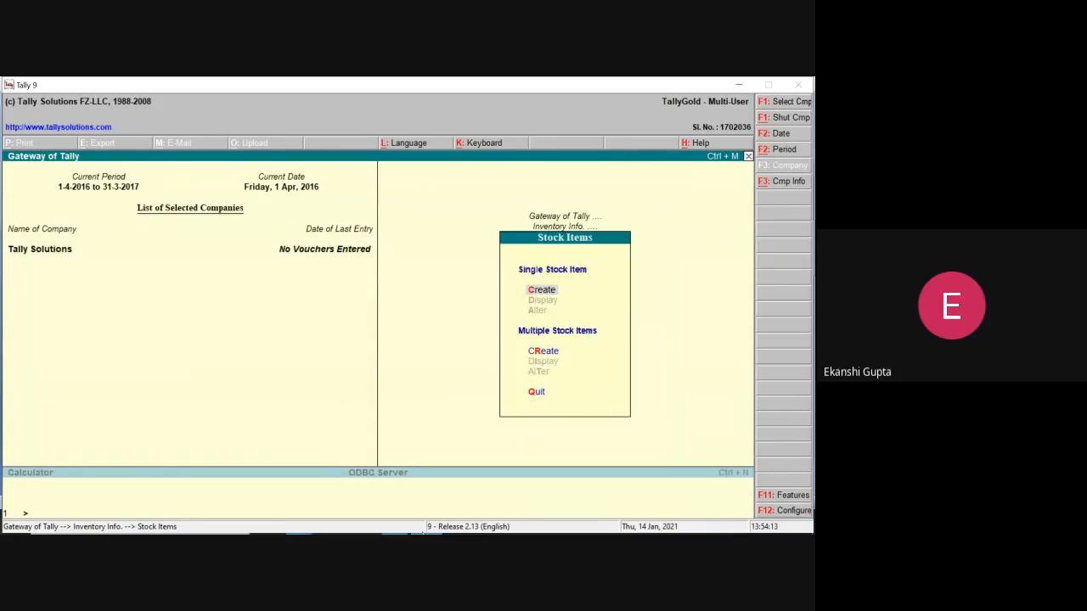
key("Down")
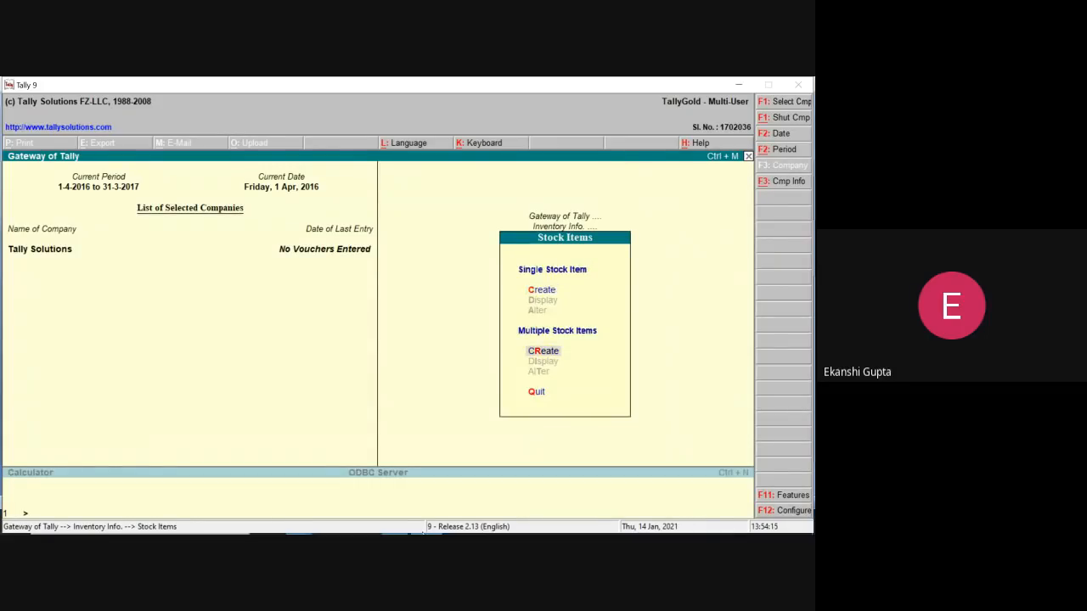
key("Return")
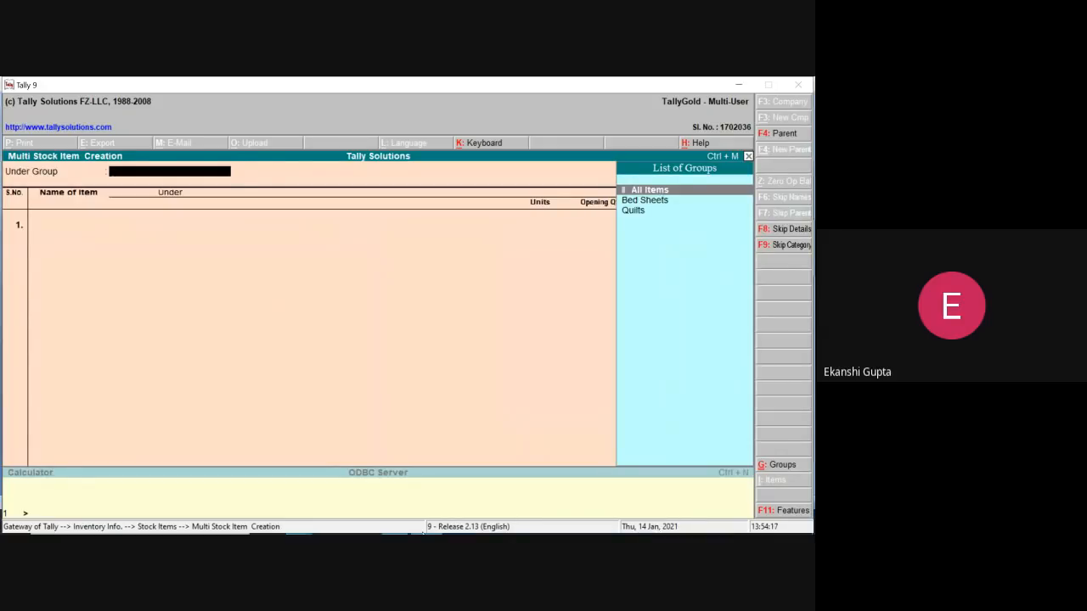
key("Return")
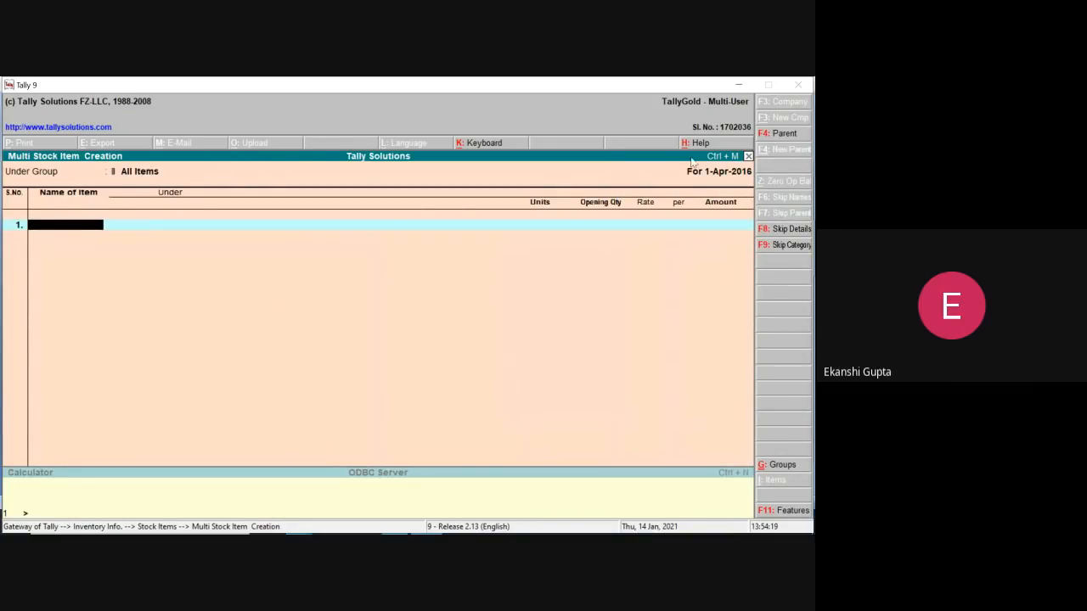
left_click(737, 85)
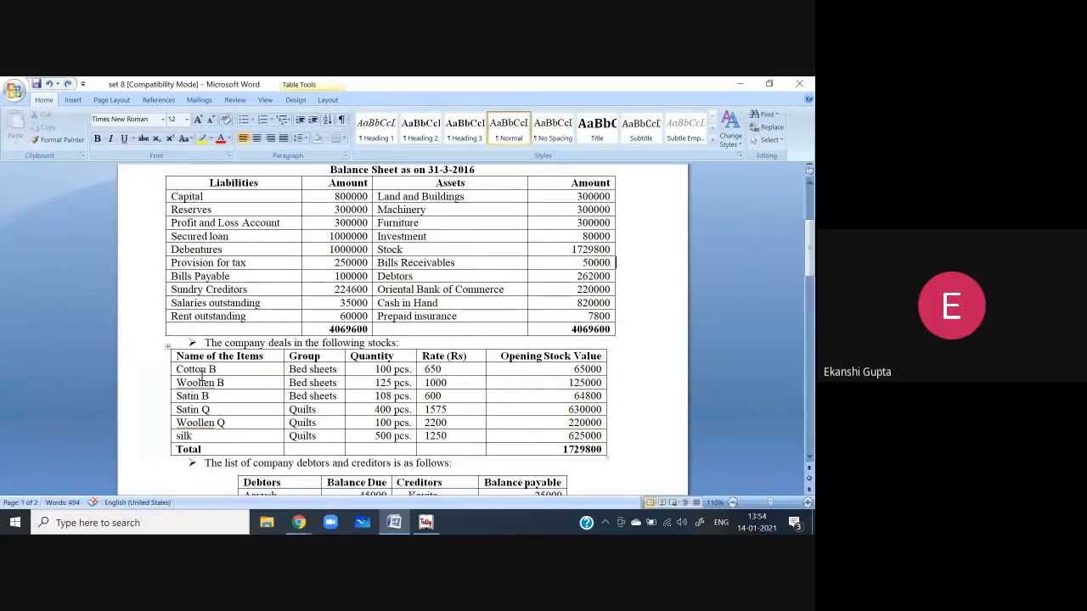
left_click(428, 524)
Add the stock item Cotton B under the Bed Sheets group with pcs as its unit
type("Cotton")
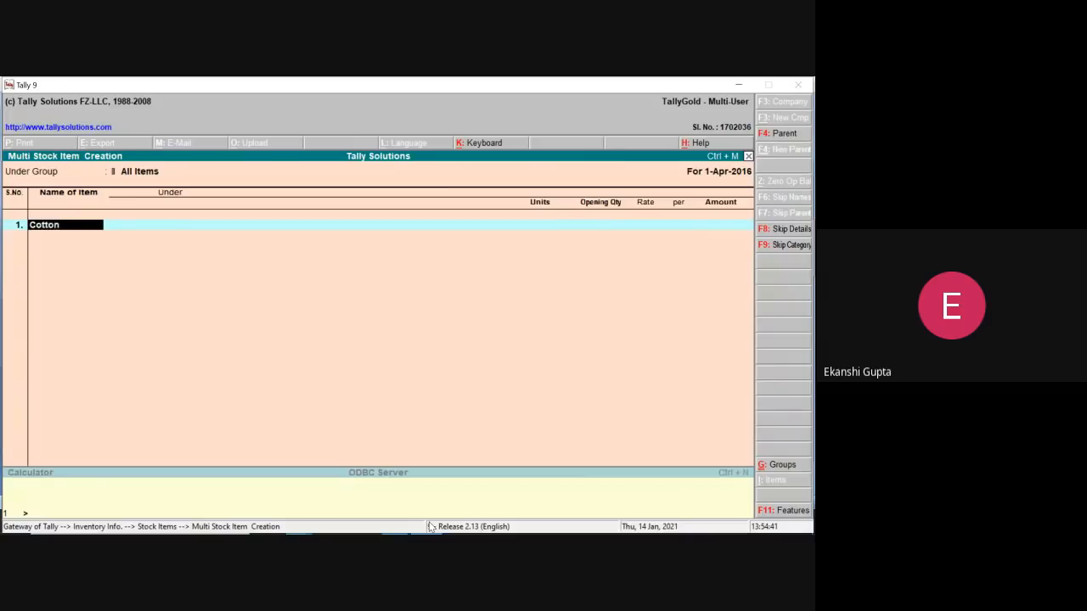
type(" B")
key("Return")
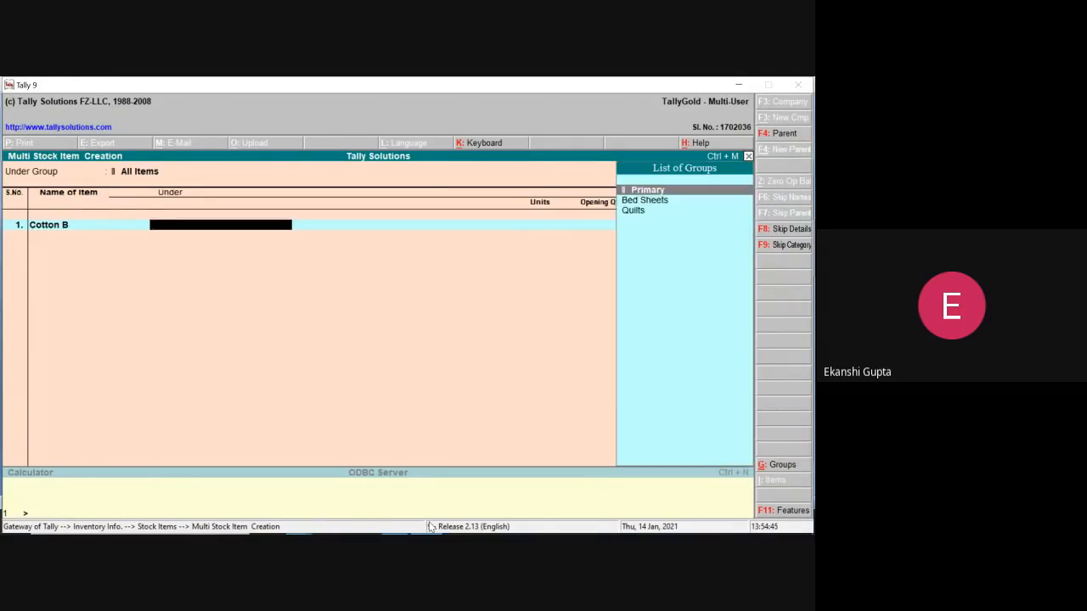
key("Down")
key("Return")
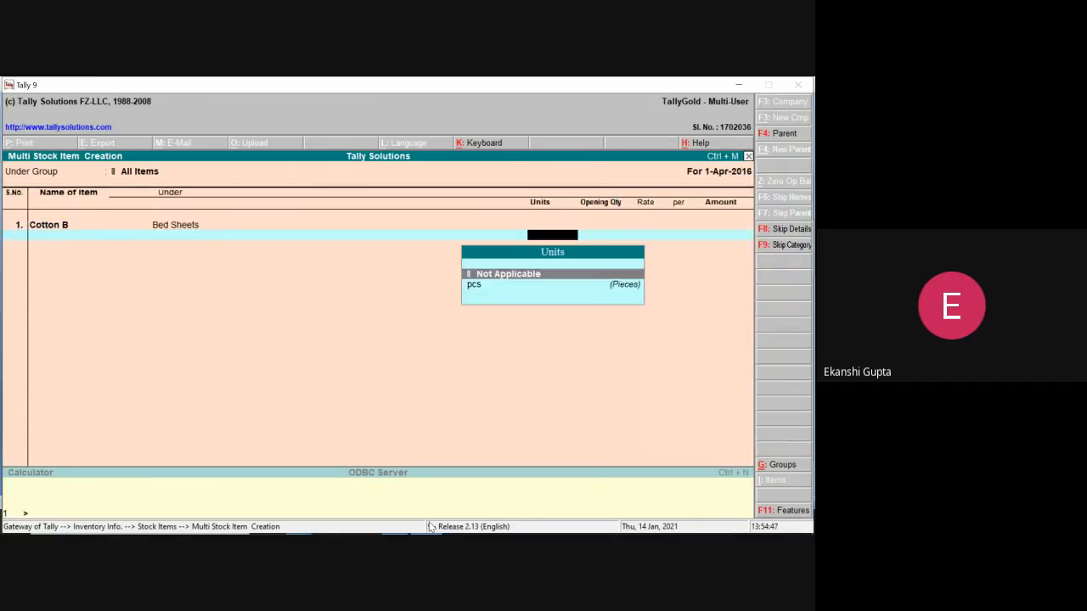
key("Down")
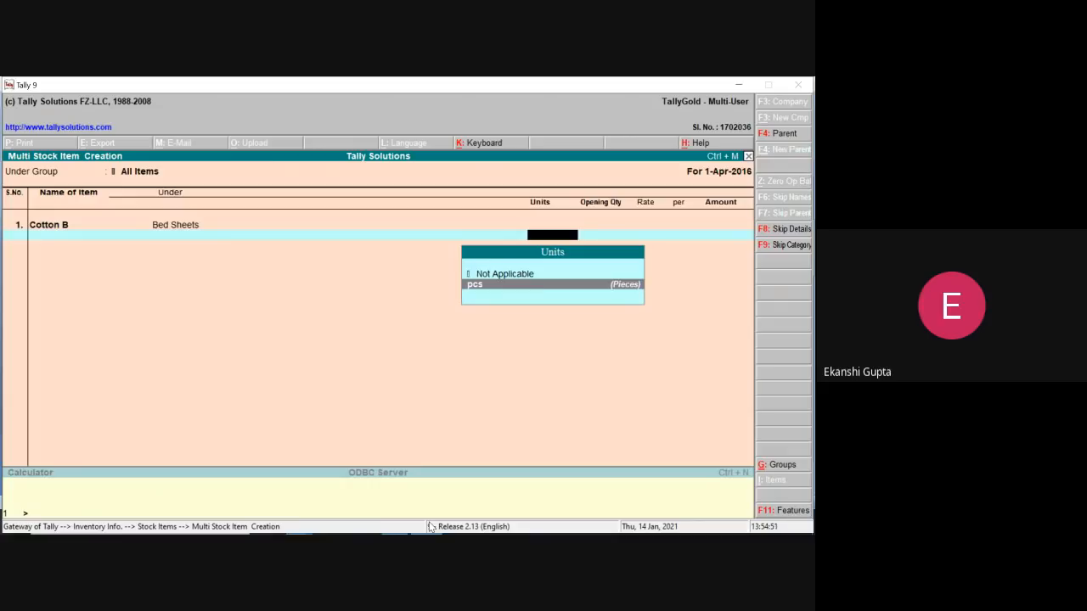
key("Return")
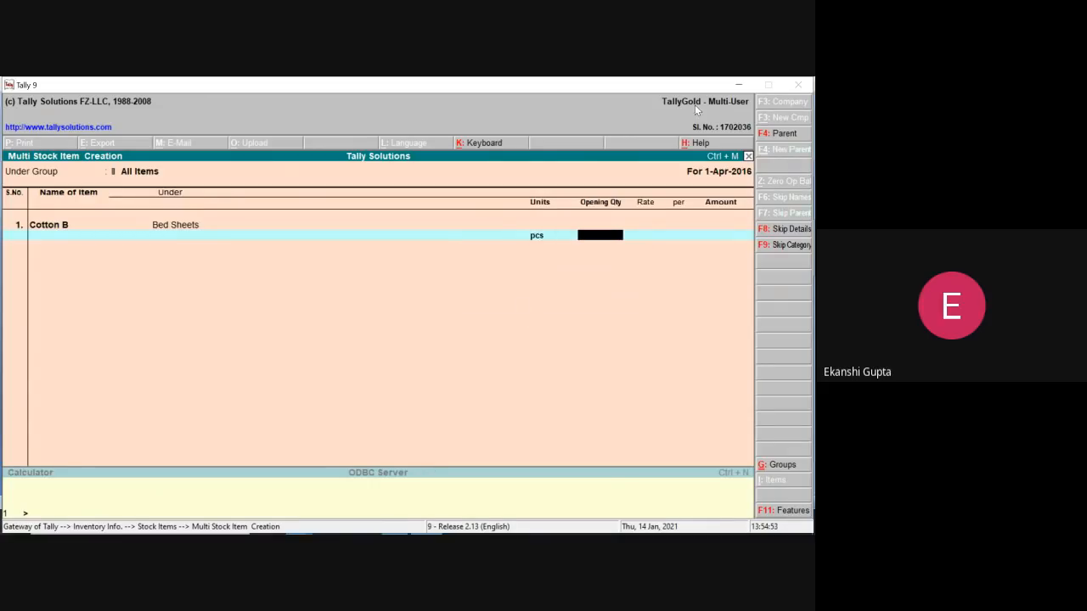
Check Cotton B's figures in Word, then set its opening quantity in Tally to 100 pcs at a rate of 650 per pcs
left_click(738, 86)
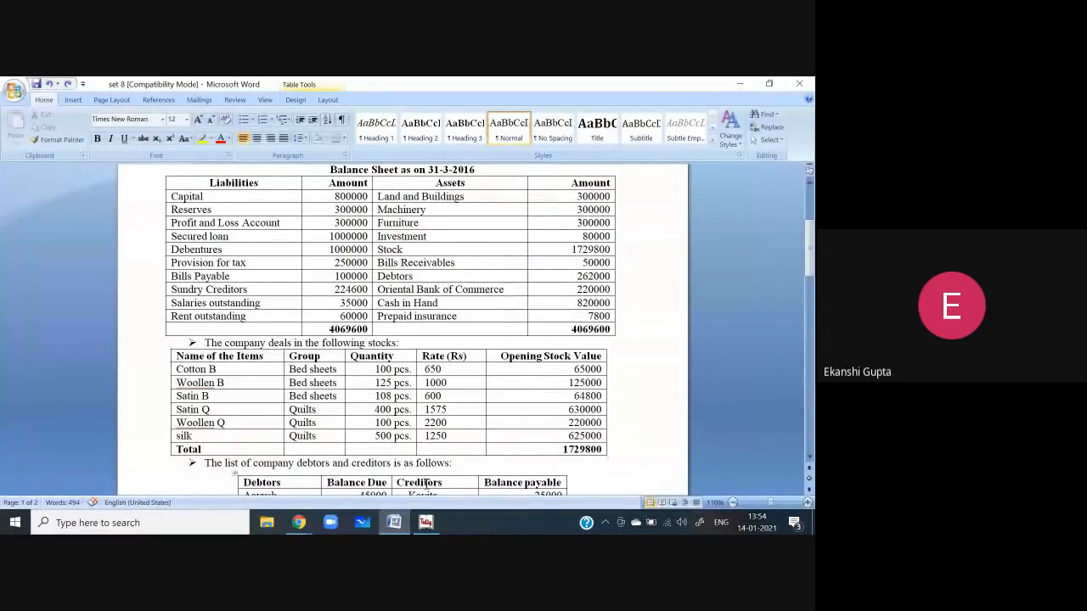
left_click(426, 524)
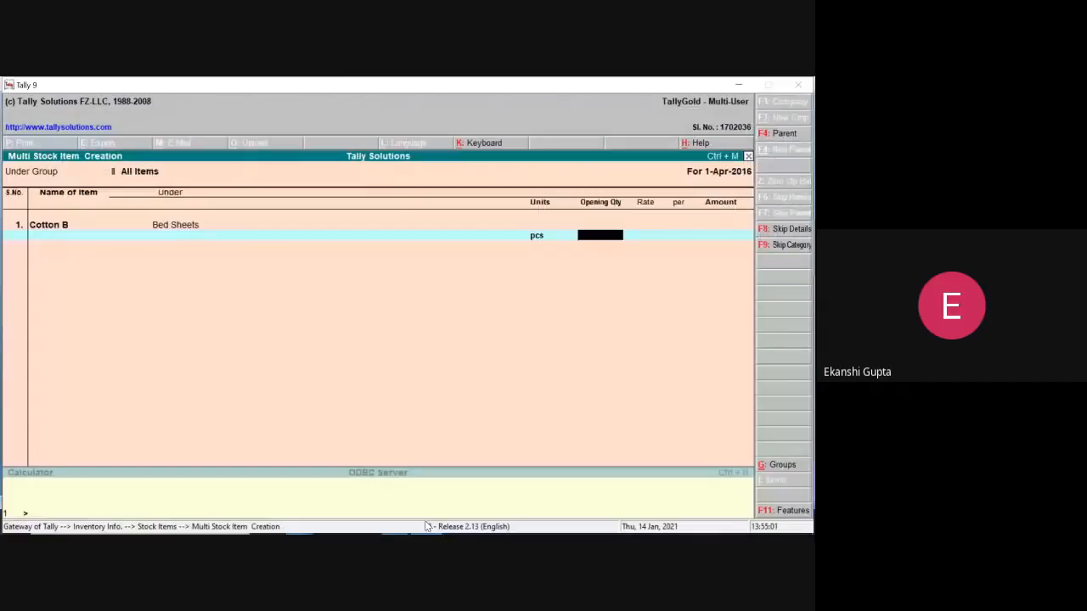
type("00")
key("Return")
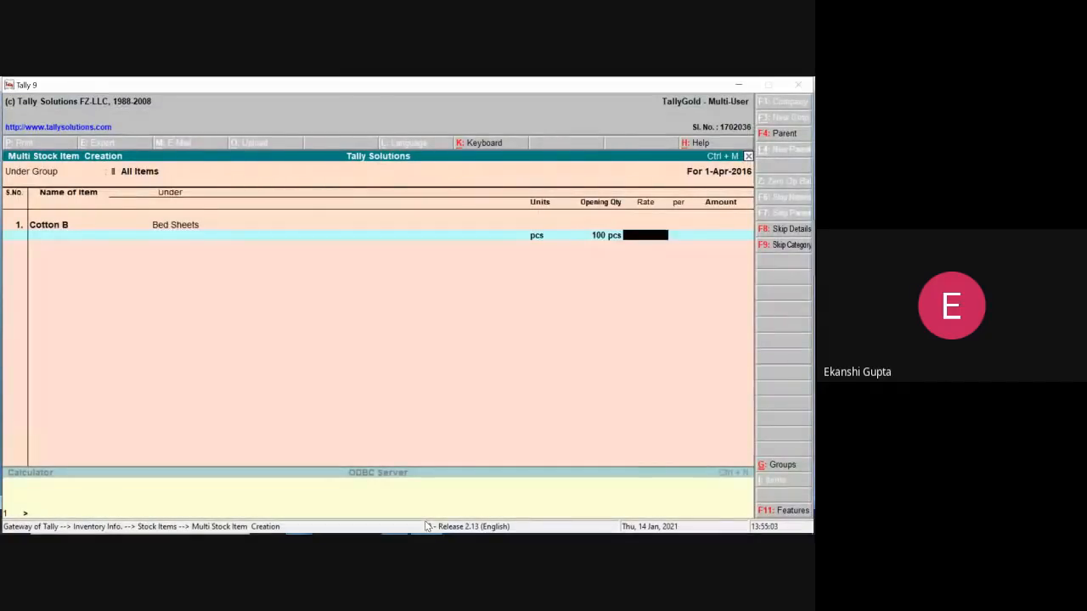
type("650")
key("Return")
key("Return")
key("Return")
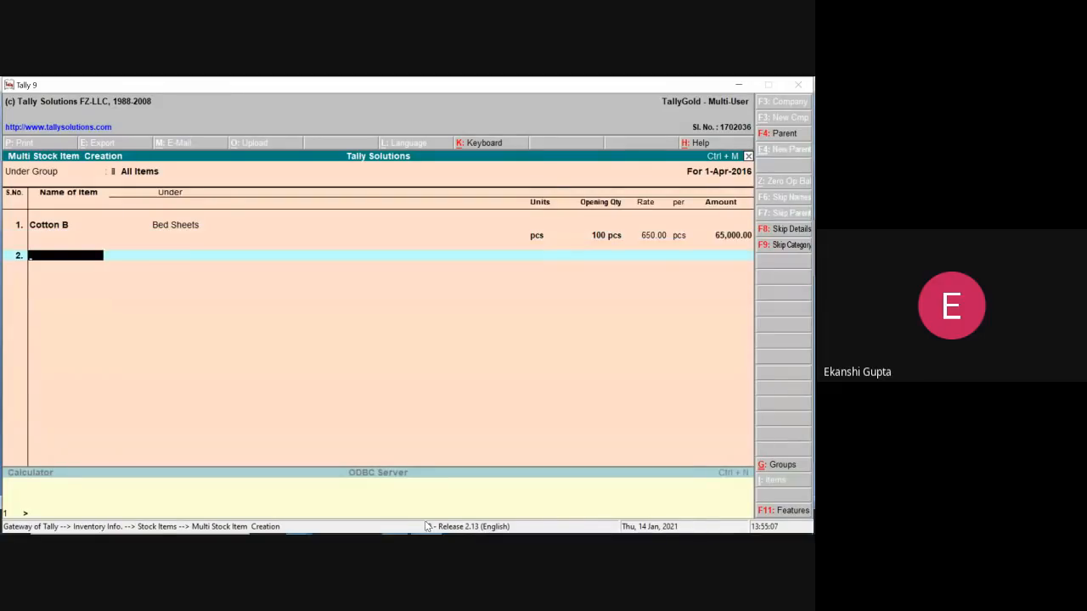
Check the second stock item in Word, then add Woolen B in Tally under Bed Sheets with pcs as its unit
left_click(736, 87)
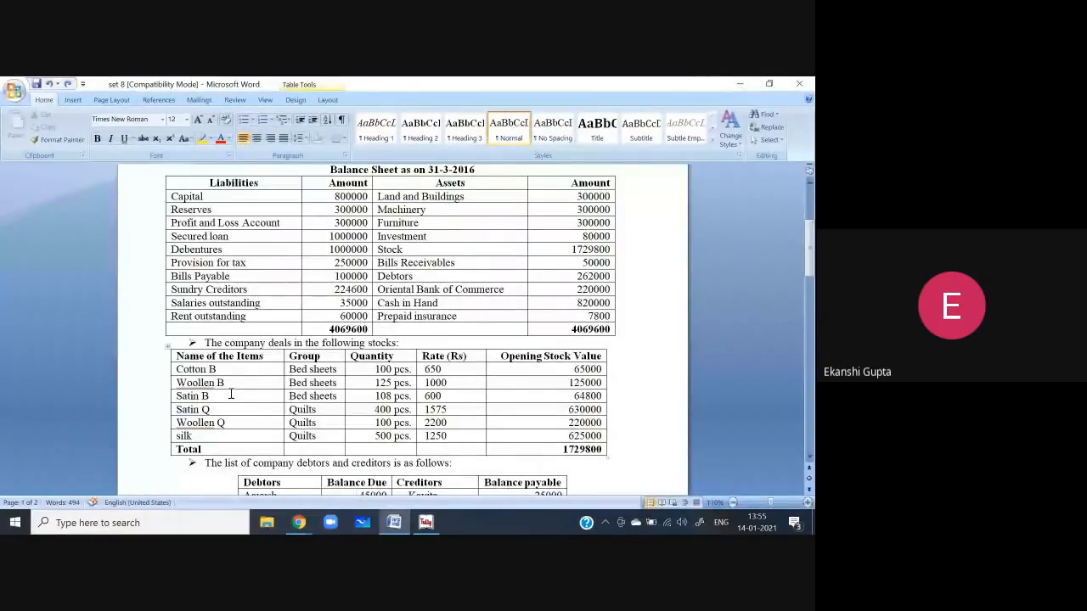
mouse_move(426, 523)
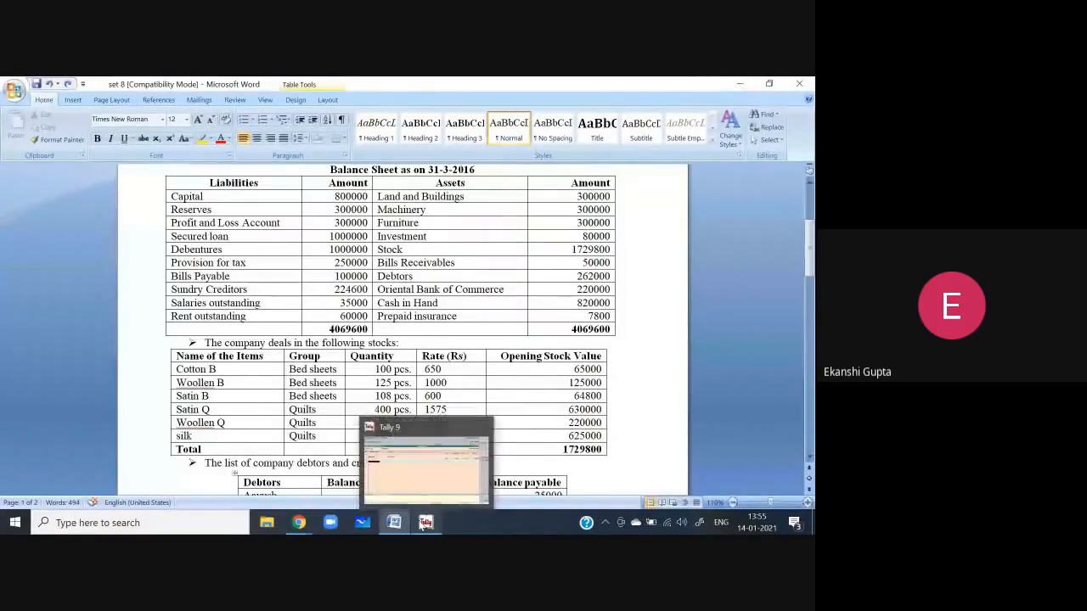
left_click(425, 523)
type("WOO")
key("BackSpace")
key("BackSpace")
key("BackSpace")
type("o")
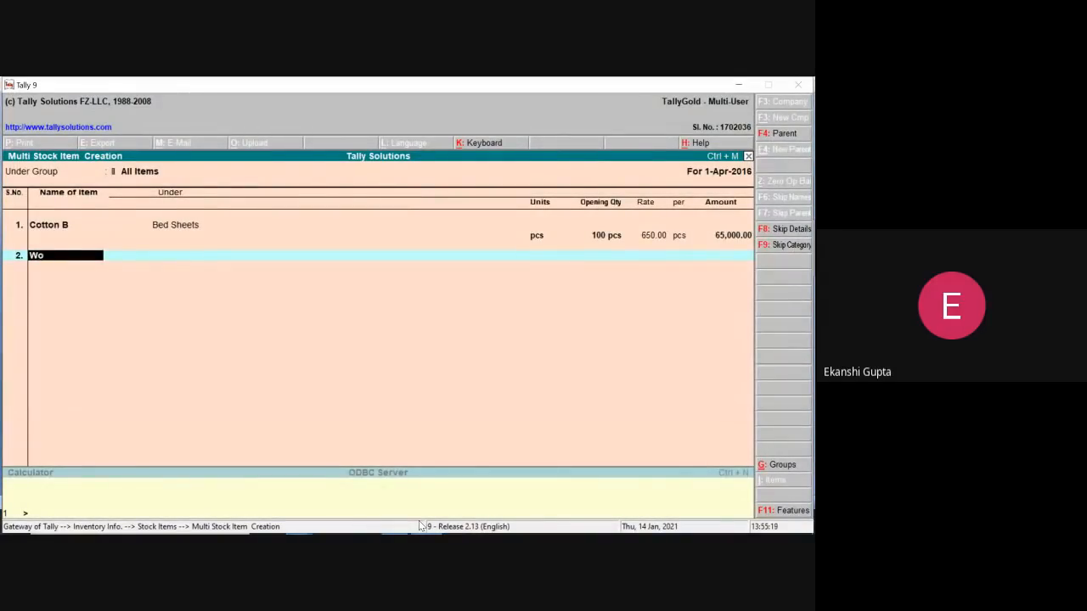
type("olen B")
key("Return")
key("Down")
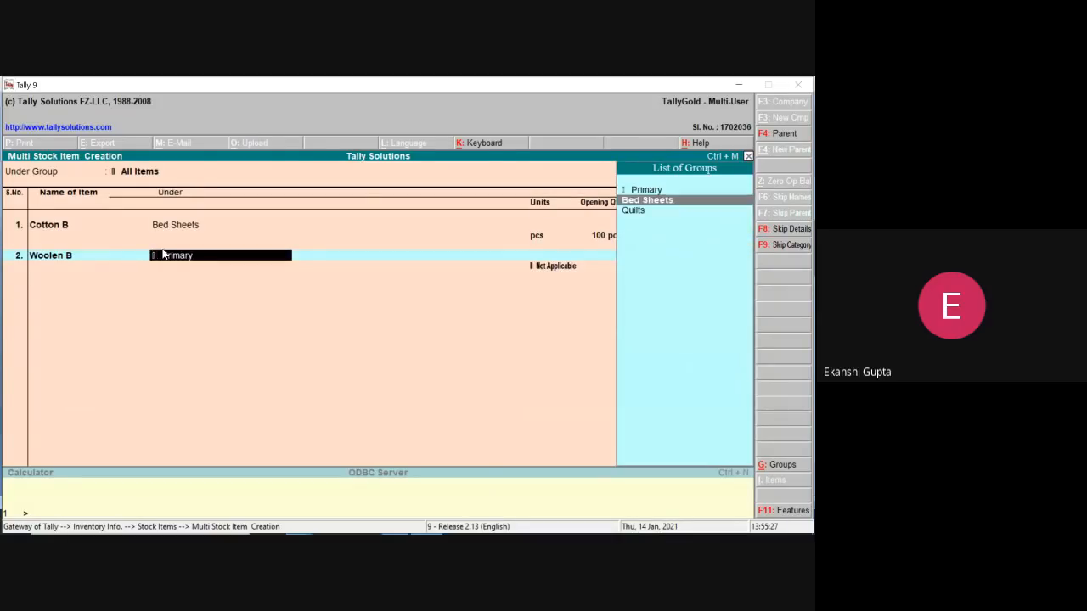
key("Return")
key("Return")
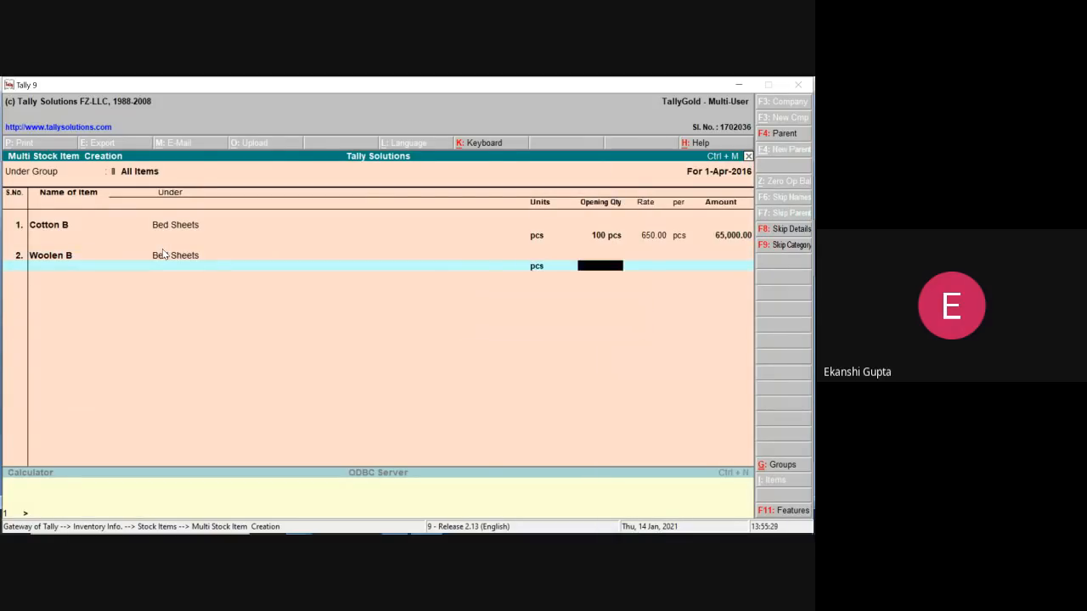
Check Woolen B's figures in Word, then set its opening quantity in Tally to 125 pcs at a rate of 1000 per pcs
left_click(746, 82)
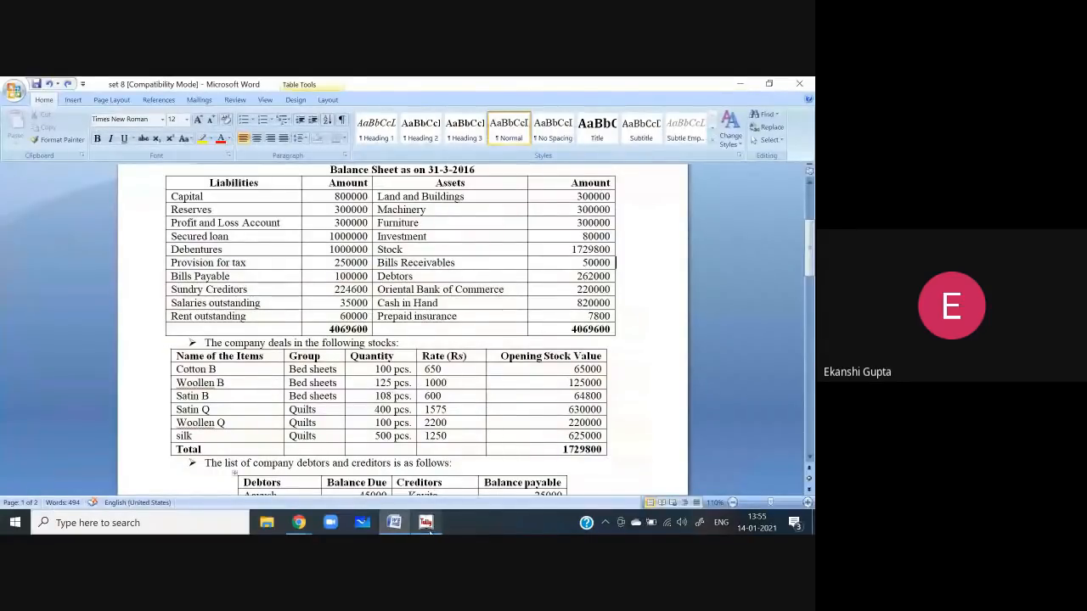
left_click(427, 523)
type("125")
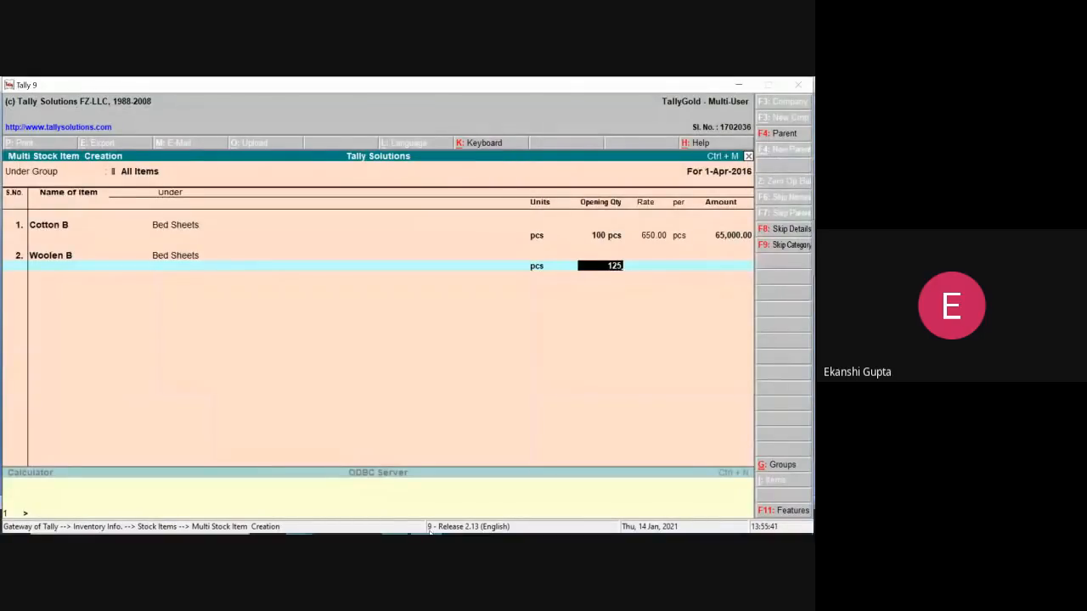
key("Return")
type("10000")
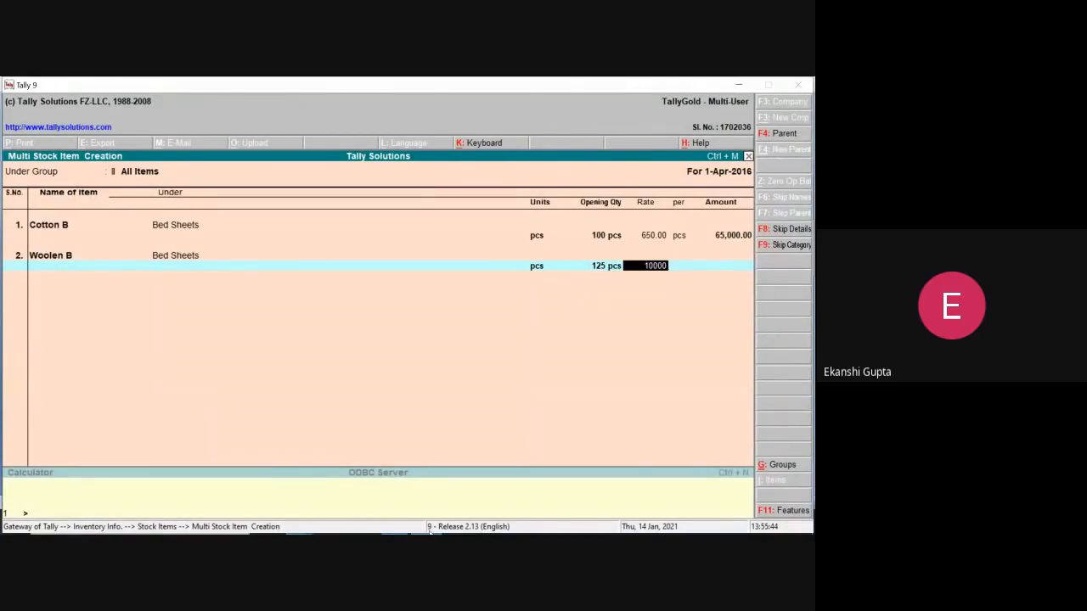
key("BackSpace")
key("Return")
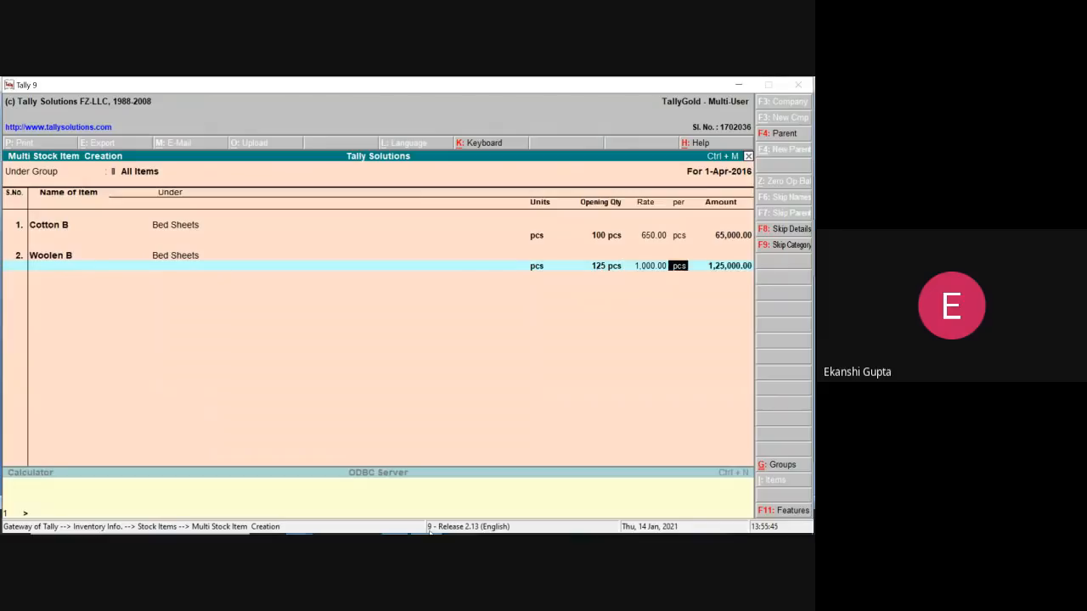
key("Return")
key("Return")
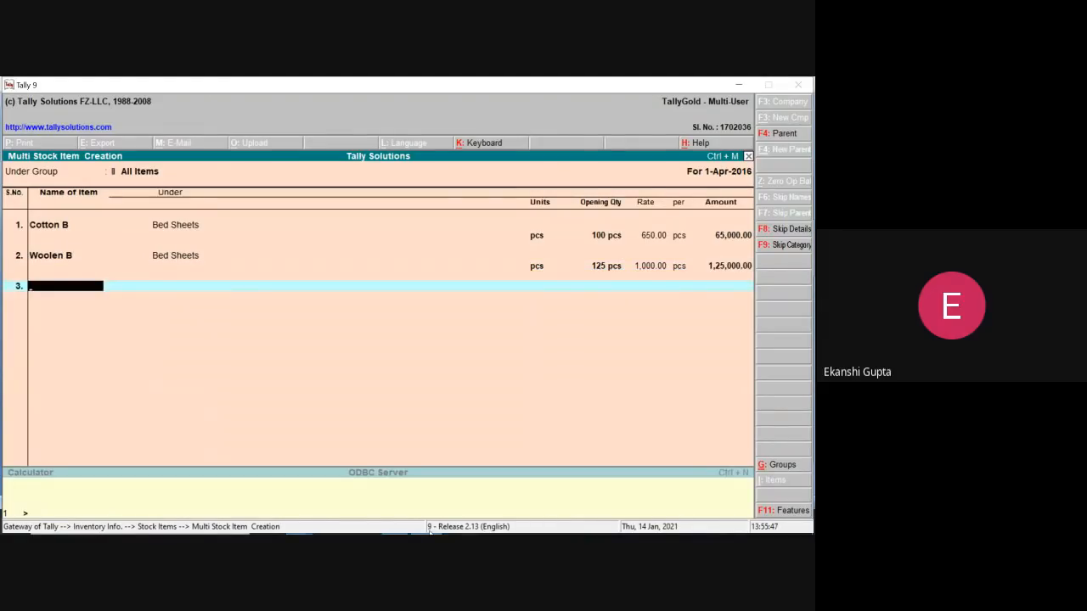
Check the third stock item in Word, then add Satin B in Tally under Bed Sheets with pcs as its unit
left_click(744, 80)
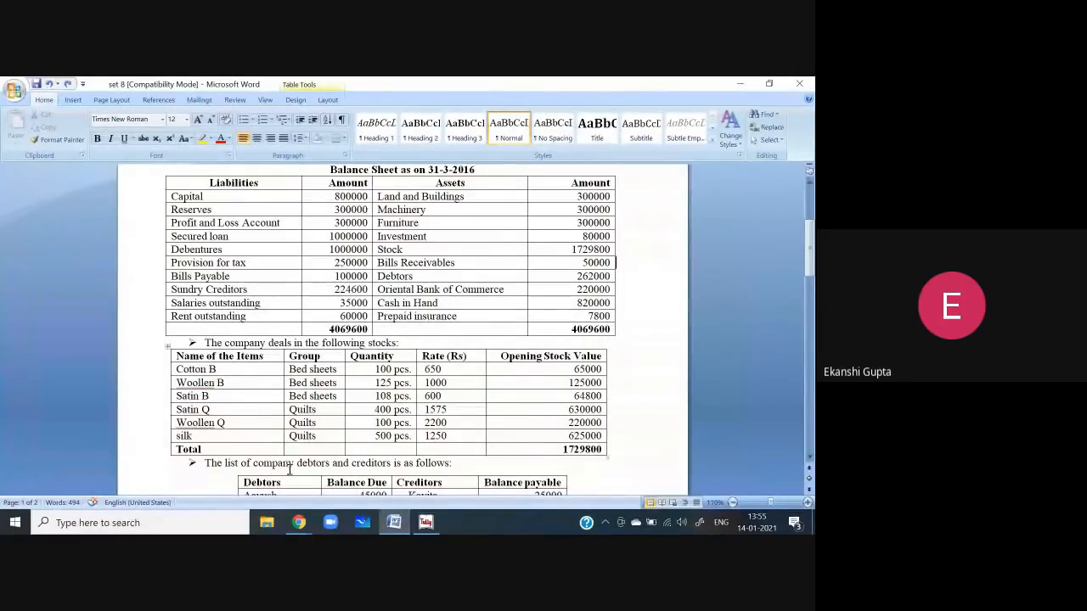
left_click(425, 522)
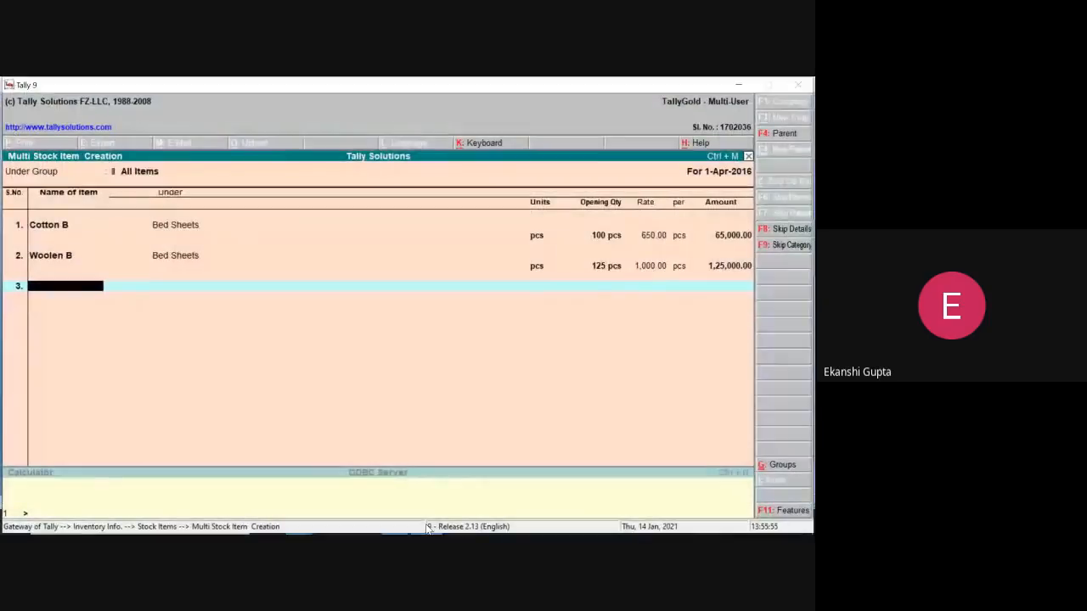
type("Satin")
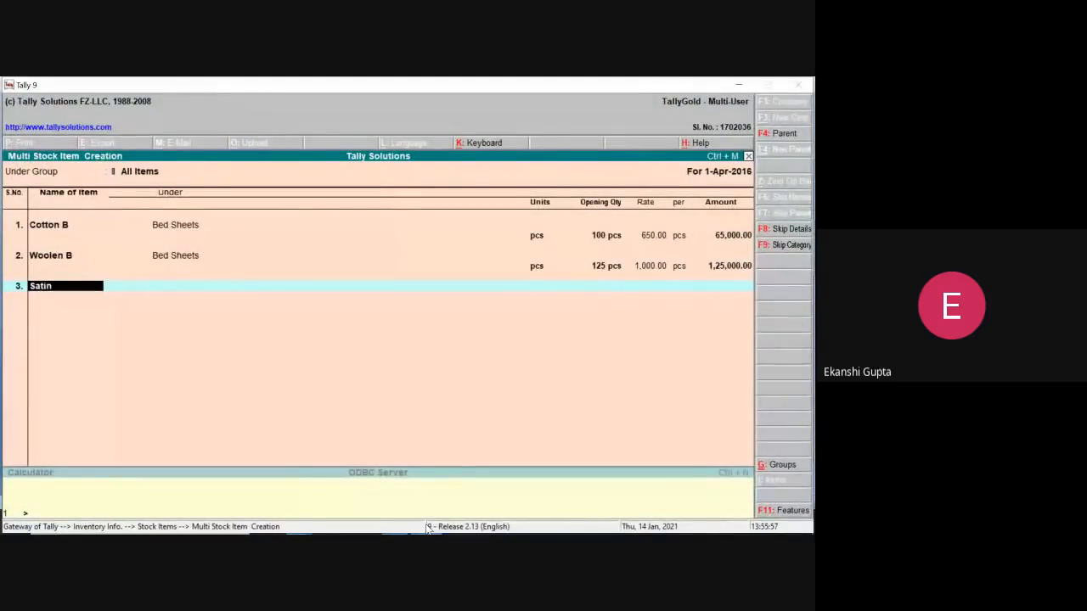
type(" B")
key("Return")
key("Down")
key("Return")
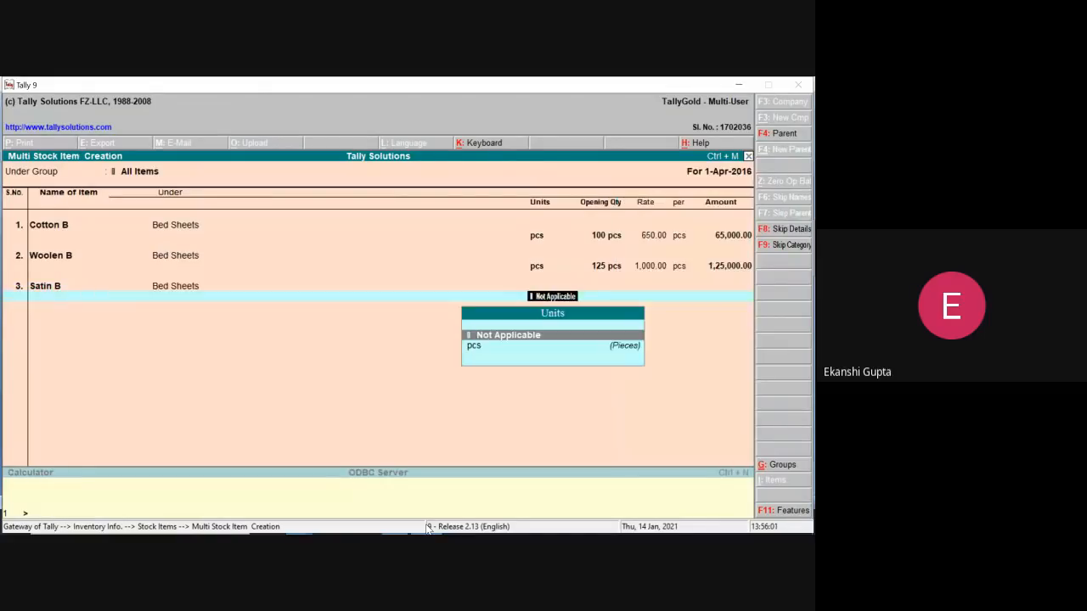
key("Down")
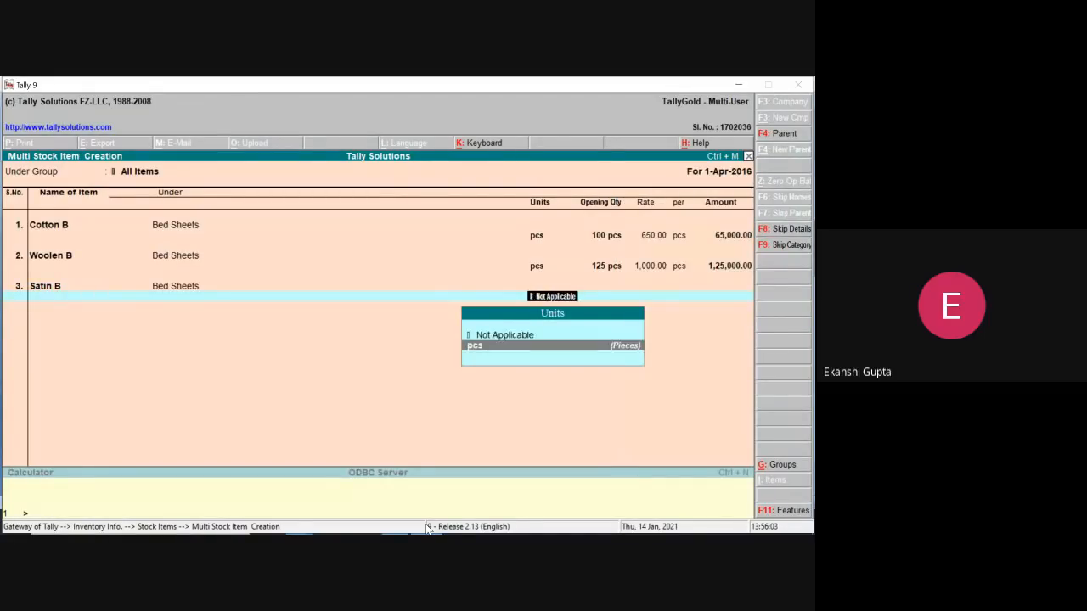
key("Return")
Set Satin B's opening quantity to 108 pcs, check its rate in Word, and enter 600 per pcs in Tally
type("108")
key("Return")
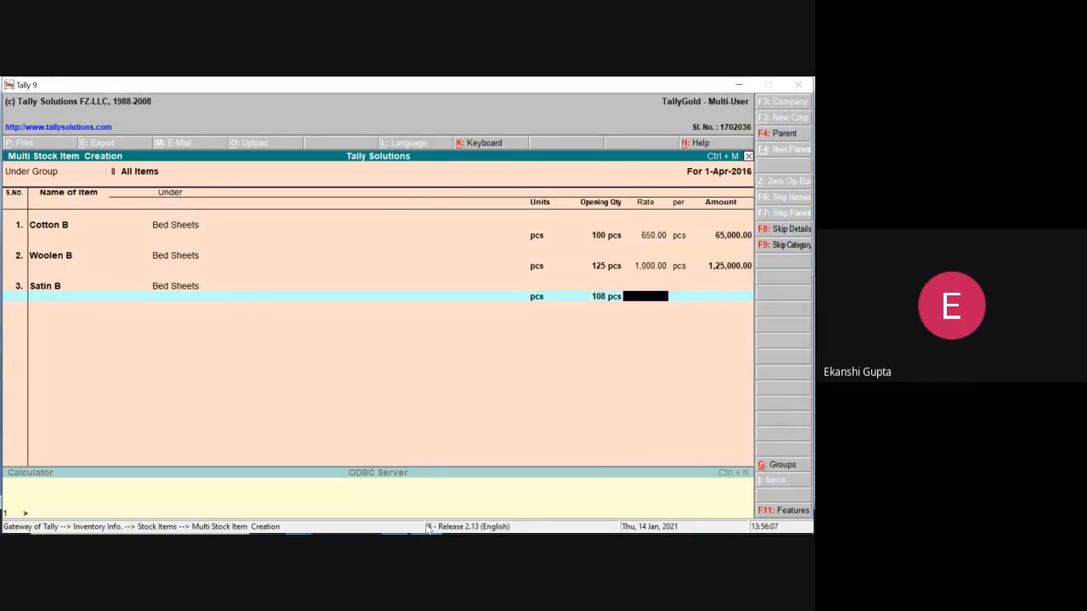
left_click(740, 84)
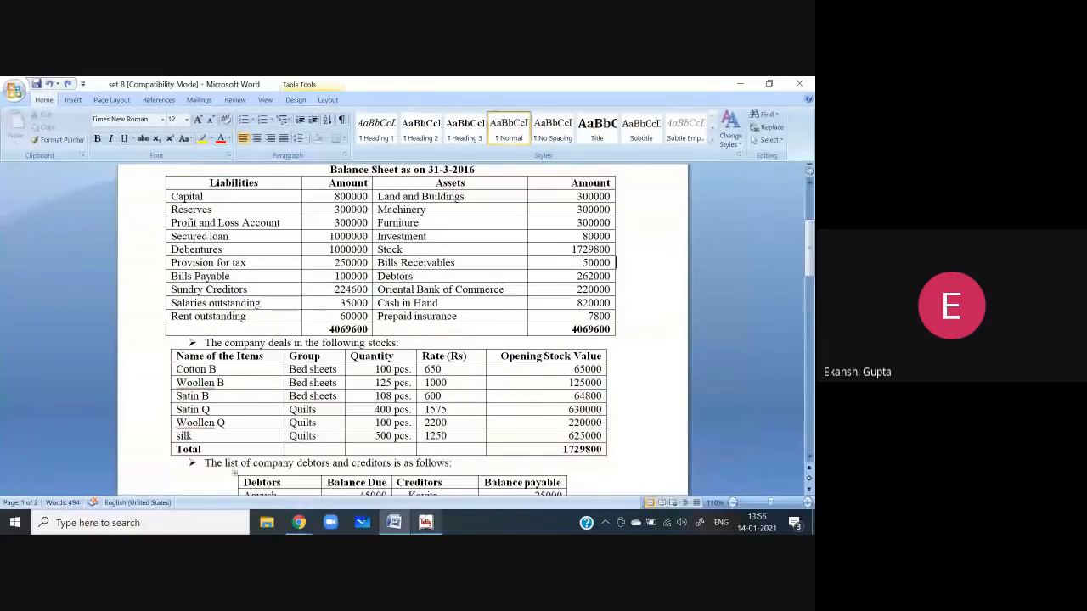
left_click(426, 523)
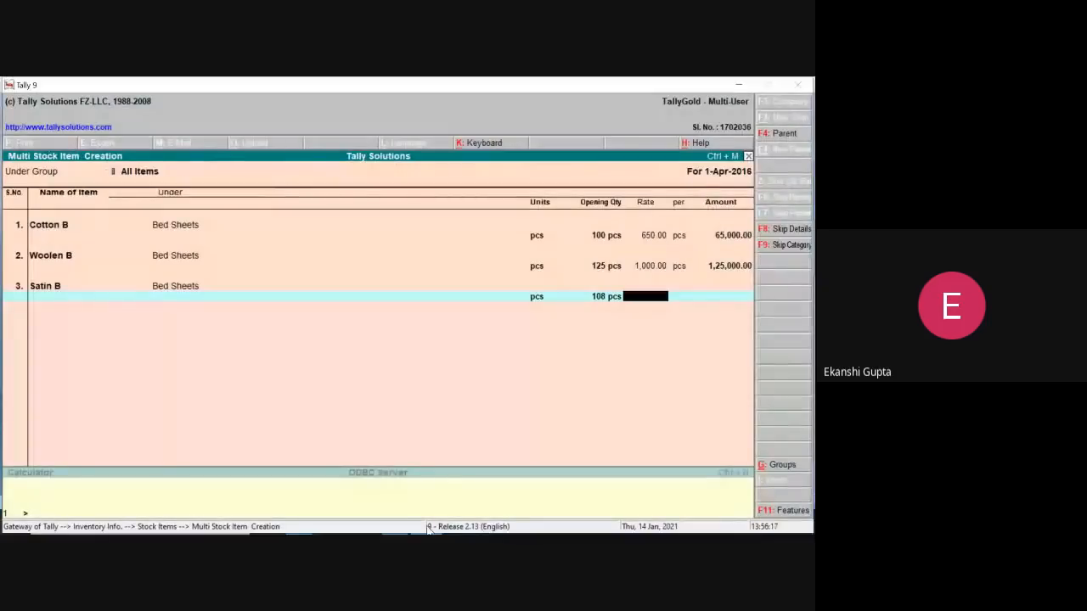
type("600")
key("Return")
key("Return")
key("Return")
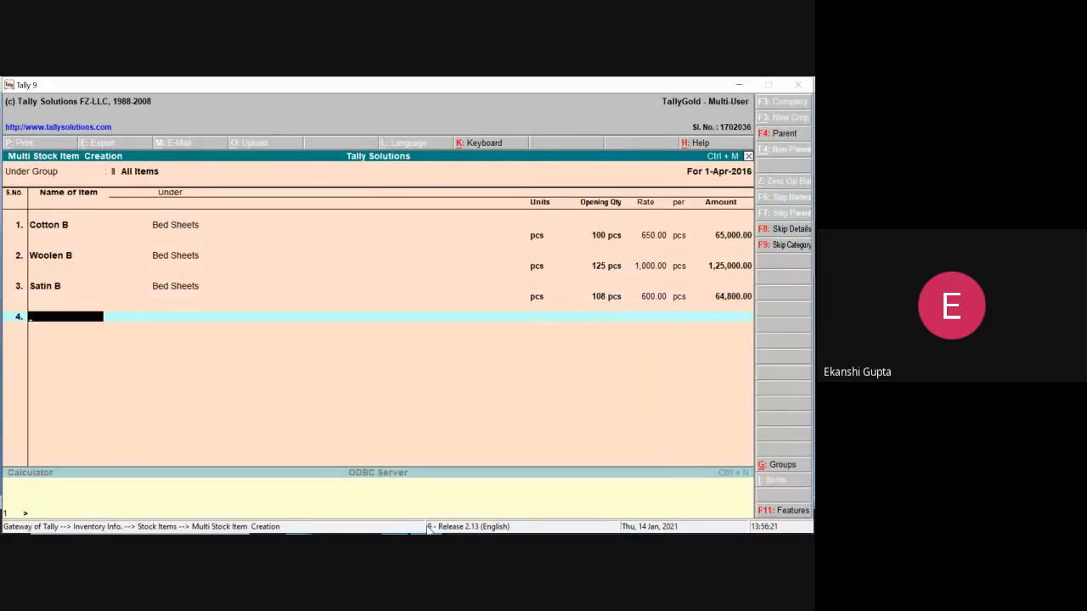
Add the stock item Satin Q under the Quilts group with pcs as its unit
type("Satin Q")
key("Return")
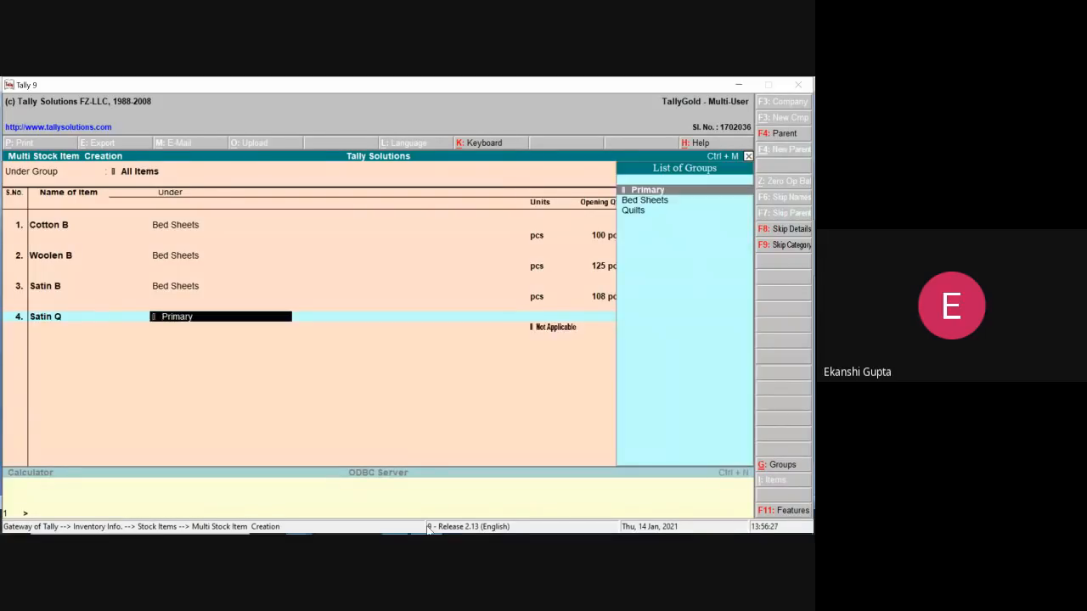
key("Down")
key("Down")
key("Return")
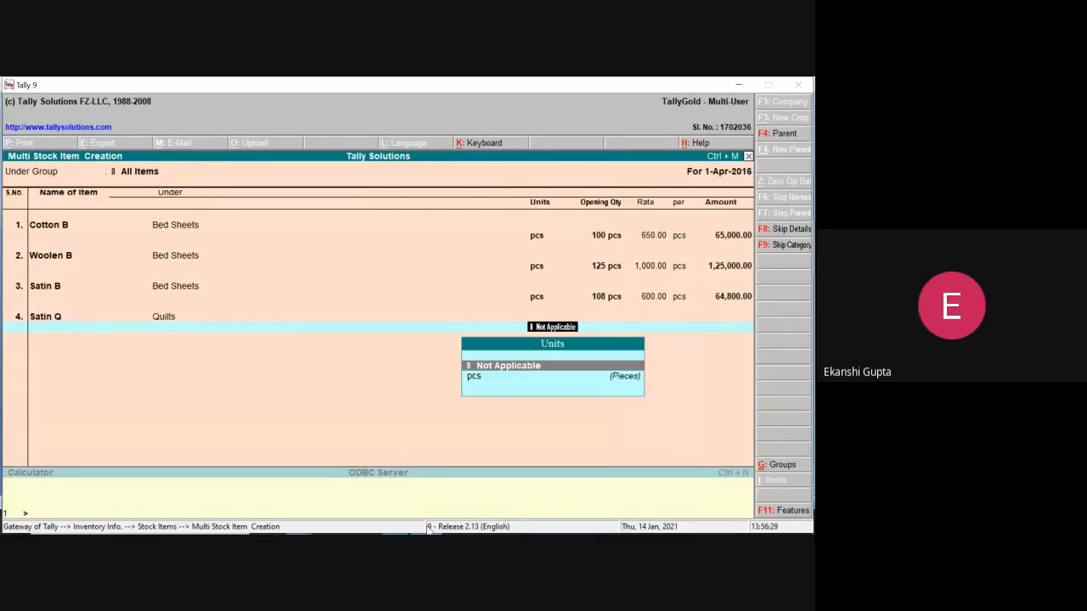
key("Down")
key("Return")
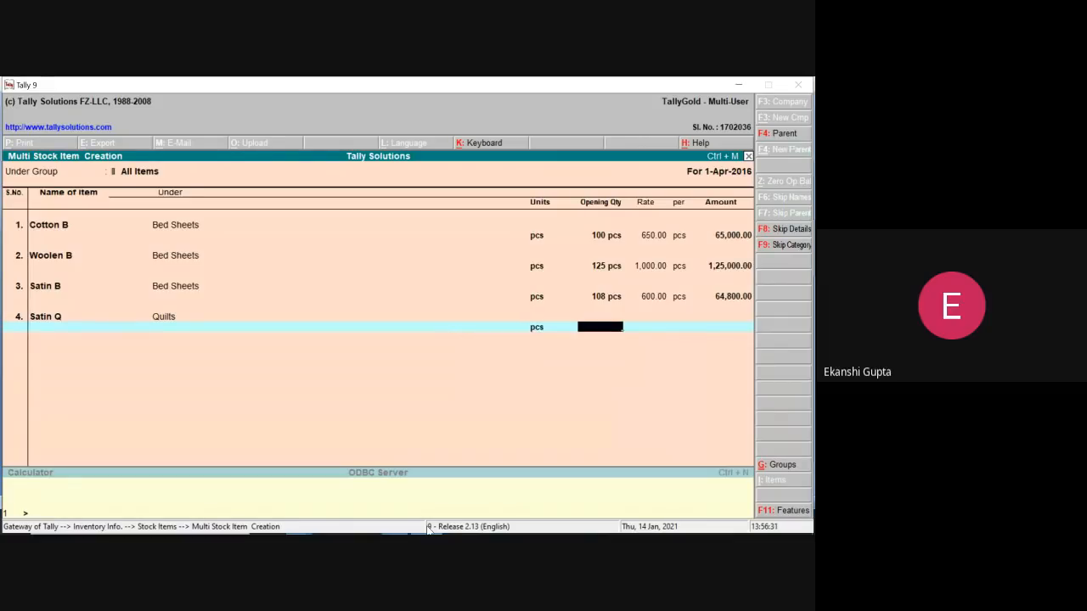
Check Satin Q's figures in Word, then set its opening quantity in Tally to 400 pcs at a rate of 1575 per pcs
left_click(735, 87)
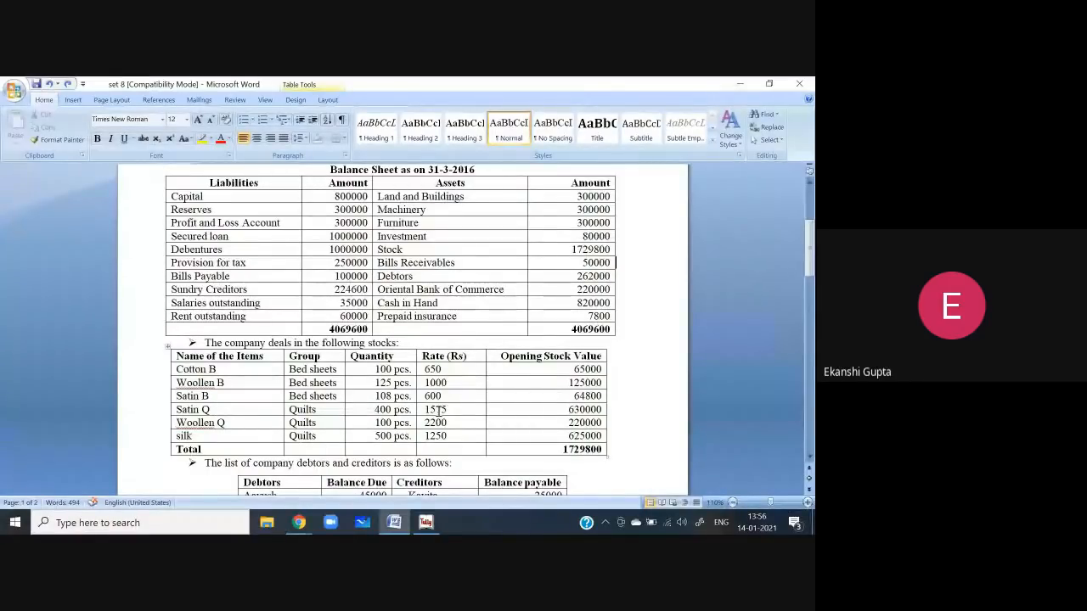
left_click(427, 523)
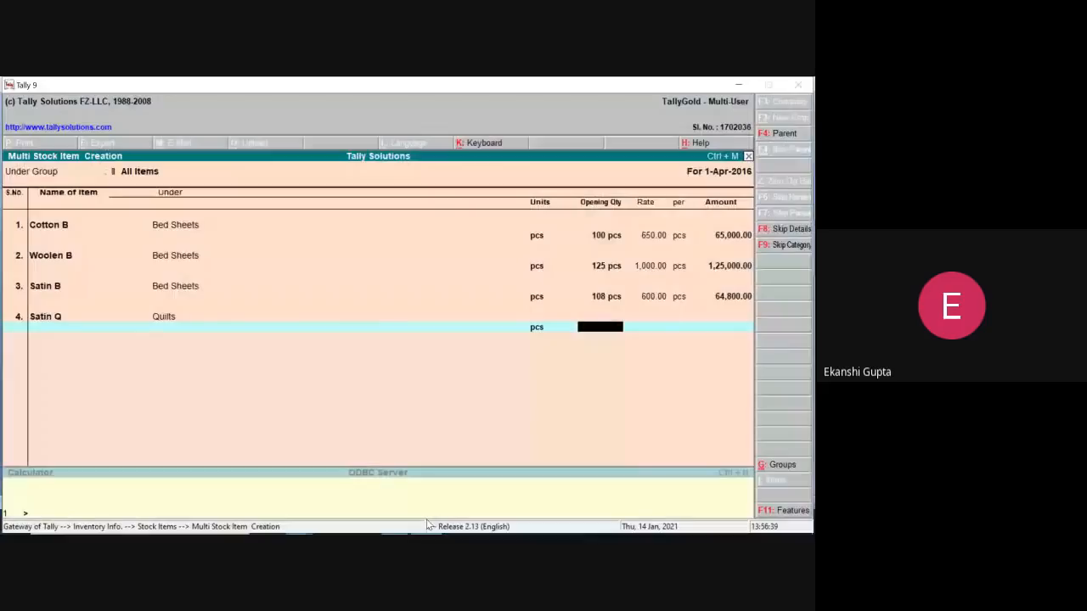
type("400")
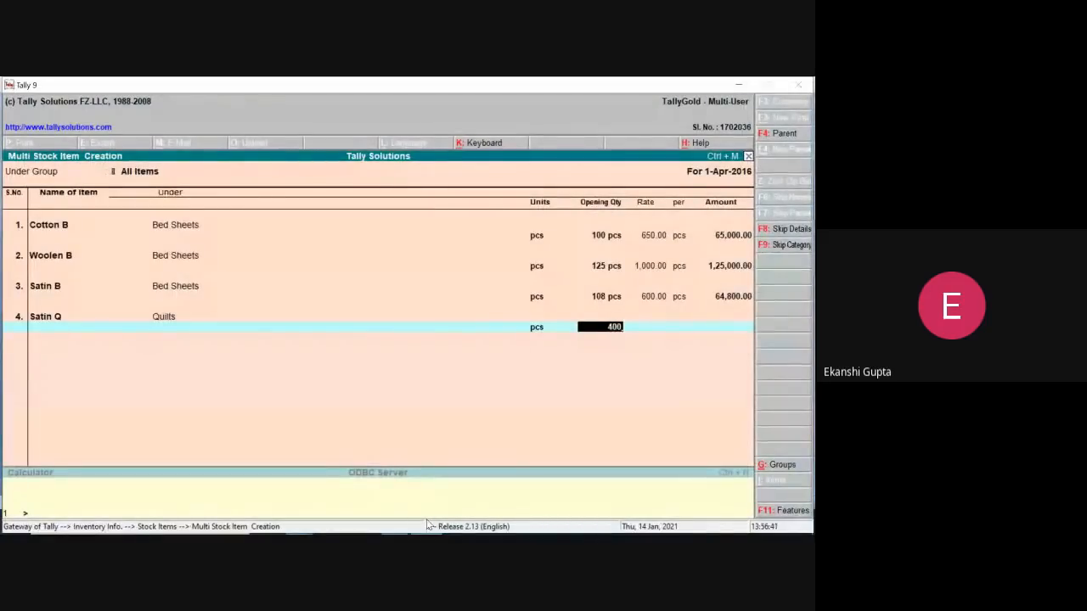
key("Return")
type("1575")
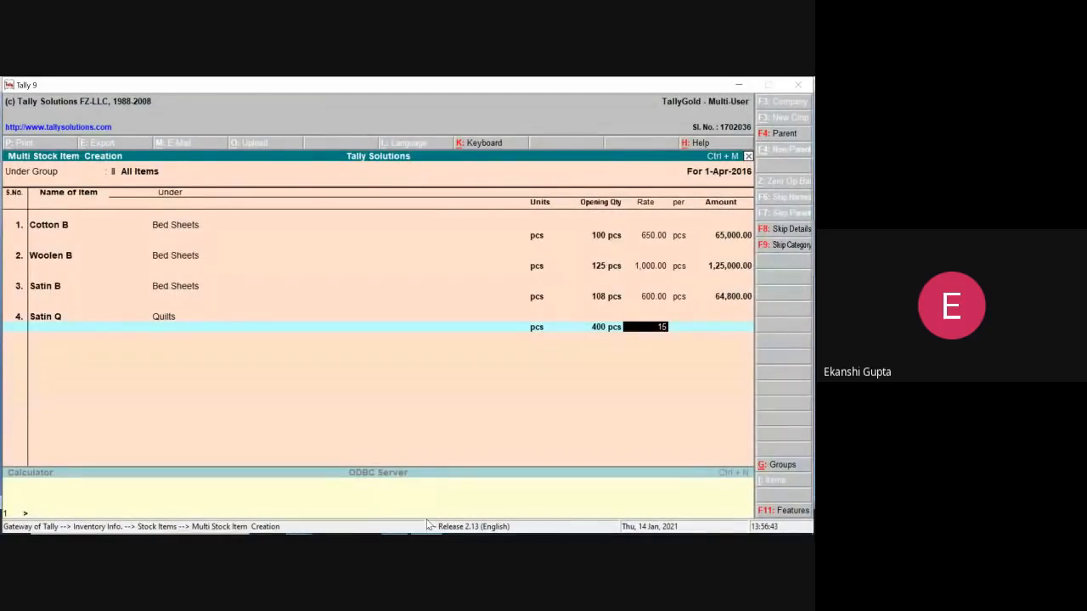
key("Return")
key("Return")
key("Return")
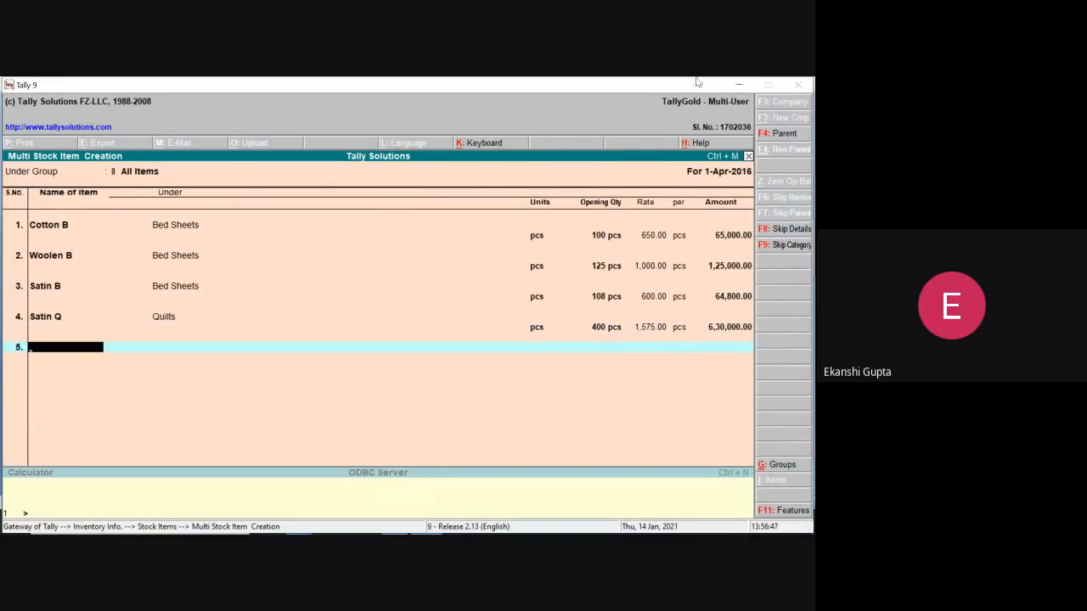
Check the remaining stock items in Word, then add Woolen Q in Tally under Quilts with pcs as its unit
left_click(742, 84)
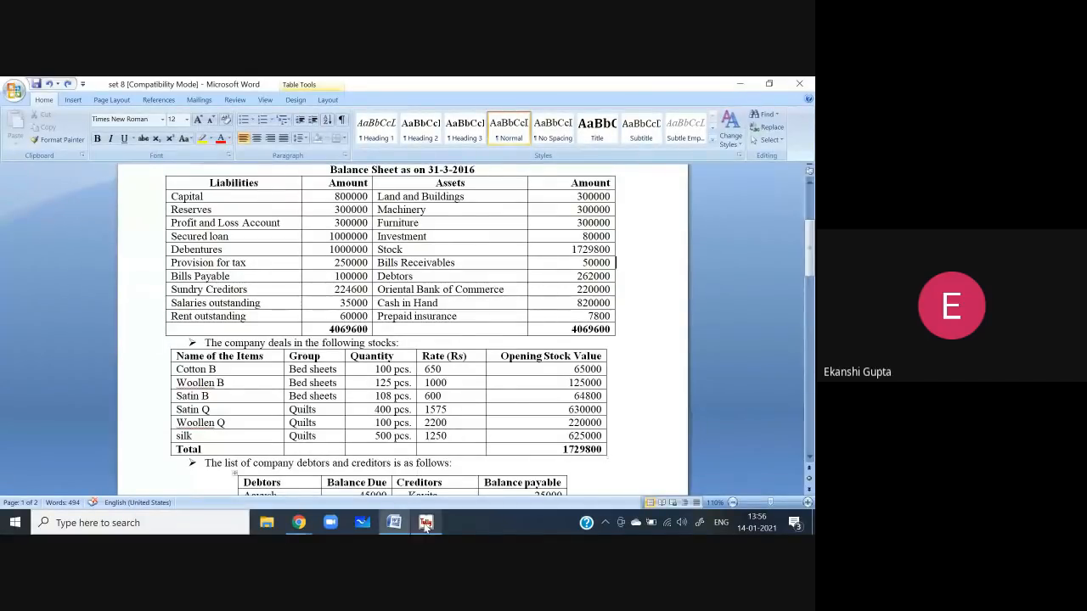
mouse_move(425, 524)
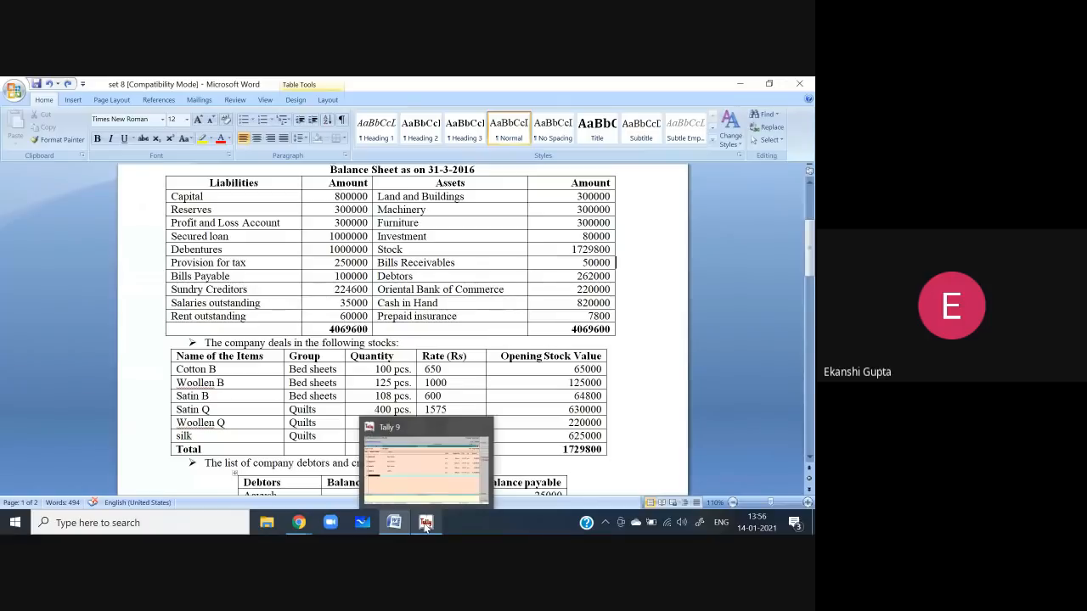
left_click(426, 523)
type("W")
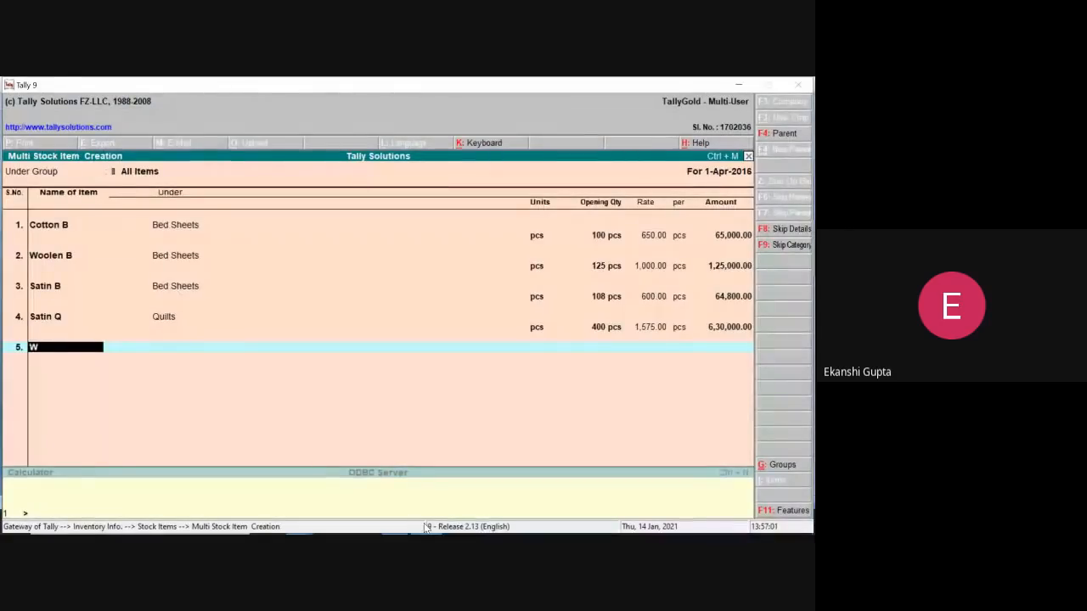
type("o")
type("o")
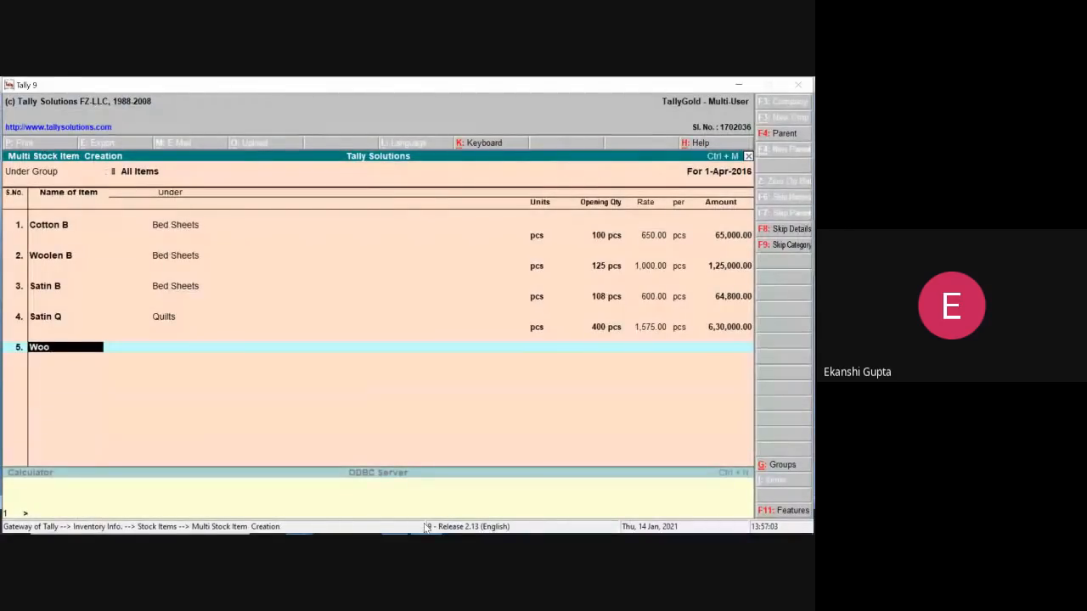
type("len Q")
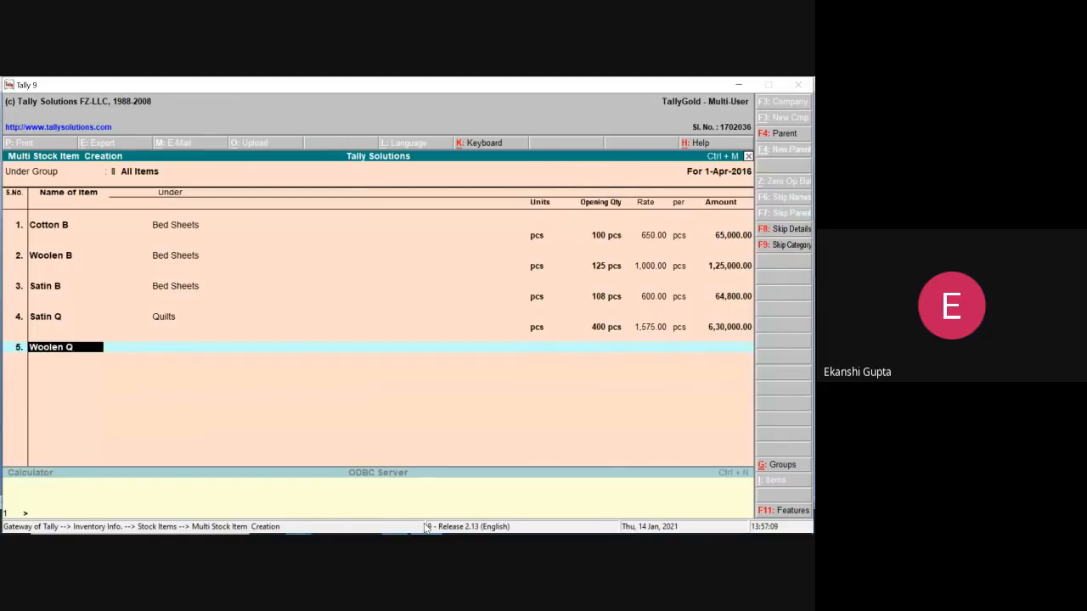
key("Return")
key("Down")
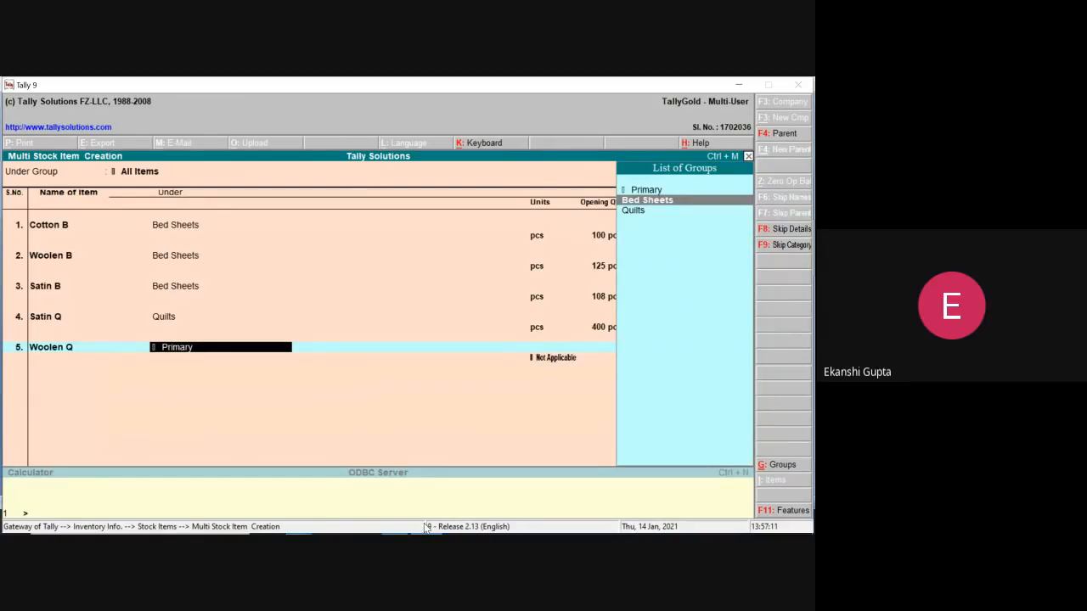
key("Down")
key("Return")
key("Down")
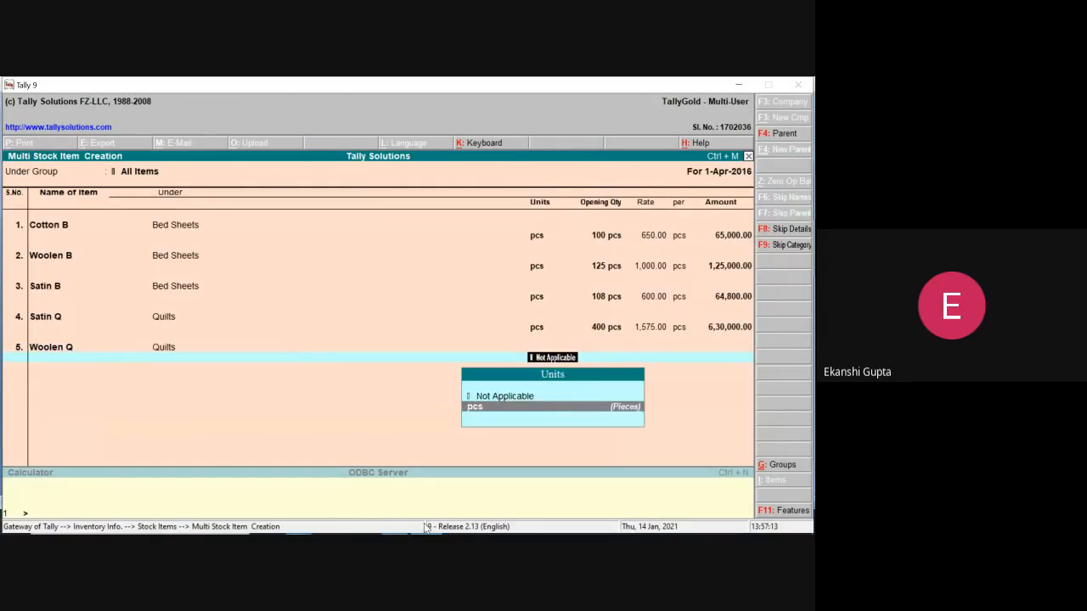
key("Return")
Set Woolen Q's opening quantity to 100 pcs at a rate of 2200 per pcs
type("100")
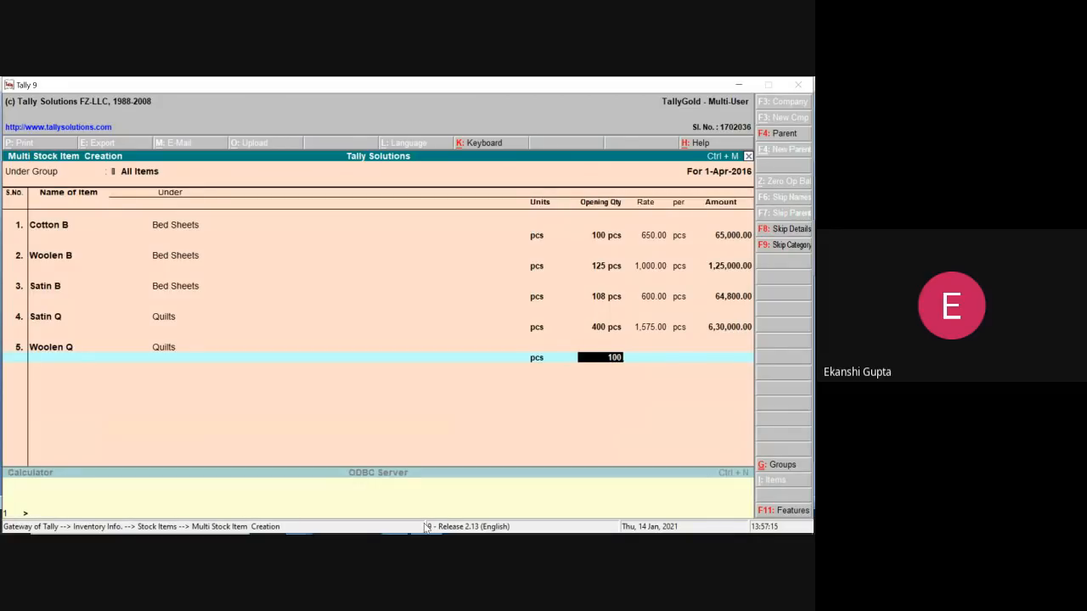
key("Return")
type("2200")
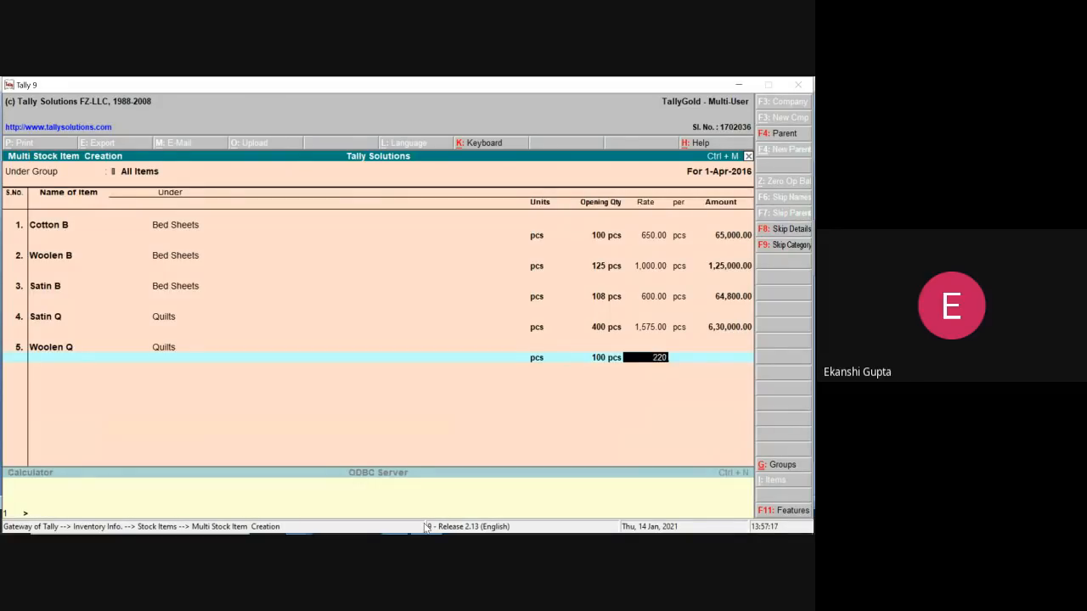
key("Return")
key("Return")
key("Return")
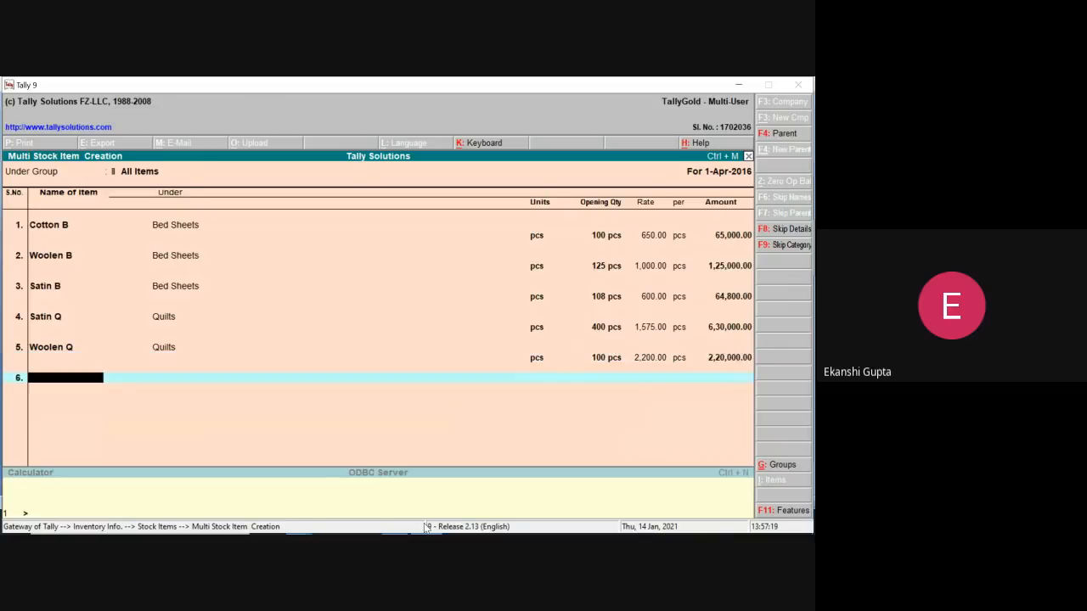
Add the stock item Silk under the Quilts group with pcs as its unit
type("Sik")
key("BackSpace")
type("lk")
key("Return")
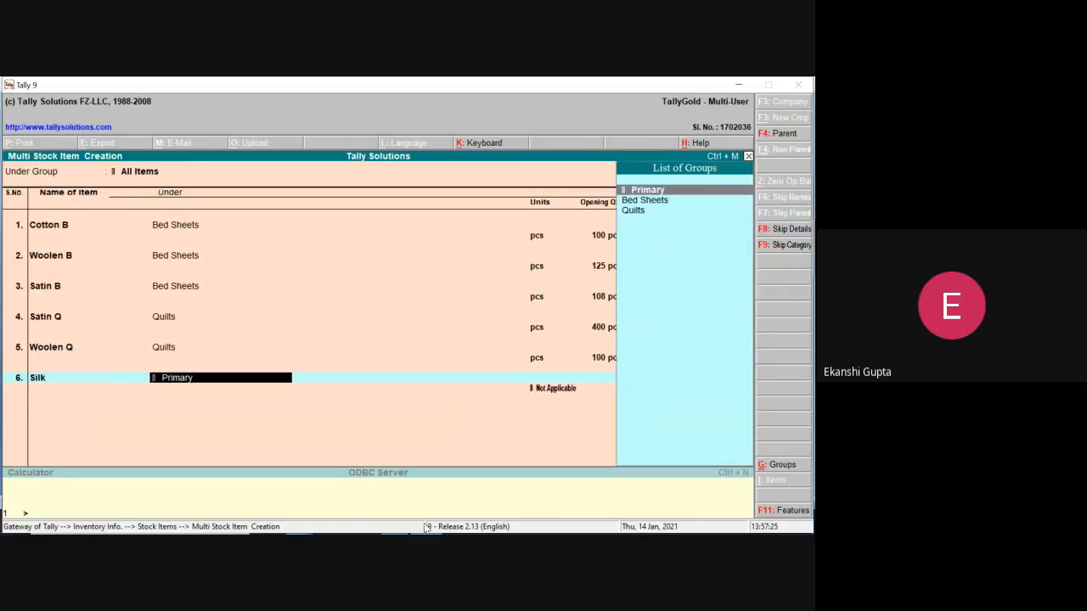
key("Down")
key("Down")
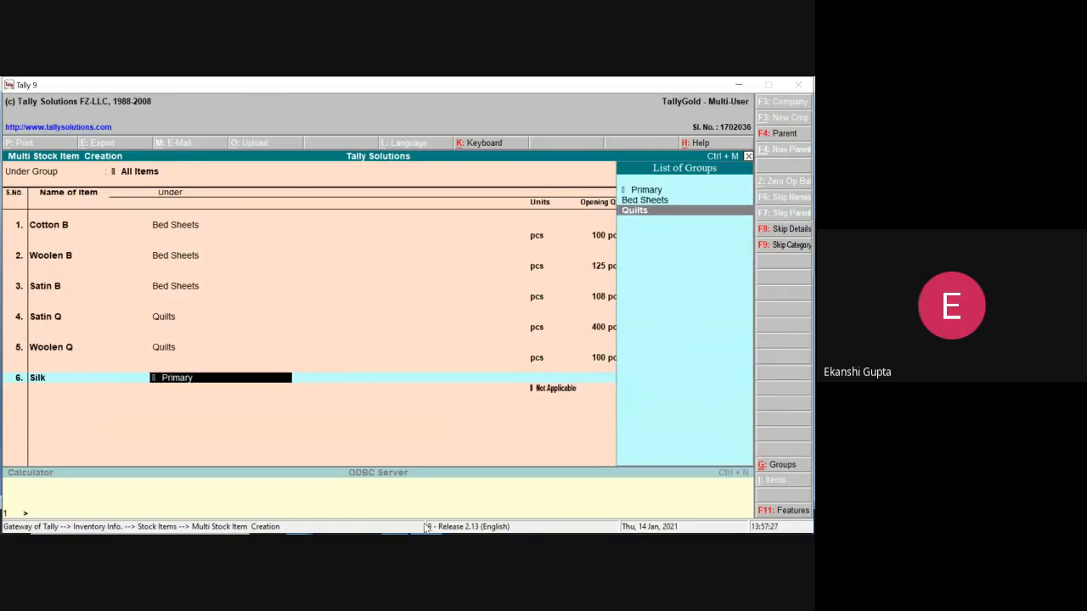
key("Return")
key("Down")
key("Return")
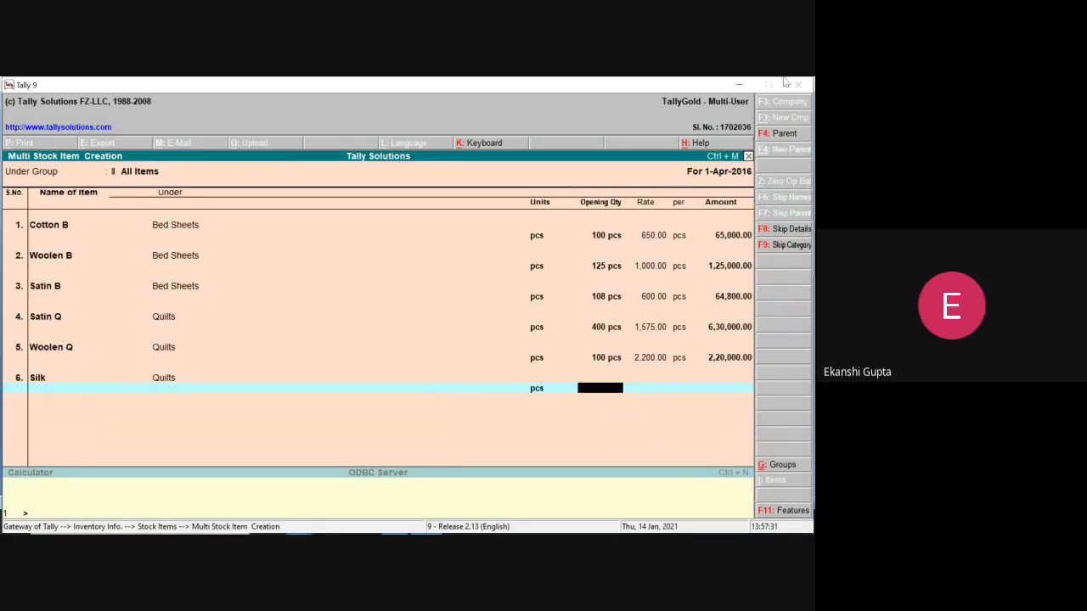
Check Silk's figures in Word, then set its opening quantity in Tally to 500 pcs at a rate of 1250 per pcs
left_click(740, 84)
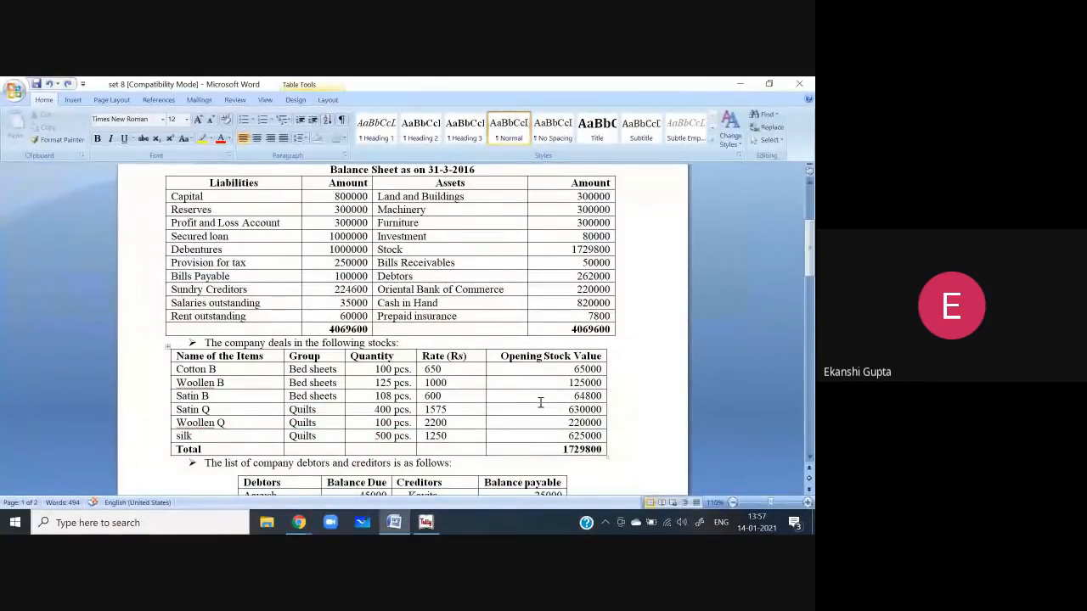
left_click(425, 523)
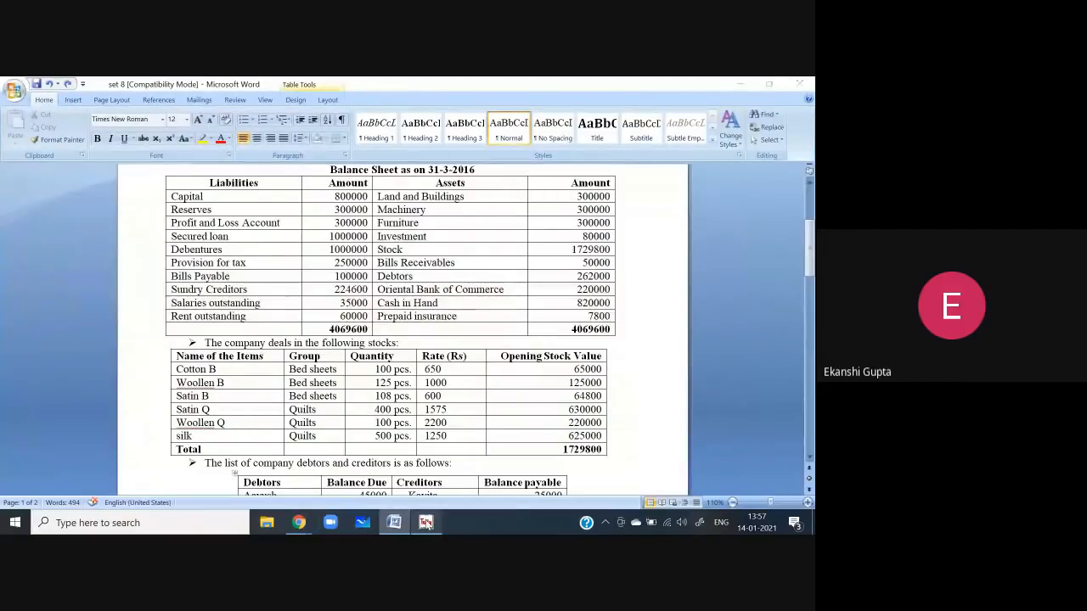
type("500")
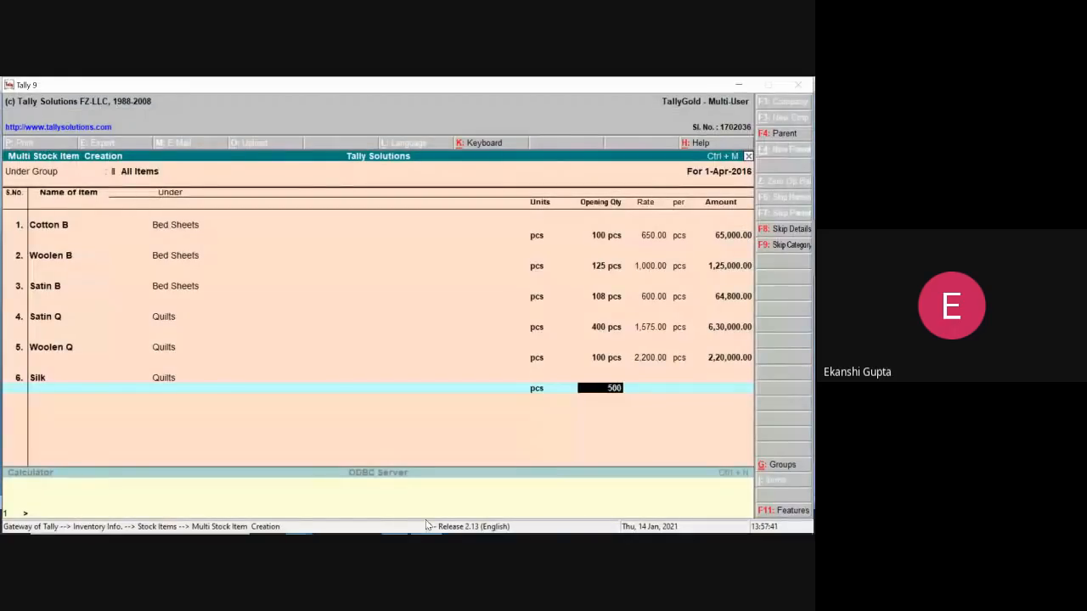
key("Return")
type("1250")
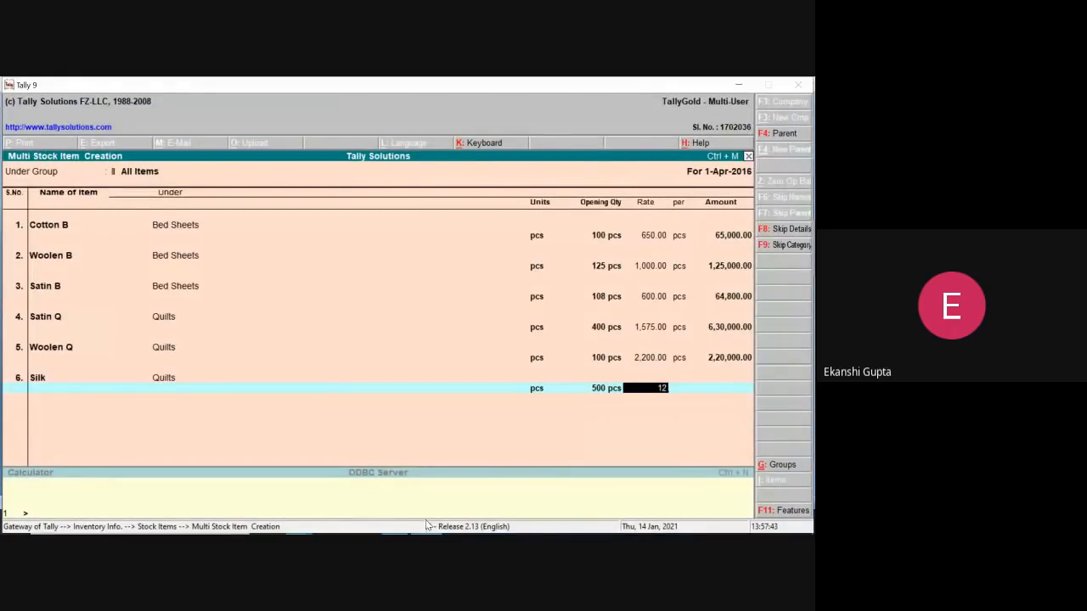
key("Return")
key("Return")
key("Return")
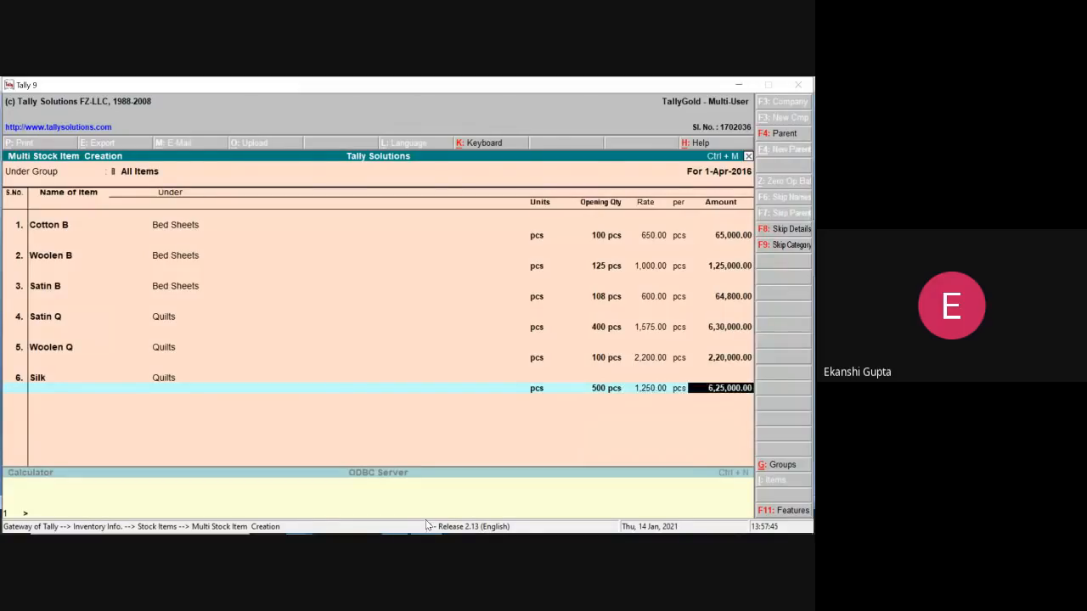
Finish and accept the multiple stock item creation, then return to the Gateway of Tally
key("Return")
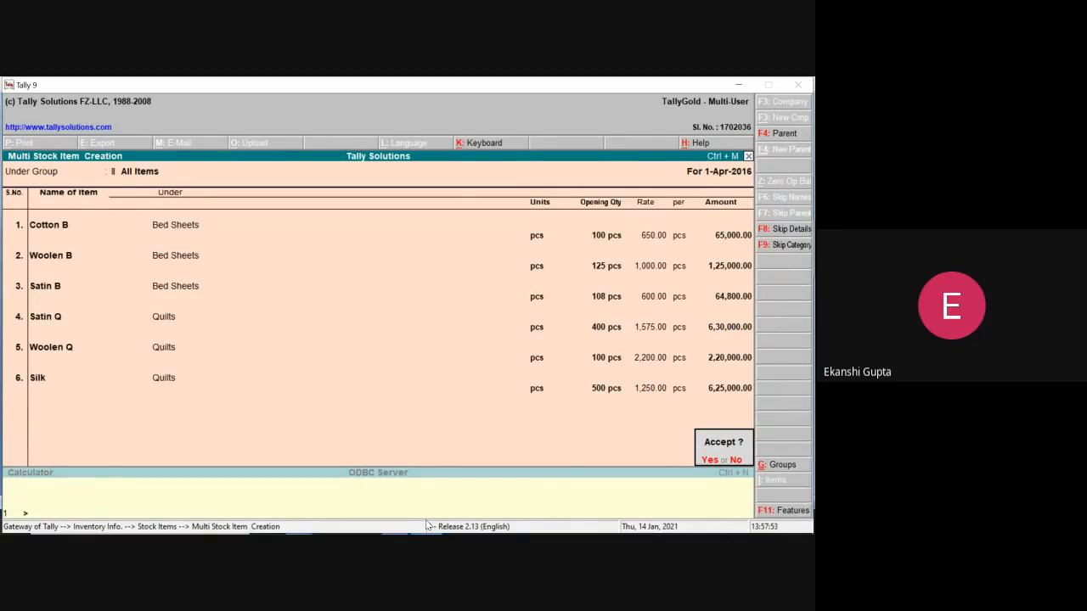
key("y")
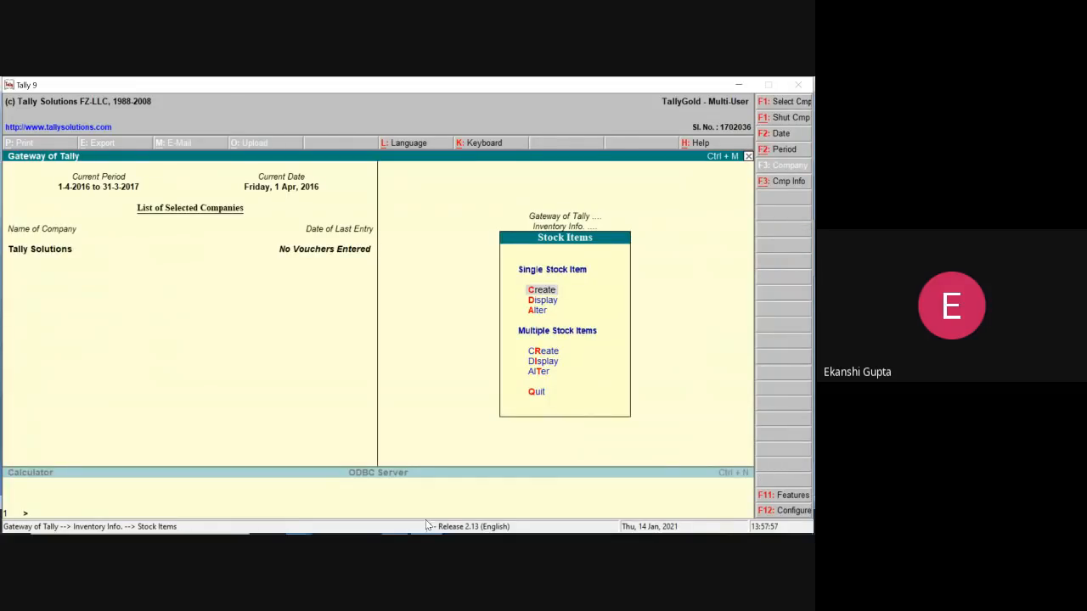
key("Escape")
key("Escape")
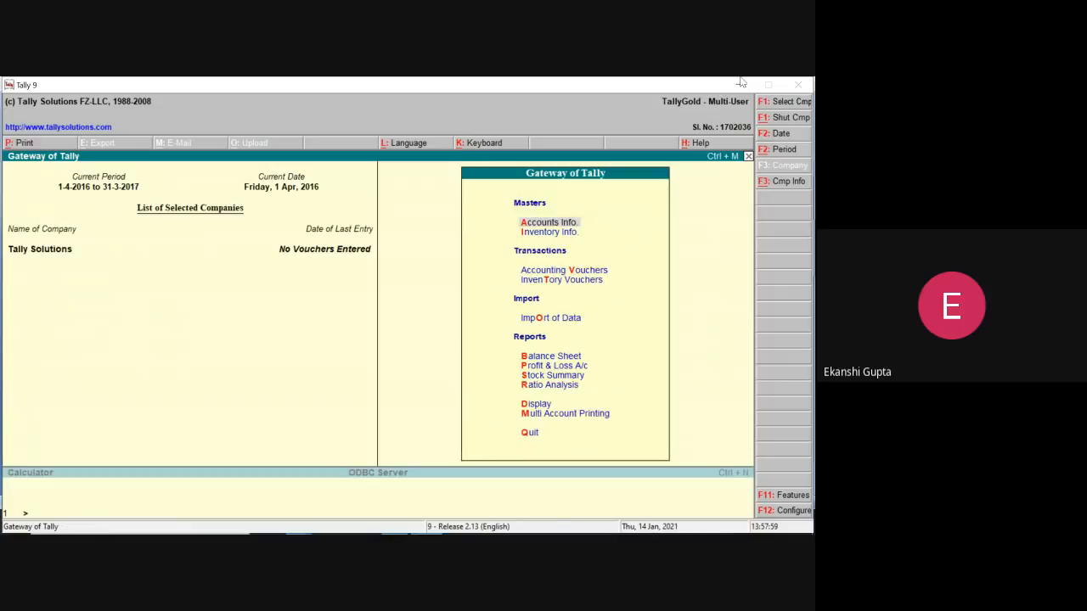
Review the balance sheet and stock tables in Word, then open the Balance Sheet report in Tally
left_click(742, 82)
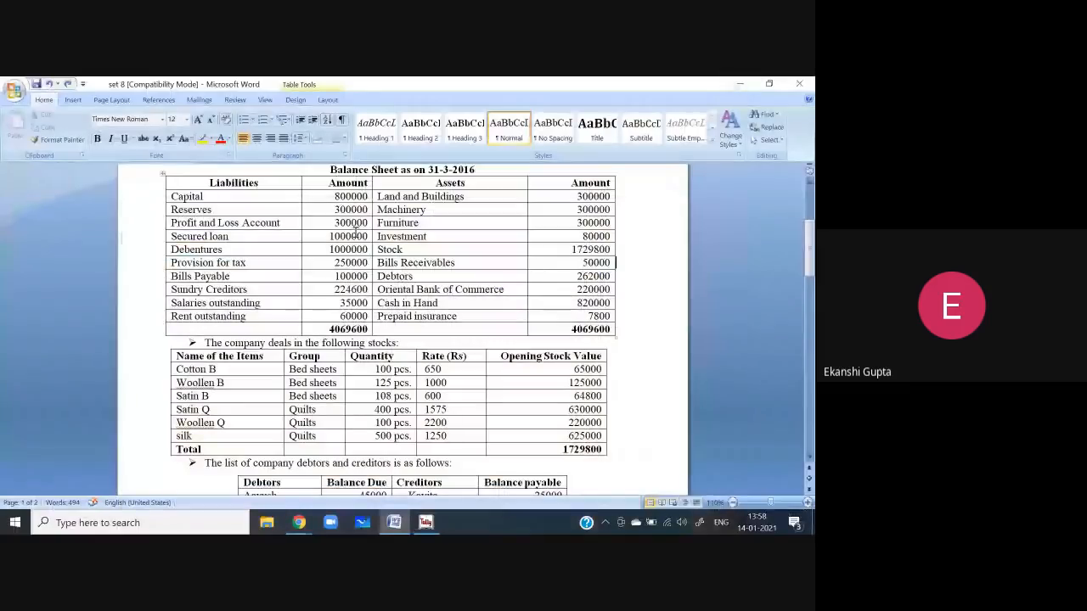
mouse_move(811, 258)
left_mouse_down()
mouse_move(812, 281)
mouse_move(812, 264)
left_mouse_up()
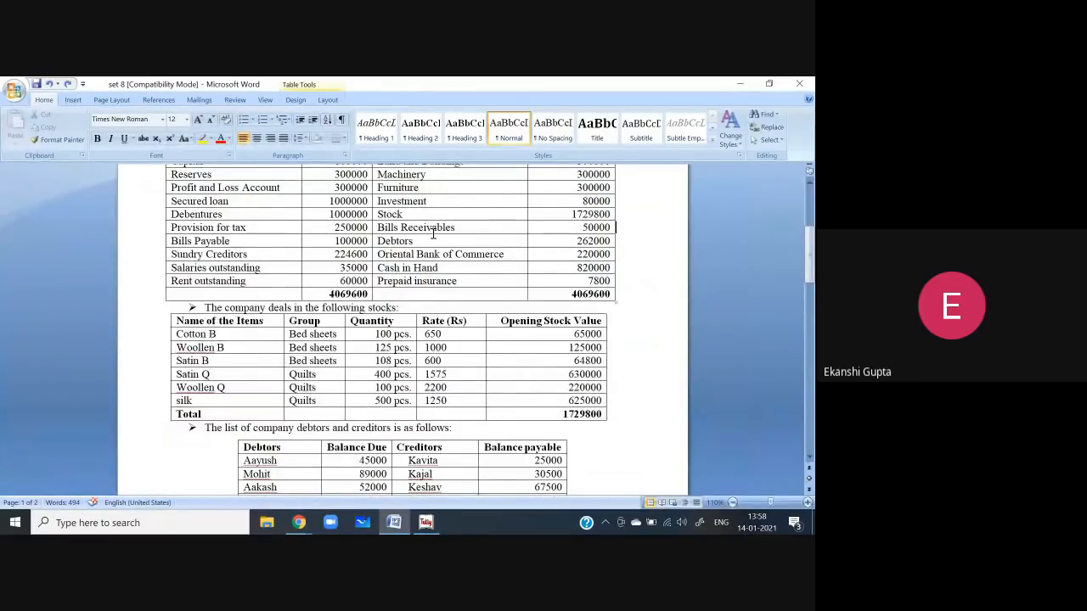
left_click(422, 523)
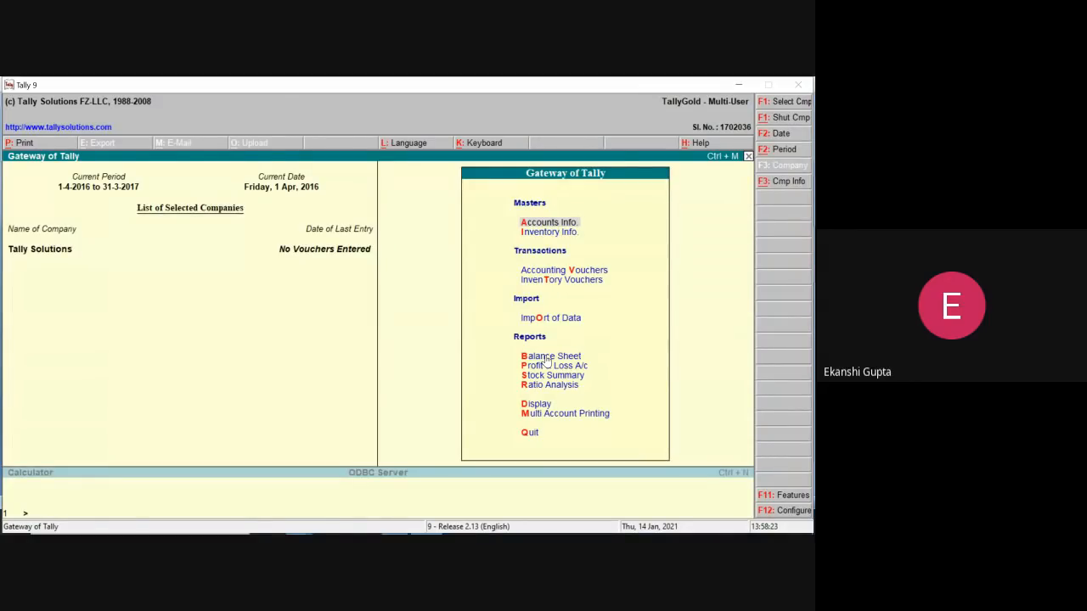
key("Down")
key("Down")
key("Down")
key("Down")
key("Down")
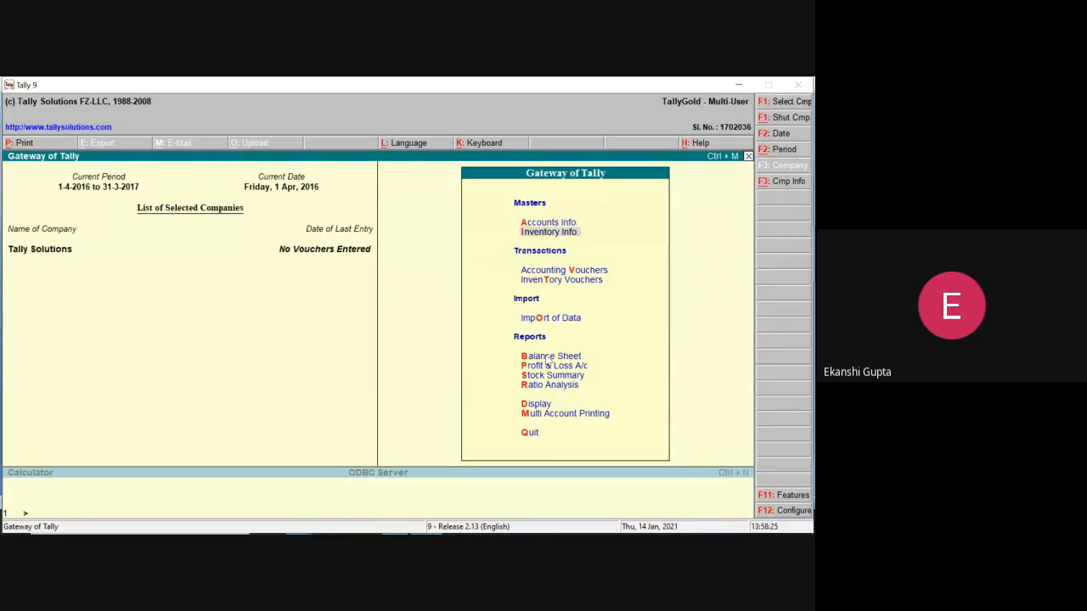
key("Return")
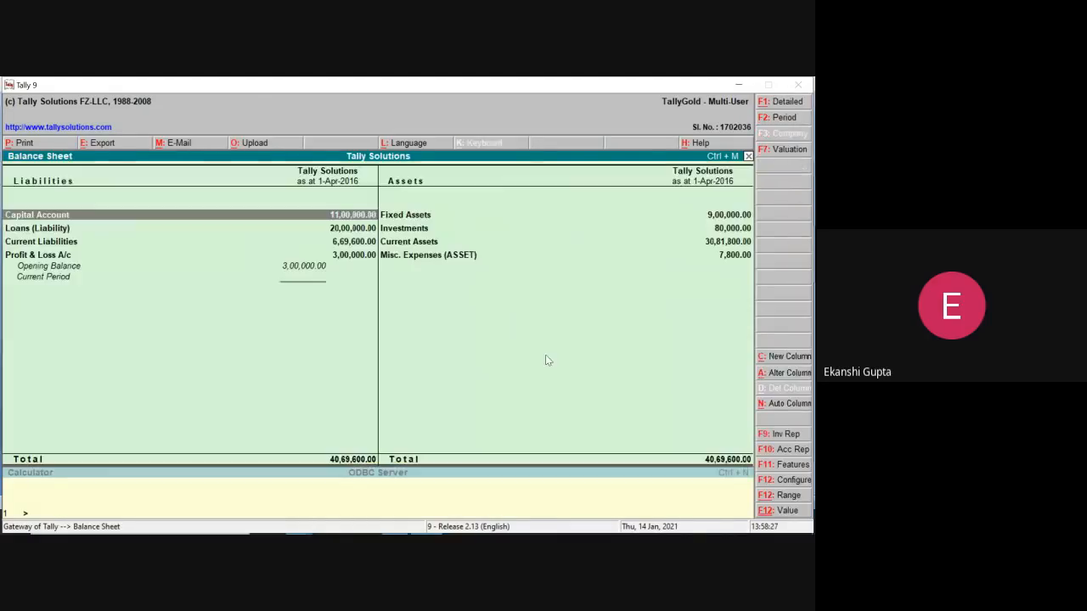
Compare Tally's Balance Sheet with the one in Word, examine it in detailed view, and close the report
left_click(739, 86)
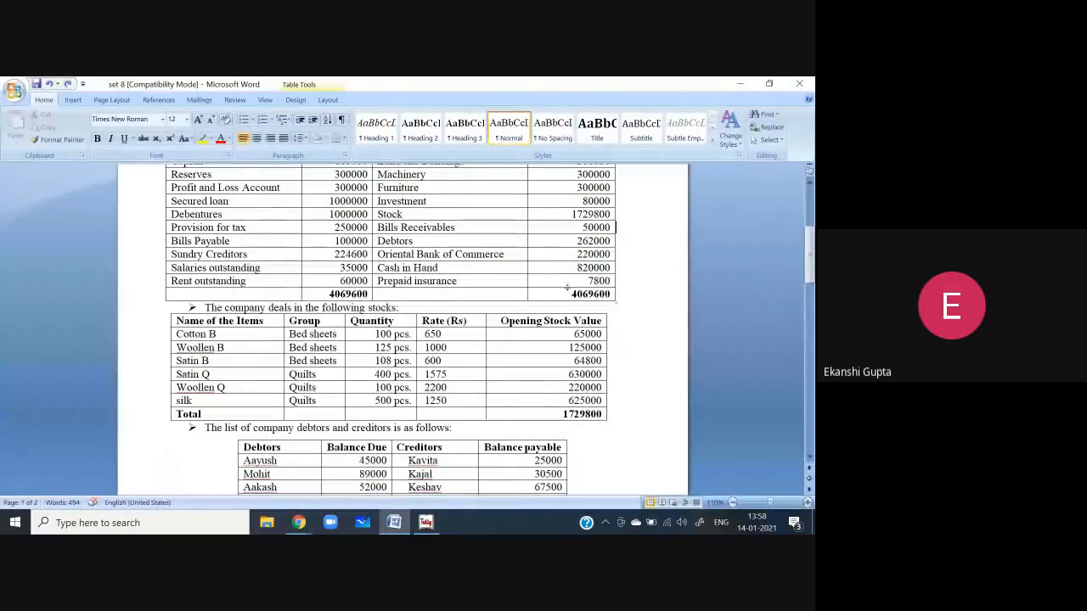
left_click_drag(811, 255, 812, 247)
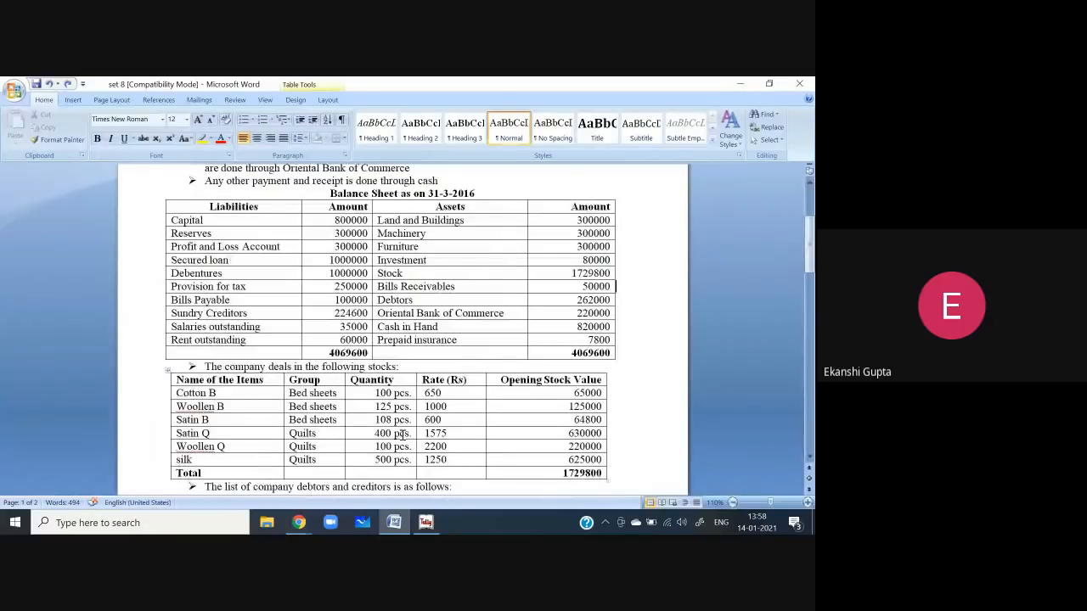
left_click(425, 522)
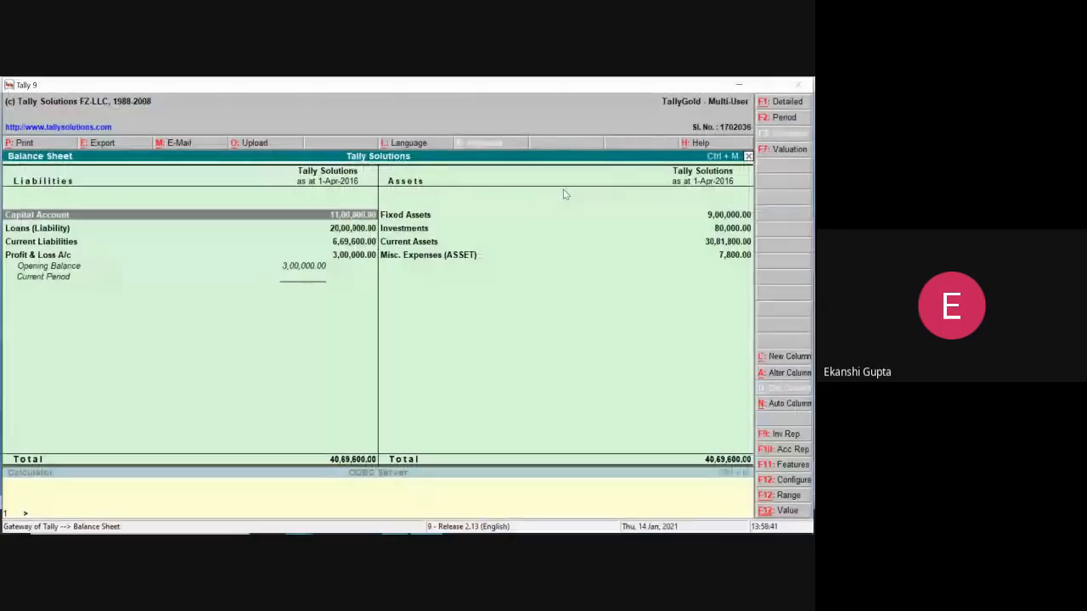
left_click(788, 101)
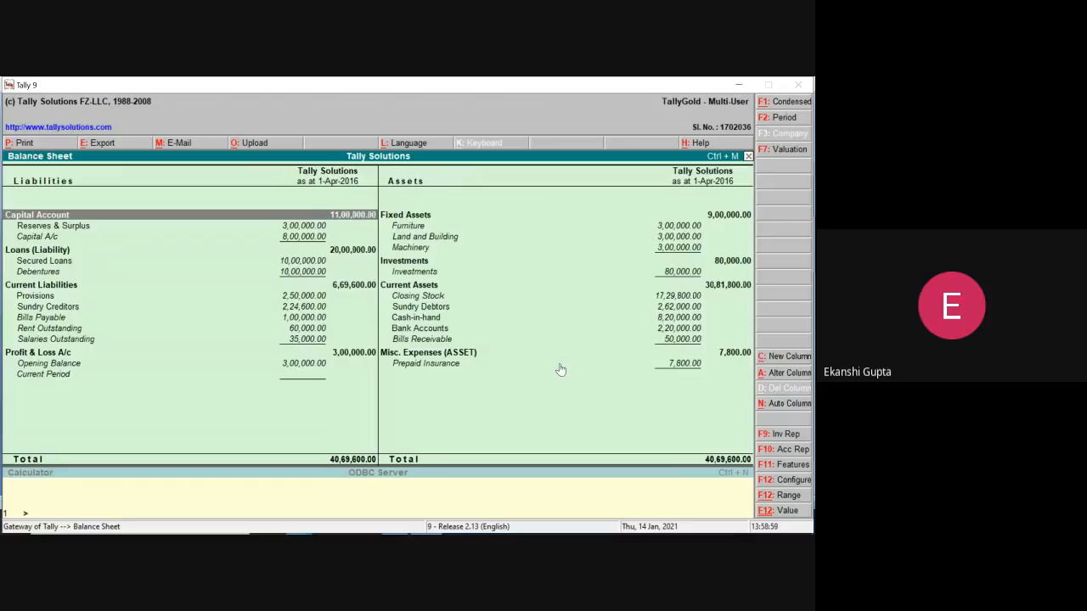
key("Escape")
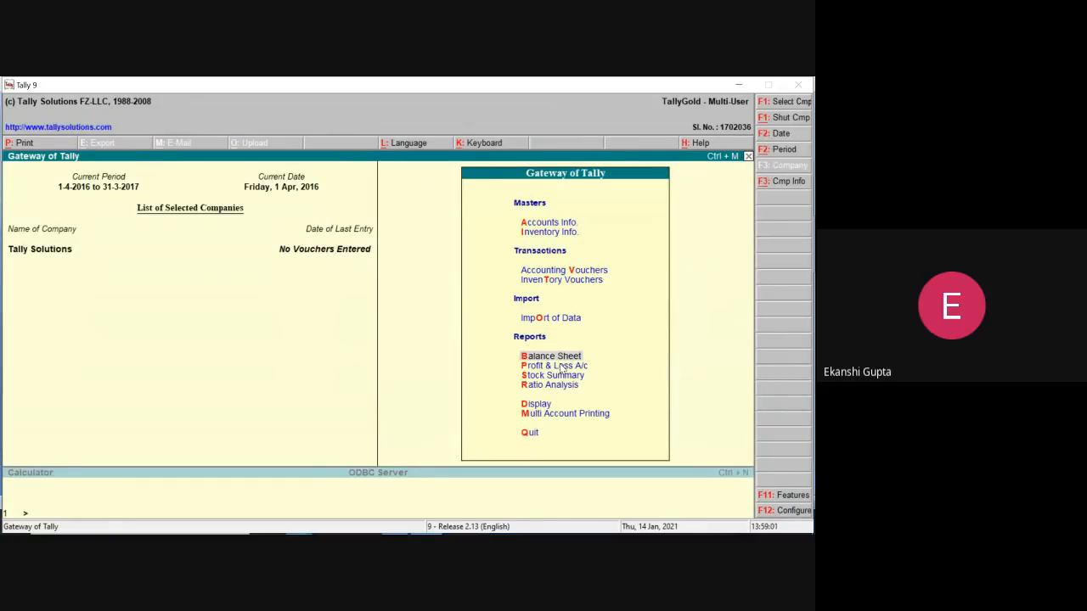
Open accounting voucher creation in Tally and look up the transactions to record in the Word document
key("Up")
key("Up")
key("Up")
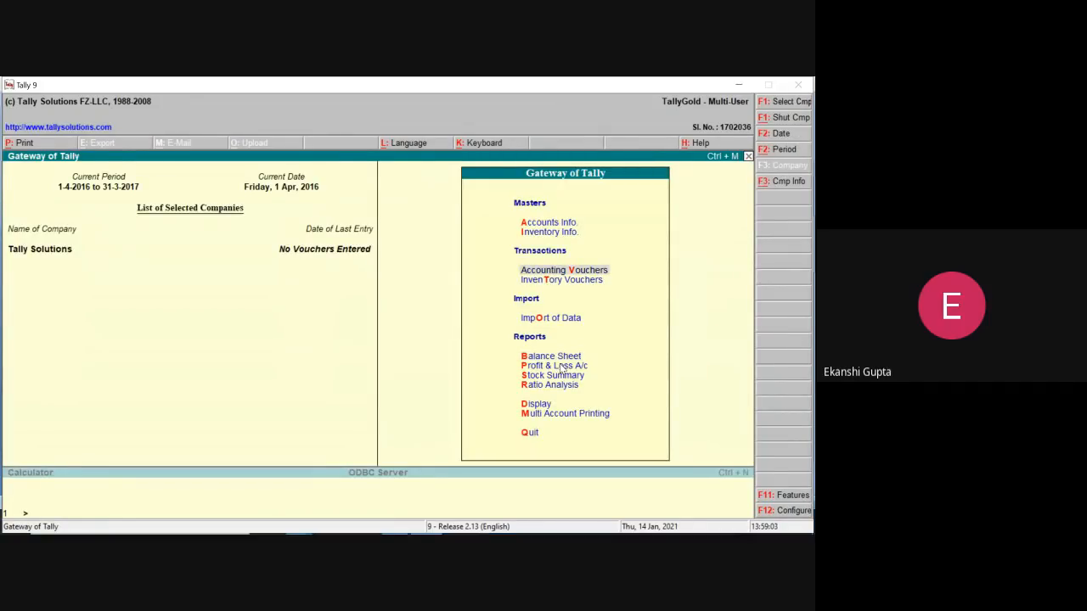
key("Return")
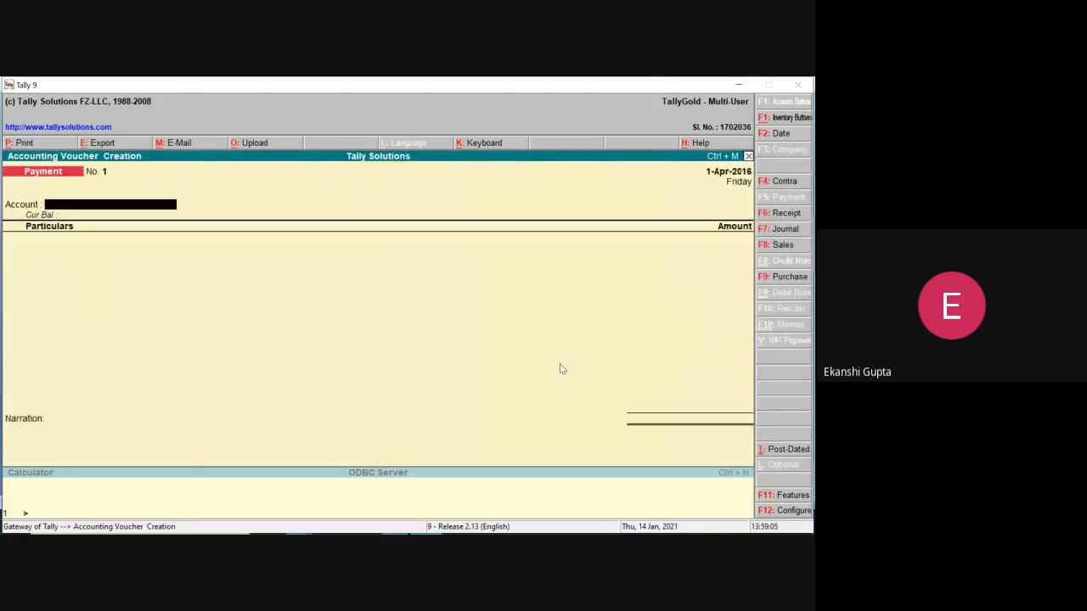
left_click(739, 85)
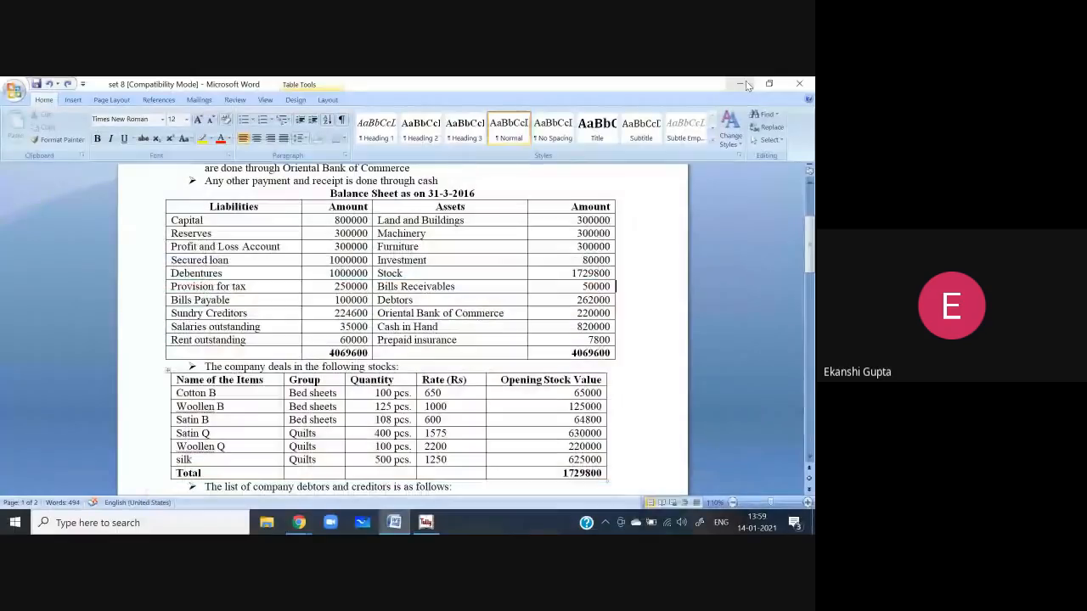
left_click_drag(809, 255, 809, 316)
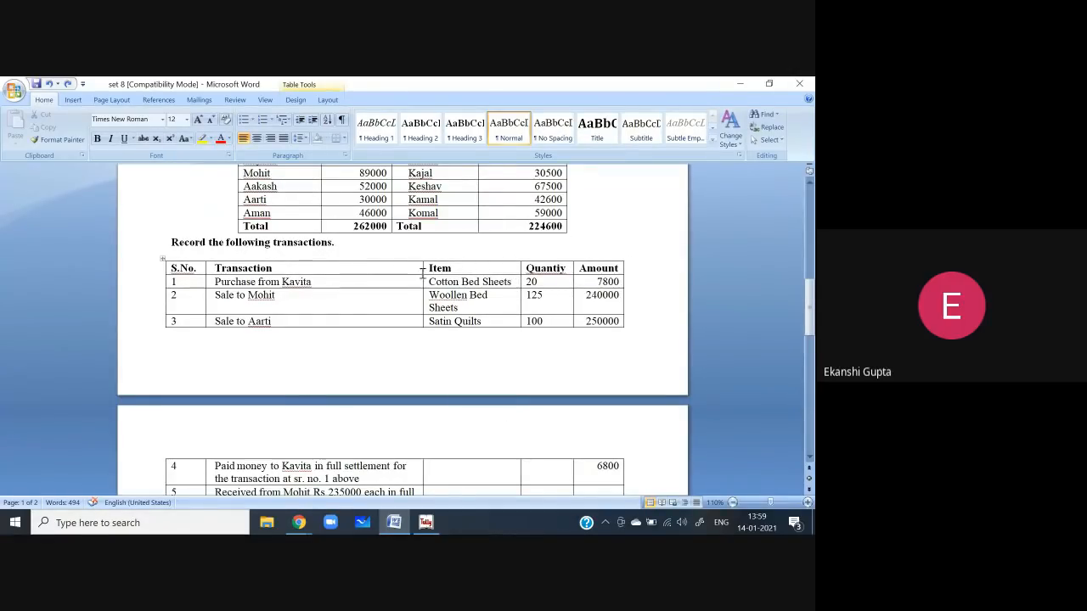
left_click(426, 522)
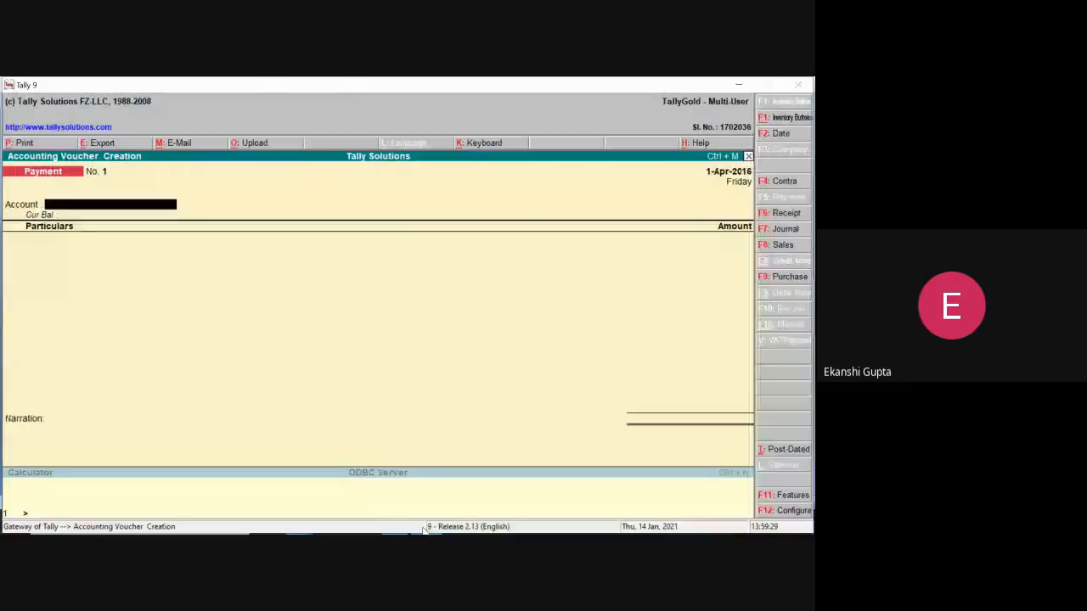
Start a purchase voucher without a reference and enter the first transaction's supplier as the party account
left_click(788, 276)
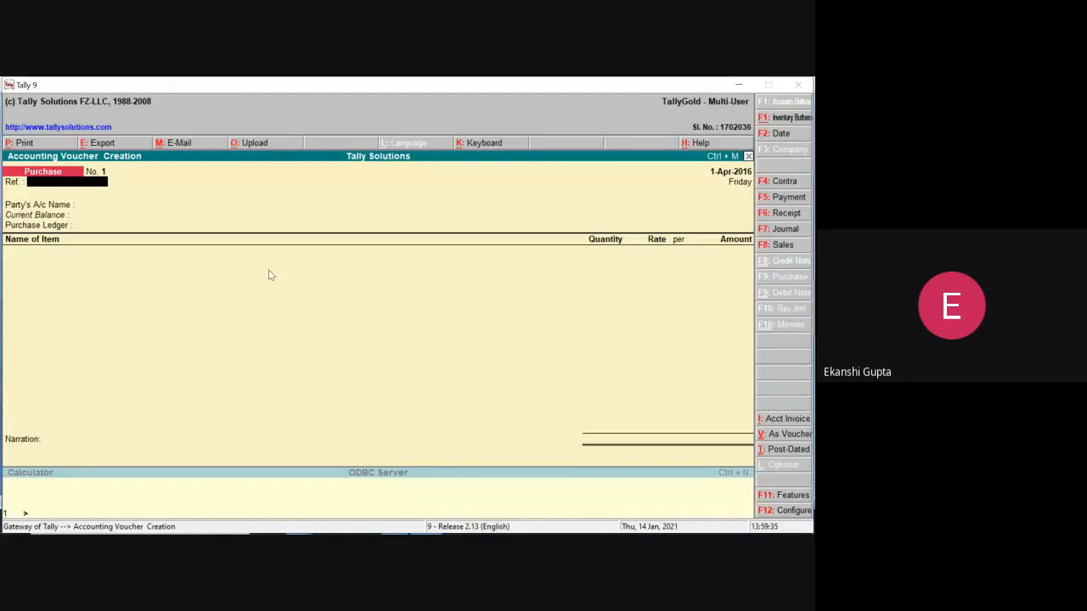
key("Return")
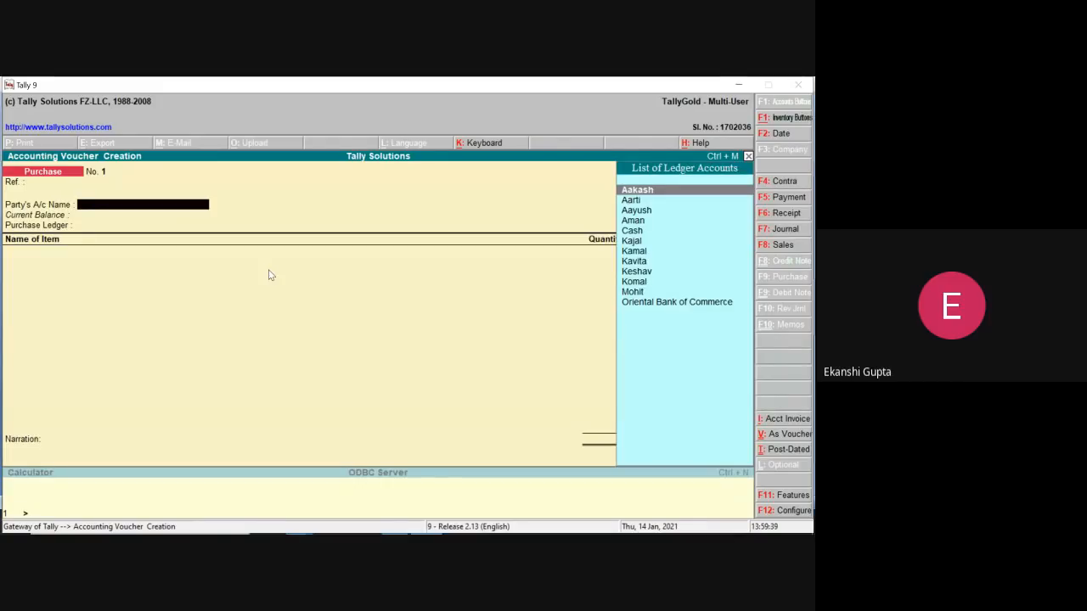
type("Ka")
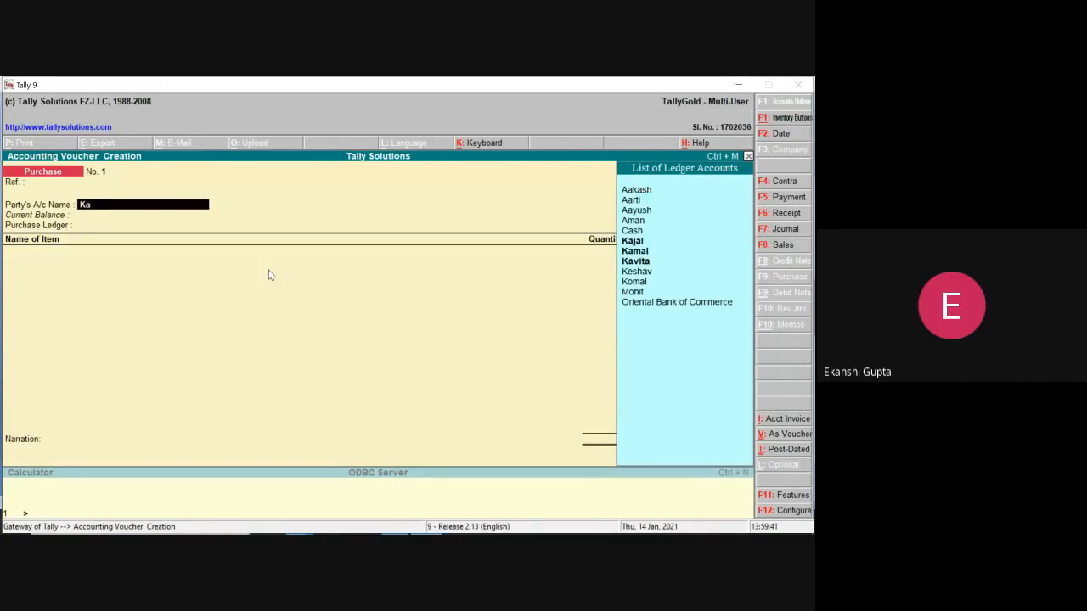
Select the supplier from transaction 1 as the purchase voucher's party and accept the supplier details with address and tax number blank
key("Down")
key("Down")
key("Down")
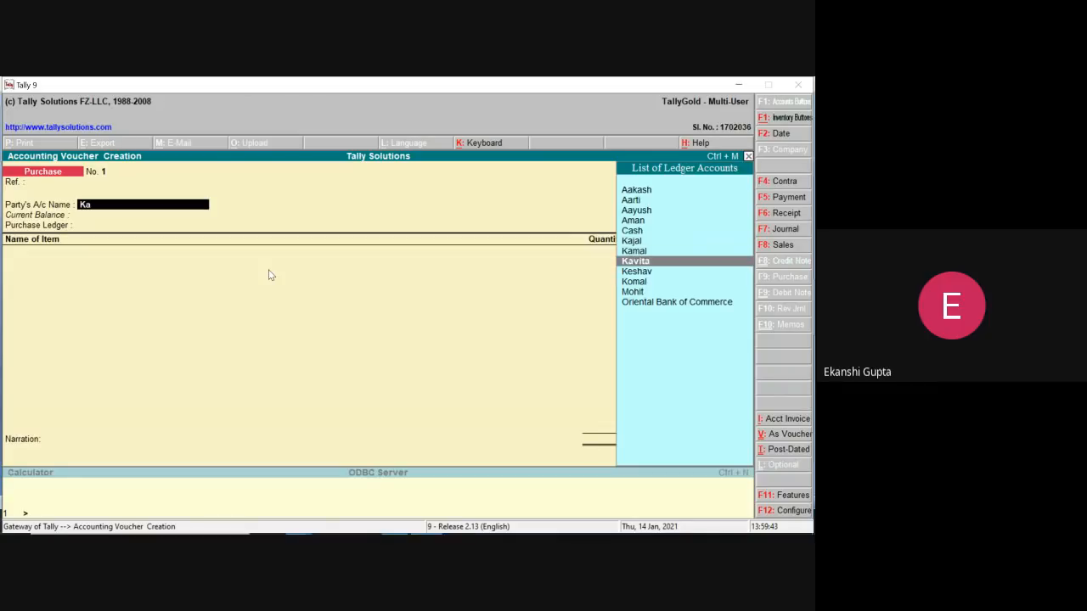
key("Return")
key("Return")
key("Return")
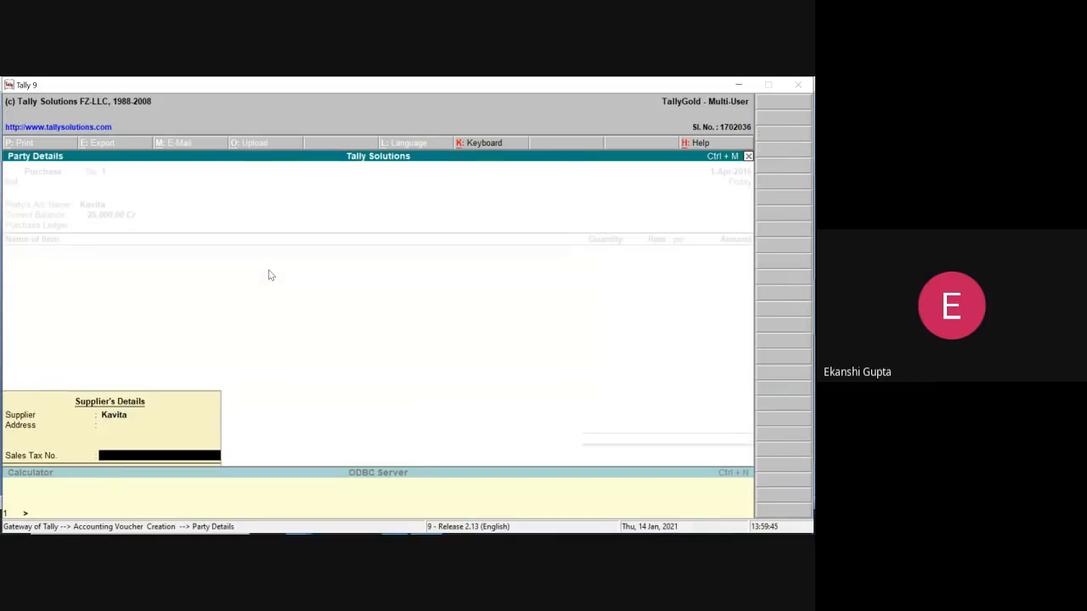
key("Return")
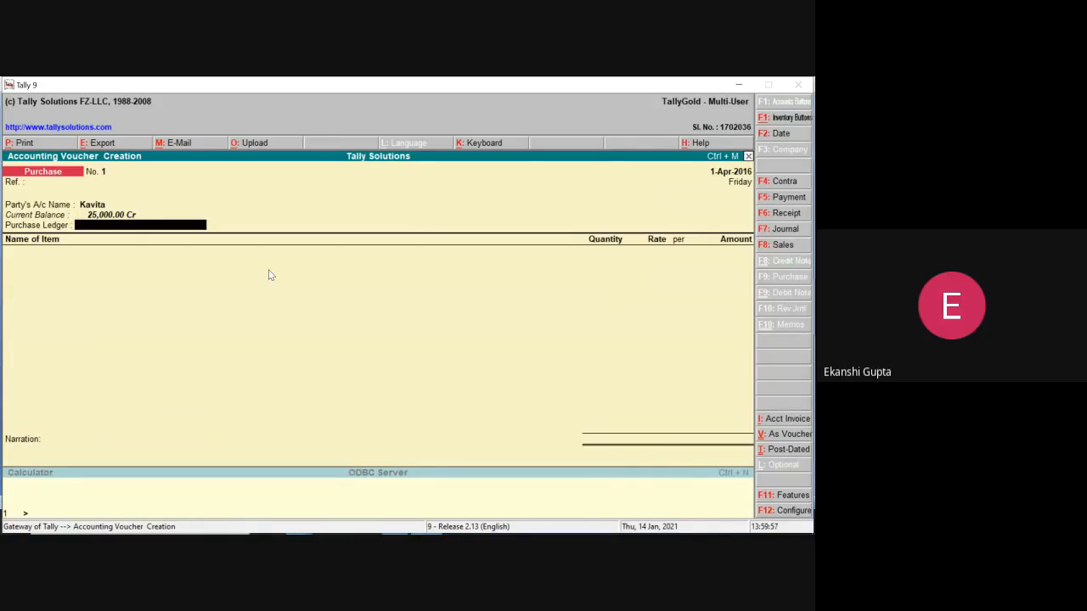
Create the purchase ledger "Purchase A/c" under Purchase Accounts with inventory values affected set to Yes
key("alt+c")
type("Purchase")
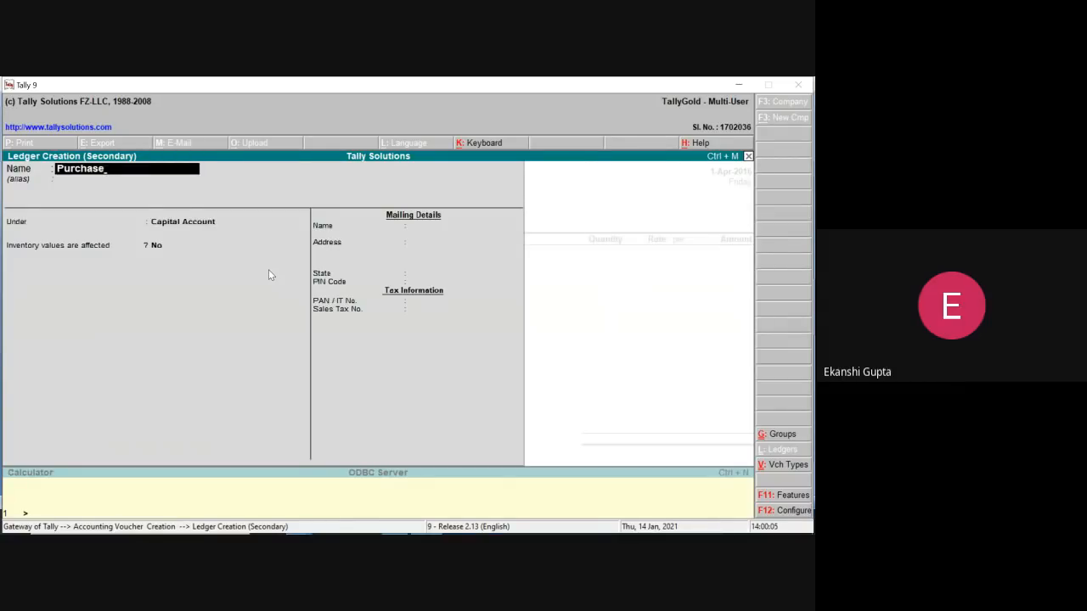
type(" A/c")
key("Return")
type("P")
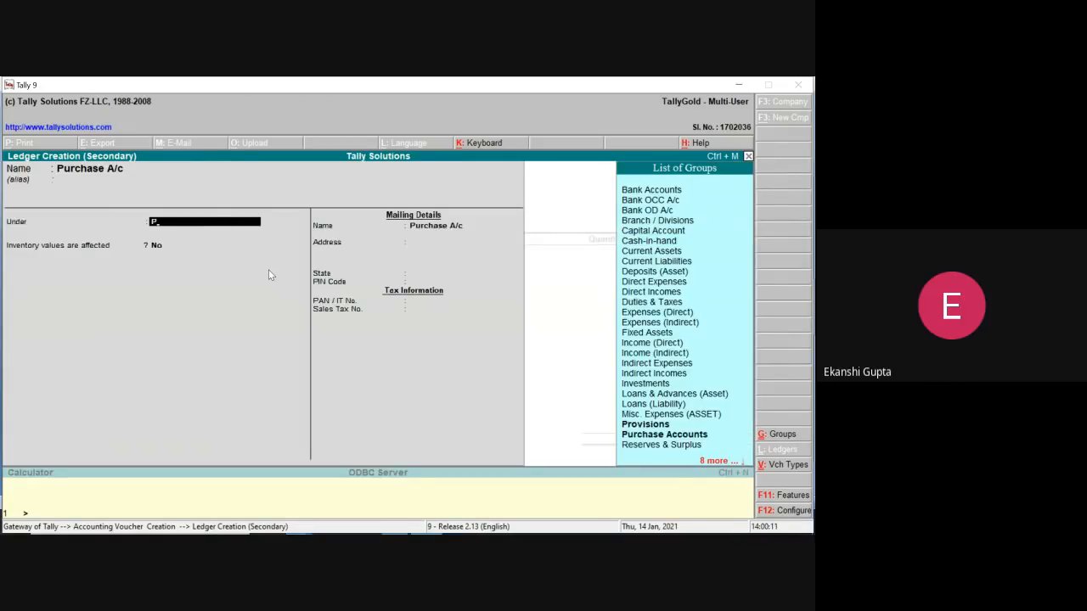
type("urch")
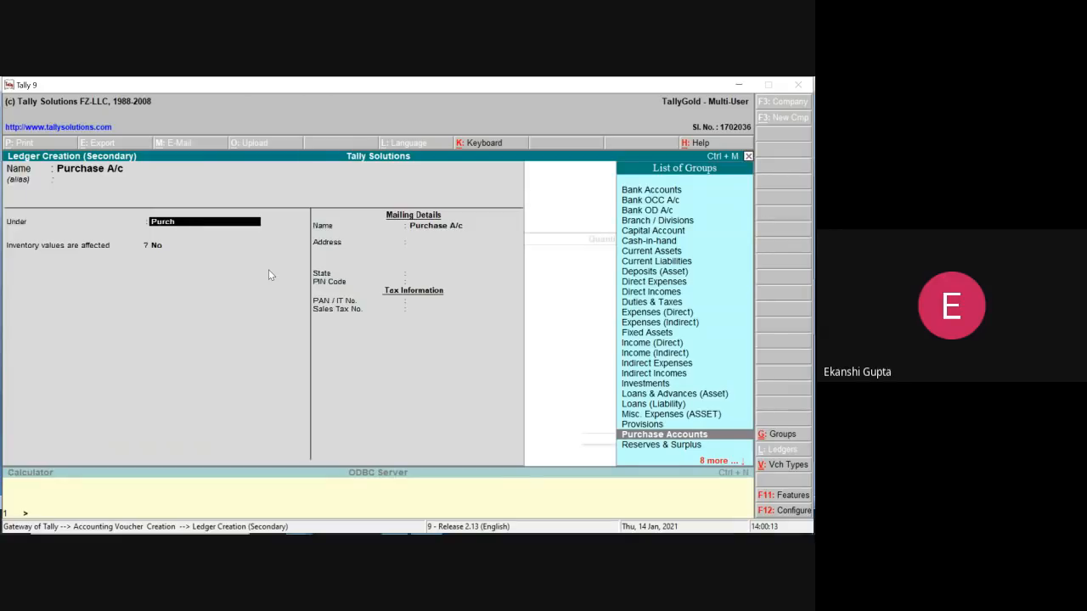
key("Return")
key("y")
key("Return")
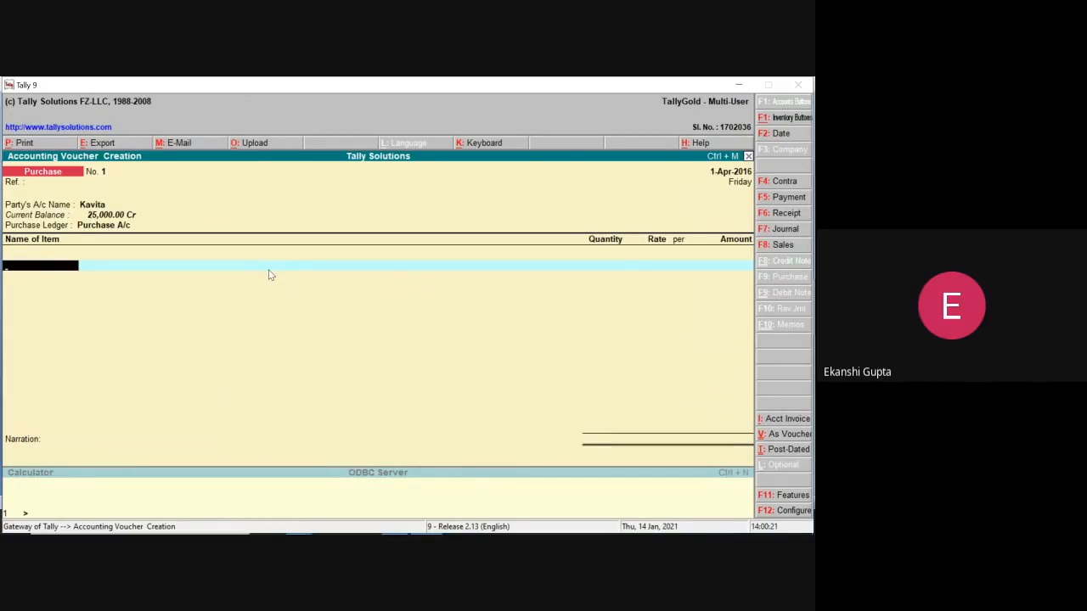
Add the item Cotton B to the purchase voucher with quantity 20 and amount 7800, checking the figures in the Word assignment
type("C")
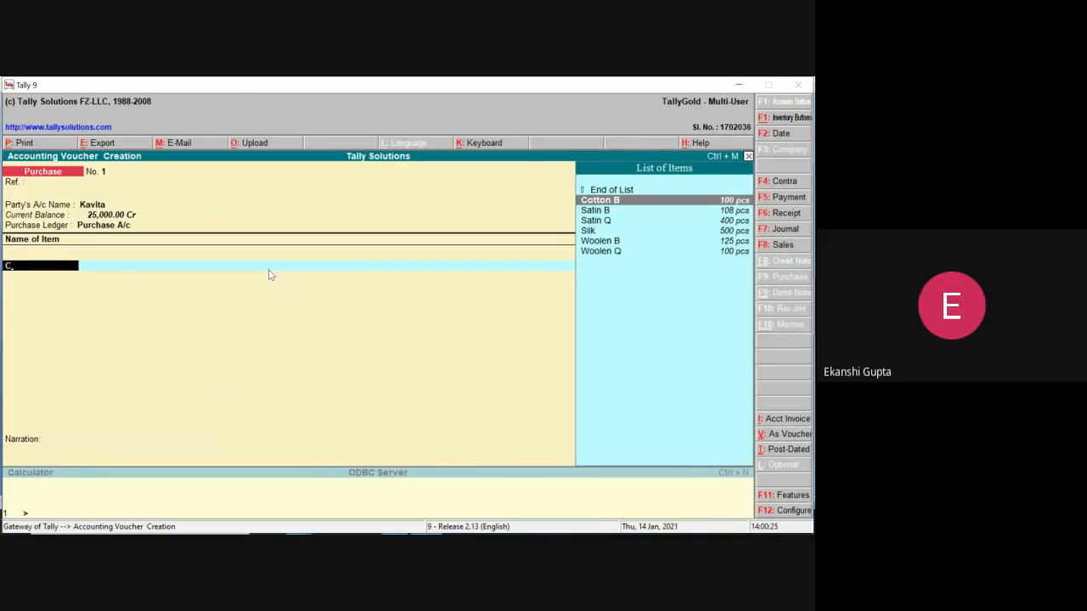
key("Return")
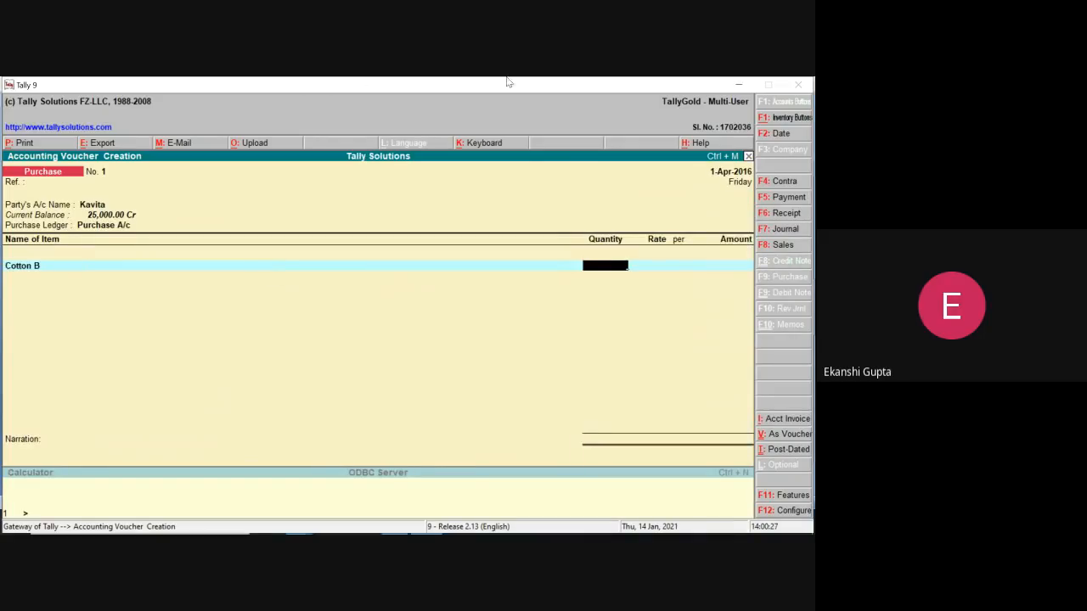
left_click(740, 84)
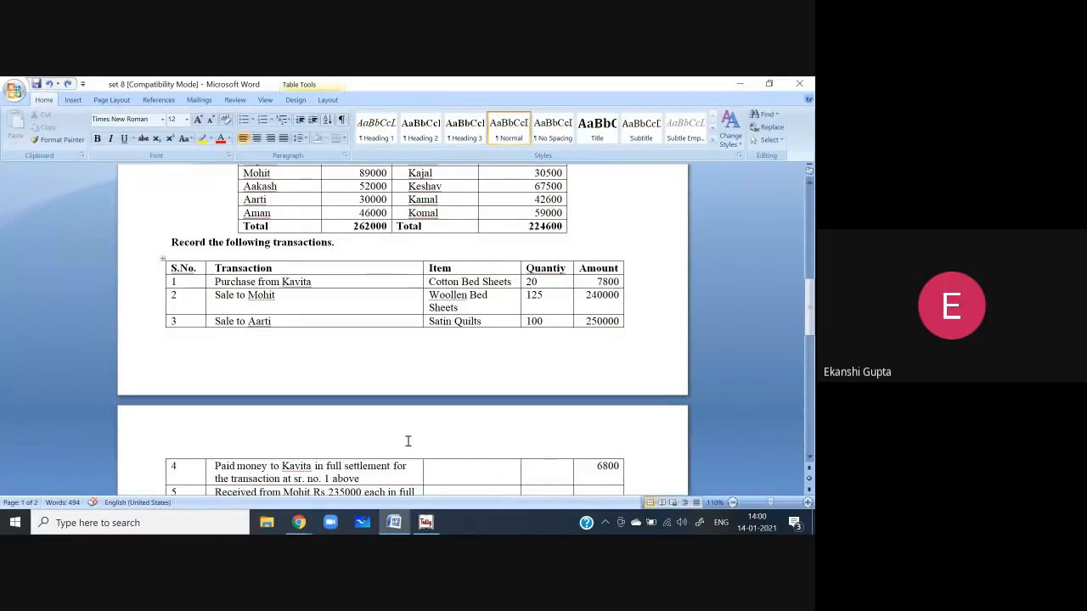
left_click(428, 522)
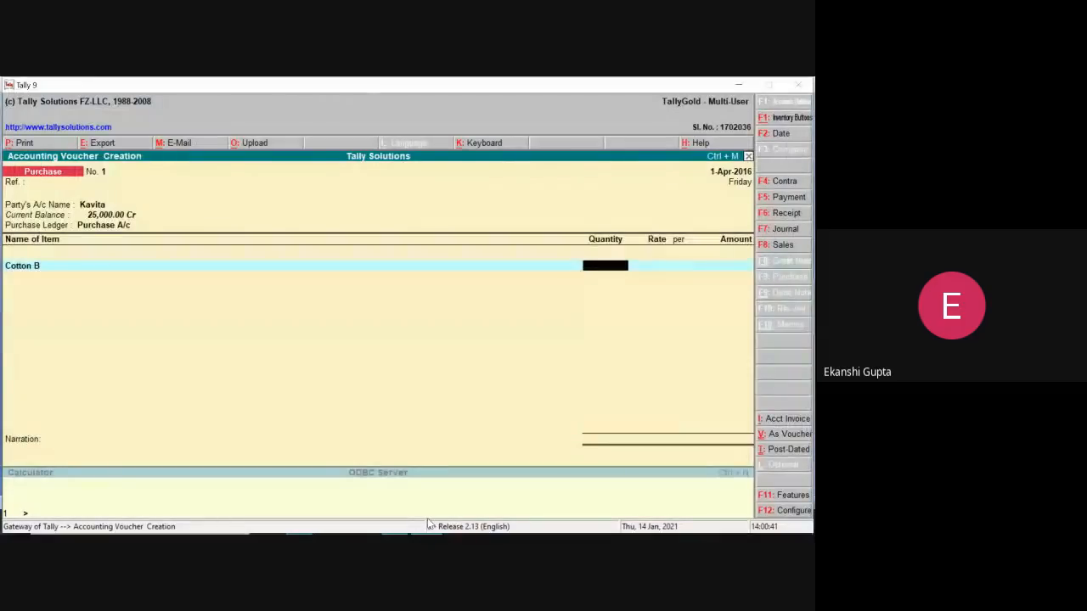
type("20")
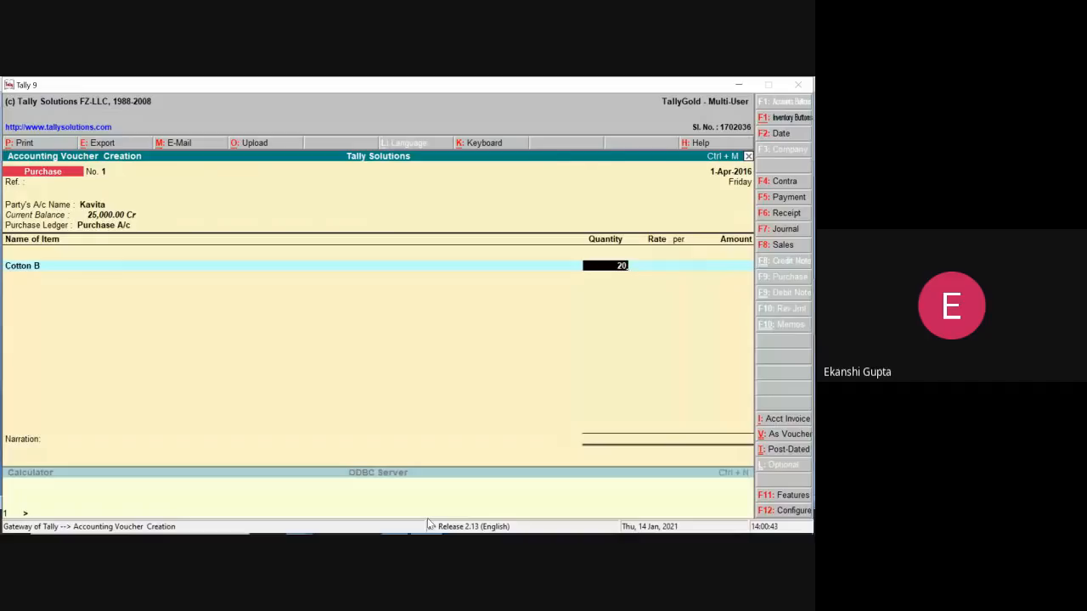
key("Return")
key("Return")
key("Return")
key("BackSpace")
type("7800")
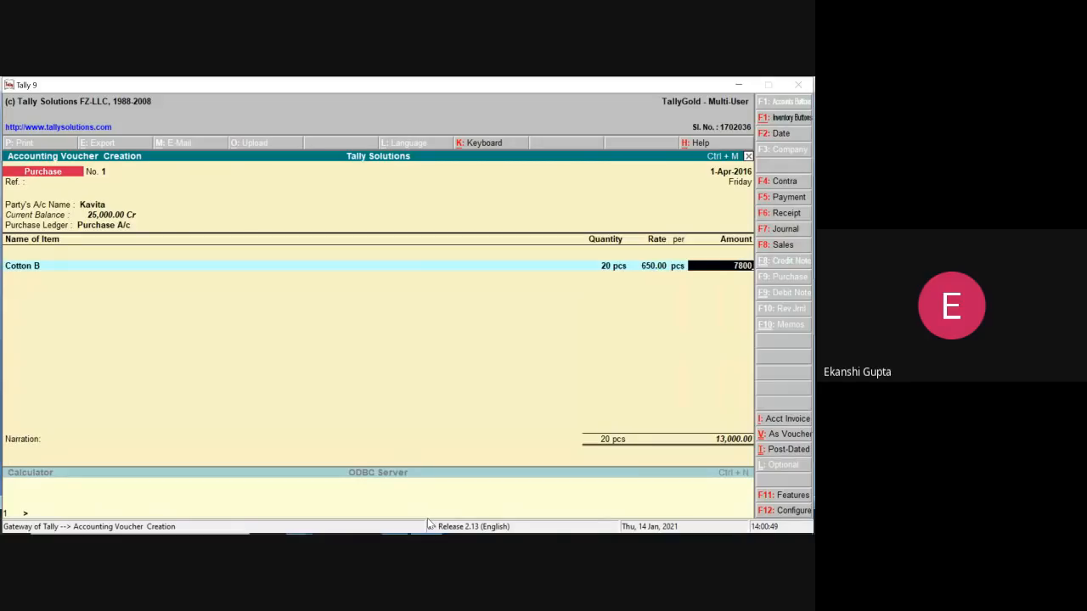
key("Return")
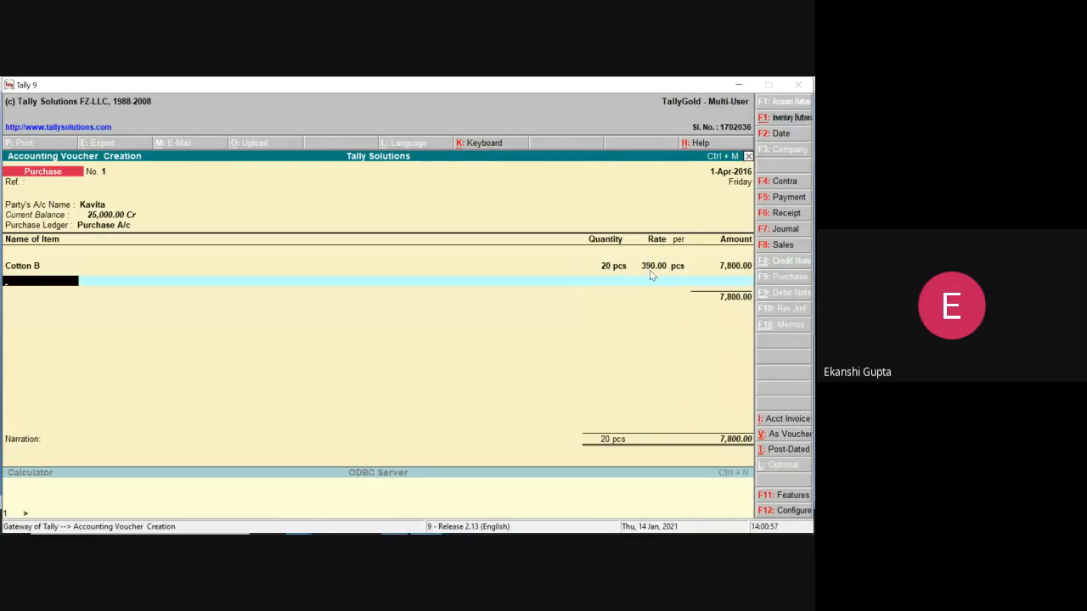
End the item list, leave the narration blank and accept the purchase voucher
key("Return")
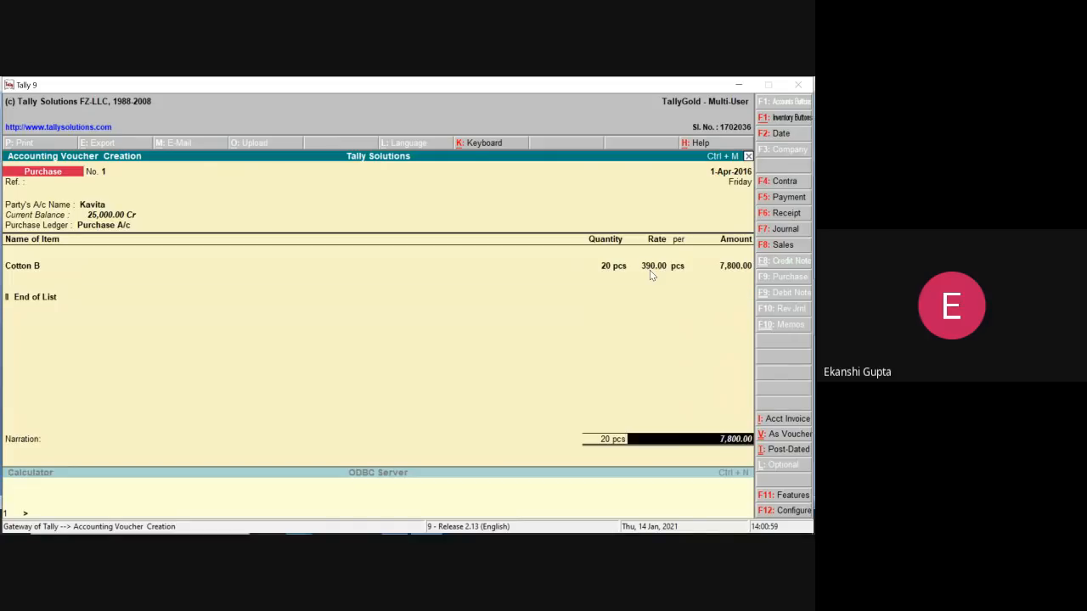
key("Return")
key("Return")
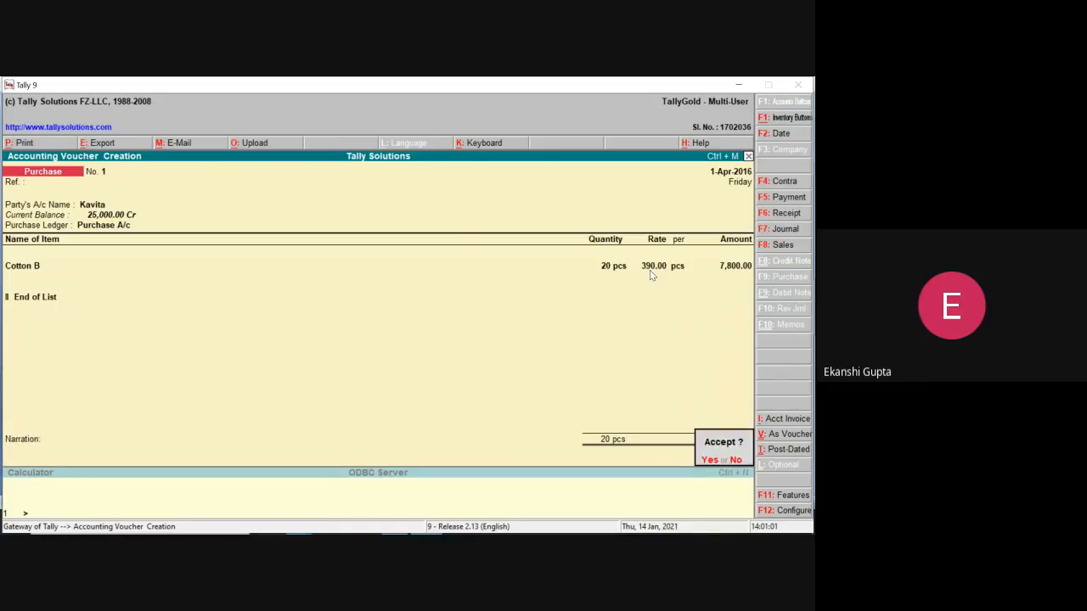
key("Return")
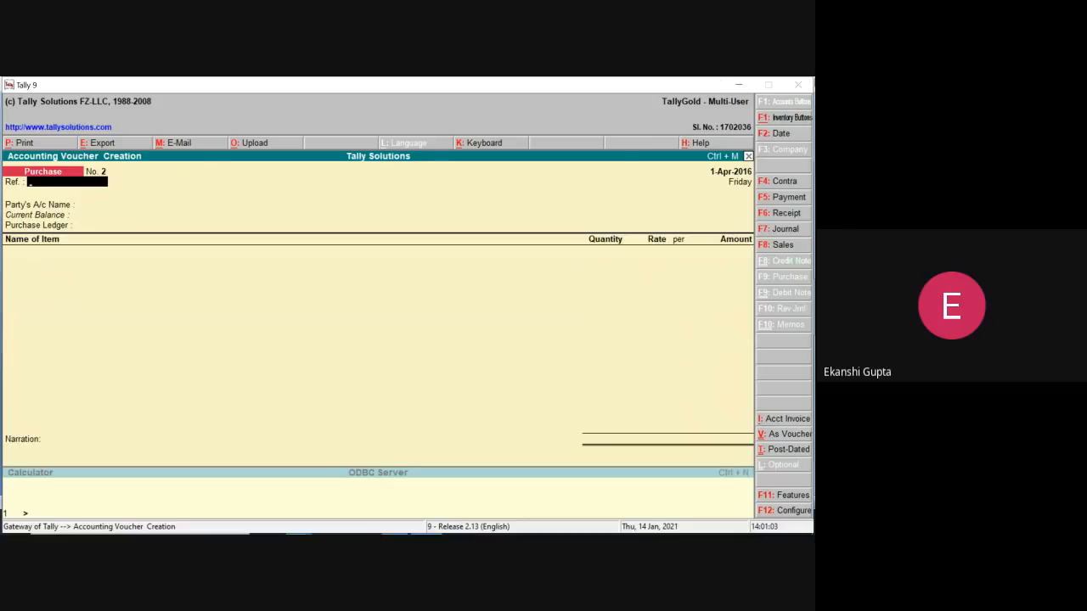
Check transaction 2 in the Word assignment and start a sales voucher in Tally with that customer as the party and no reference
left_click(743, 87)
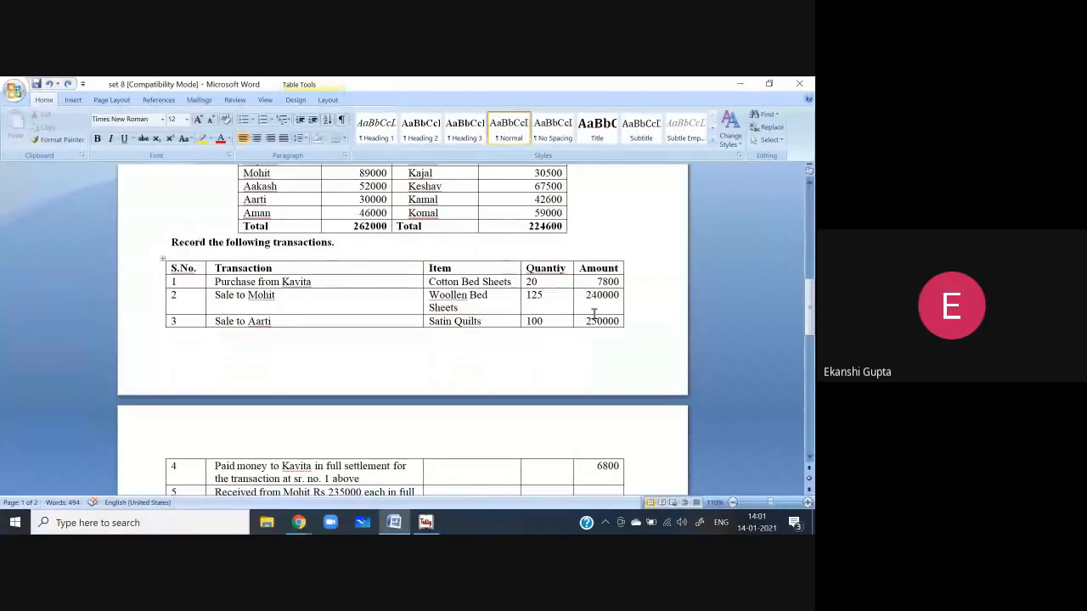
left_click(426, 523)
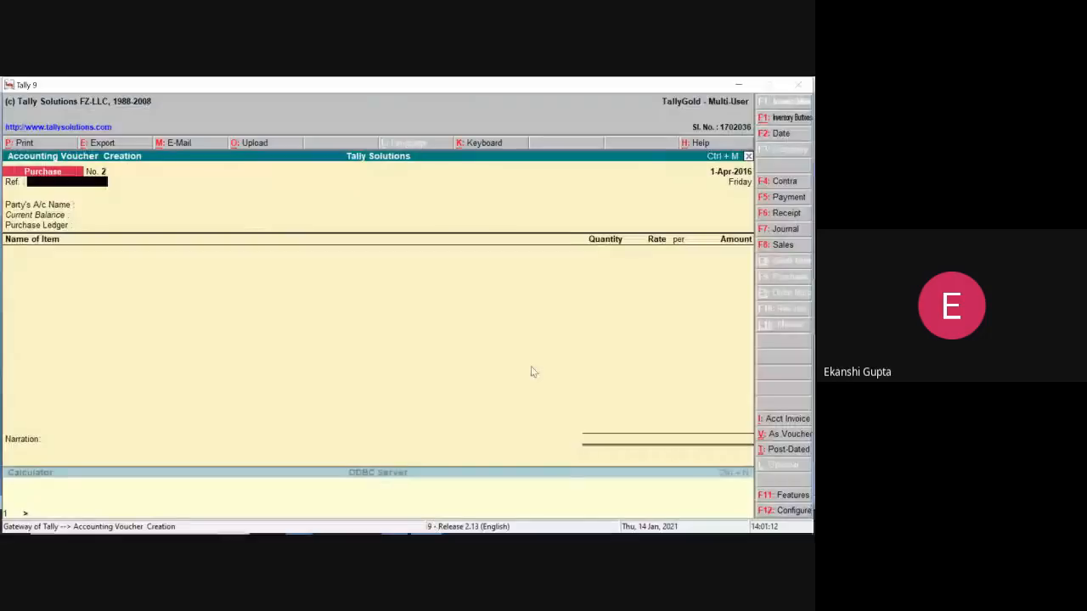
left_click(782, 245)
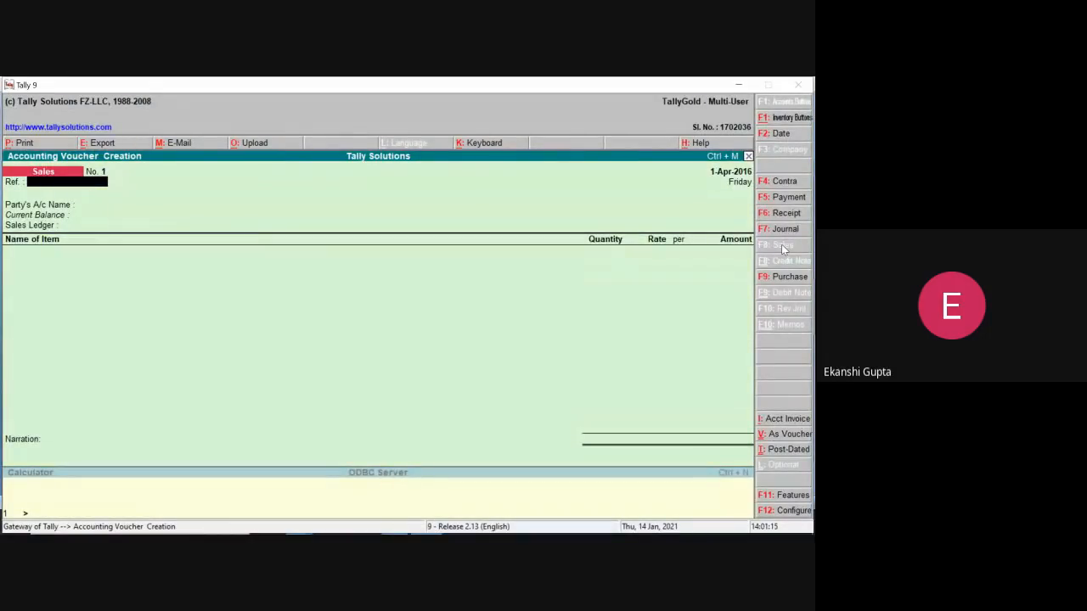
key("Return")
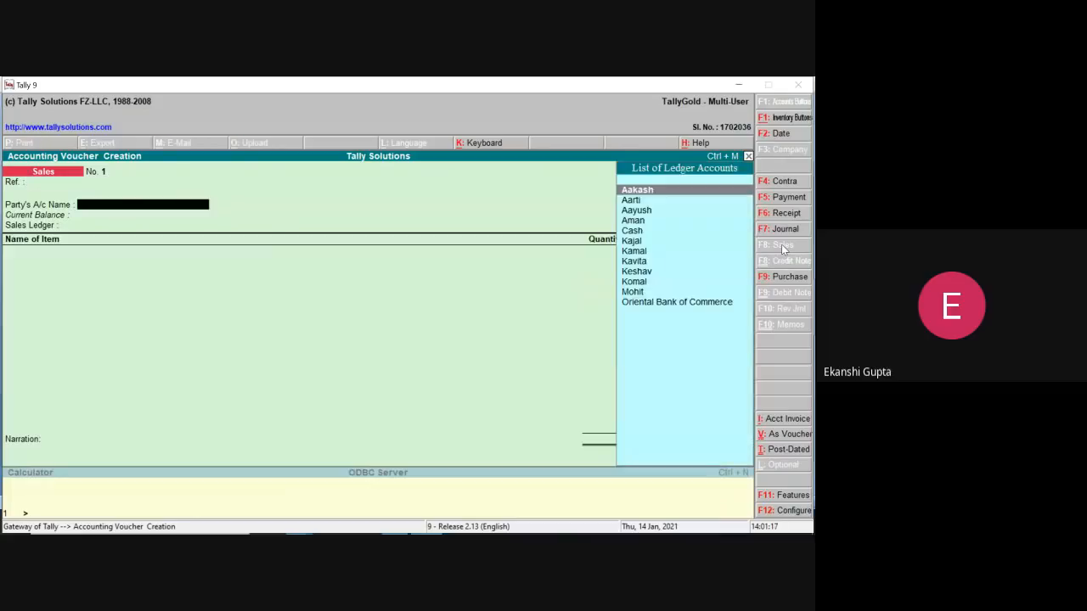
type("Mohi")
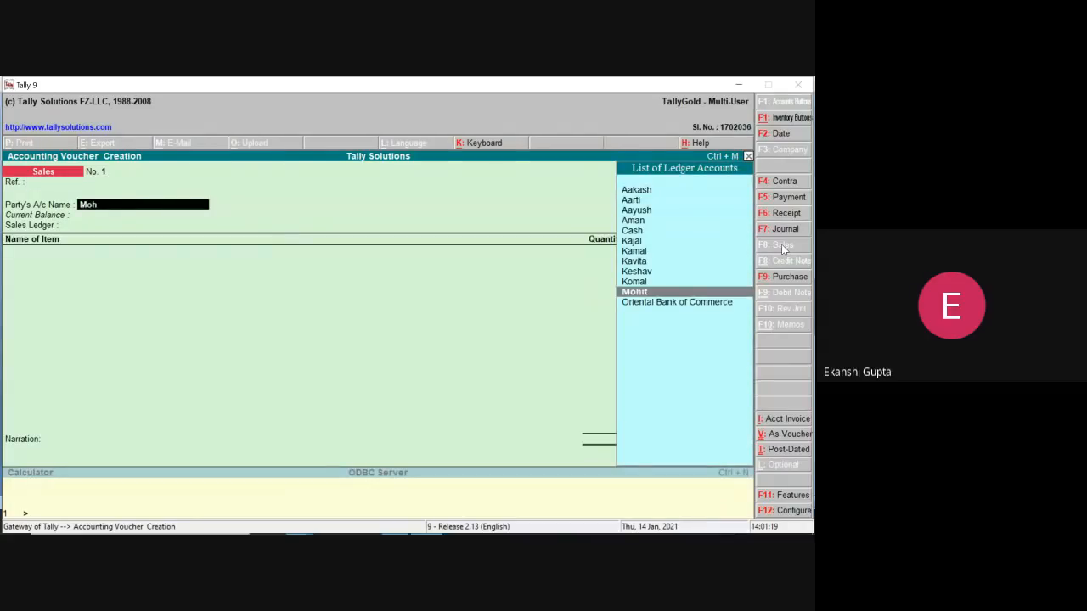
key("Return")
Accept the sales voucher's party details, leaving the despatch, order, address and sales tax fields blank
key("Return")
key("Return")
key("Return")
key("Return")
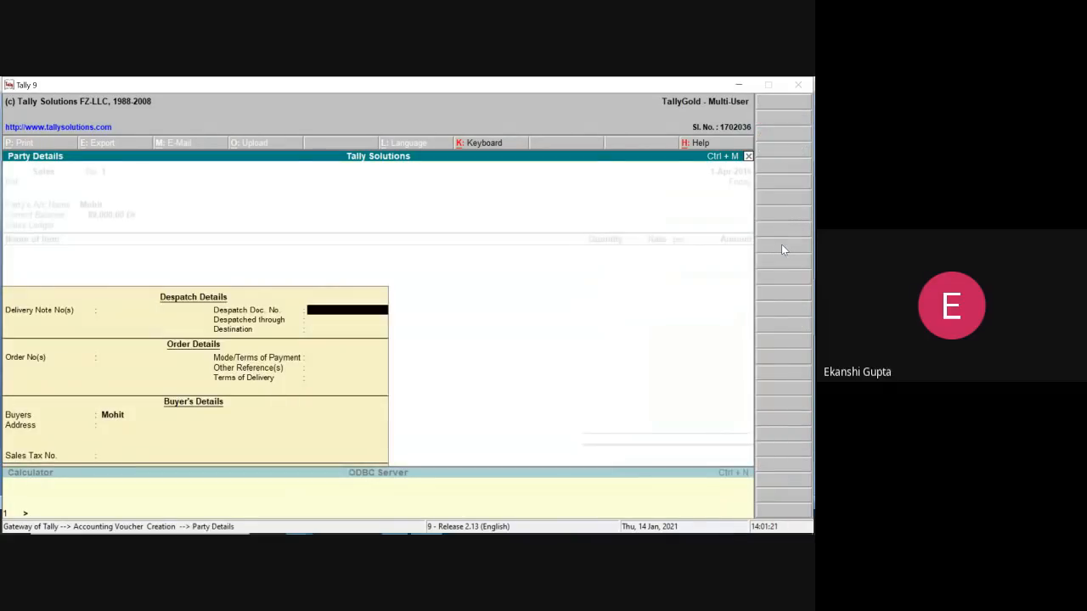
key("Return")
key("Return")
key("Return")
key("Return")
key("Return")
key("Return")
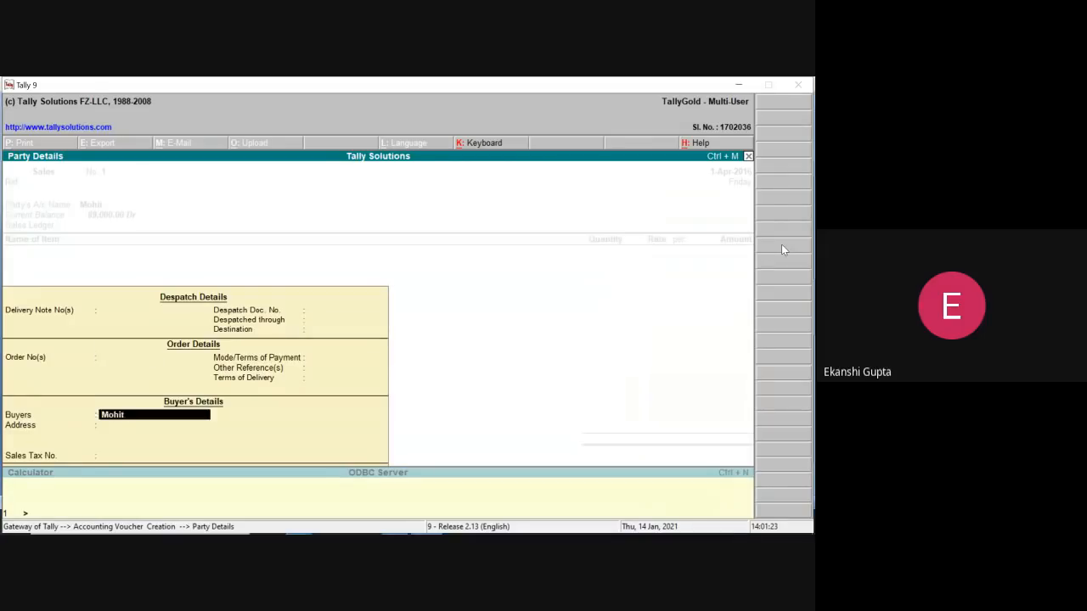
key("Return")
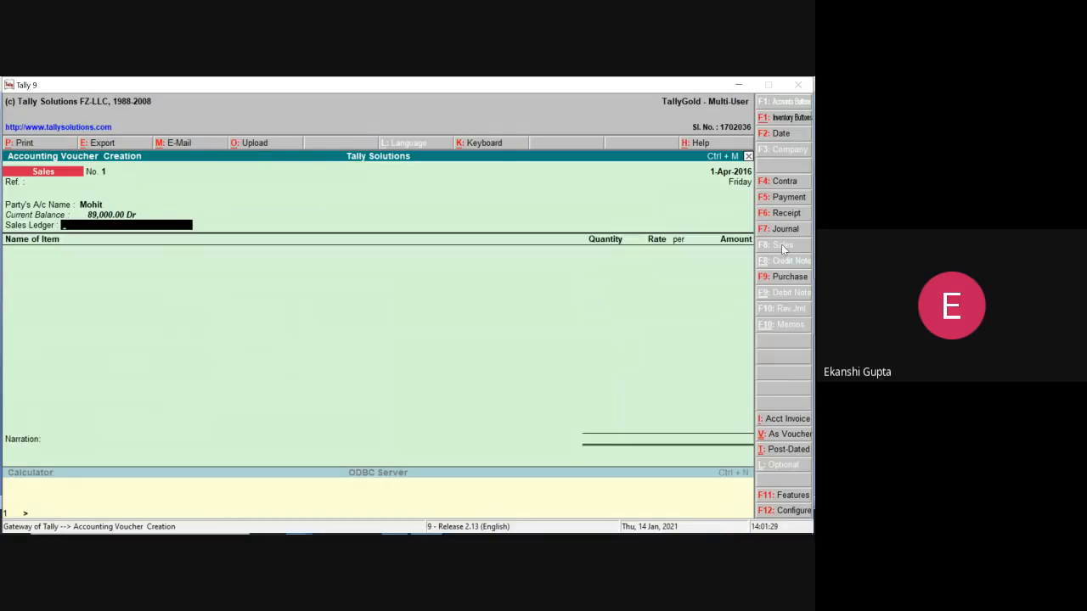
Create the sales ledger "Sales A/c" under Sales Accounts, keeping inventory values affected at Yes
key("alt+c")
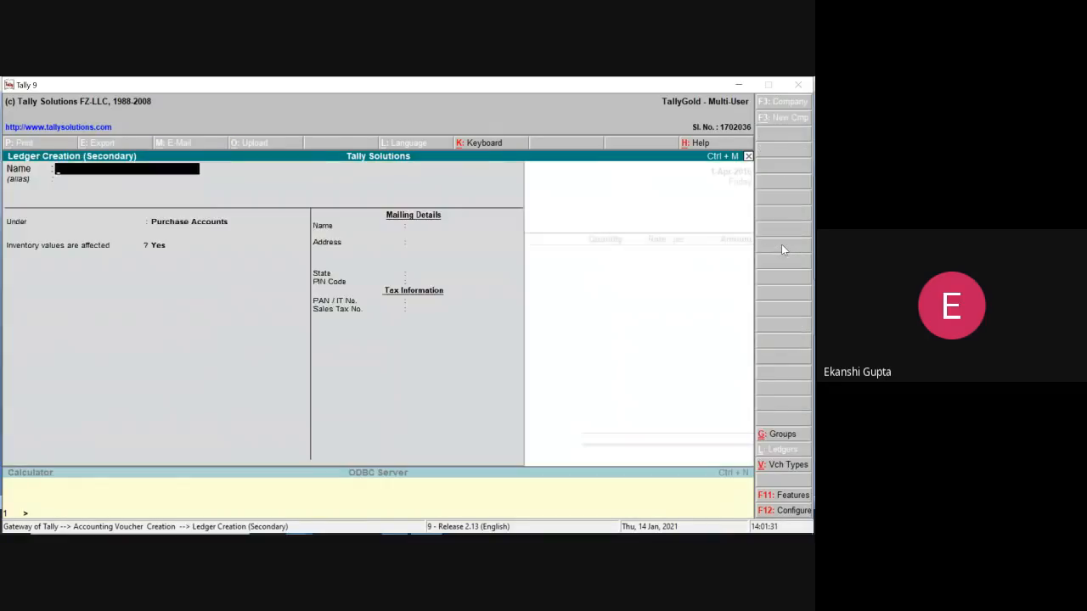
type("Sales a/c")
key("Return")
key("Return")
type("sal")
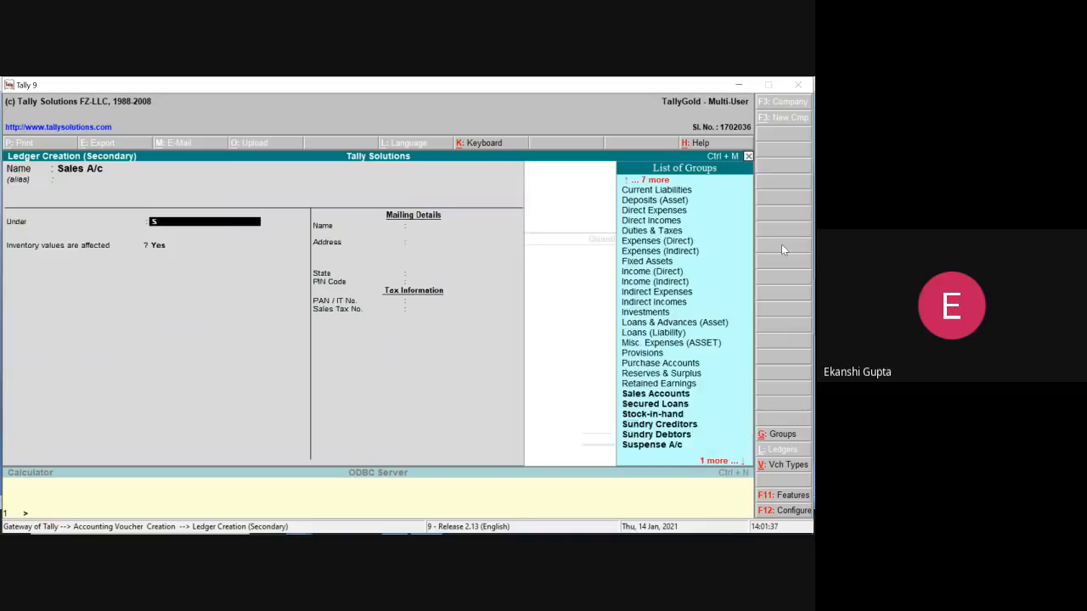
key("Return")
key("Return")
key("Return")
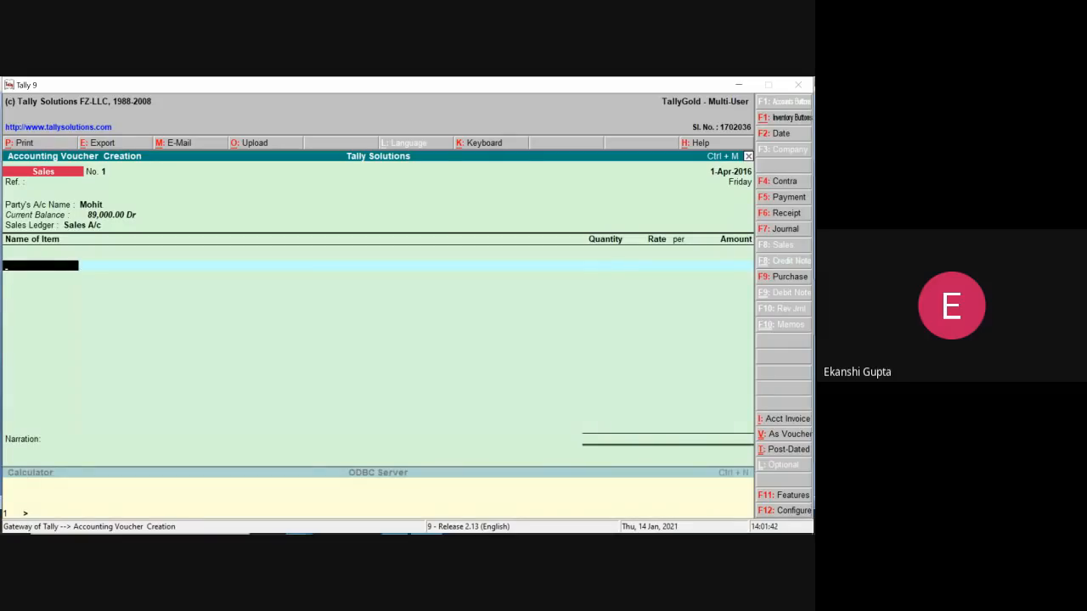
Look up transaction 2 in the Word assignment and enter the item Woolen B with quantity 125 in Tally's sales voucher
left_click(741, 81)
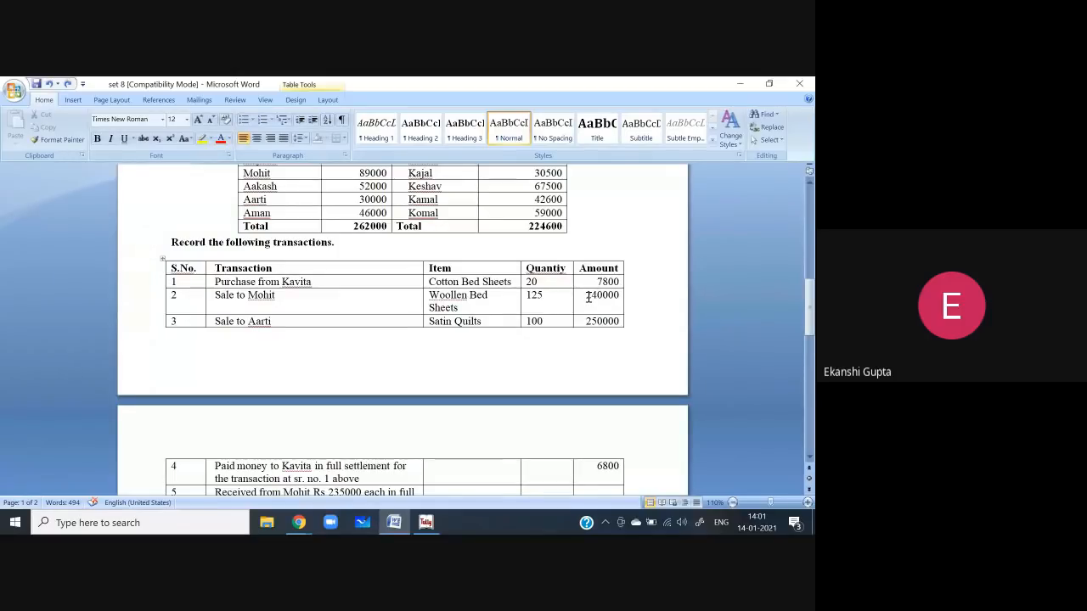
left_click(426, 522)
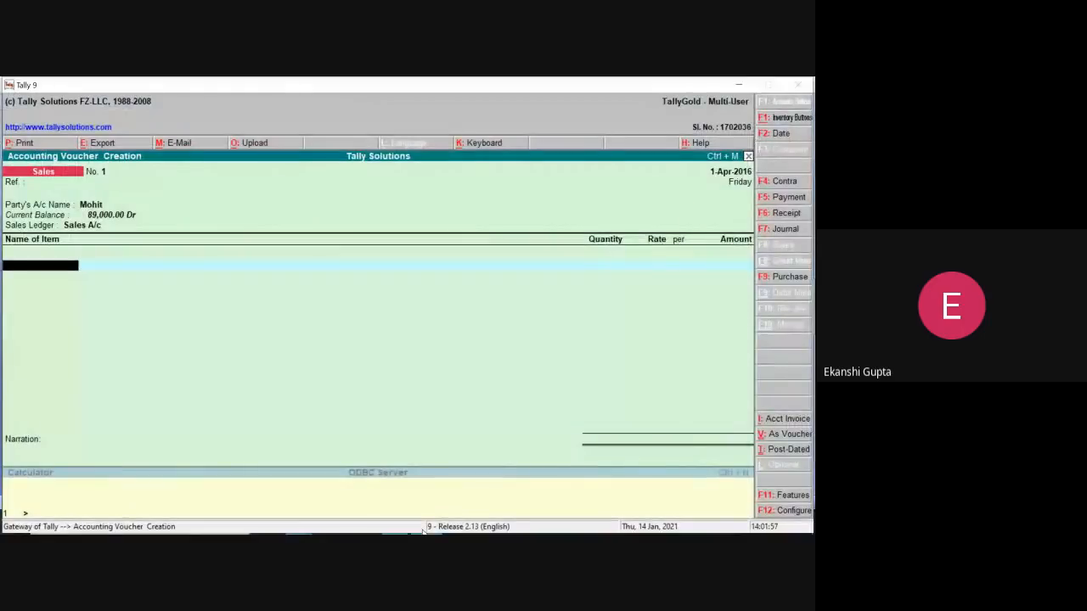
type("W")
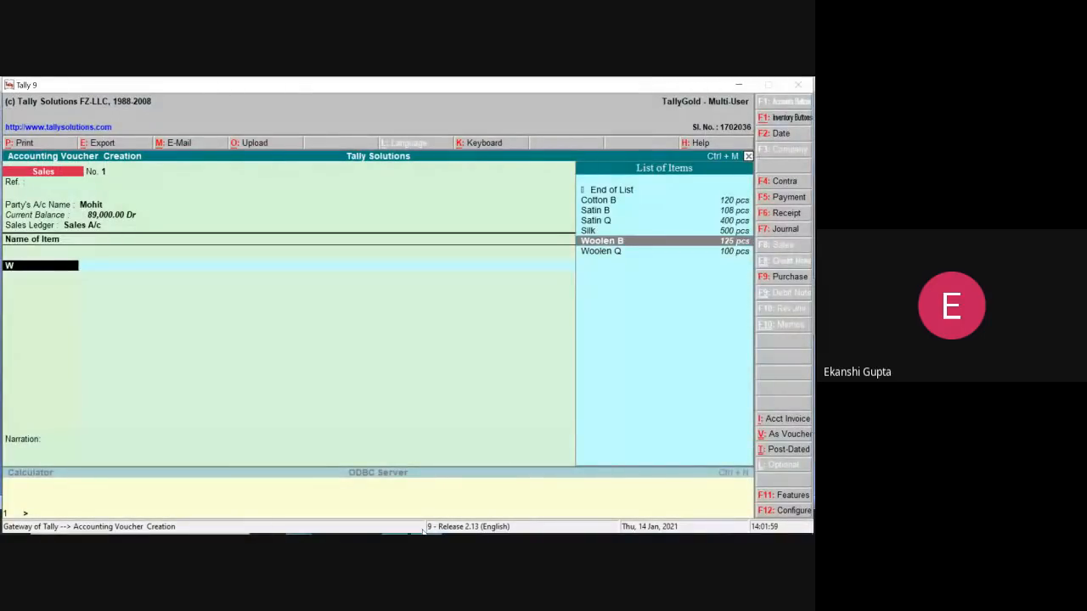
key("Return")
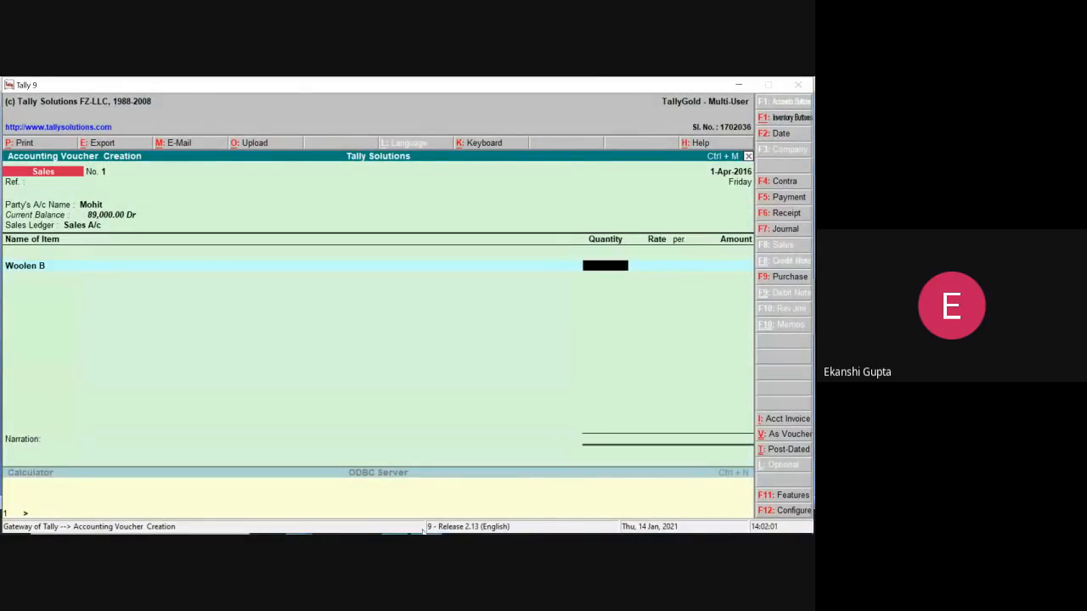
type("1")
left_click(743, 84)
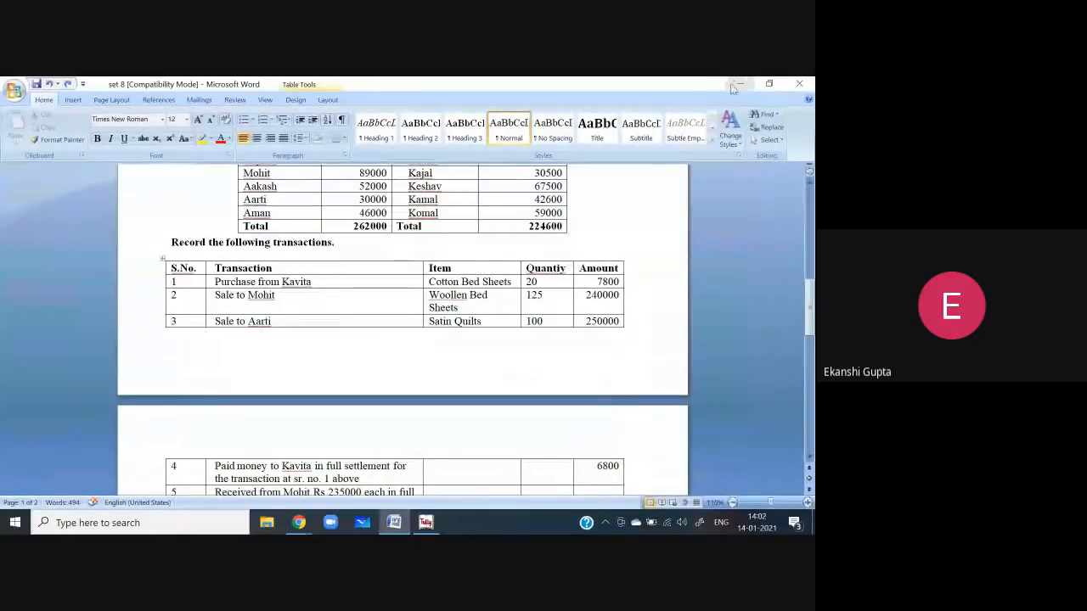
left_click(425, 522)
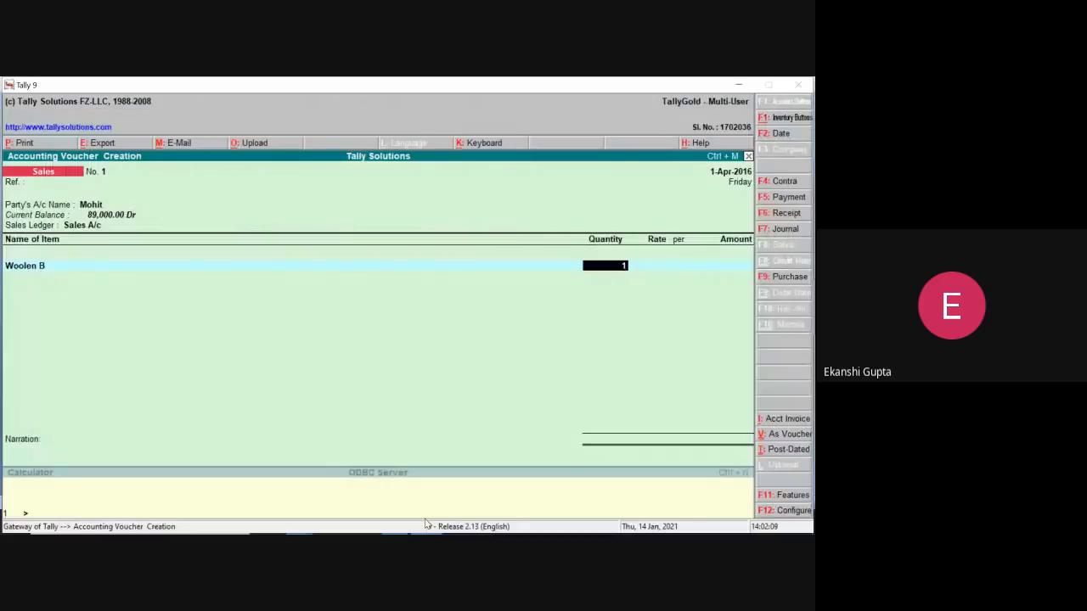
type("25")
key("Return")
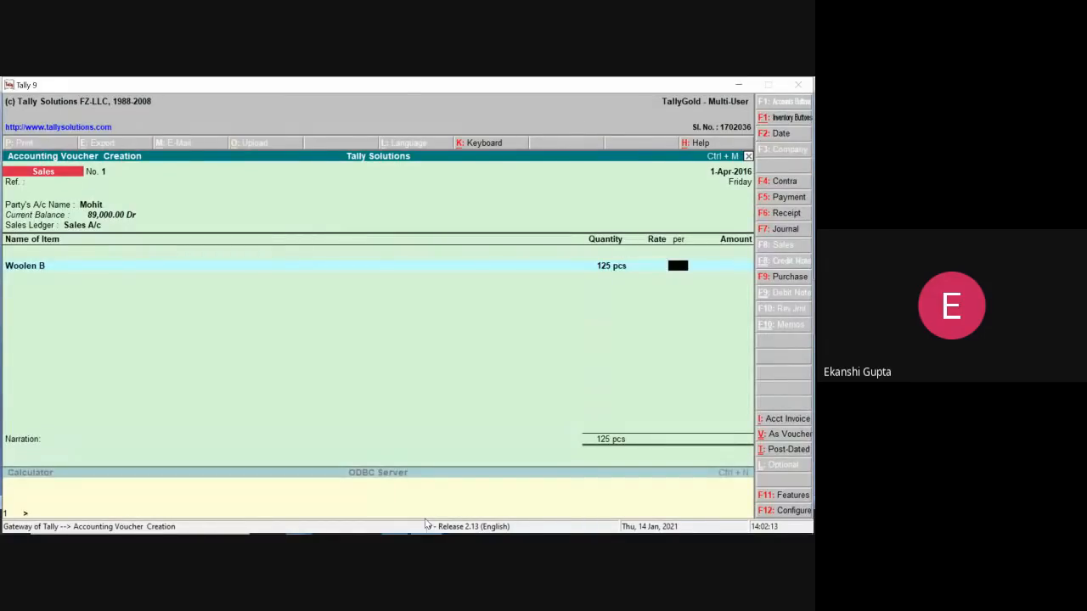
Check the sale amount in the Word assignment and enter 240000 for Woolen B in Tally, leaving the rate to be calculated
key("Return")
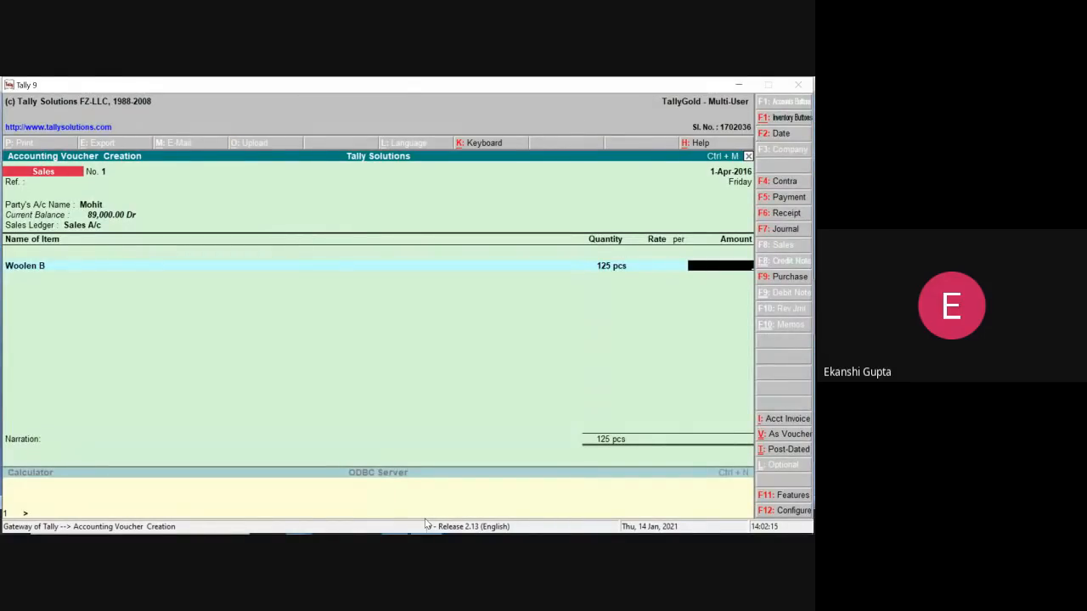
left_click(734, 85)
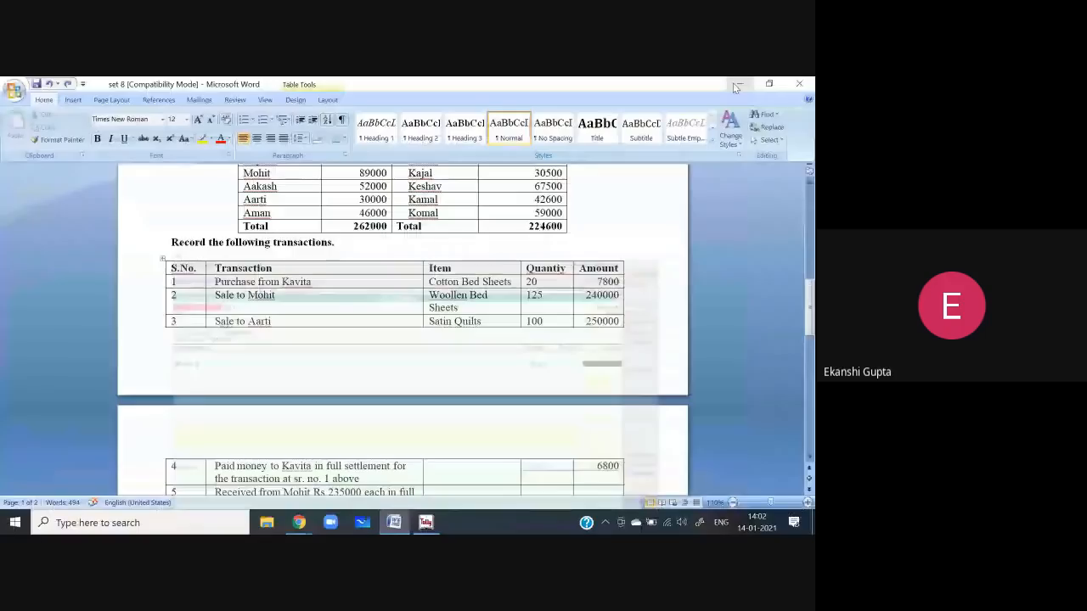
left_click(429, 524)
type("240000")
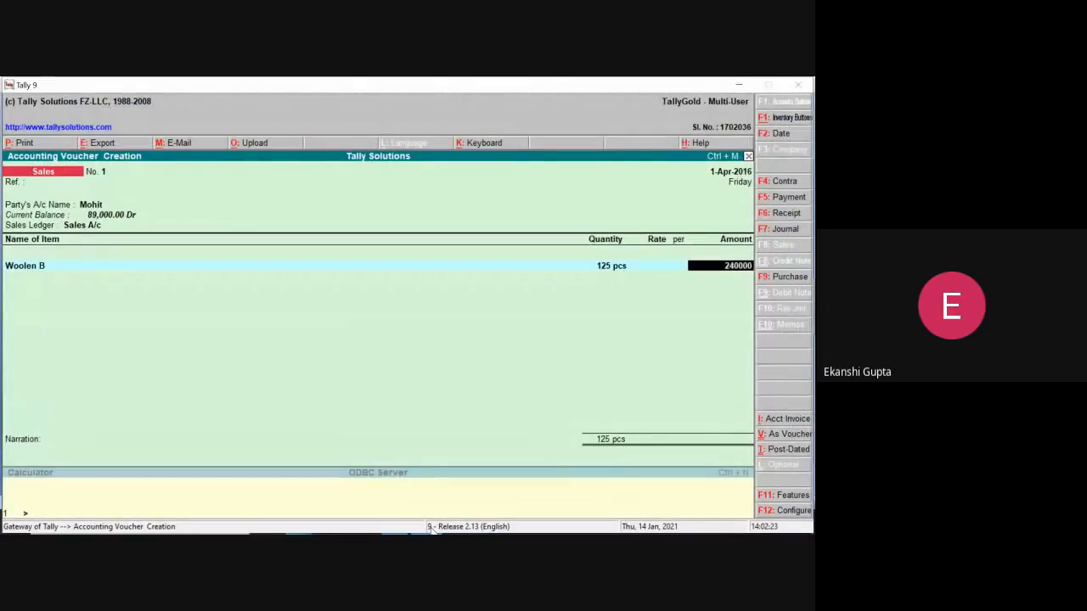
key("Return")
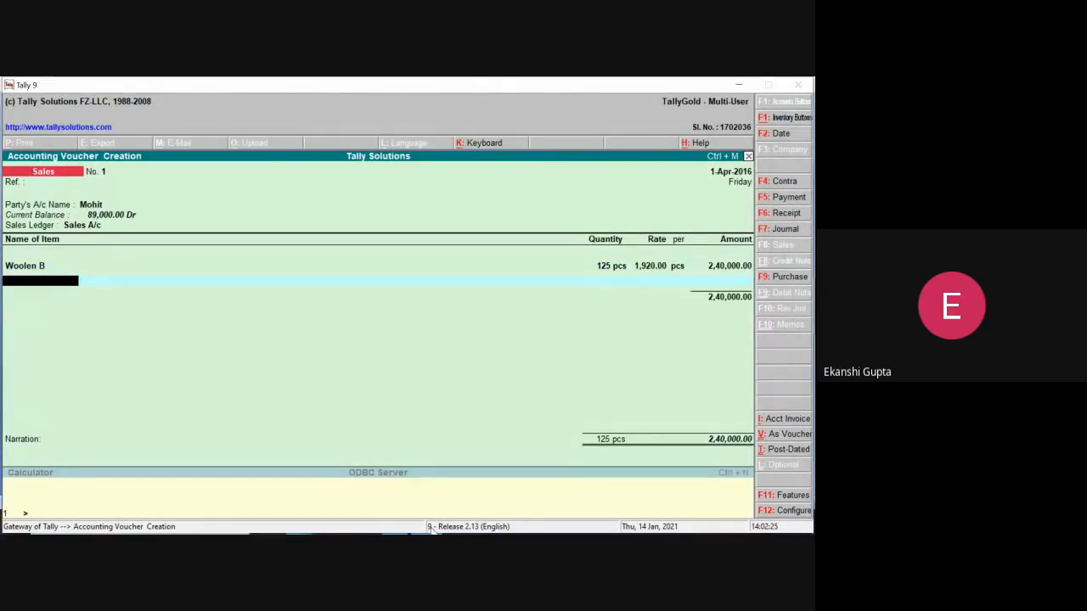
End the item list, leave the narration blank and accept the Woolen B sales voucher
key("Return")
key("Return")
key("Return")
key("Return")
key("Return")
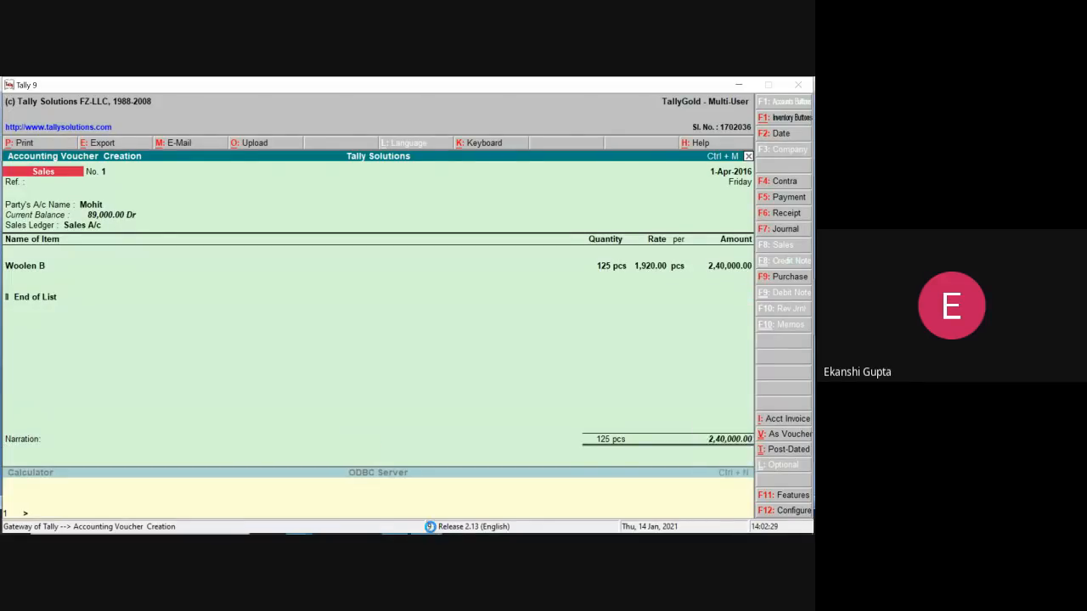
Check transaction 3 in the Word assignment and start the next Tally sales voucher with that customer as the party, leaving the reference blank
left_click(738, 85)
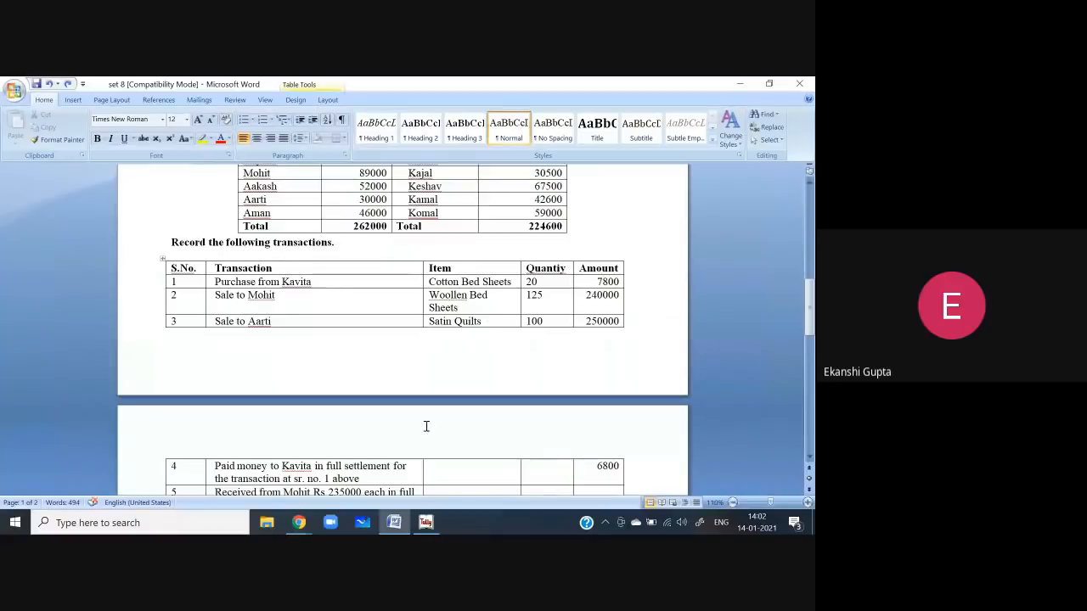
left_click(426, 522)
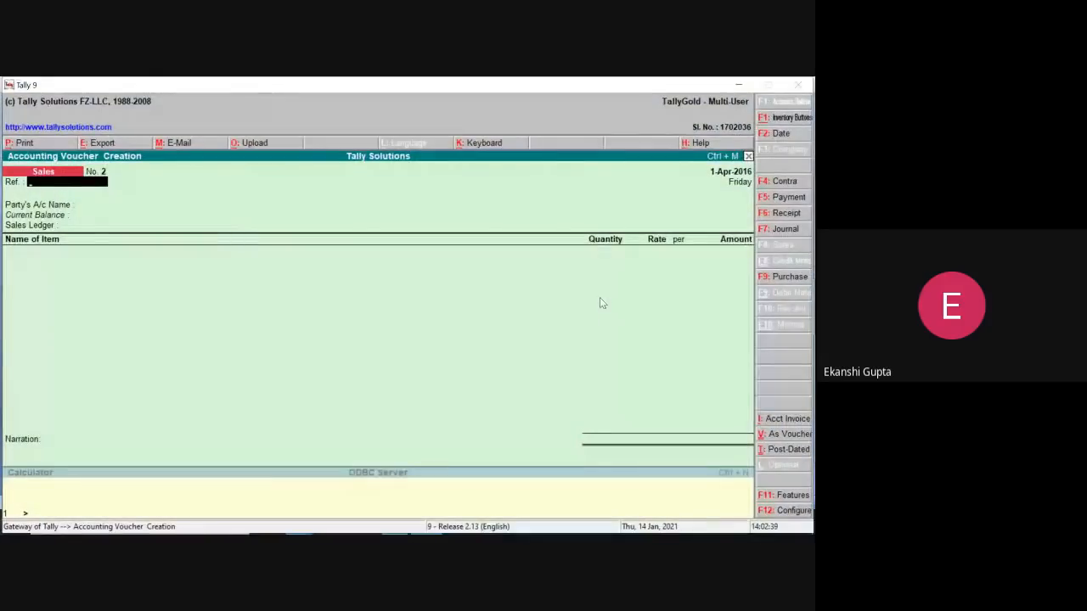
key("Return")
type("Aa")
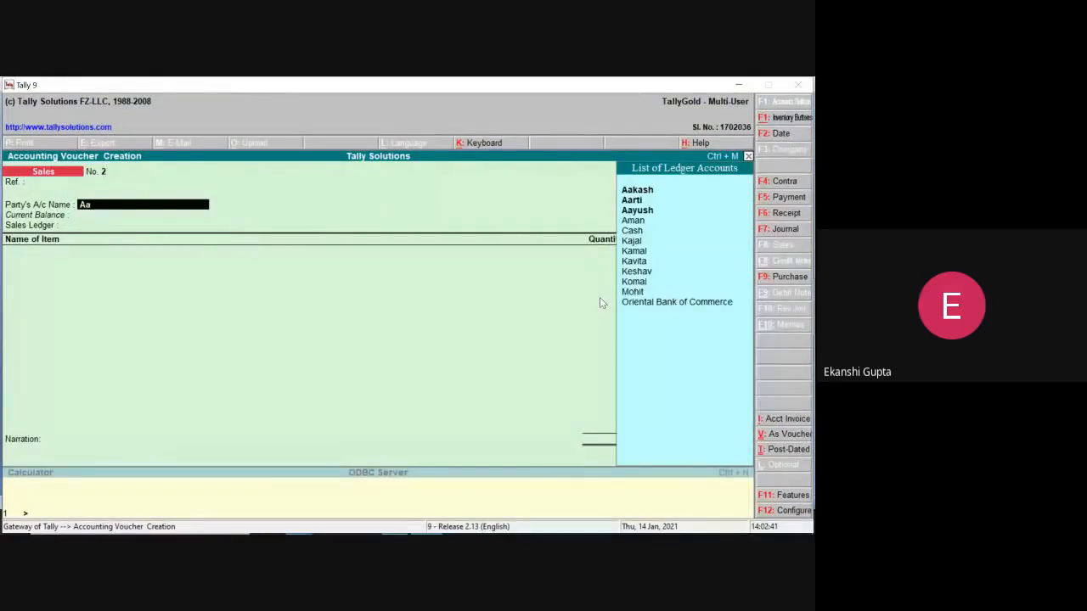
key("Down")
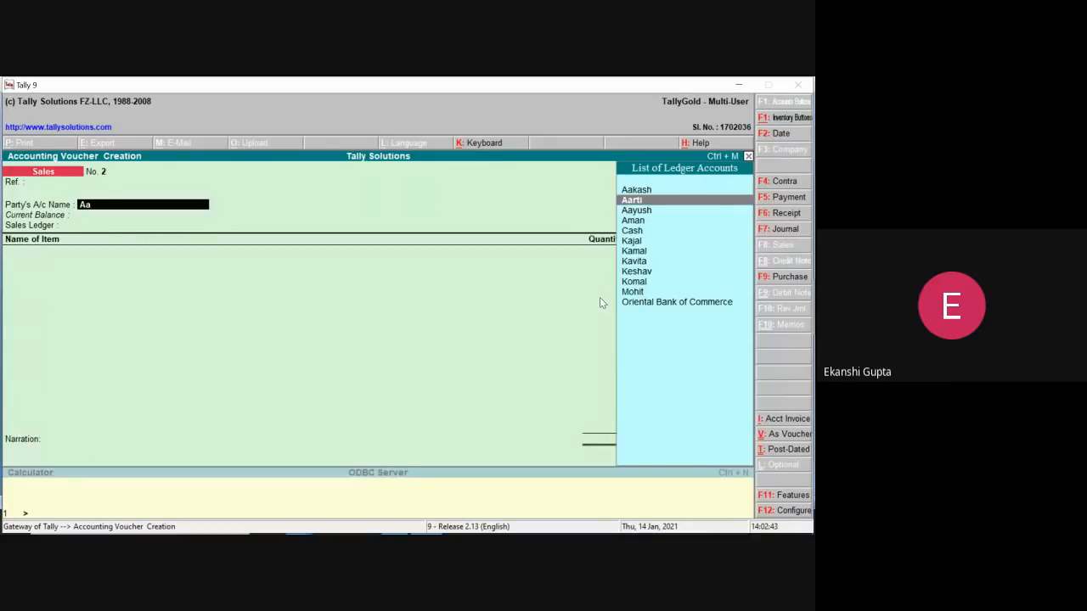
key("Return")
Accept the party details with despatch, order, address and sales tax fields blank, and use Sales A/c as the sales ledger
key("Return")
key("Return")
key("Return")
key("Return")
key("Return")
key("Return")
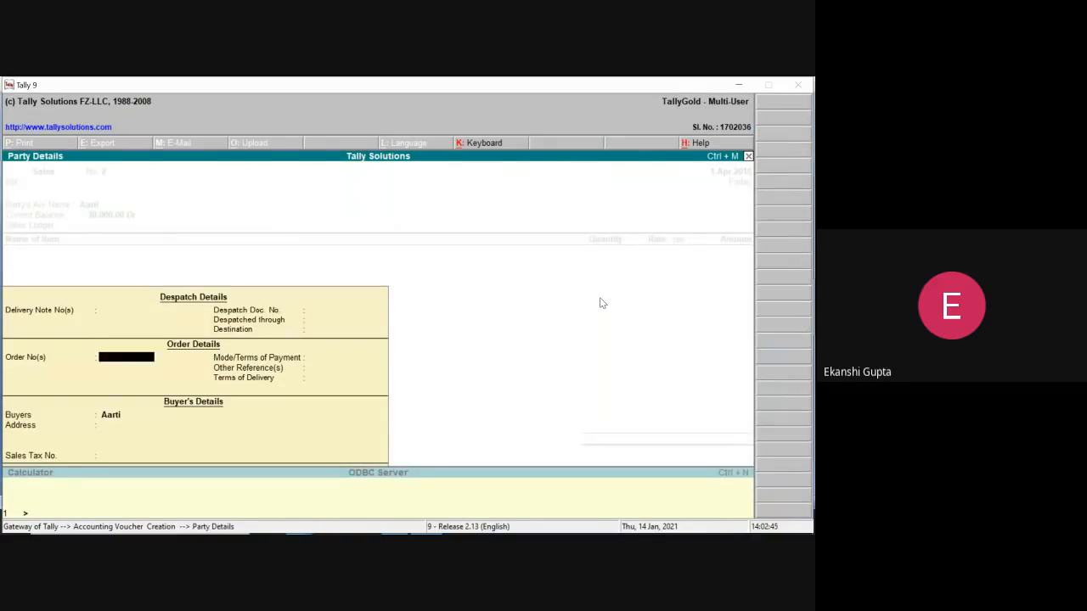
key("Return")
key("Return")
key("Return")
key("Return")
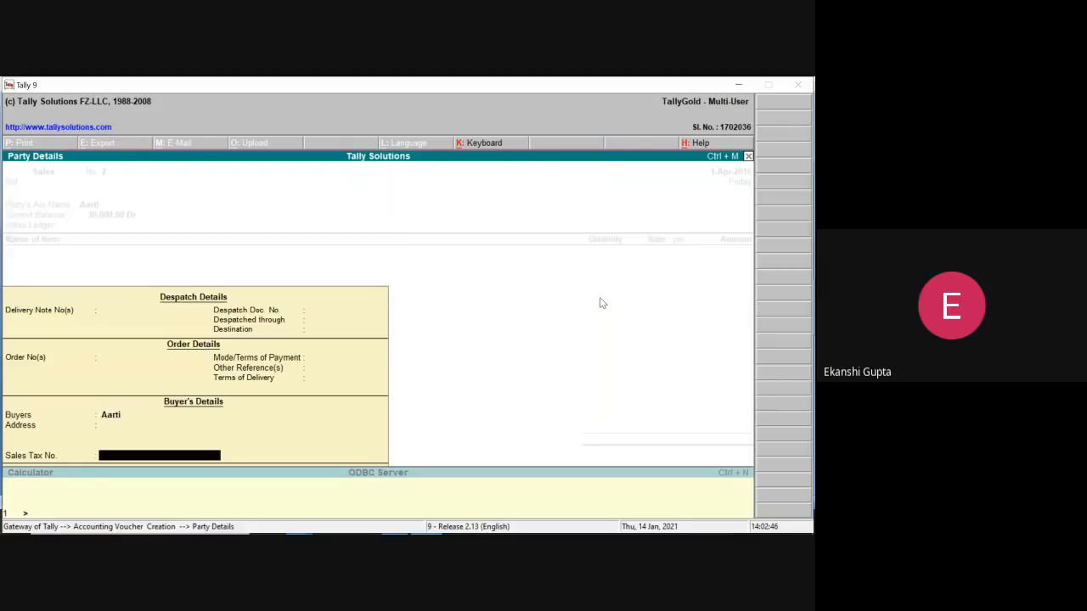
key("Return")
key("Return")
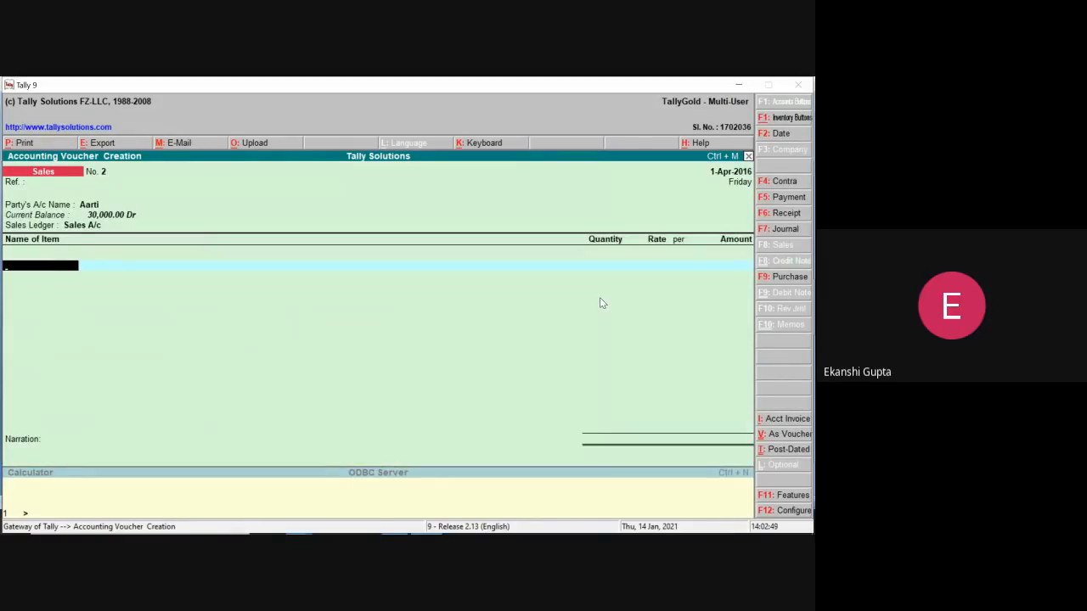
Enter the item Satin Q with quantity 100 and no rate, checking transaction 3 in the Word assignment
type("Sa")
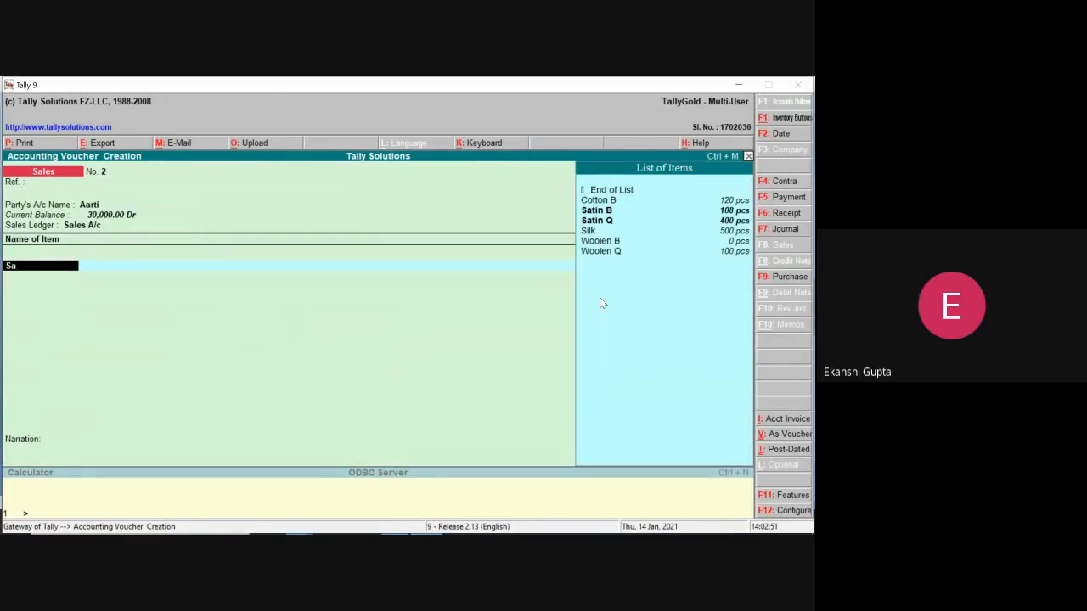
key("Down")
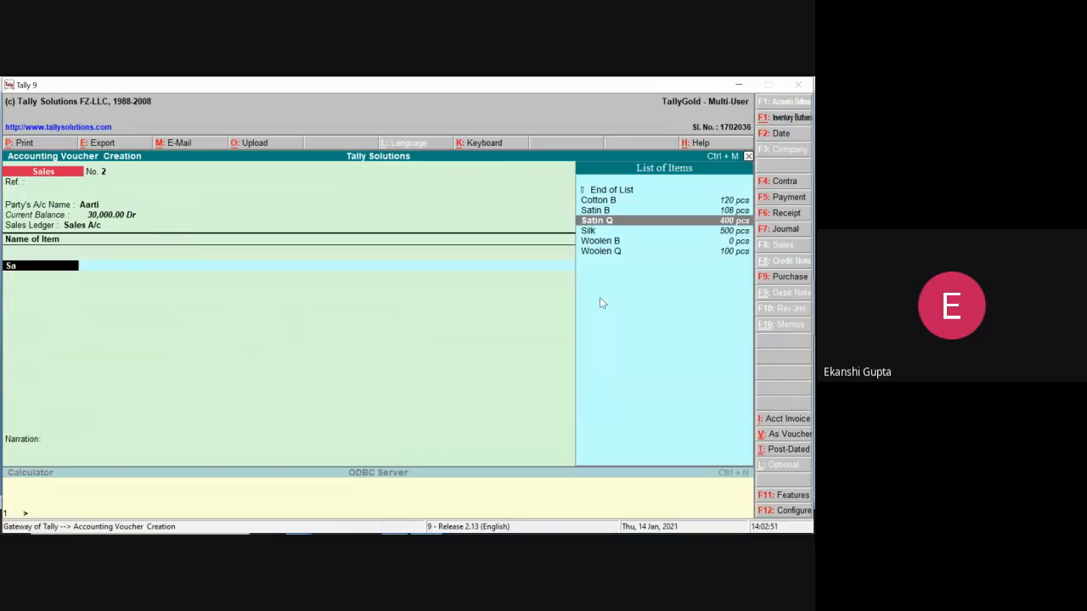
left_click(735, 86)
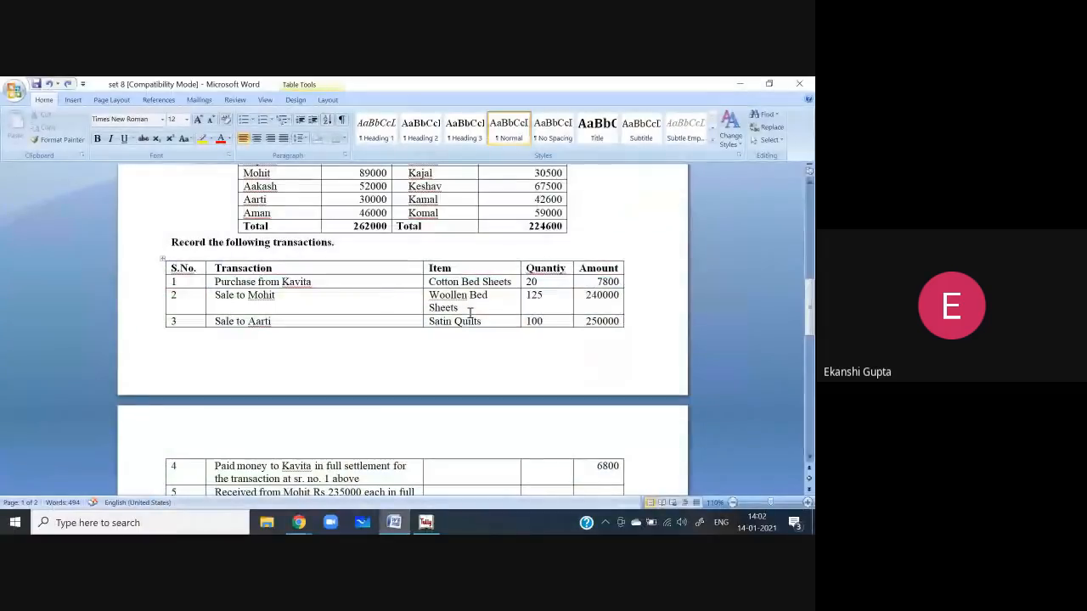
left_click(740, 83)
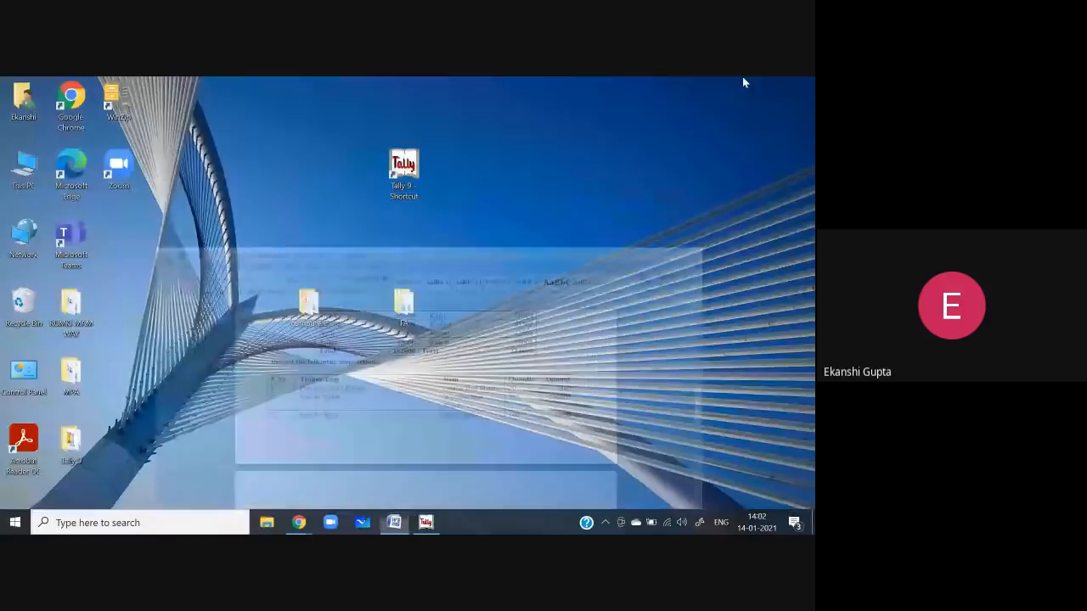
left_click(394, 523)
left_click(419, 524)
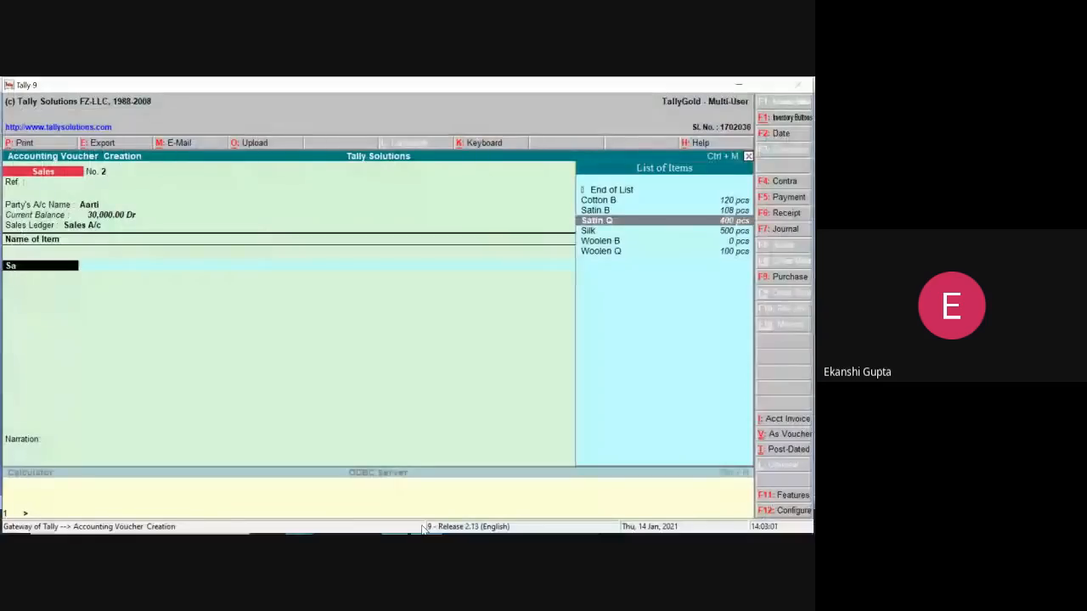
key("Return")
type("100")
key("Return")
key("Return")
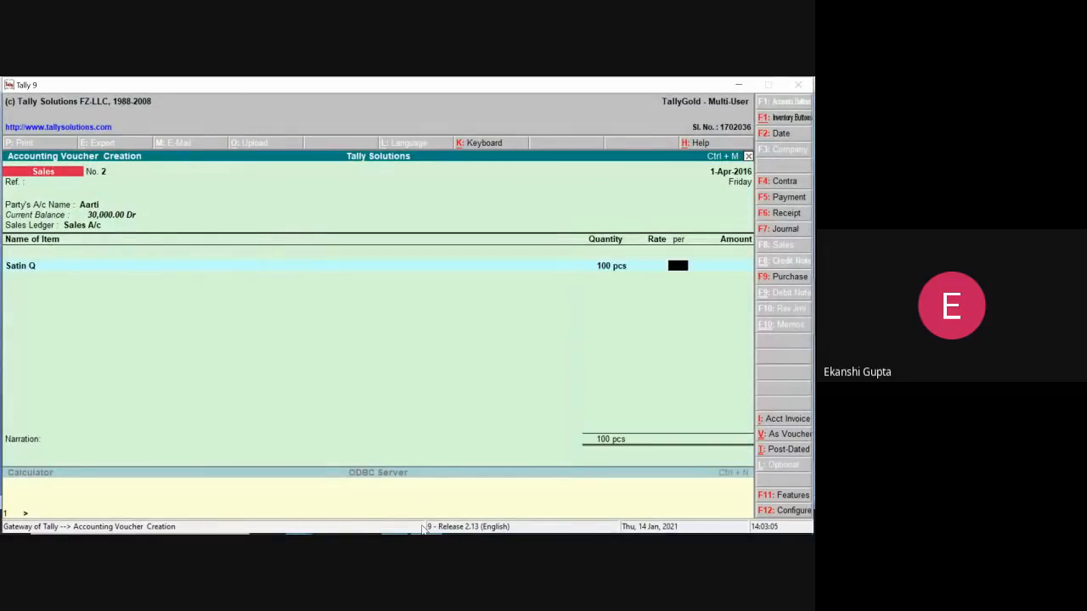
Set the Satin Q amount to 250000 and verify it against the Word assignment
key("Return")
type("2")
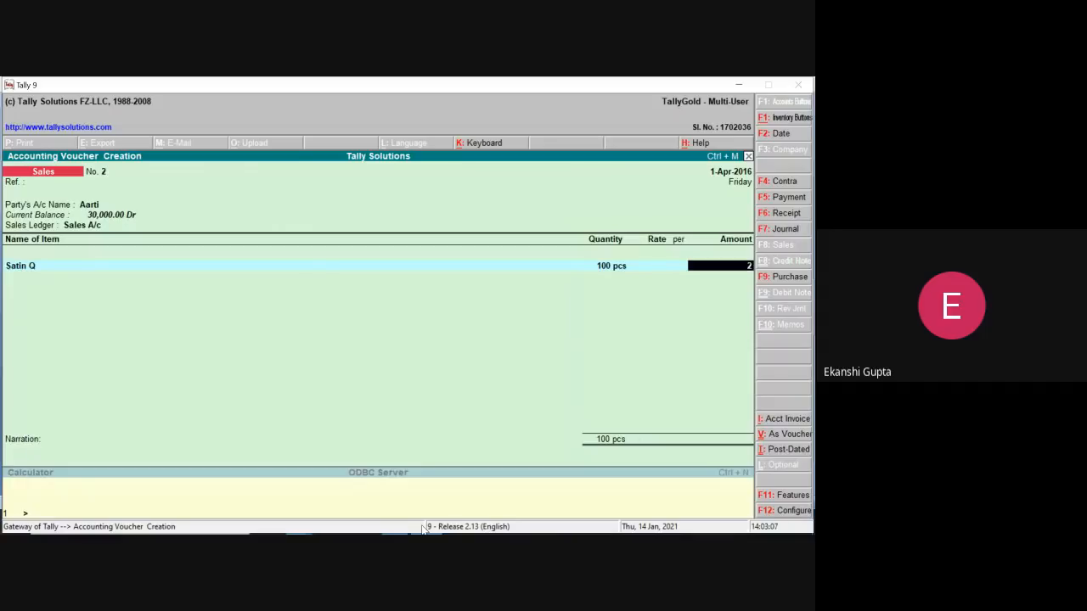
type("50000")
left_click(738, 85)
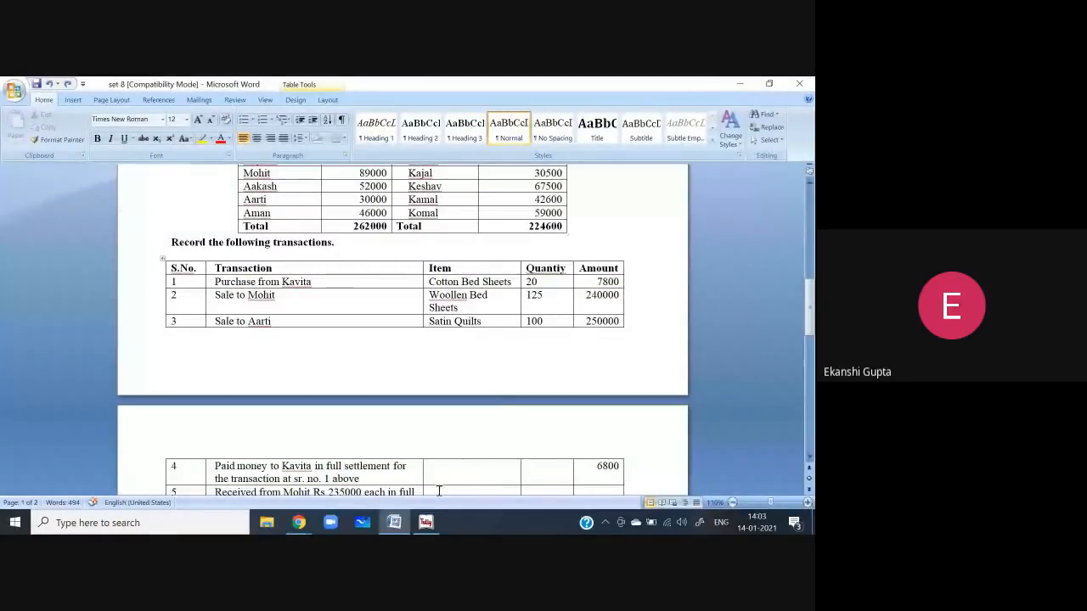
left_click(425, 523)
key("Return")
End the item list, leave the narration blank and accept the Satin Q sales voucher
key("Return")
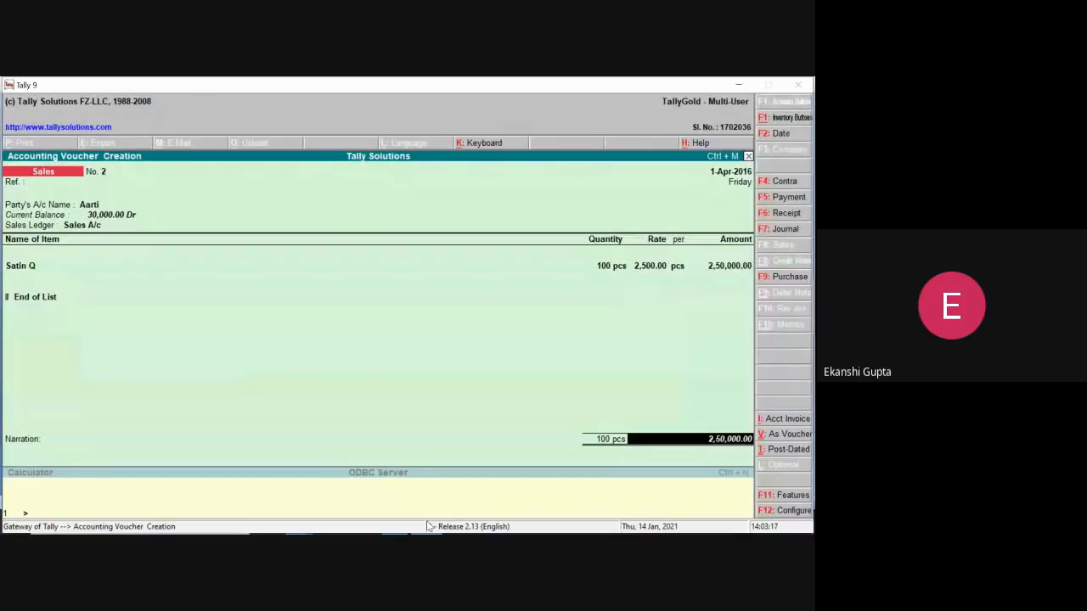
key("Return")
key("Return")
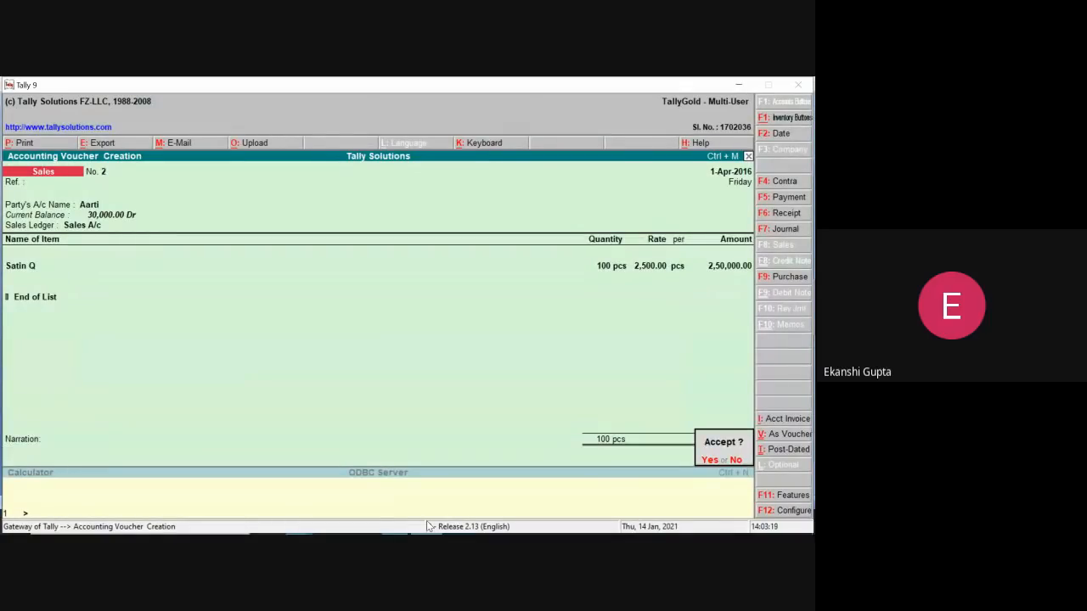
key("y")
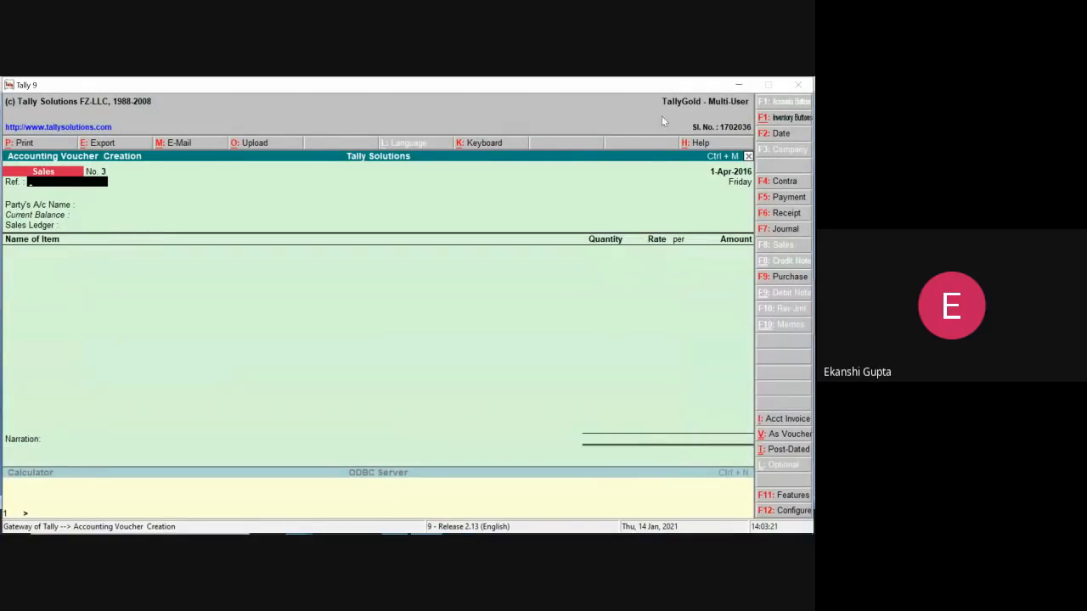
Review the next transactions and the bank and cash payment instructions in the Word assignment, and return to Tally
left_click(739, 85)
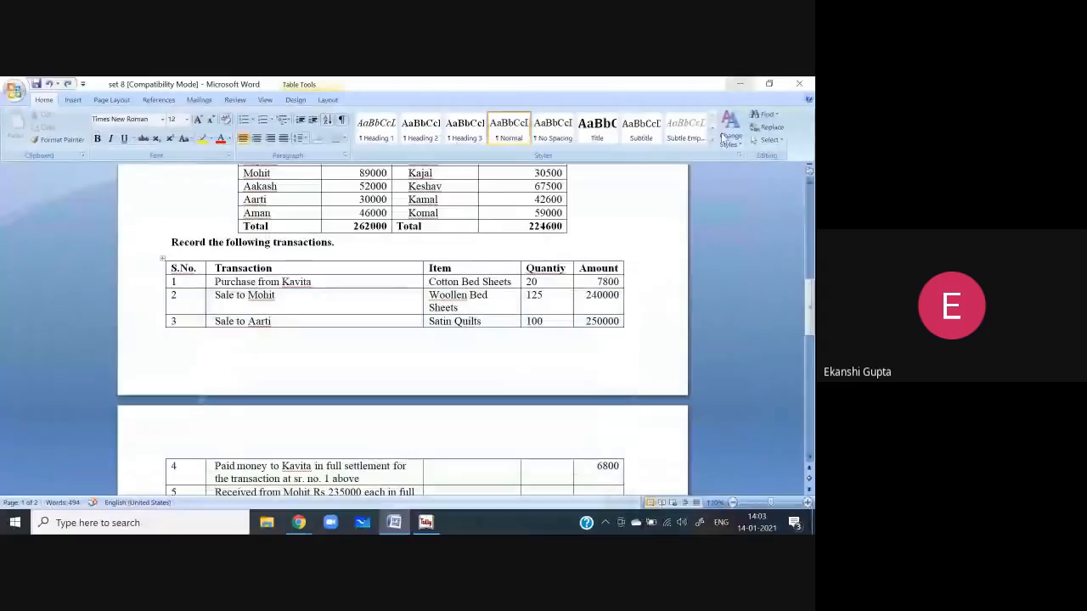
left_click_drag(811, 297, 813, 323)
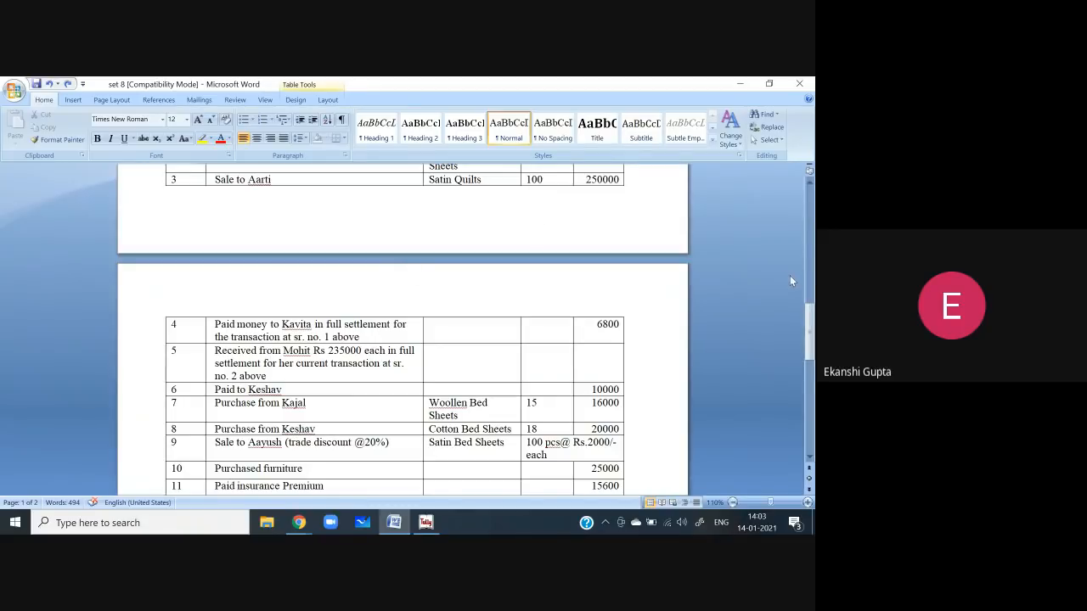
left_click_drag(809, 318, 810, 213)
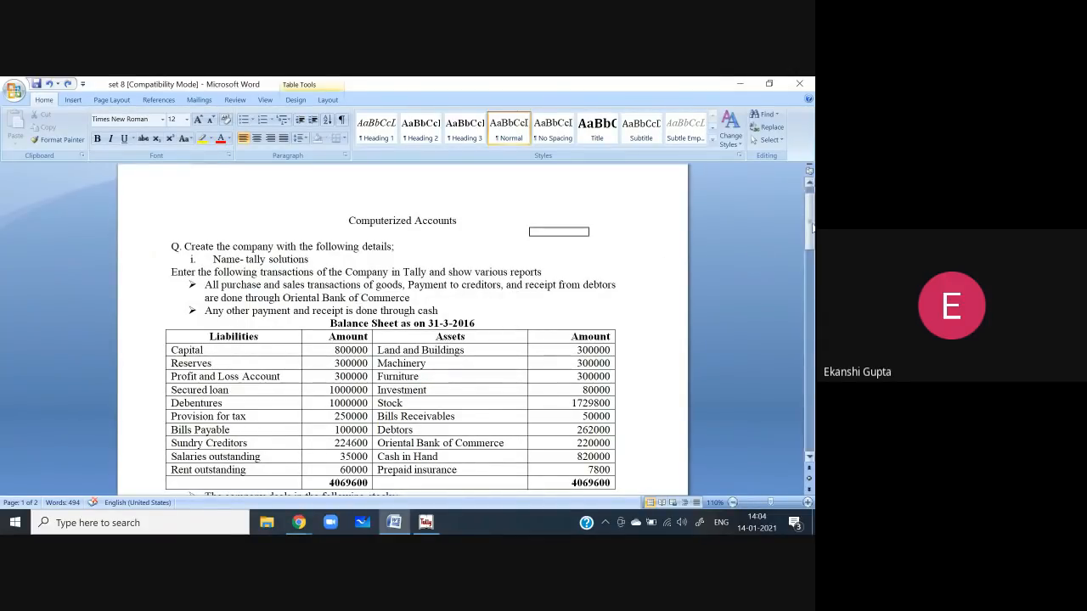
left_click_drag(811, 227, 813, 334)
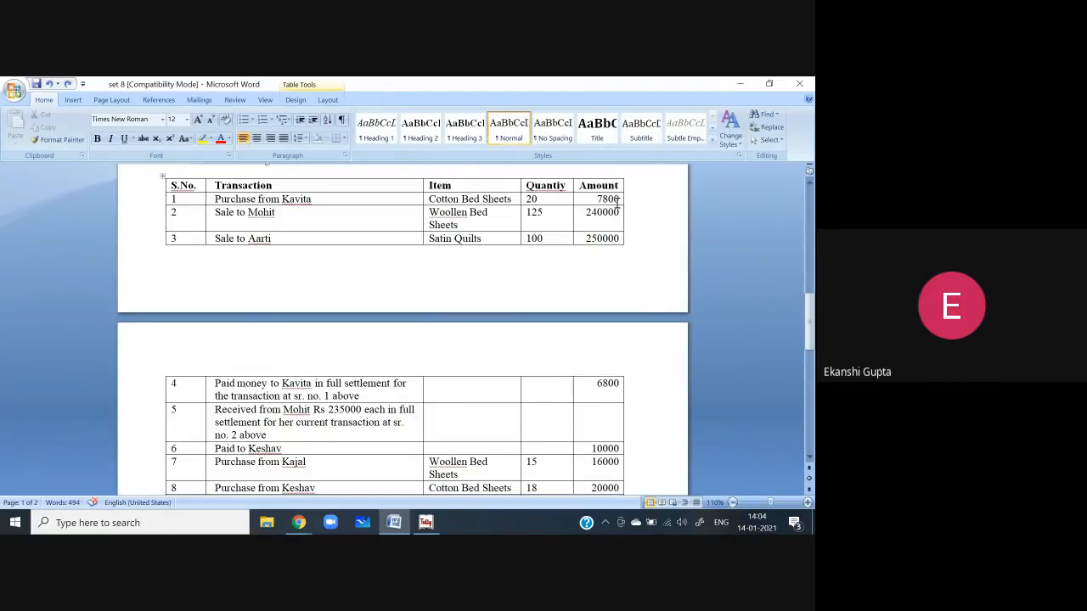
left_click(425, 525)
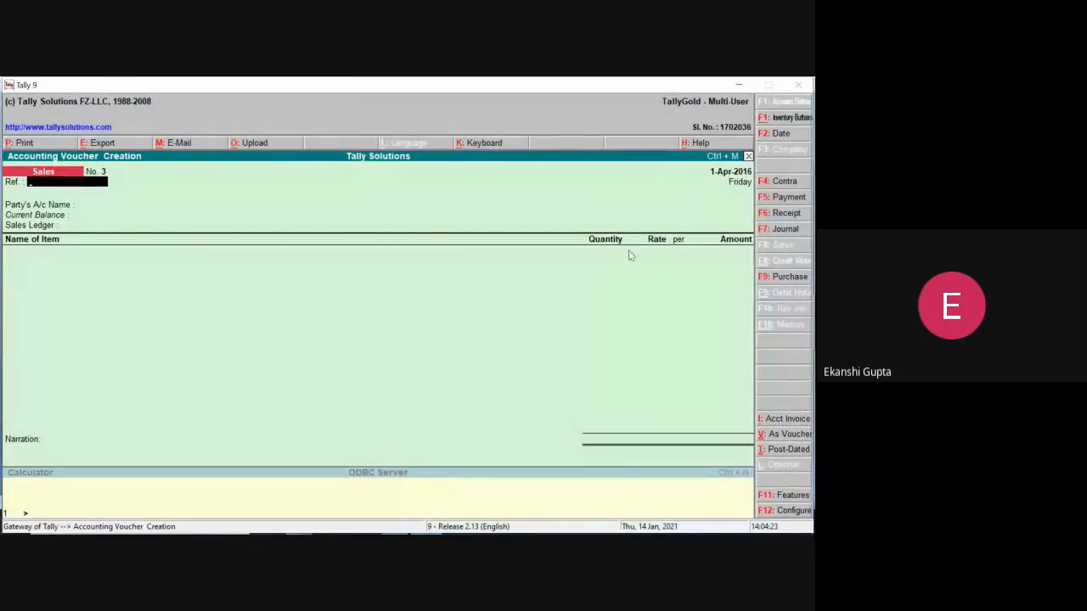
Start a payment voucher and turn off single entry mode for payments, receipts and contras in its configuration
left_click(778, 197)
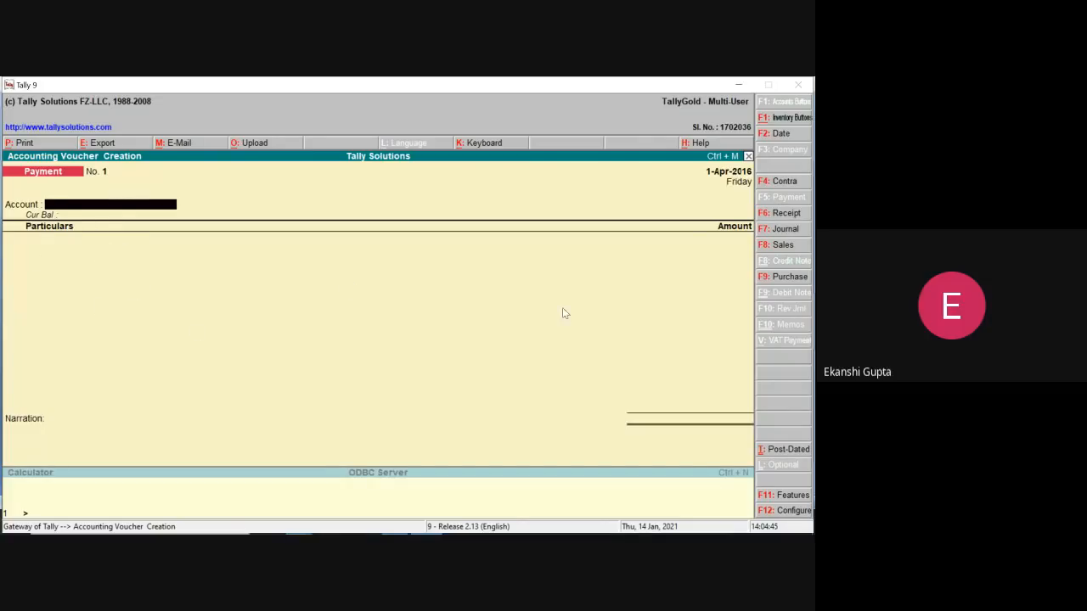
left_click(787, 510)
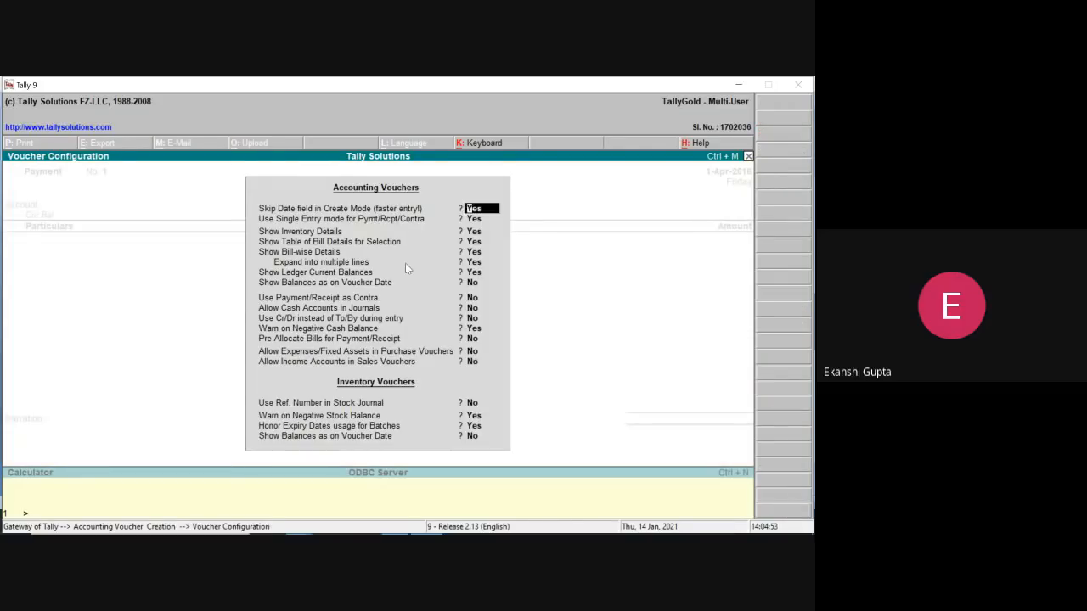
key("Return")
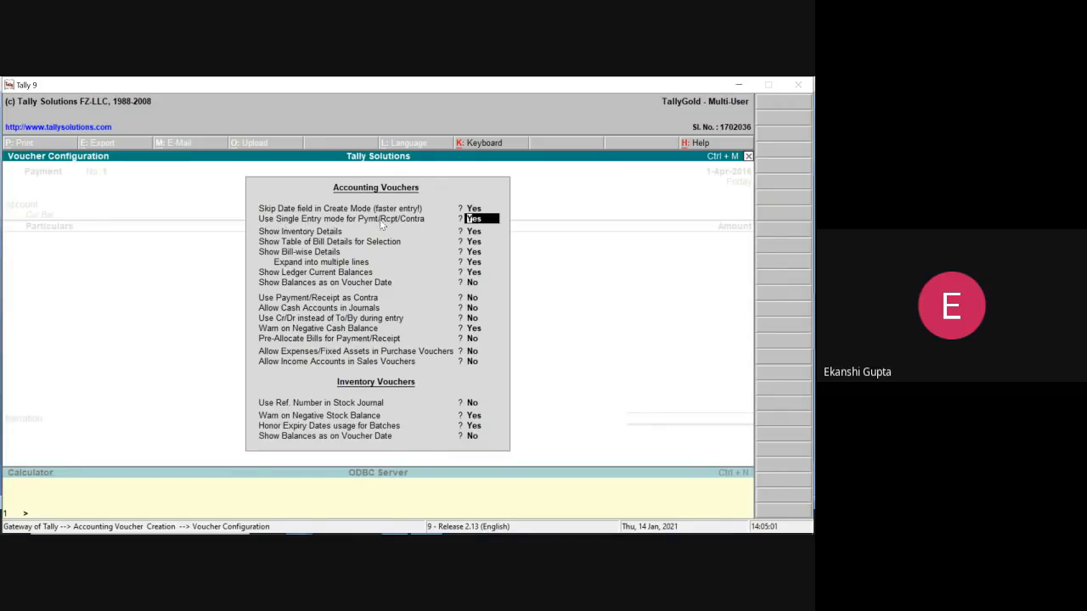
type("n")
key("Return")
Enable the use of Cr/Dr instead of To/By during entry, keep the remaining voucher options and accept the configuration
key("Return")
key("Return")
key("Return")
key("Return")
key("Return")
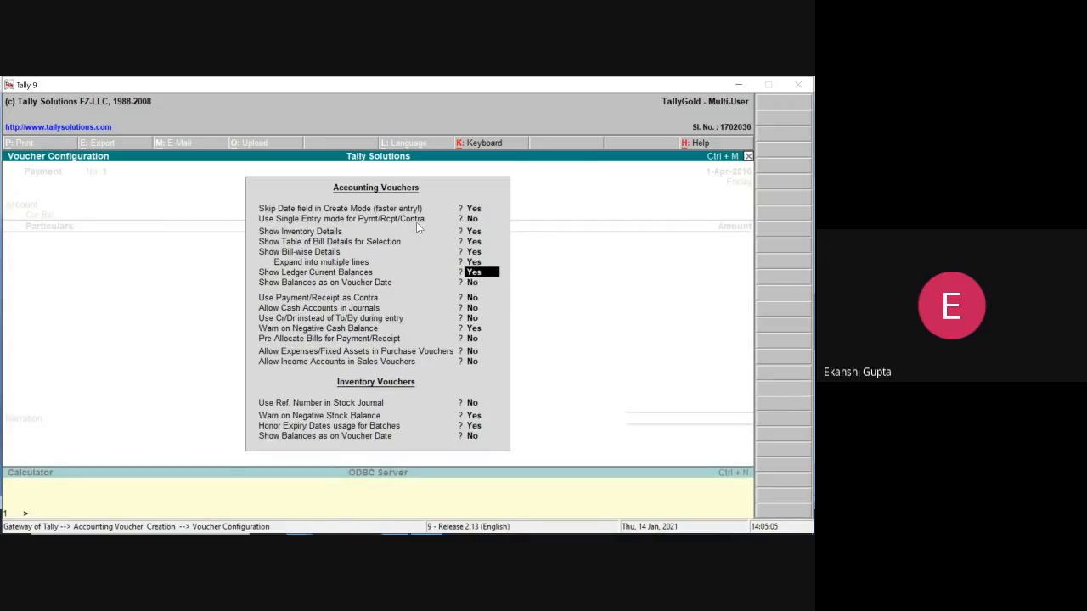
key("Return")
key("Return")
key("Return")
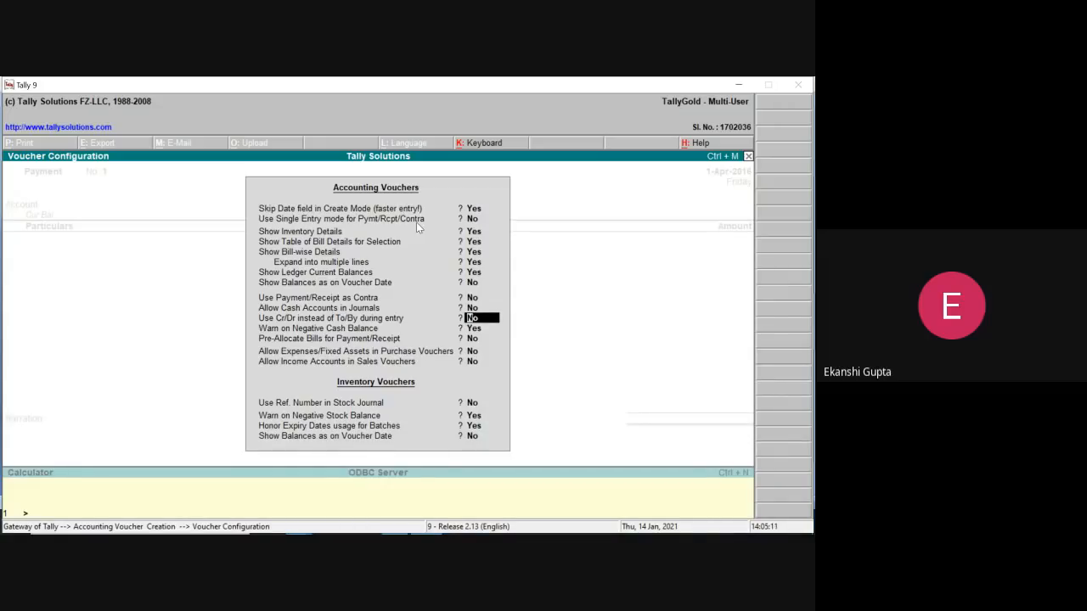
type("ye")
key("Return")
key("Return")
key("Return")
key("Return")
key("Return")
key("Return")
key("Return")
key("Return")
key("Return")
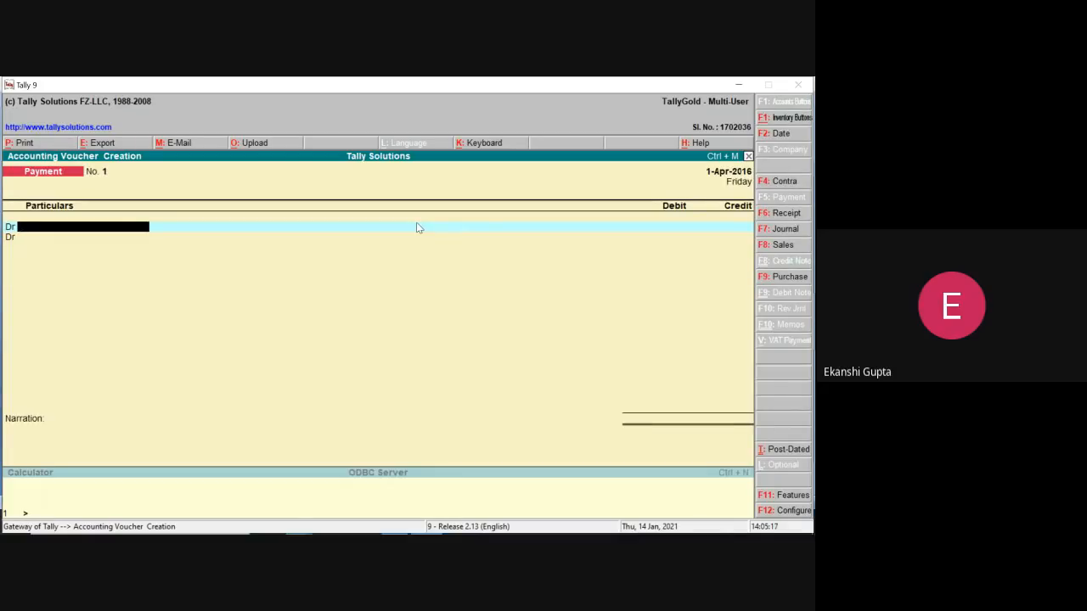
Debit the supplier from transaction 1 with 7800 and allocate the amount against pending bill 1
type("Kavi")
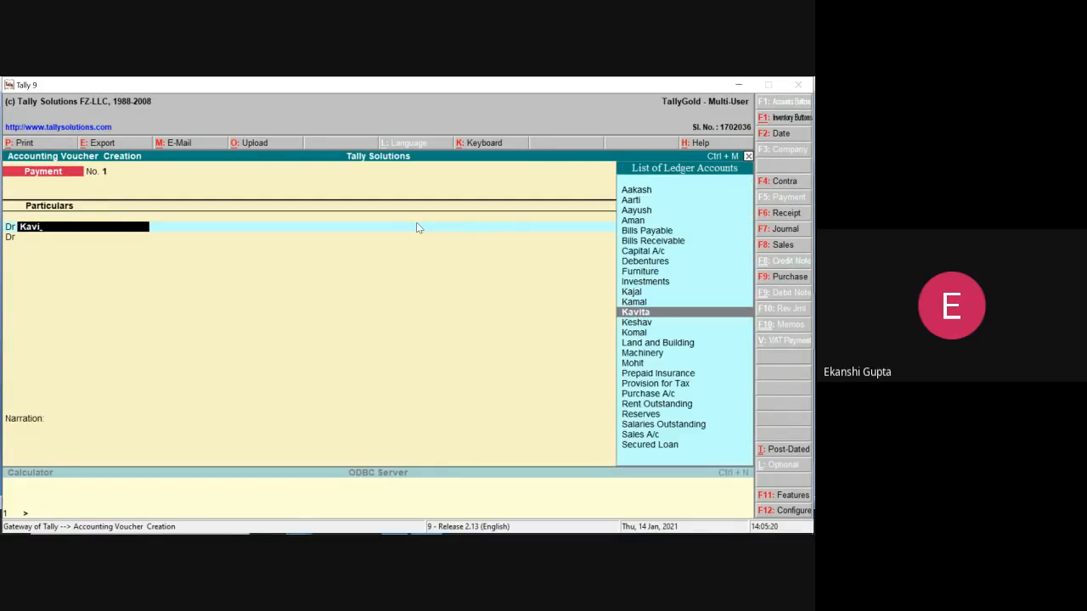
key("Return")
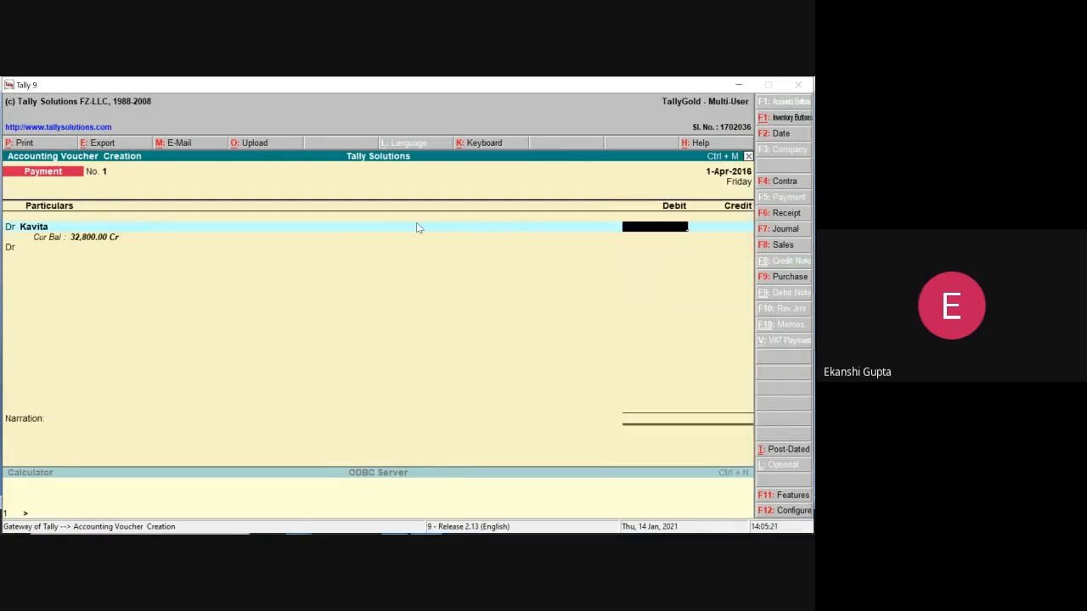
type("78000")
key("Return")
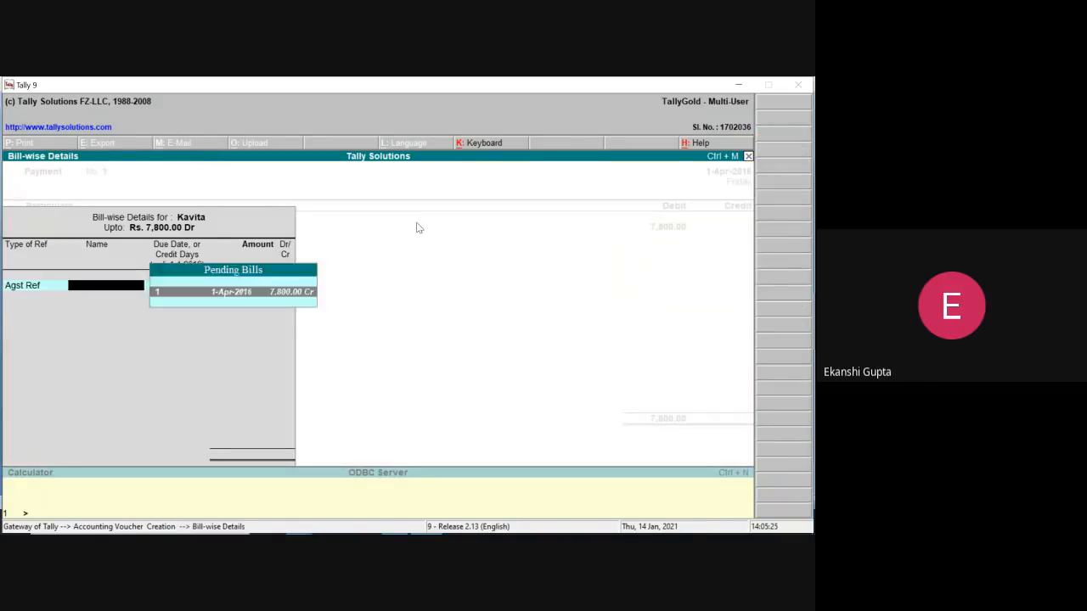
key("Return")
key("Return")
key("Return")
key("Return")
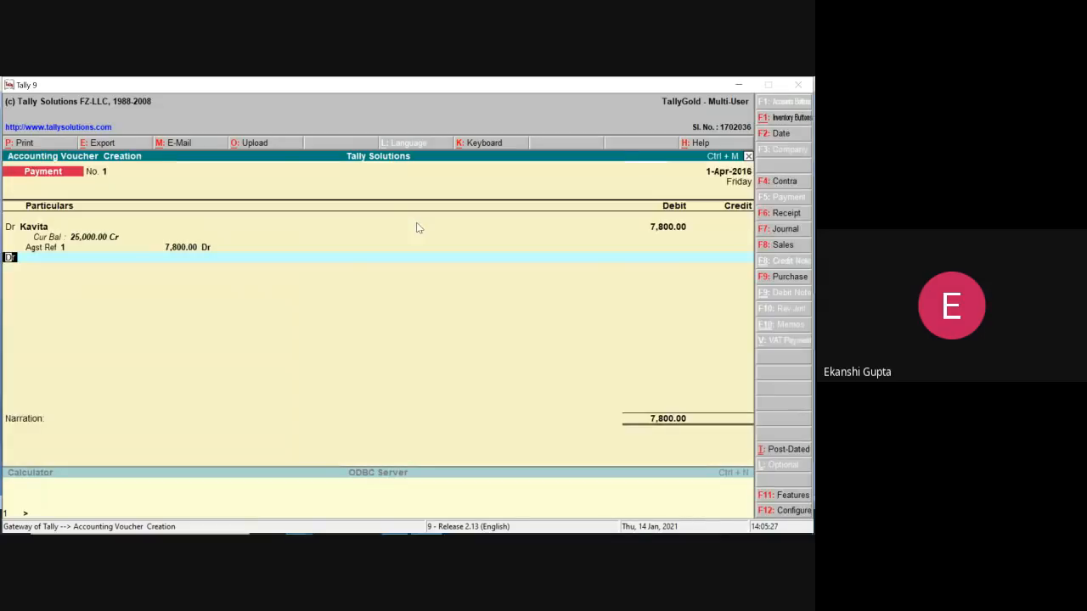
Create the ledger Discount Received under Indirect Incomes with inventory values not affected, and credit it with 1000 in the payment voucher
key("c")
key("Return")
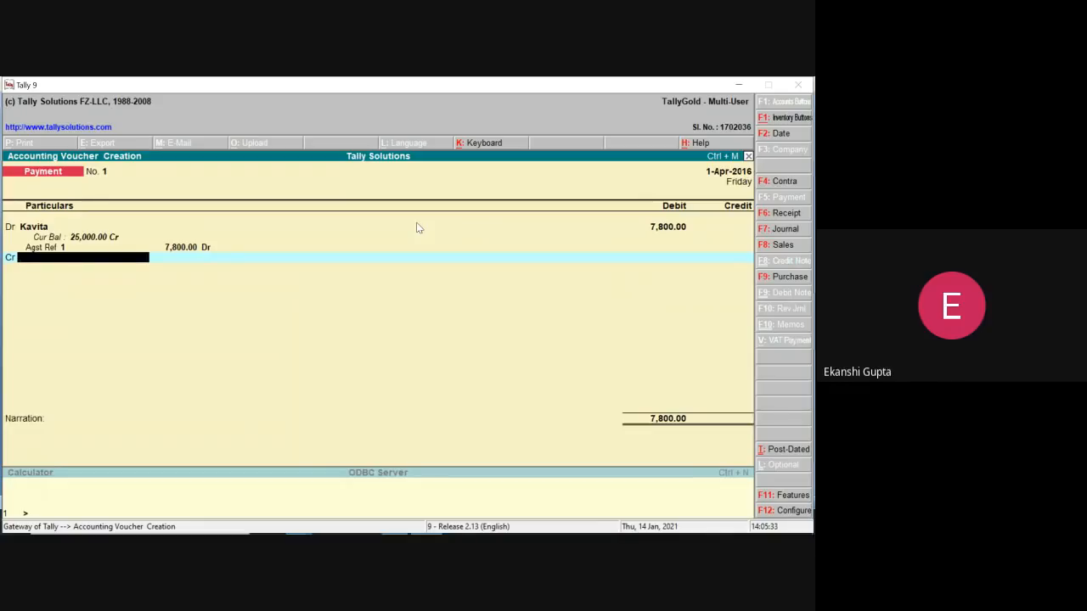
key("alt+c")
type("Discoun")
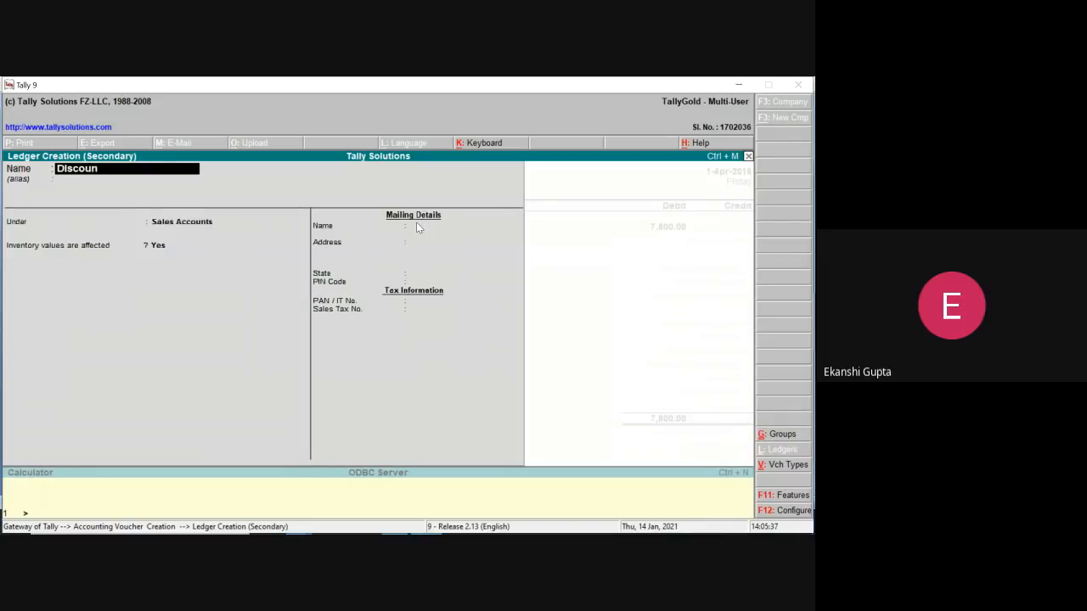
type("t Received")
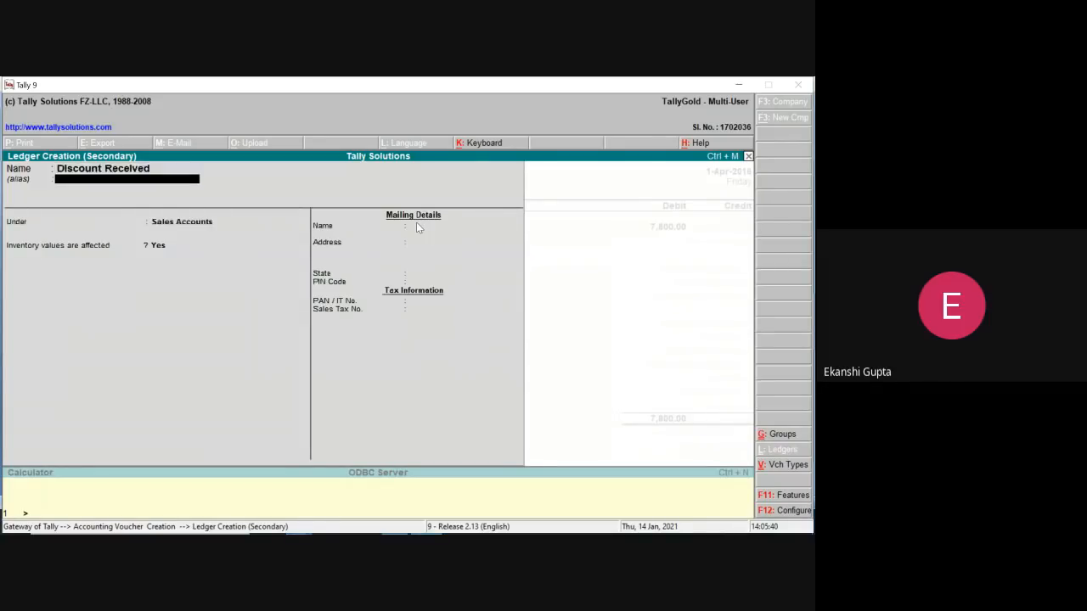
key("Return")
type("In")
key("Down")
key("Down")
key("Down")
key("Down")
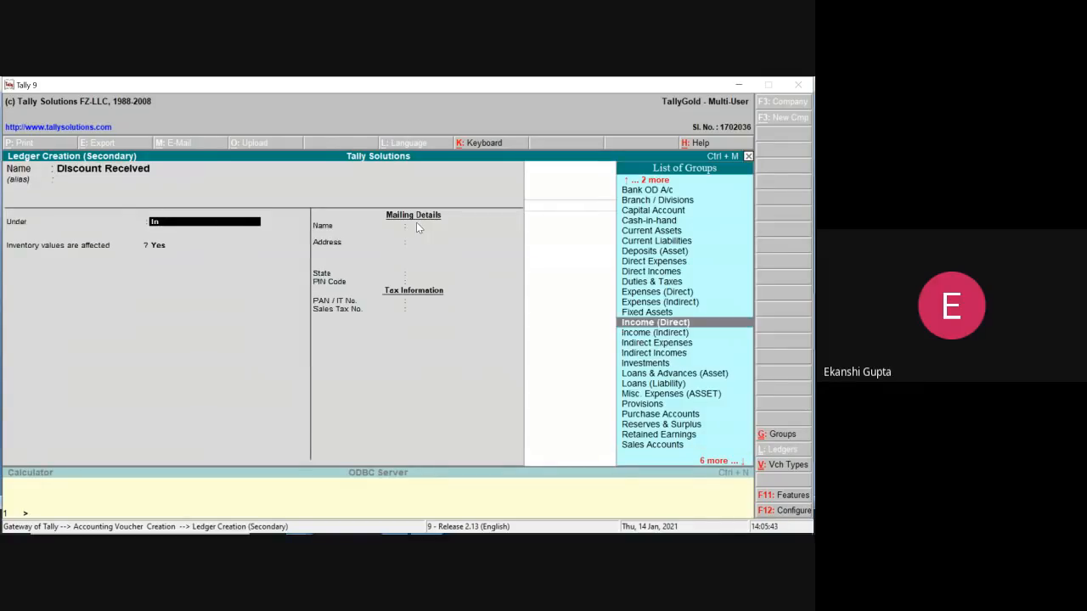
key("Return")
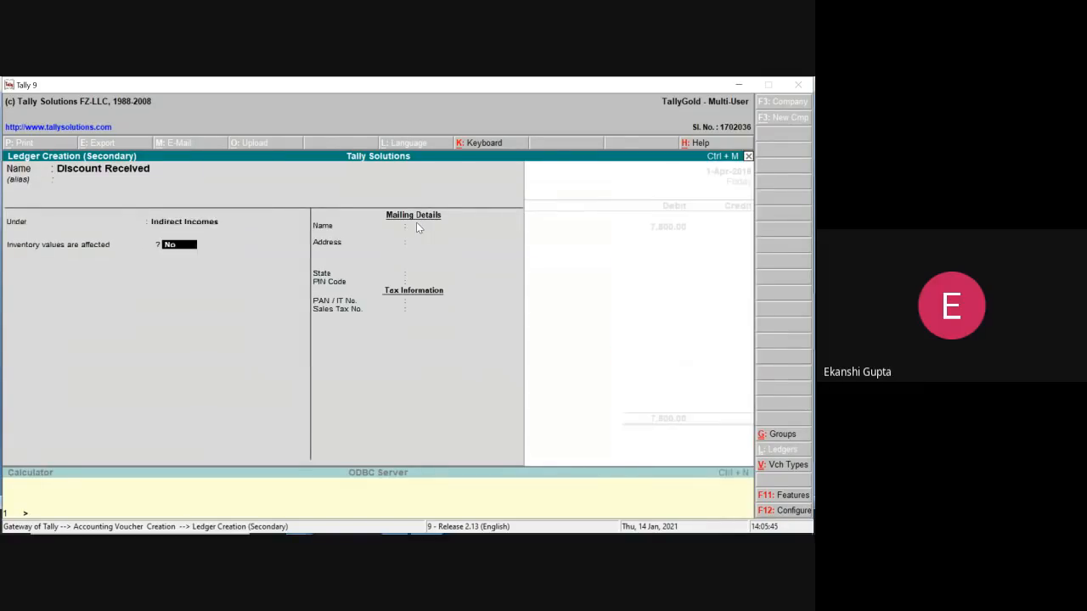
key("n")
key("Return")
type("y")
type("1000")
key("Return")
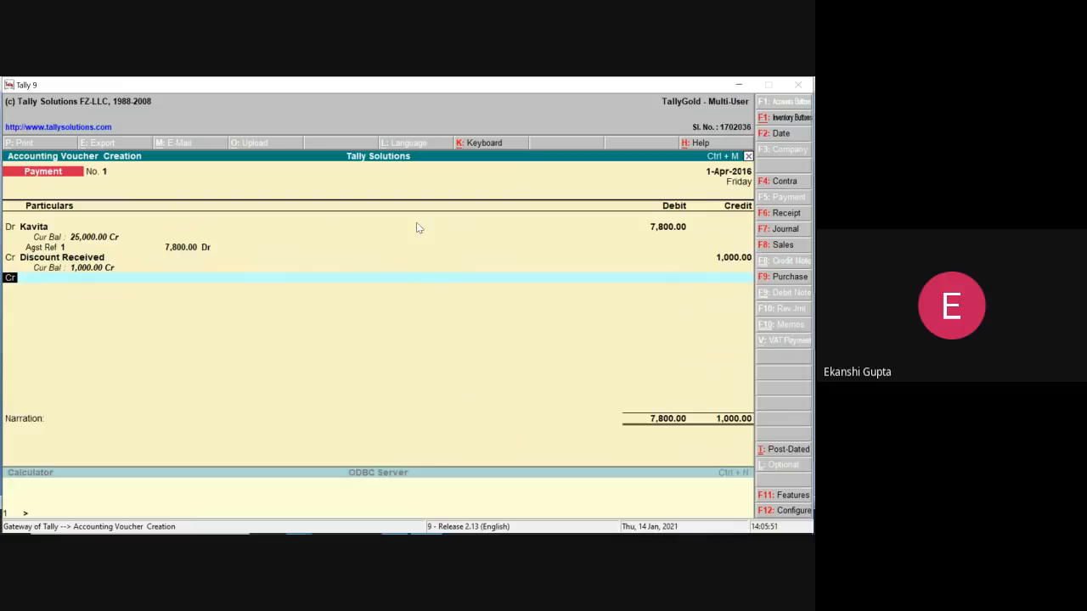
Credit Oriental Bank of Commerce with 6800, leave the narration blank and accept the payment voucher
type("O")
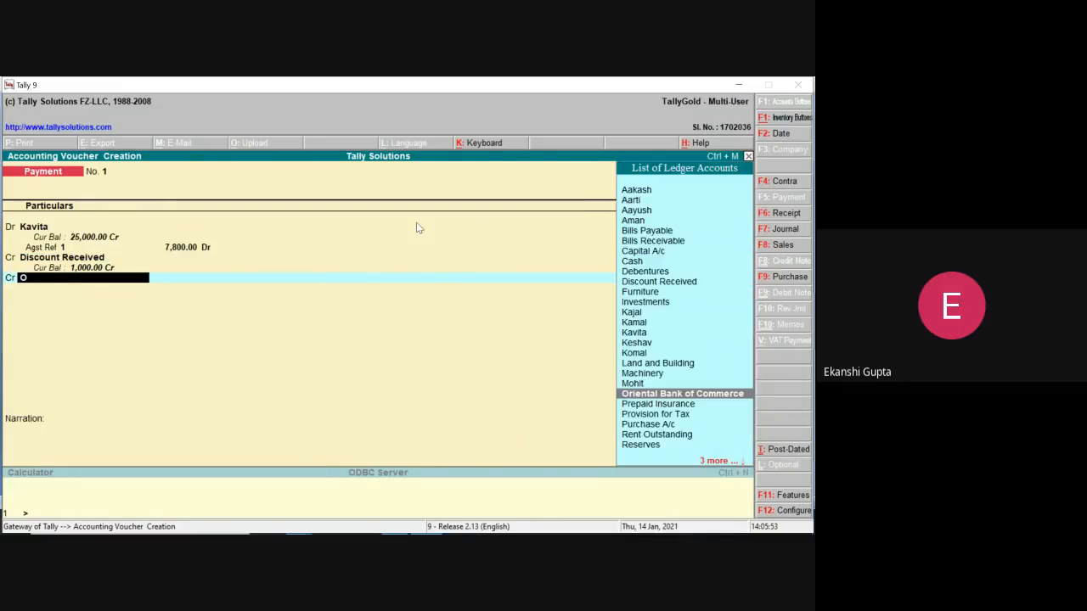
key("Return")
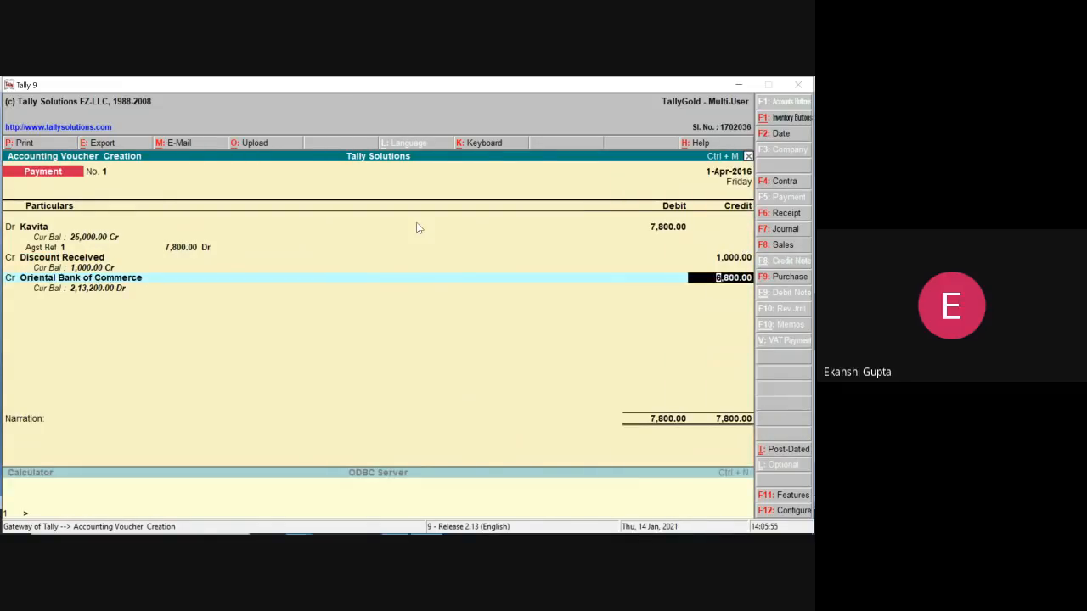
key("Return")
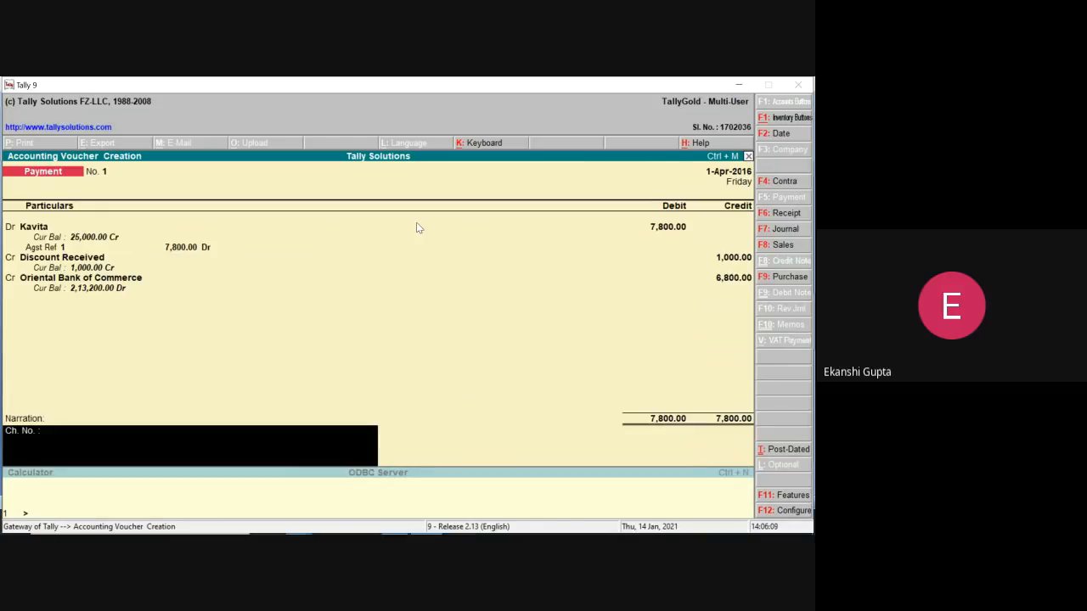
key("Return")
key("Return")
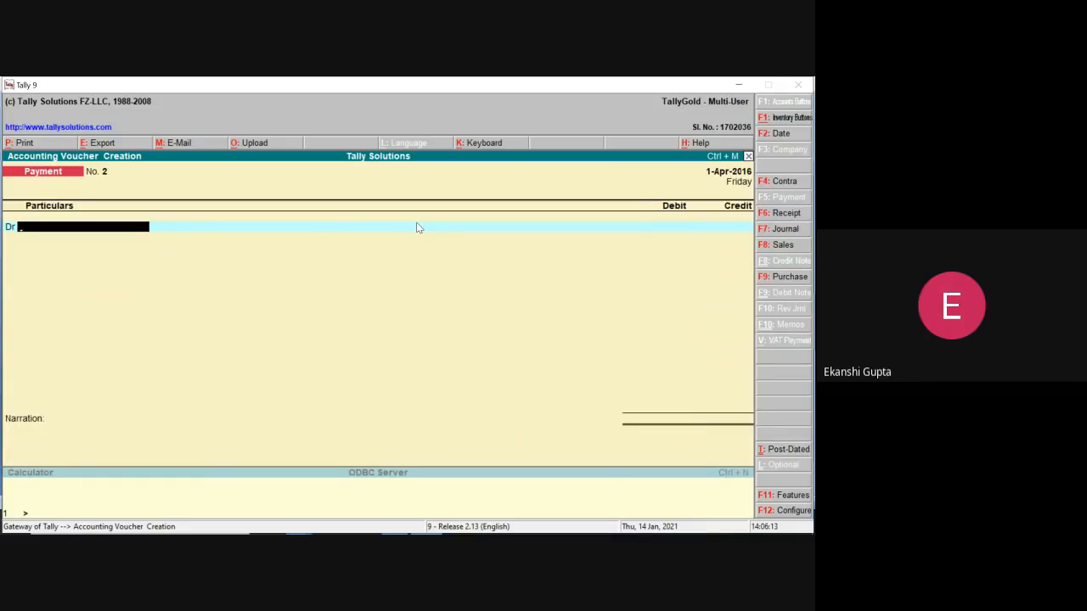
Switch to the Word assignment and correct "her" to "his" in transaction 5
left_click(739, 82)
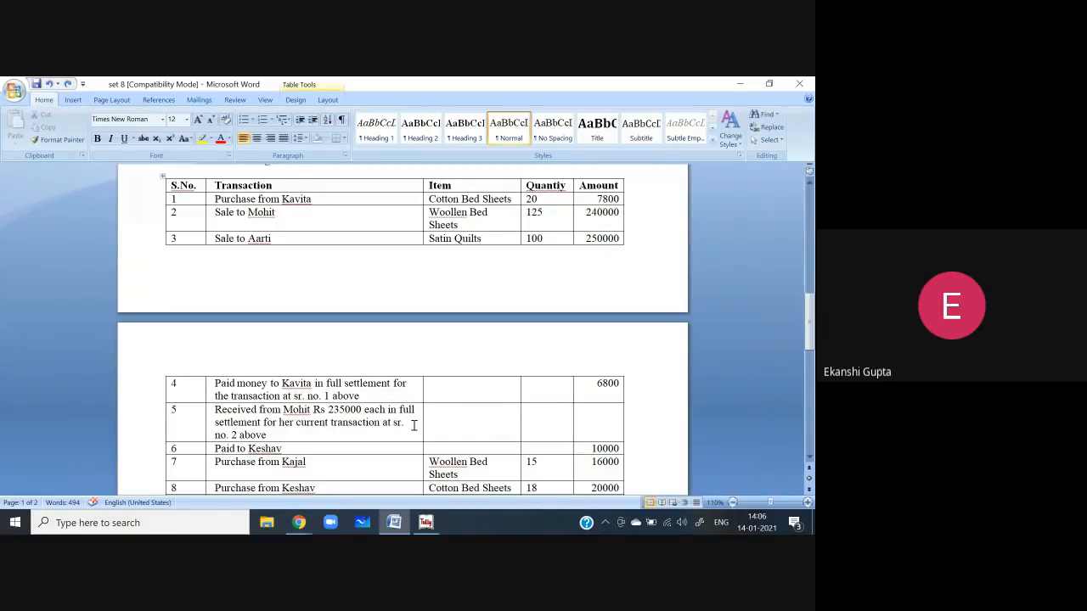
left_click(291, 424)
key("Delete")
key("BackSpace")
type("is")
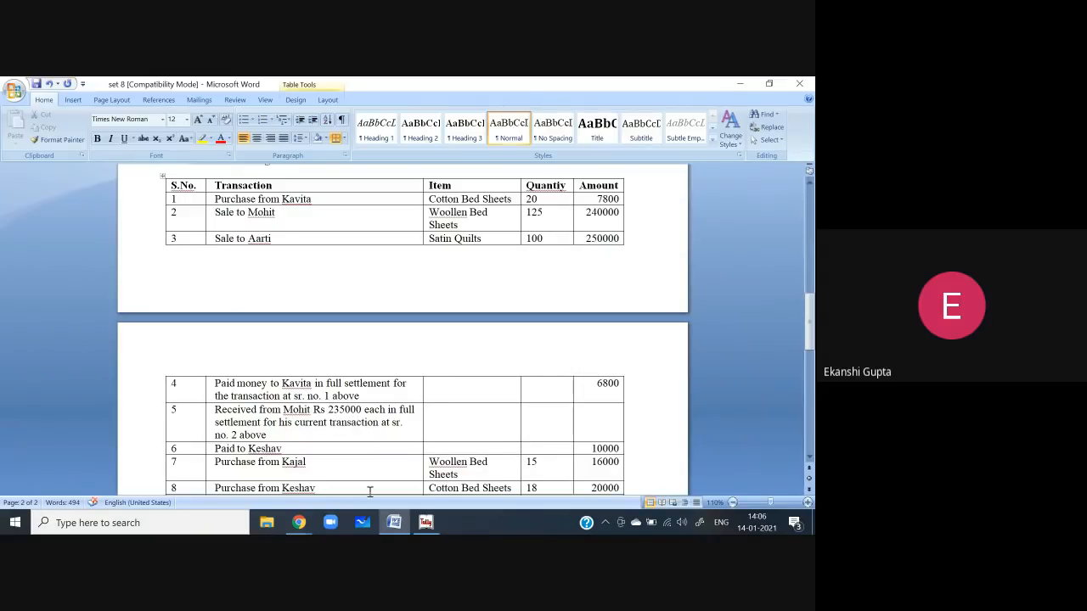
Start a receipt voucher in Tally and recheck the settlement details of transaction 5 in the Word assignment
left_click(426, 524)
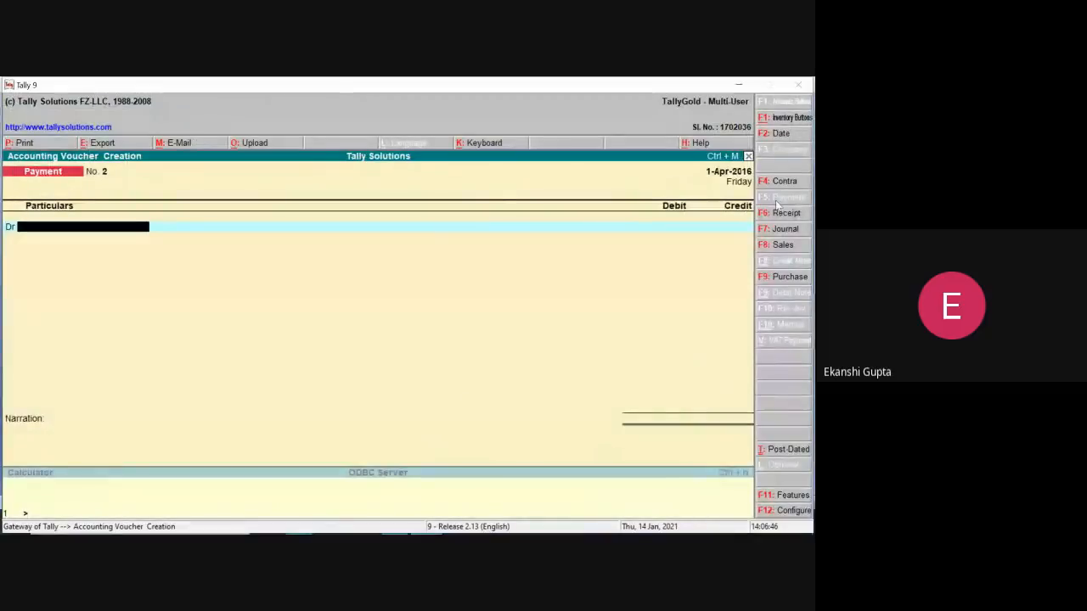
left_click(794, 213)
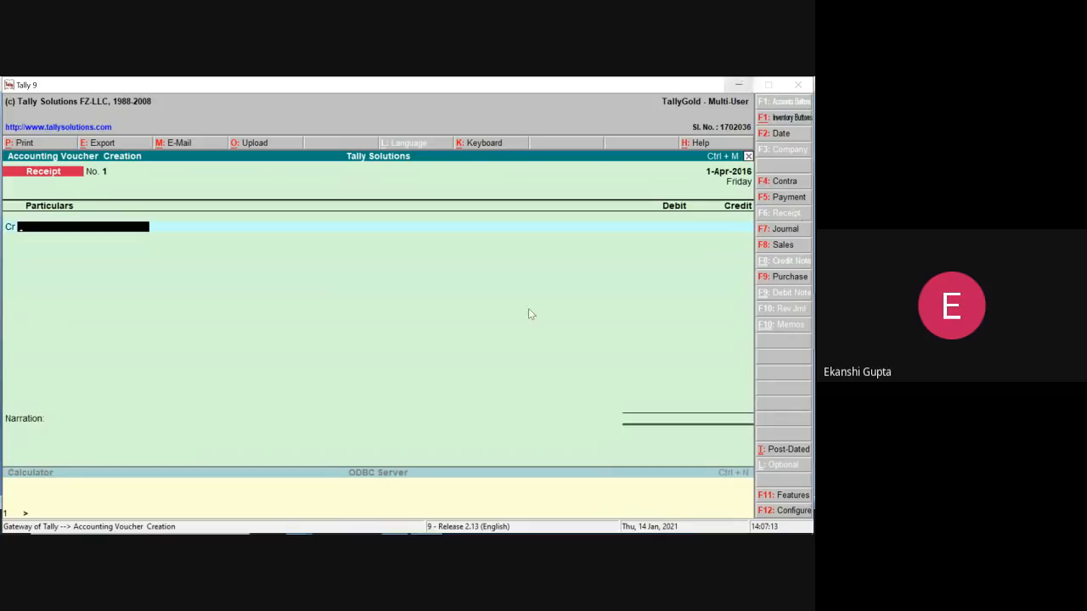
left_click(738, 84)
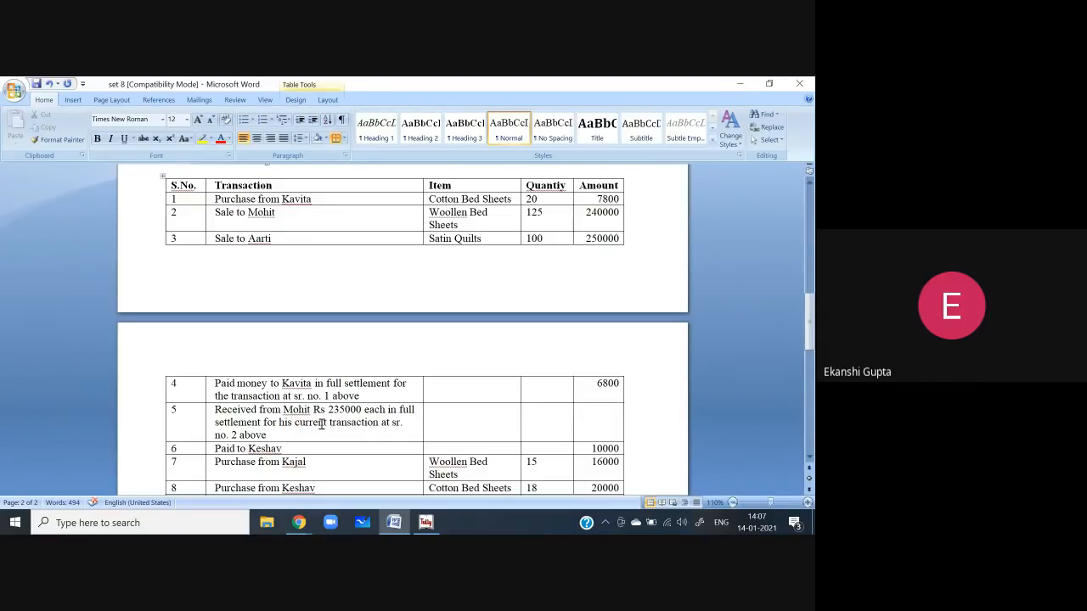
left_click(427, 525)
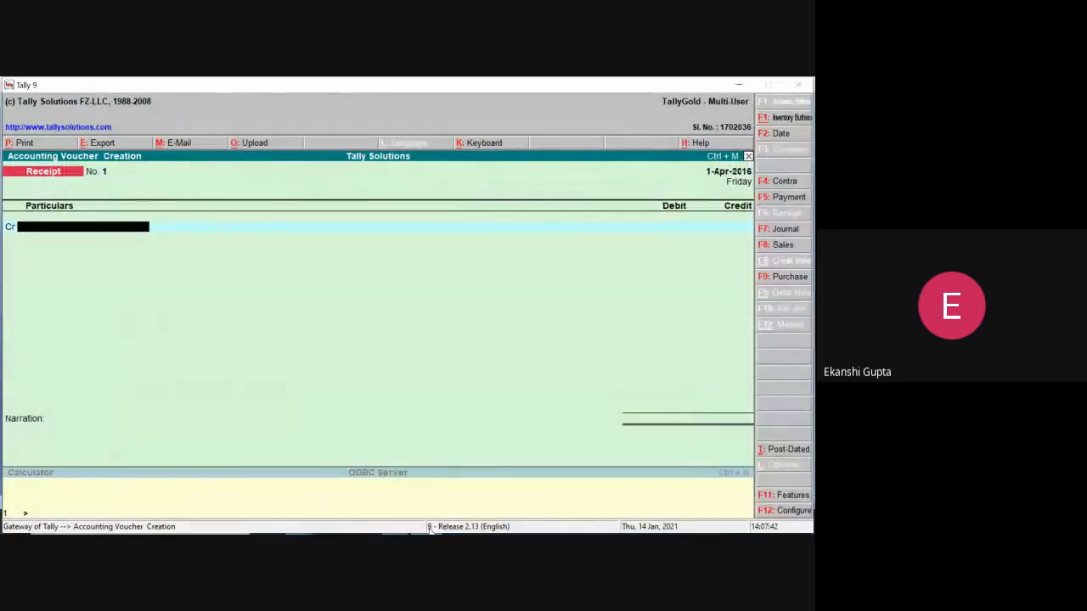
Credit the customer from transaction 2 with 240000 in the receipt voucher and allocate it against pending bill 1
type("Mo")
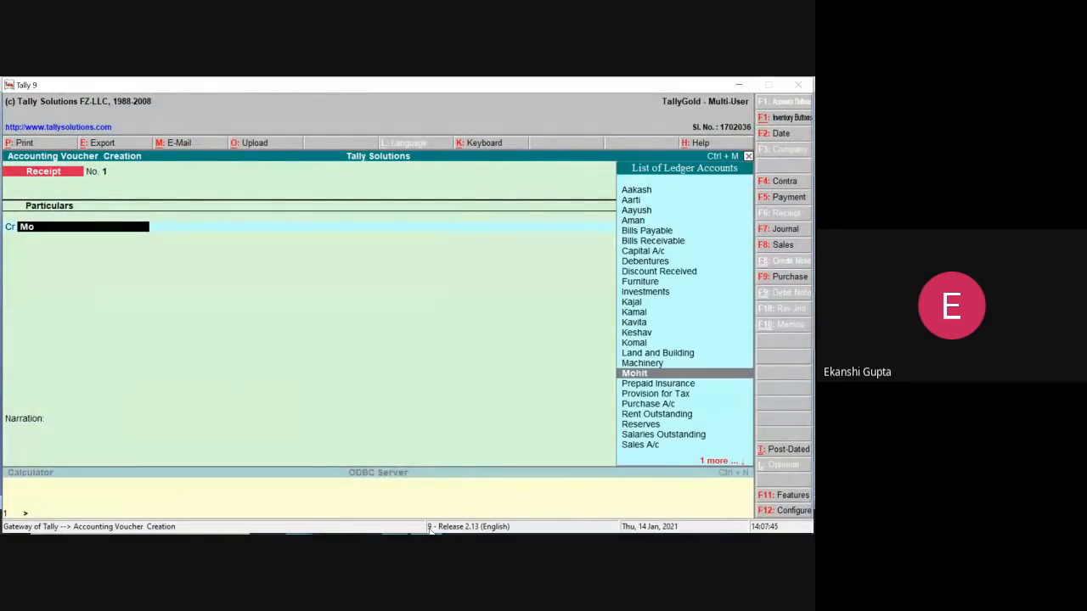
key("Return")
type("2")
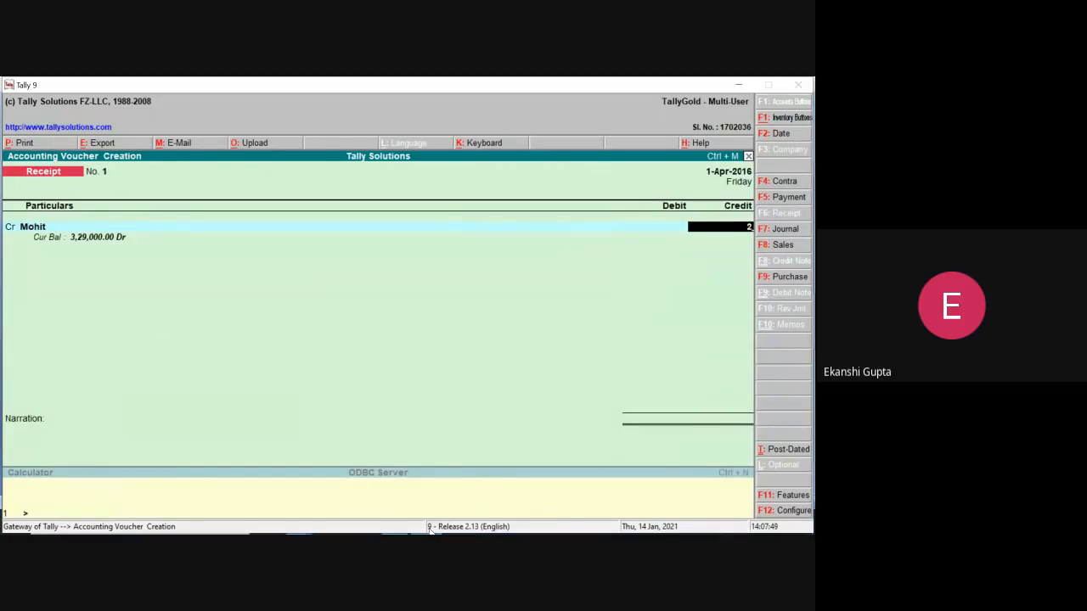
type("40000")
key("Return")
key("Return")
key("Return")
key("Return")
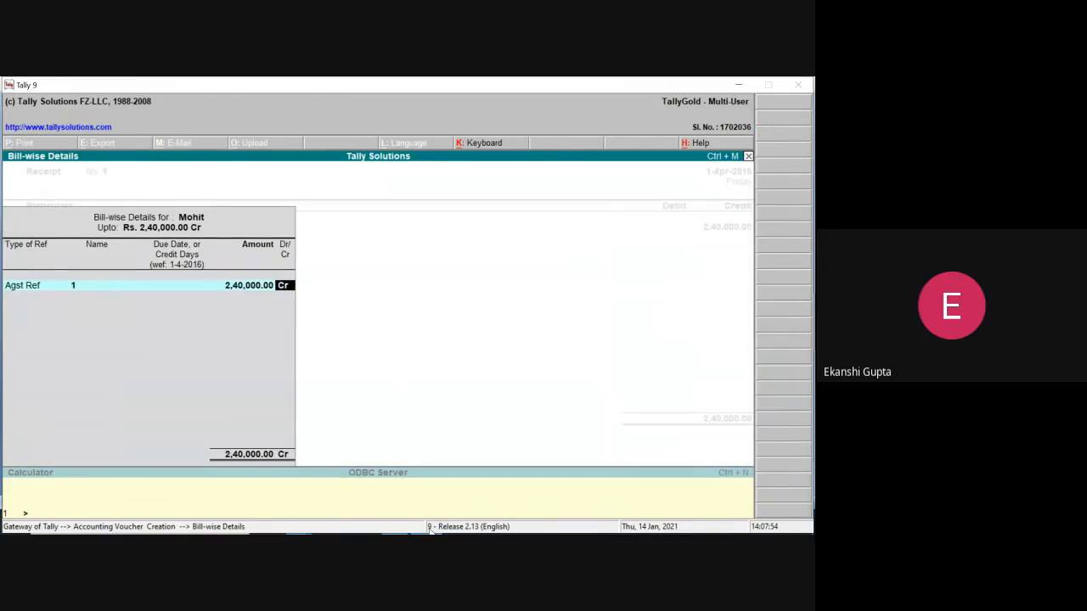
key("Return")
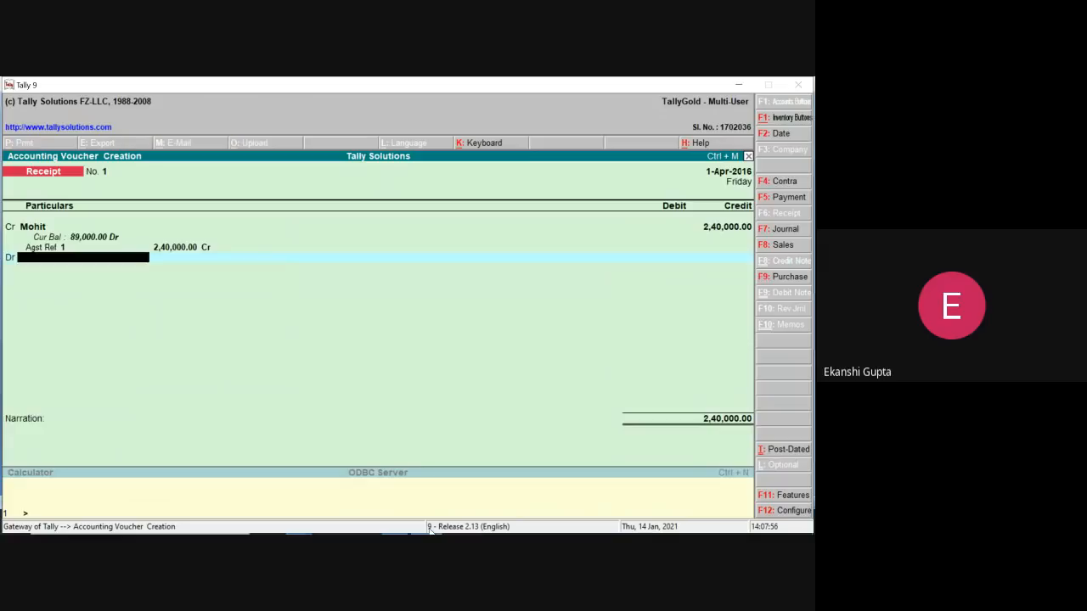
Debit Oriental Bank of Commerce with 235000 in the receipt voucher
type("o")
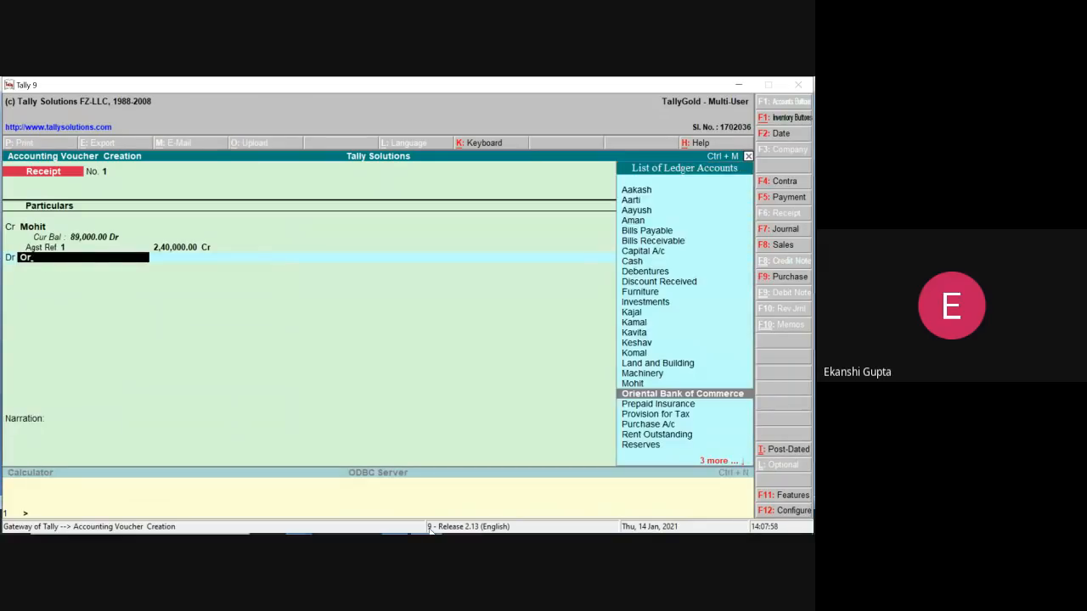
key("Return")
type("2")
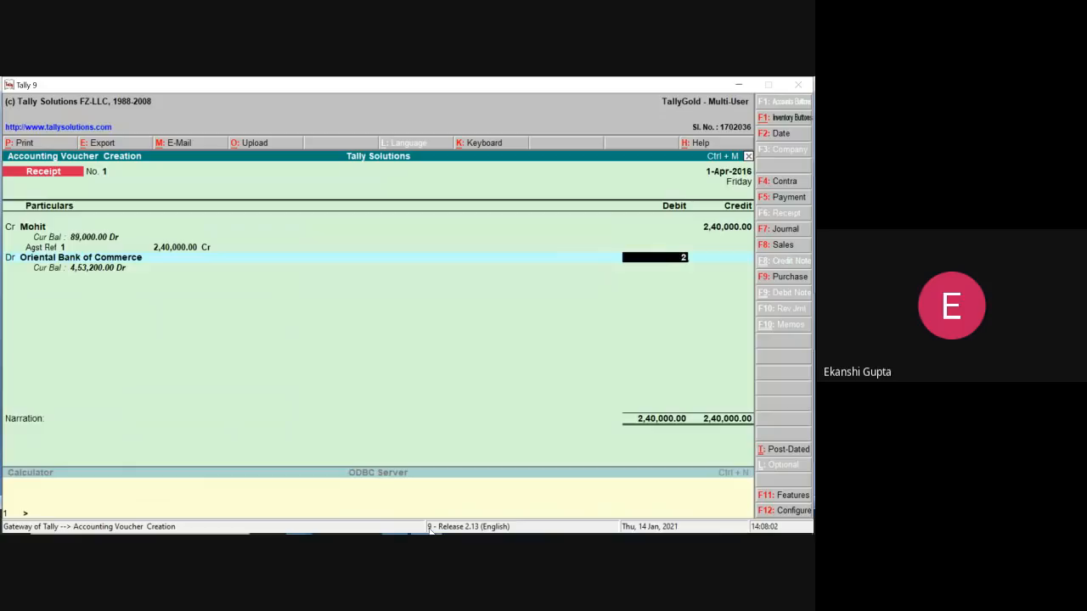
type("35000")
key("Return")
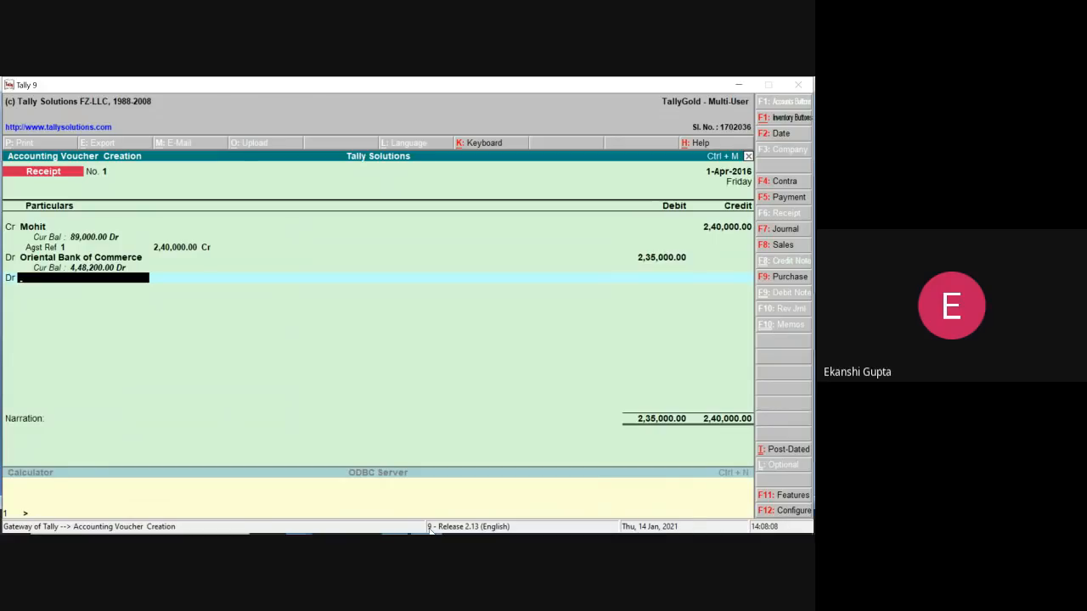
Create a "Discount Allowed" ledger under Indirect Expenses for the second debit line of the receipt voucher
key("alt+c")
type("Discount Allowed")
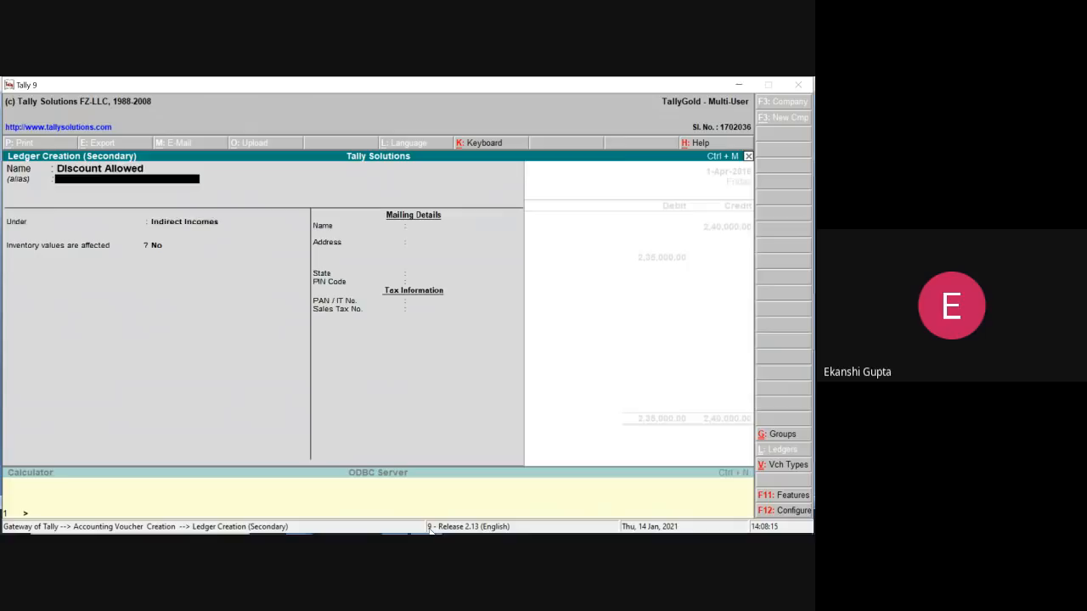
key("Return")
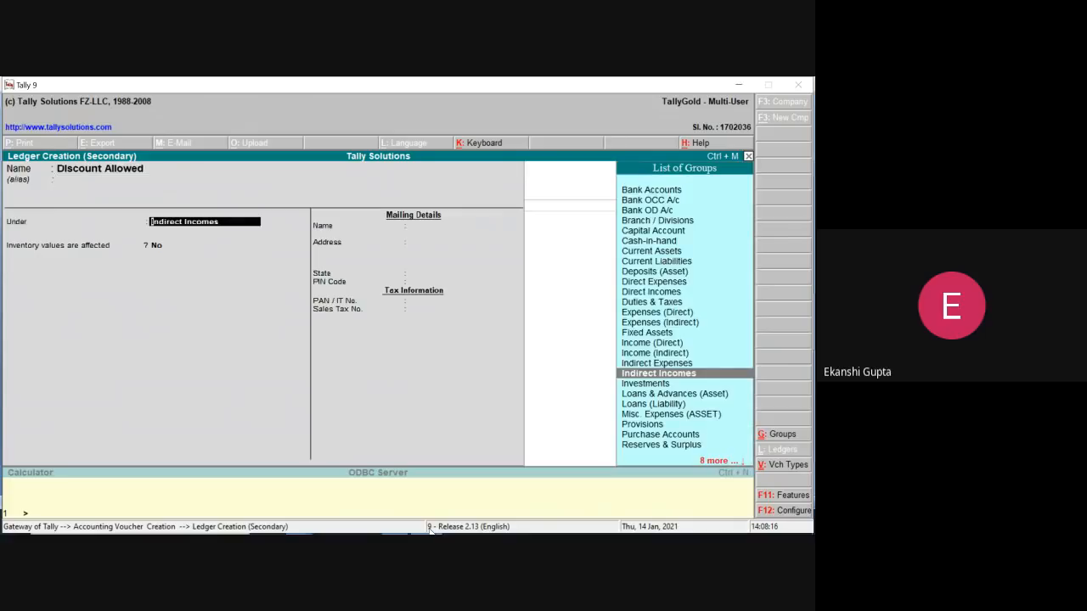
key("Up")
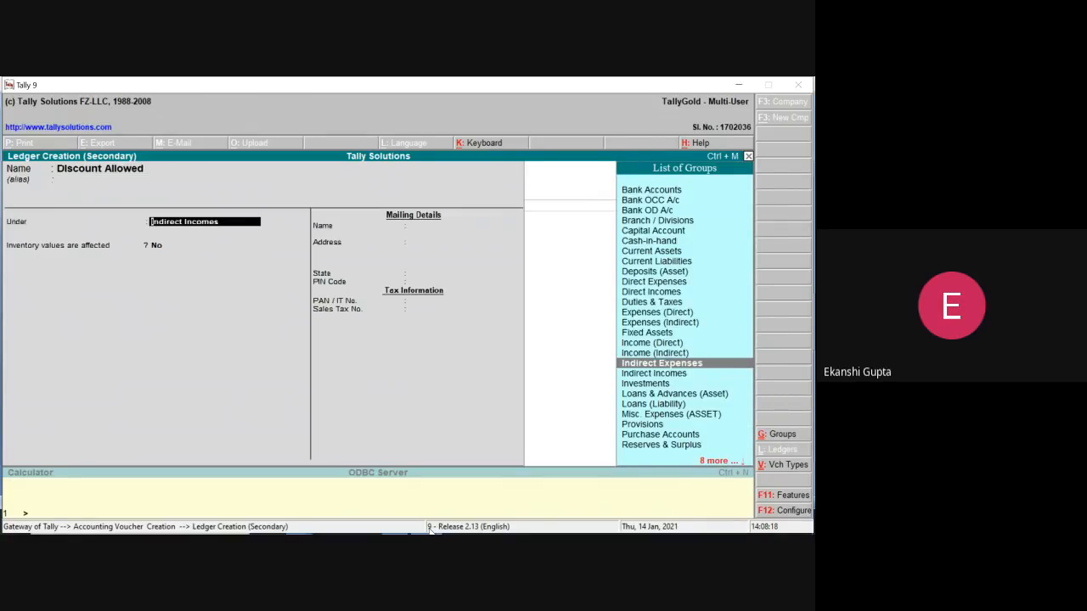
key("Return")
key("Return")
key("Return")
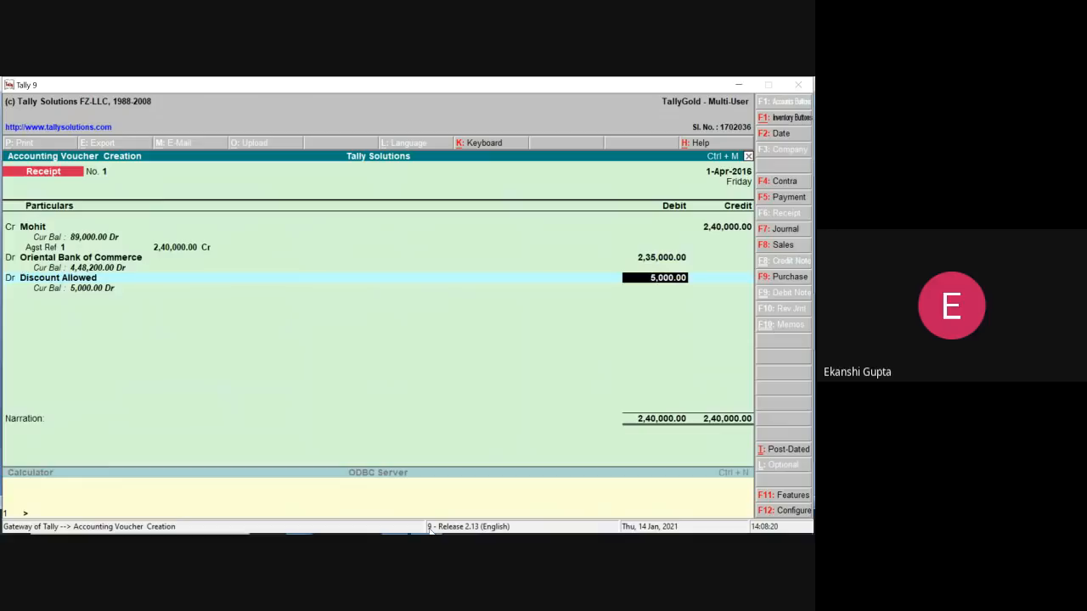
Debit Discount Allowed with 5000 and save the receipt voucher without a narration
key("Return")
key("Return")
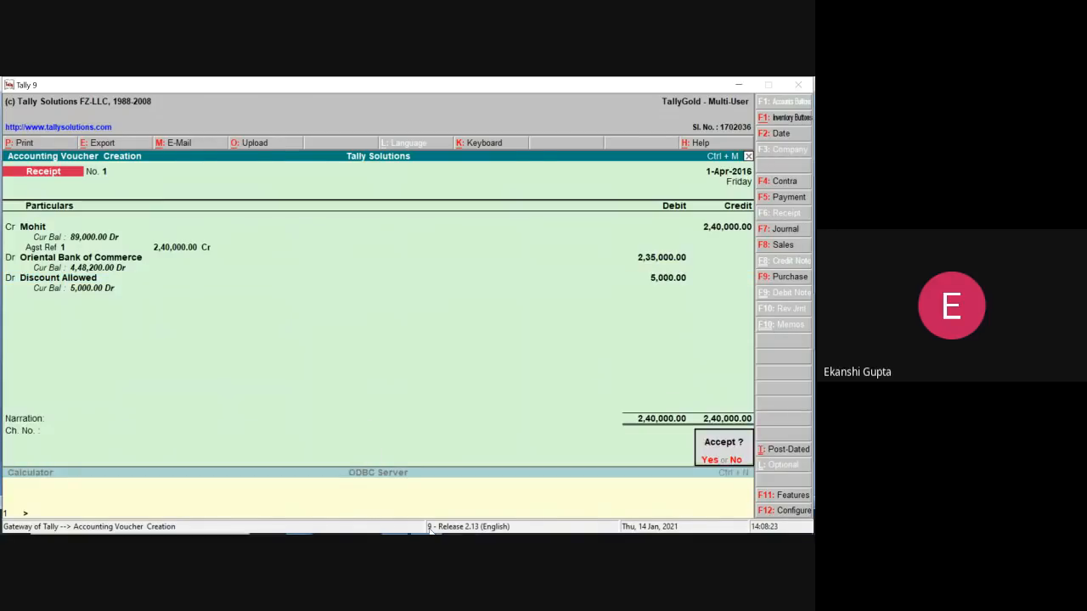
key("Return")
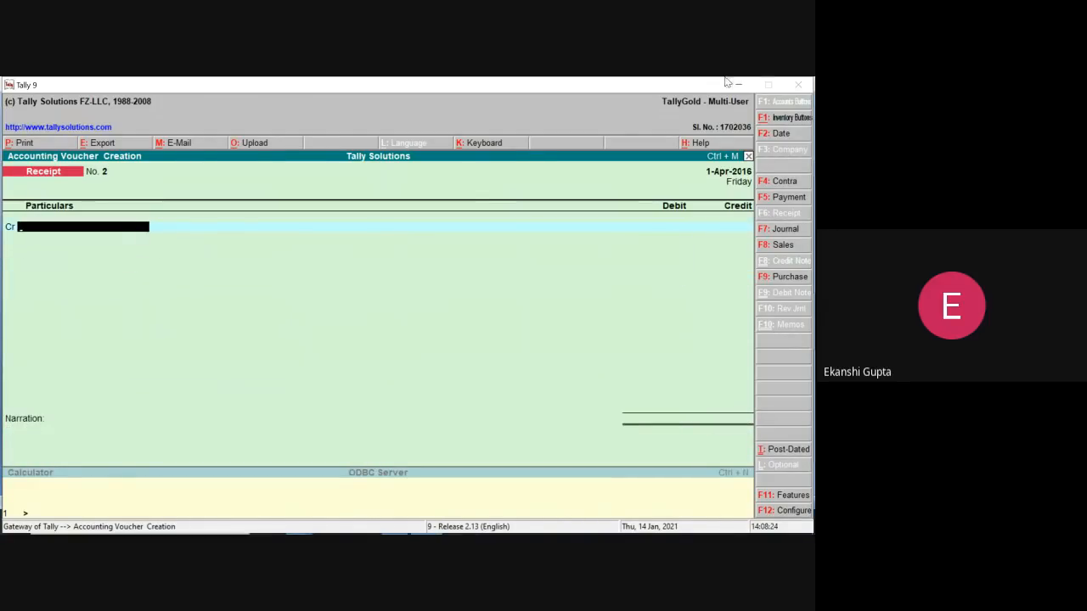
Check transaction 6 in the Word assignment and start a payment voucher in Tally
left_click(733, 82)
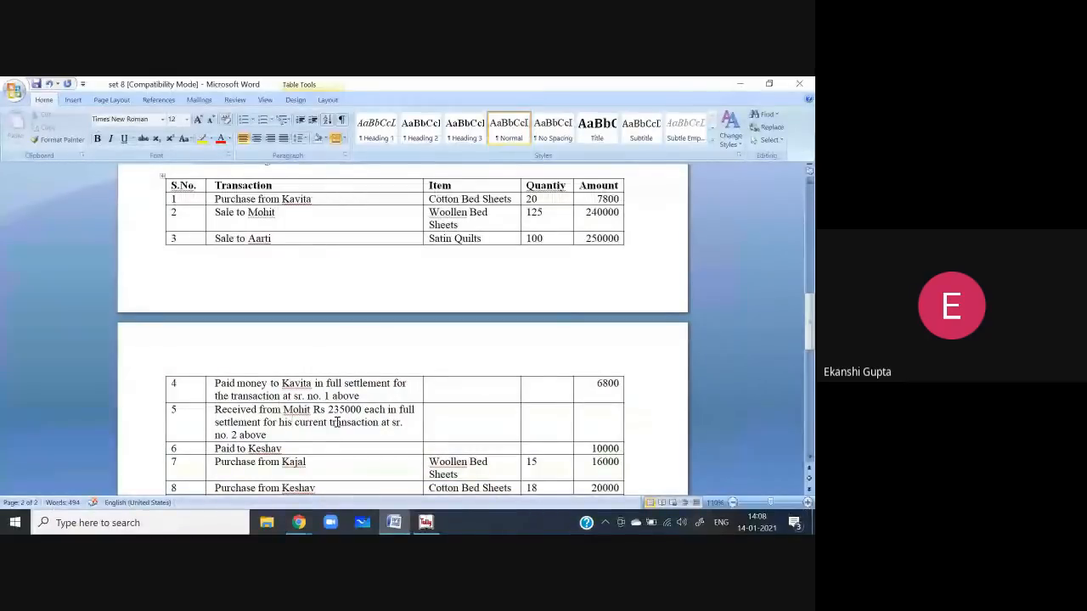
left_click_drag(807, 312, 810, 361)
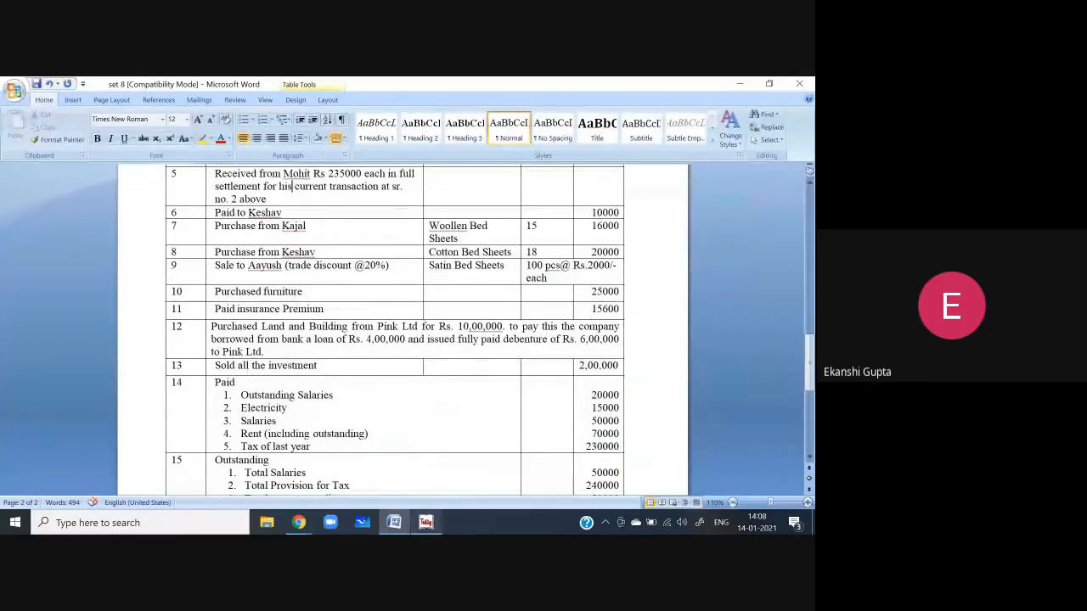
left_click(425, 524)
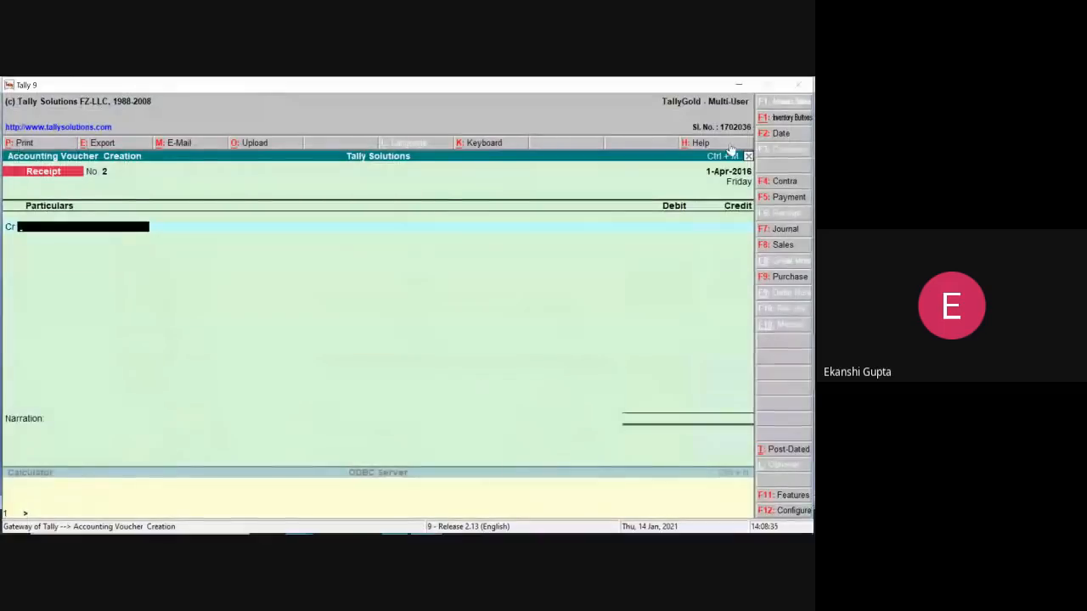
left_click(795, 198)
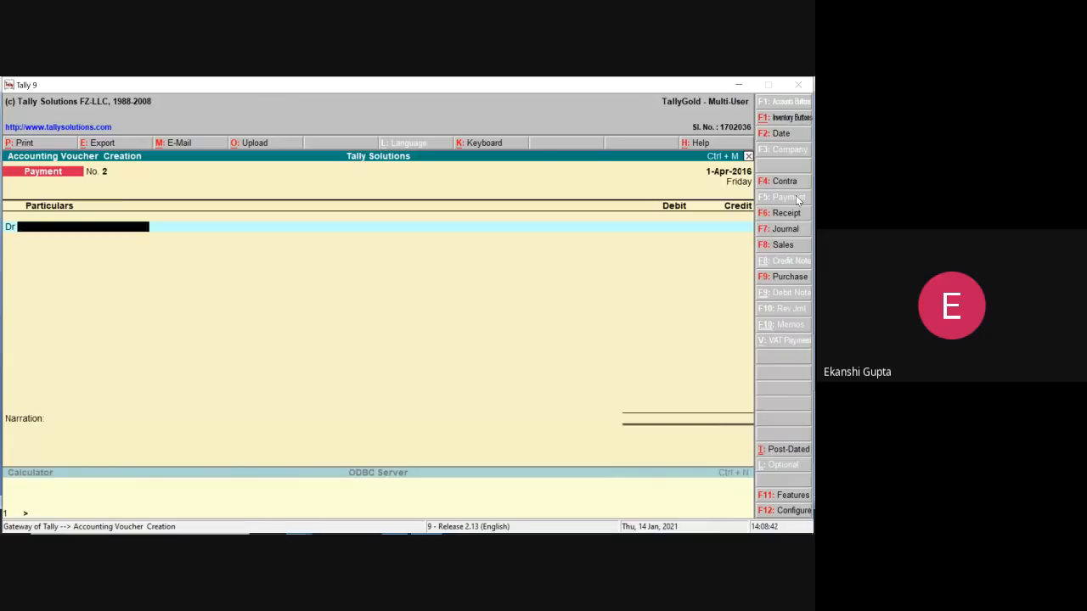
Debit the supplier named in transaction 6 with 10000 On Account in the payment voucher
type("Kes")
key("Return")
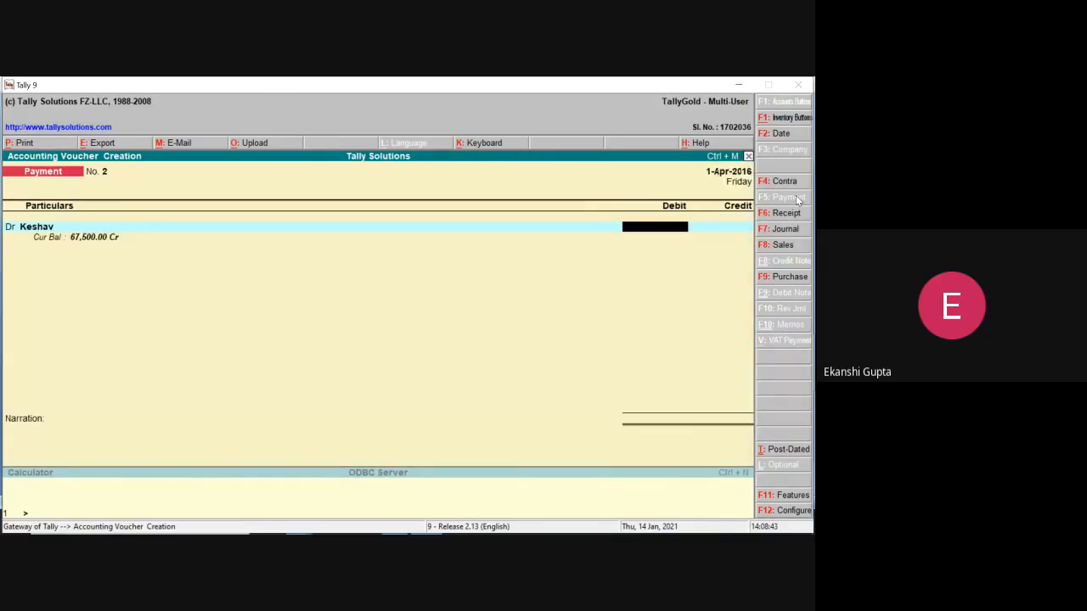
type("10000")
key("Return")
key("Return")
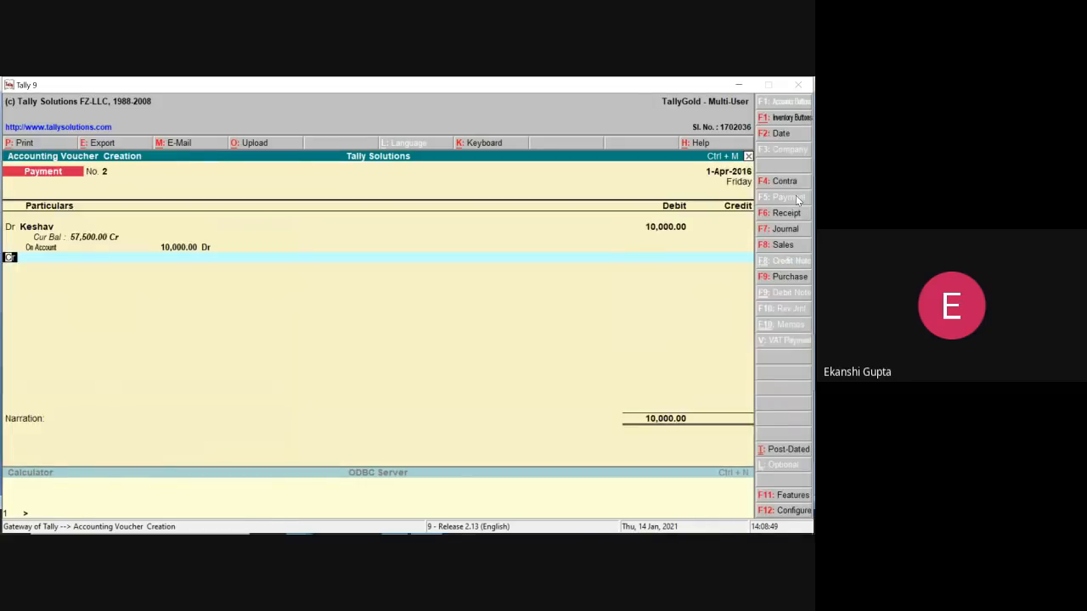
Credit Oriental Bank of Commerce with 10000 and save the payment voucher without a narration
type("Ori")
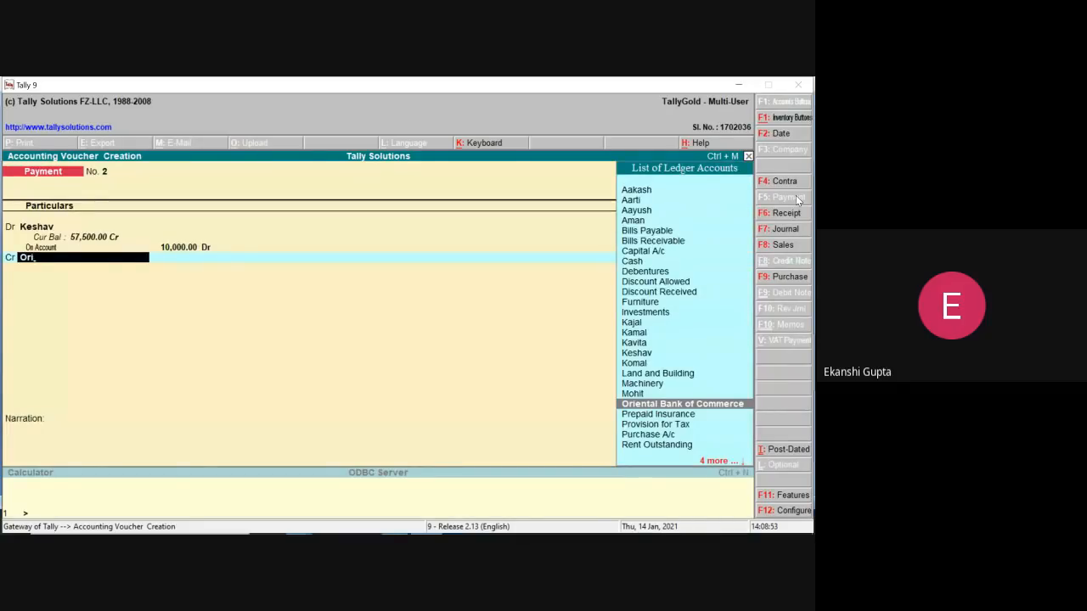
key("Return")
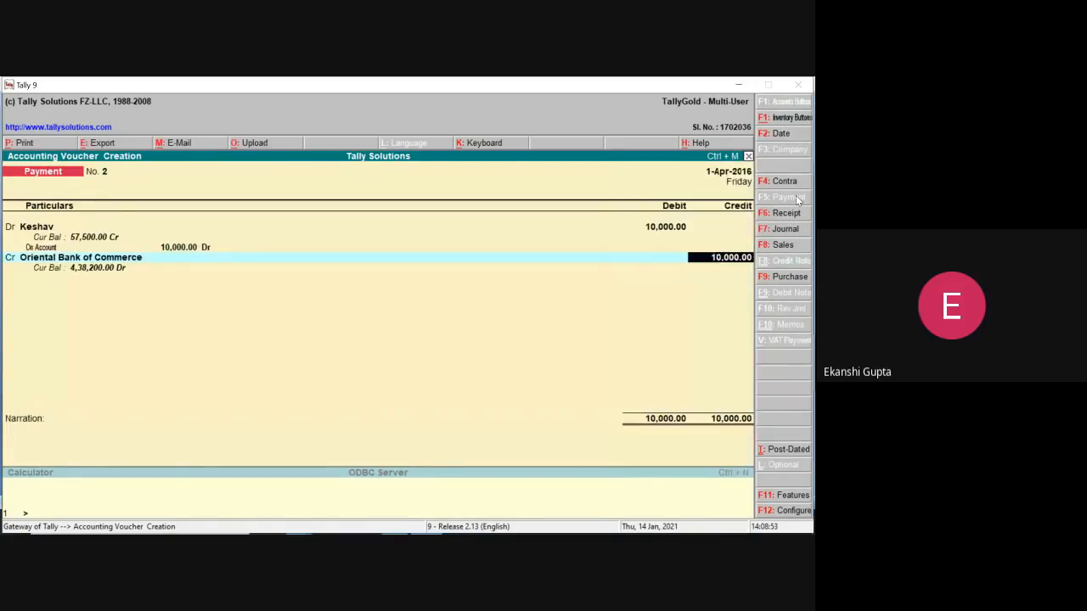
key("Return")
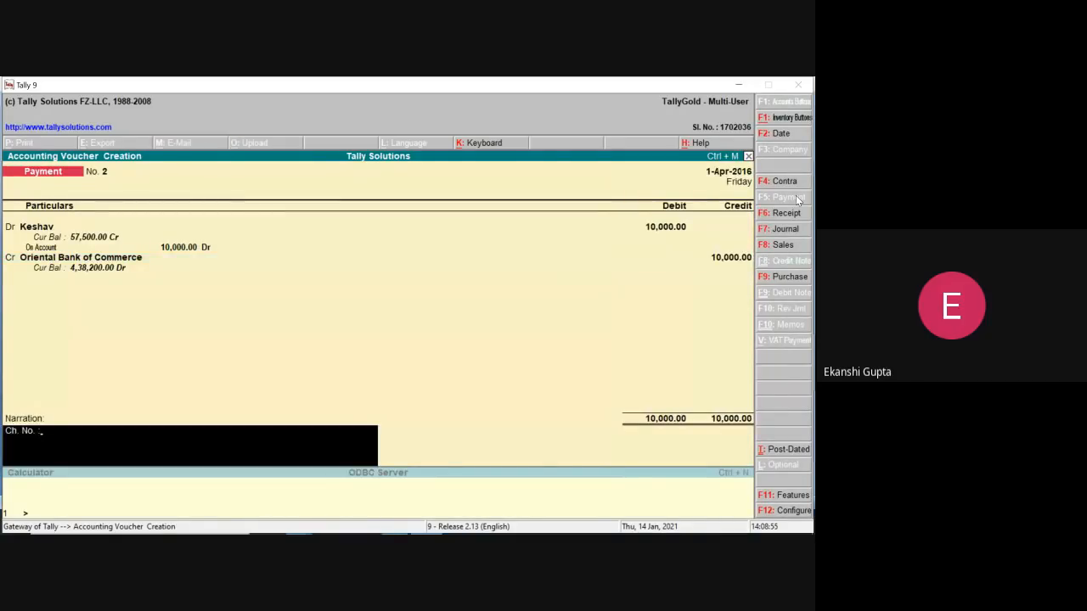
key("Return")
key("Return")
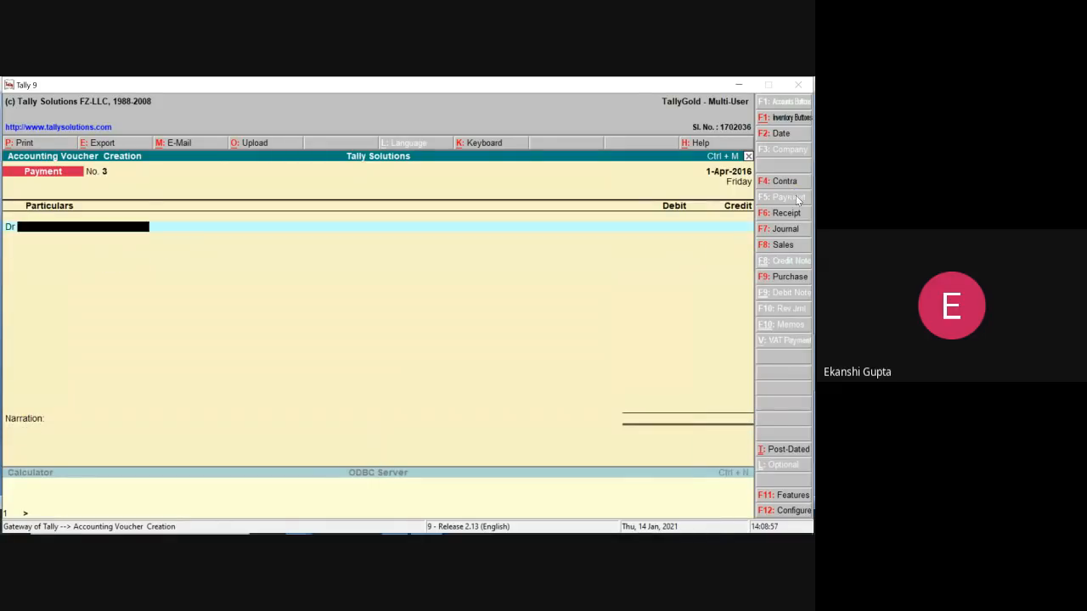
Check transaction 7 in the Word assignment and start a purchase voucher in Tally
left_click(738, 86)
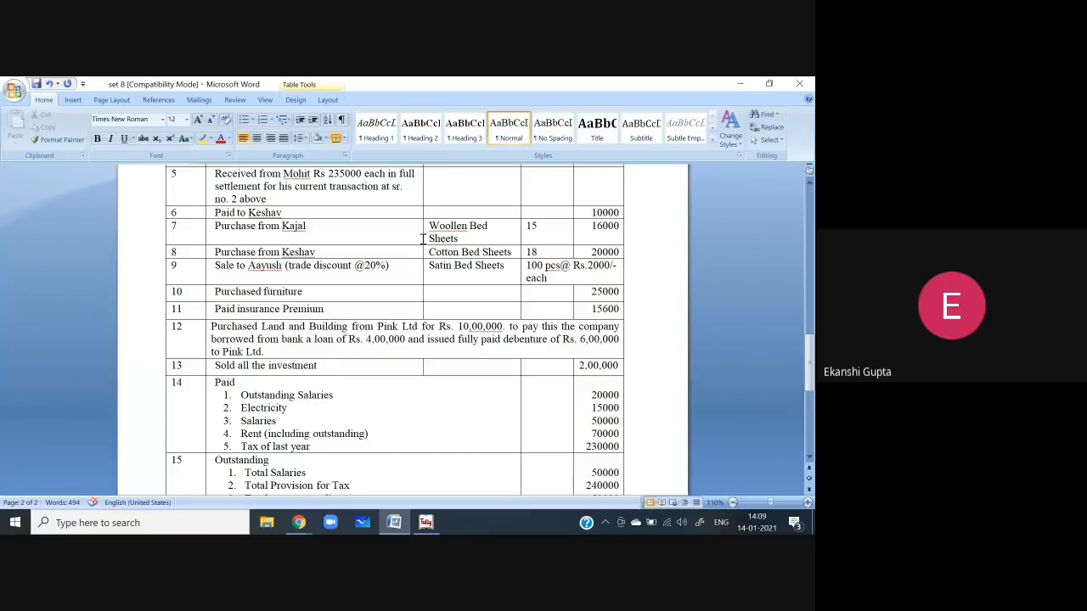
left_click(427, 524)
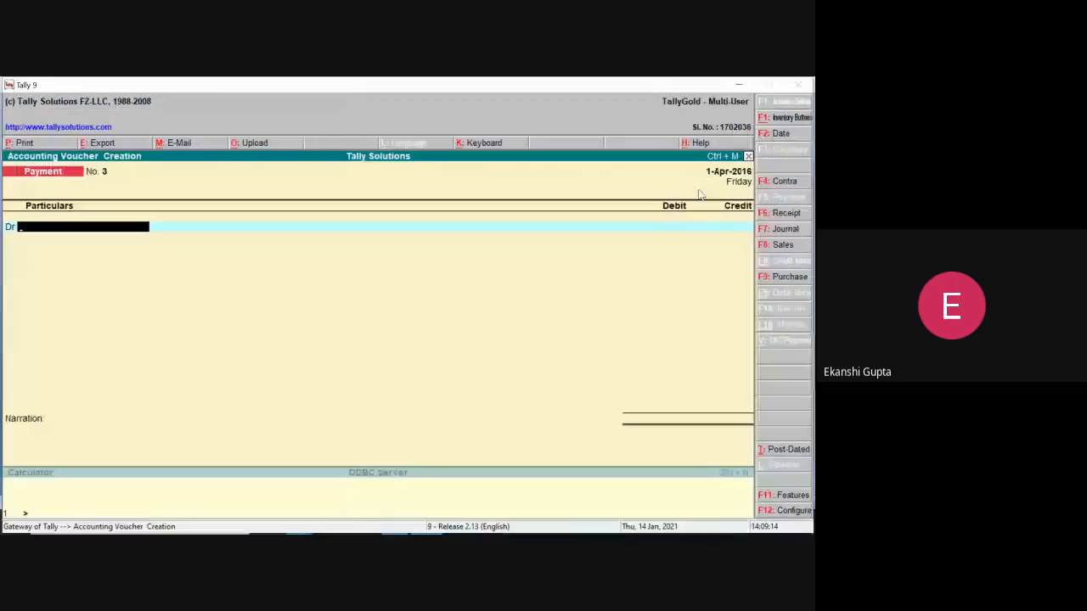
left_click(781, 276)
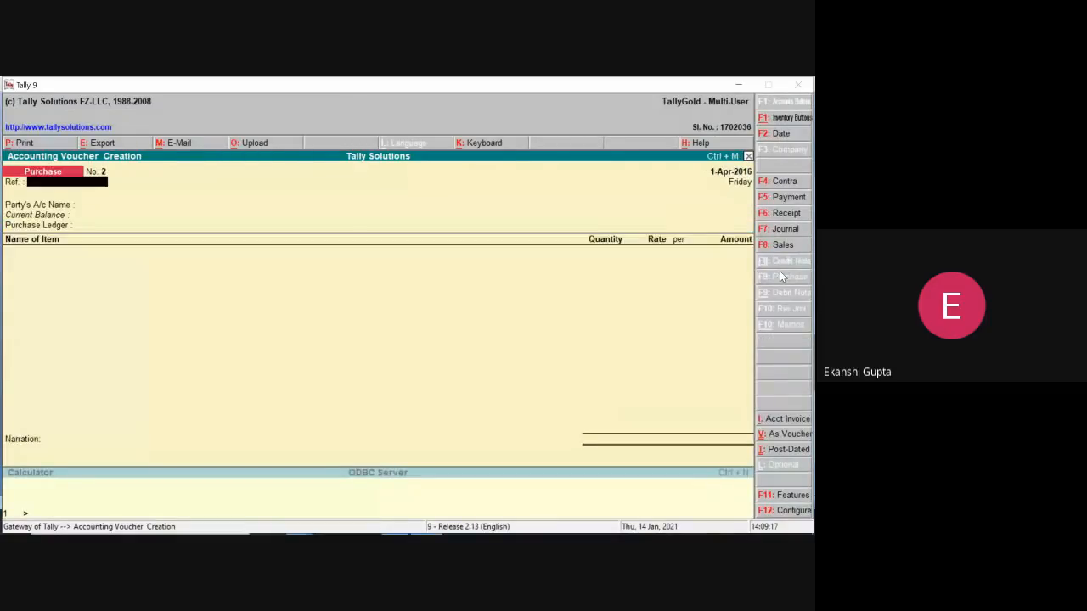
Set the supplier named in transaction 7 as the party and Purchase A/c as the purchase ledger
key("Return")
type("Ka")
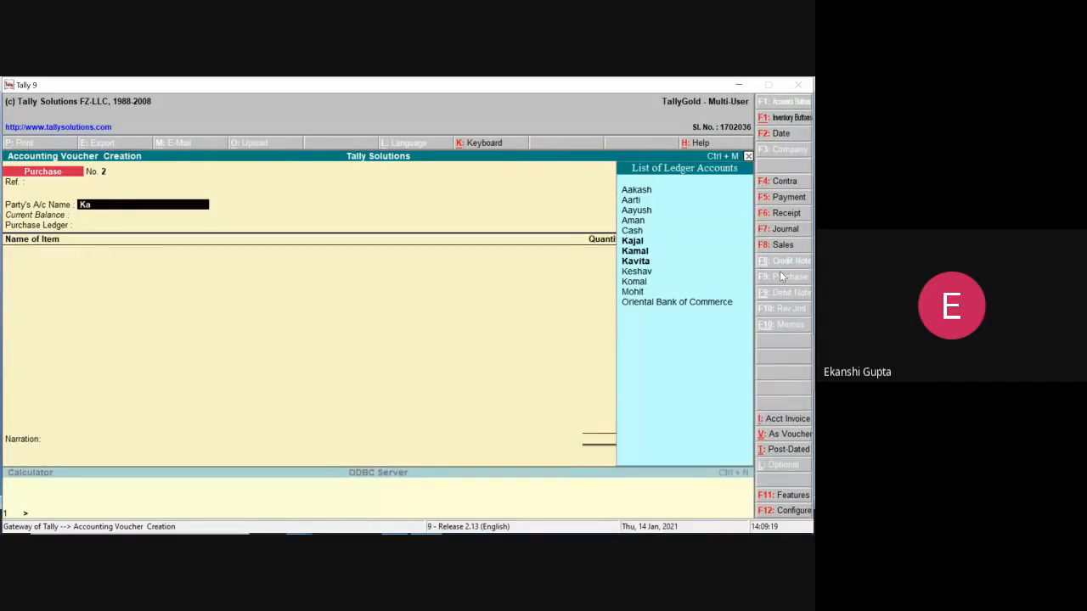
type("m")
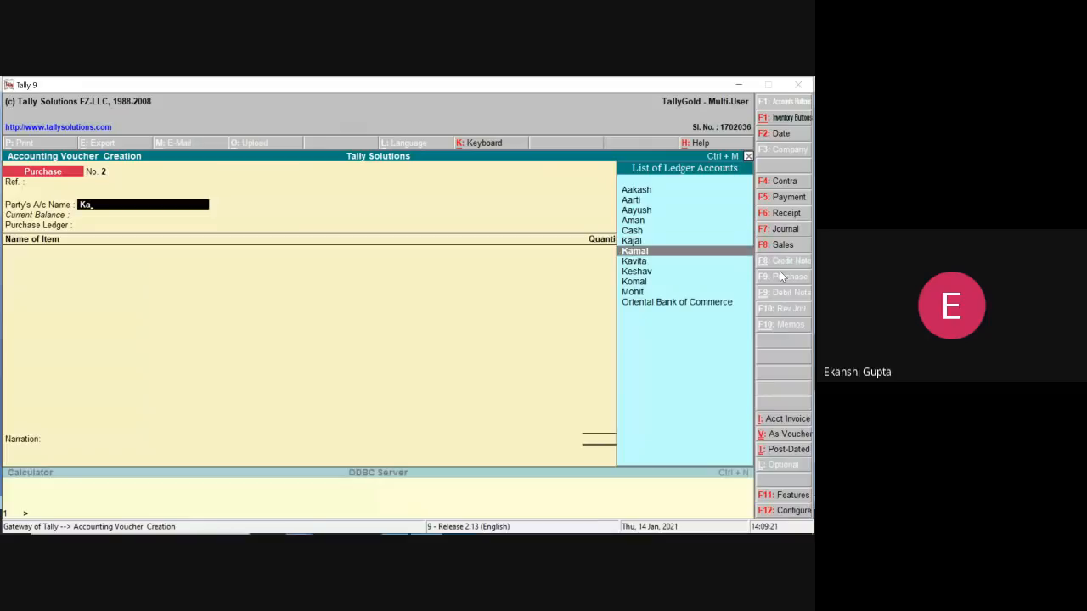
key("Up")
key("Return")
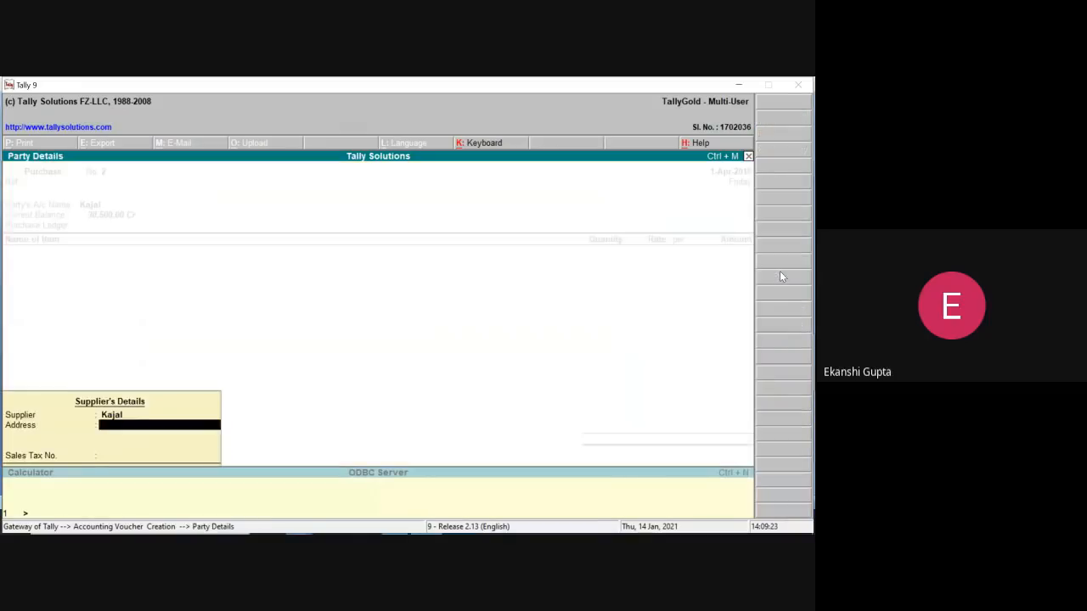
key("Return")
key("Return")
key("Return")
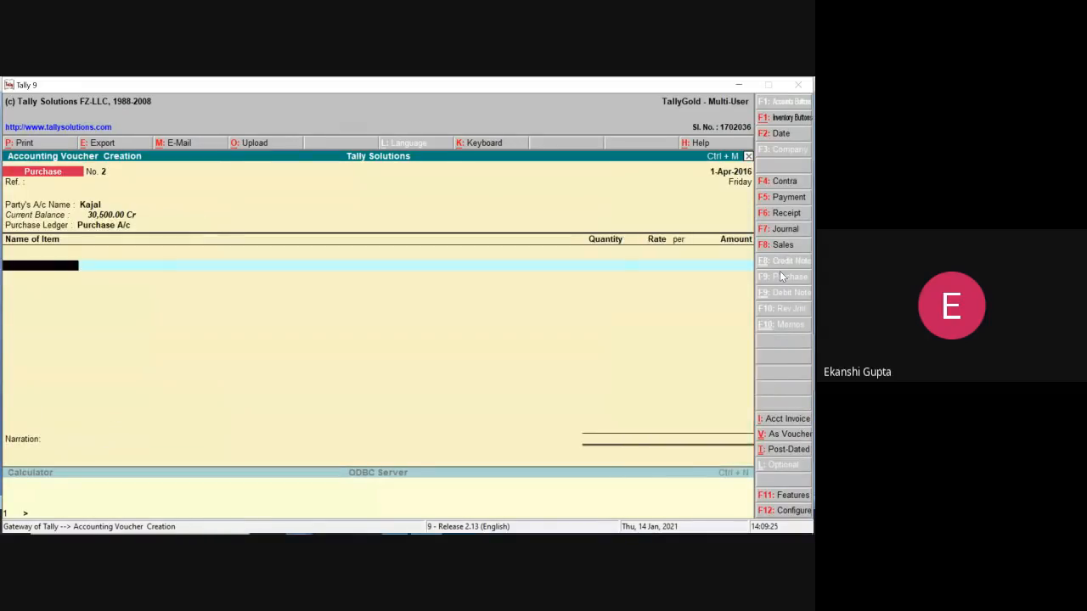
Add 15 pcs of Woolen B to the purchase voucher with an amount of 16000
type("W")
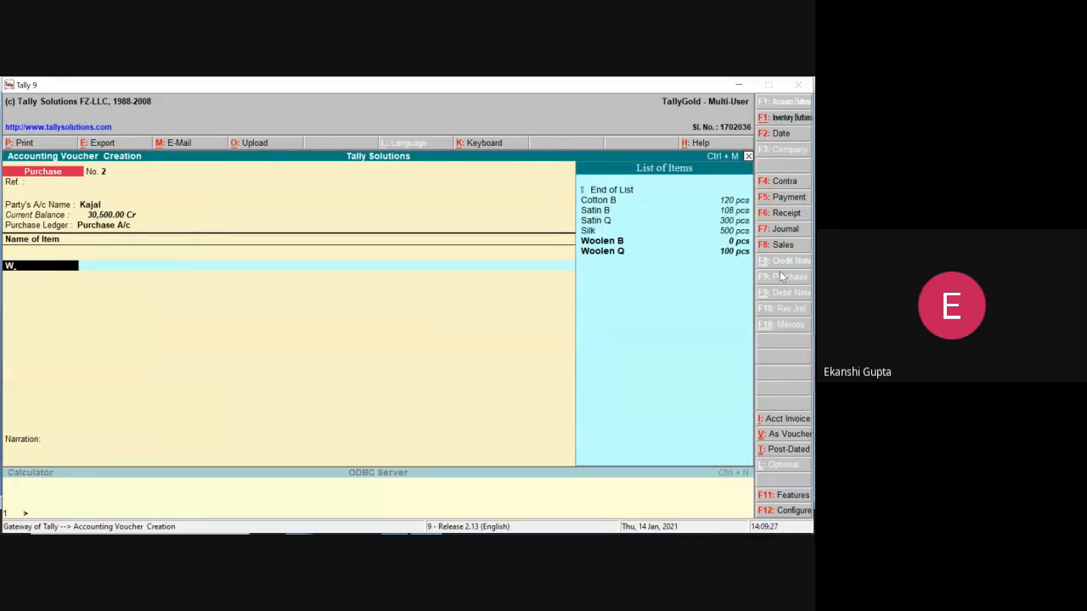
key("Return")
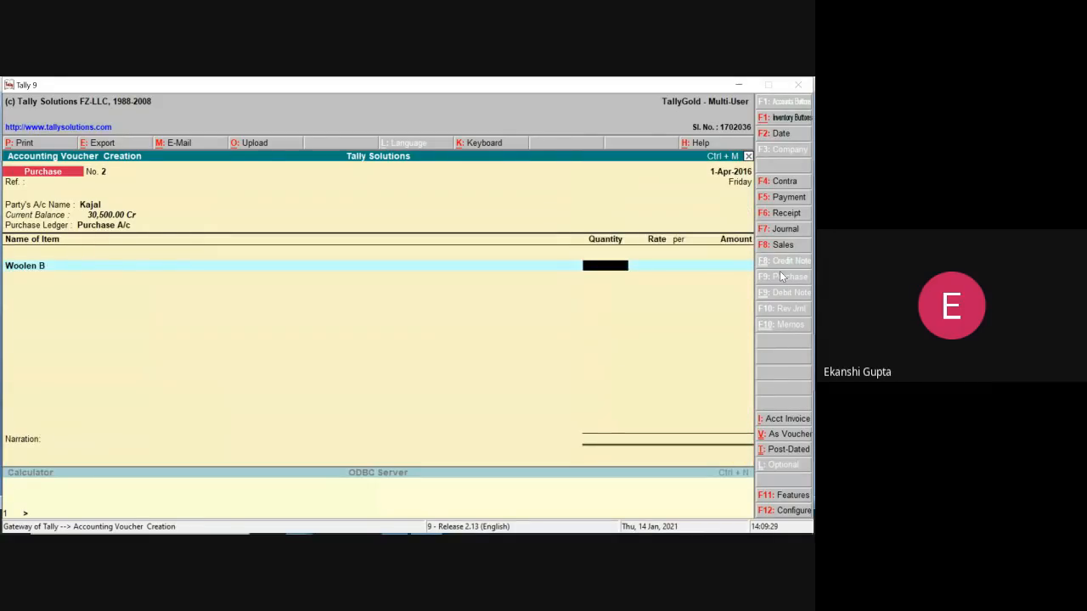
type("15")
key("Return")
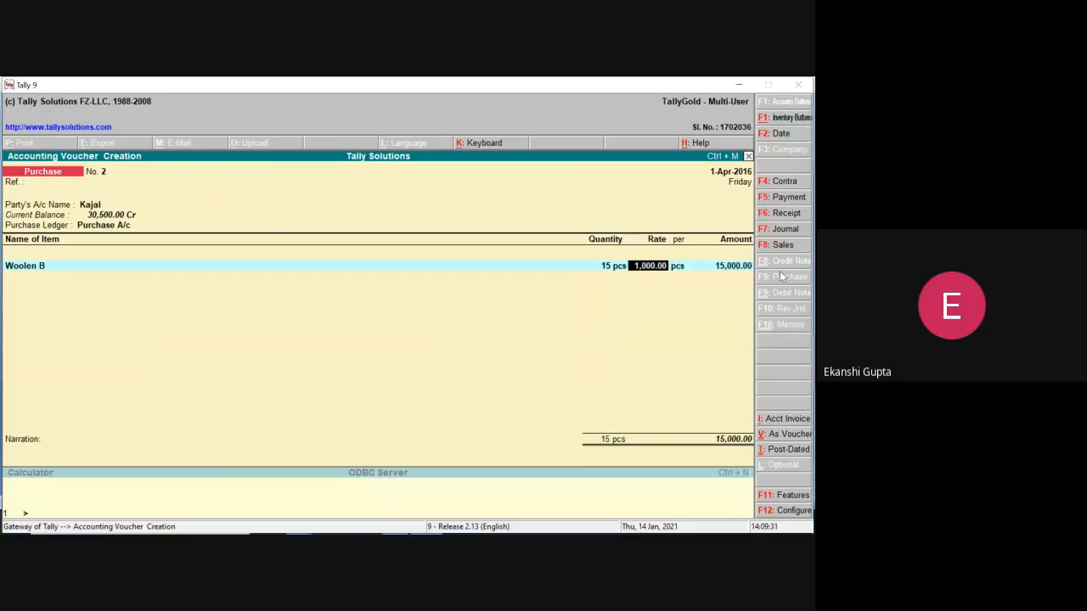
key("Return")
key("Return")
key("BackSpace")
type("15000")
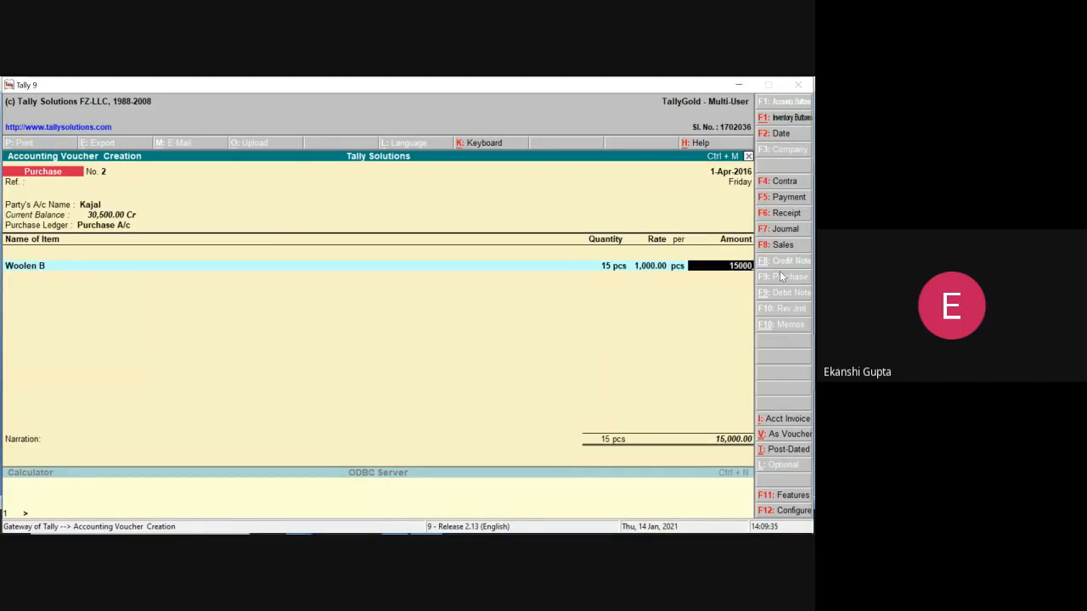
key("BackSpace")
key("BackSpace")
key("BackSpace")
key("BackSpace")
type("6000")
Recheck the amount of transaction 7 in the Word assignment and return to the purchase voucher in Tally
left_click(736, 88)
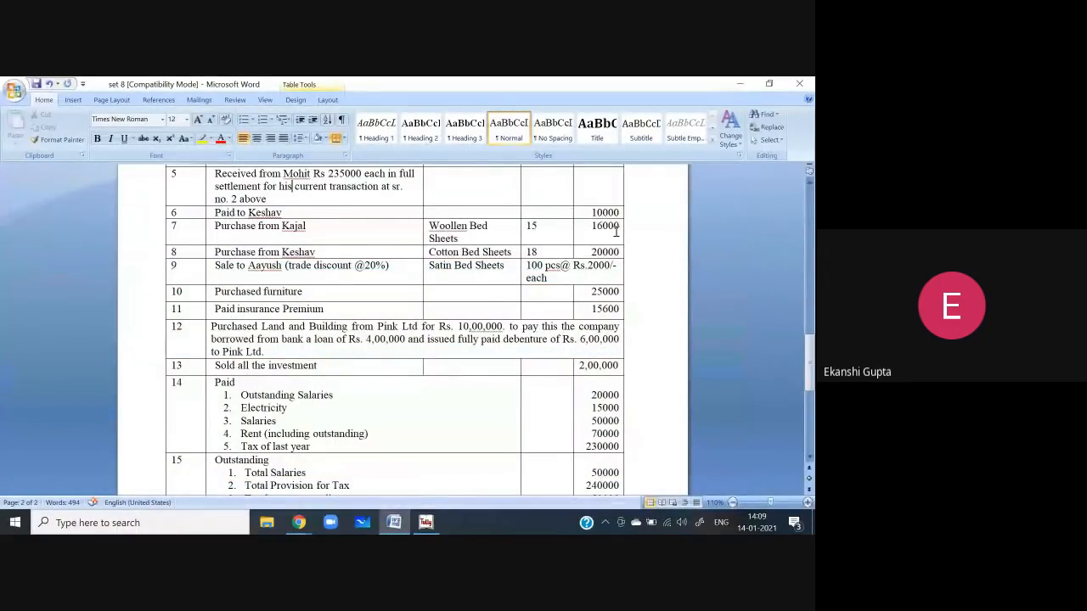
left_click(745, 83)
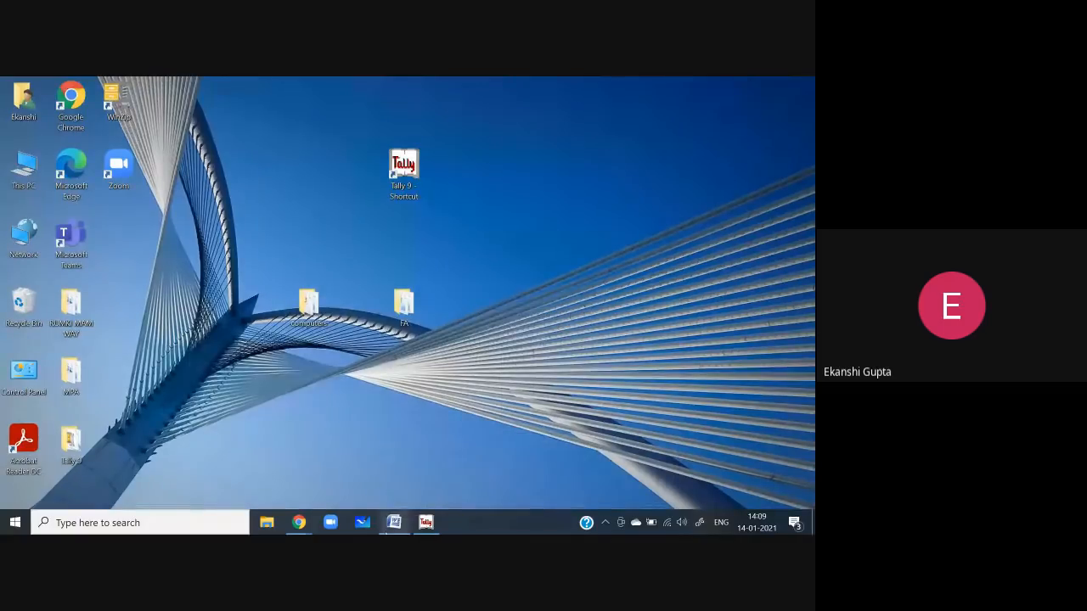
left_click(394, 522)
left_click(425, 522)
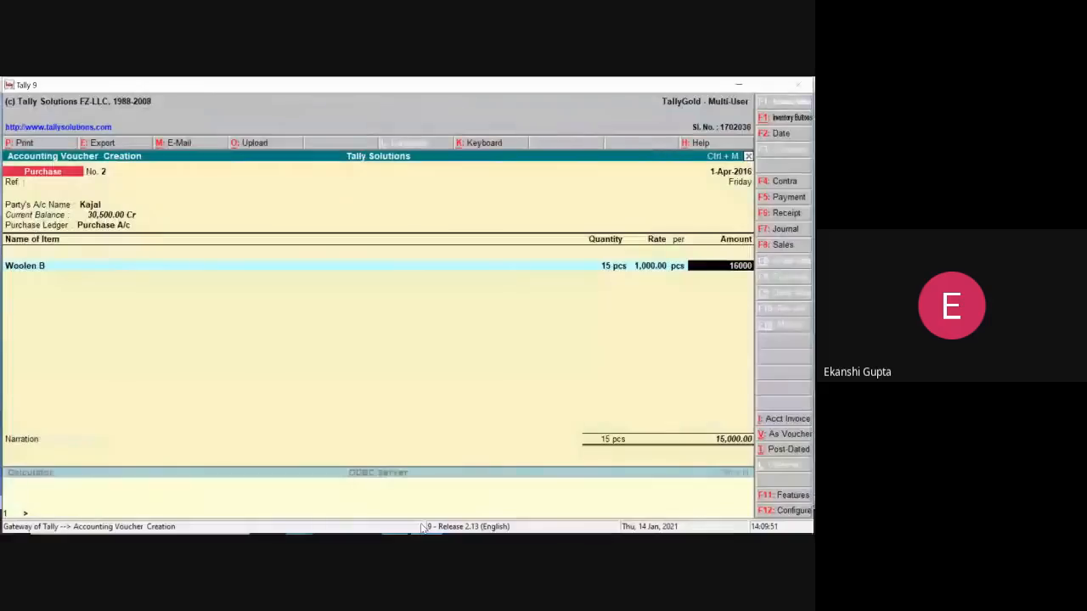
Confirm the 16000 amount for Woolen B and save the purchase voucher without a narration
key("Return")
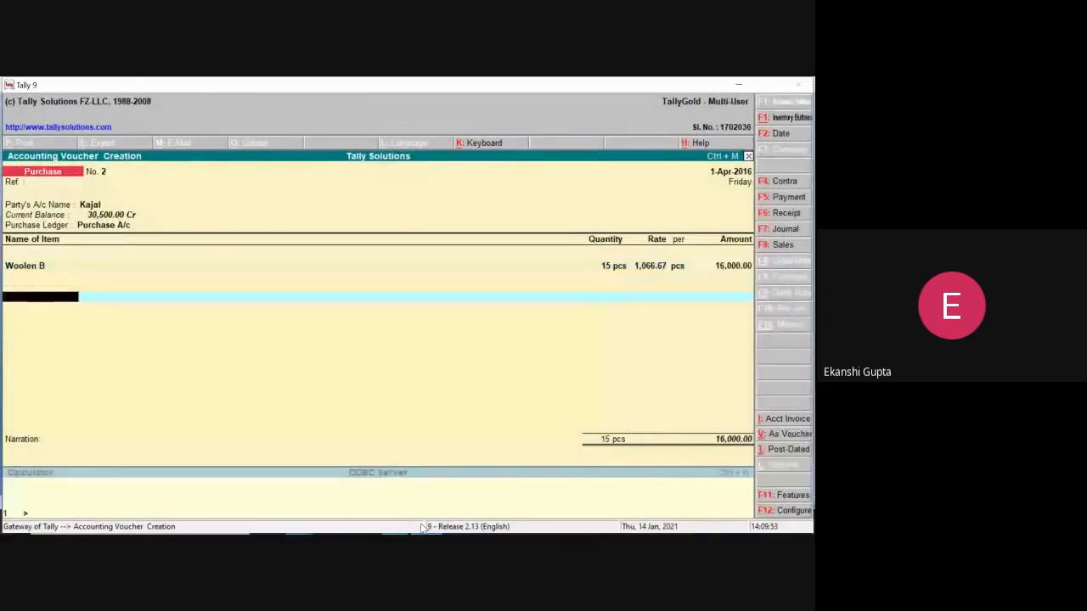
key("Return")
key("Return")
key("Return")
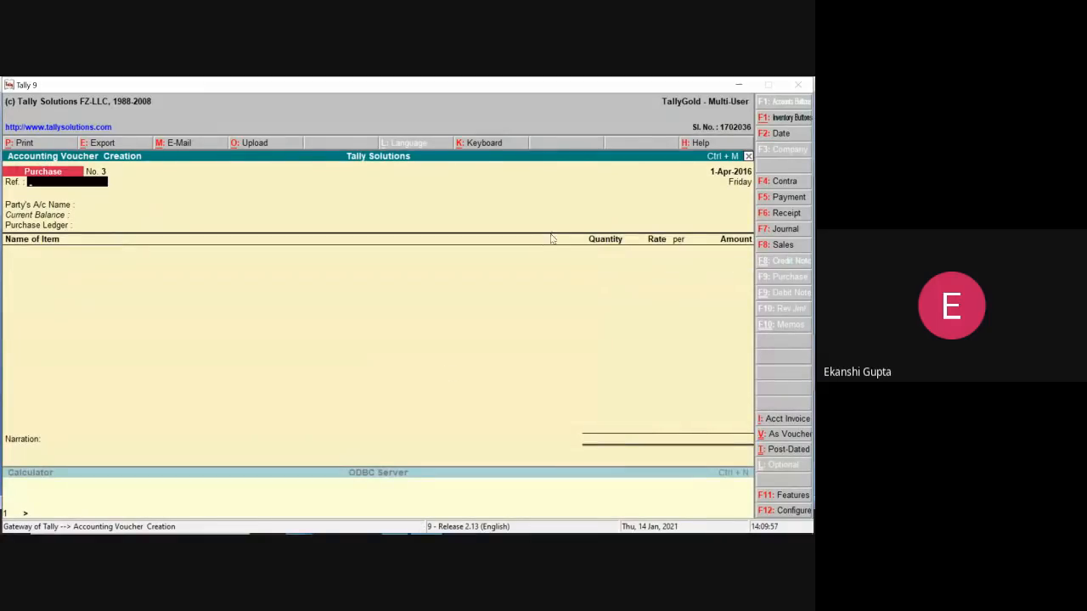
Check transaction 8 in the Word assignment and set its supplier as the party and Purchase A/c as the purchase ledger in Tally
left_click(743, 82)
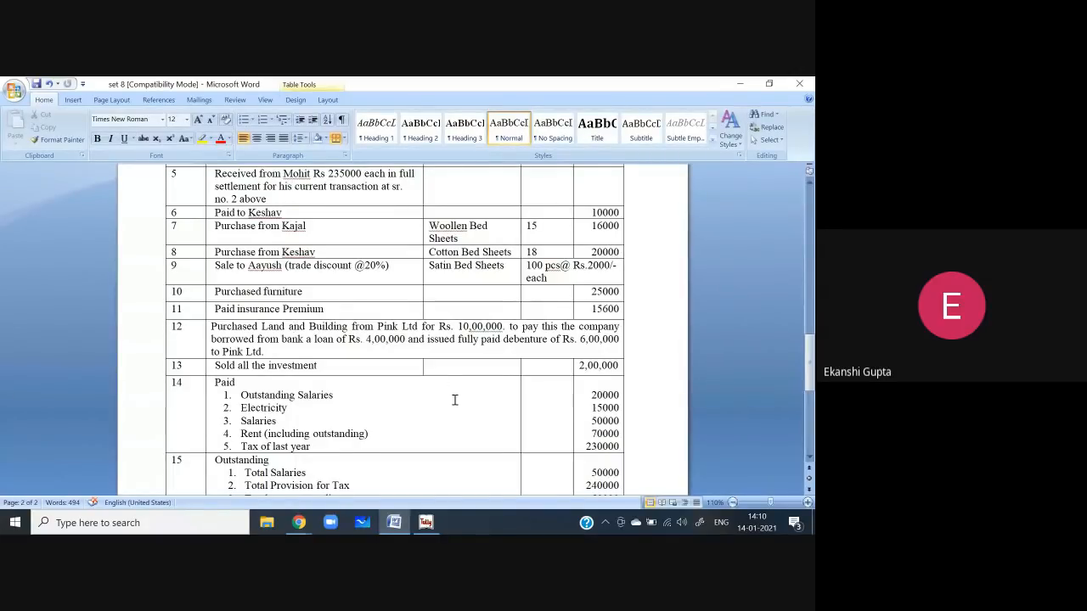
left_click(426, 522)
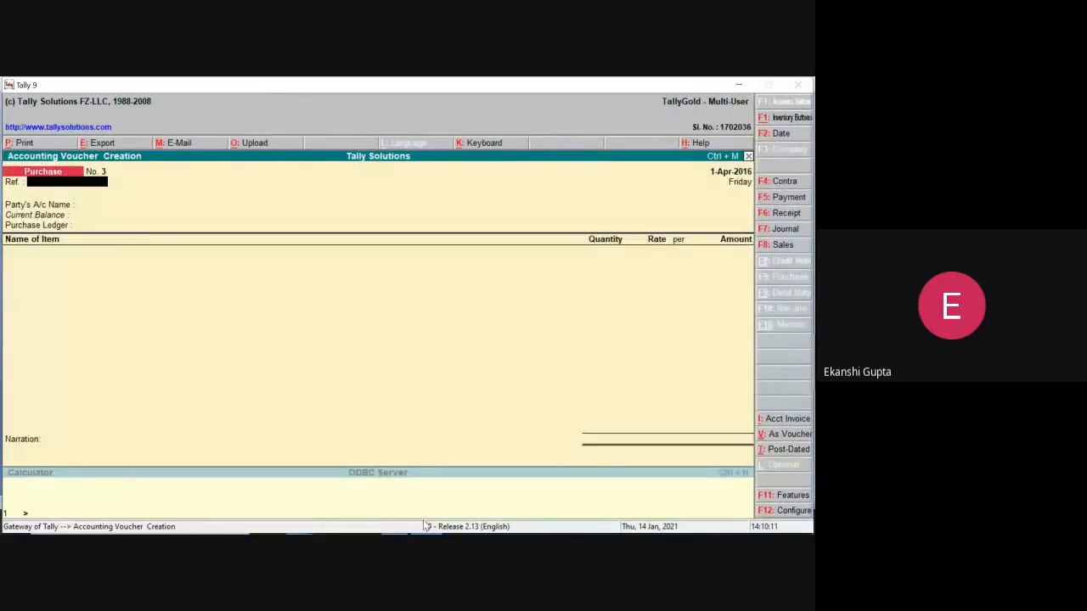
key("Return")
type("ke")
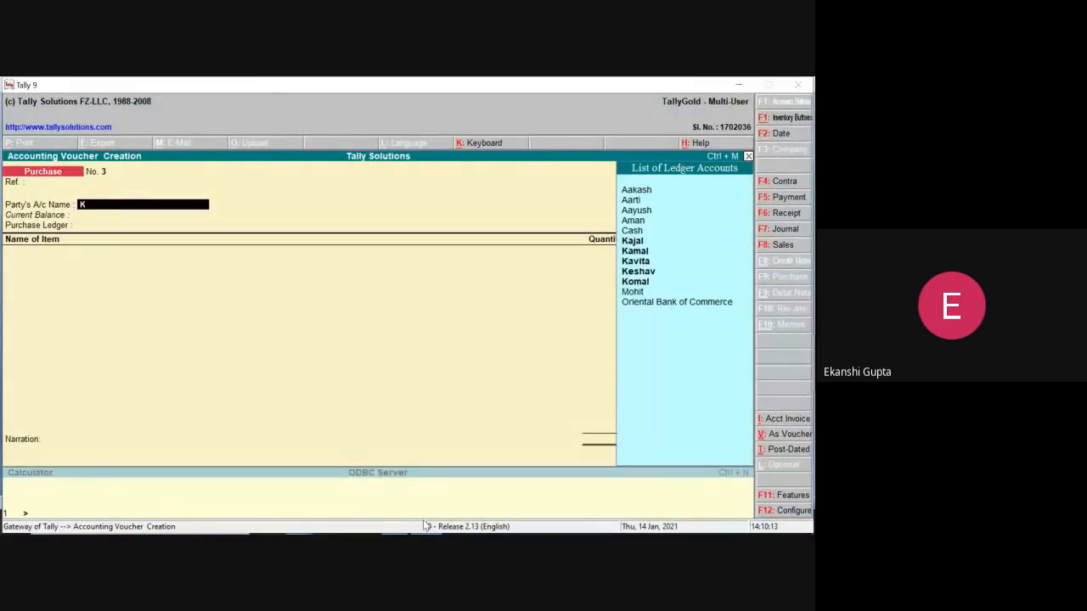
key("Return")
key("Return")
key("Return")
key("Return")
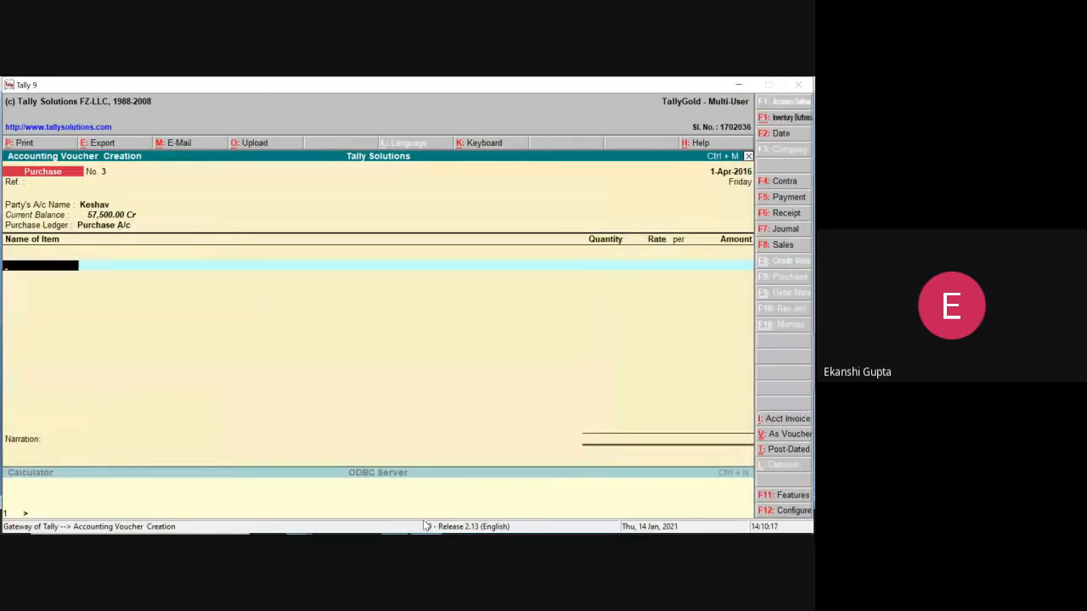
Add 18 pcs of Cotton B to the purchase voucher, keeping the default rate
type("Co")
key("Return")
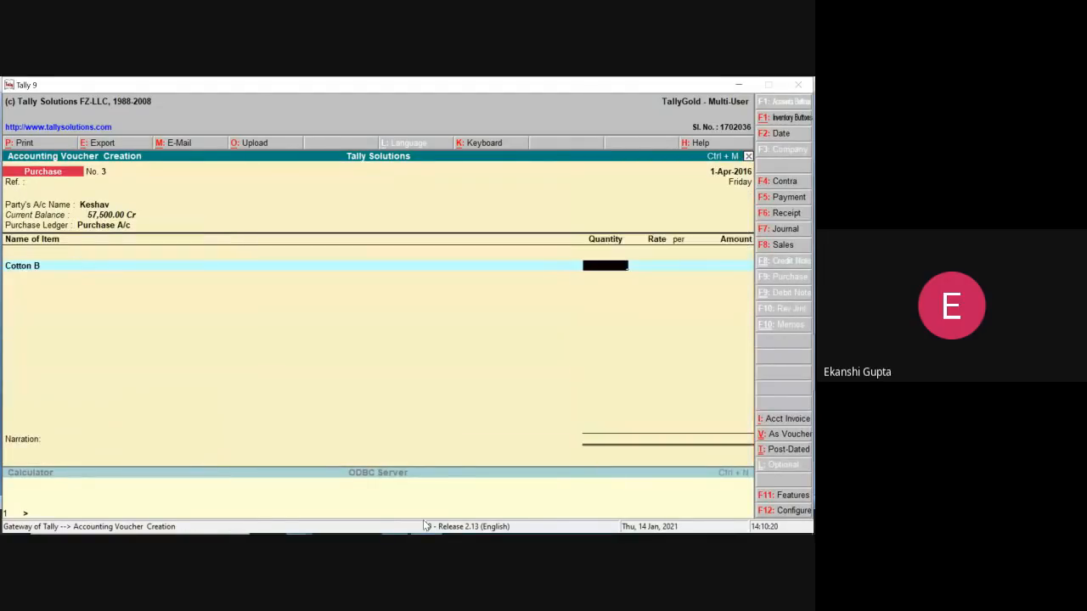
type("18")
key("Return")
key("Return")
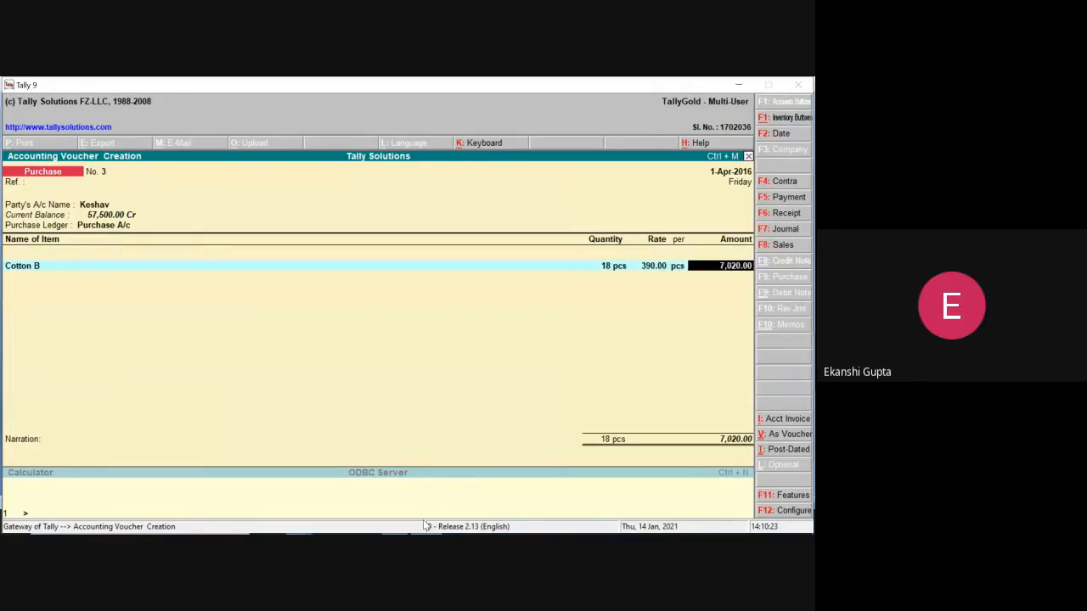
Set the Cotton B amount to the 20000 given for transaction 8 in the Word assignment and save the purchase voucher without a narration
left_click(734, 86)
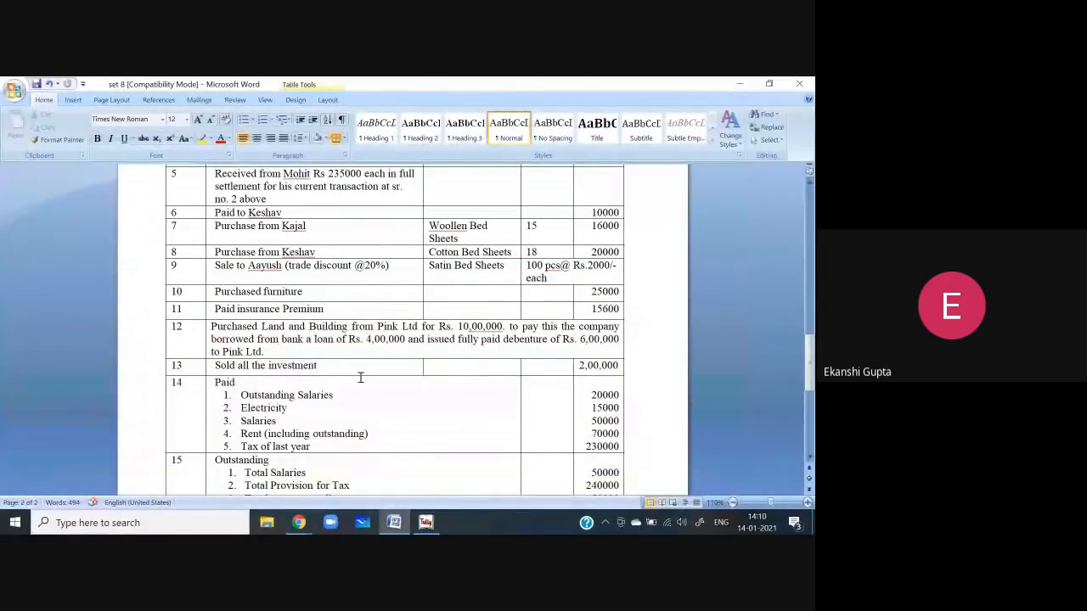
left_click(427, 523)
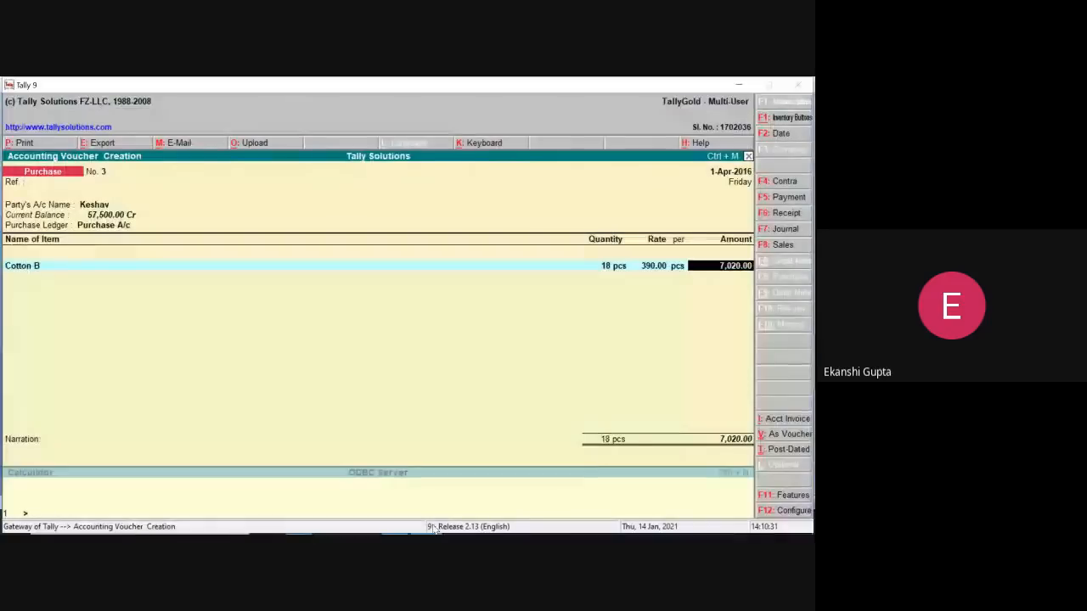
type("2000")
key("Return")
key("Return")
key("Return")
key("Return")
key("Return")
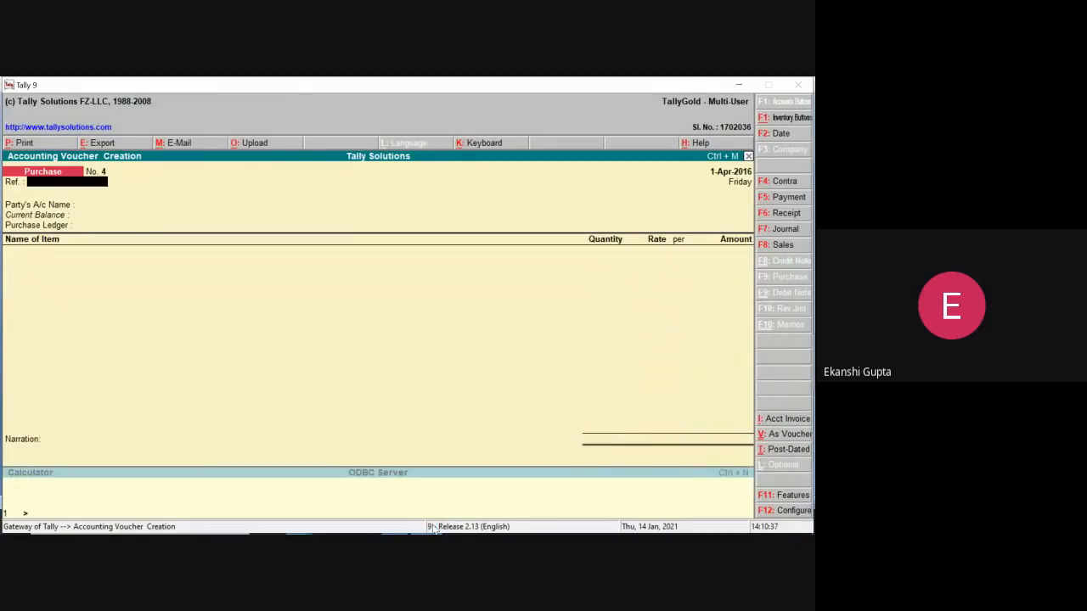
Read transaction 9 in the Word assignment and start a sales voucher in Tally
left_click(738, 86)
left_click_drag(809, 353, 811, 370)
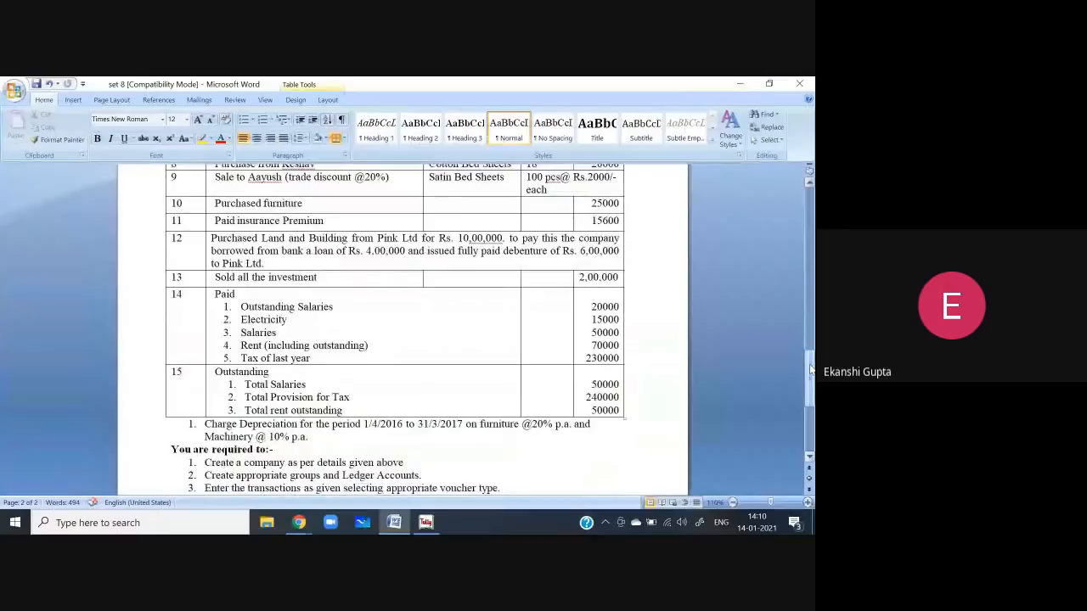
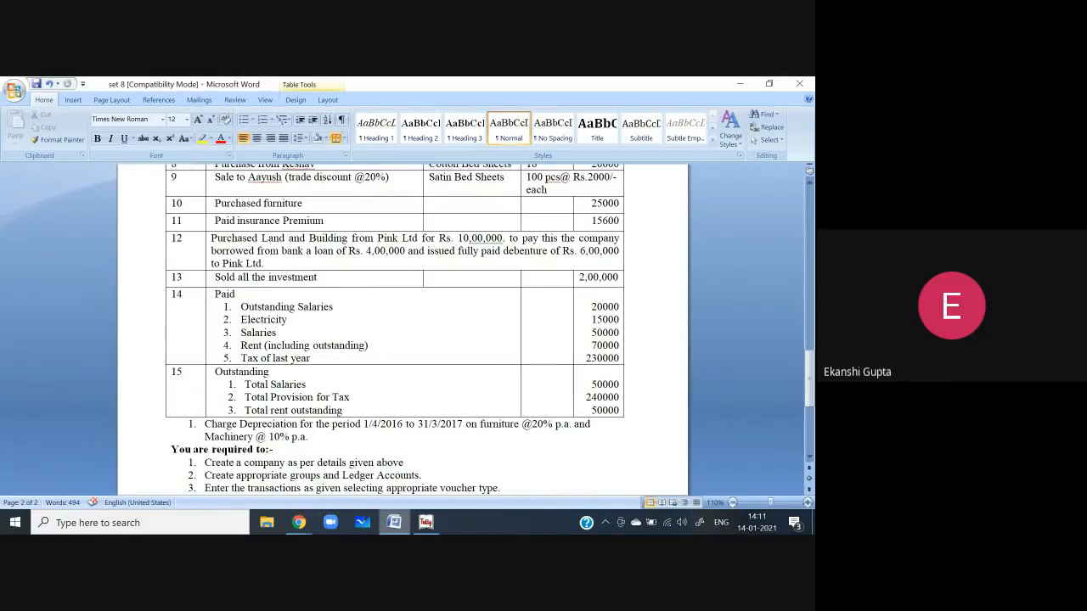
left_click(426, 522)
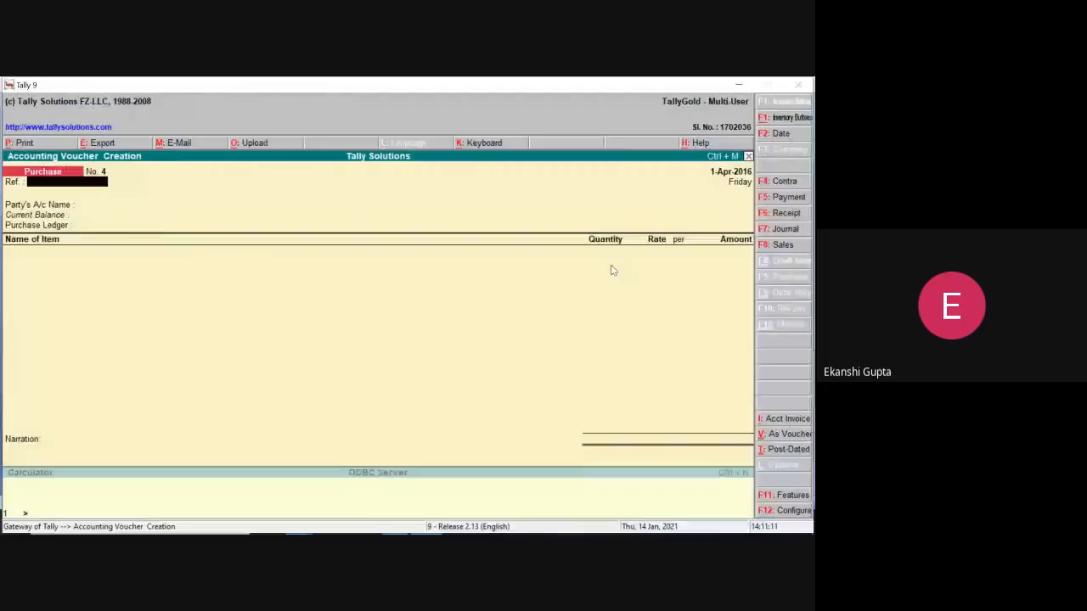
left_click(786, 244)
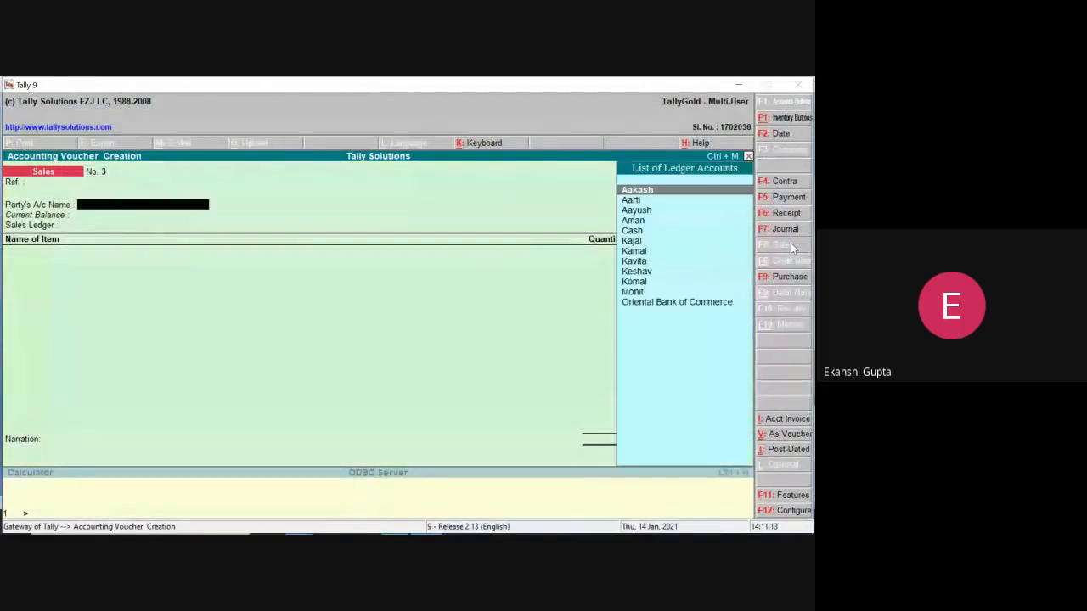
Set the customer named in transaction 9 as the party, leave the party details unchanged and choose Sales A/c as the sales ledger
type("Aayu")
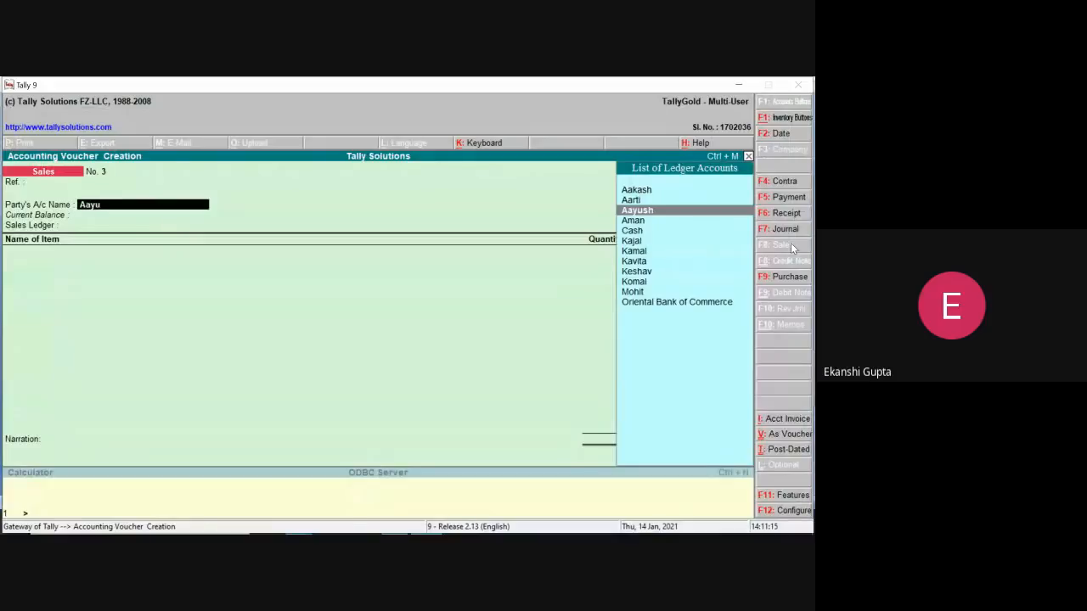
key("Return")
key("Return")
key("Return")
key("Return")
key("Return")
key("Return")
key("Return")
key("Return")
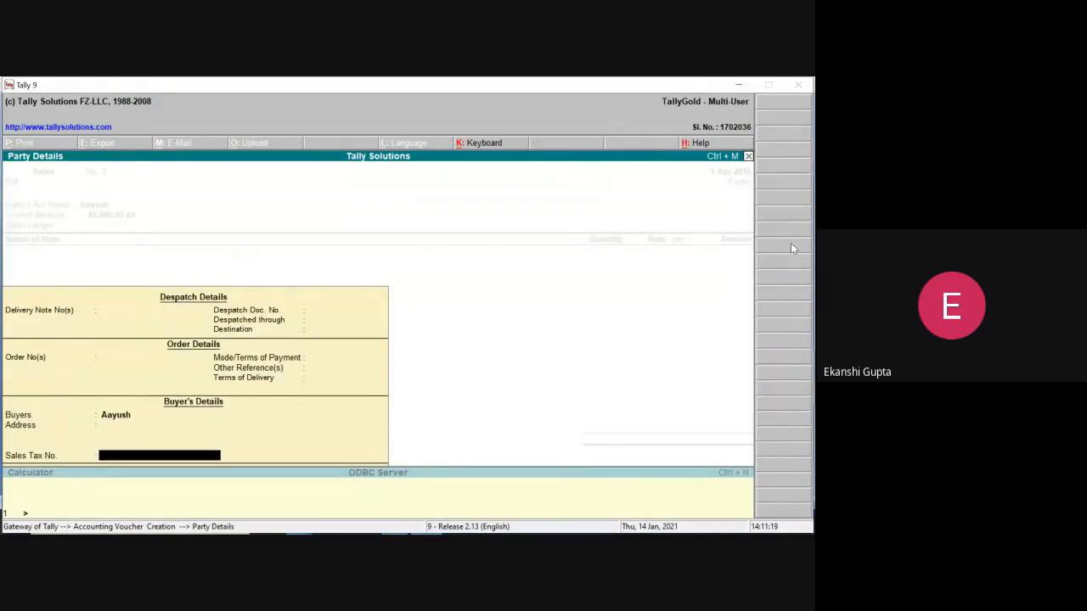
key("Return")
key("Return")
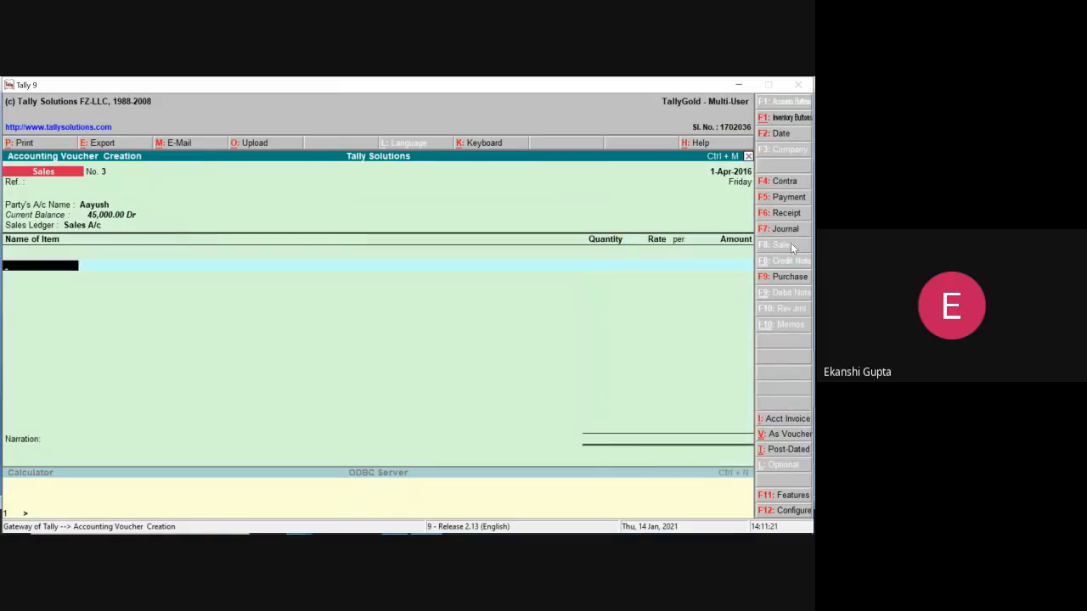
Check the item sold in transaction 9 in Word and enter 100 pcs of Satin B in the sales voucher
left_click(737, 85)
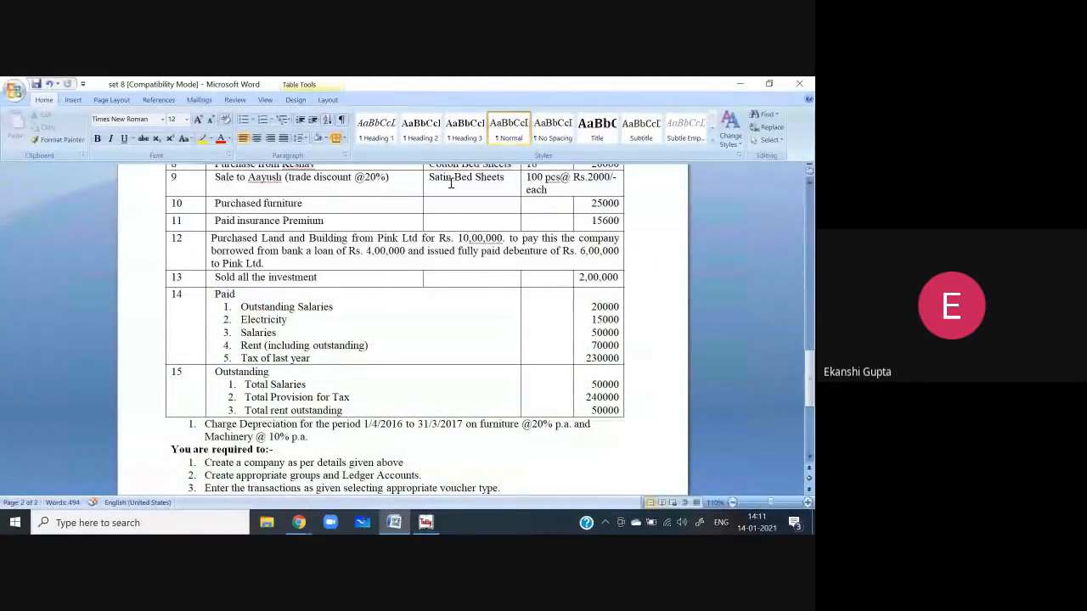
left_click(425, 522)
type("Sa")
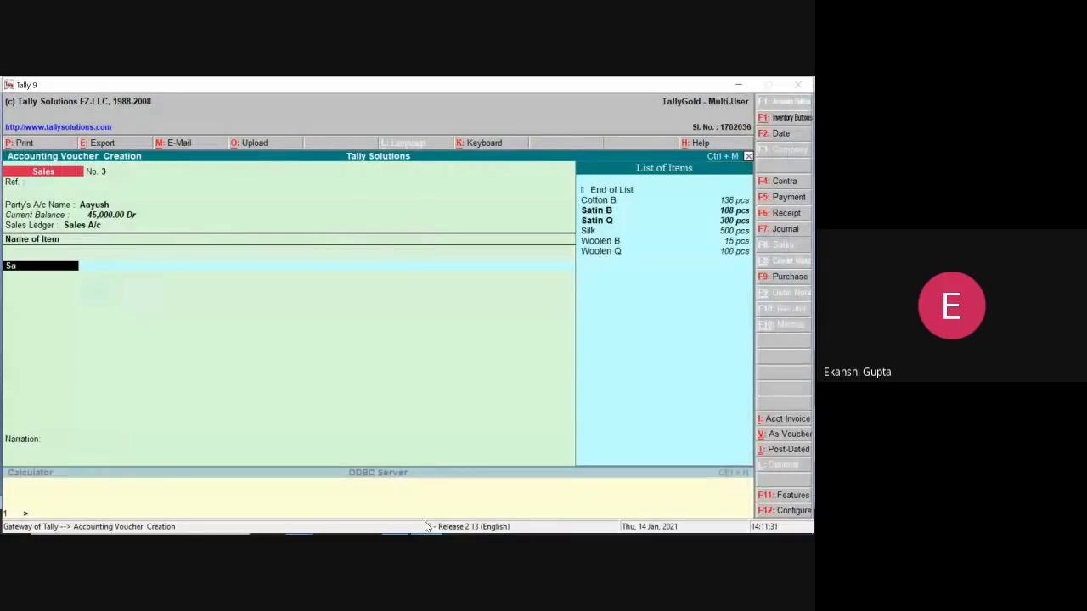
key("Return")
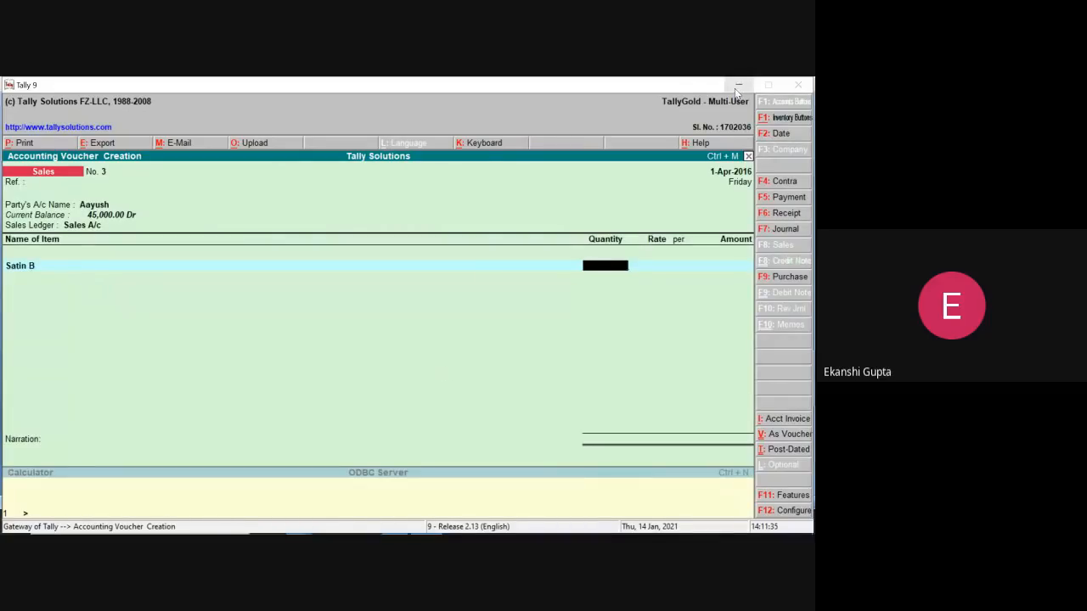
type("100")
Recheck the unit price and trade discount of transaction 9 in Word and set the Satin B rate to 1600 per pcs
left_click(731, 90)
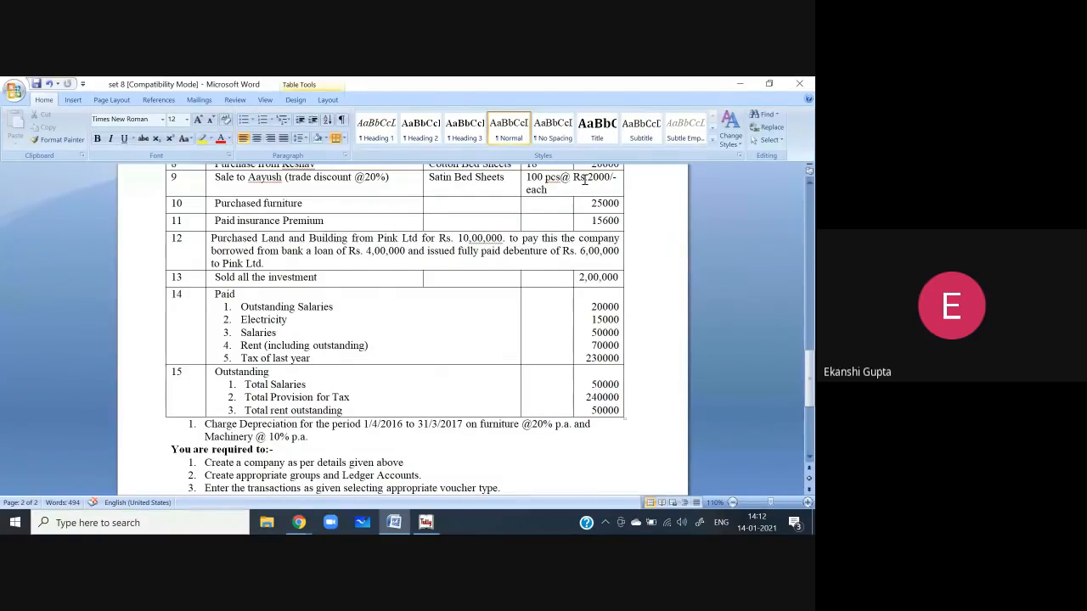
left_click(426, 523)
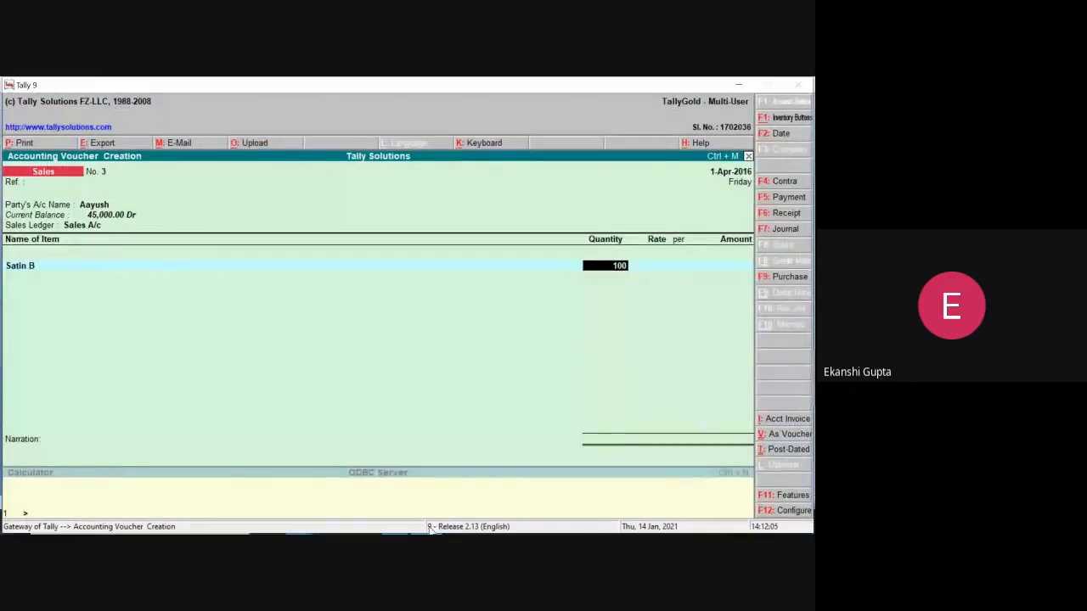
key("Return")
type("1")
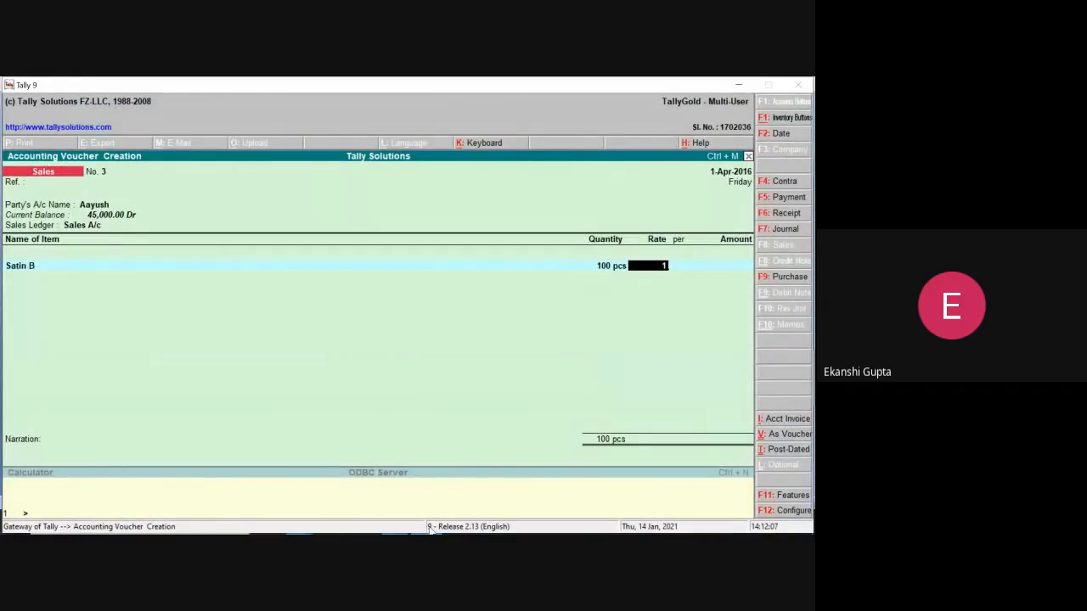
type("600")
key("Return")
key("Return")
key("Return")
key("Return")
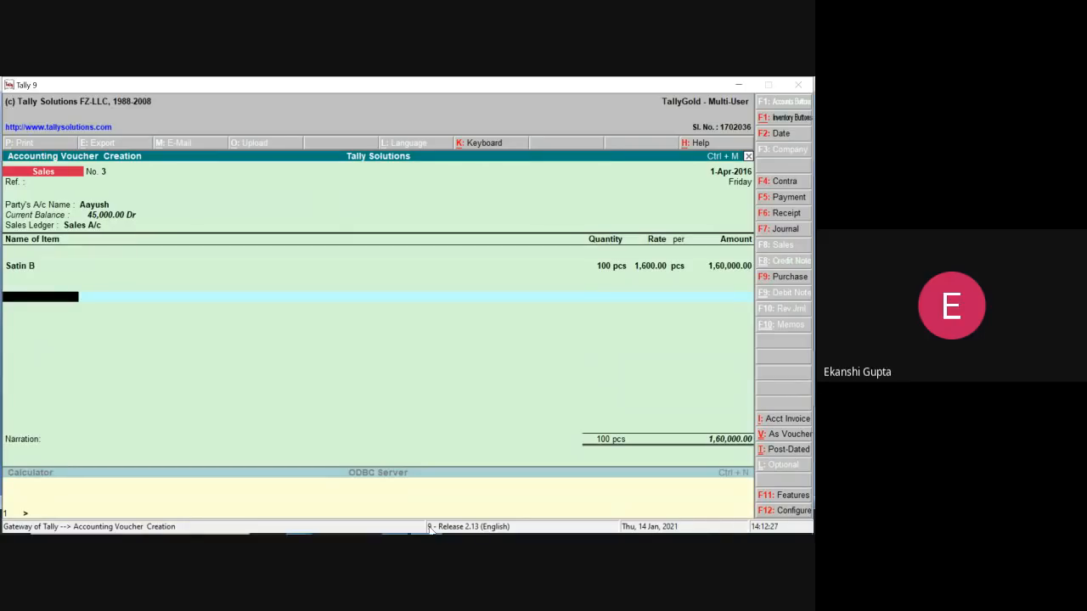
End the item list and save the sales voucher without a narration
key("Return")
key("Return")
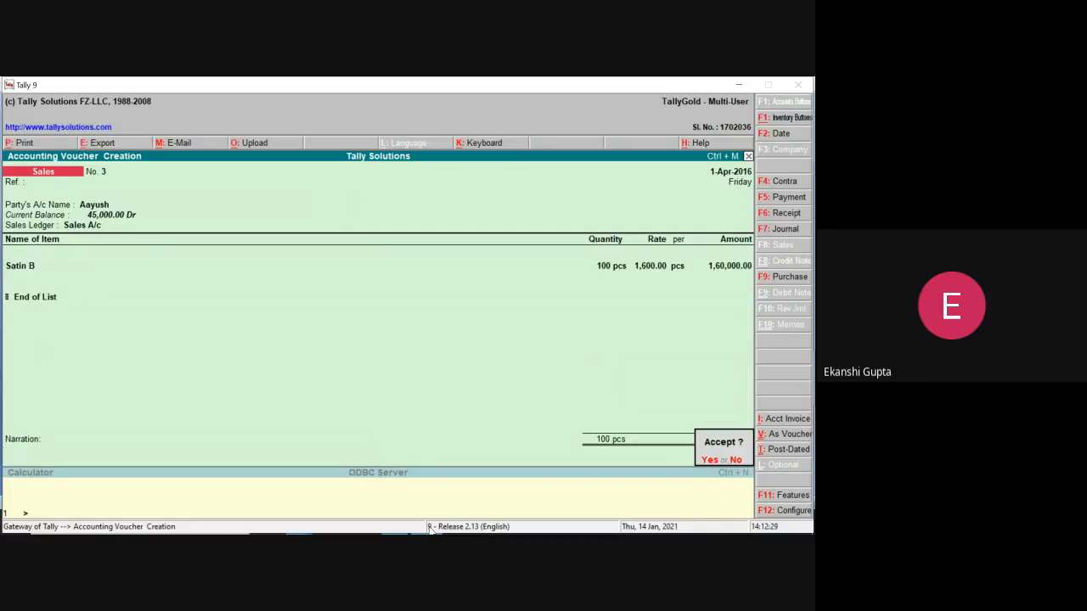
key("Return")
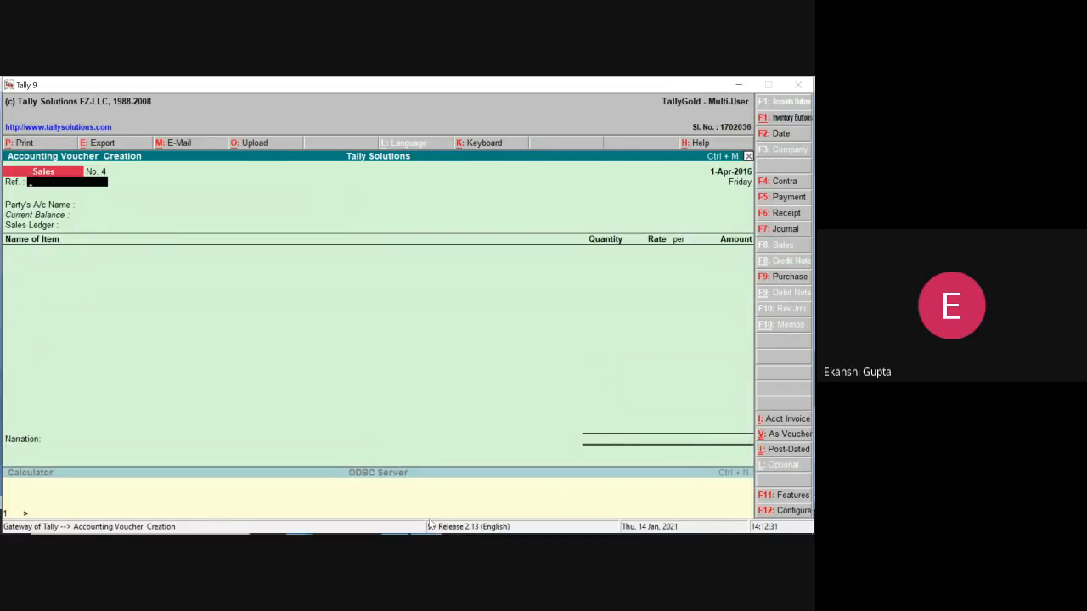
Check transaction 10 in the Word assignment and debit Furniture with 25,000 in a new payment voucher in Tally
left_click(740, 84)
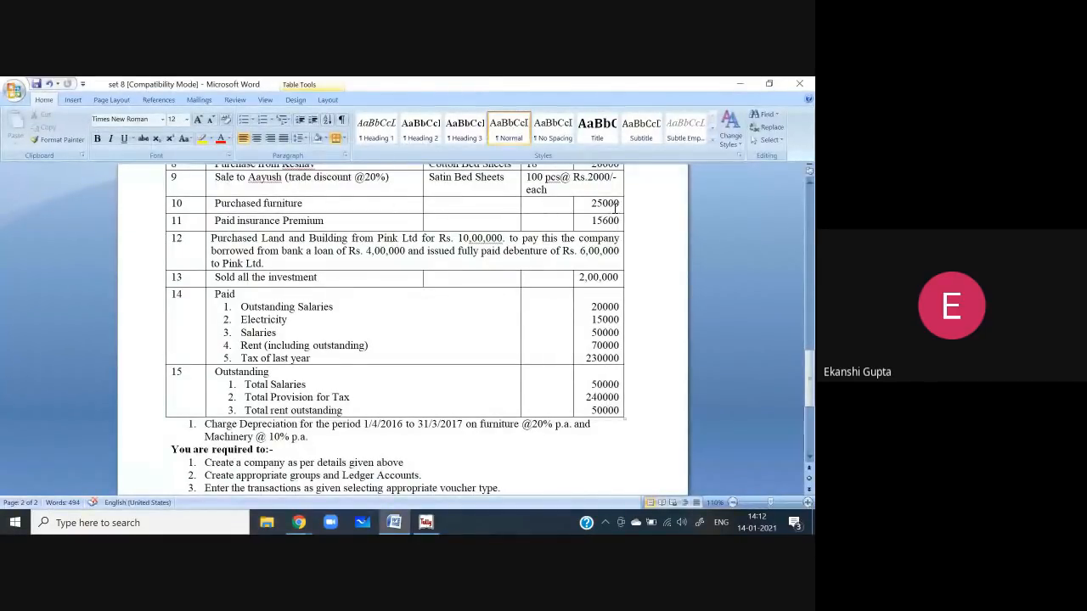
left_click(426, 523)
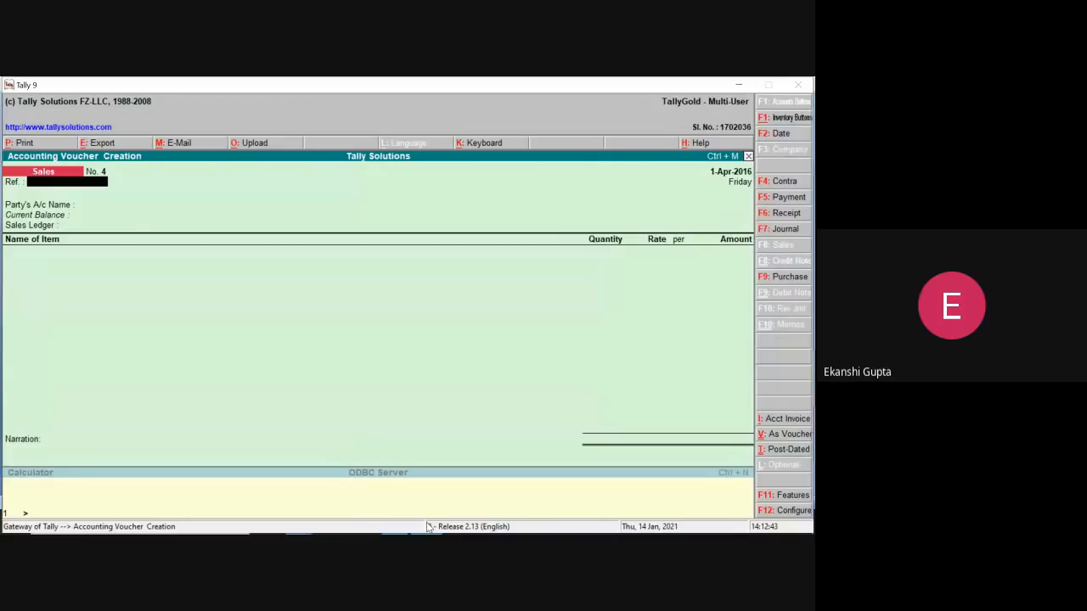
left_click(797, 197)
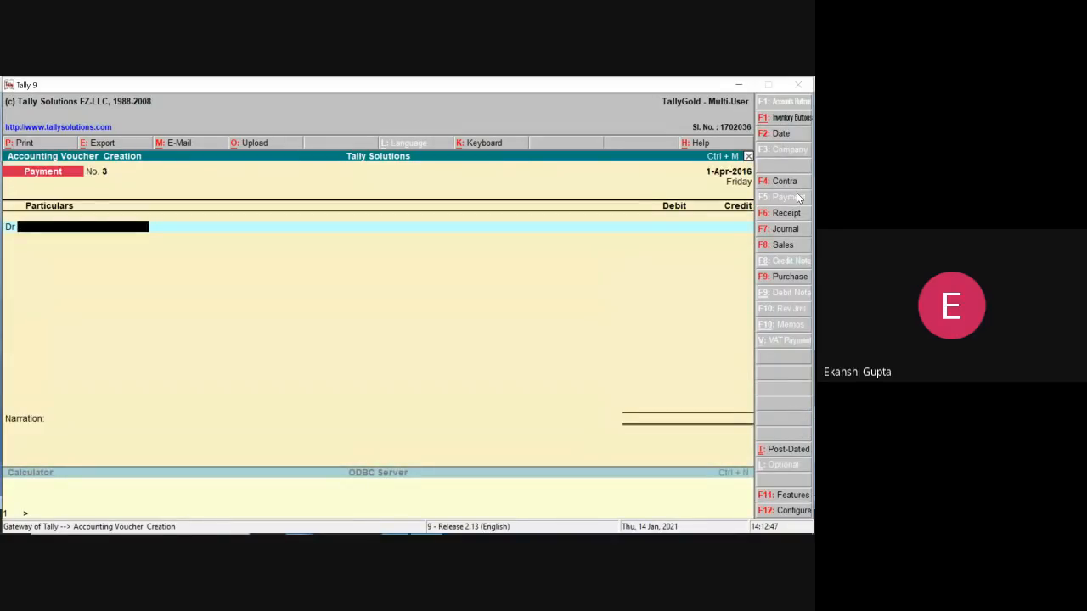
type("Fu")
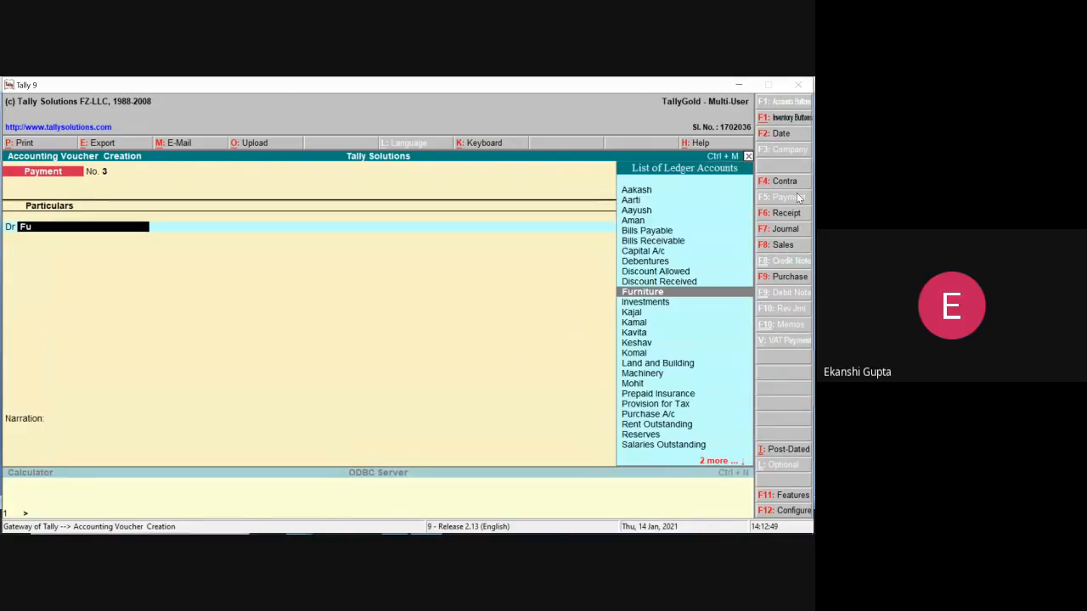
type("r")
key("Return")
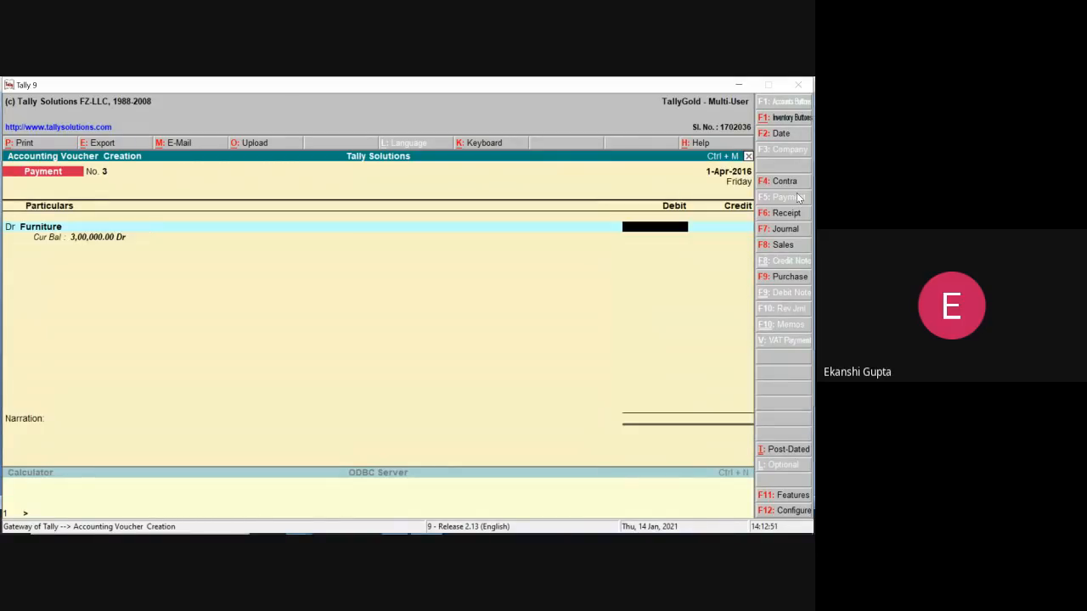
type("25,000")
key("Return")
key("Return")
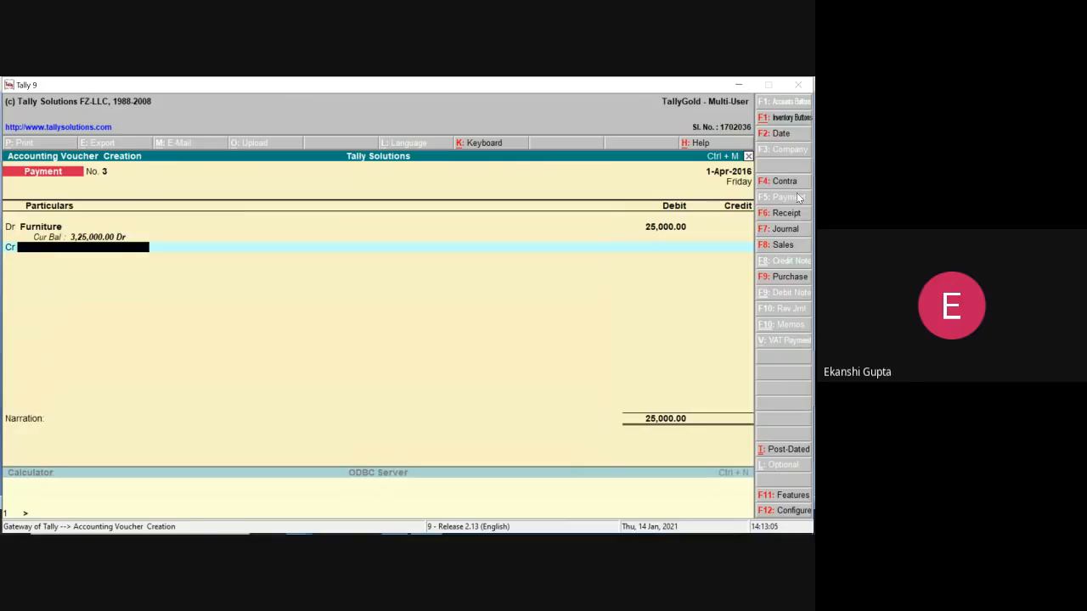
Credit Cash with 25,000 in the payment voucher and recheck the furniture amount of transaction 10 in the Word assignment
type("Cas")
key("Return")
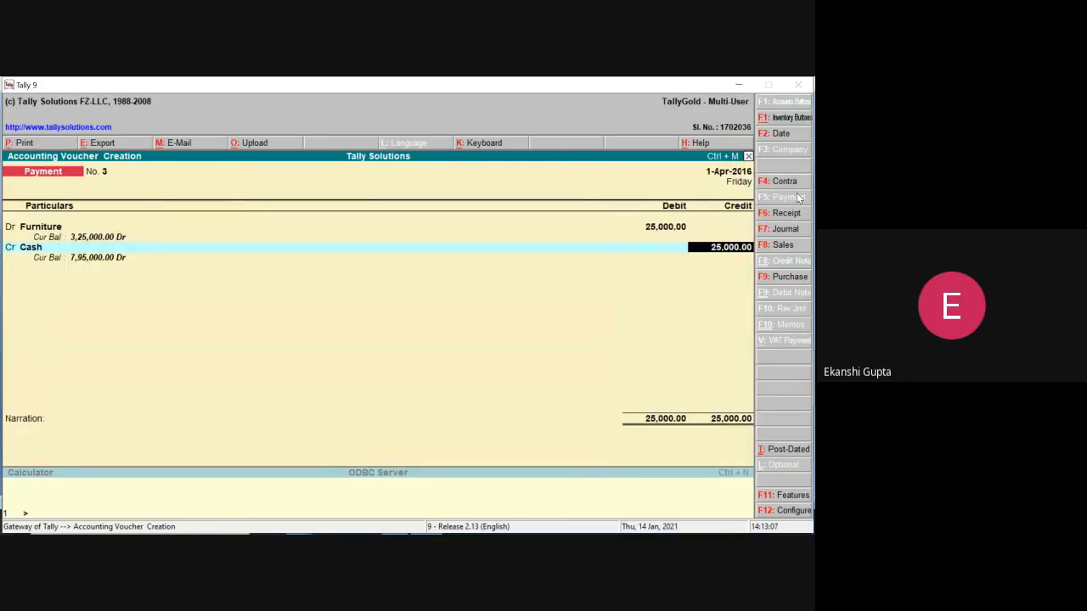
key("Return")
key("Return")
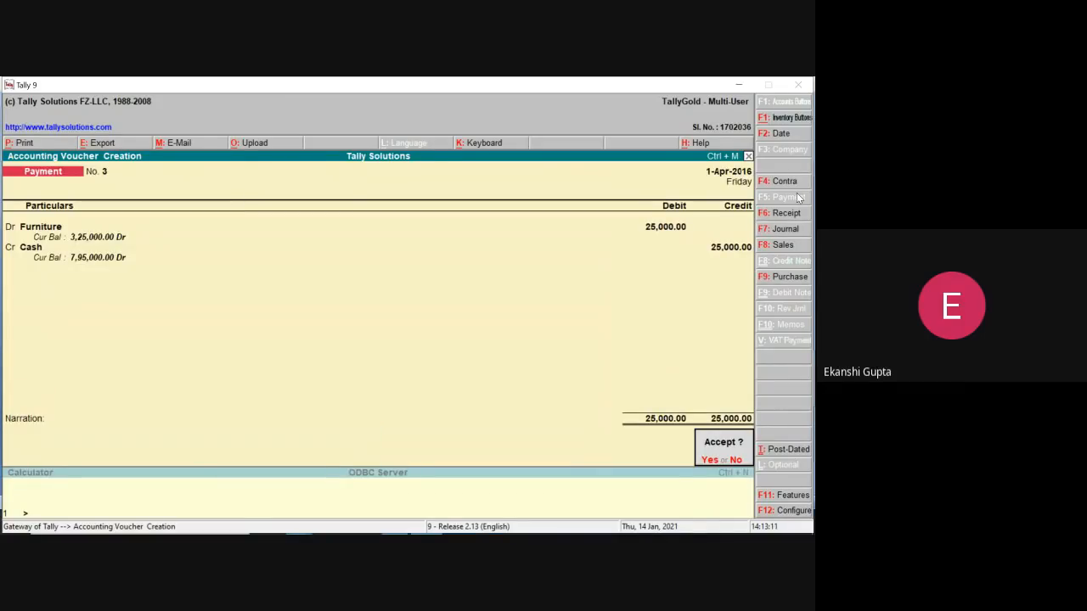
left_click(740, 85)
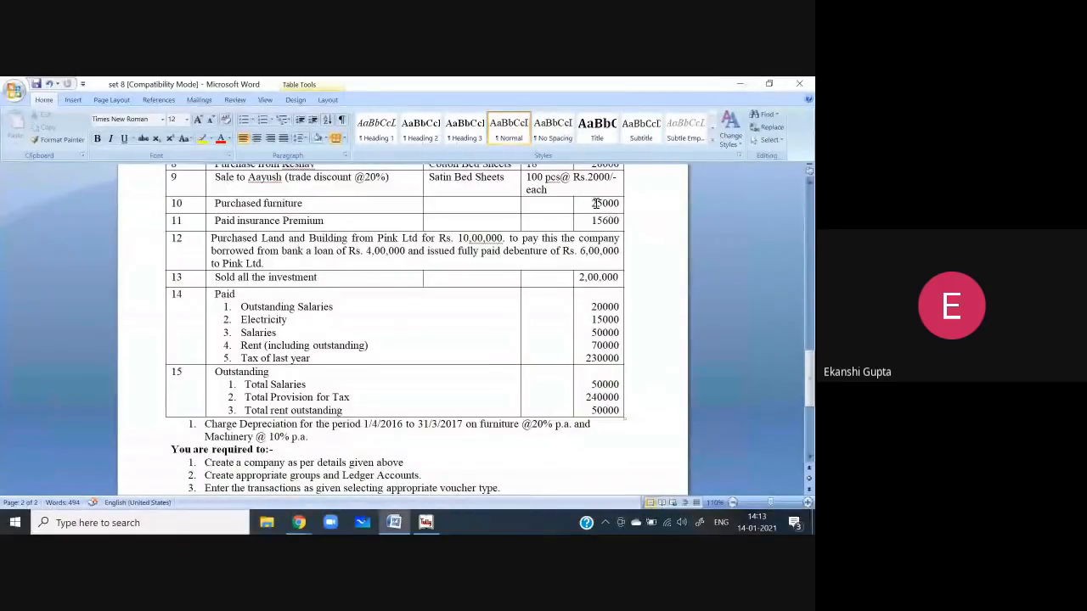
left_click(429, 517)
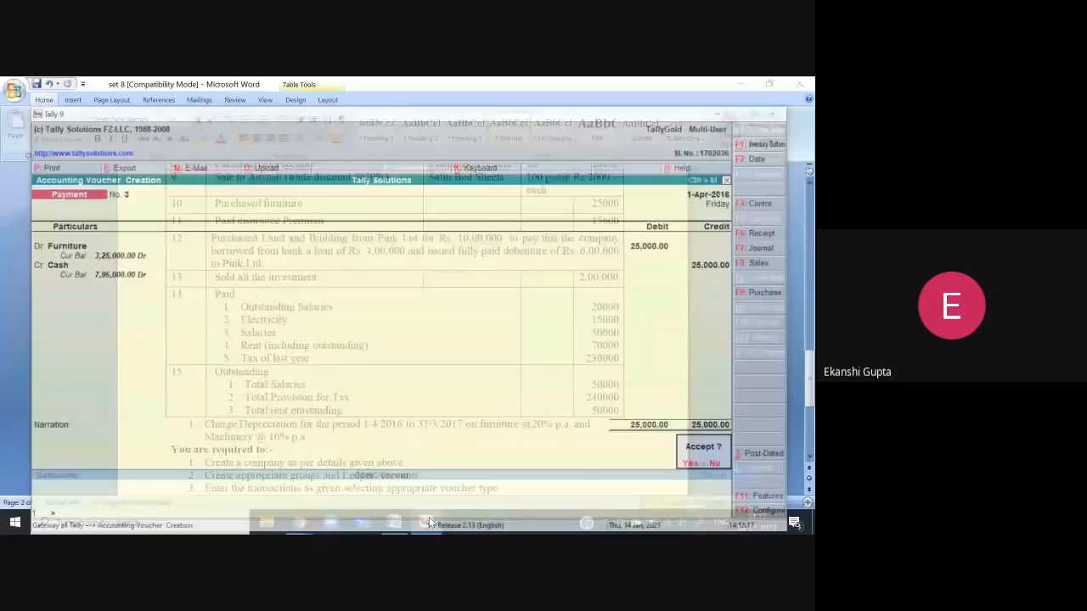
Save the furniture payment voucher and check transaction 11 in the Word assignment before returning to Tally
key("Return")
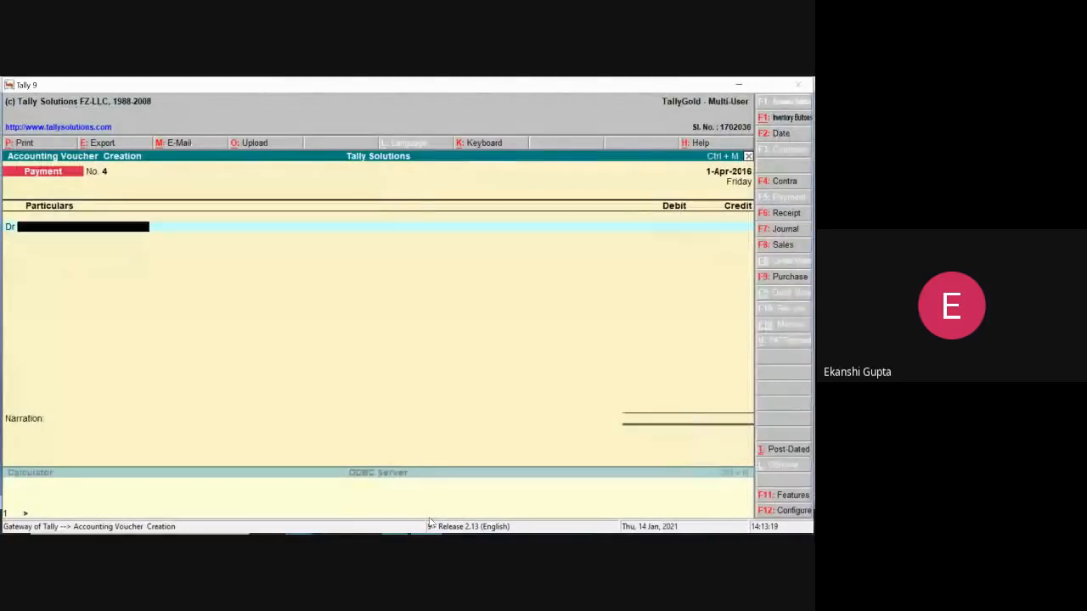
left_click(745, 84)
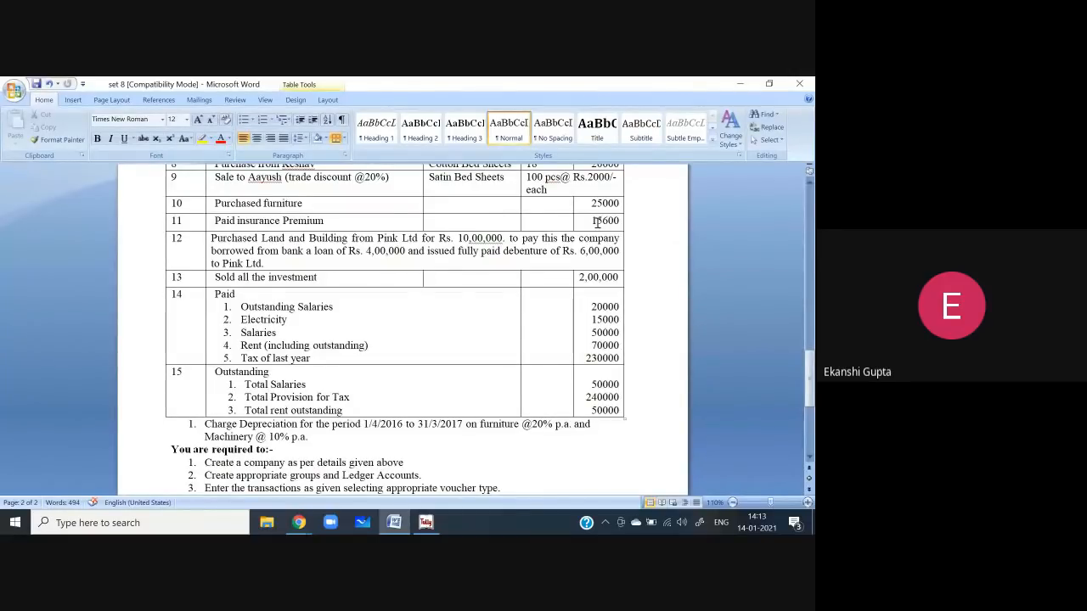
left_click(425, 523)
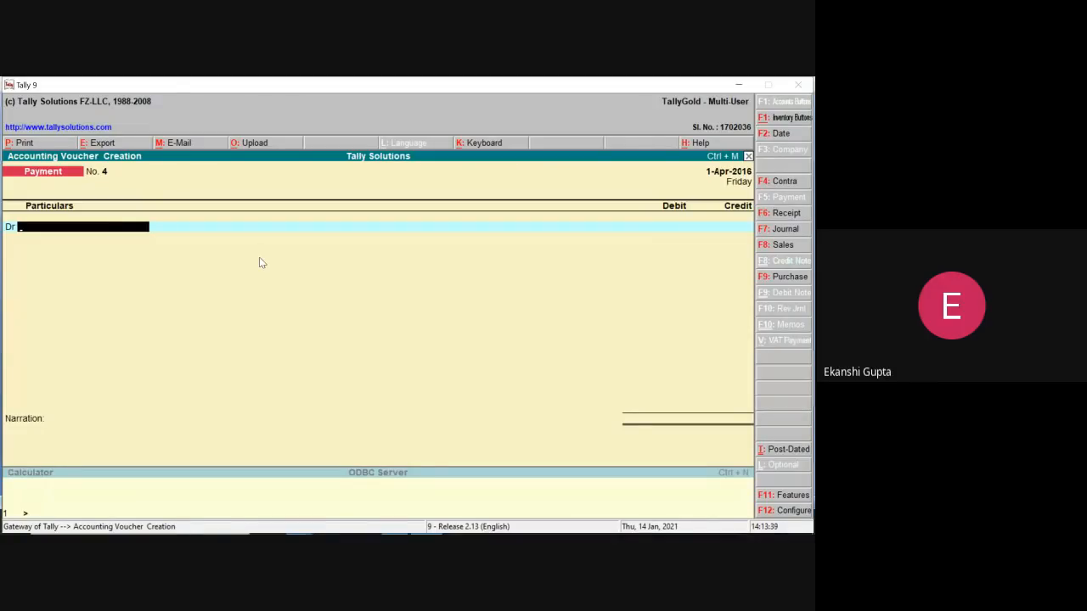
Create an Insurance Premium ledger under Indirect Expenses from the new payment voucher's debit line
key("alt+c")
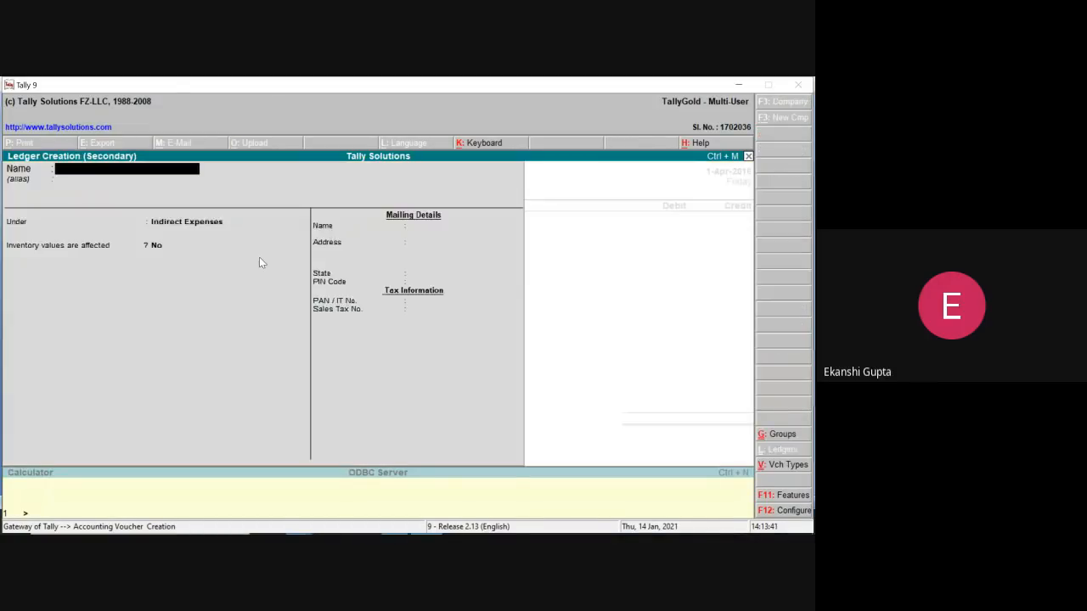
type("surance O")
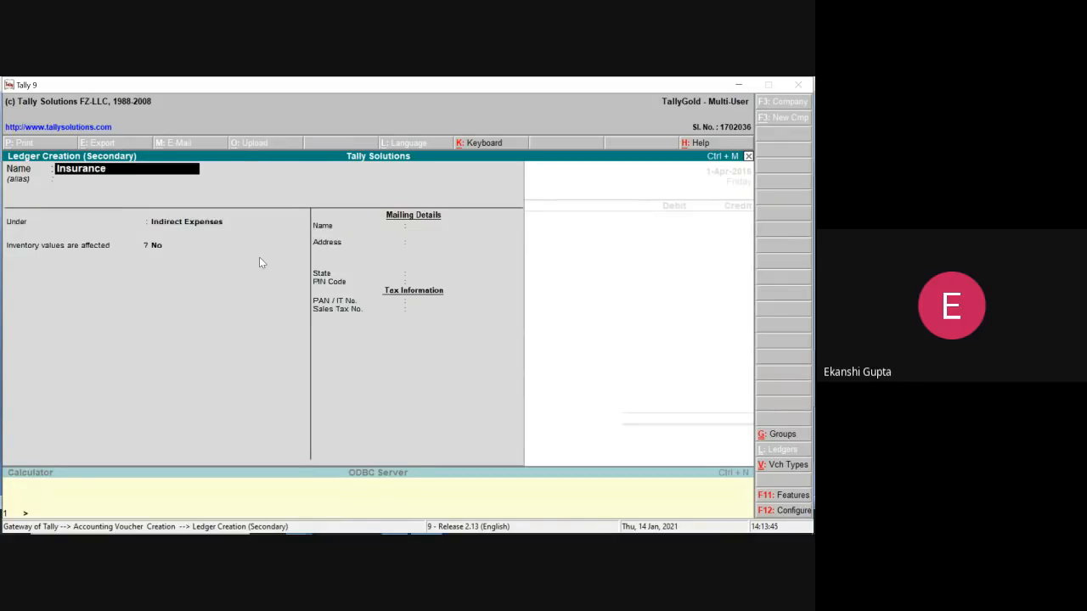
key("BackSpace")
type("Premium")
key("Return")
key("Return")
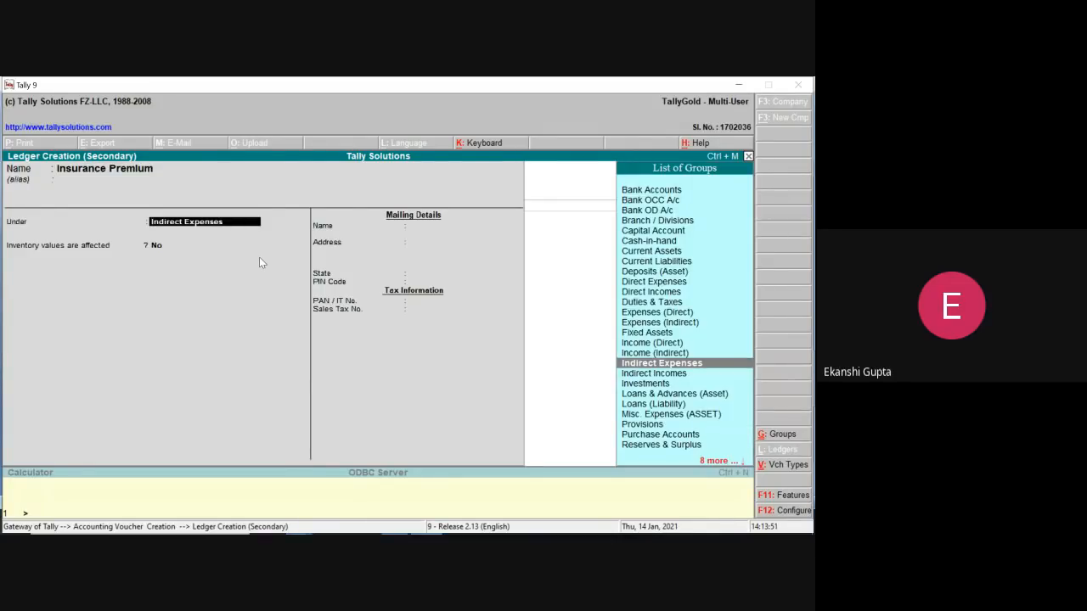
key("Return")
key("Return")
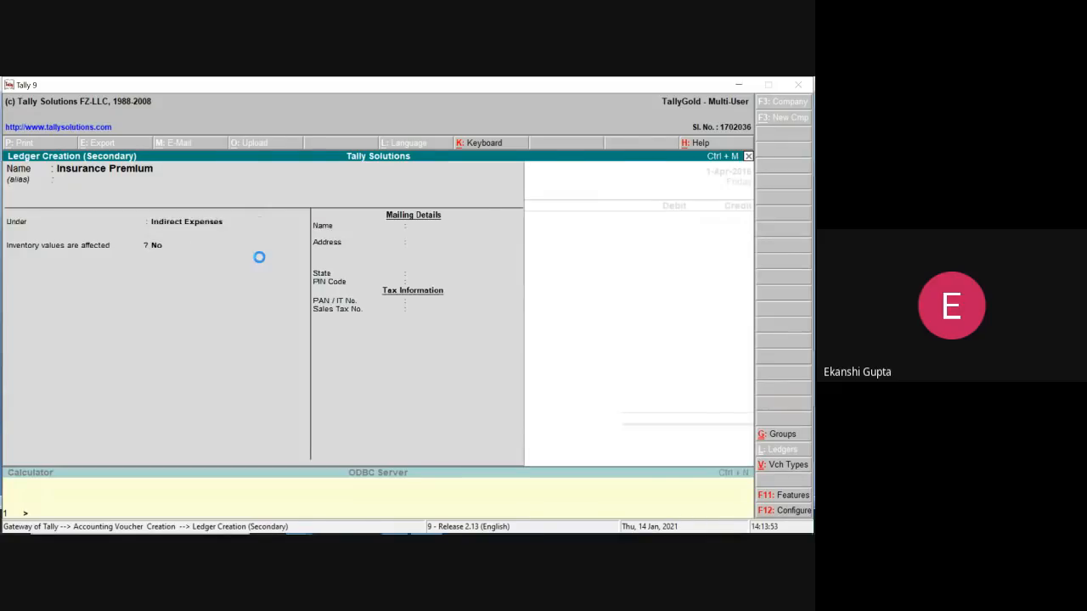
key("Return")
Debit Insurance Premium with 15,600, credit Cash with the same amount, and save the payment voucher without a narration
type("15600")
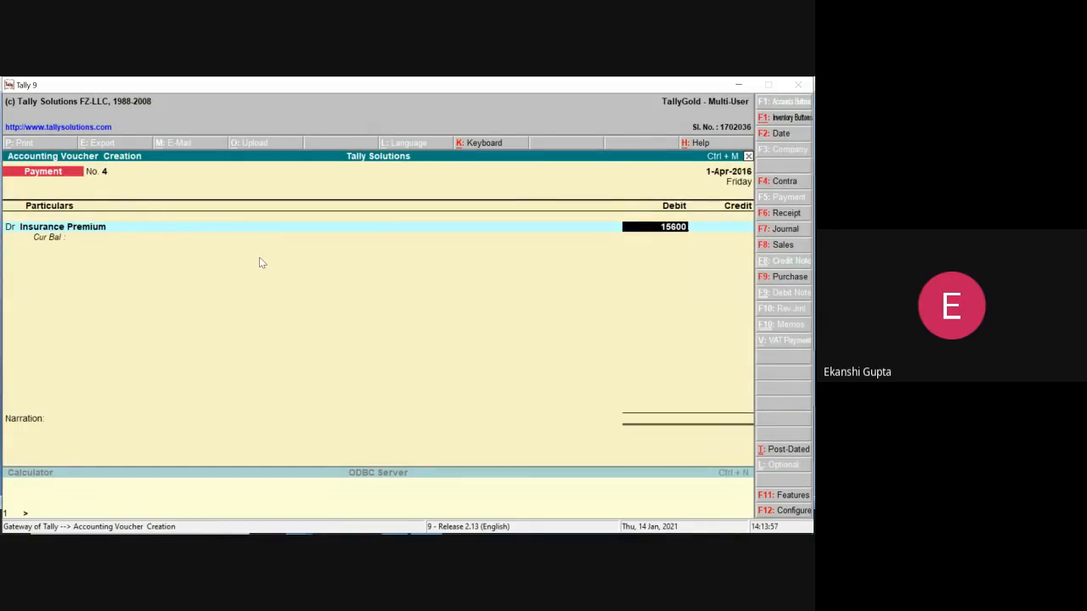
key("Return")
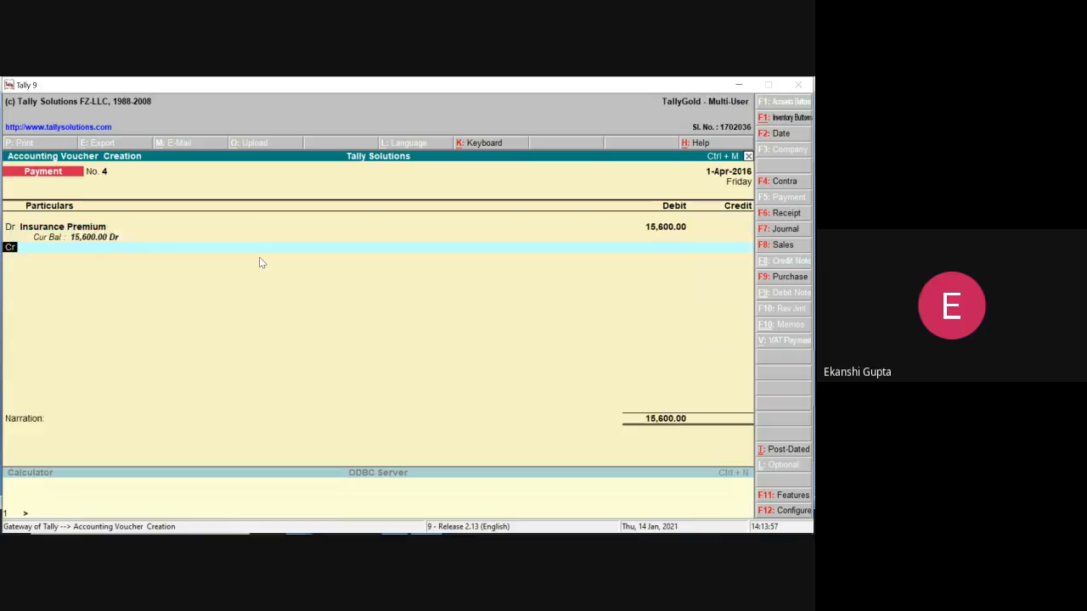
type("cash")
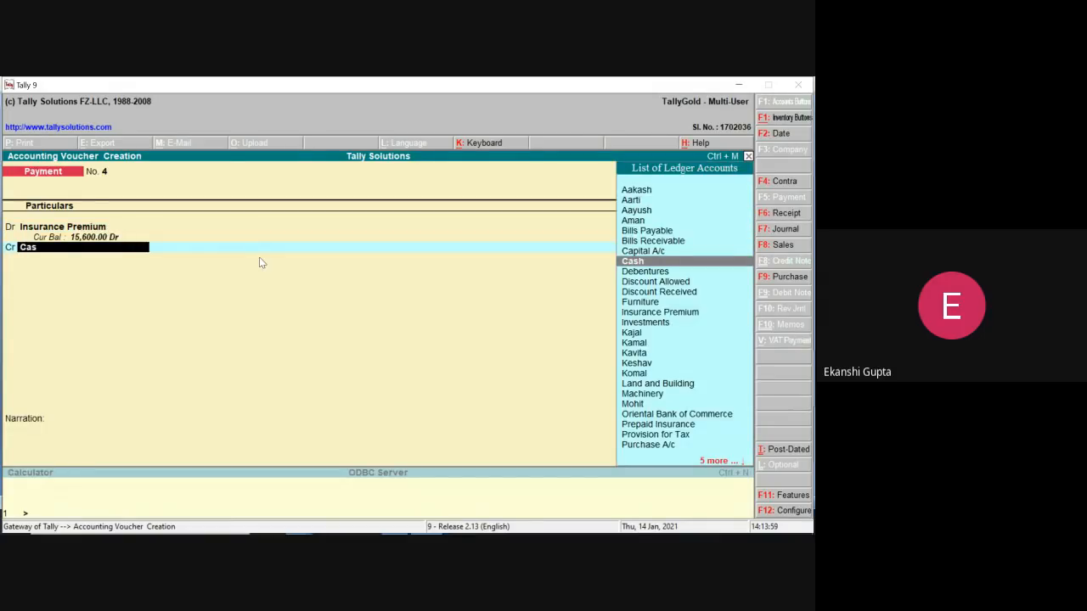
key("Return")
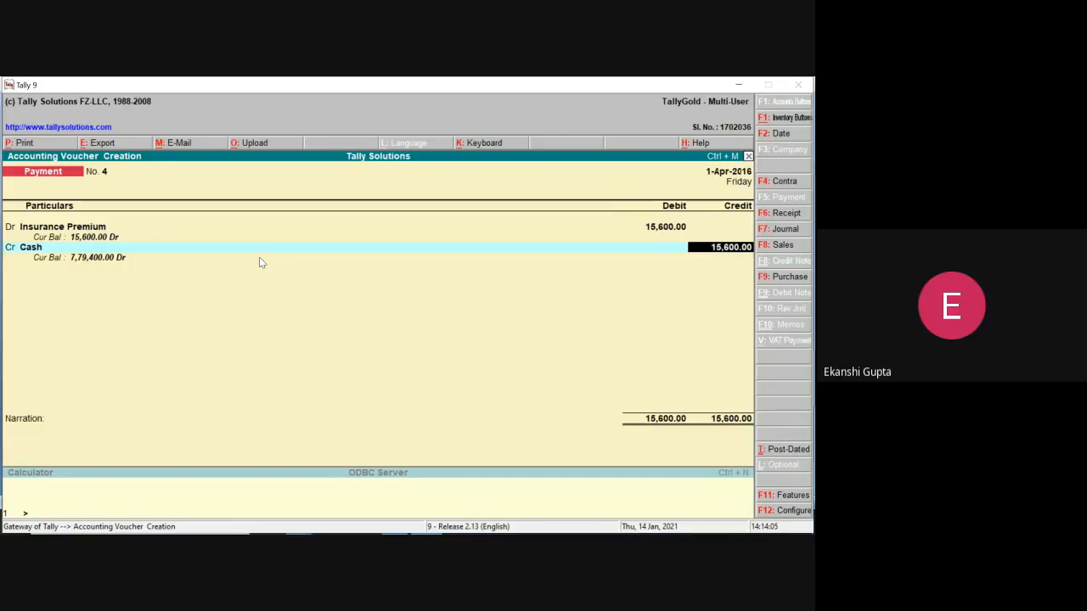
key("Return")
key("Return")
key("Return")
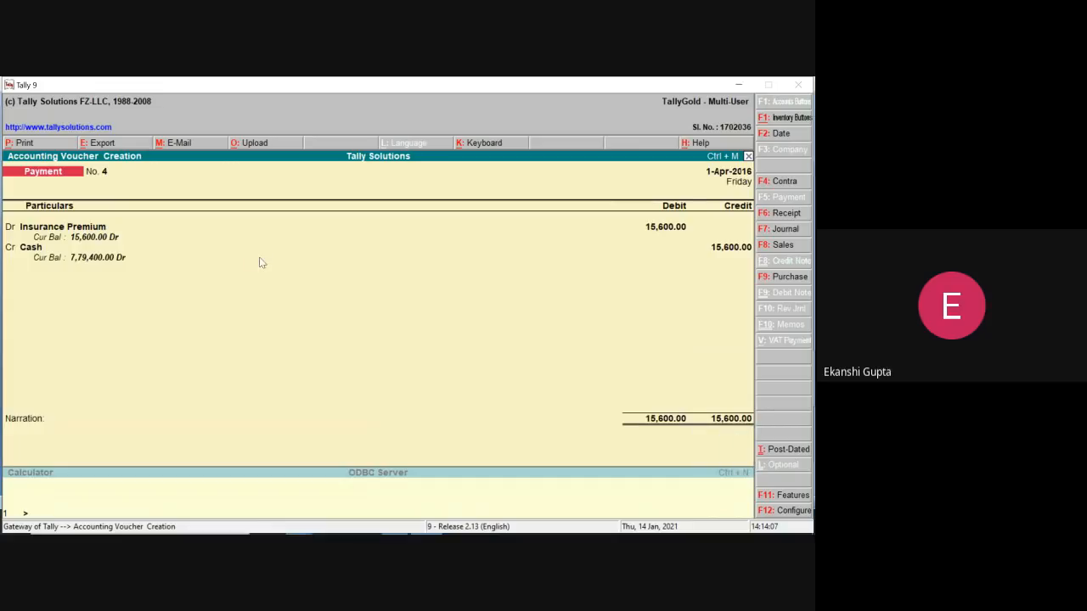
Check transaction 12 in the Word assignment and debit Land and Building with 10,00,000 in a new journal voucher in Tally
left_click(739, 85)
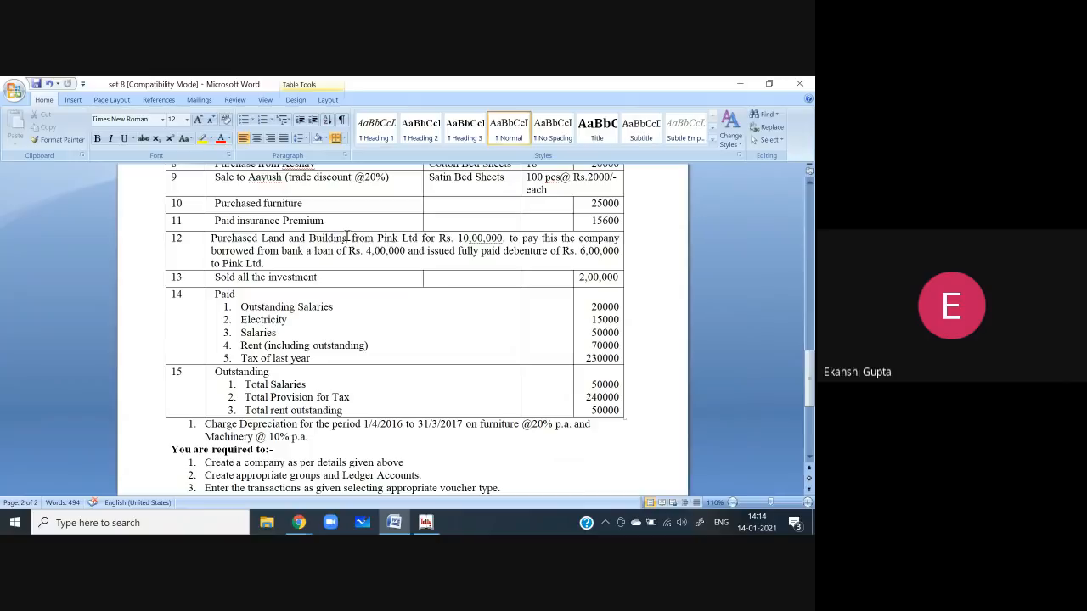
left_click(426, 523)
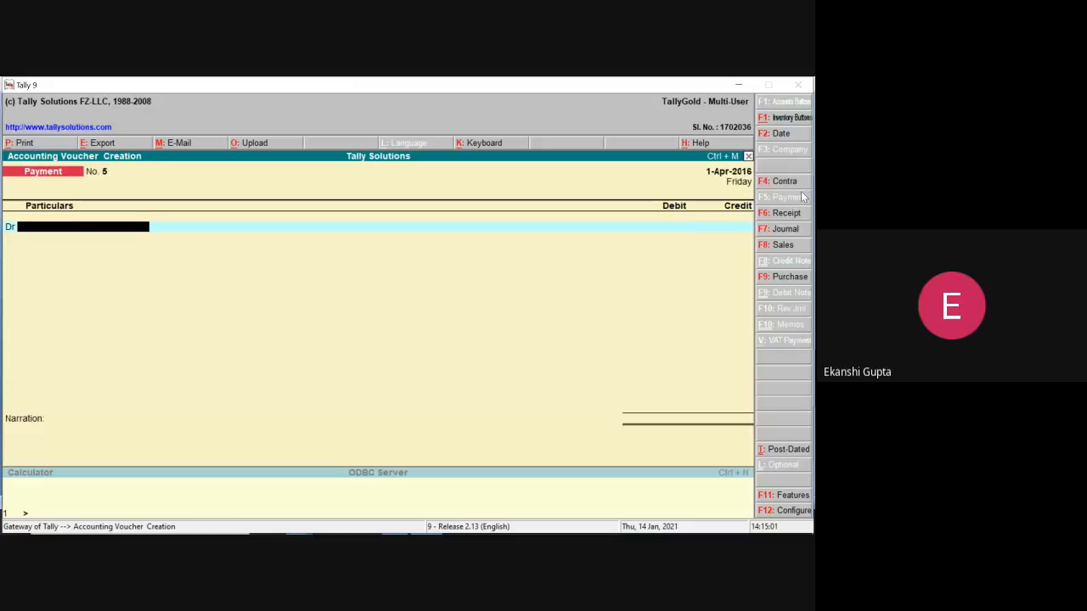
left_click(785, 229)
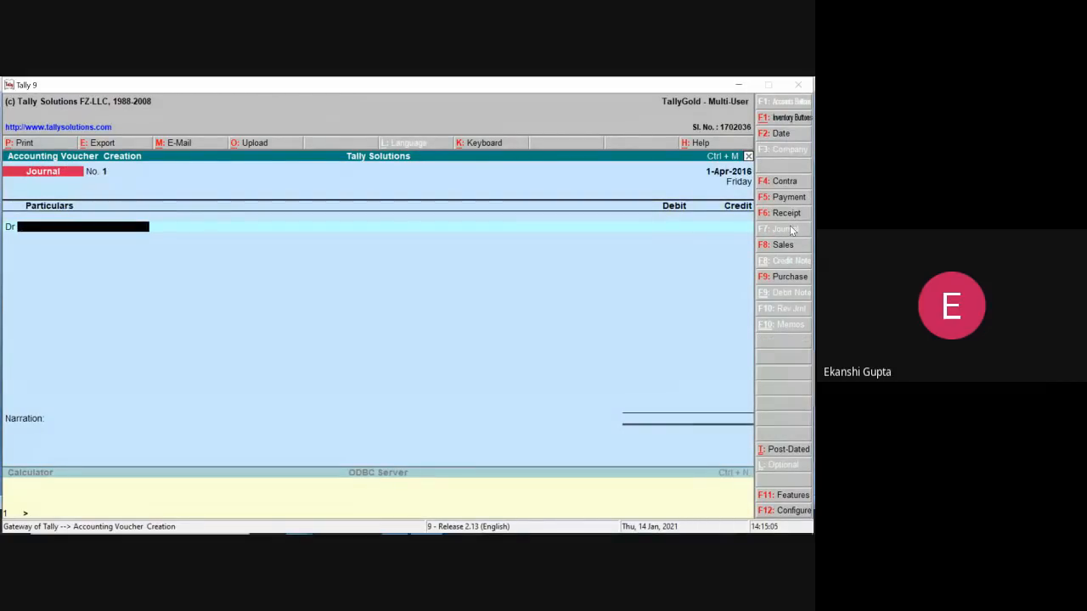
type("La")
key("Return")
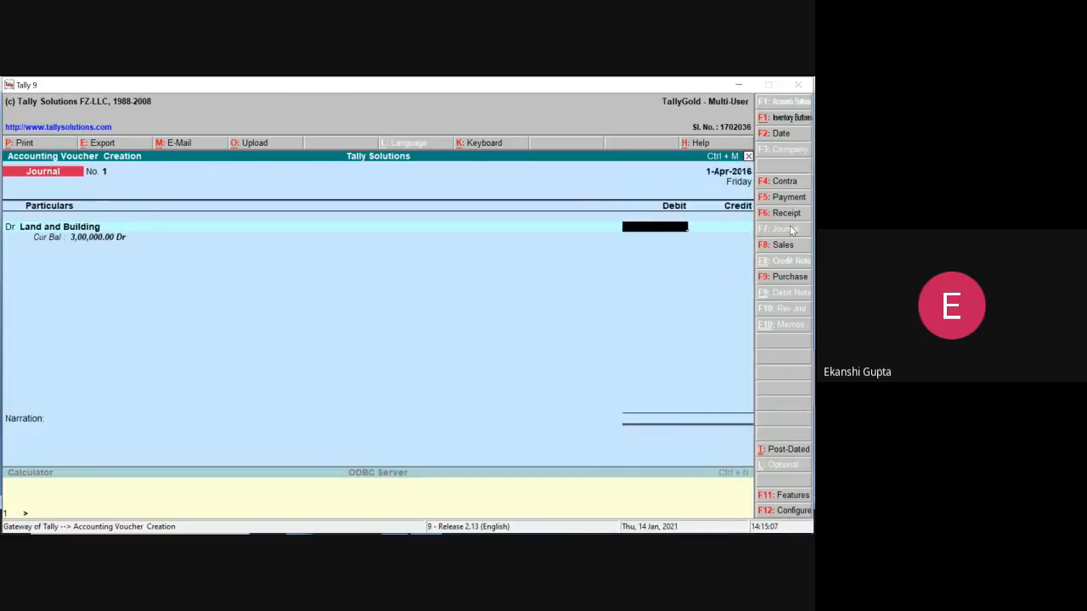
type("1000000")
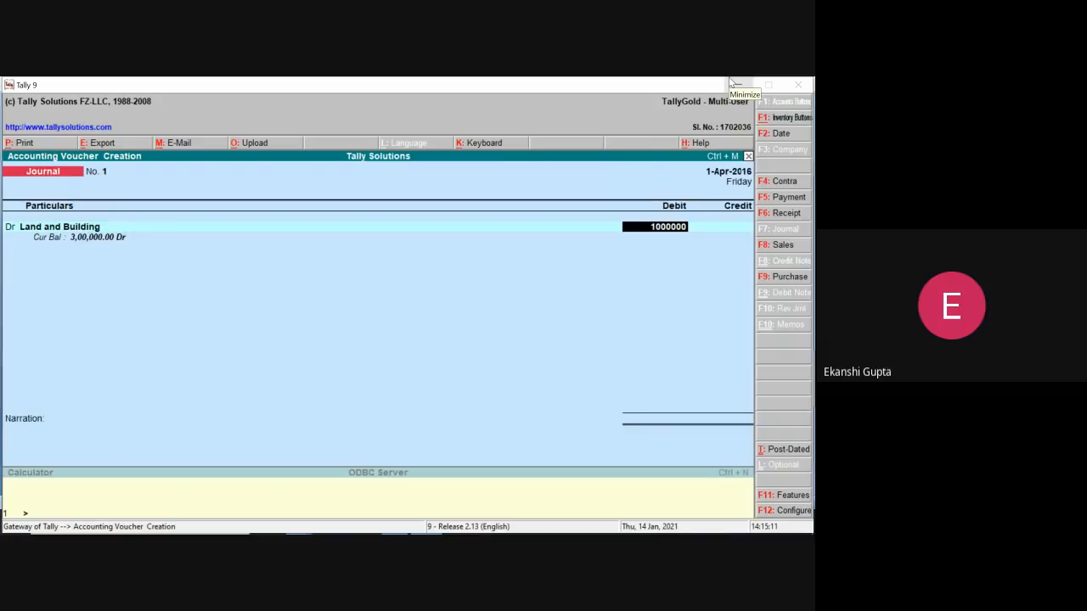
key("Return")
Create a Pink Ltd ledger under Sundry Creditors from the journal's credit line, keeping the default ledger settings
type("c")
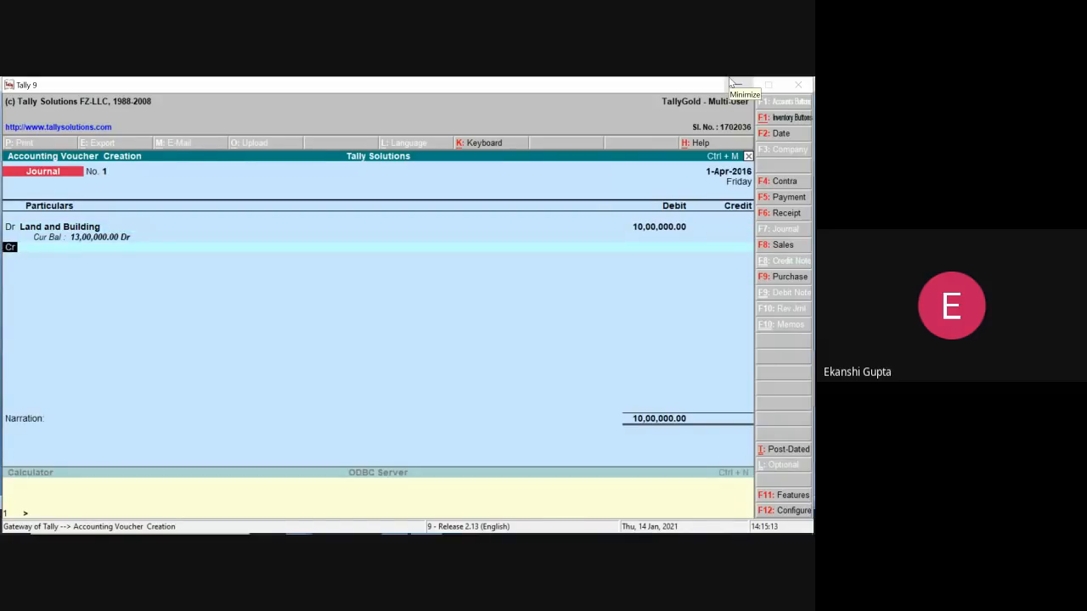
key("Return")
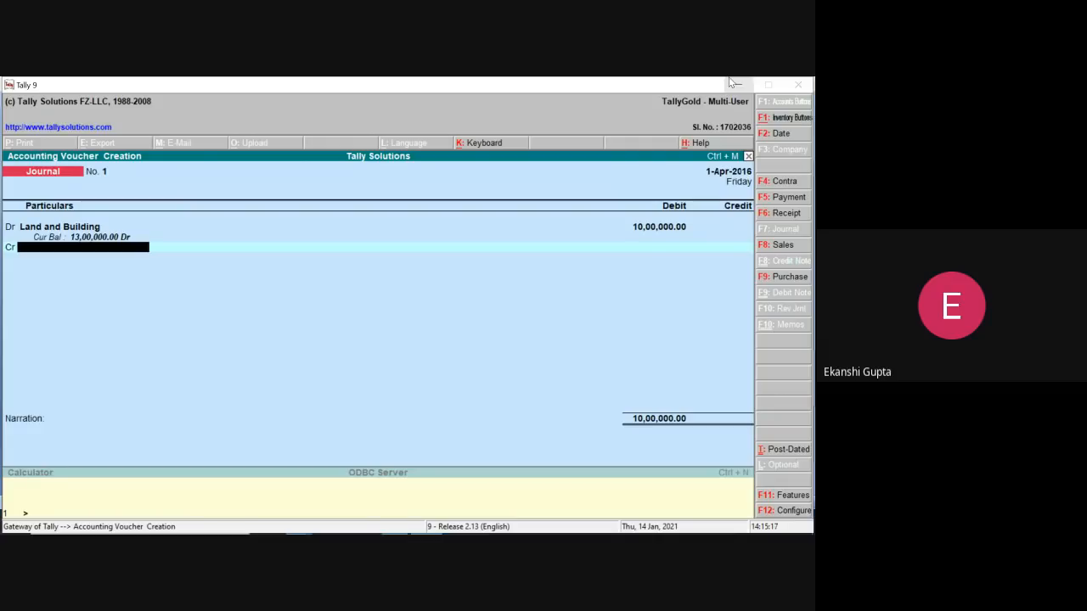
key("alt+c")
type("Pin")
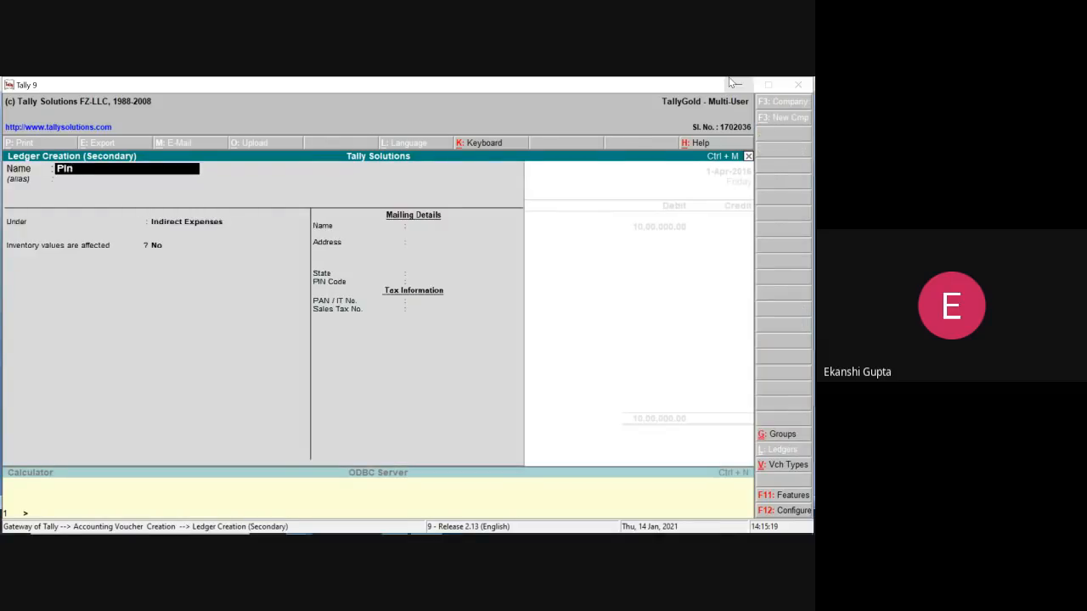
type("k Ltd")
key("Return")
key("Return")
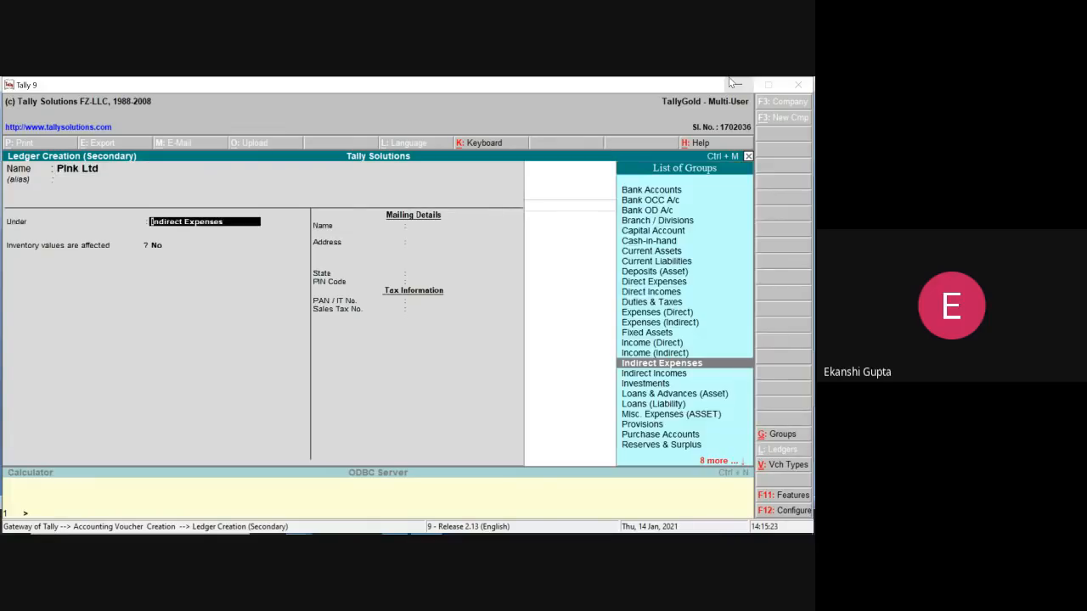
type("Su")
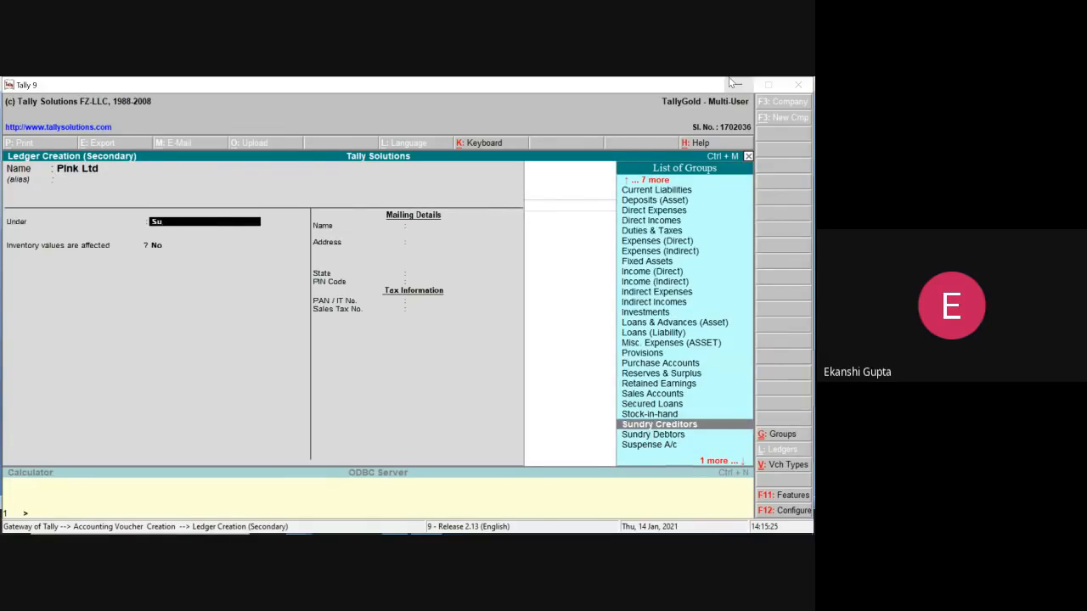
key("Return")
key("Return")
key("Return")
key("Return")
key("Return")
key("Return")
key("Return")
key("Return")
key("Return")
key("Return")
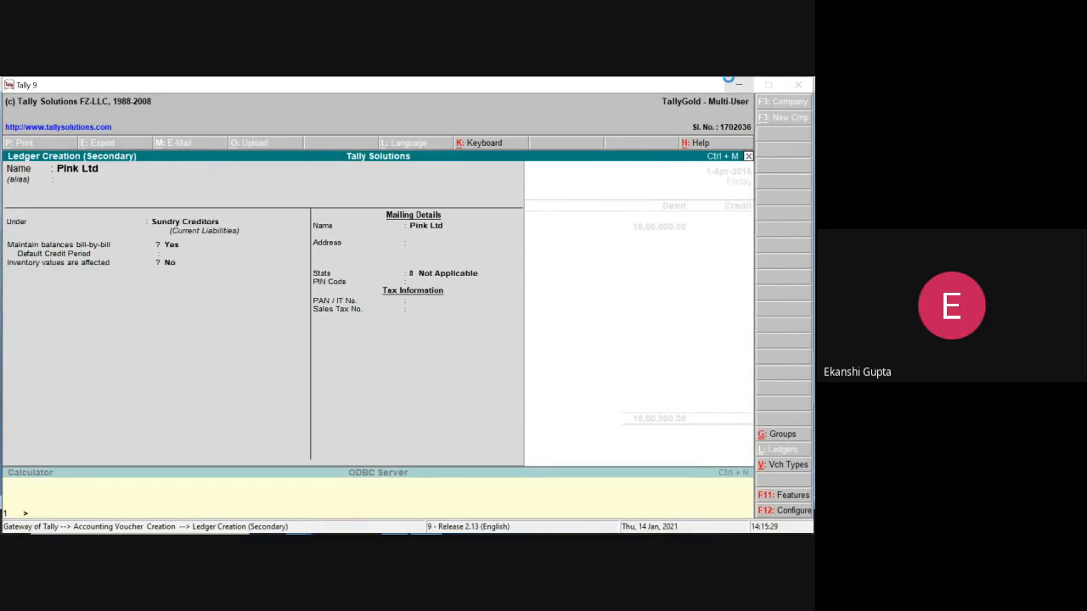
Credit Pink Ltd with 10,00,000 On Account, recheck transaction 12 in Word, and save the journal voucher without a narration
key("Return")
key("Return")
key("Return")
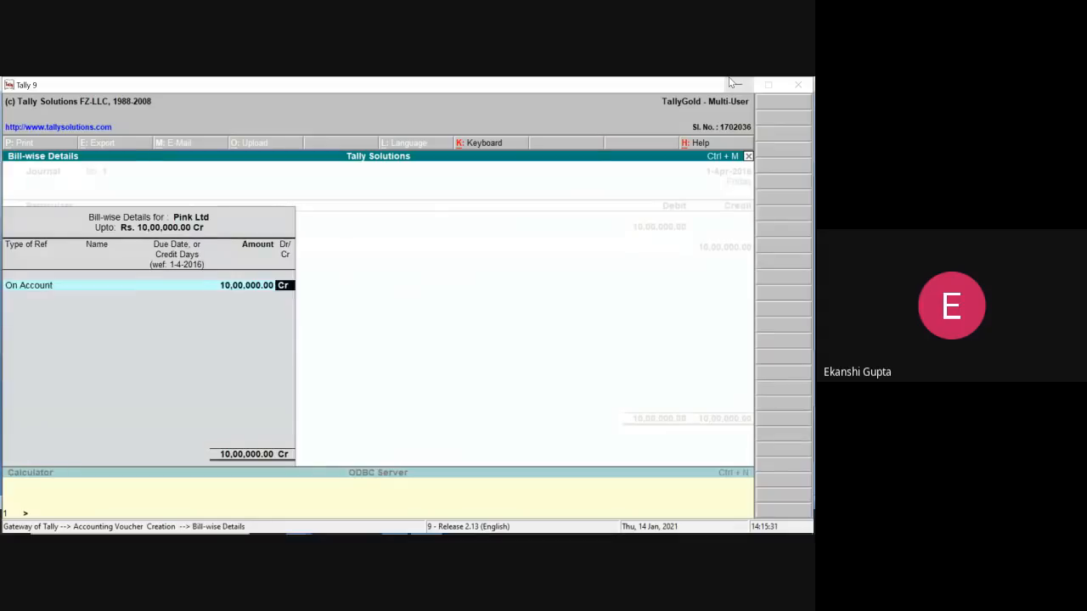
key("Return")
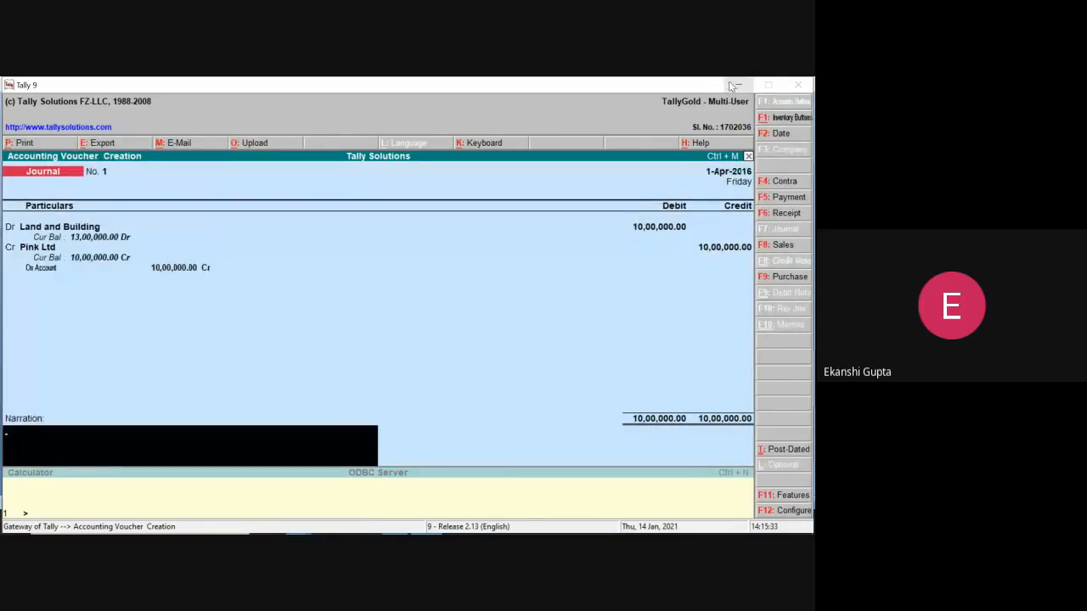
left_click(734, 86)
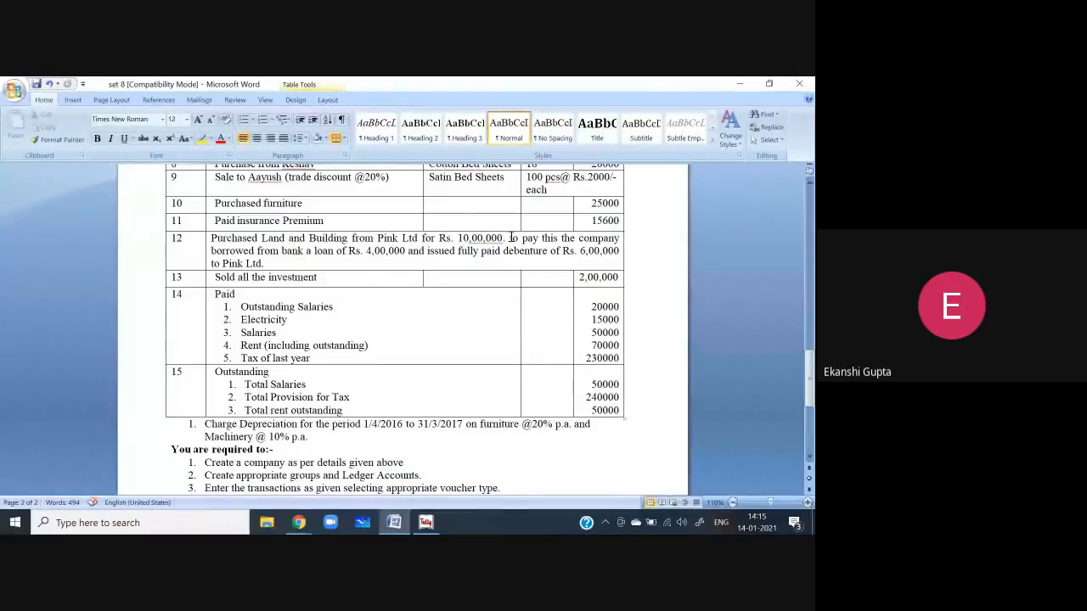
left_click(426, 522)
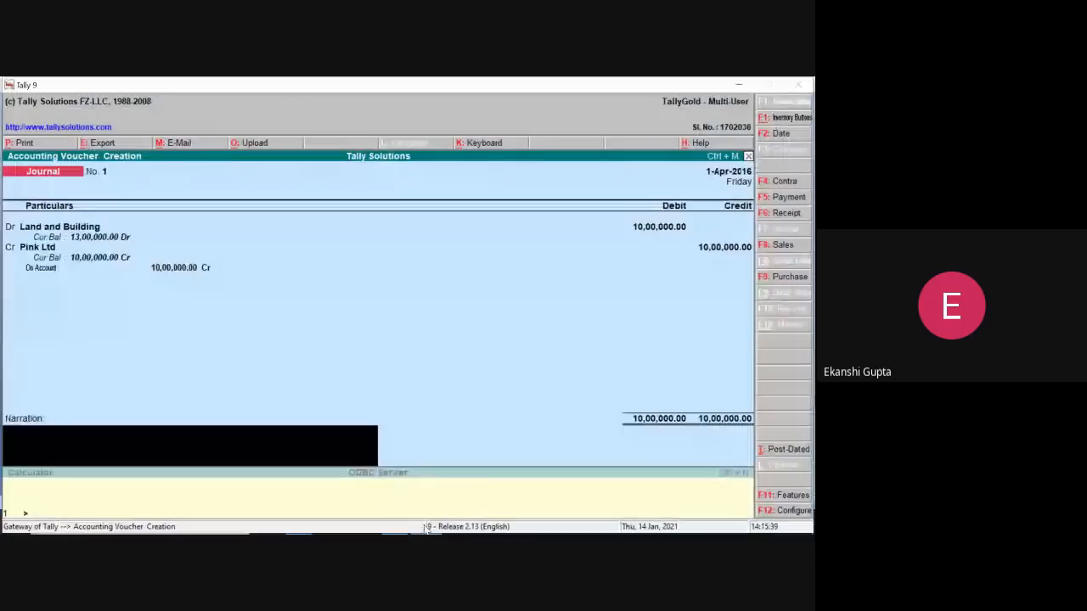
key("Return")
key("Return")
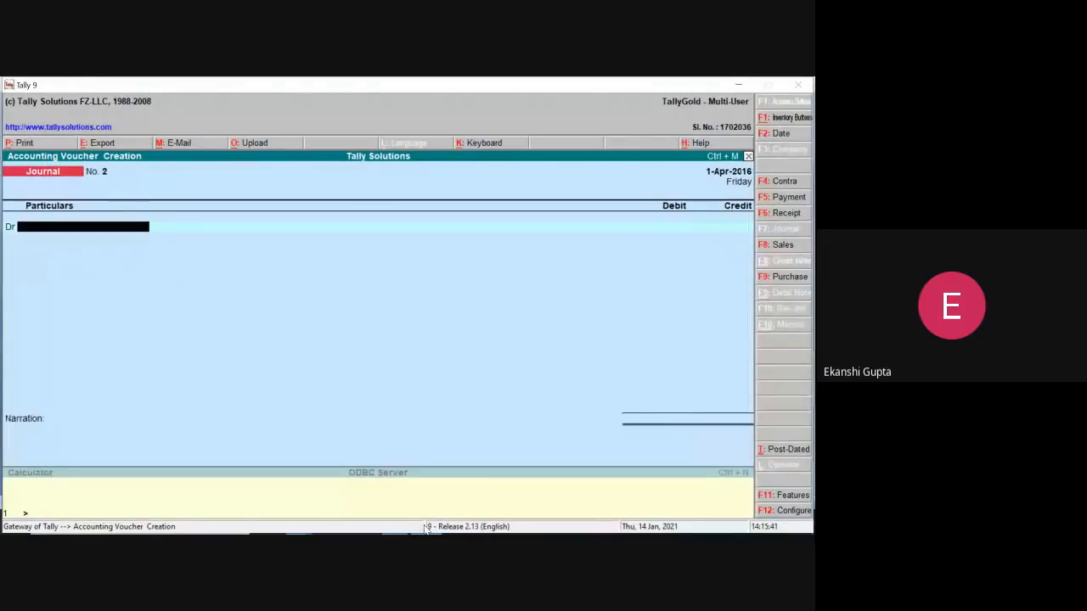
Review the payment terms of transaction 12 in Word and debit Pink Ltd with 10,00,000 On Account in a new journal voucher in Tally
left_click(738, 89)
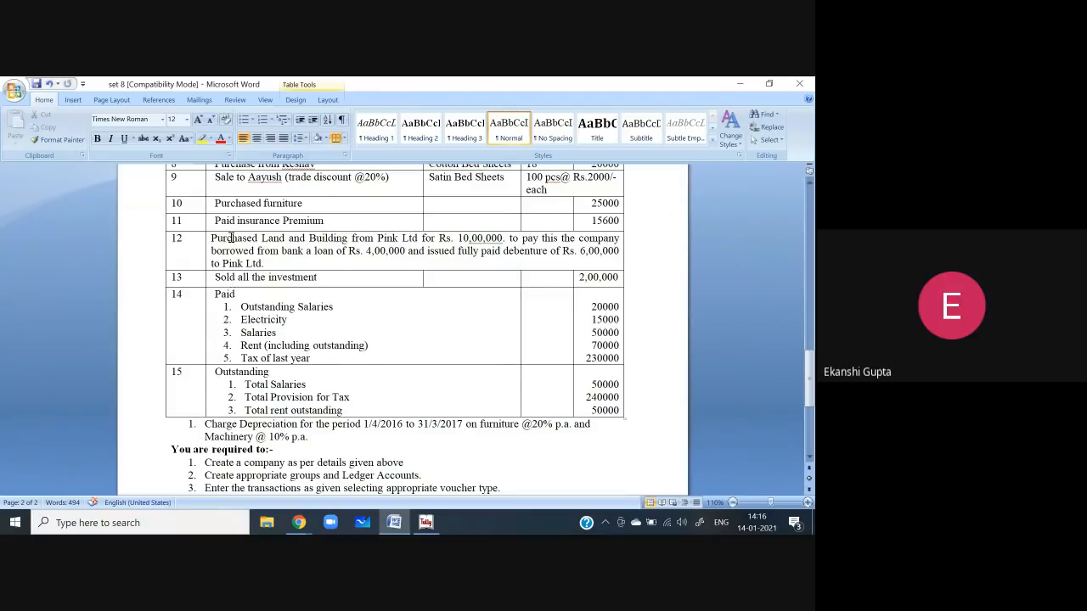
mouse_move(421, 528)
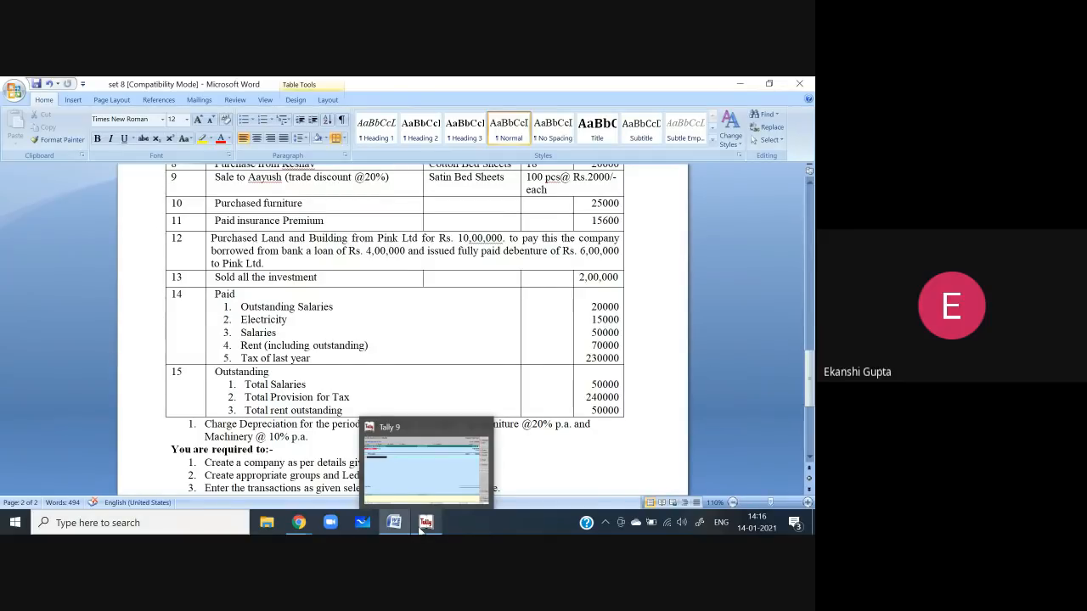
left_click(421, 526)
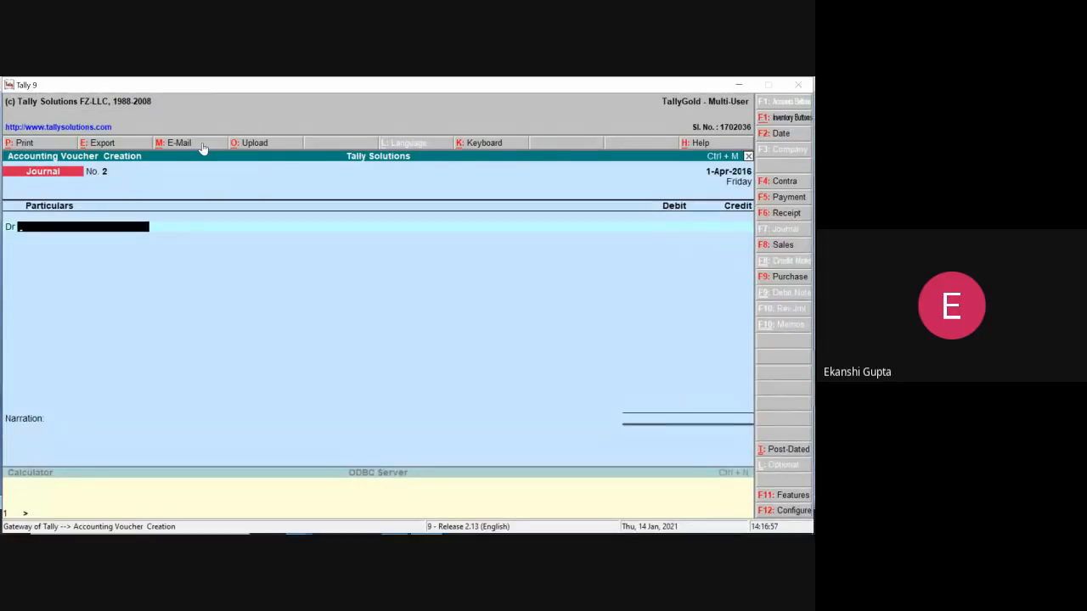
type("pi")
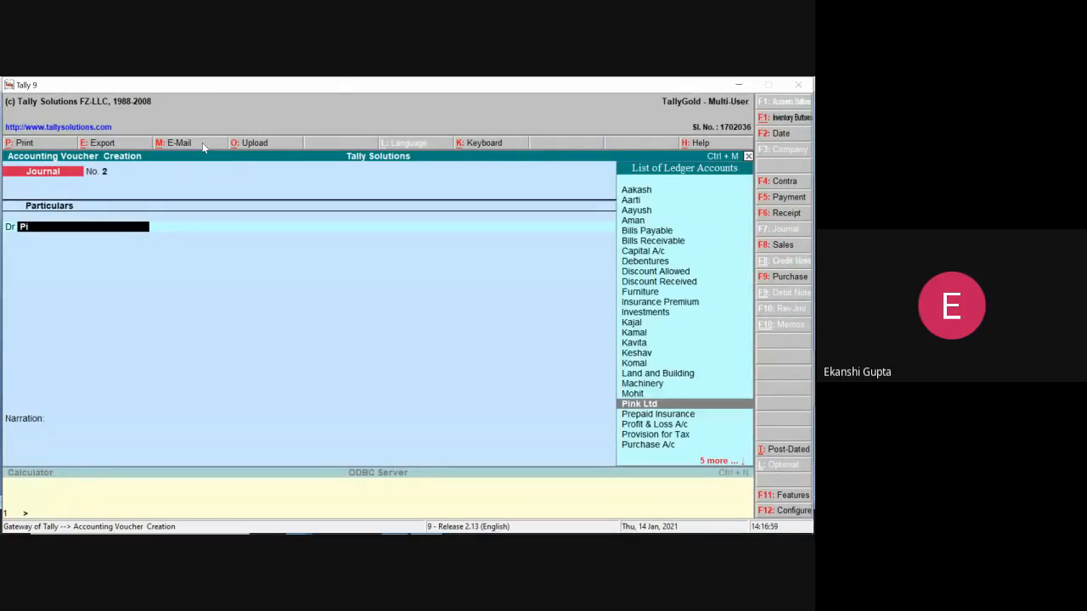
key("Return")
type("10000")
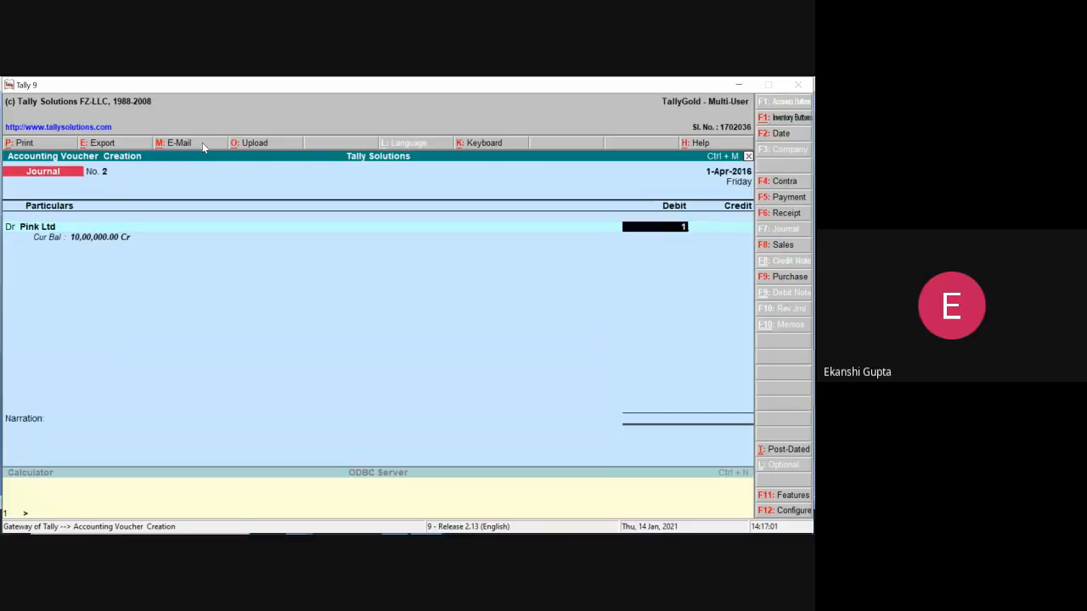
type("0")
key("Return")
key("Return")
key("Return")
key("Return")
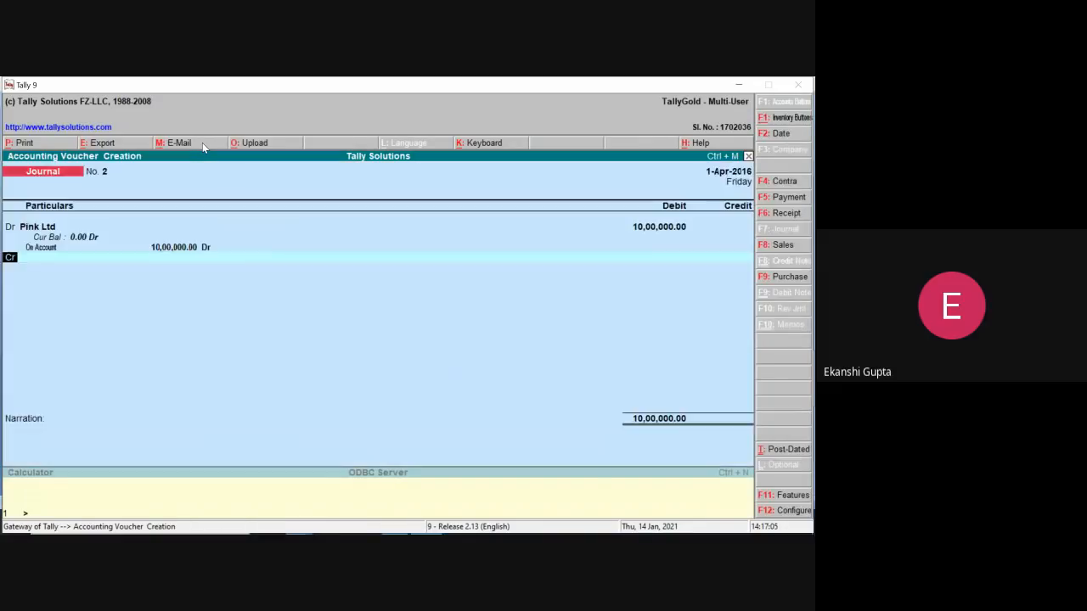
key("Return")
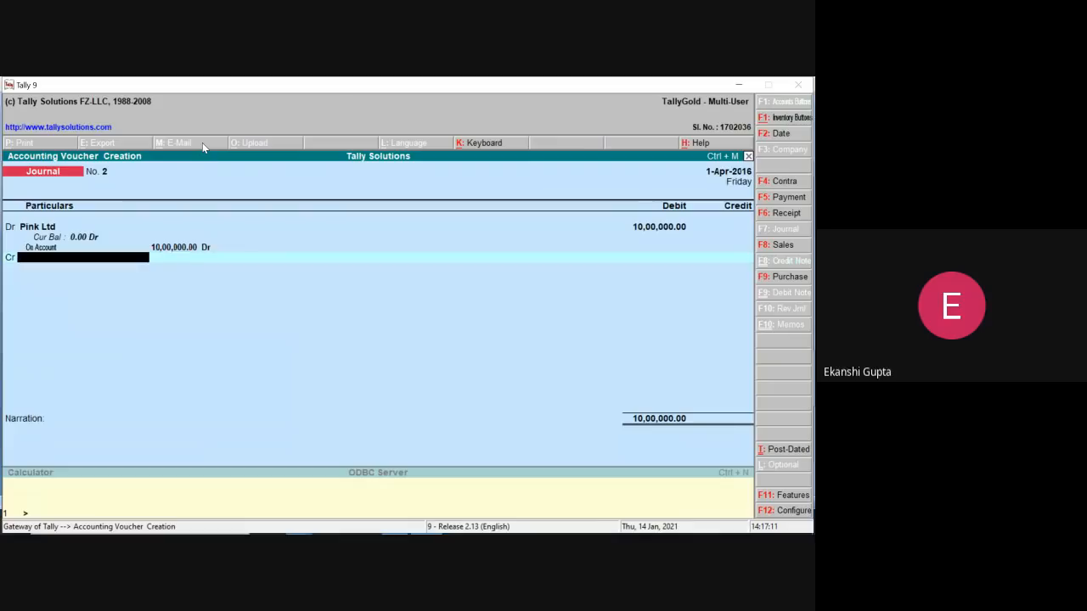
Create a Bank Loan ledger under Loans (Liability) from the journal's credit line, keeping the other ledger settings at their defaults
key("alt+c")
type("Ba")
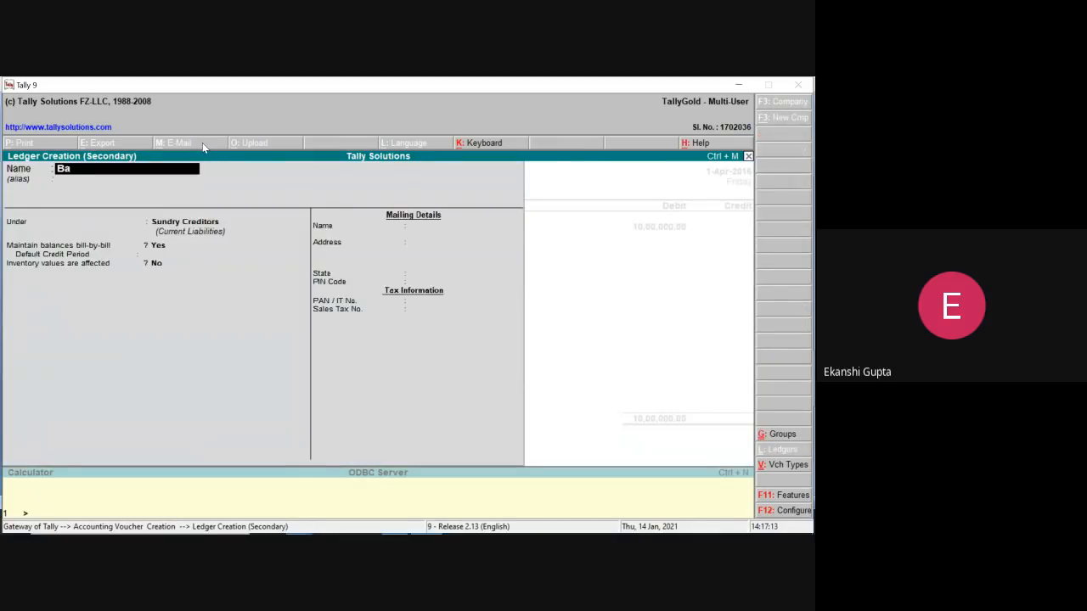
type("nk Loan")
key("Return")
key("Return")
type("L")
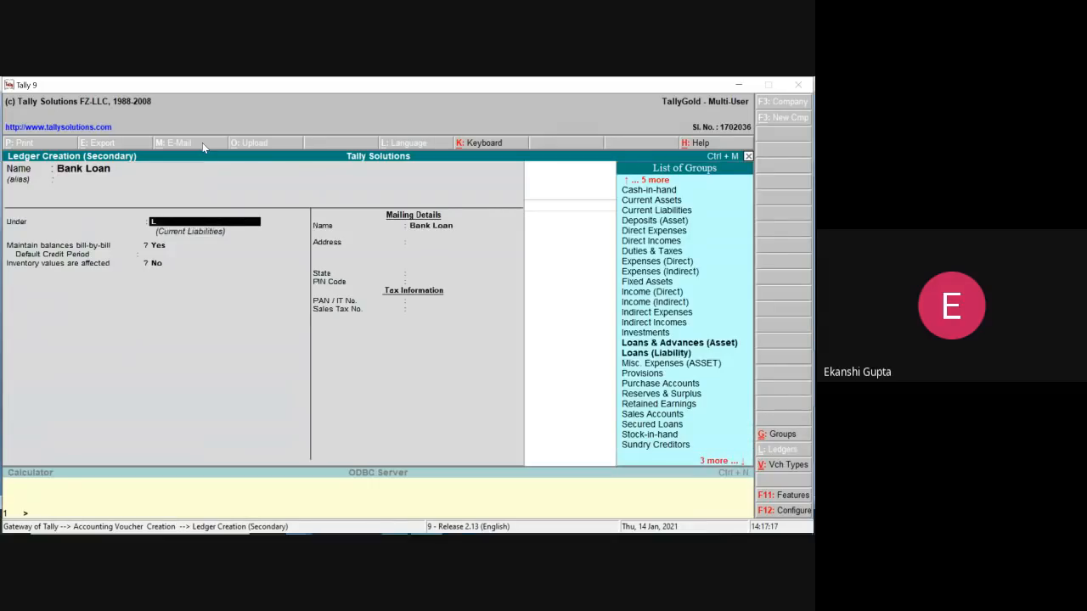
key("Down")
key("Down")
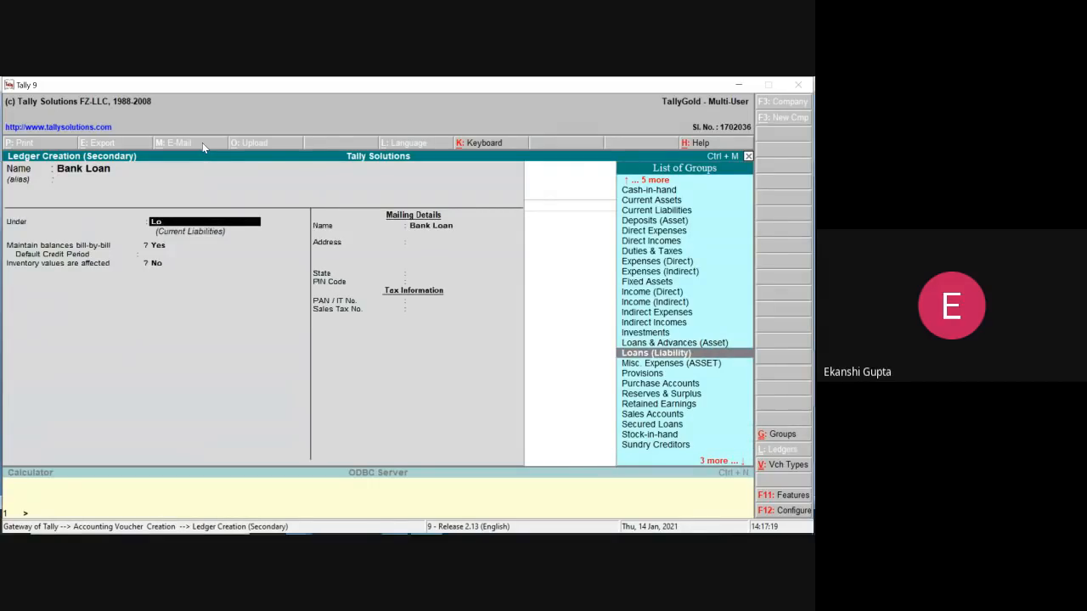
key("Return")
key("Return")
key("Return")
key("Return")
key("Return")
key("Return")
key("Return")
key("Return")
key("Return")
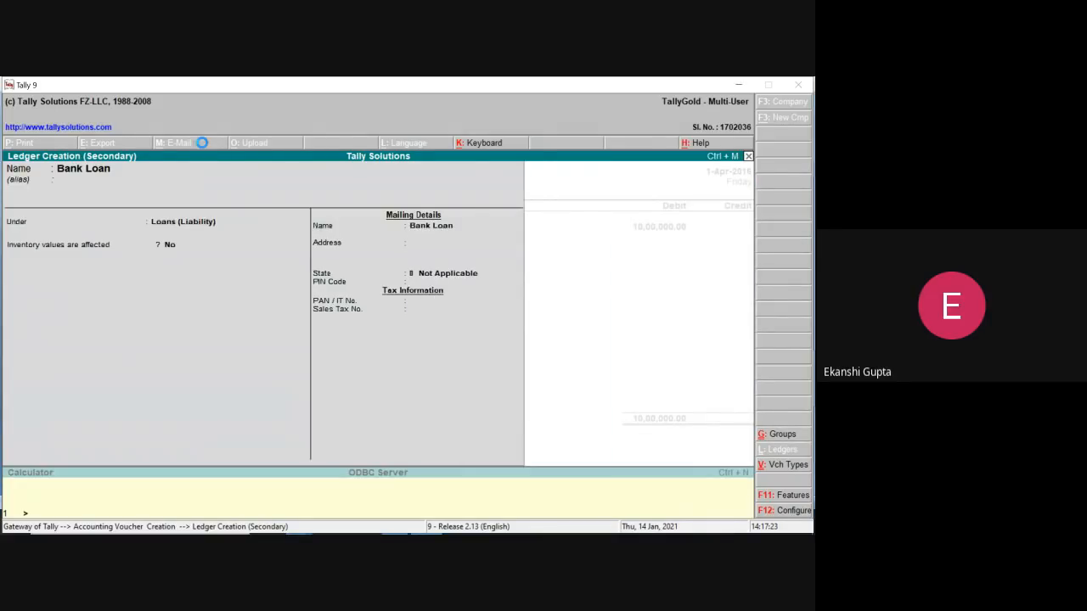
Credit Bank Loan with 4,00,000 and Debentures with 6,00,000, and save the journal voucher without a narration
type("400000")
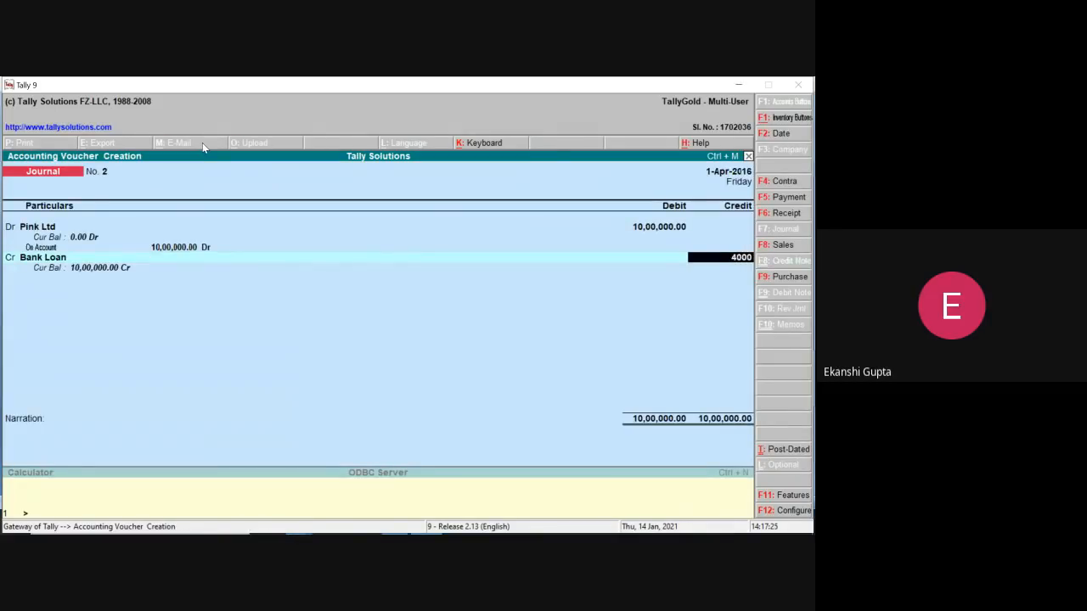
key("Return")
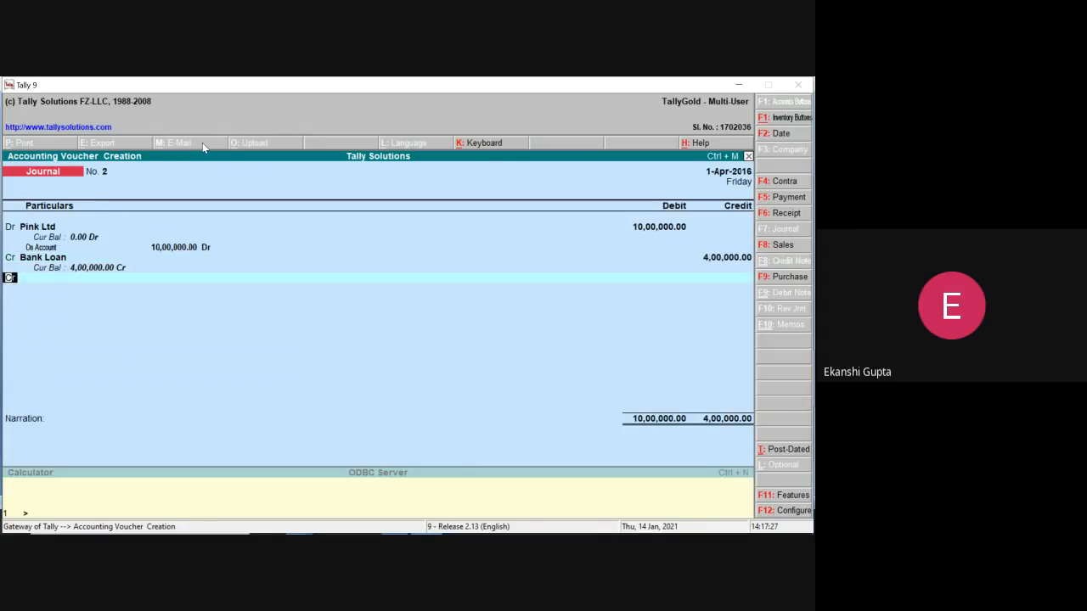
key("Return")
type("De")
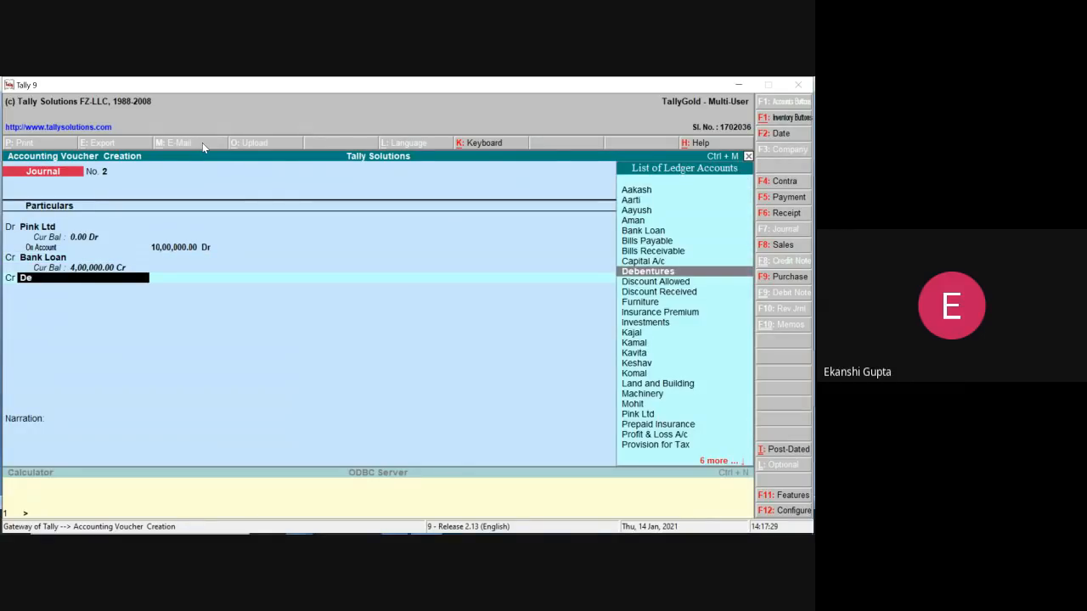
key("Return")
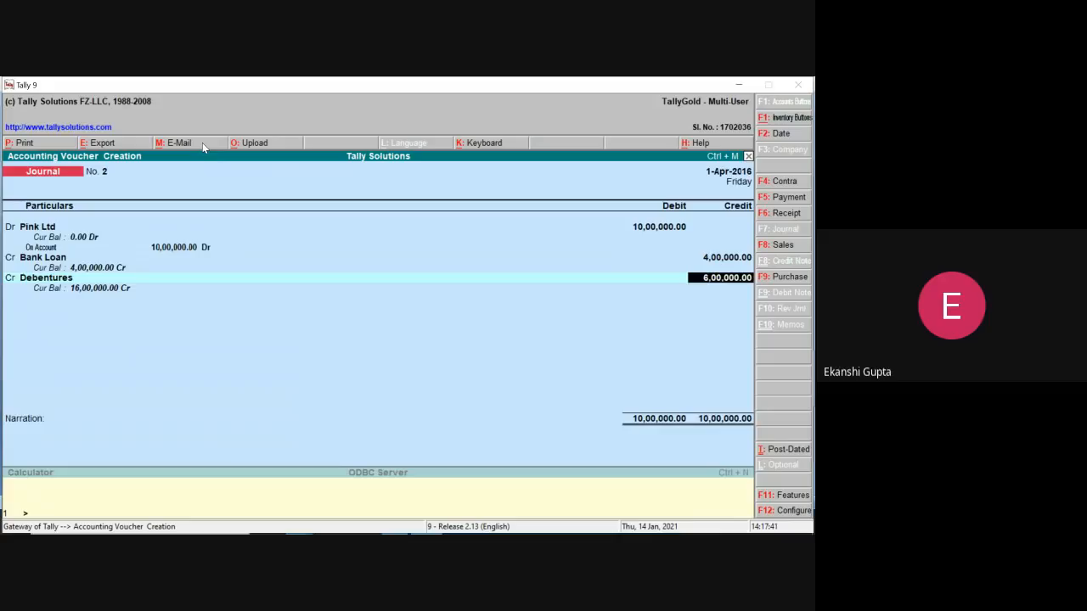
key("Return")
key("Return")
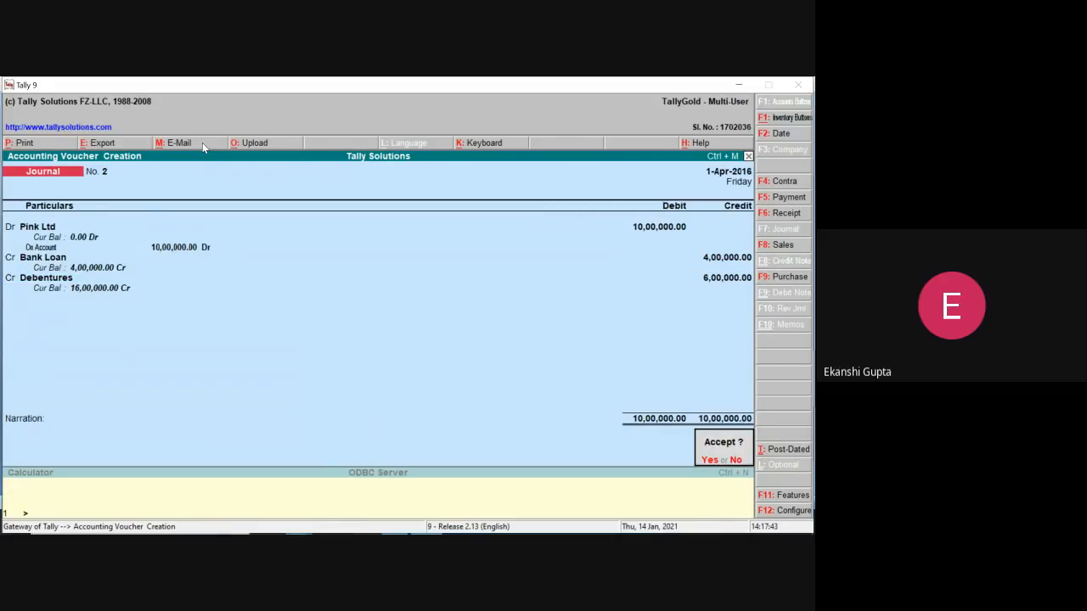
key("Return")
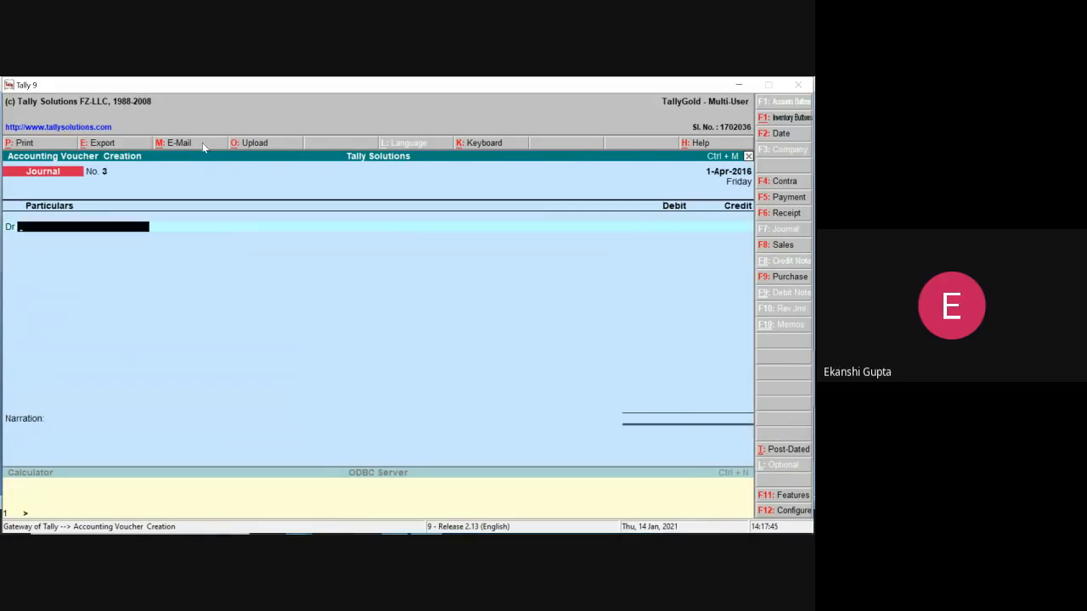
key("Escape")
key("Return")
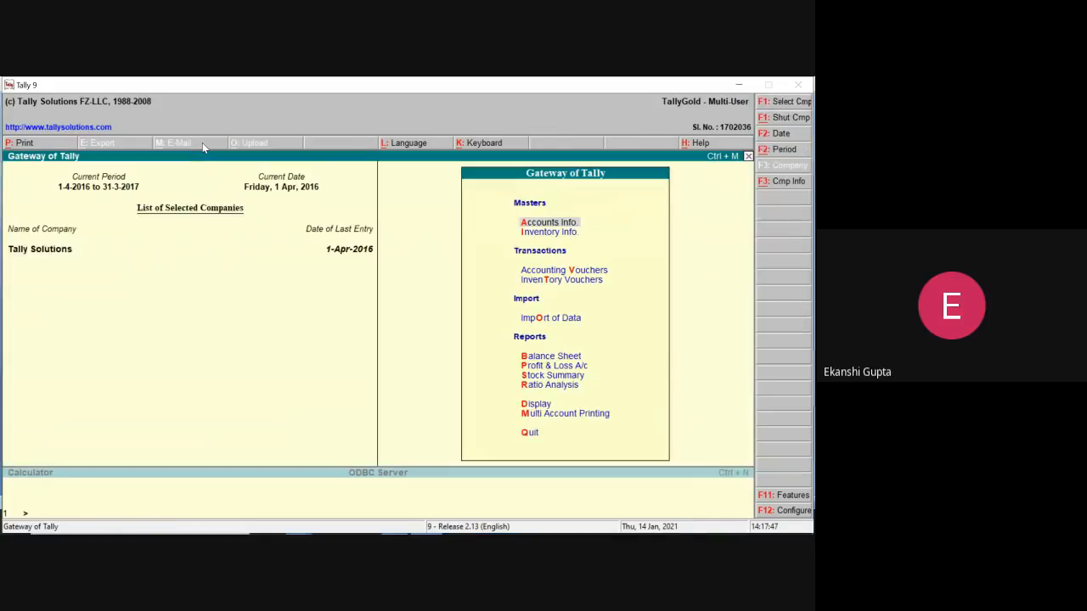
key("Down")
key("Down")
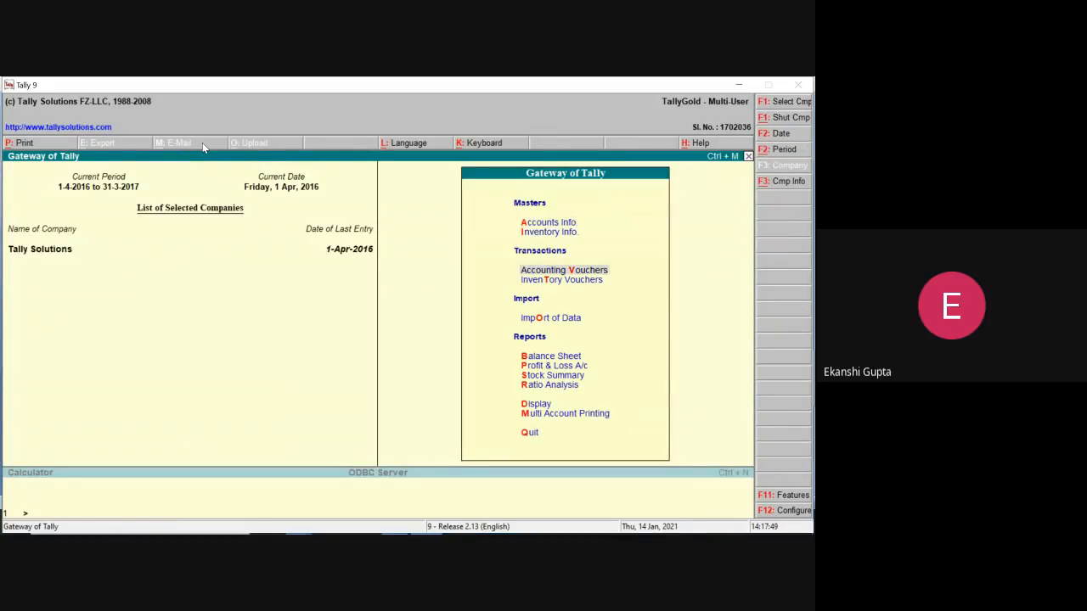
key("Return")
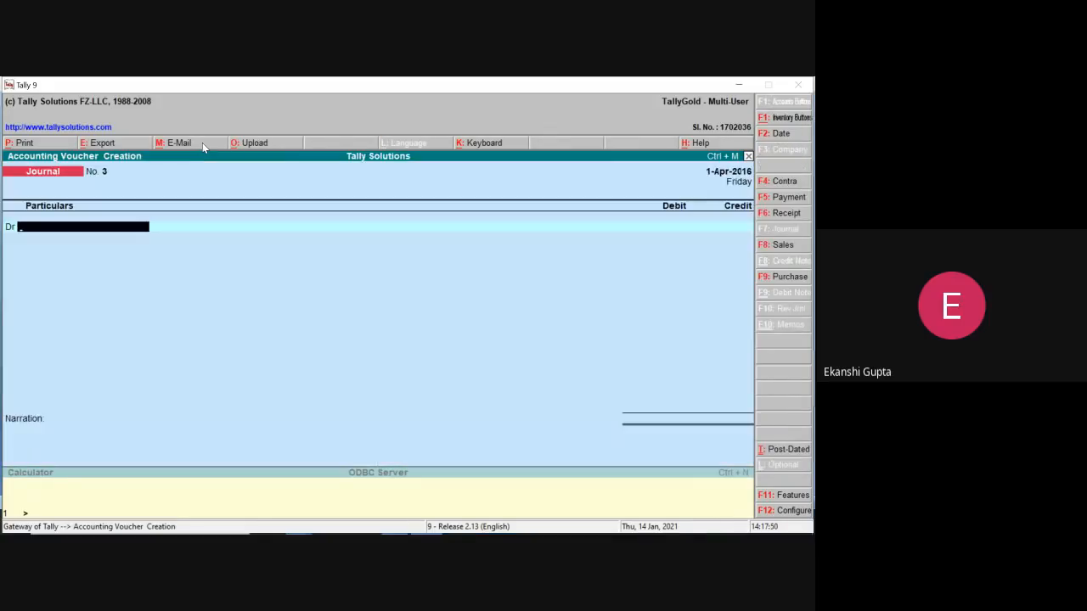
Check transaction 13 and the balance sheet's Investment value in Word, and credit Investments with 80,000 in a new receipt voucher in Tally
left_click(741, 85)
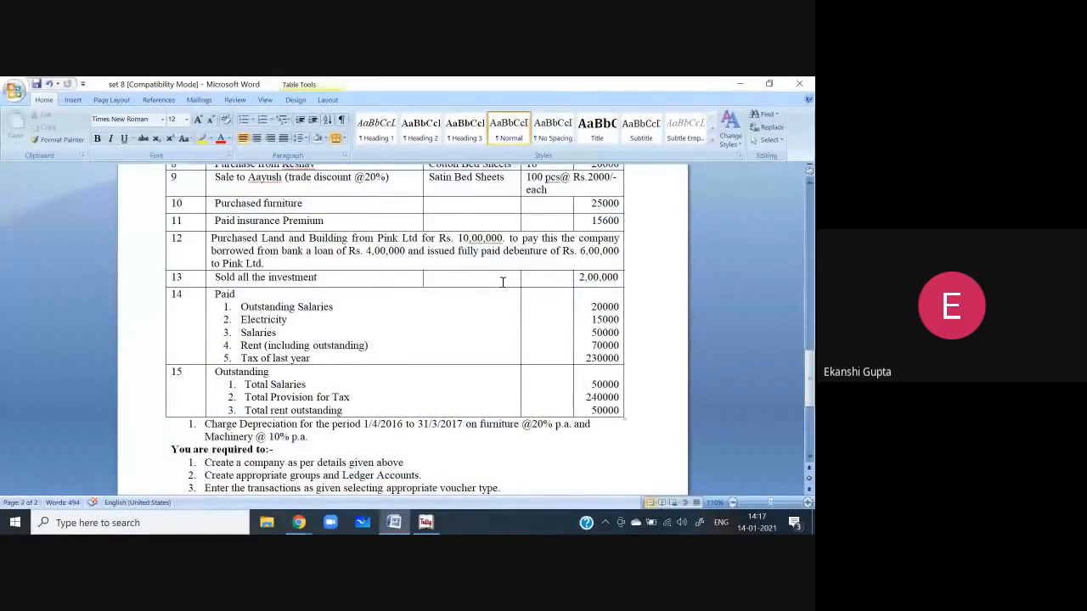
left_click_drag(805, 386, 808, 240)
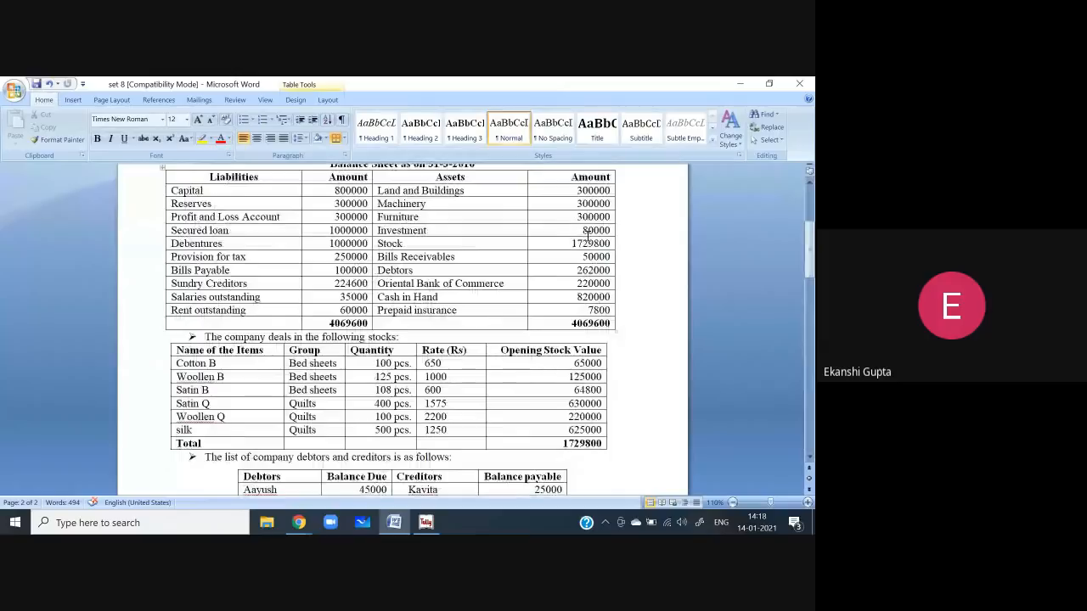
mouse_move(394, 518)
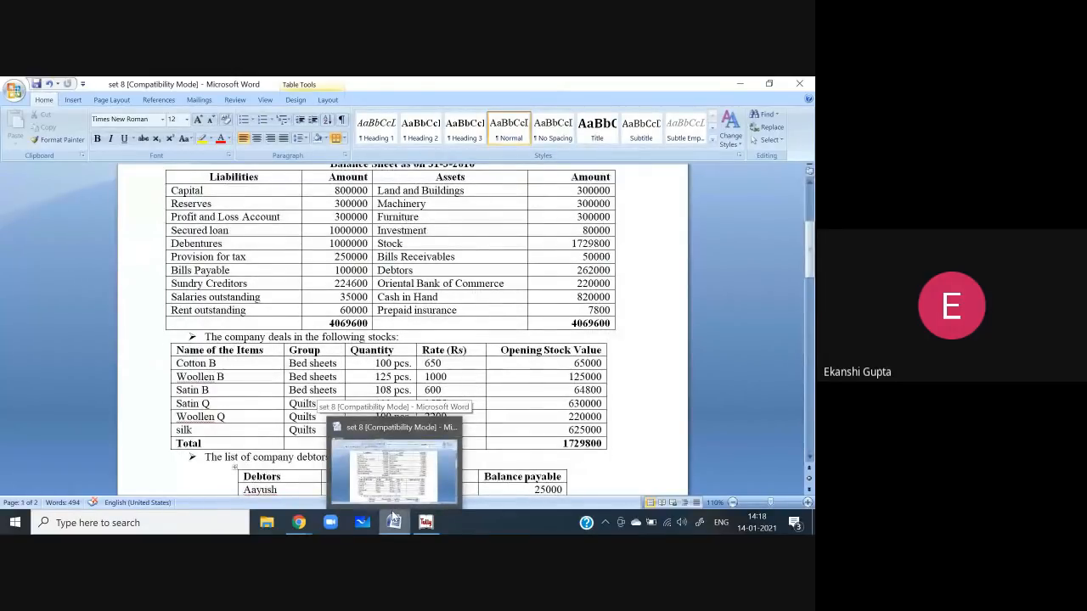
mouse_move(437, 523)
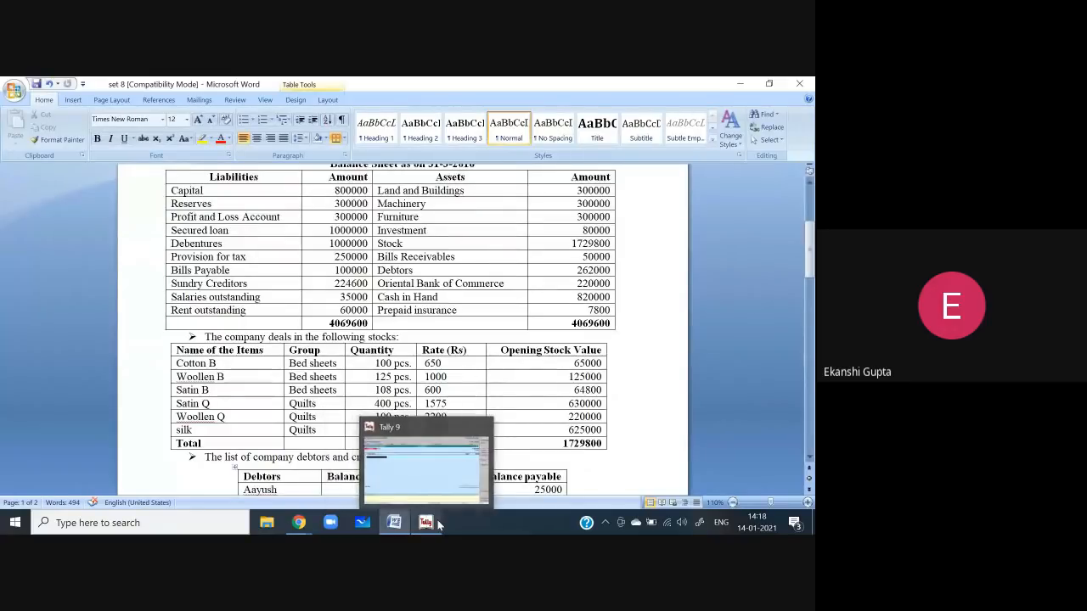
left_click(427, 524)
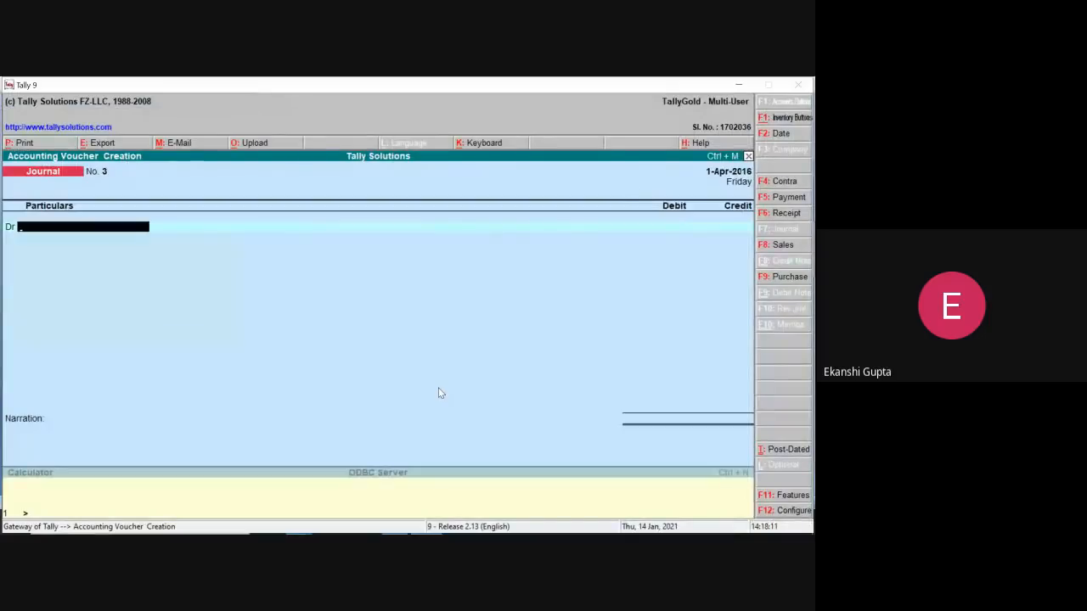
left_click(788, 213)
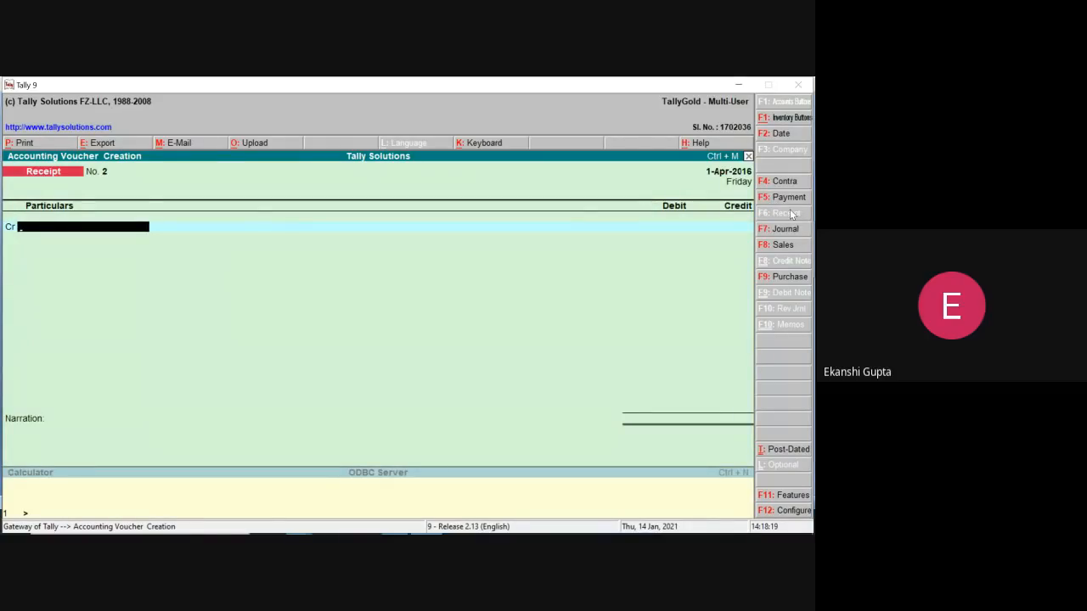
type("Inves")
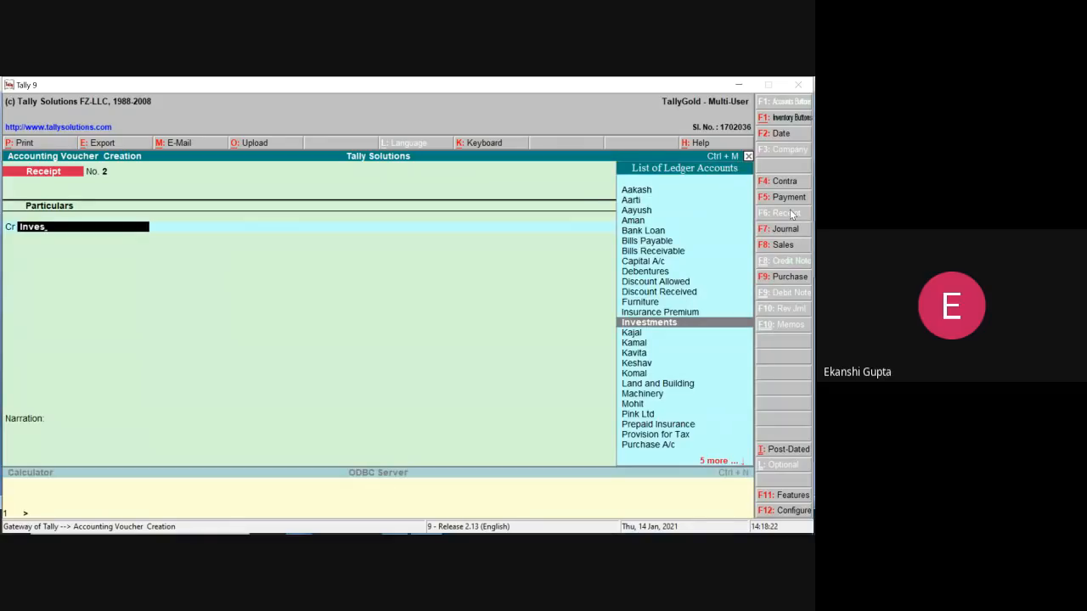
key("Return")
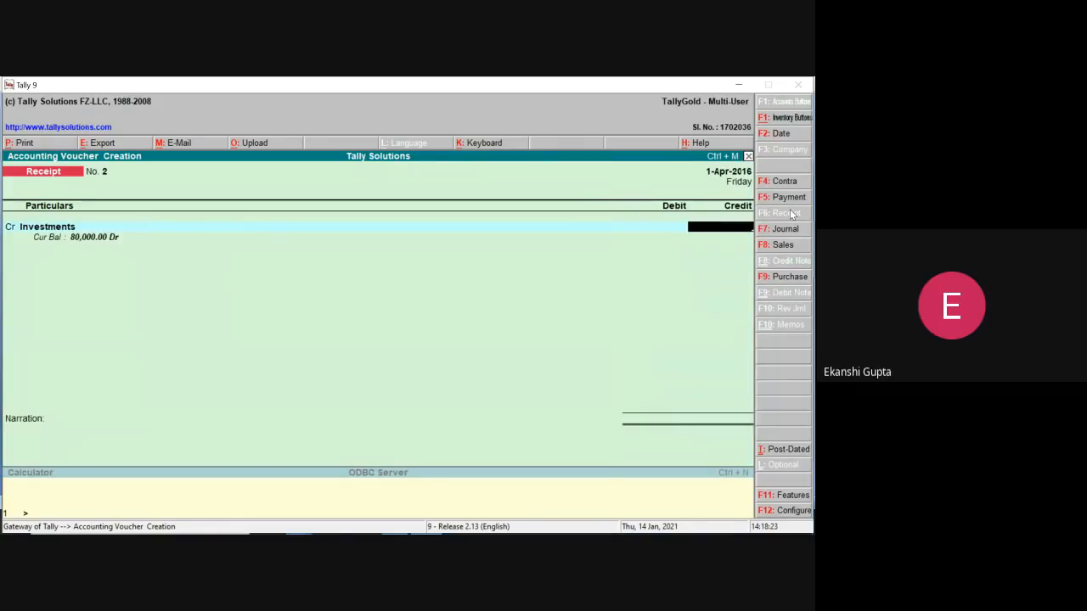
type("80000")
key("Return")
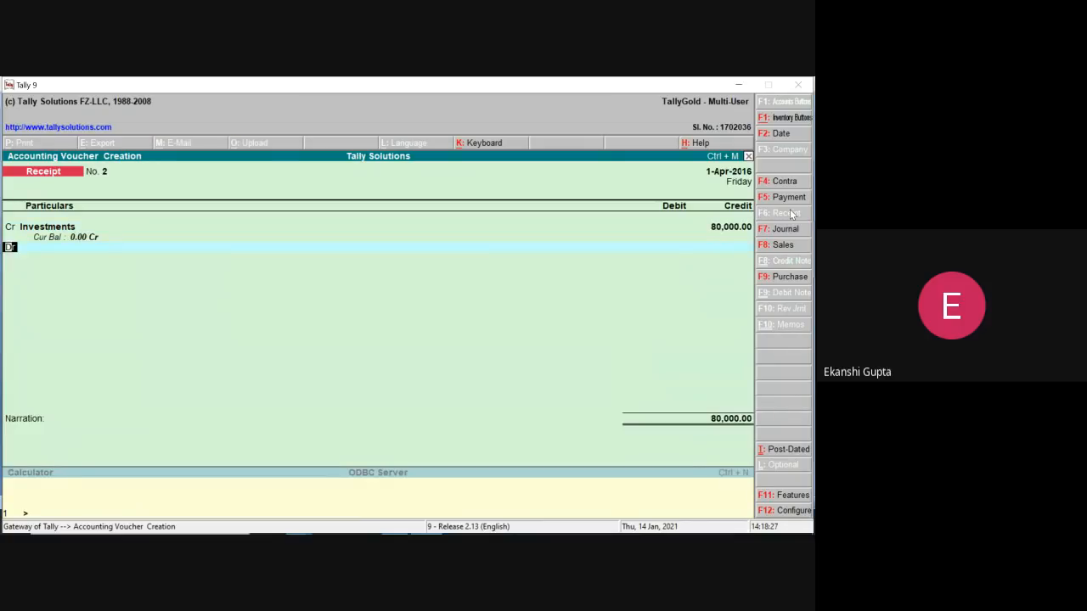
Add a second credit line to the receipt and create a Profit on Sale of Investment ledger for it under Reserves & Surplus
type("cr")
key("Return")
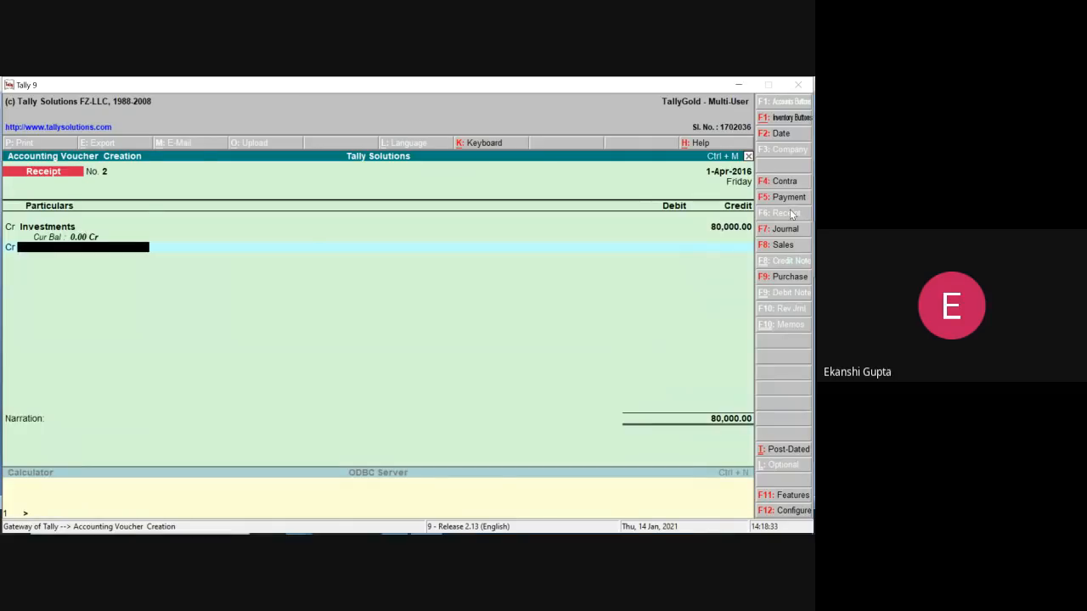
key("alt+c")
type("Profit on Sale of Invest")
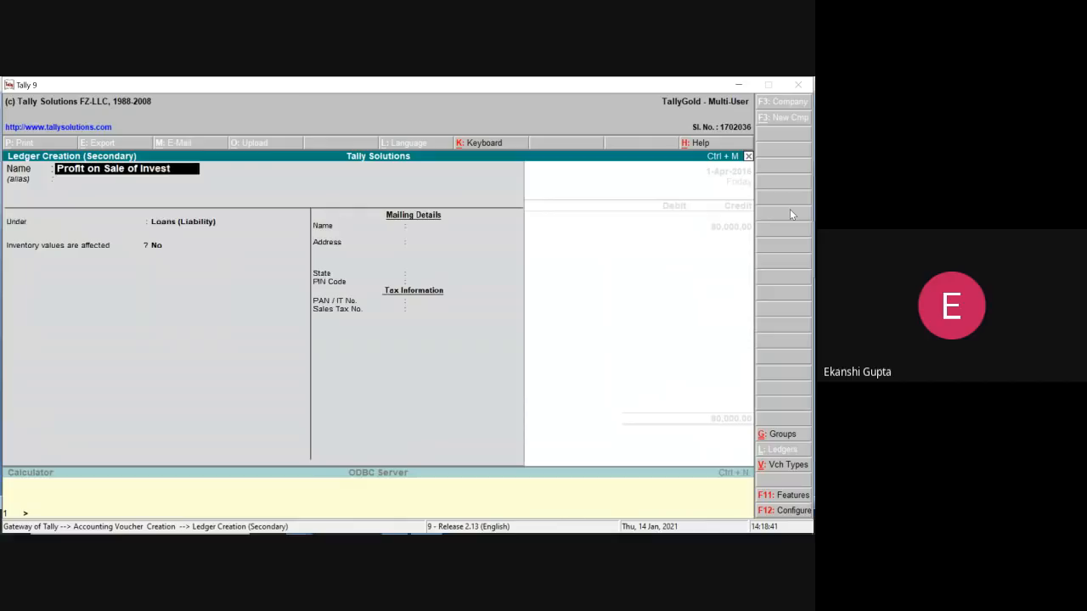
type("ment")
key("Return")
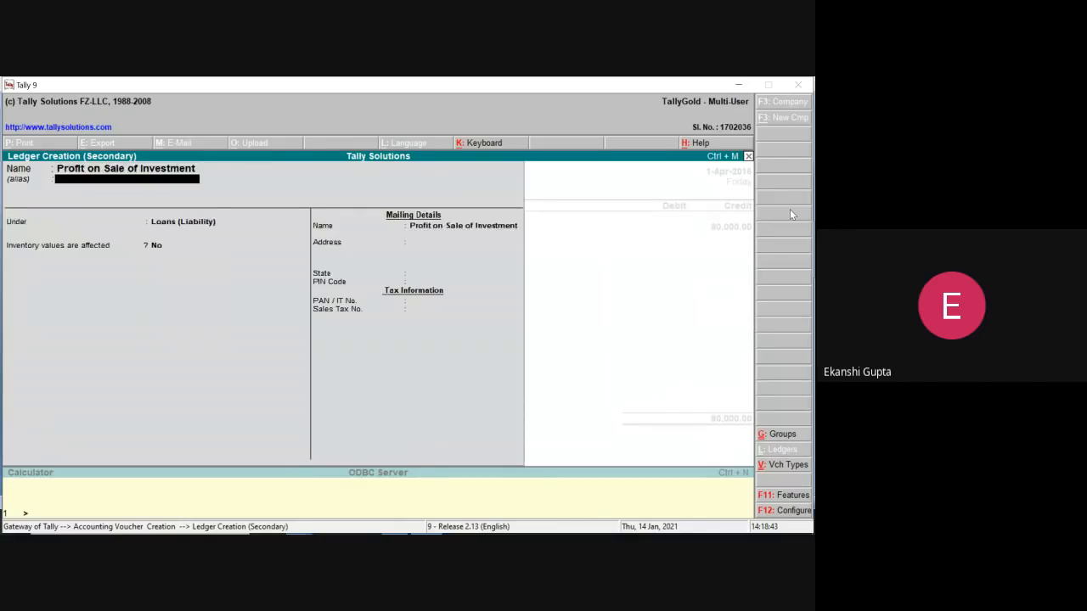
type("P")
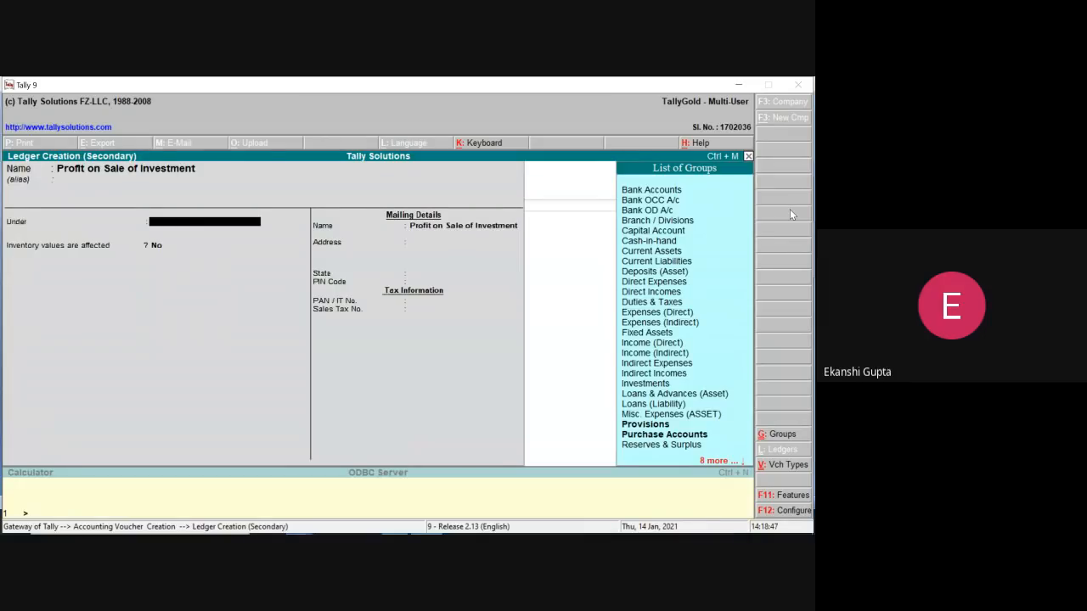
type("Reserve")
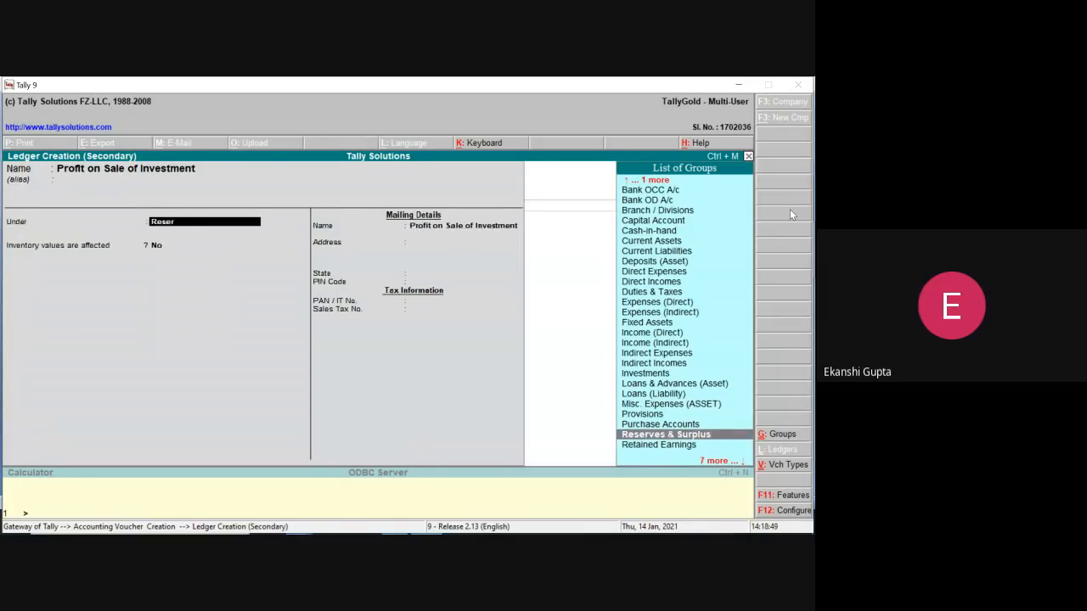
key("Return")
key("Return")
key("Return")
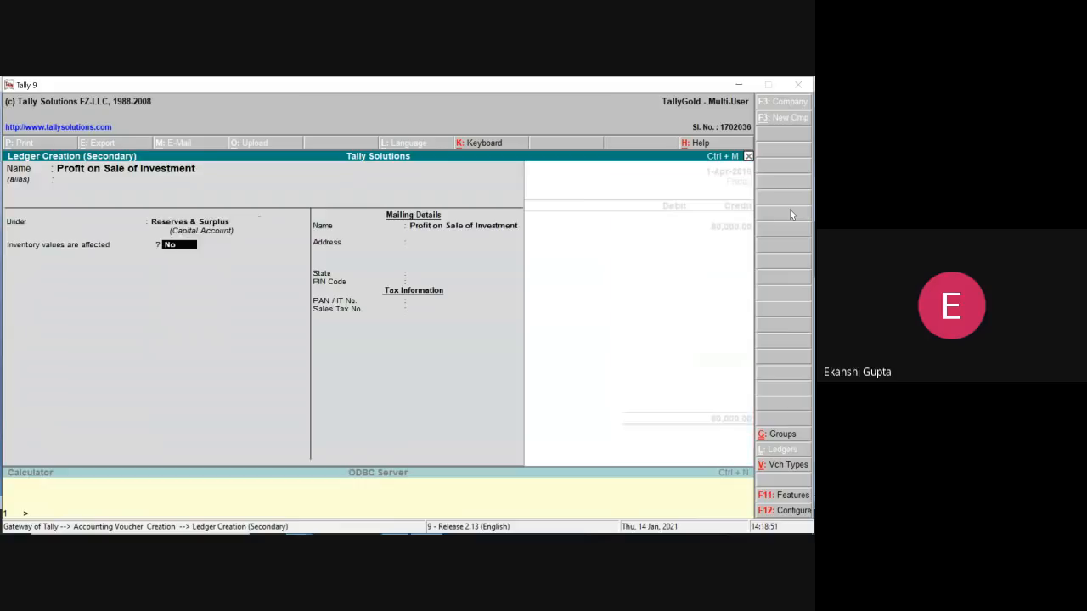
key("Return")
key("Return")
key("Return")
key("Return")
key("Return")
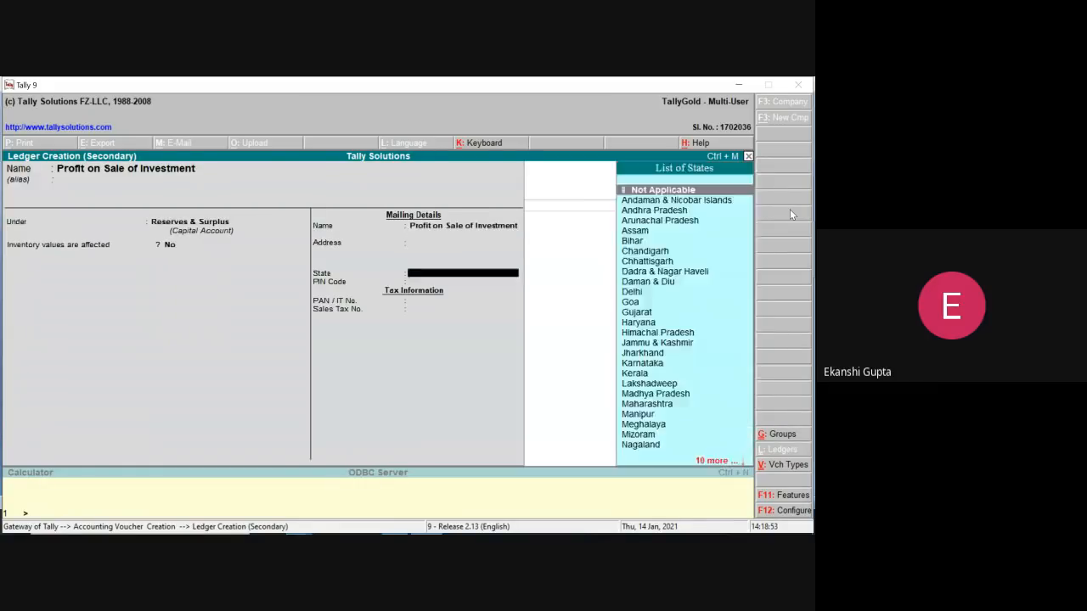
key("Return")
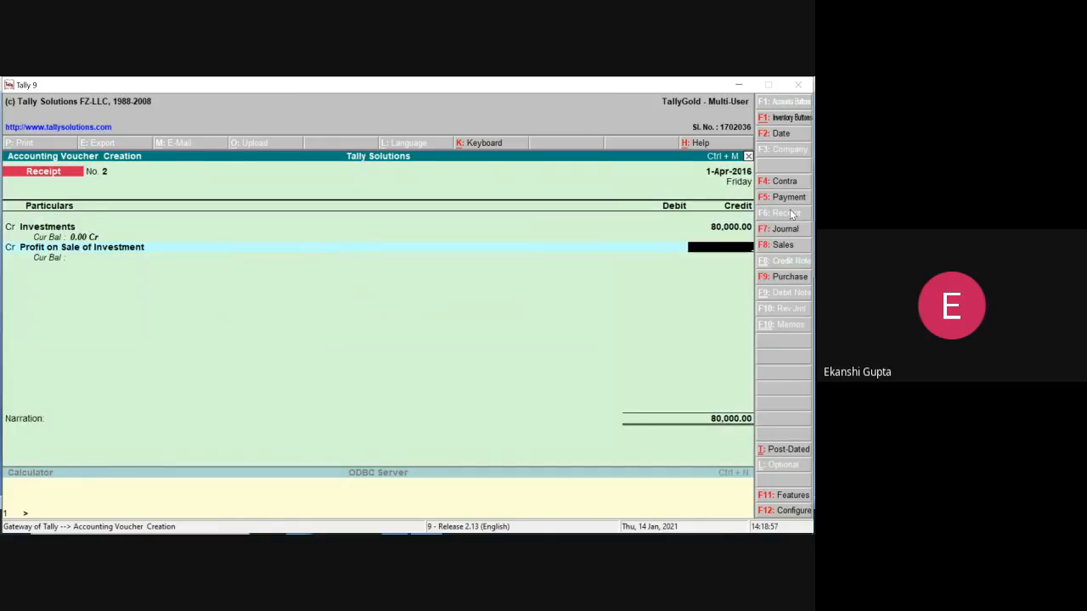
Credit Profit on Sale of Investment with 1,20,000, debit Oriental Bank of Commerce with 2,00,000, and save the receipt without a narration
type("120000")
key("Return")
key("Return")
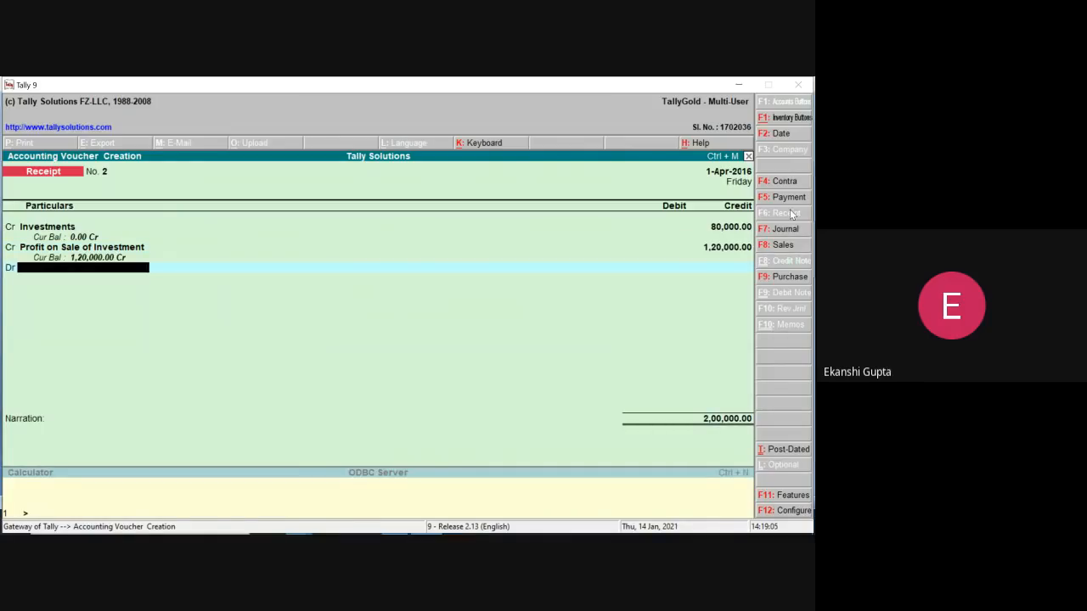
type("Or")
key("Return")
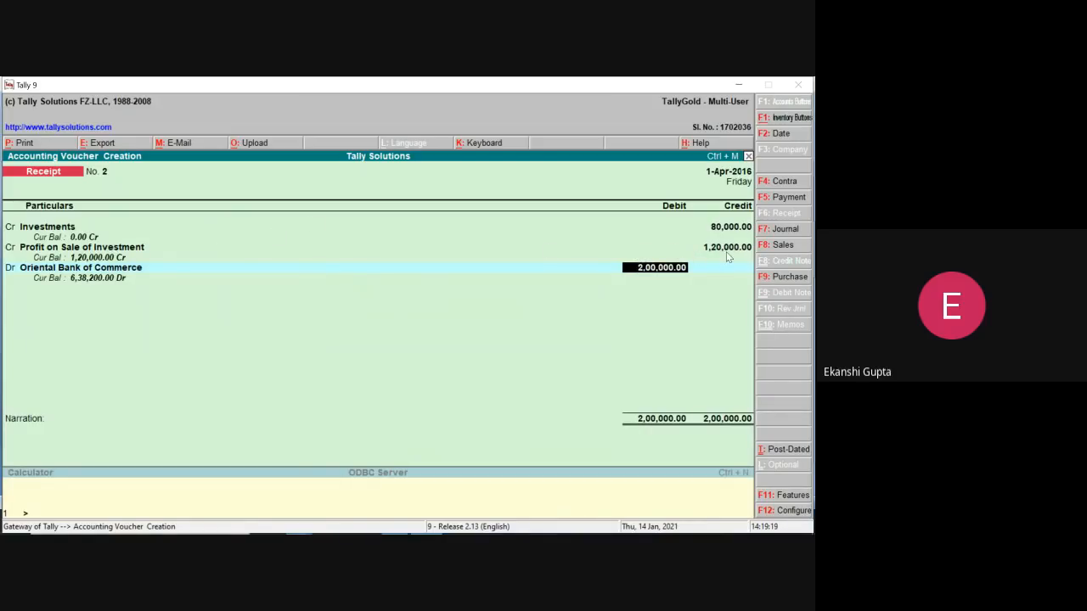
key("Return")
key("Return")
key("Return")
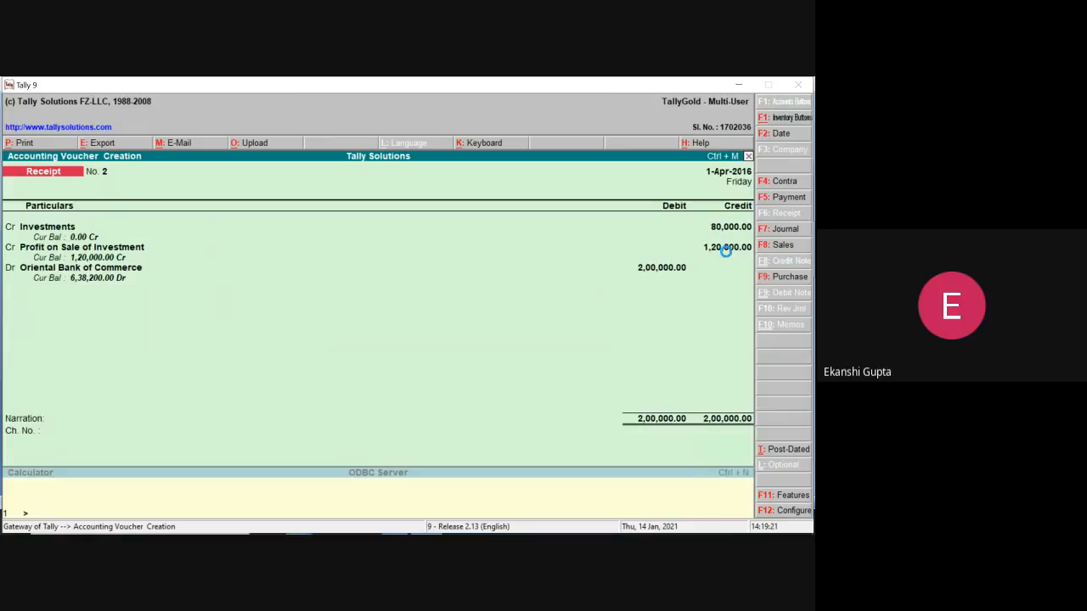
Check transaction 14 in the Word assignment, and start a payment voucher in Tally with Salaries Outstanding as the debit ledger
left_click(736, 82)
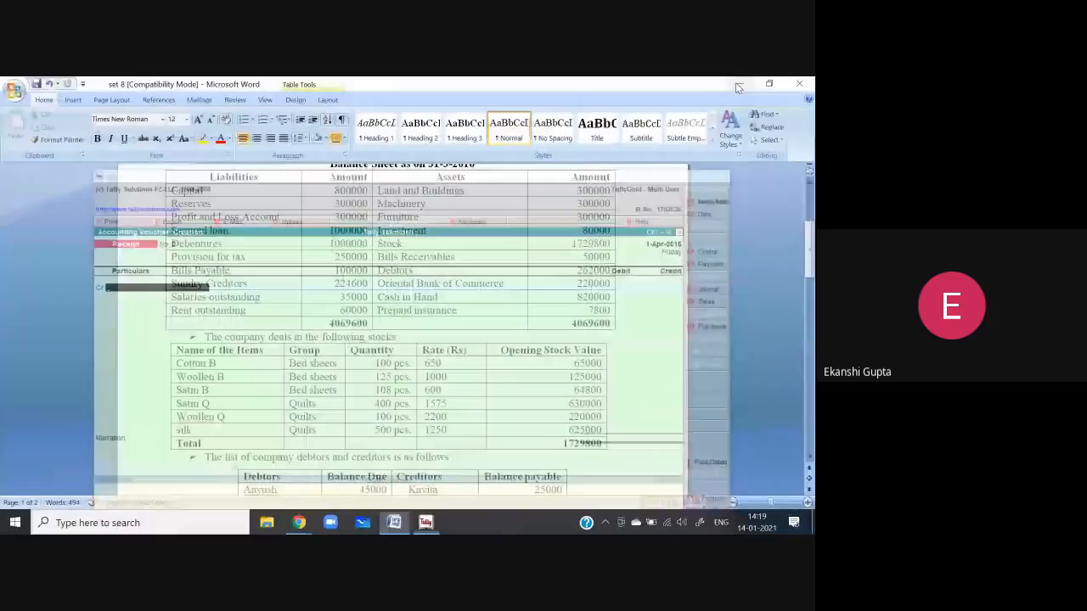
left_click_drag(806, 253, 811, 403)
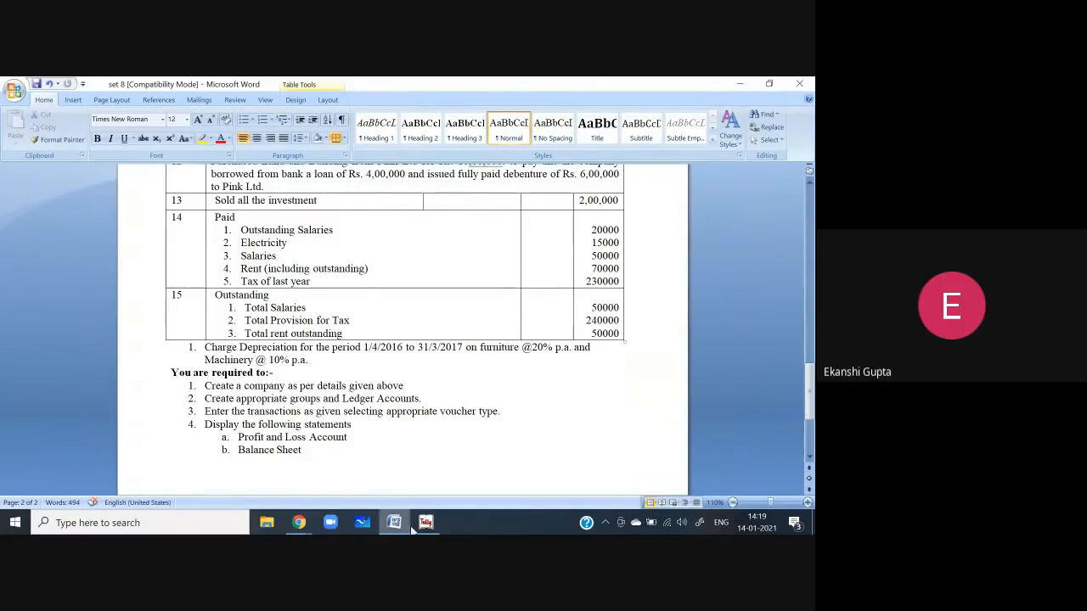
mouse_move(426, 522)
left_click(418, 463)
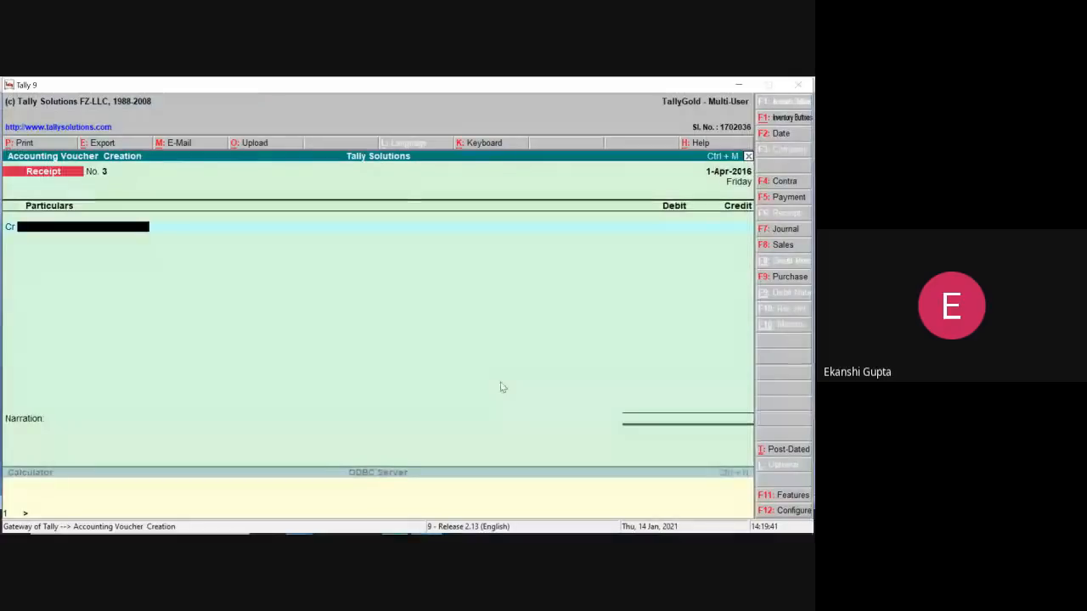
left_click(795, 196)
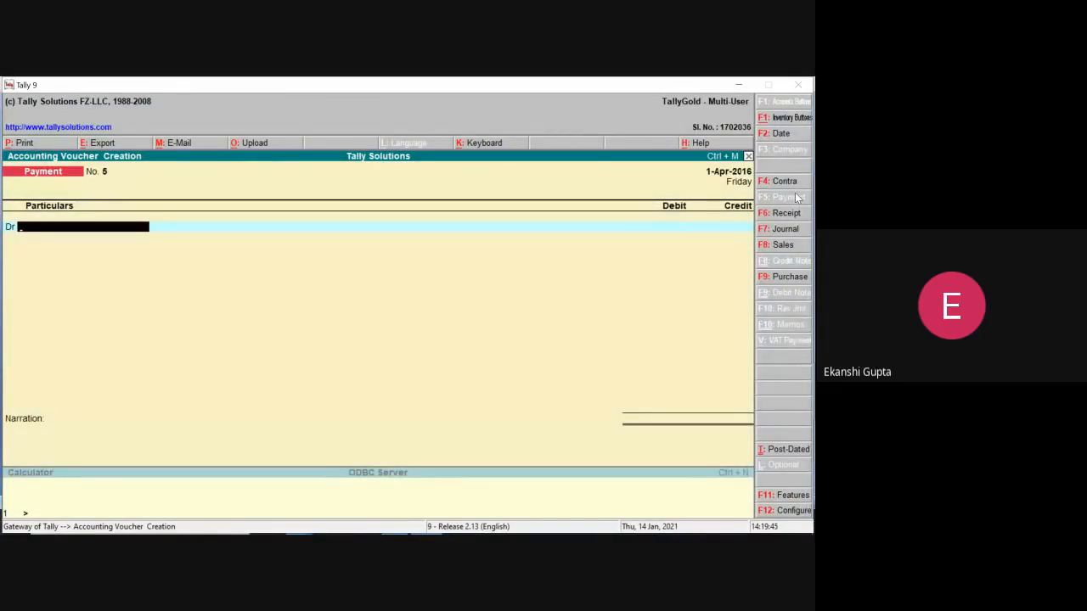
type("Sa")
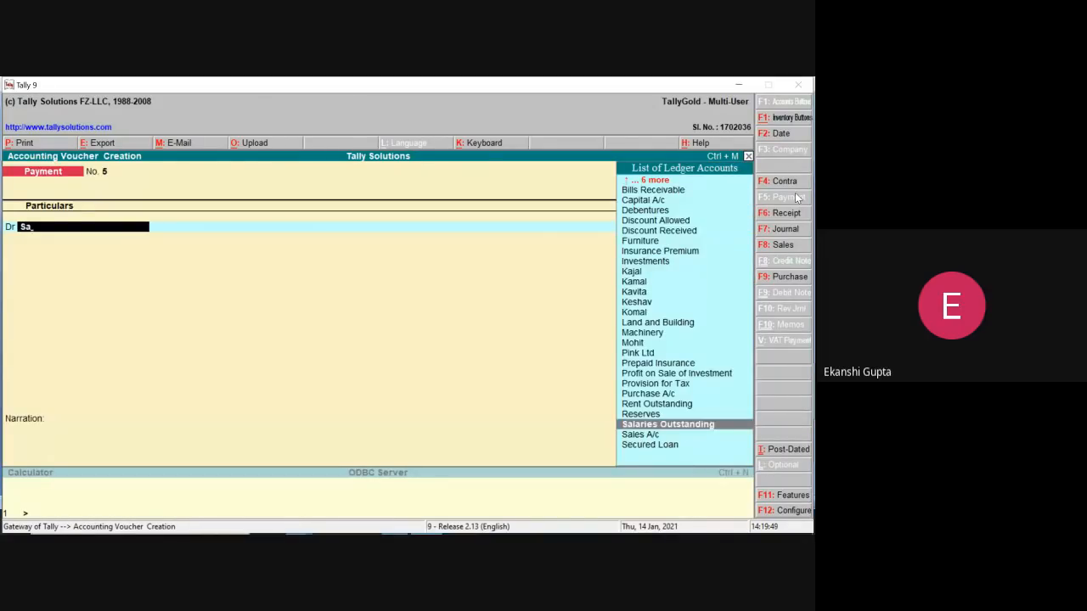
key("Return")
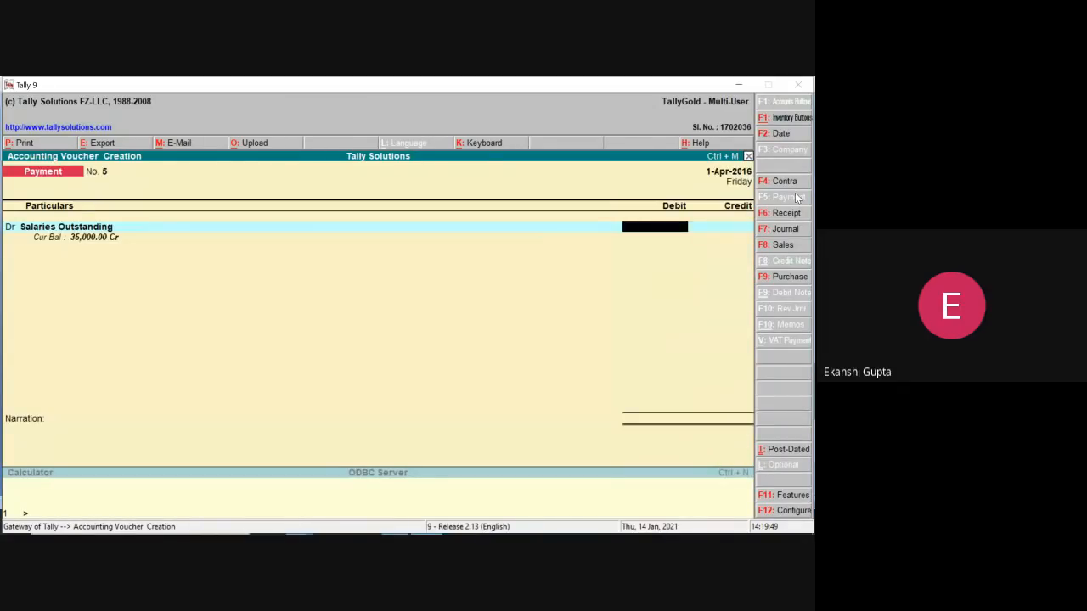
Check the outstanding salaries amount in Word and debit Salaries Outstanding with 20,000 in the Tally payment voucher
left_click(737, 85)
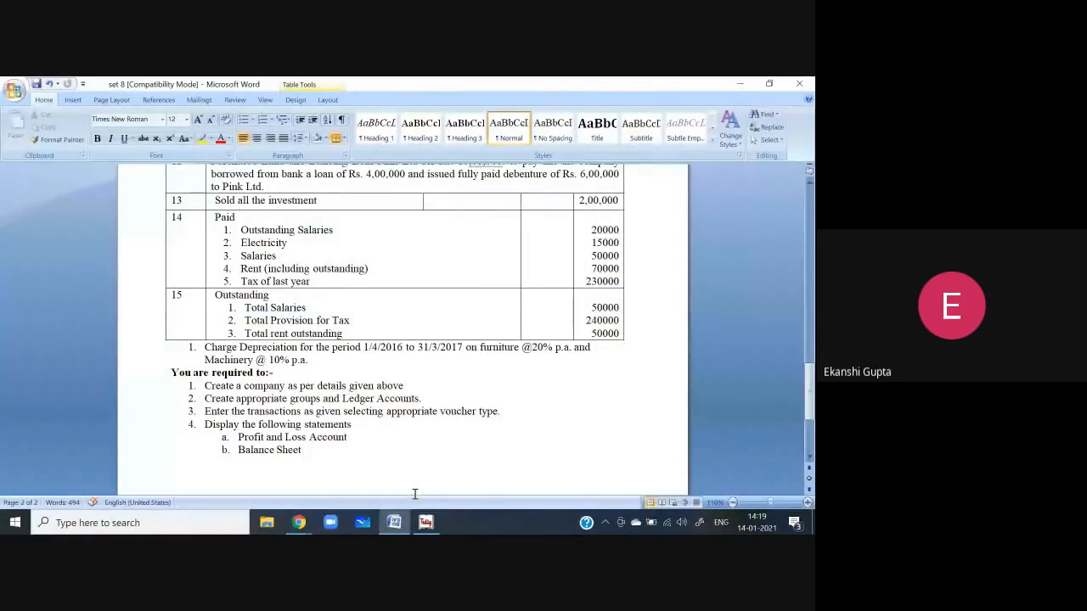
mouse_move(397, 521)
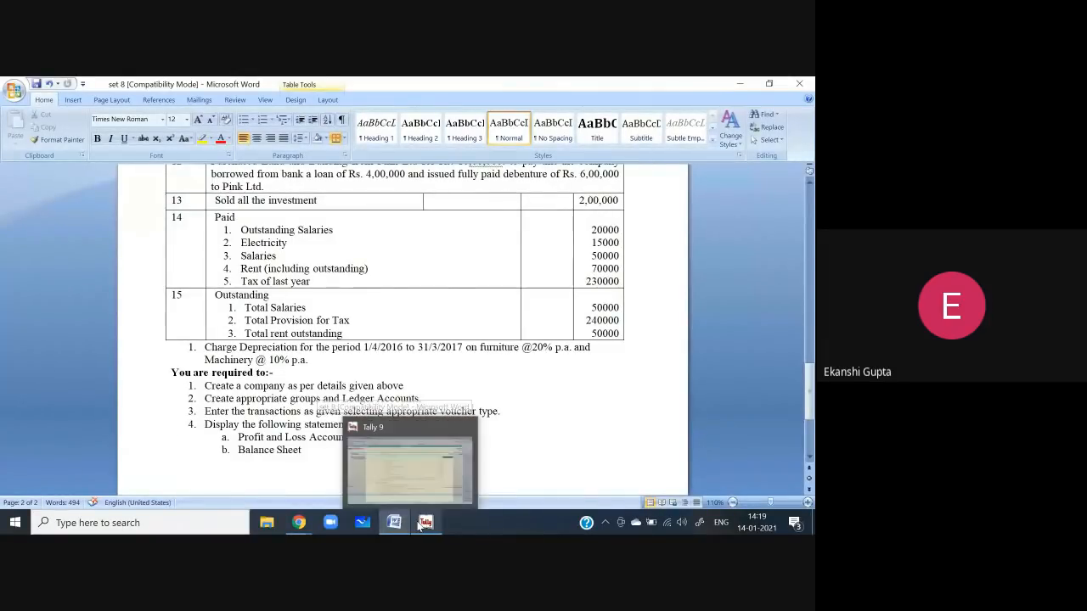
left_click(422, 525)
type("2")
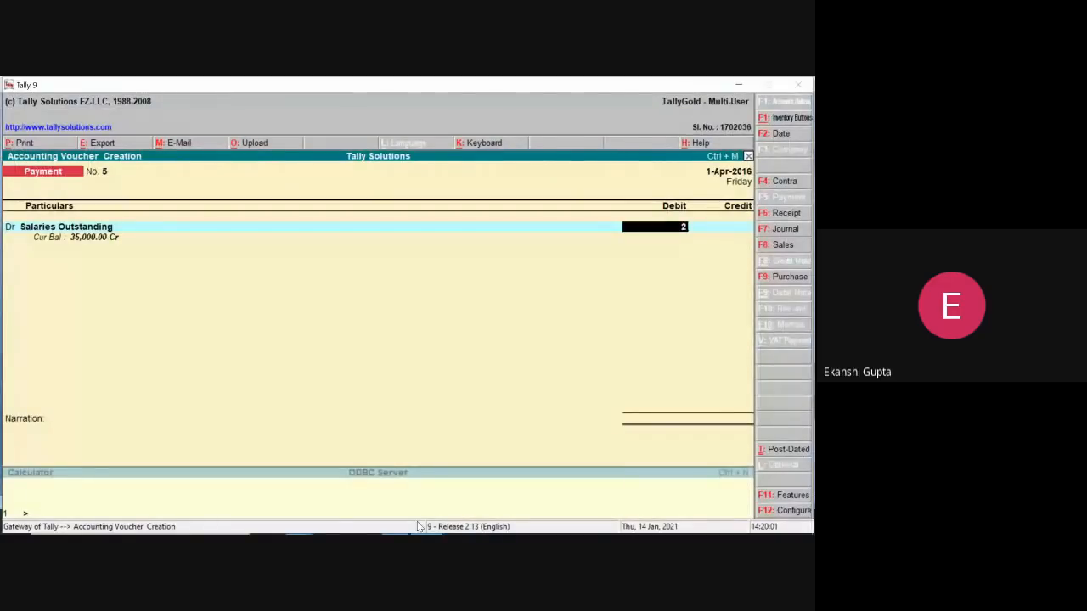
type("0,00000")
key("Return")
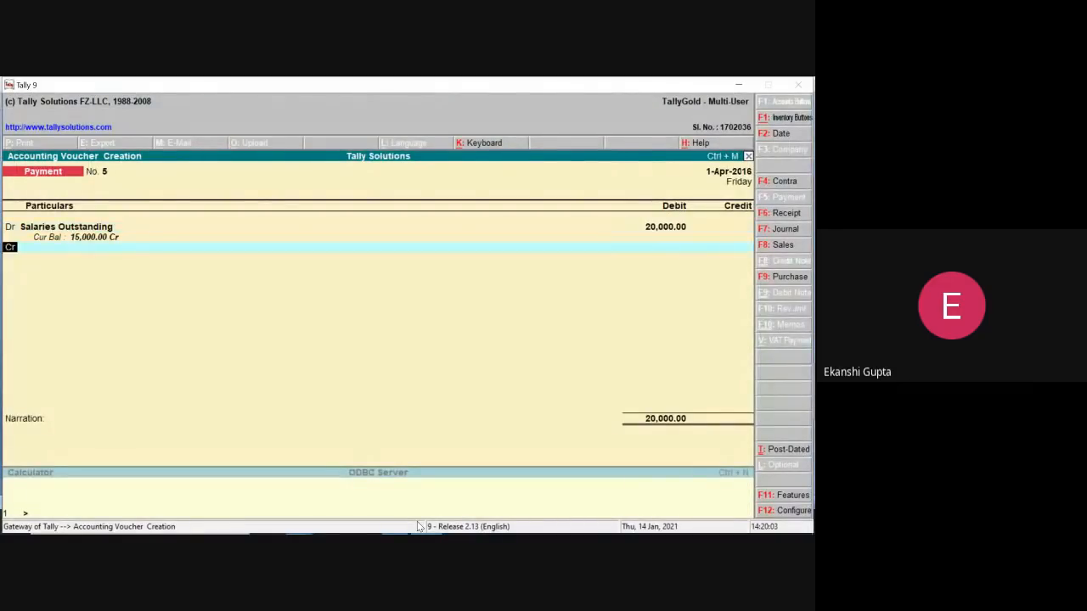
Make the second line of the payment voucher a debit entry
type("d")
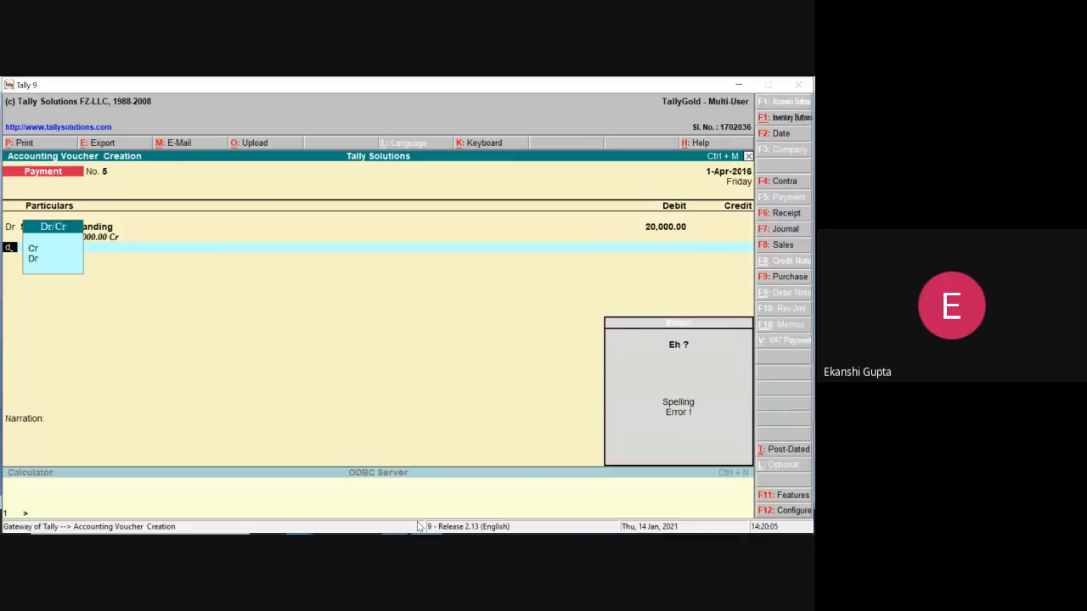
key("BackSpace")
key("BackSpace")
type("d")
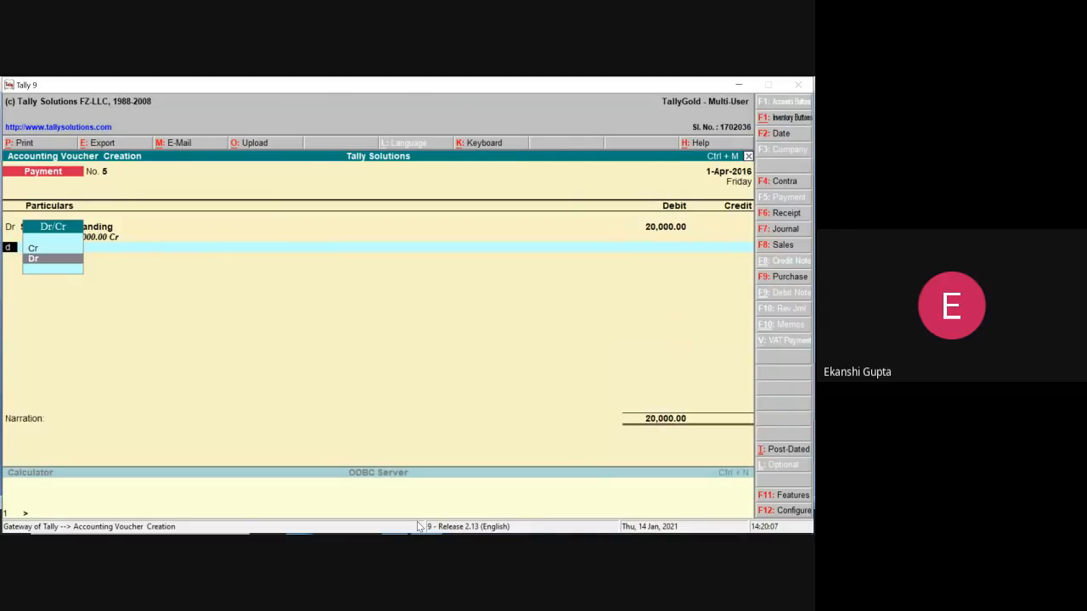
key("Return")
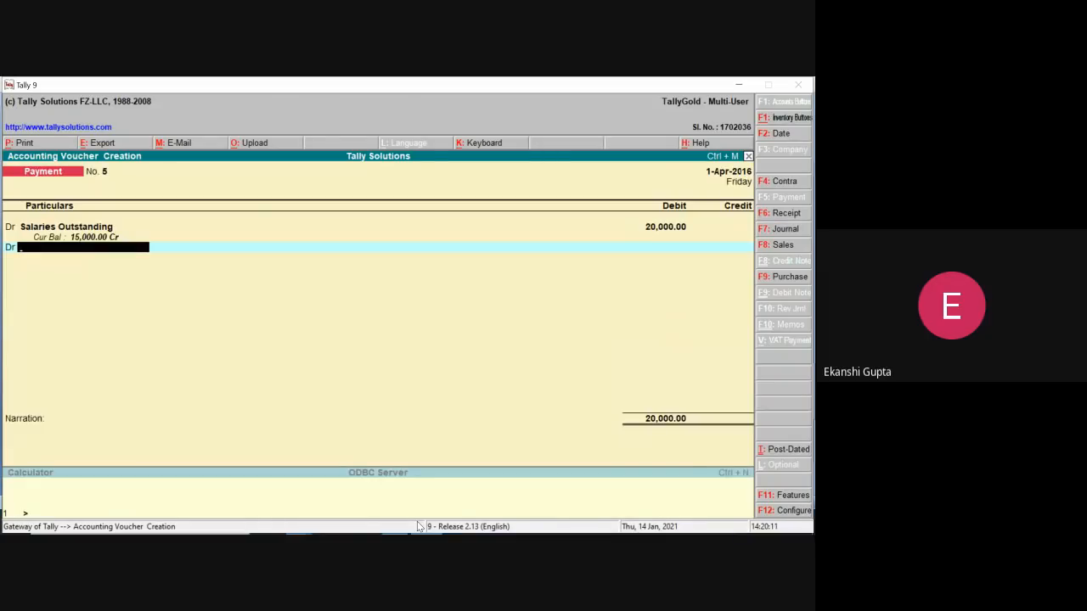
Create an Electricity ledger under Indirect Expenses for the second debit line and debit it with 15,000
key("alt+c")
type("L")
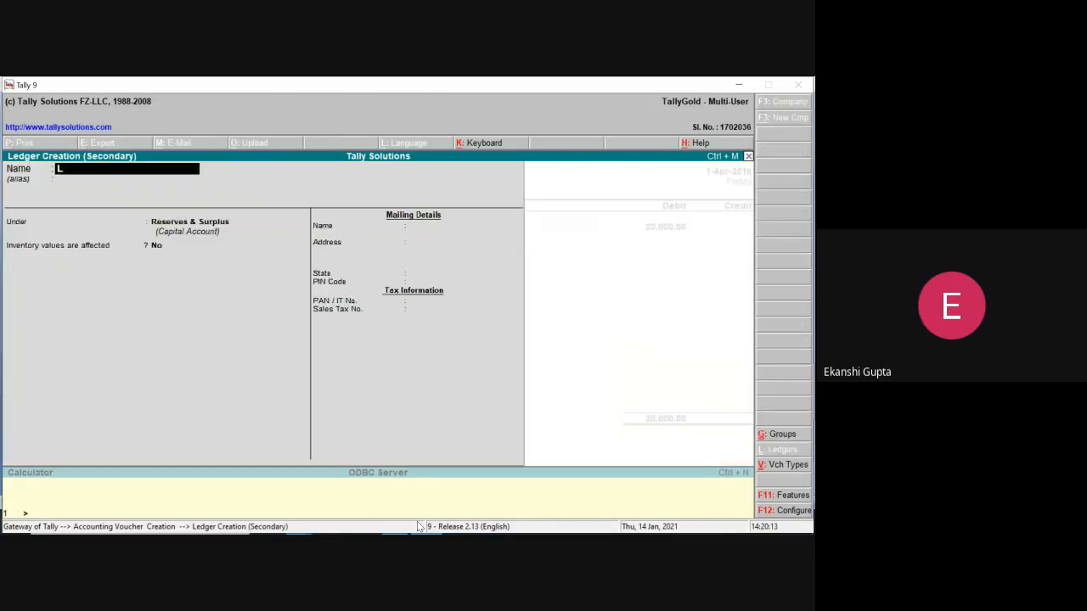
key("BackSpace")
type("Electricity")
key("Return")
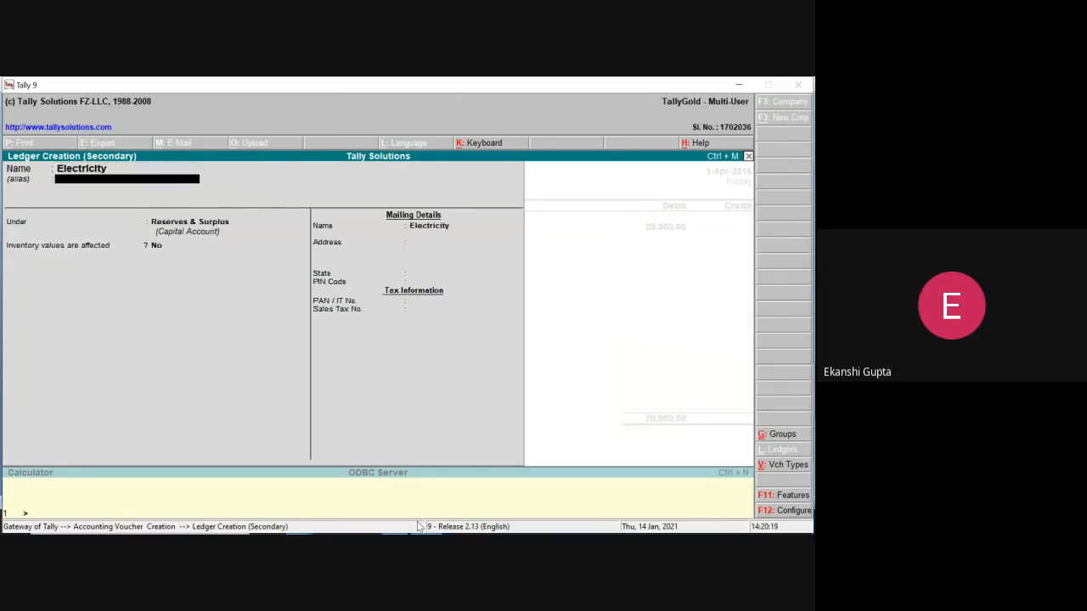
key("Return")
type("Indirect Expenses")
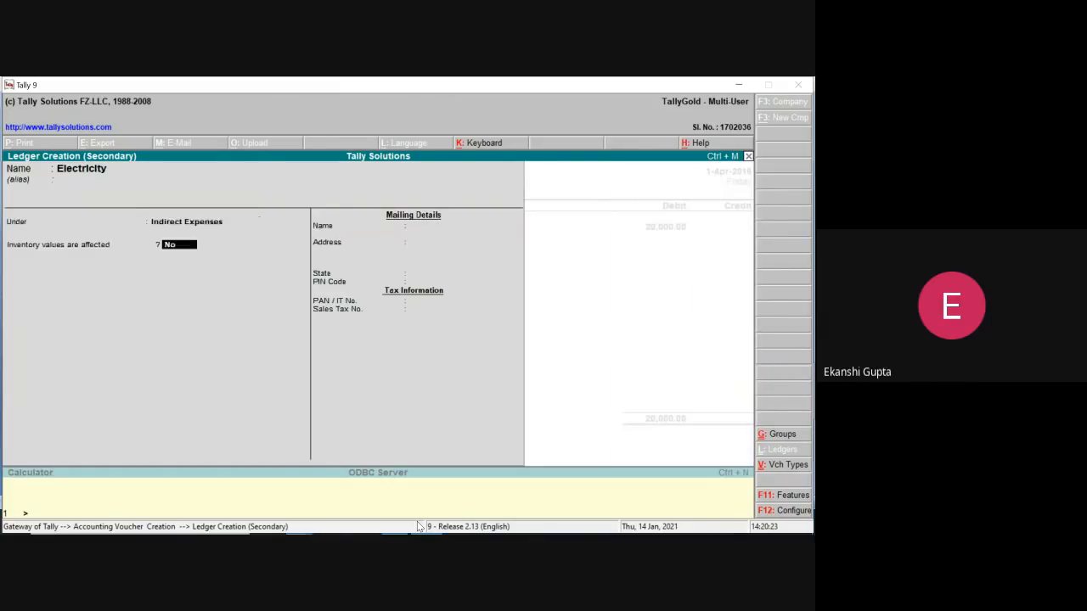
key("Return")
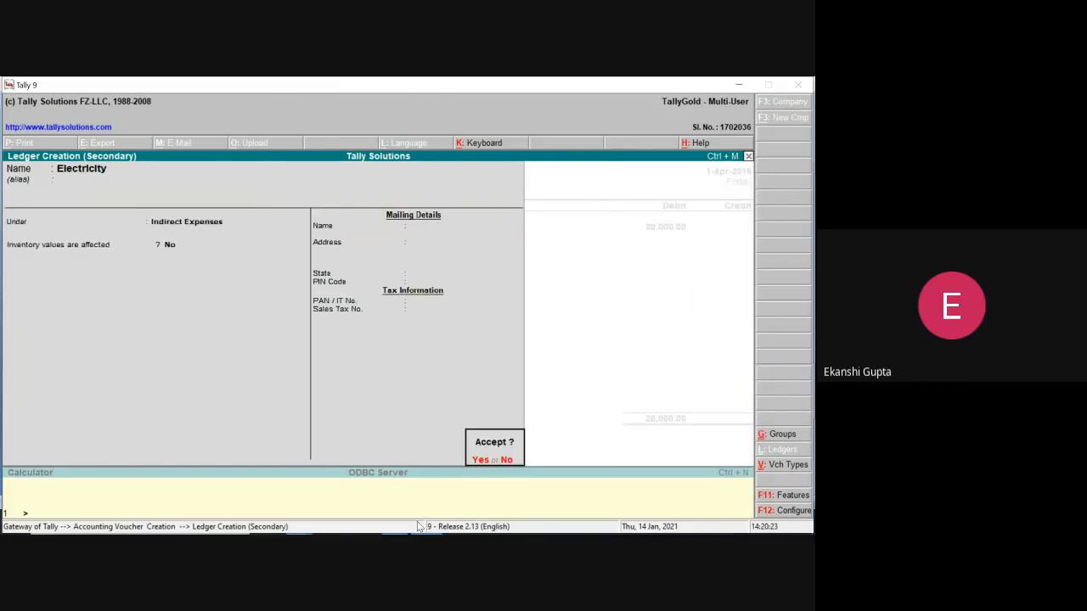
key("Return")
type("15000")
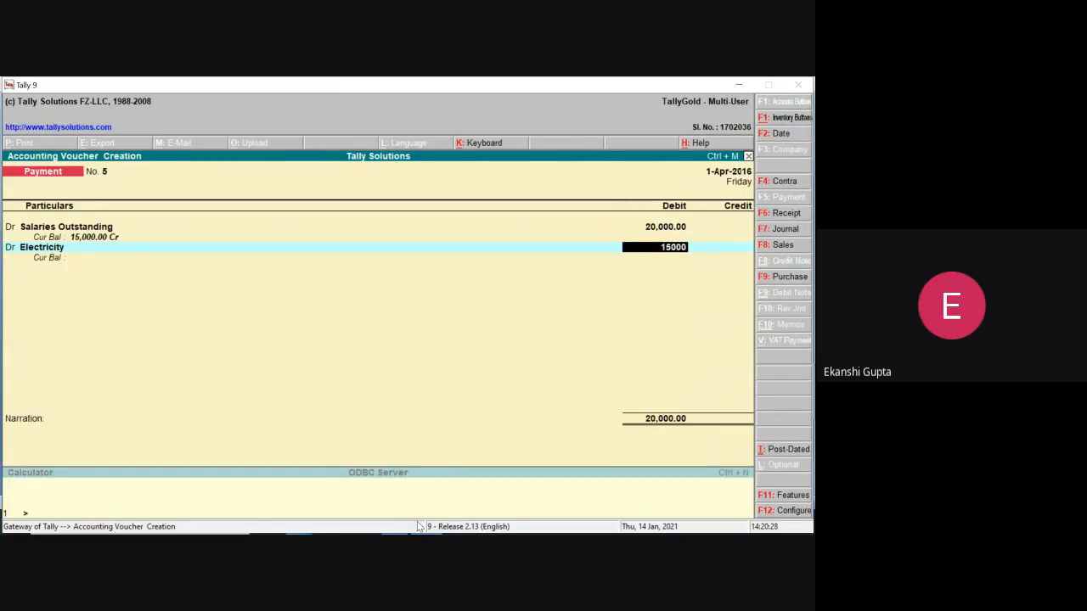
key("Return")
Check the next paid item in Word, then create a Salaries ledger under Indirect Expenses on a third debit line in Tally and debit 50,000
type("dr")
key("Return")
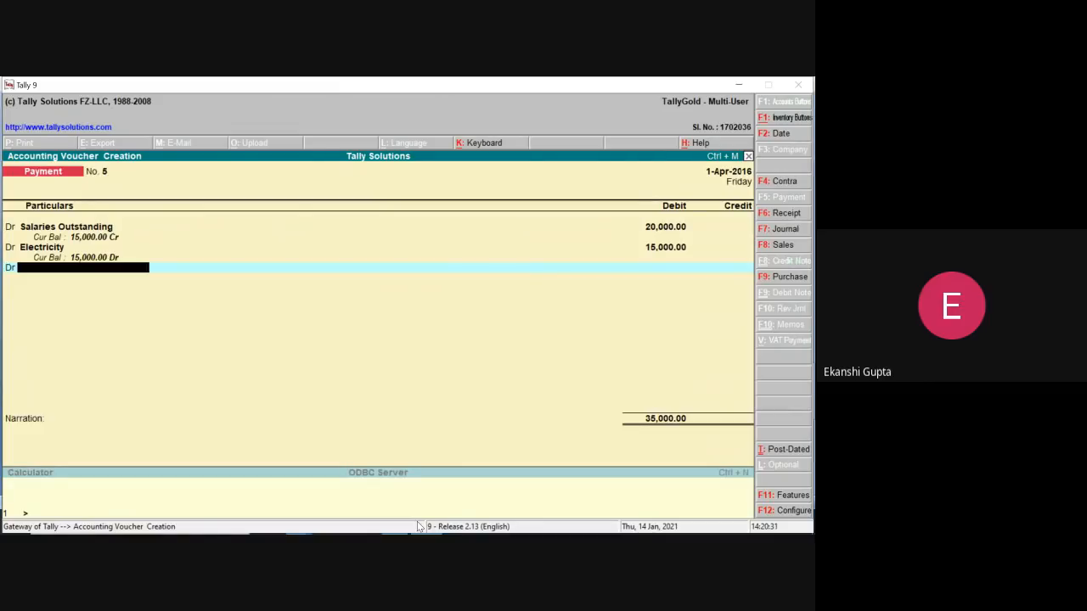
left_click(743, 83)
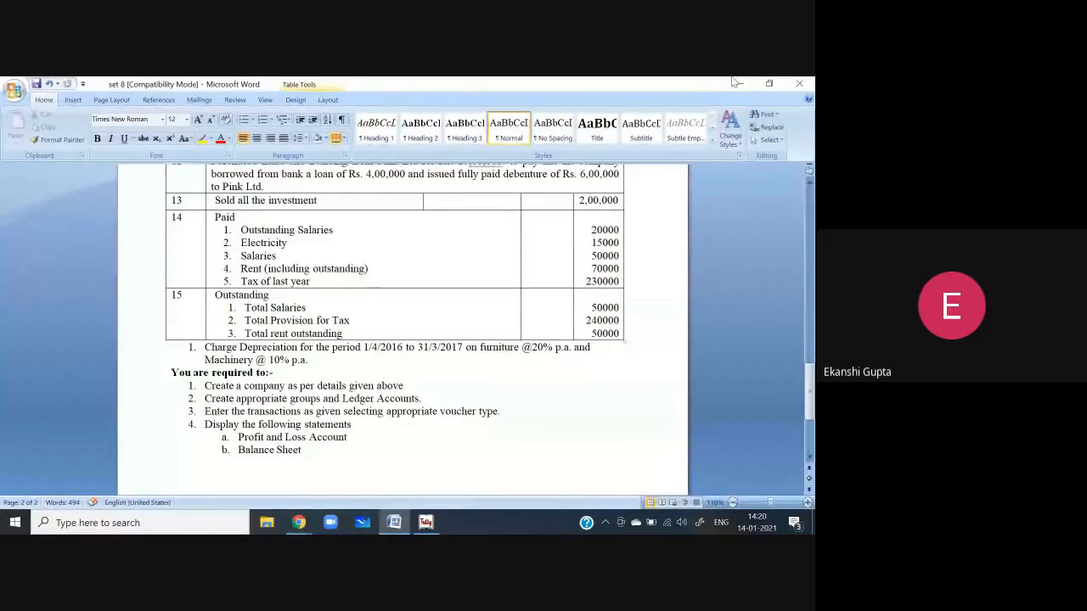
left_click(426, 523)
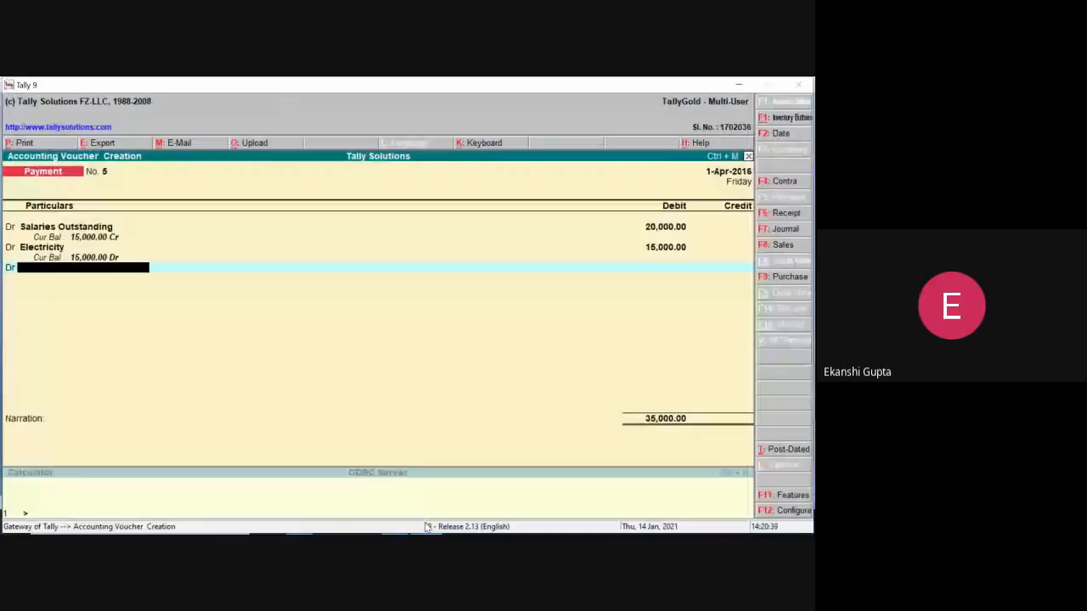
key("alt+c")
type("Salar")
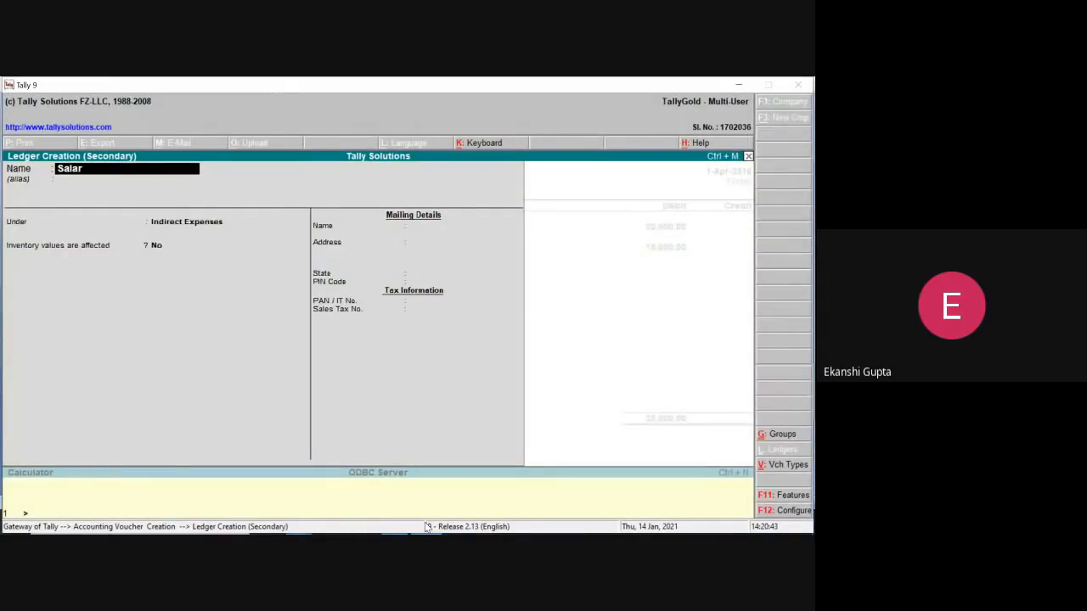
key("Return")
key("Return")
key("Return")
key("Return")
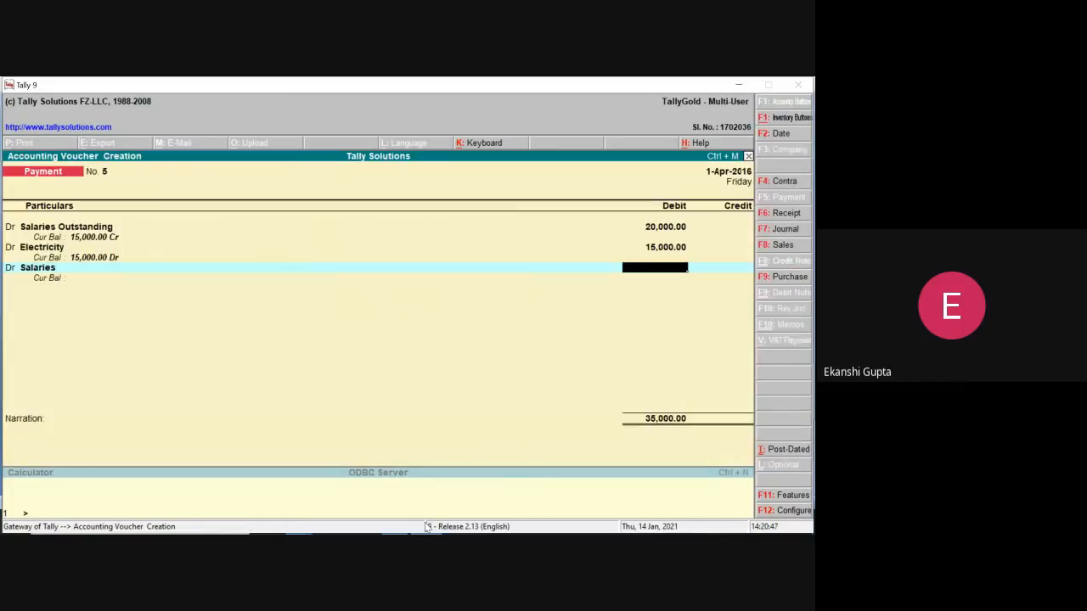
type("50,000")
key("Return")
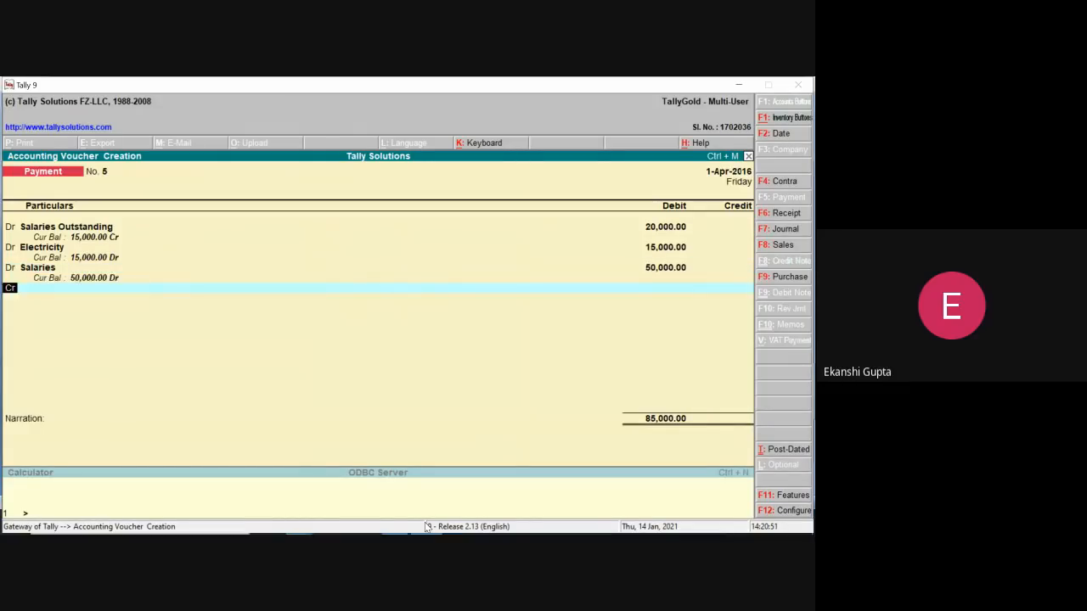
Add a fourth debit line, check the rent items and balance sheet in Word, and debit Rent Outstanding with 60,000 in Tally
type("d")
key("Return")
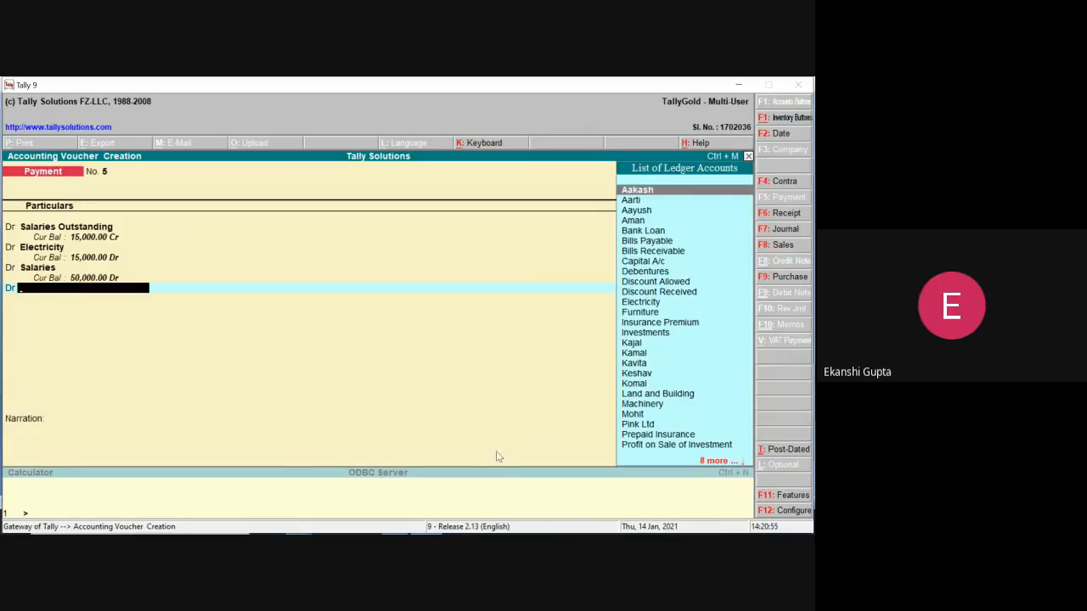
left_click(741, 86)
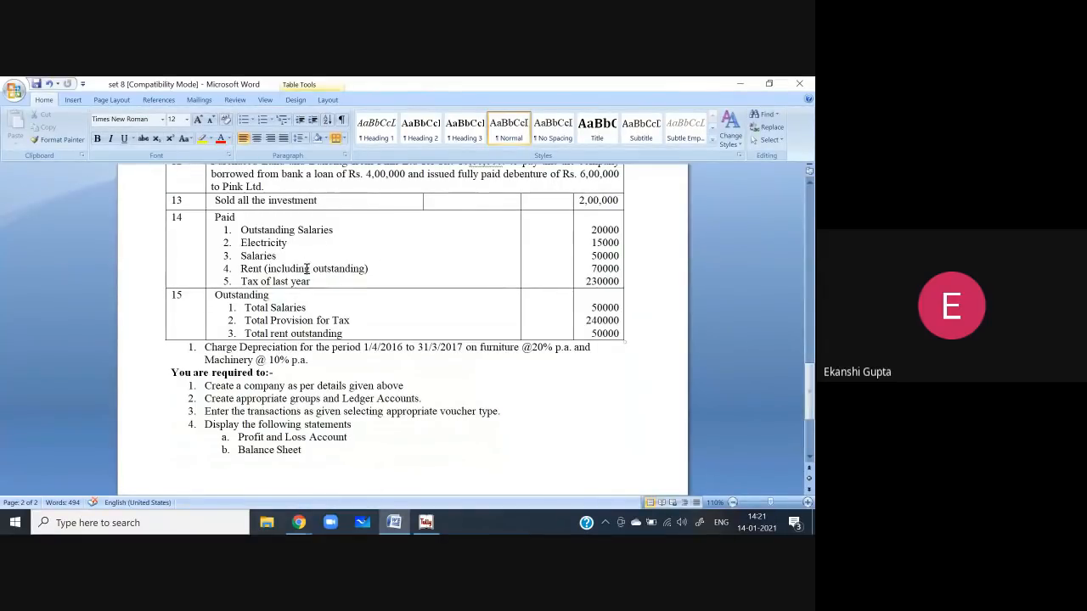
left_click_drag(808, 396, 809, 246)
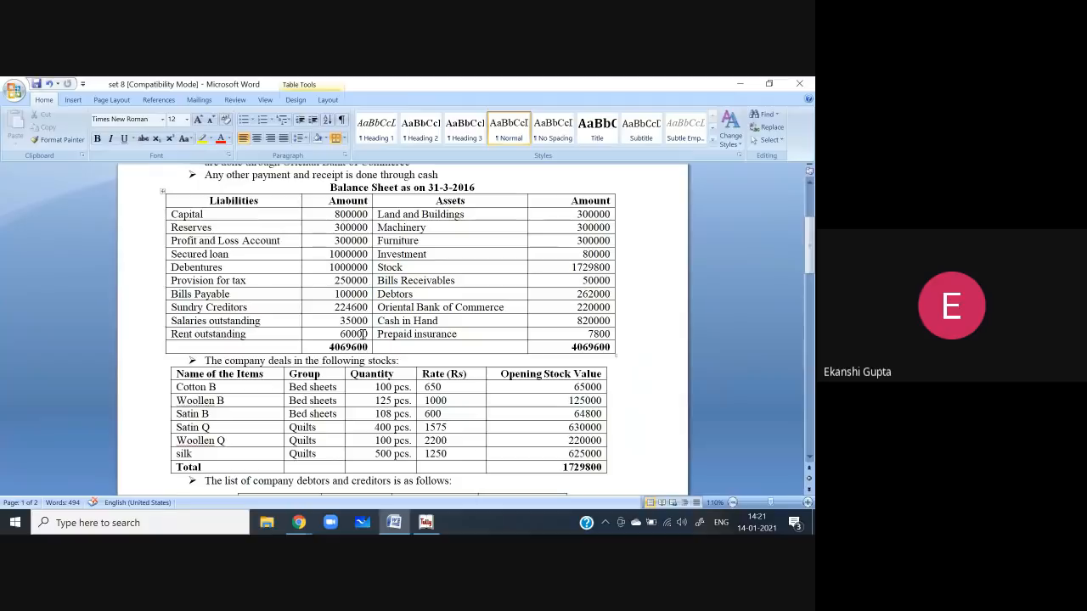
left_click_drag(811, 267, 811, 378)
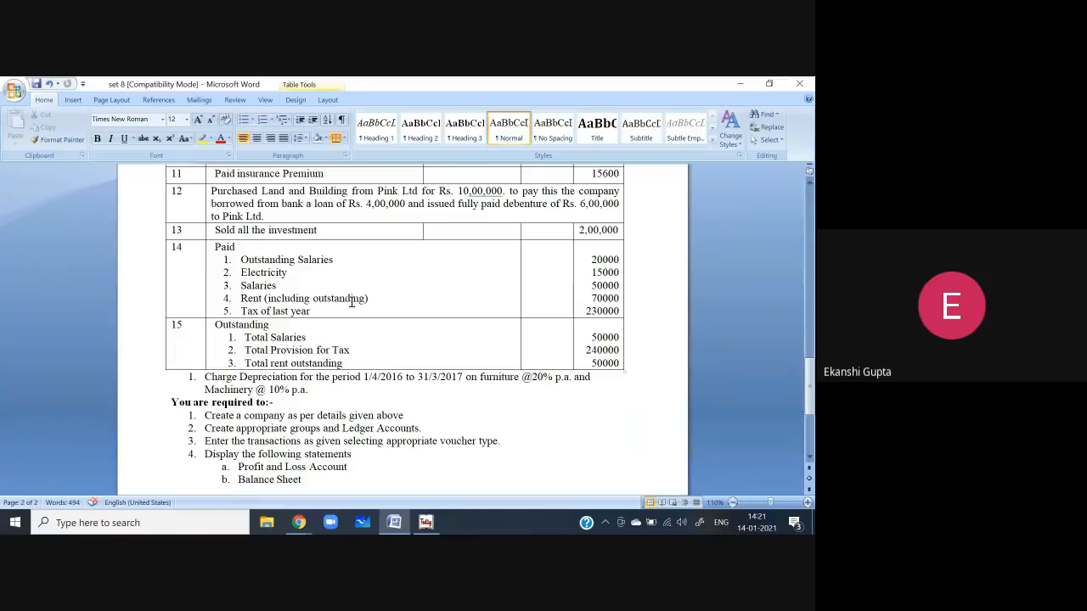
left_click(426, 522)
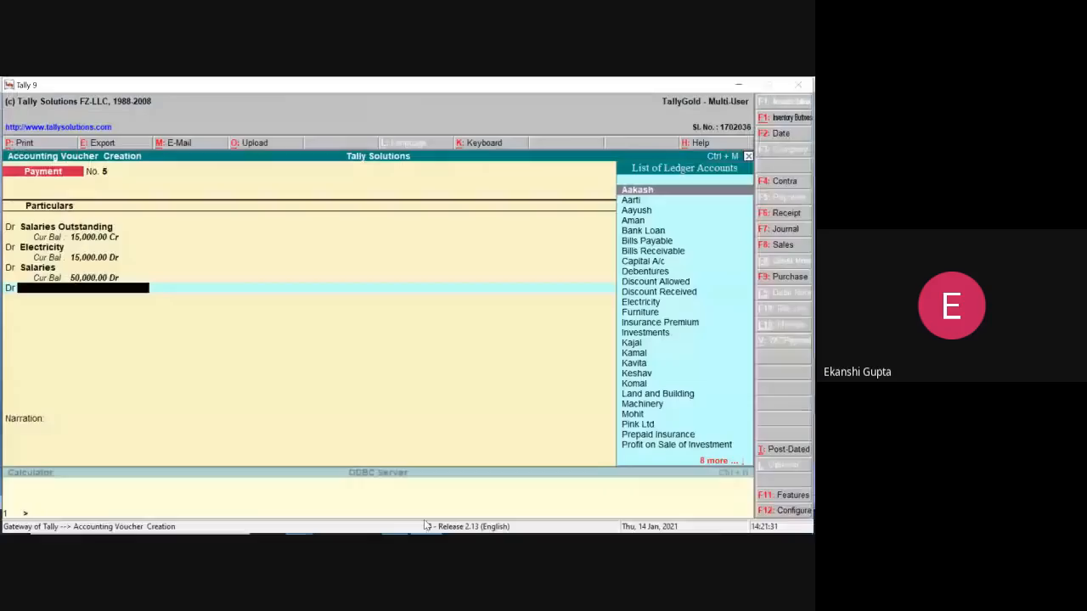
type("Re")
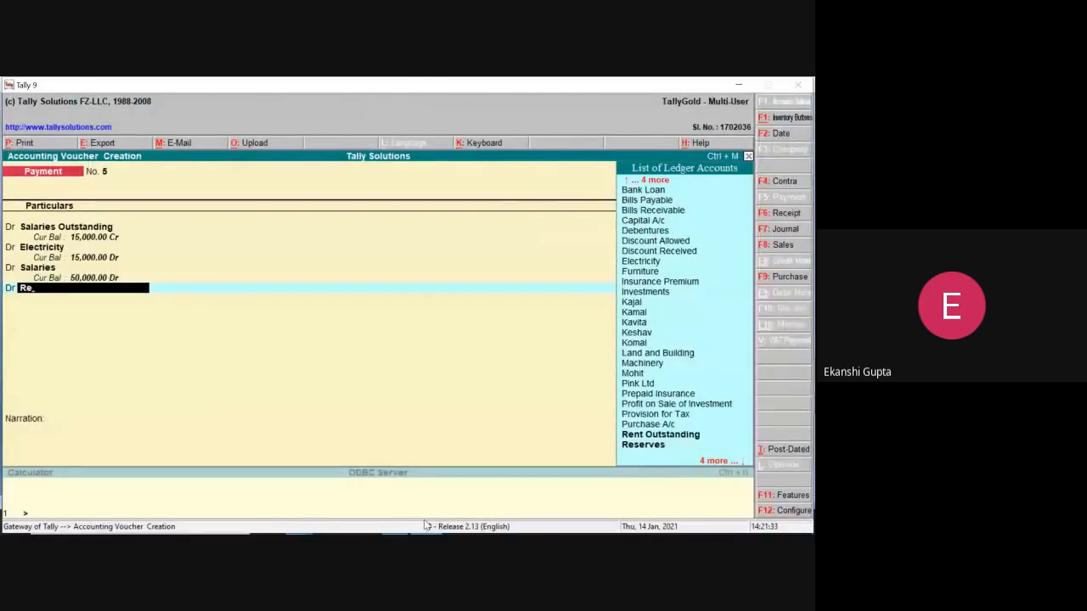
key("Return")
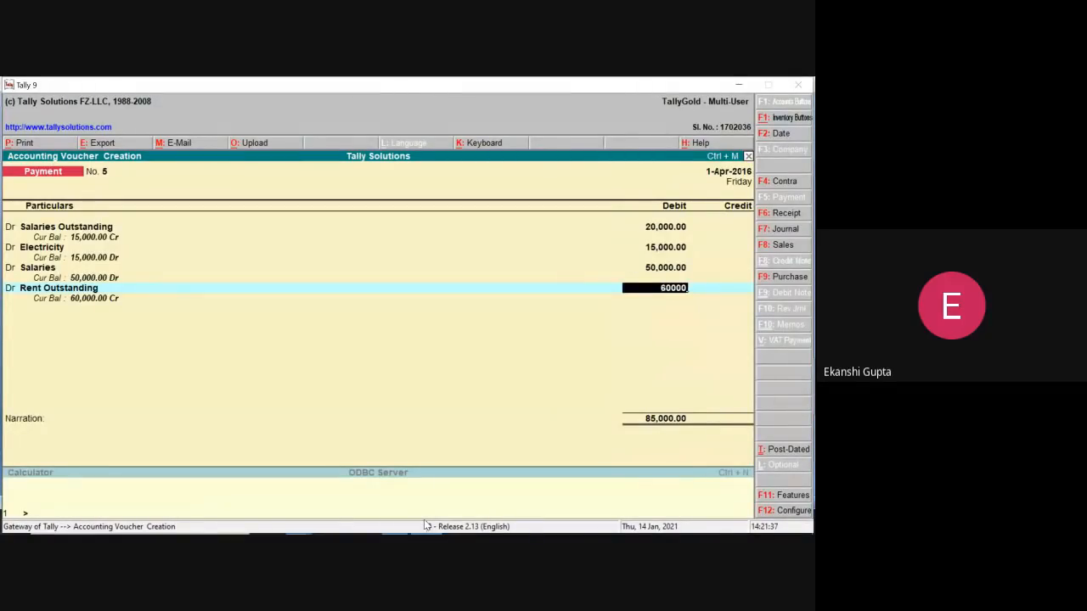
type("60000")
key("Return")
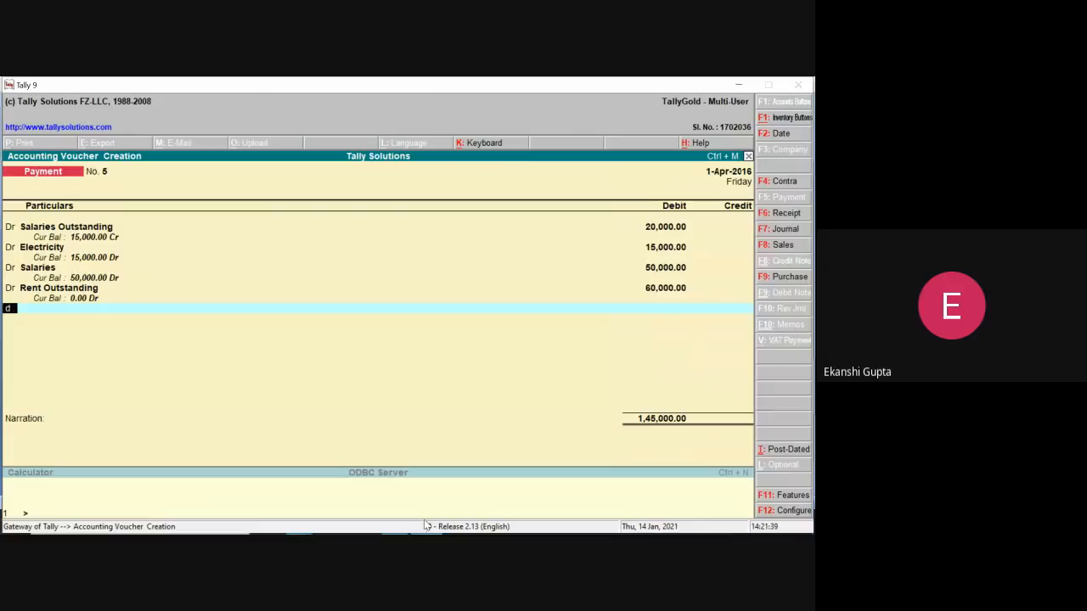
Create a Rent ledger under Indirect Expenses on a fifth debit line of the payment voucher and debit it with 10,000
type("d")
key("Return")
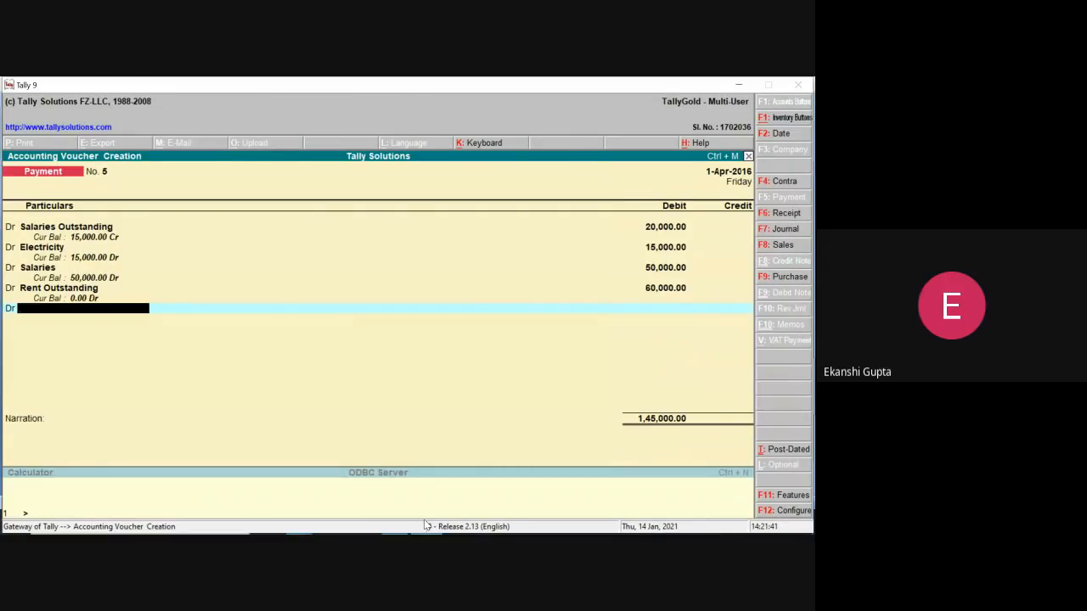
key("alt+c")
type("Ren")
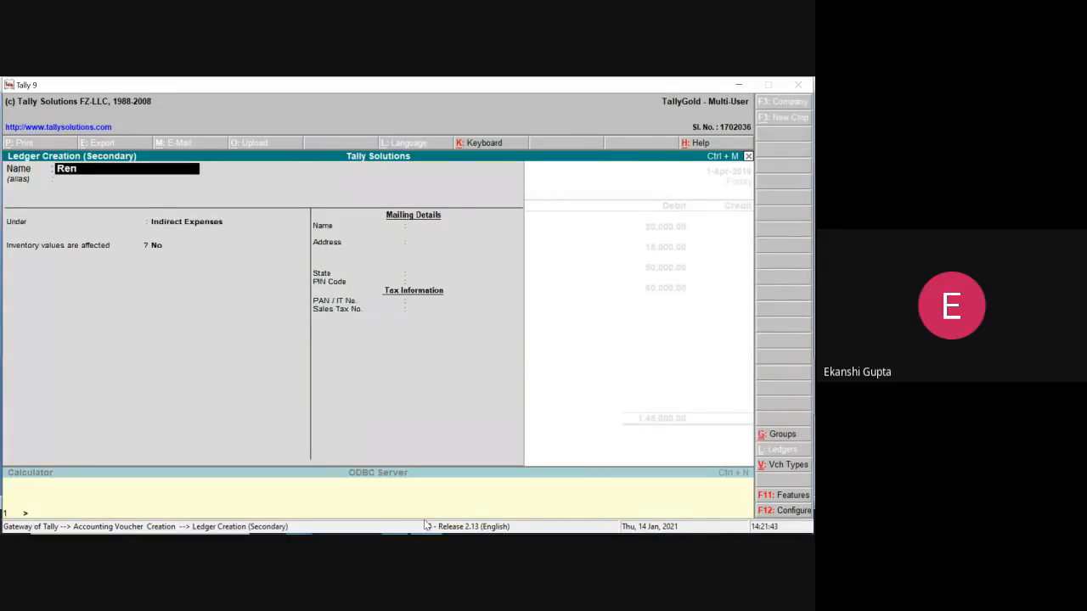
key("Return")
key("Return")
key("Return")
key("Return")
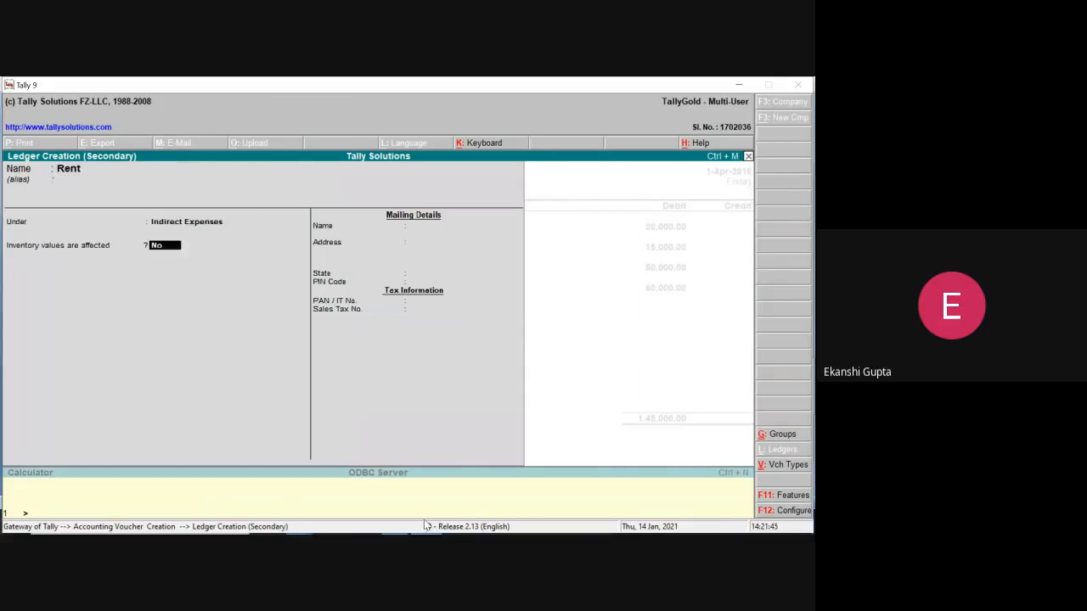
type("1")
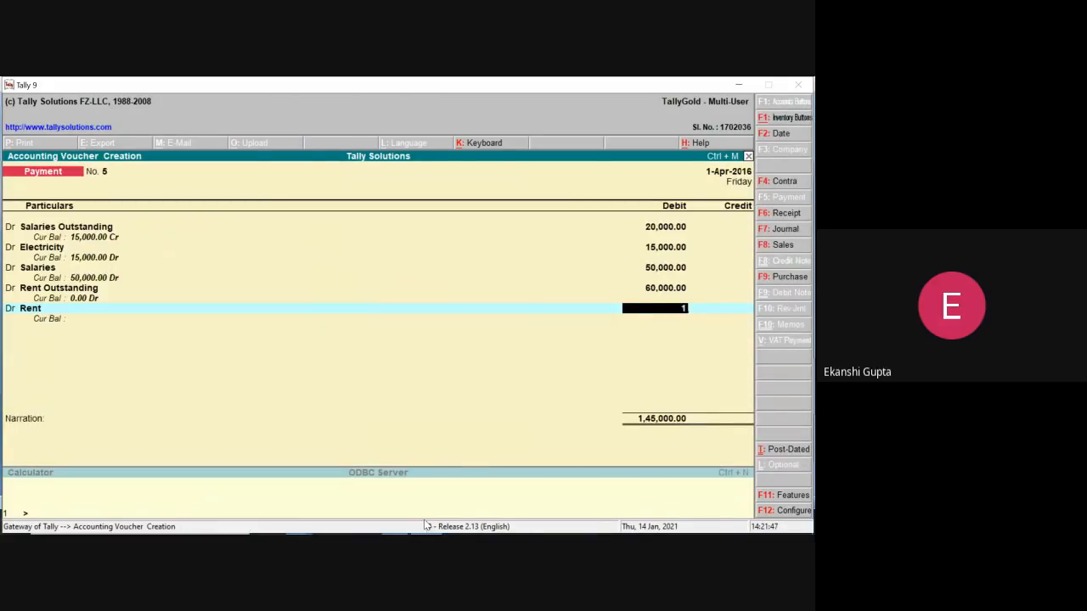
type("0,000")
key("Return")
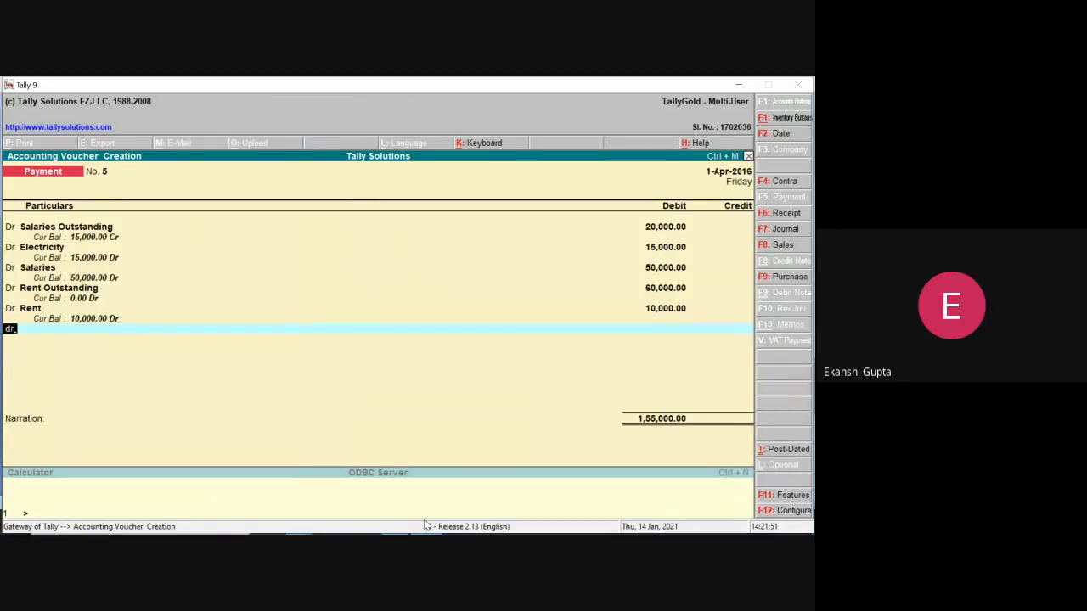
Add a sixth debit line, check the tax item in Word, and debit Provision for Tax with 2,30,000 in Tally
type("dr")
key("Return")
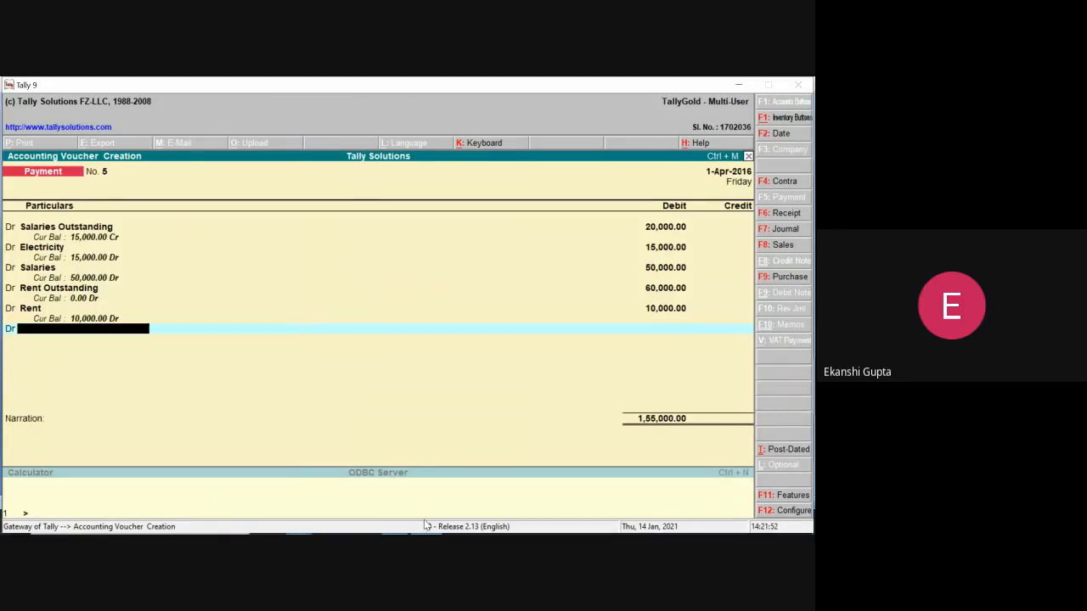
left_click(733, 85)
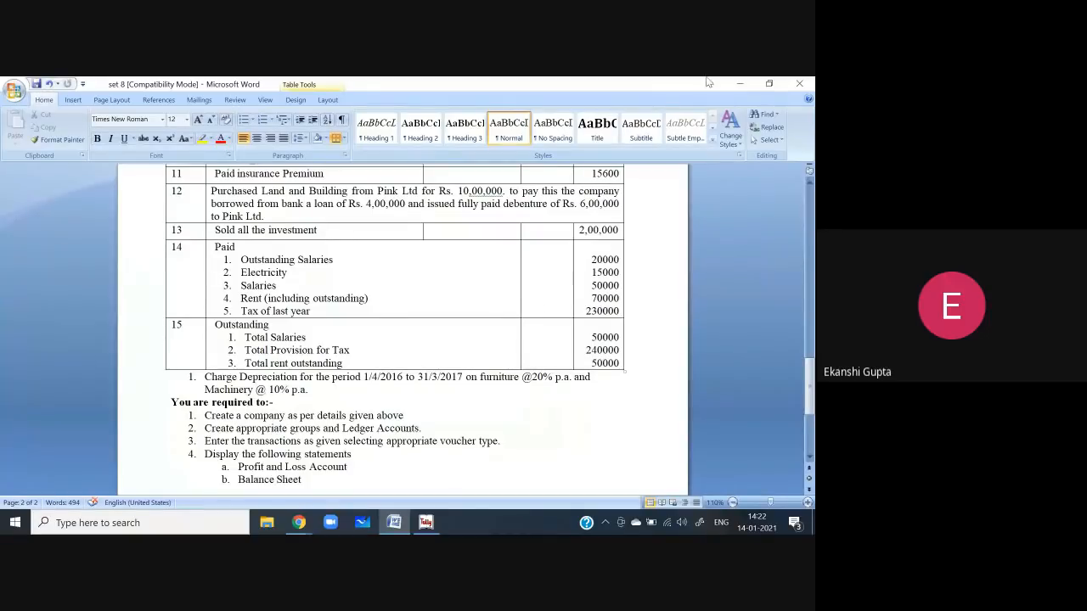
left_click(738, 82)
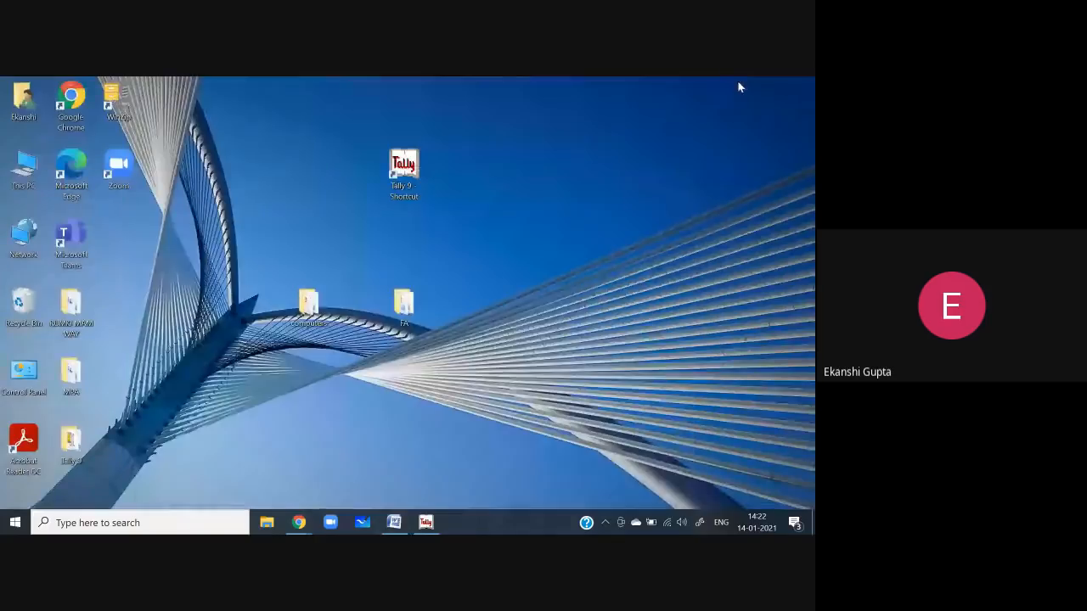
left_click(425, 523)
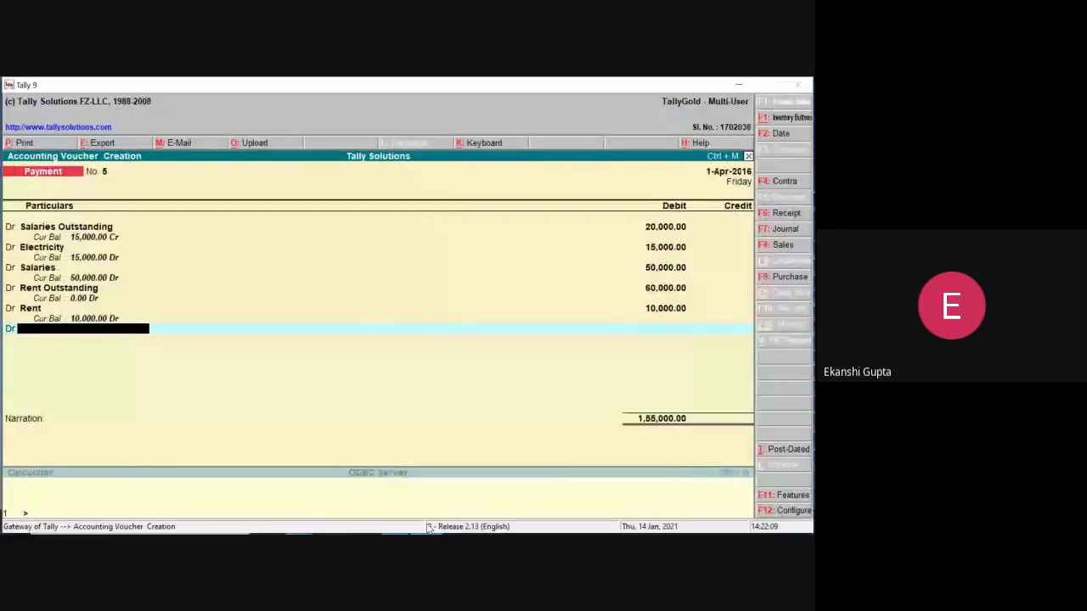
type("Pr")
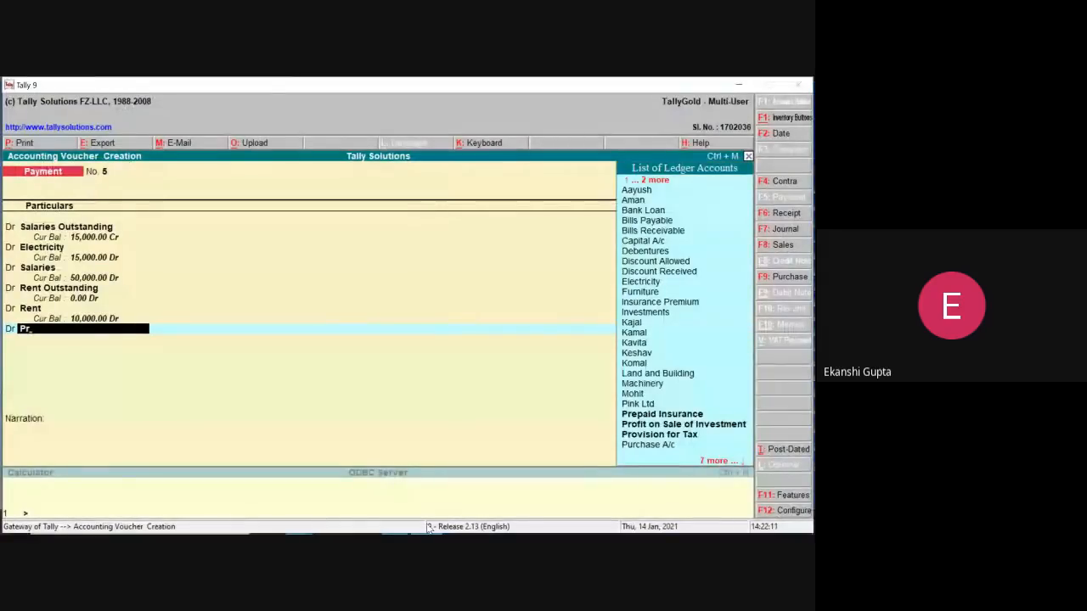
type("ov")
key("Return")
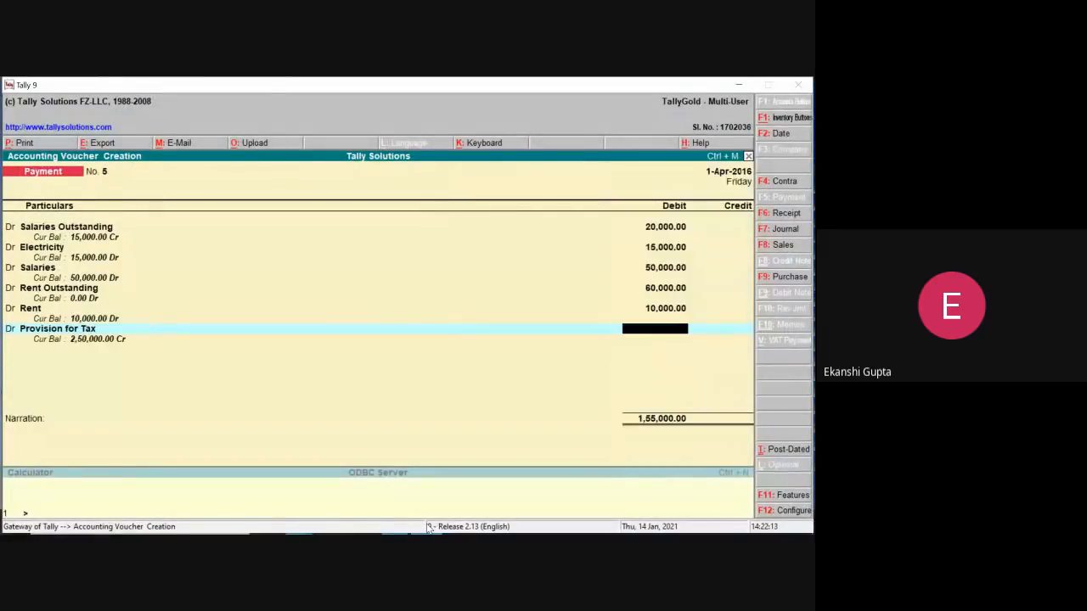
type("2,30,00")
type("0000")
key("Return")
Credit Oriental Bank of Commerce with 3,85,000, leave the cheque number blank and save the payment voucher
key("Return")
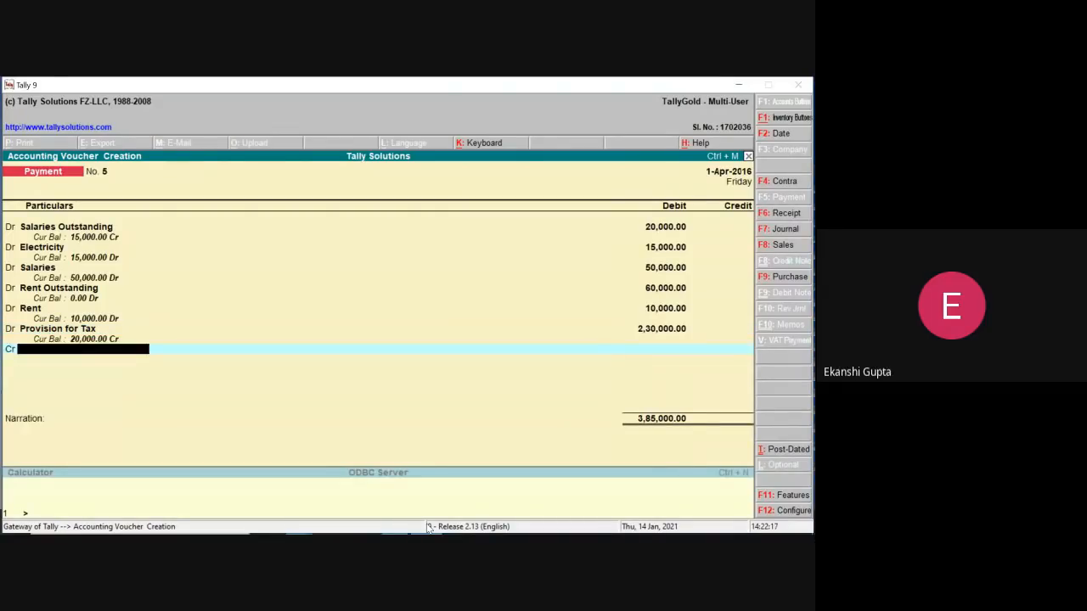
type("Or")
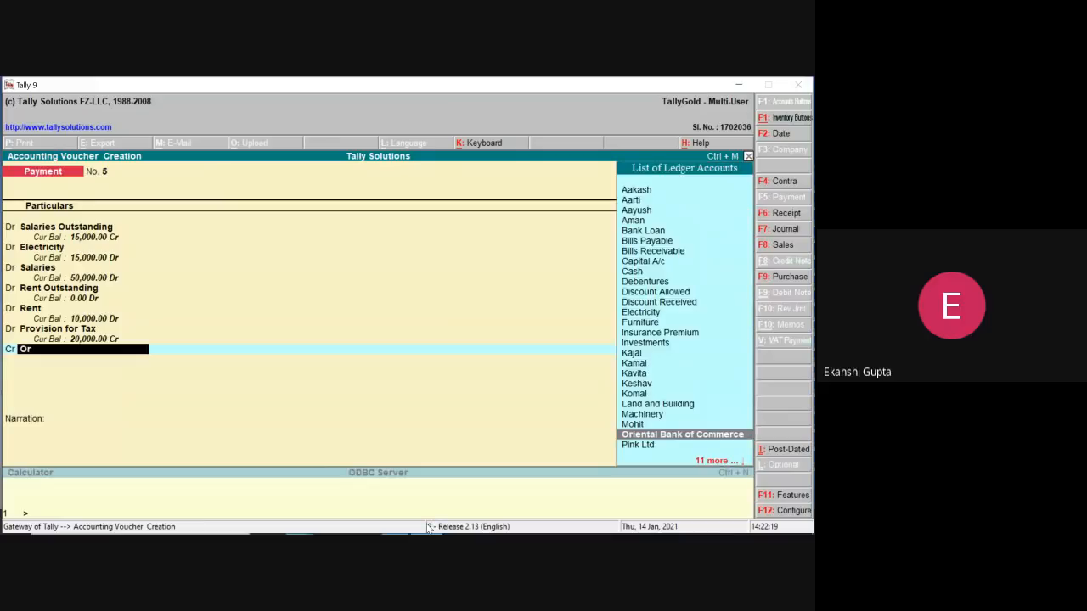
type("i")
key("Return")
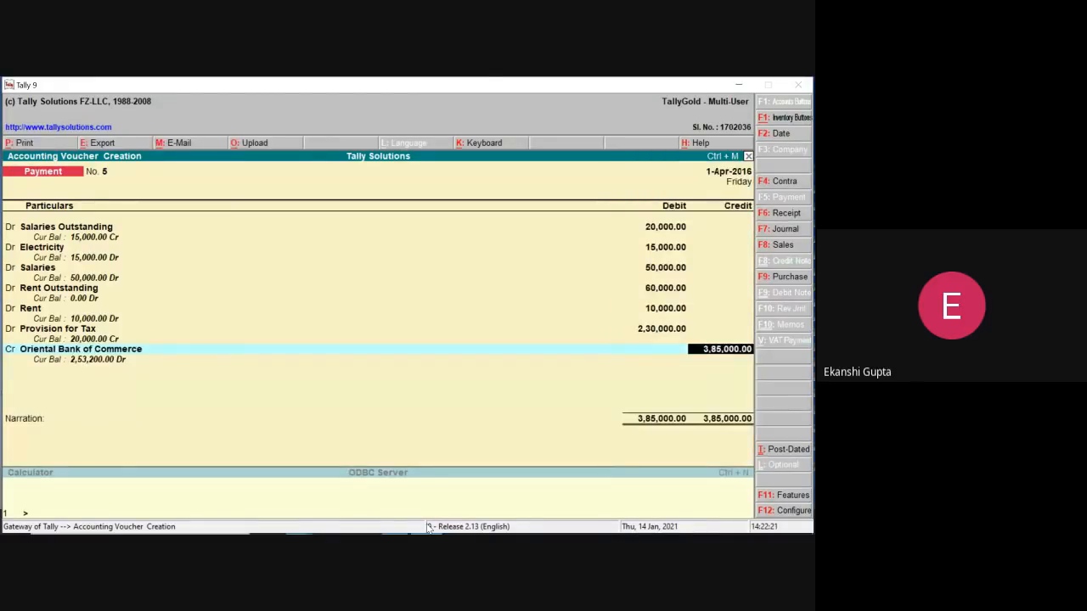
key("Return")
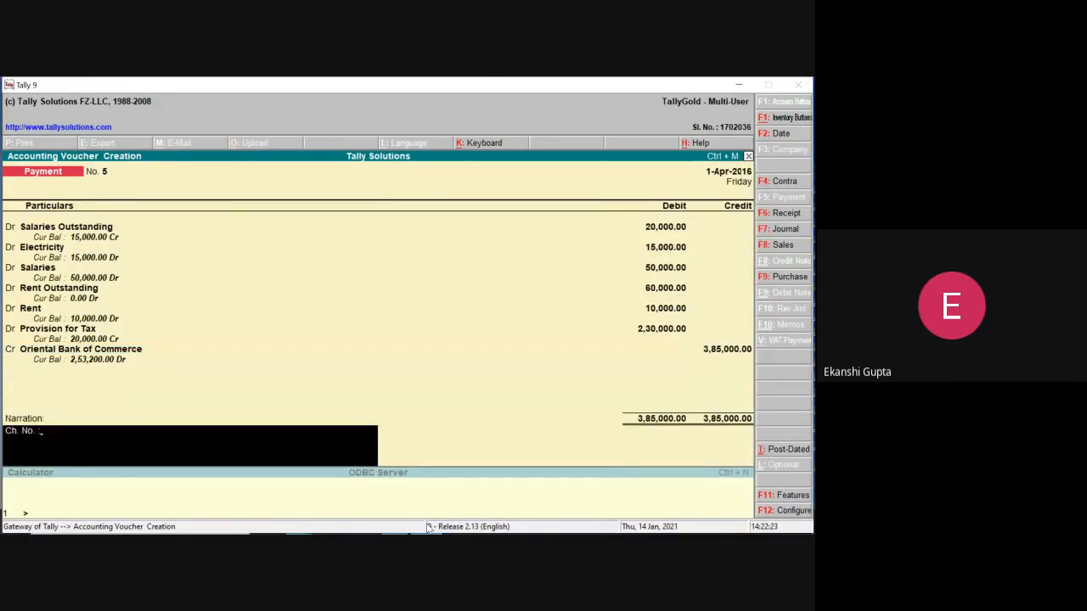
key("Return")
key("Return")
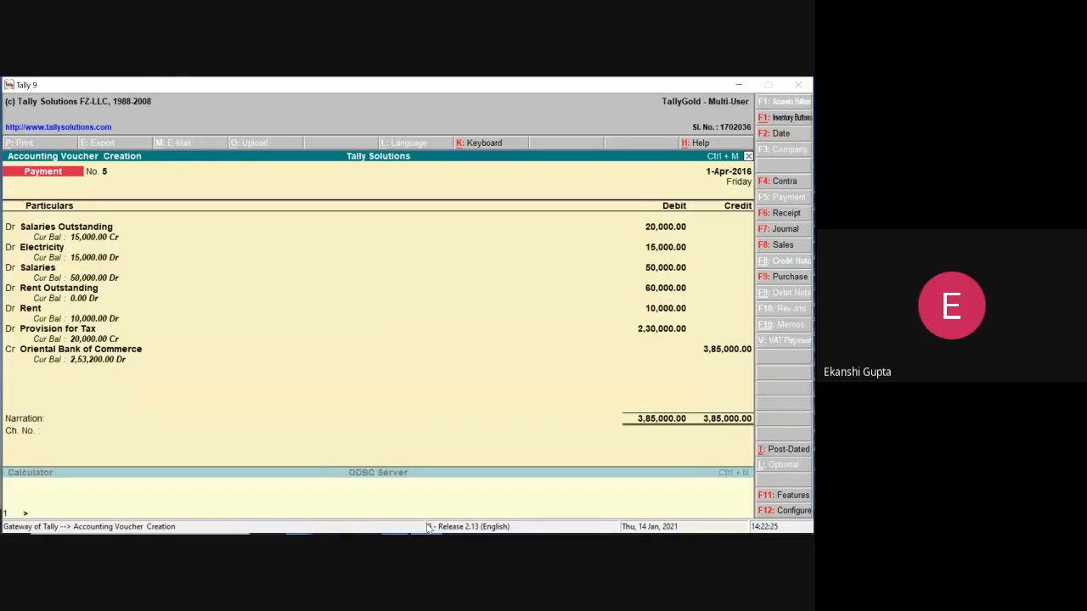
key("Return")
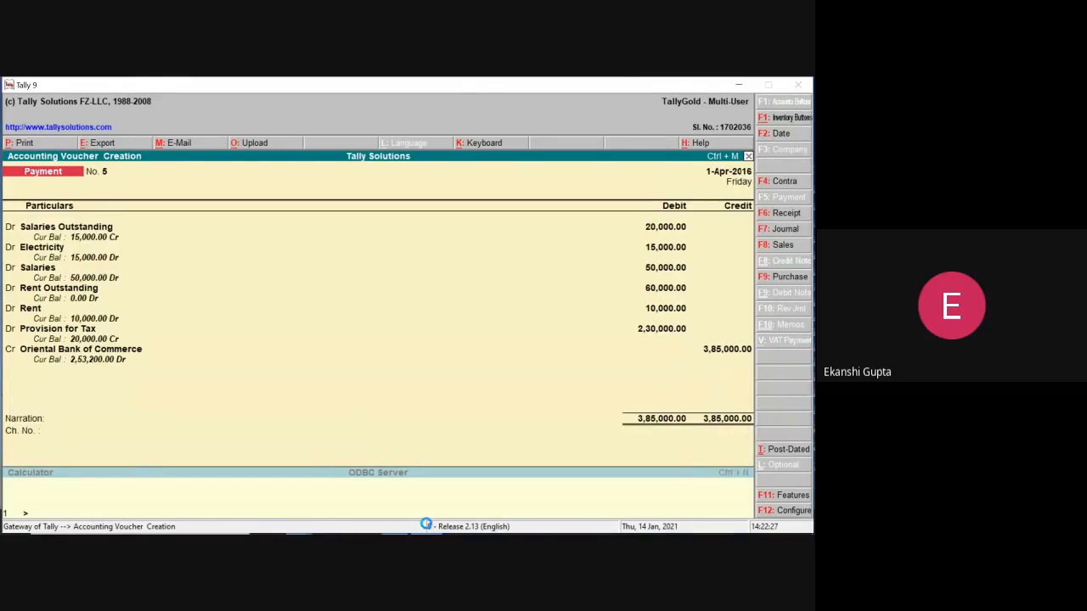
Compare the outstanding items with the opening balance sheet in Word, then start a journal voucher in Tally
left_click(738, 84)
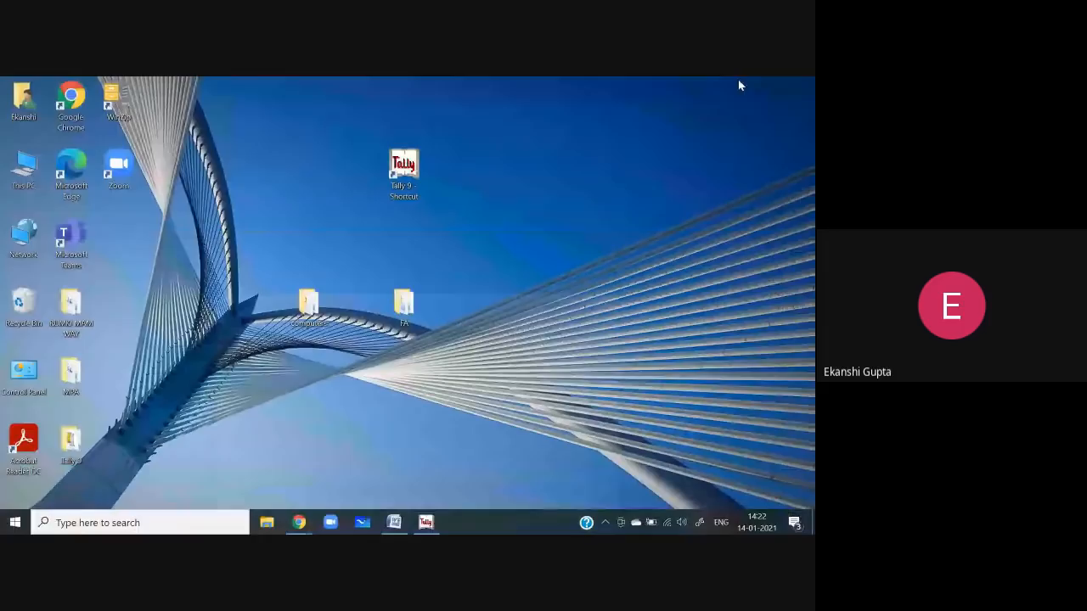
left_click(395, 523)
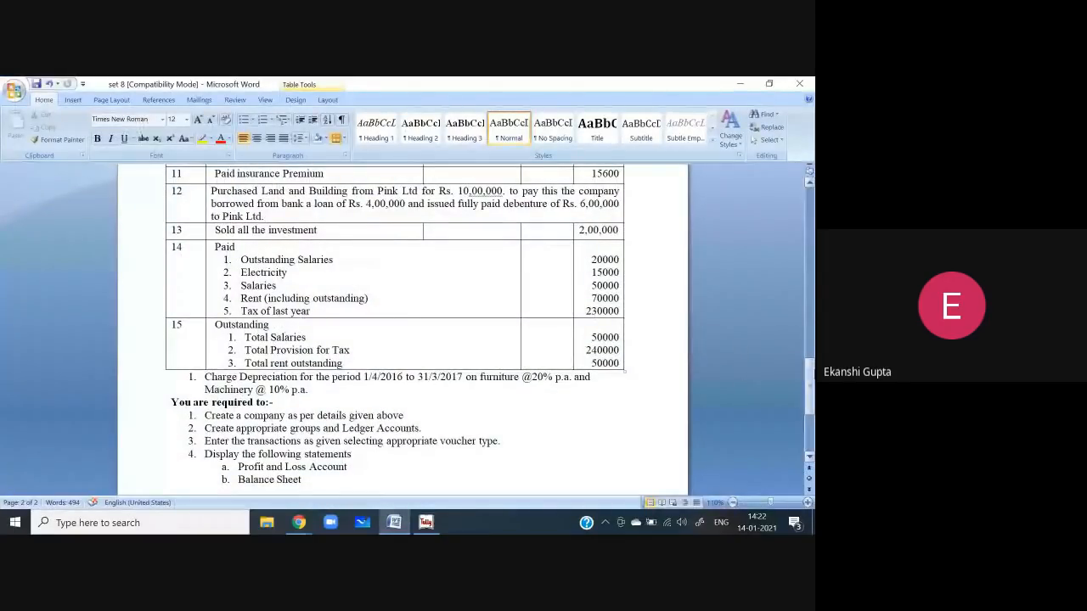
left_click_drag(810, 378, 812, 396)
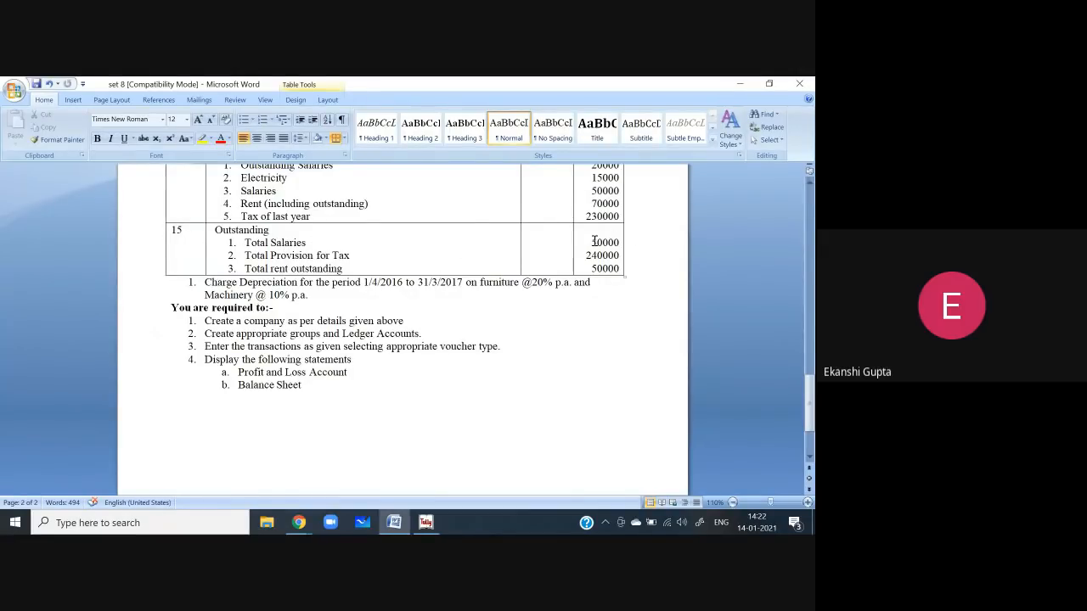
left_click_drag(811, 422, 810, 254)
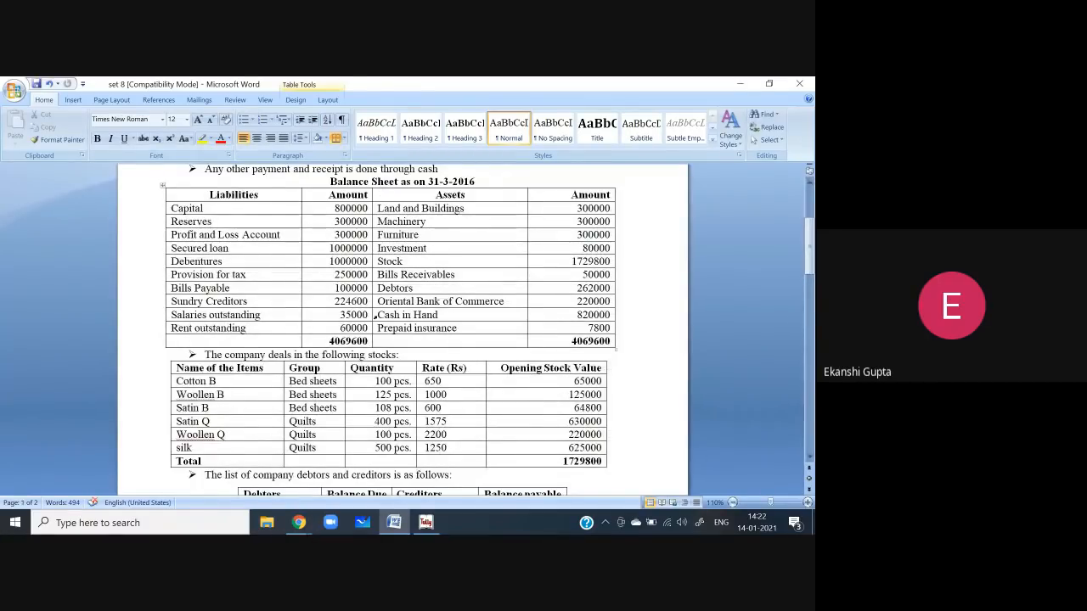
left_click_drag(811, 253, 811, 350)
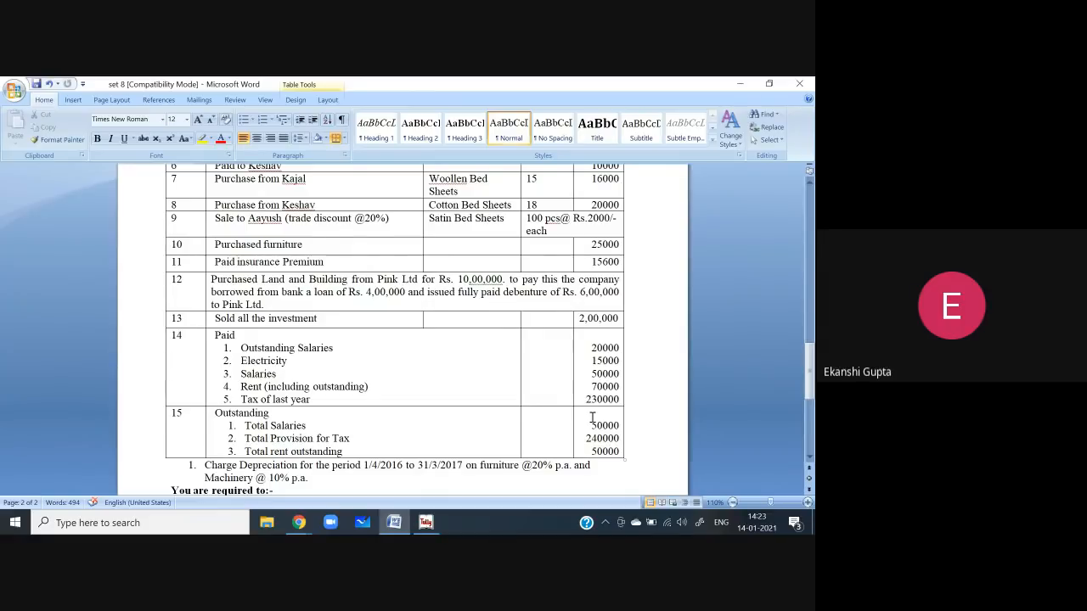
left_click(425, 522)
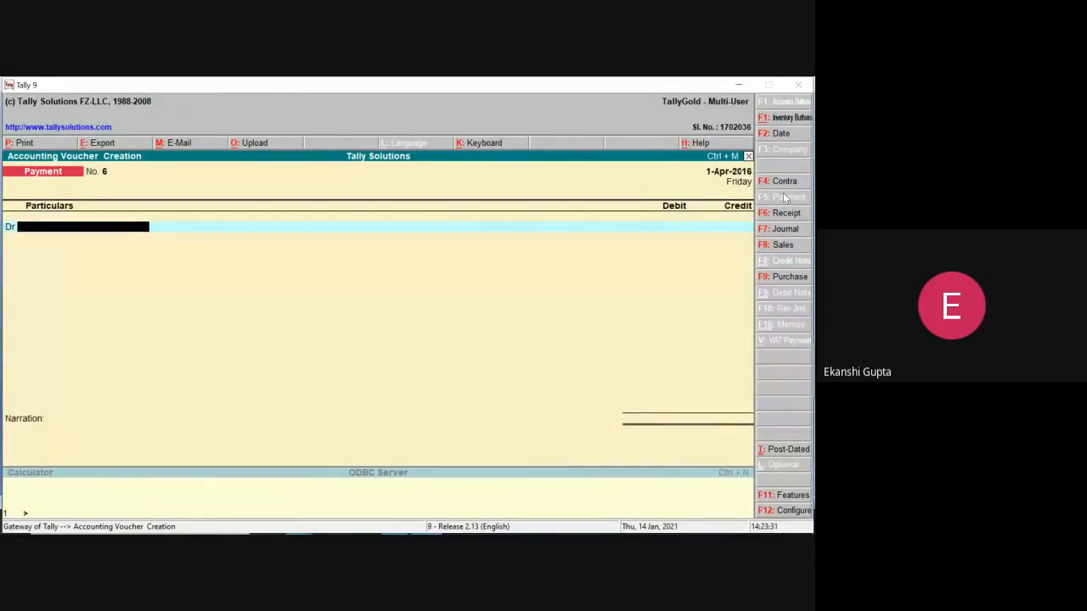
left_click(782, 229)
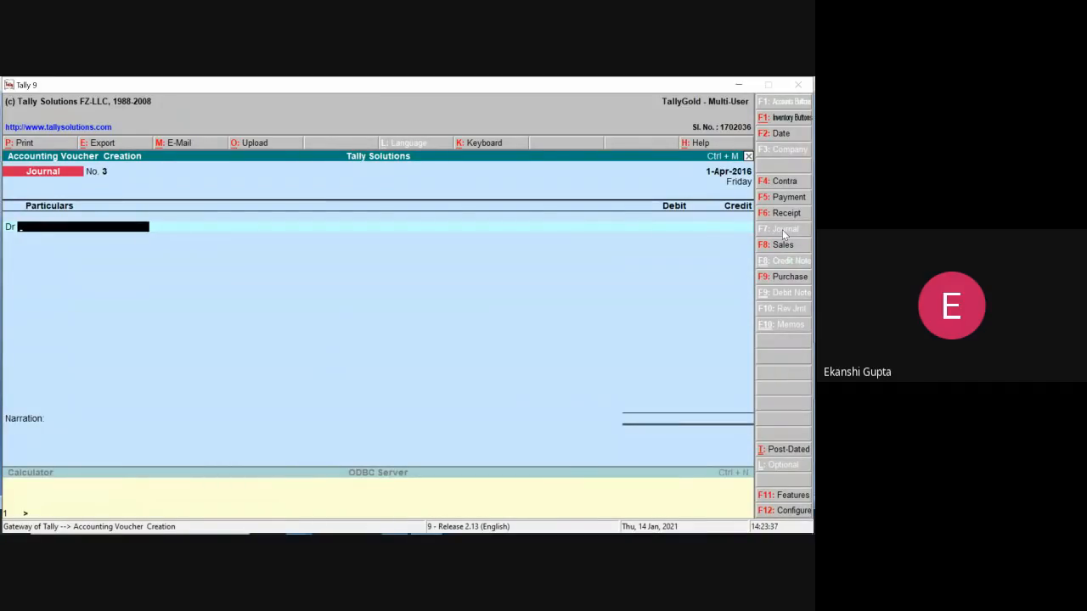
Debit Salaries and credit Salaries Outstanding with 35,000, then save the journal voucher
type("Sal")
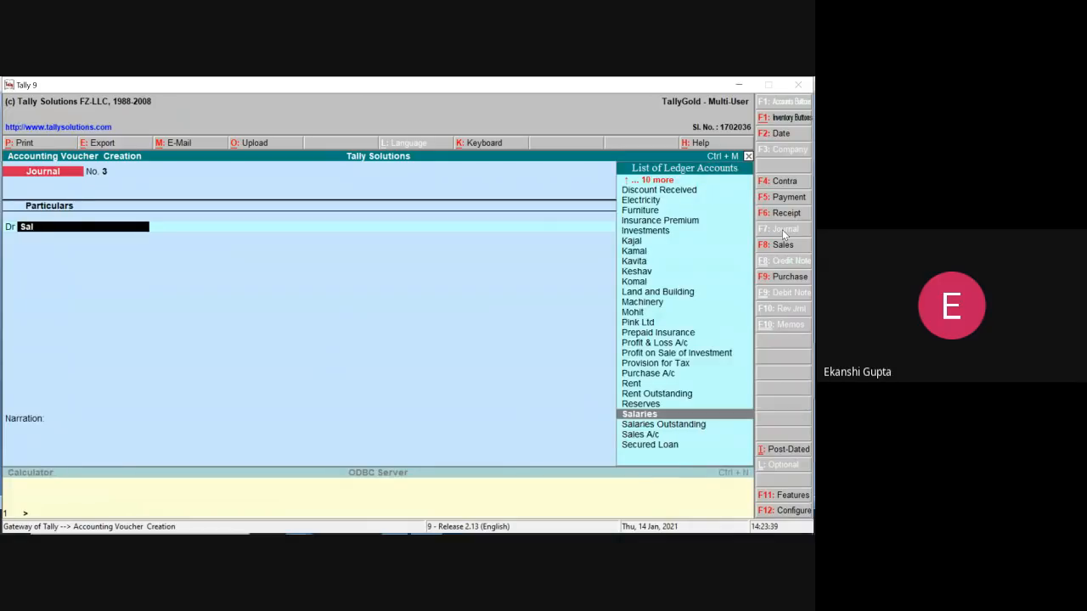
key("Return")
type("35")
type("000")
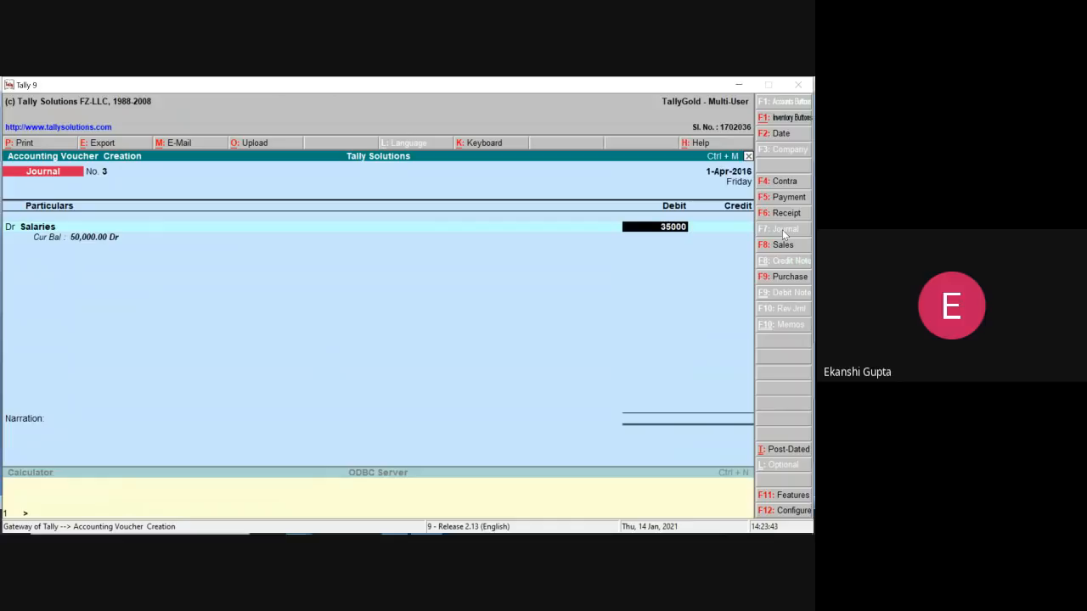
key("Return")
key("Return")
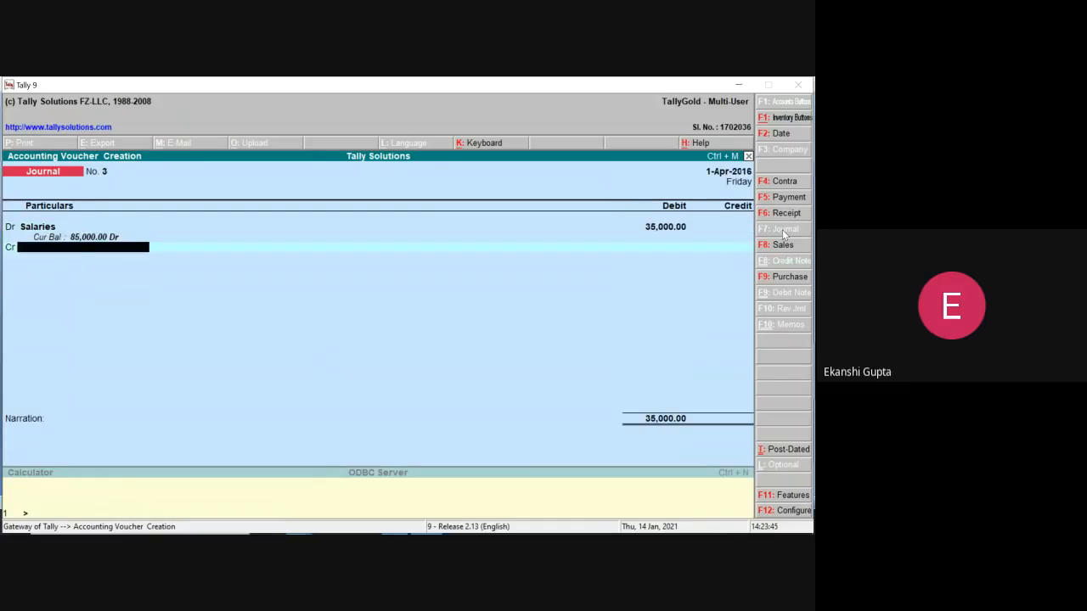
type("Sa")
key("Down")
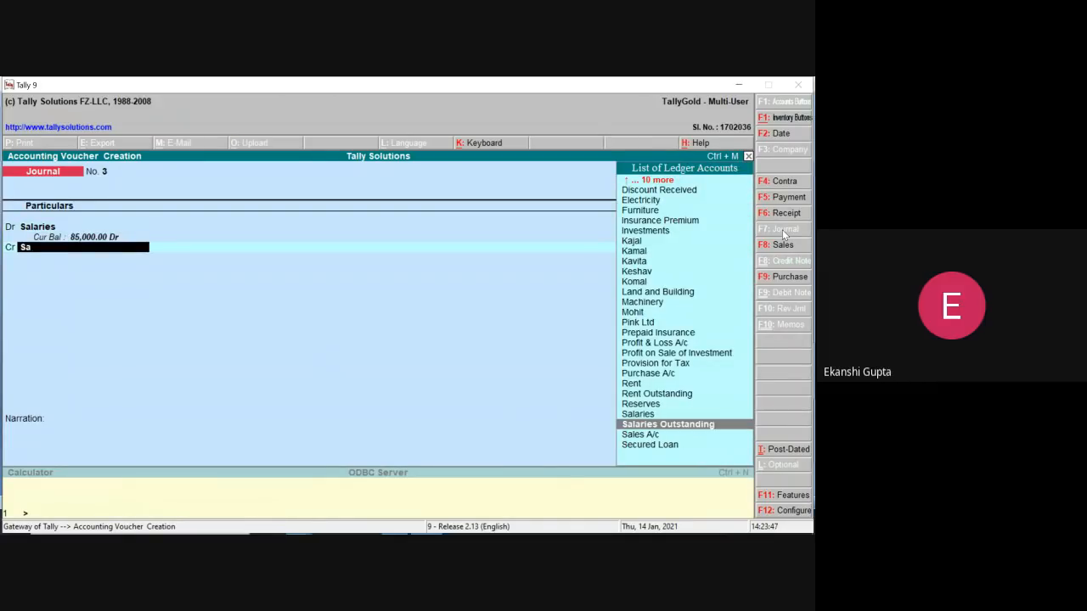
key("Return")
key("Return")
key("Return")
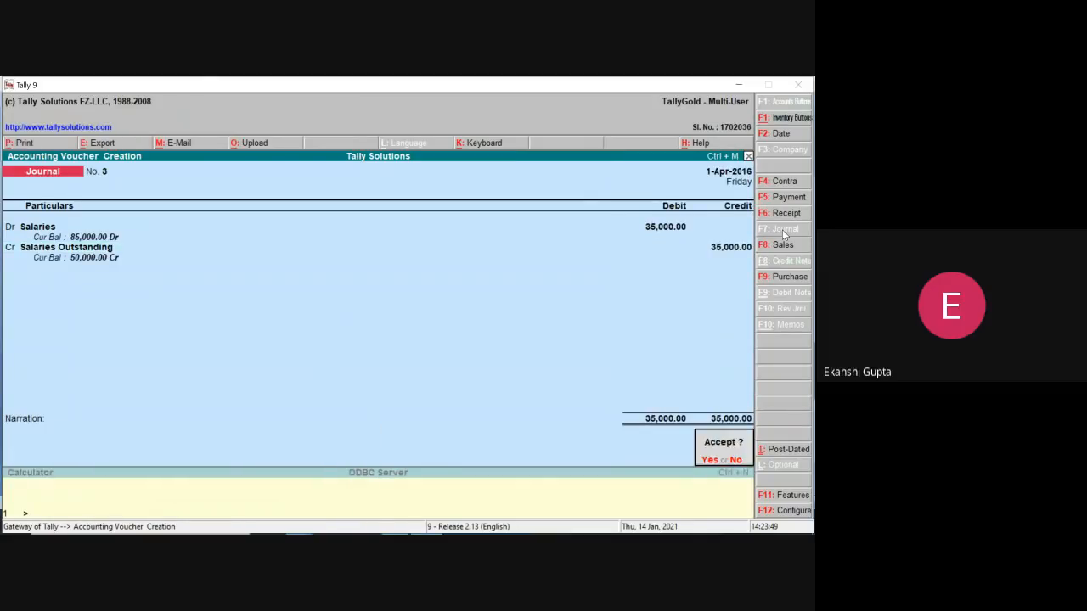
key("Return")
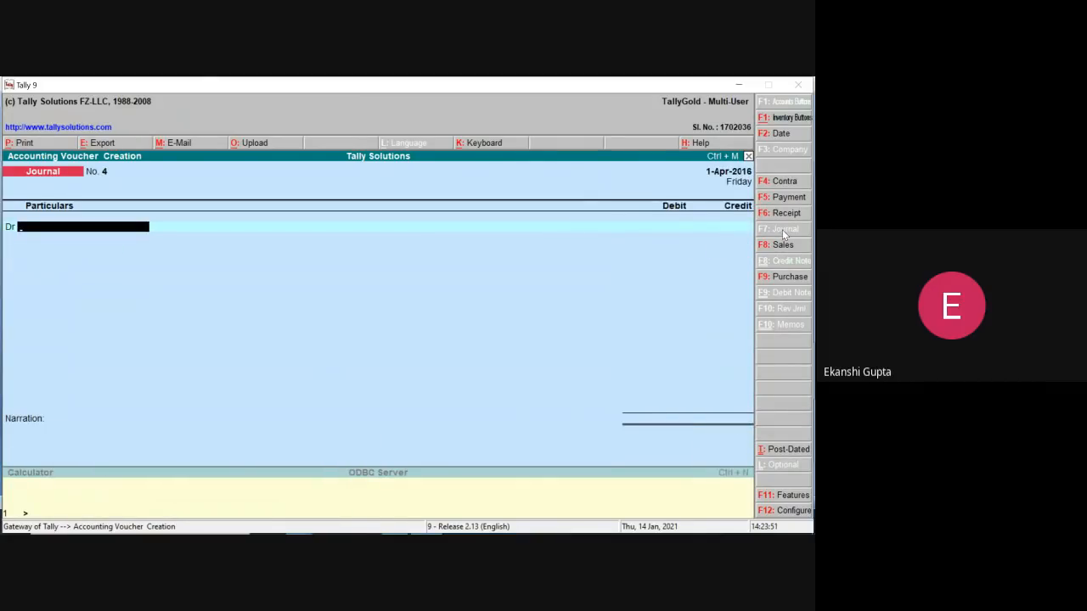
Compare the provision for tax figures in Word, and debit Profit & Loss A/c with 2,20,000 in the Tally journal voucher
left_click(737, 86)
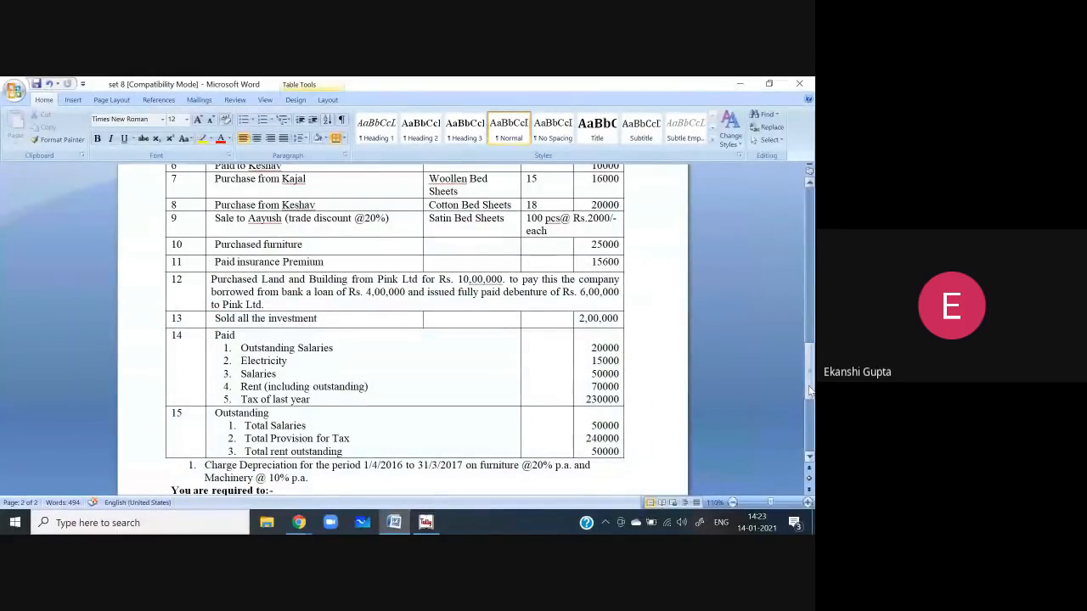
left_click_drag(810, 374, 810, 230)
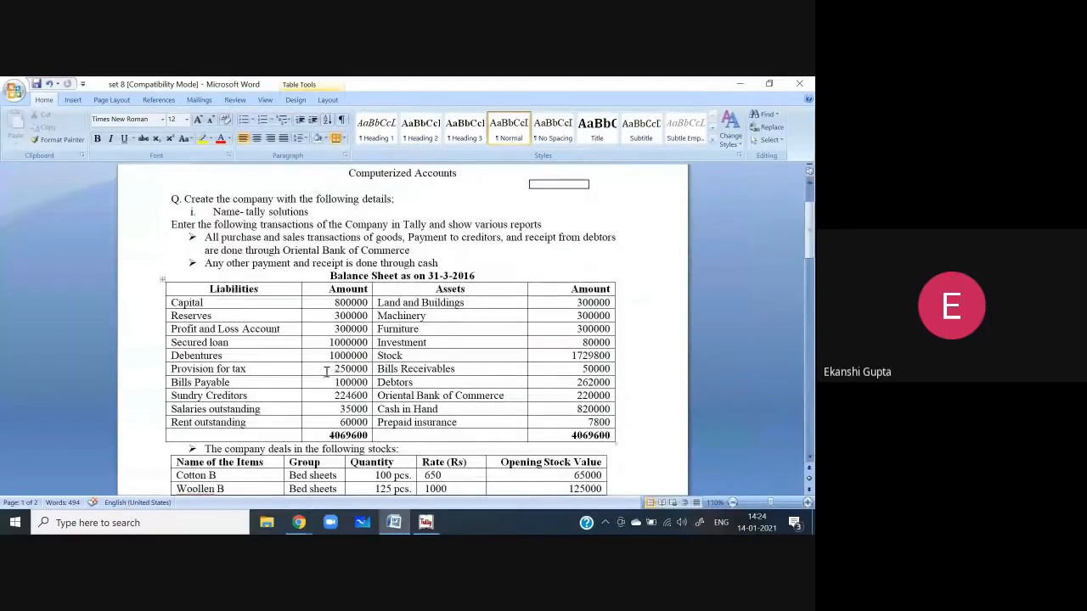
left_click_drag(807, 241, 811, 378)
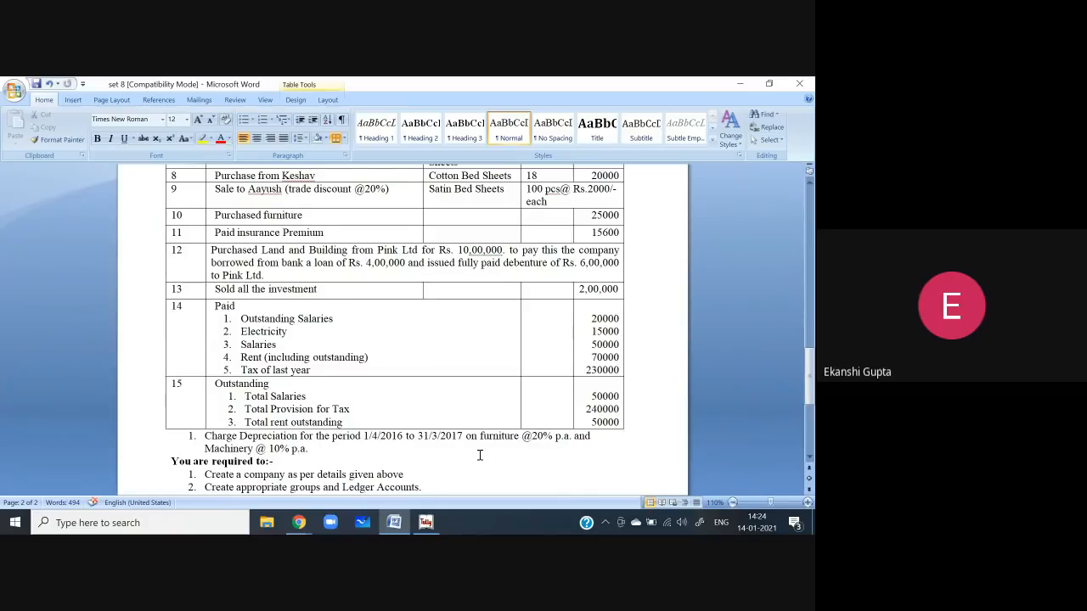
left_click(427, 523)
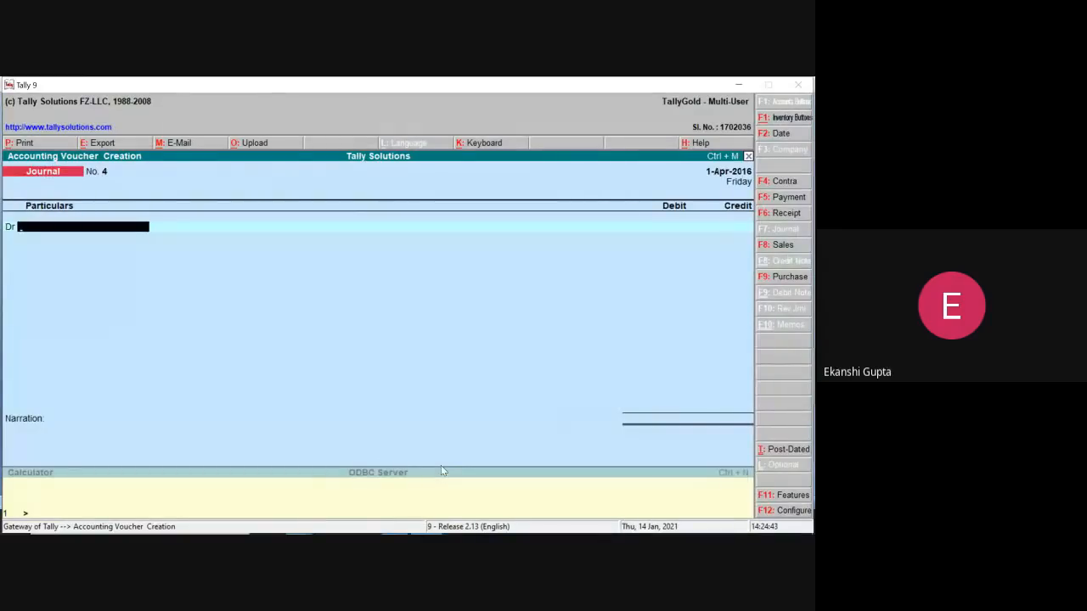
type("Pr")
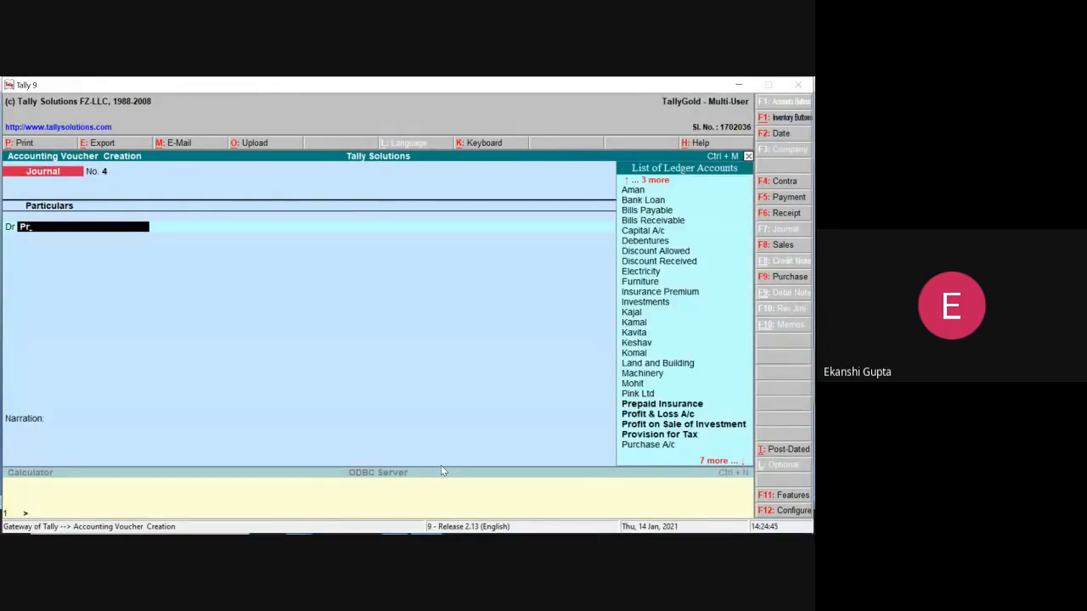
key("Down")
key("Return")
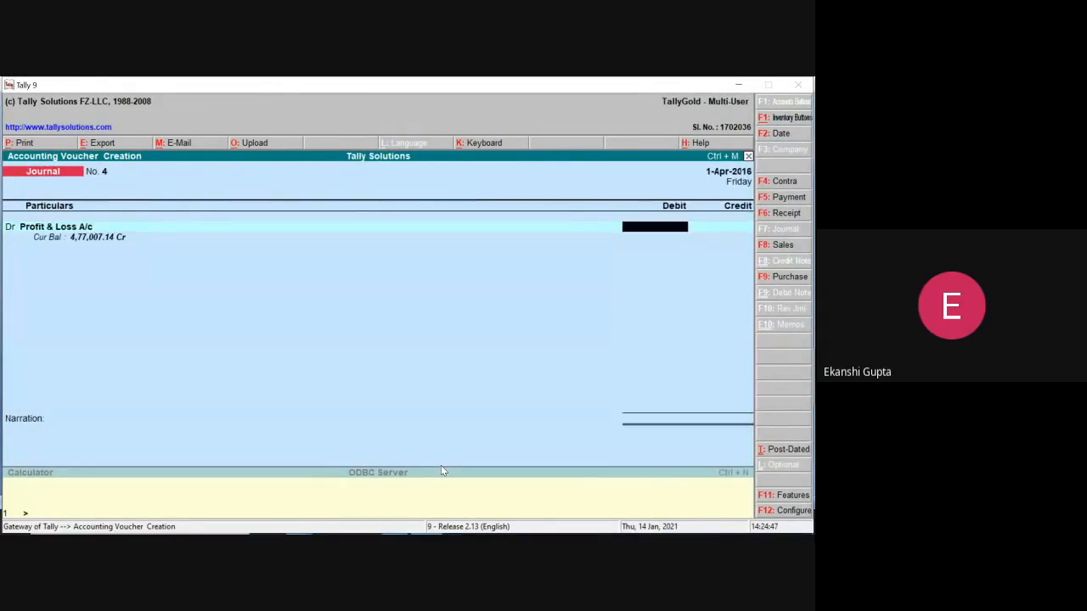
type("2,20,000")
key("Return")
key("Return")
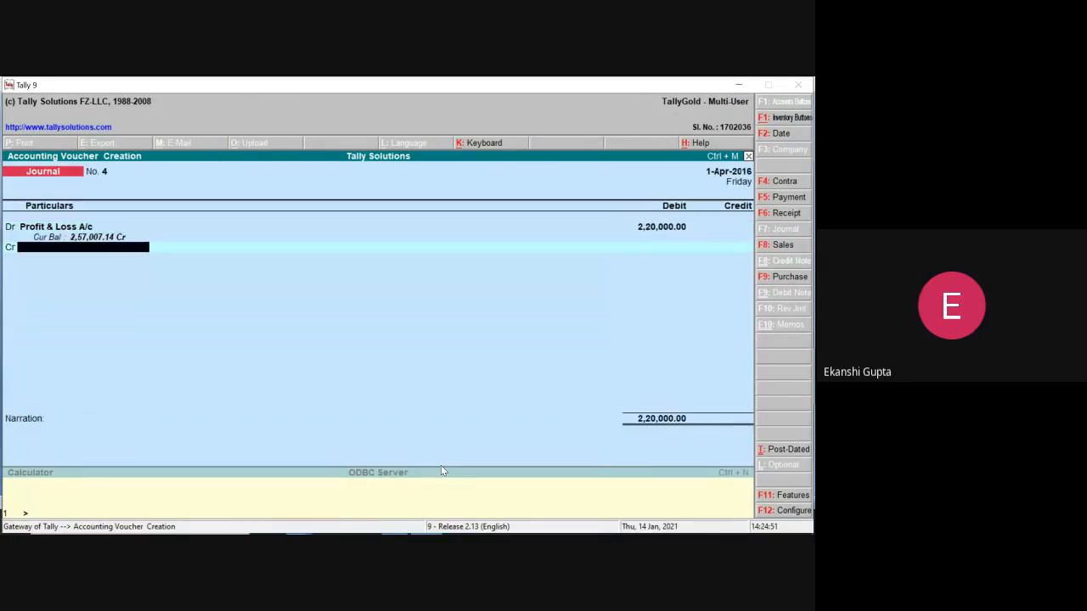
Credit Provision for Tax with 2,20,000 and save the journal voucher
type("Pr")
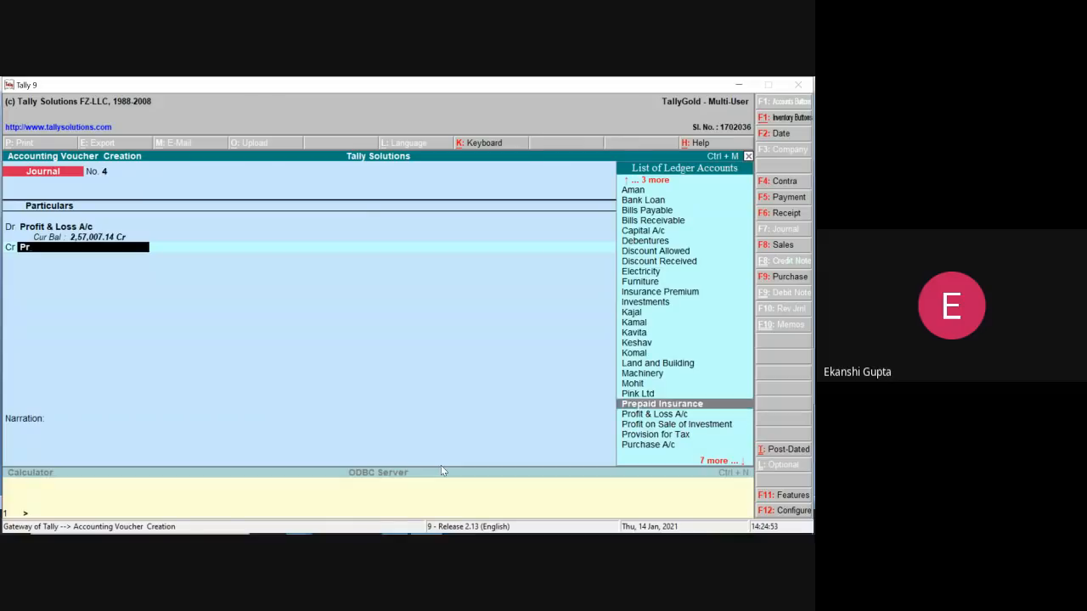
key("Down")
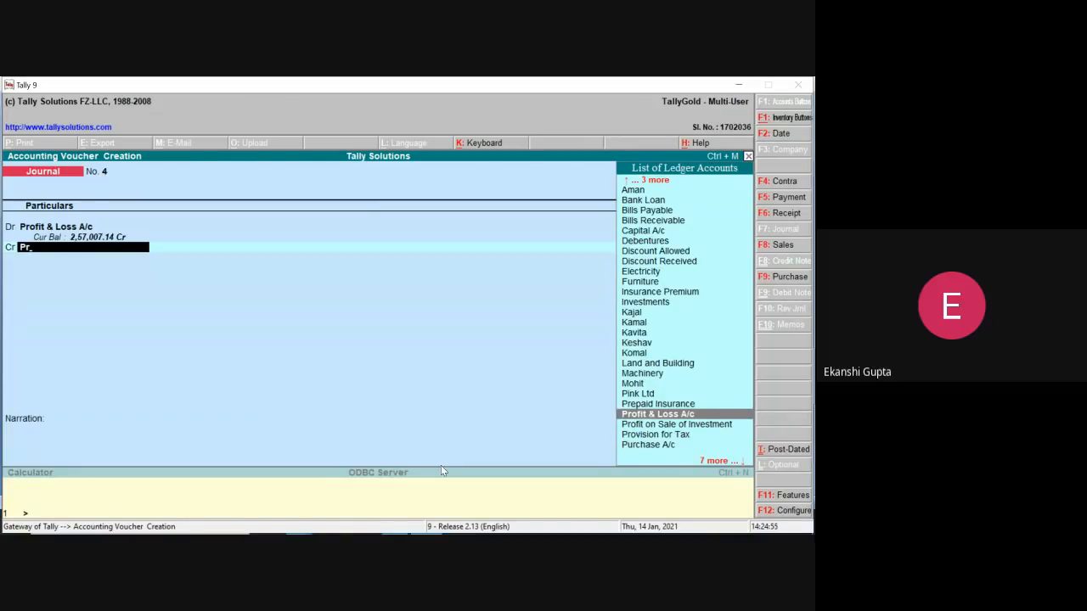
key("Down")
key("Down")
key("Return")
key("Return")
key("Return")
key("y")
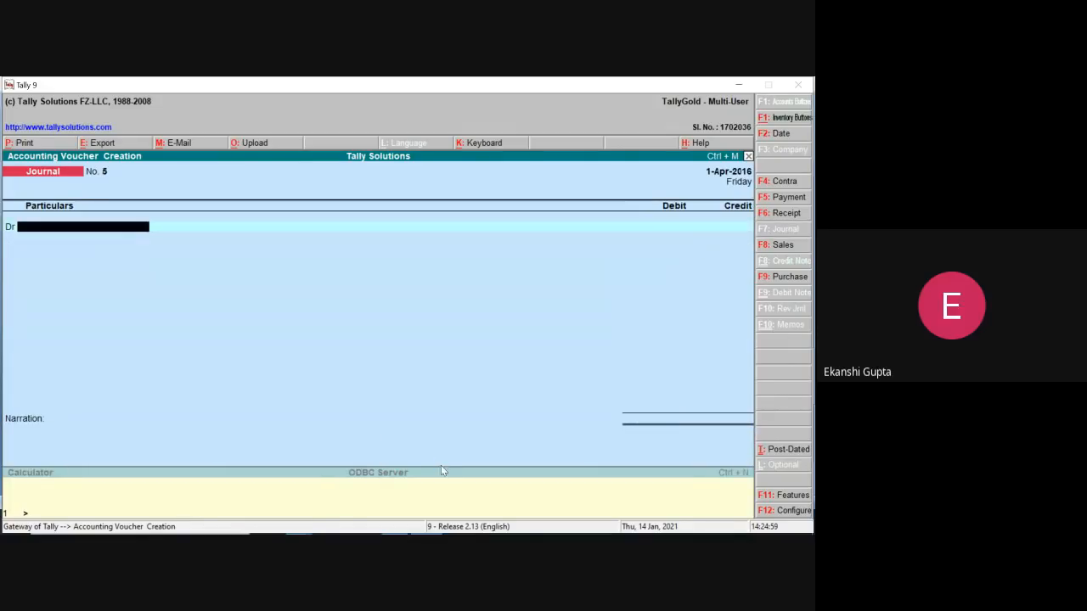
Compare the rent outstanding figures in Word, and debit Rent with 50,000 in a new Tally journal voucher
left_click(738, 84)
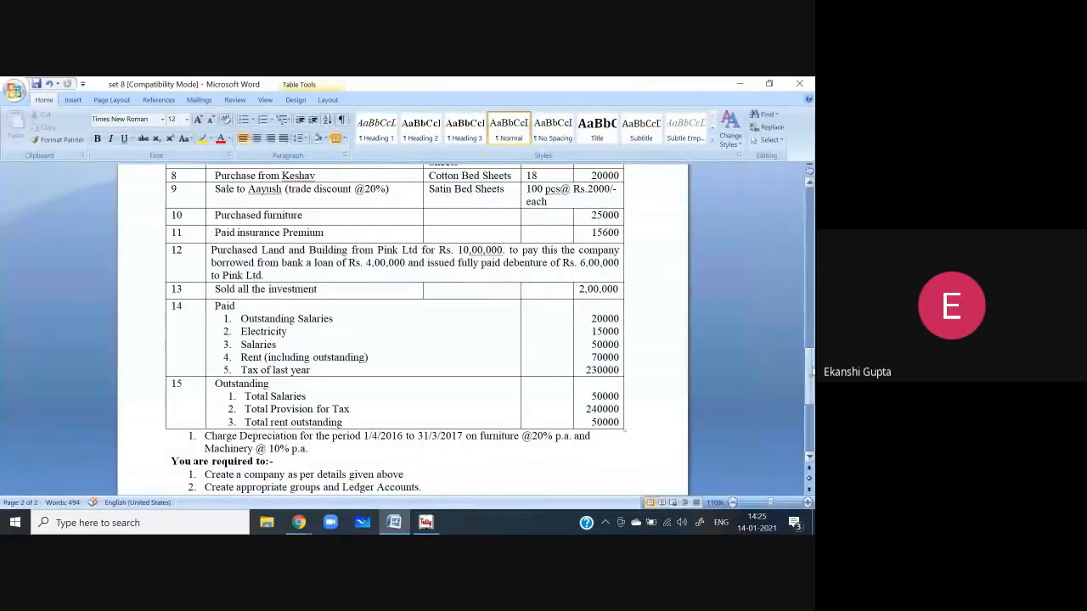
left_click_drag(811, 374, 811, 256)
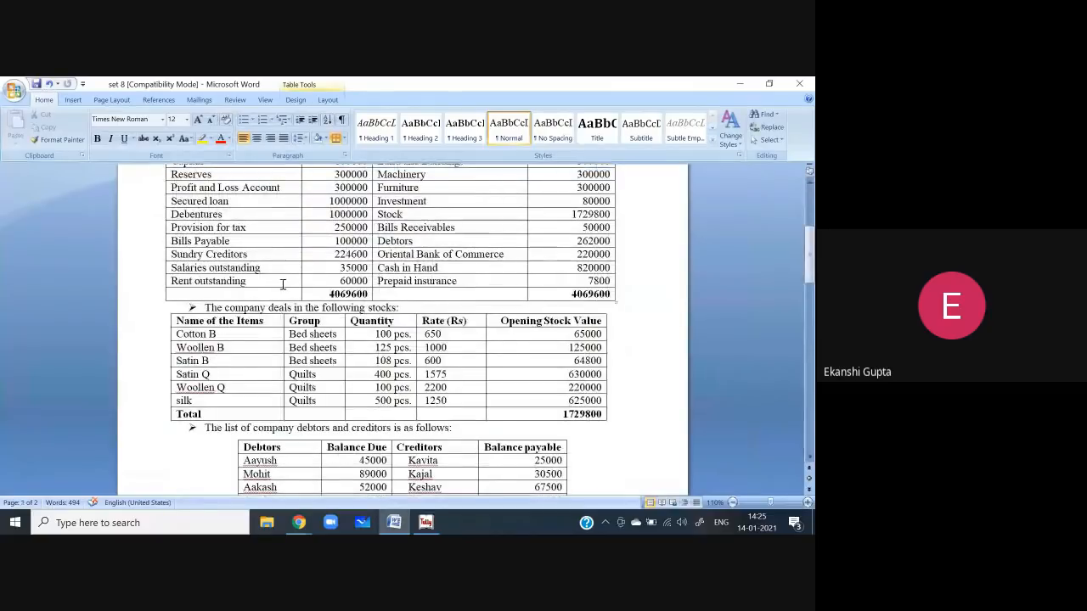
left_click_drag(807, 269, 805, 382)
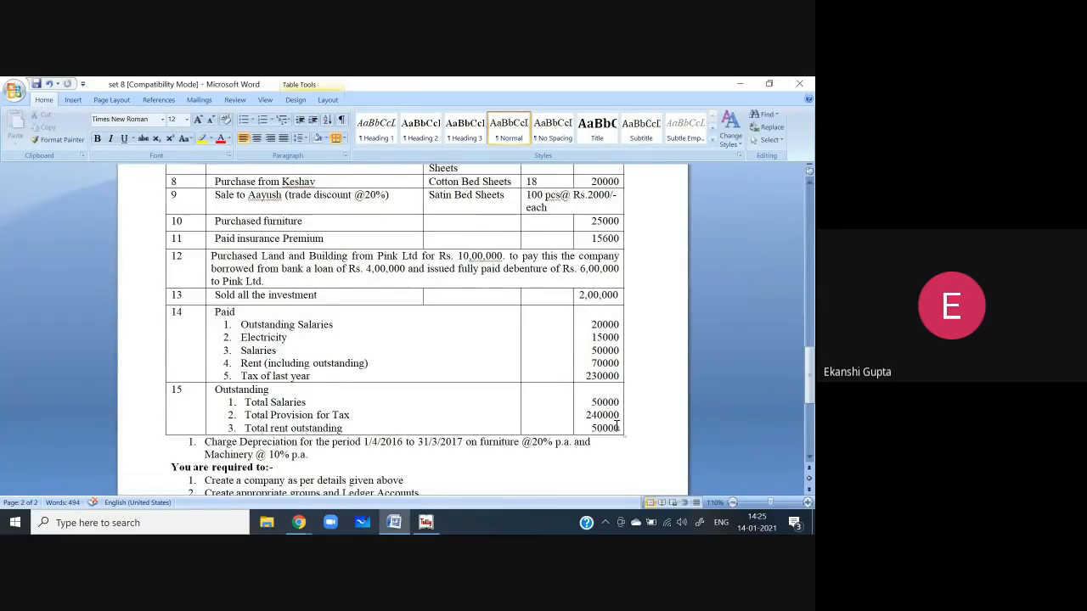
left_click(426, 522)
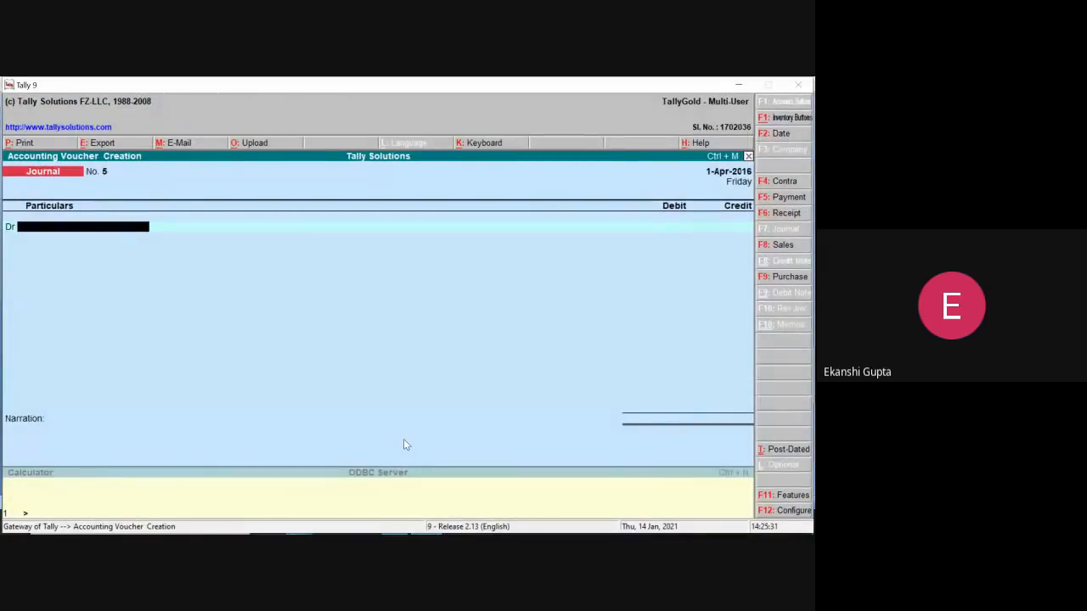
type("Ren")
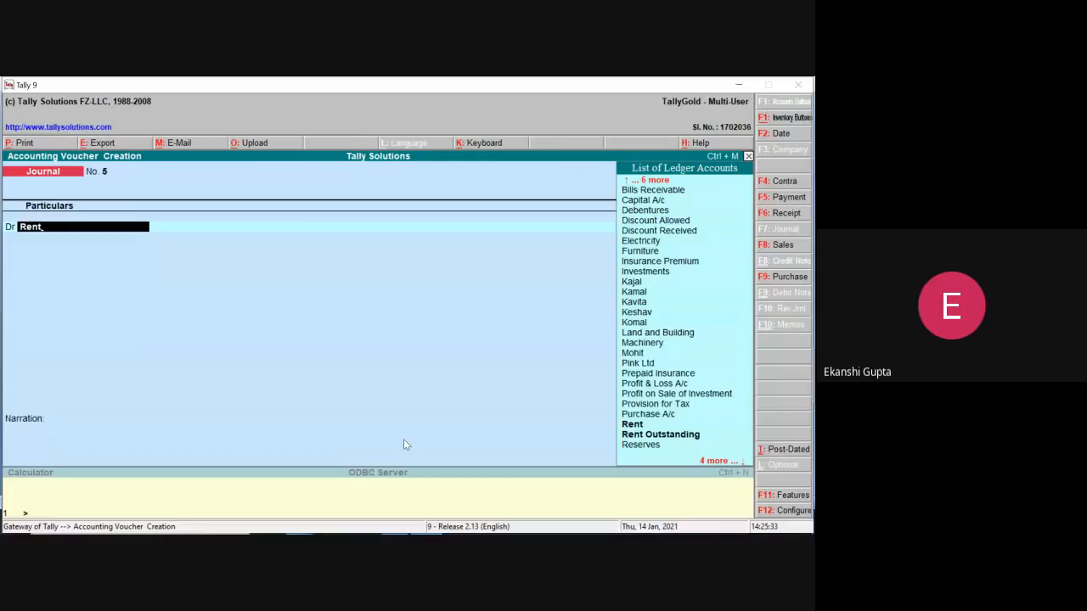
type("t")
key("Return")
type("50,000")
key("Return")
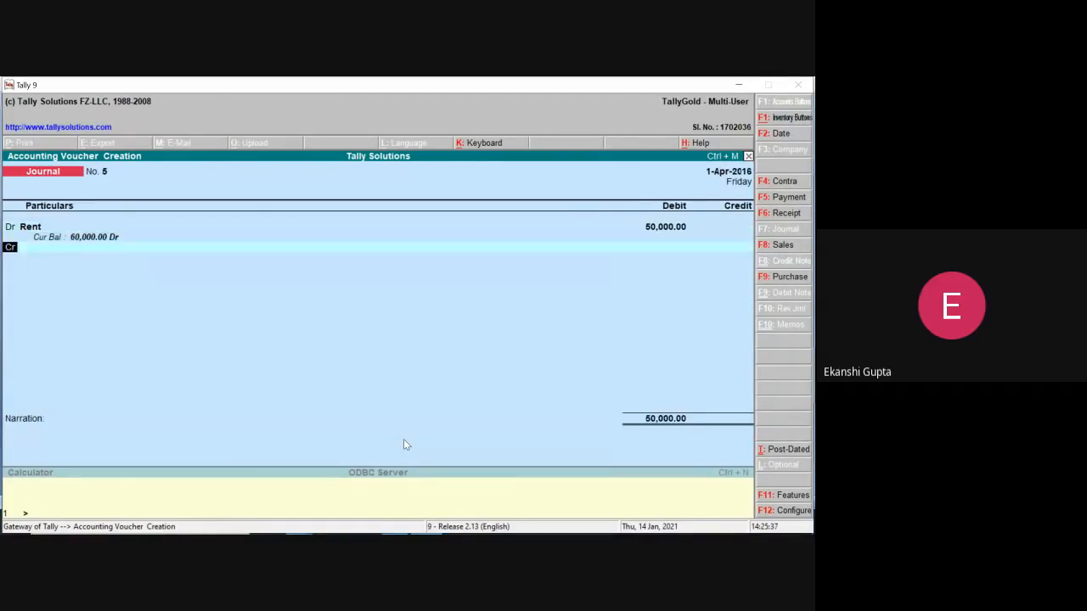
Credit Rent Outstanding with 50,000 and save the journal voucher
key("Return")
type("Rent")
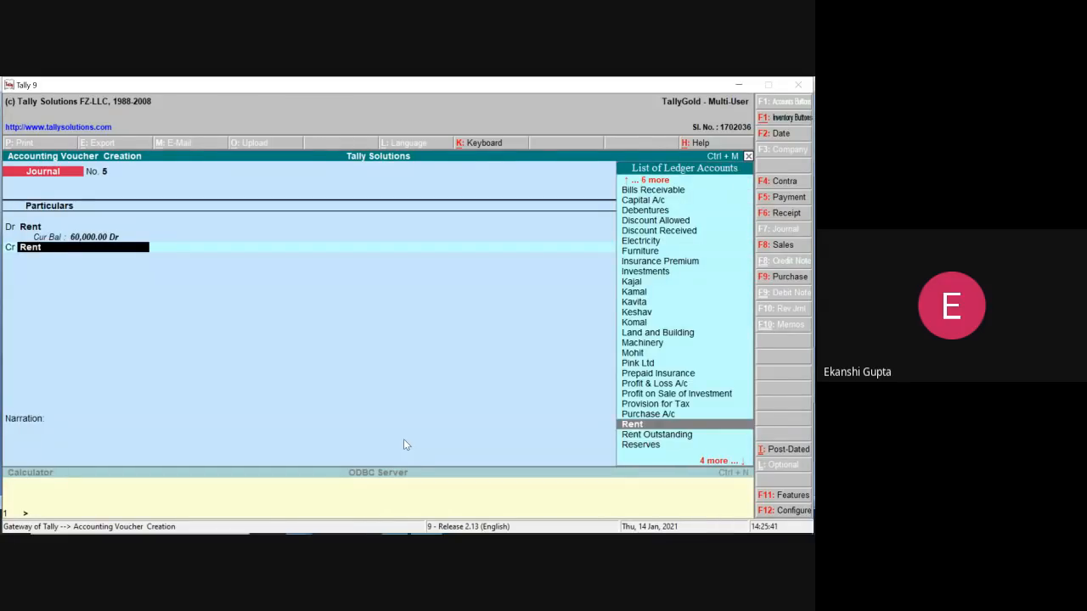
key("Down")
key("Return")
key("Return")
key("Return")
key("Return")
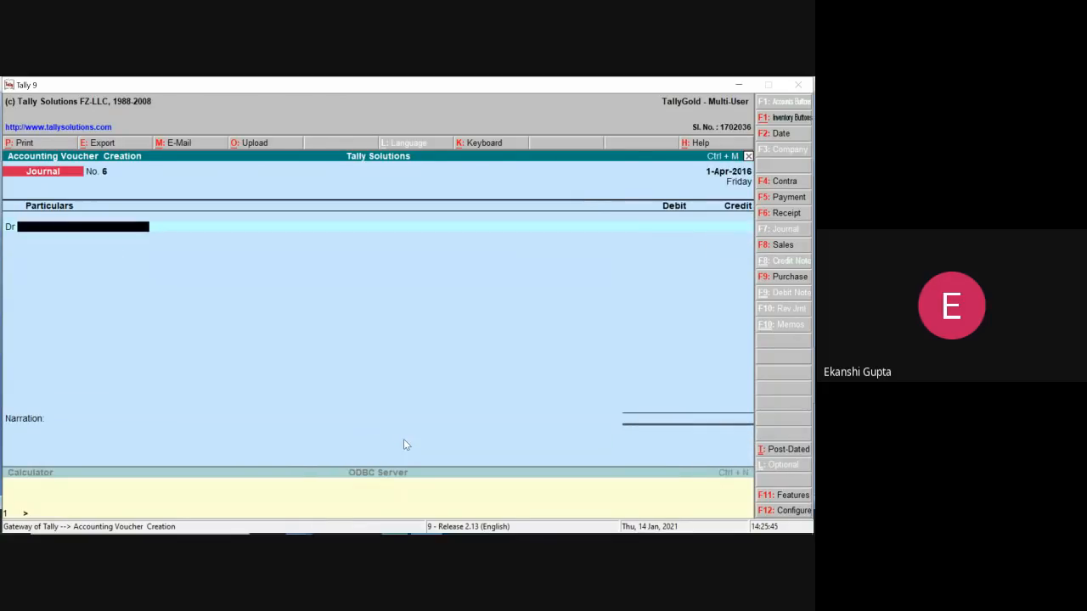
Read the depreciation instruction in Word, and create a Depreciation ledger under Indirect Expenses from the new journal voucher's debit line in Tally
left_click(741, 85)
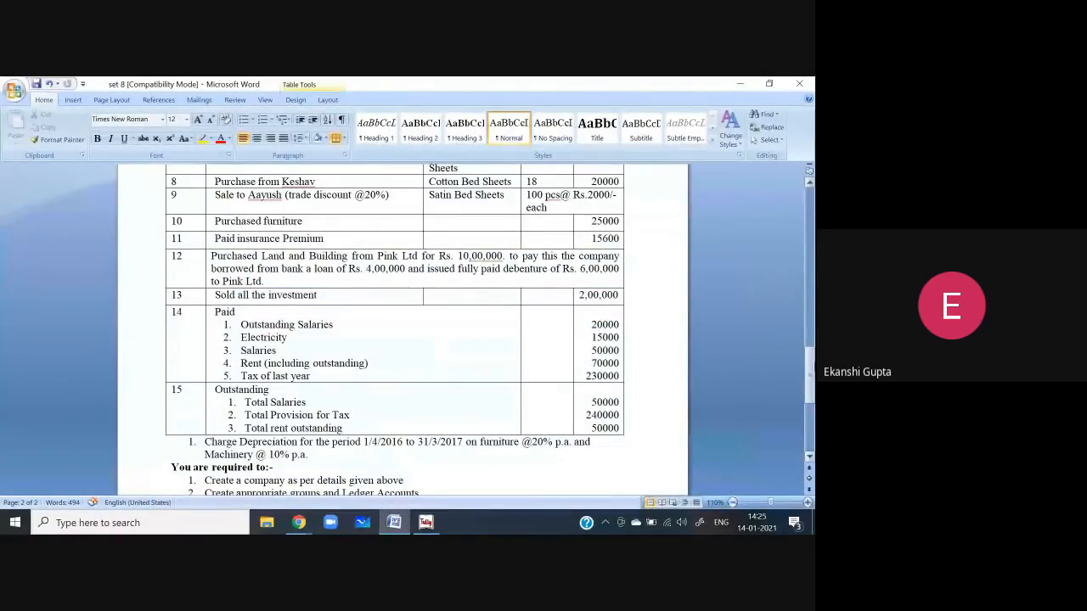
left_click_drag(810, 370, 812, 396)
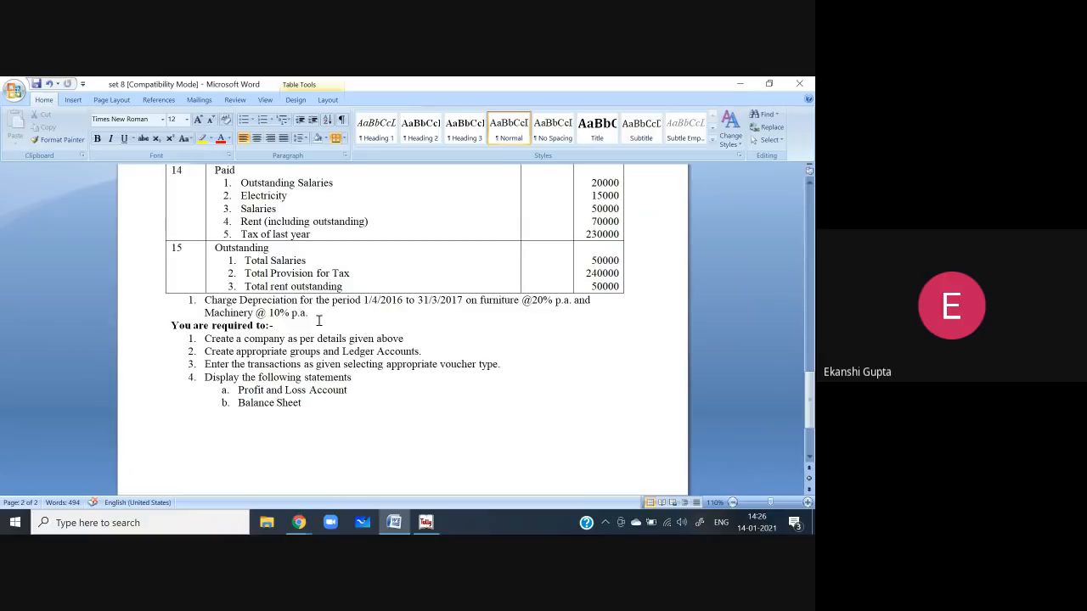
left_click(425, 522)
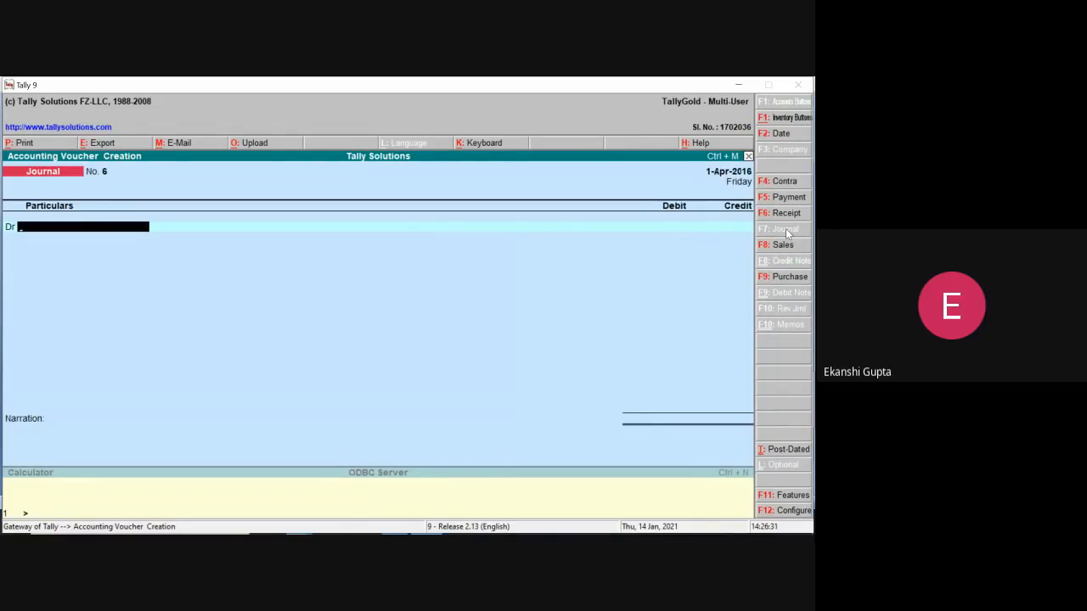
key("alt+c")
type("Deprecia")
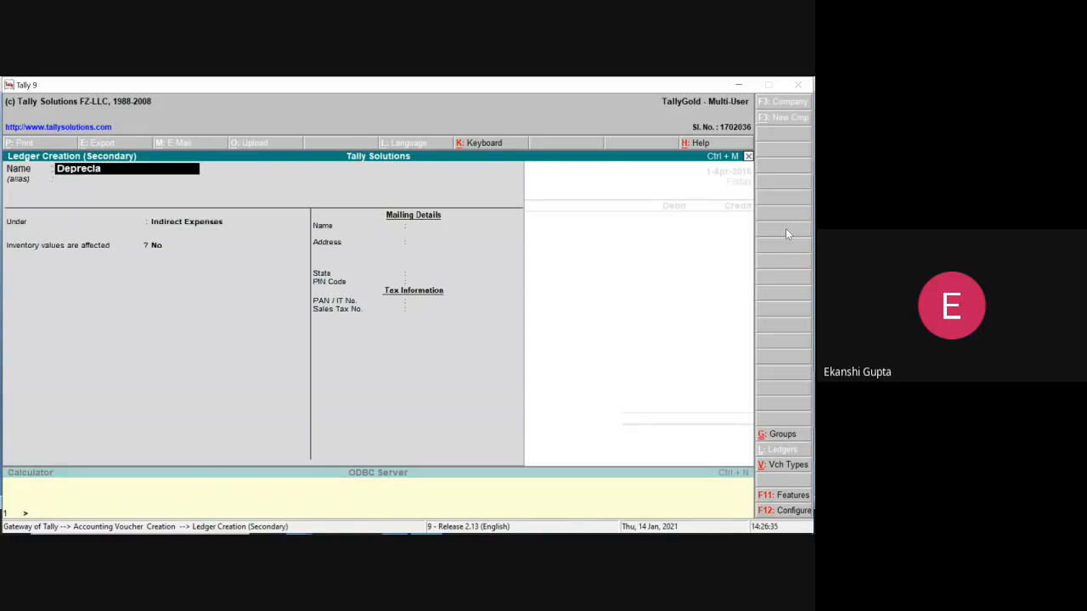
key("Return")
key("Return")
key("Return")
key("Return")
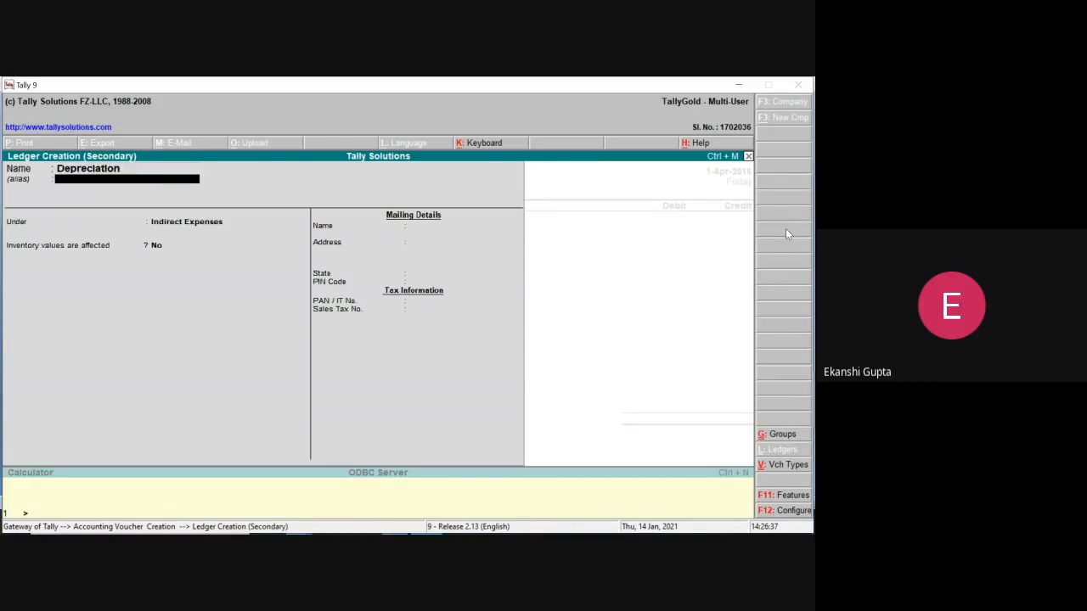
key("Return")
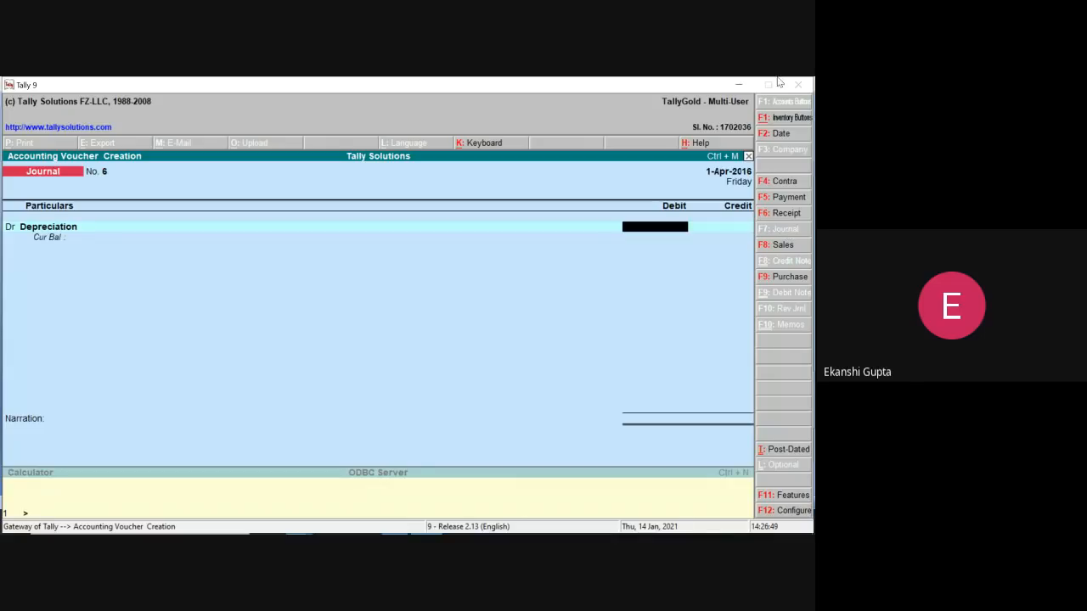
Review the fixed assets, furniture purchase and depreciation rates in Word, and debit Depreciation with 95,000 in Tally
left_click(739, 84)
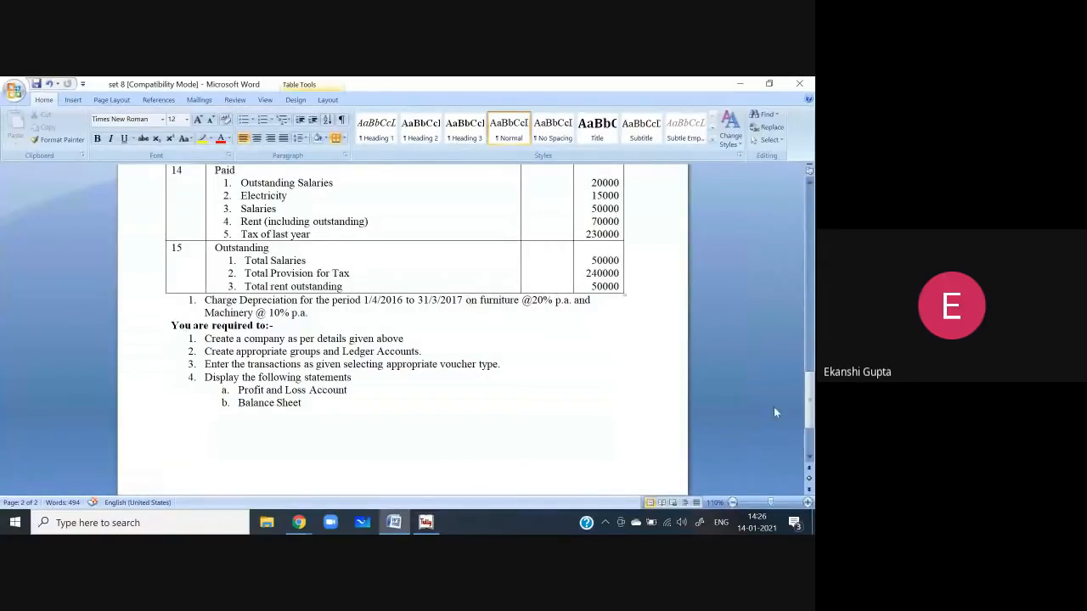
left_click_drag(810, 414, 813, 229)
left_click_drag(813, 230, 813, 361)
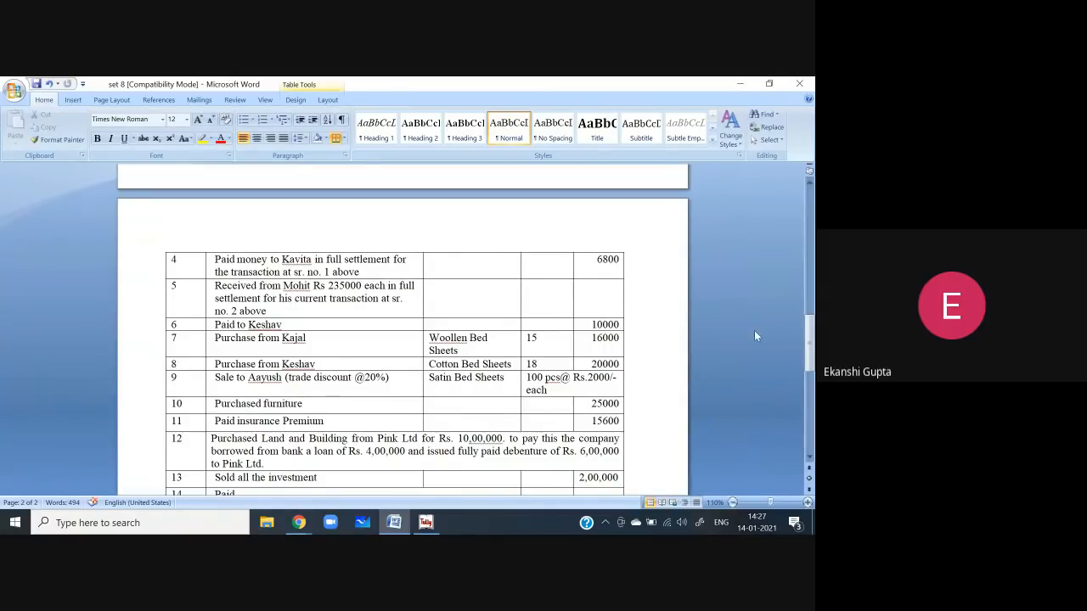
left_click(811, 344)
left_click_drag(811, 344, 812, 390)
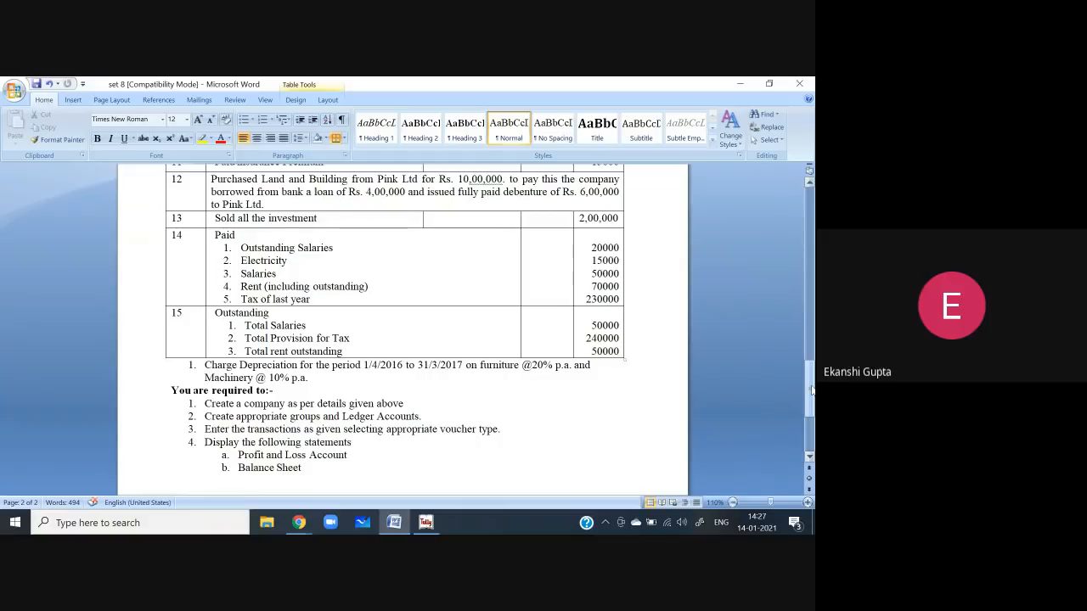
mouse_move(811, 390)
left_mouse_down()
mouse_move(811, 216)
mouse_move(812, 388)
left_mouse_up()
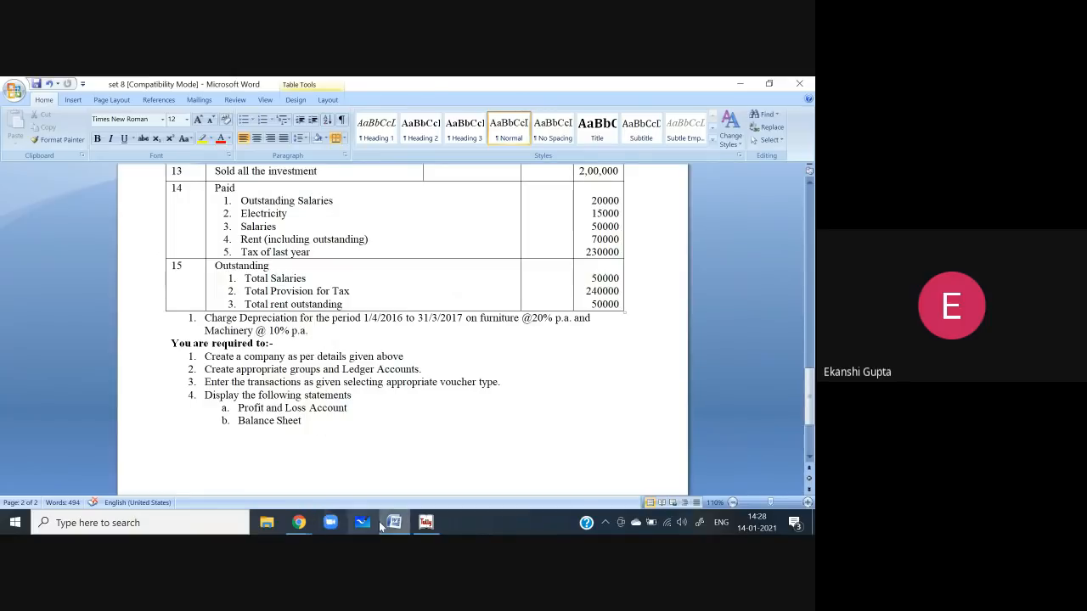
left_click(425, 524)
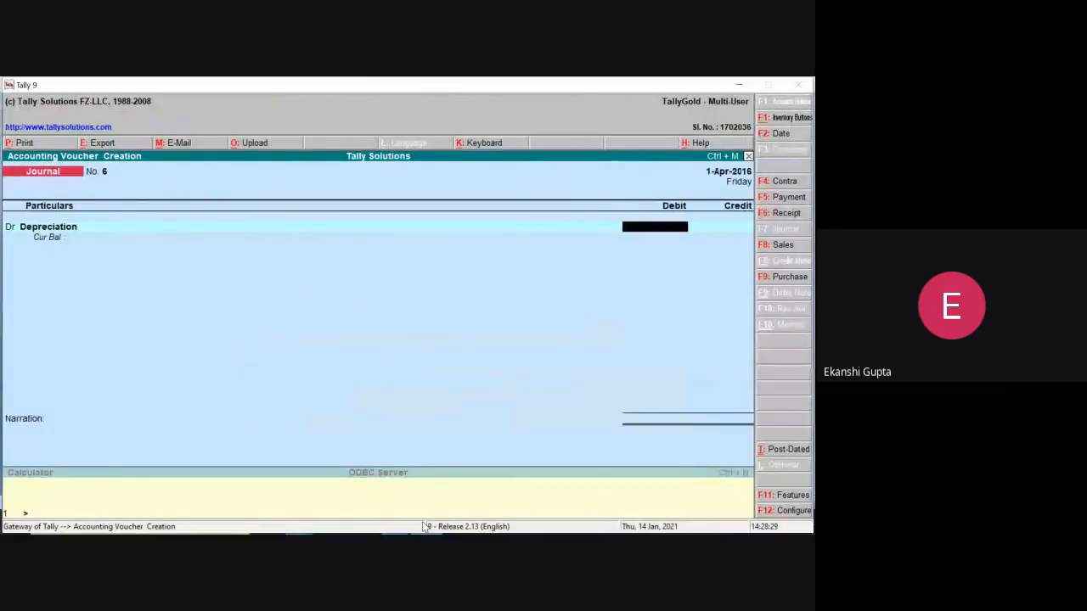
type("95000")
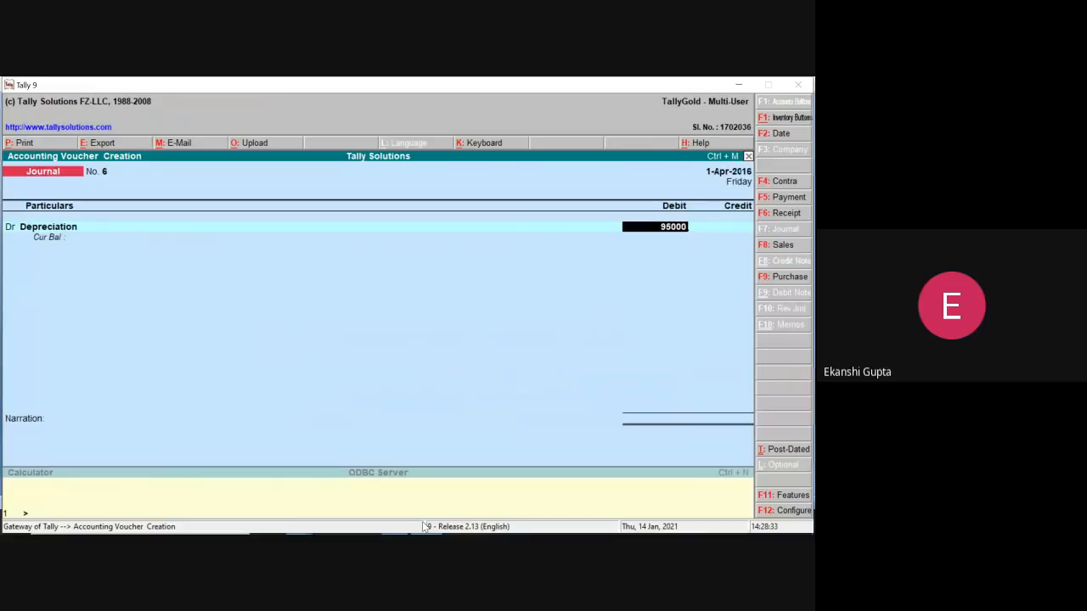
key("Return")
key("Return")
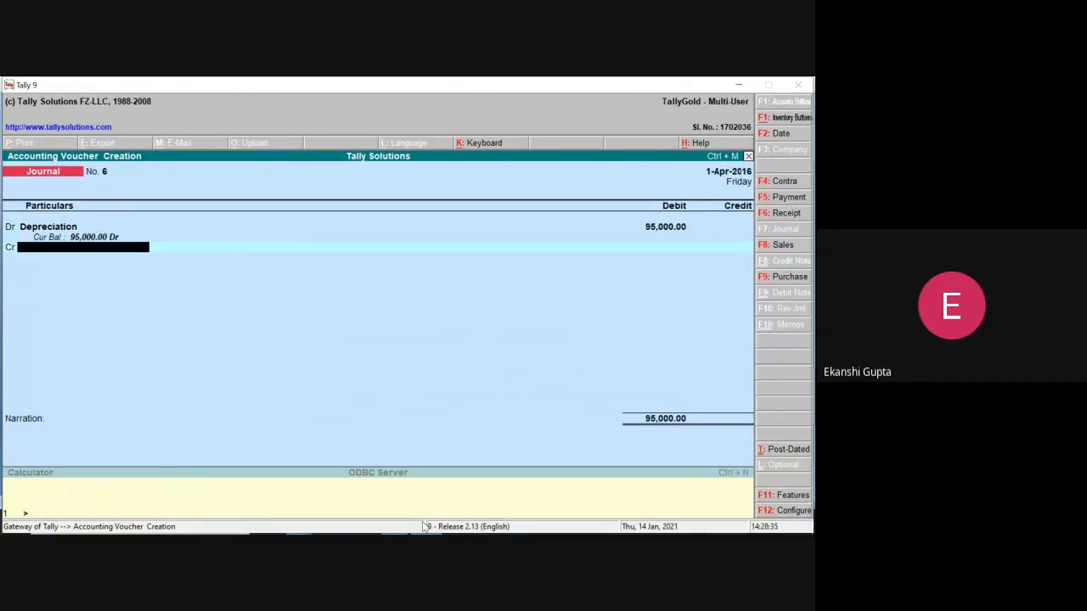
Credit Furniture with 65,000 and add a second credit line to the depreciation journal voucher
type("Fu")
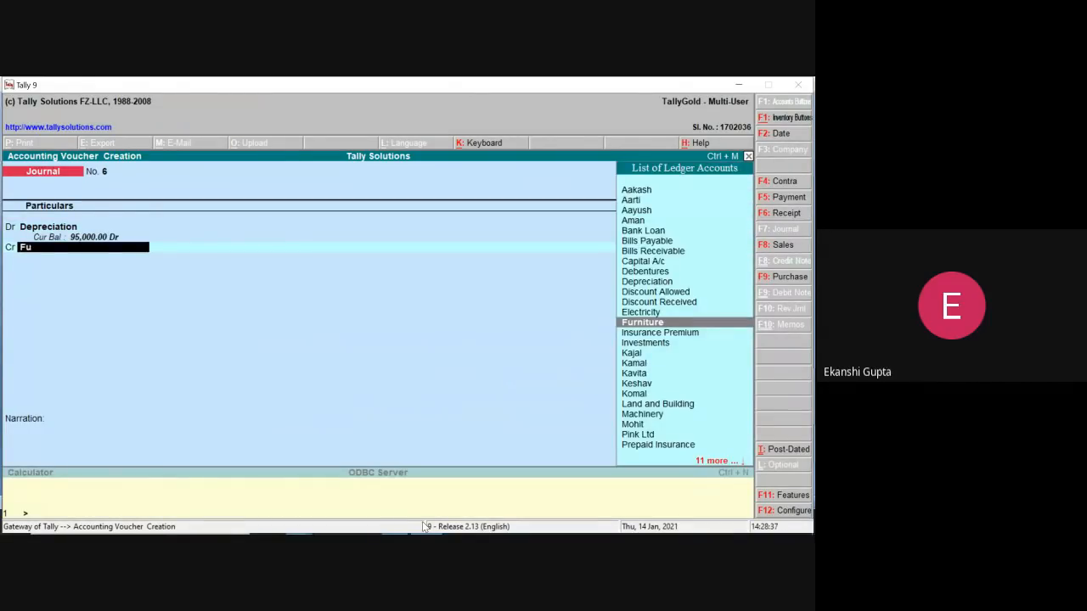
key("Return")
type("65,000")
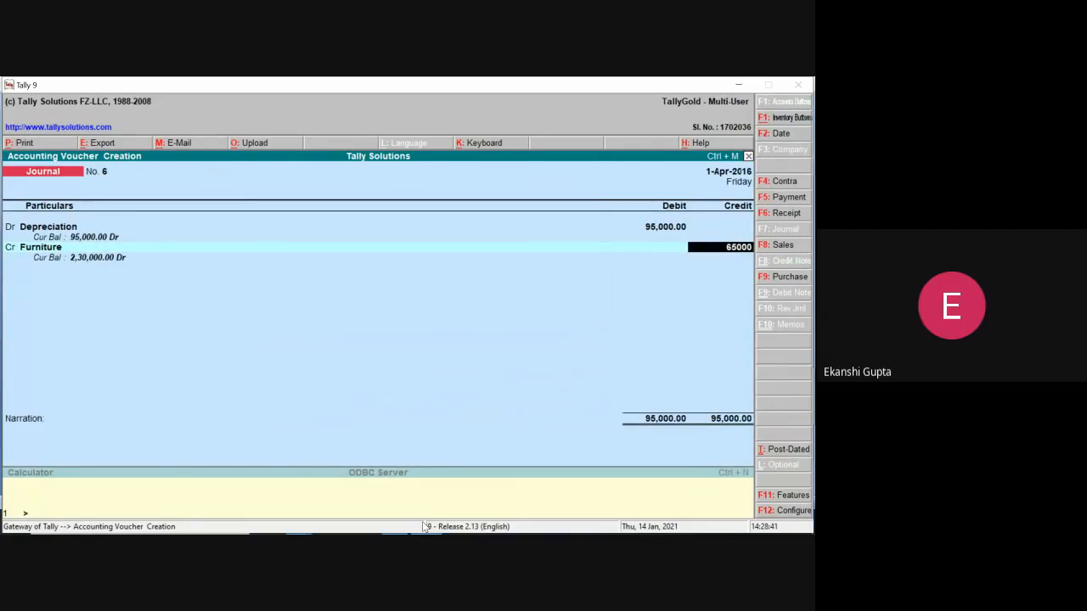
key("Return")
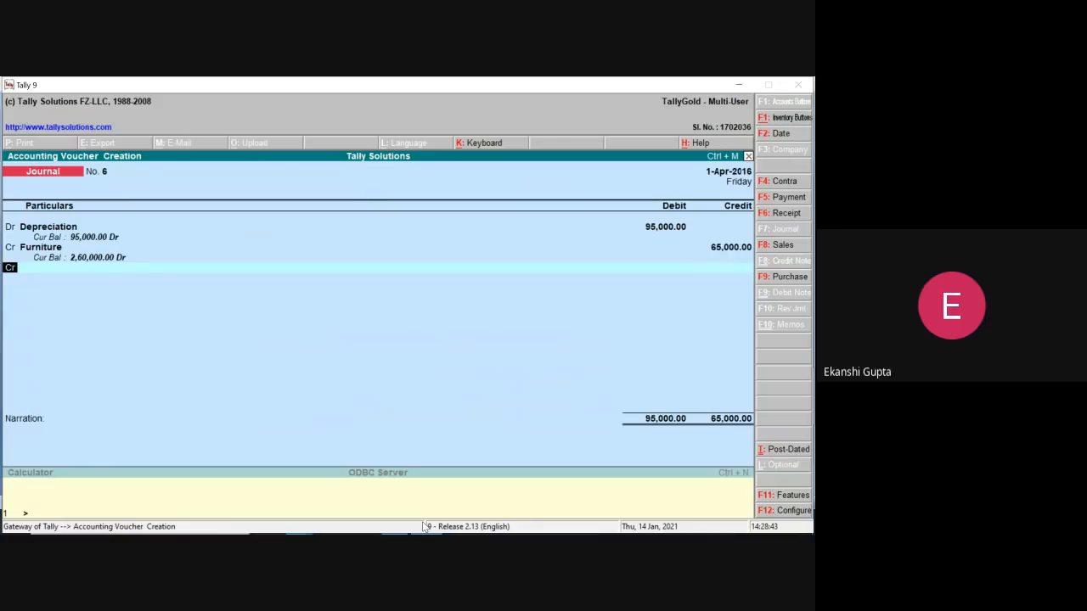
key("Return")
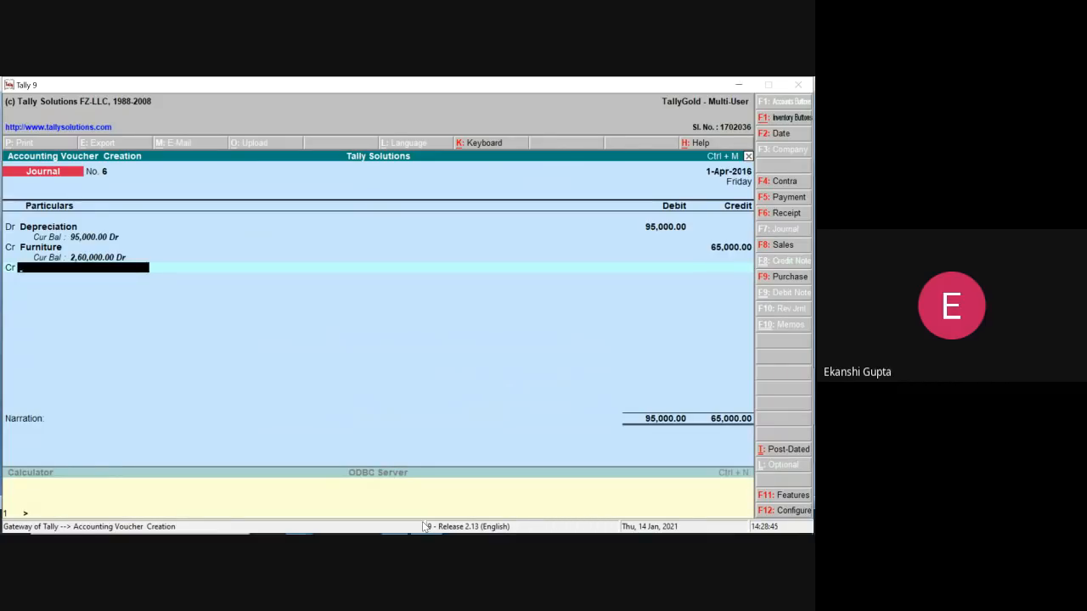
Credit Machinery with 30,000 and save the depreciation journal voucher
type("Pl")
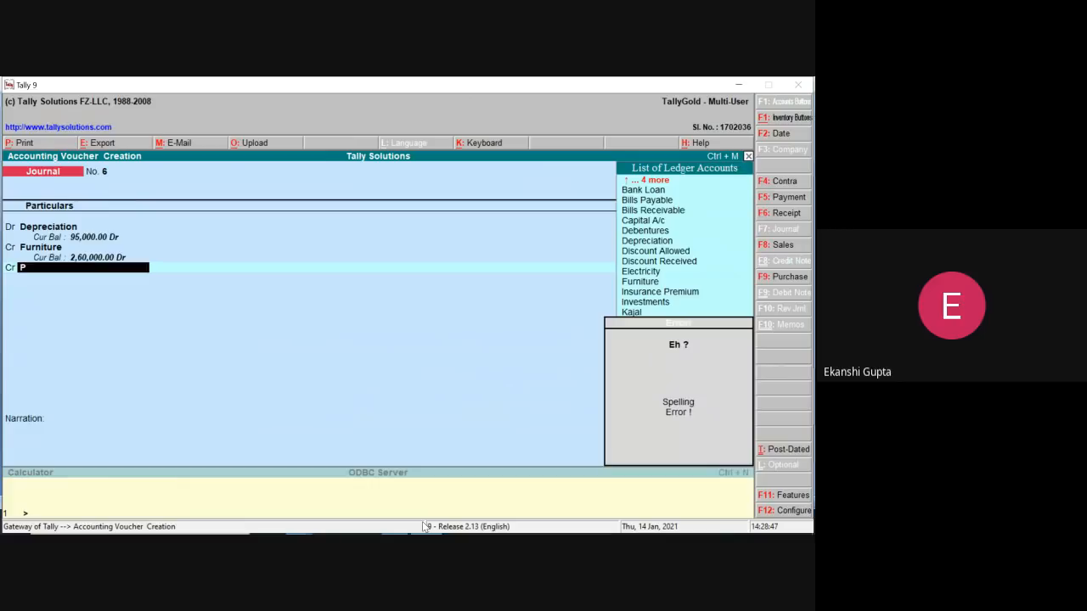
key("BackSpace")
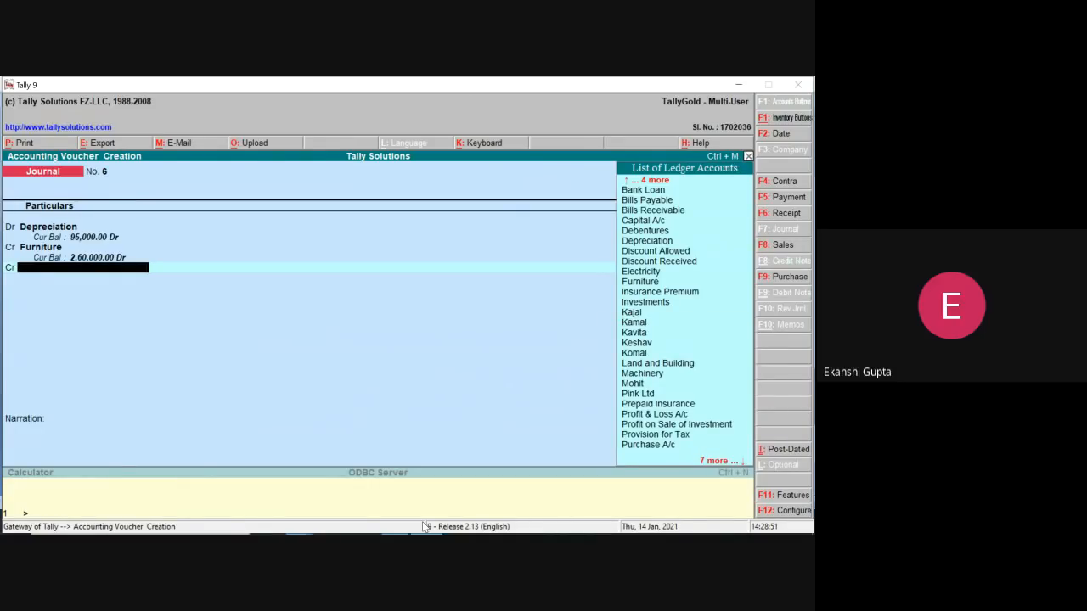
type("Pl")
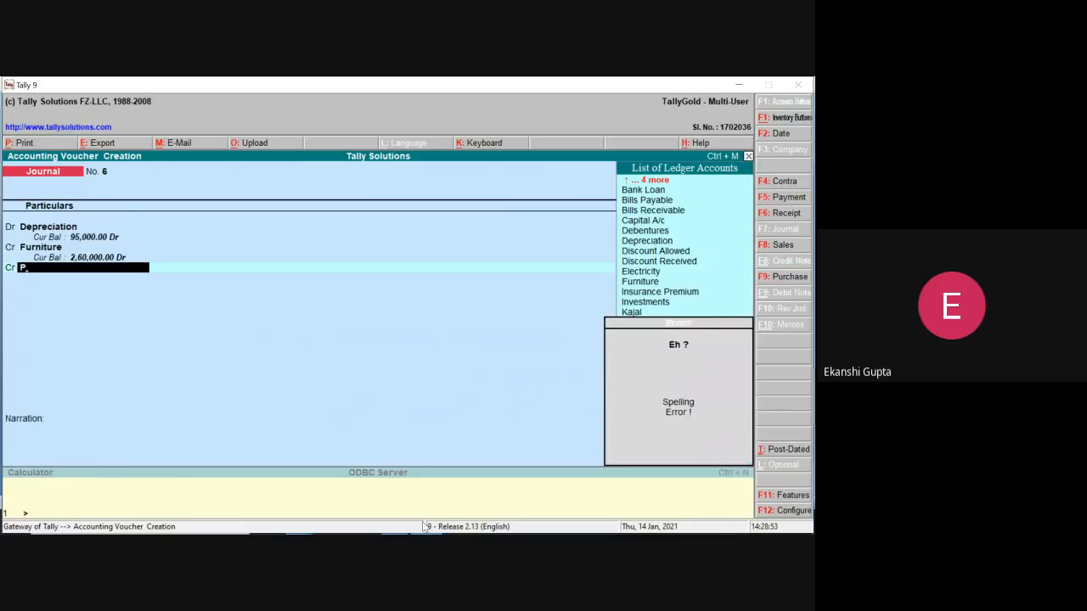
key("BackSpace")
type("Ma")
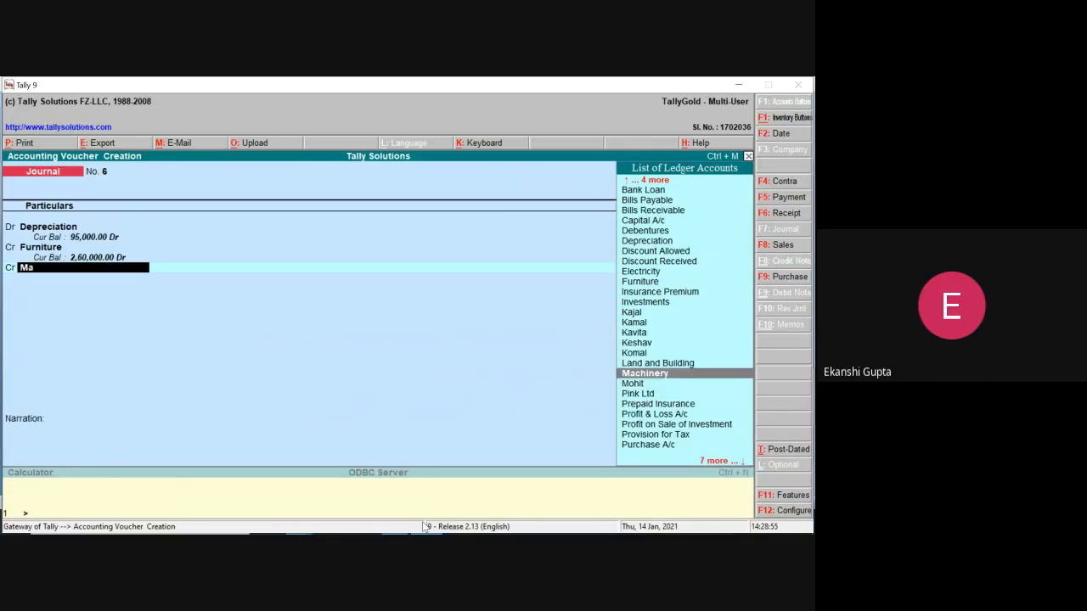
key("Return")
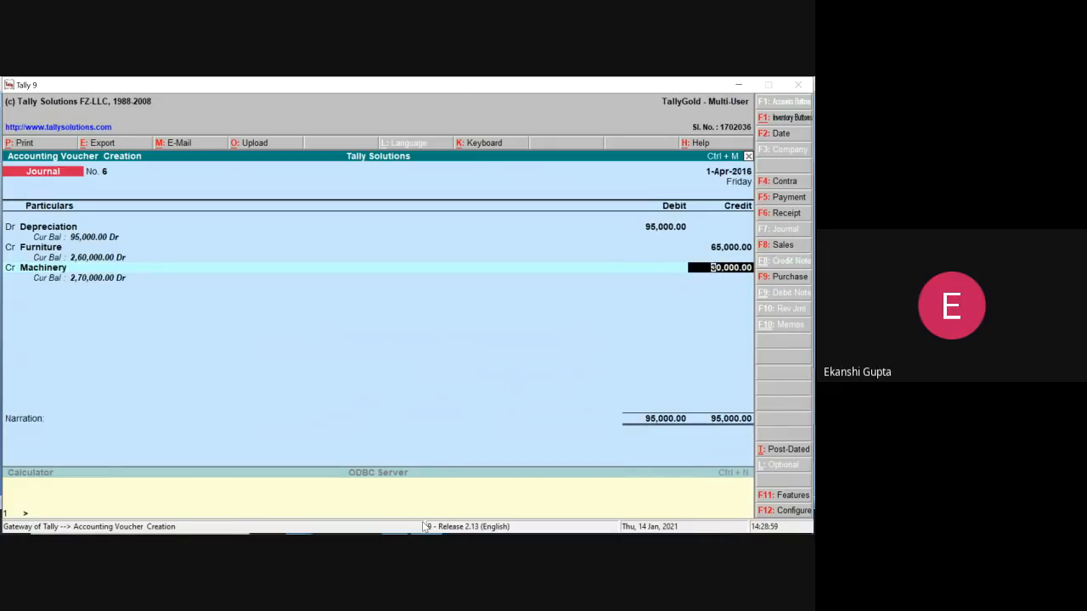
key("Return")
key("Return")
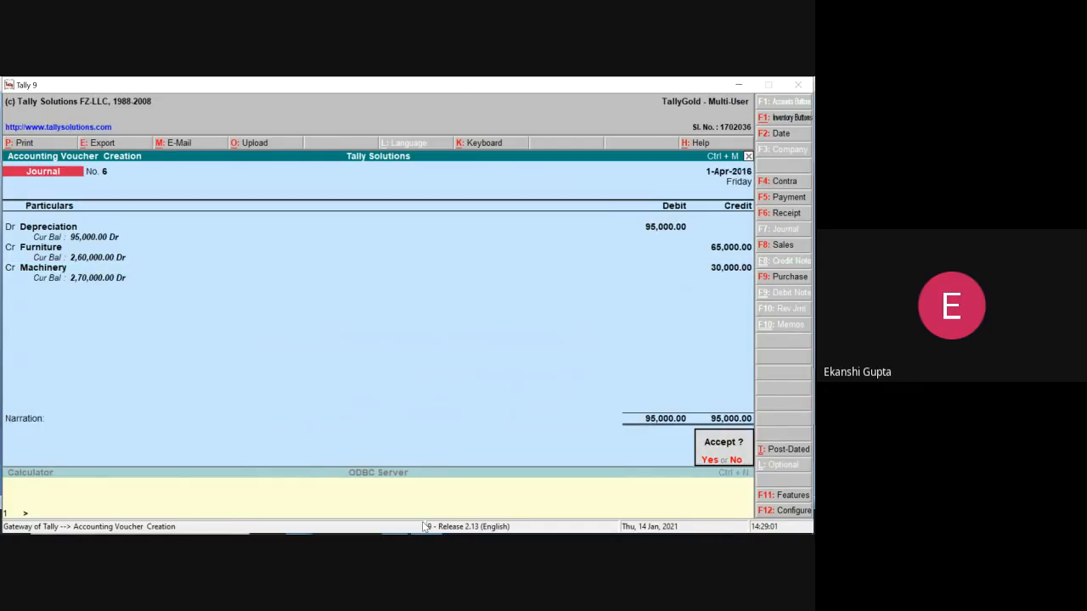
key("Return")
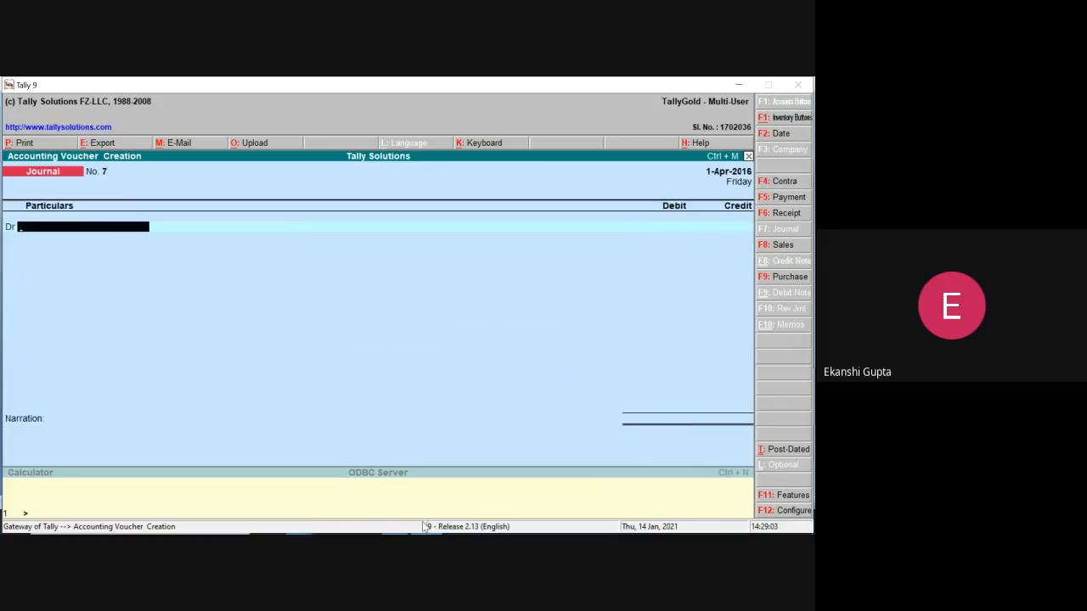
Check in Word which statements the assignment requires, and leave the empty journal voucher in Tally
left_click(738, 86)
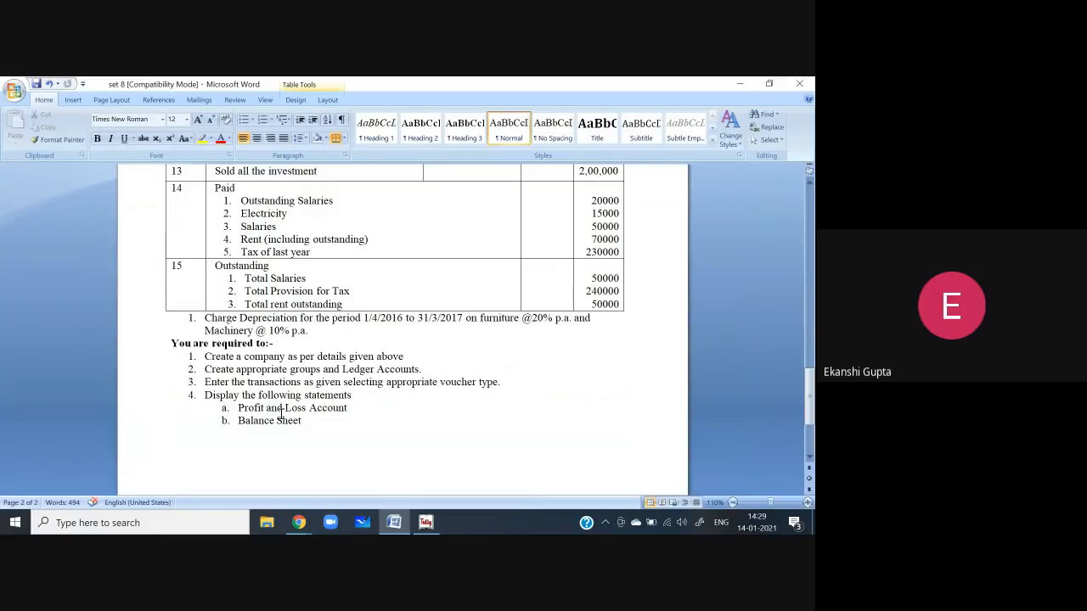
left_click(426, 524)
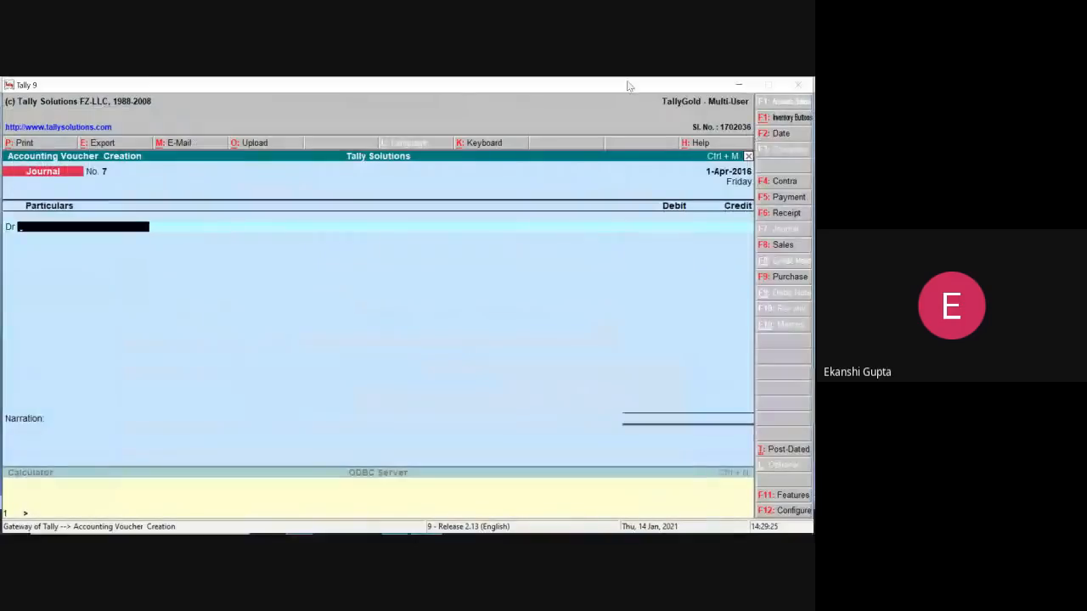
key("Escape")
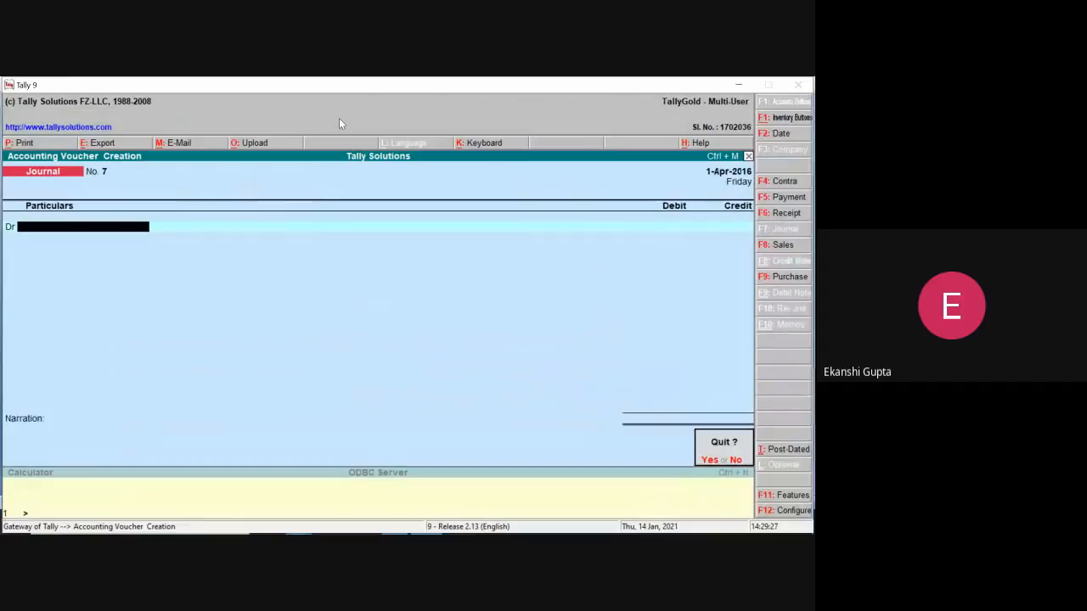
key("y")
Display the company's Balance Sheet in detailed form, review its liabilities and assets, and close the report
key("Down")
key("Down")
key("Down")
key("Down")
key("Down")
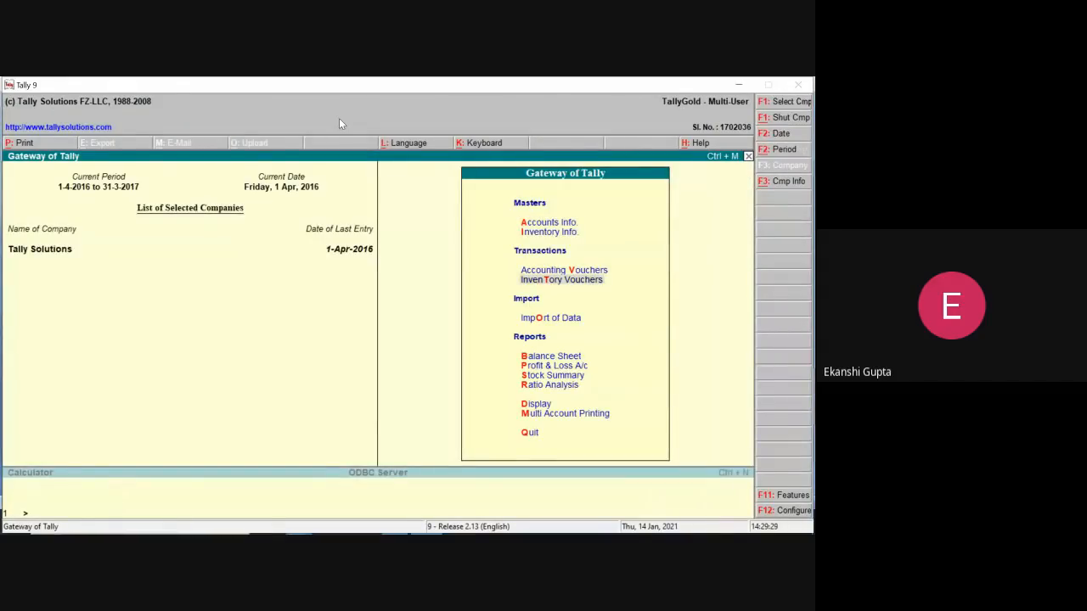
key("Up")
key("Return")
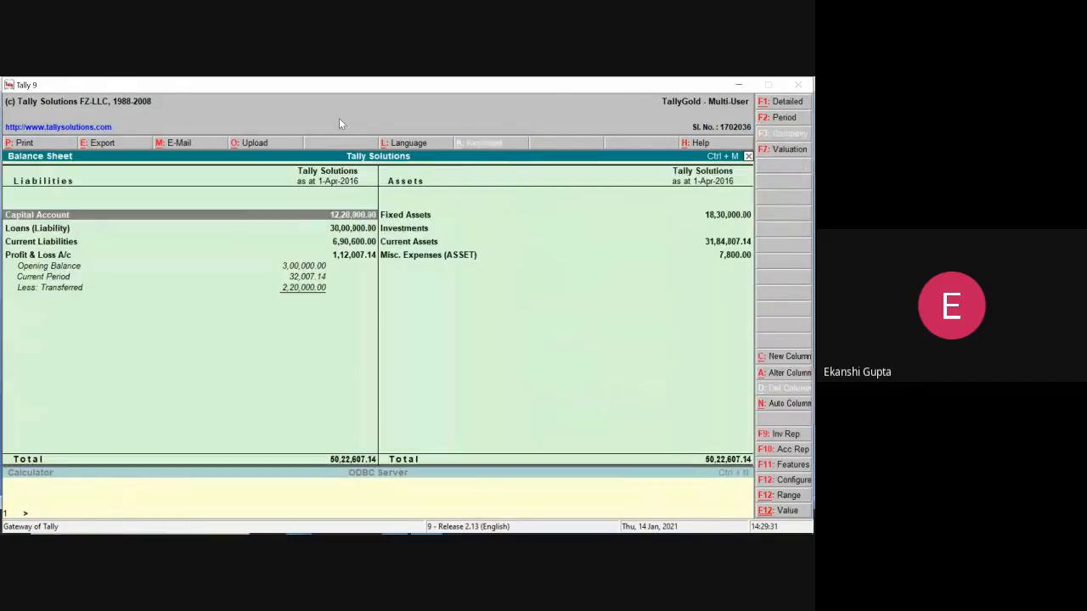
left_click(783, 101)
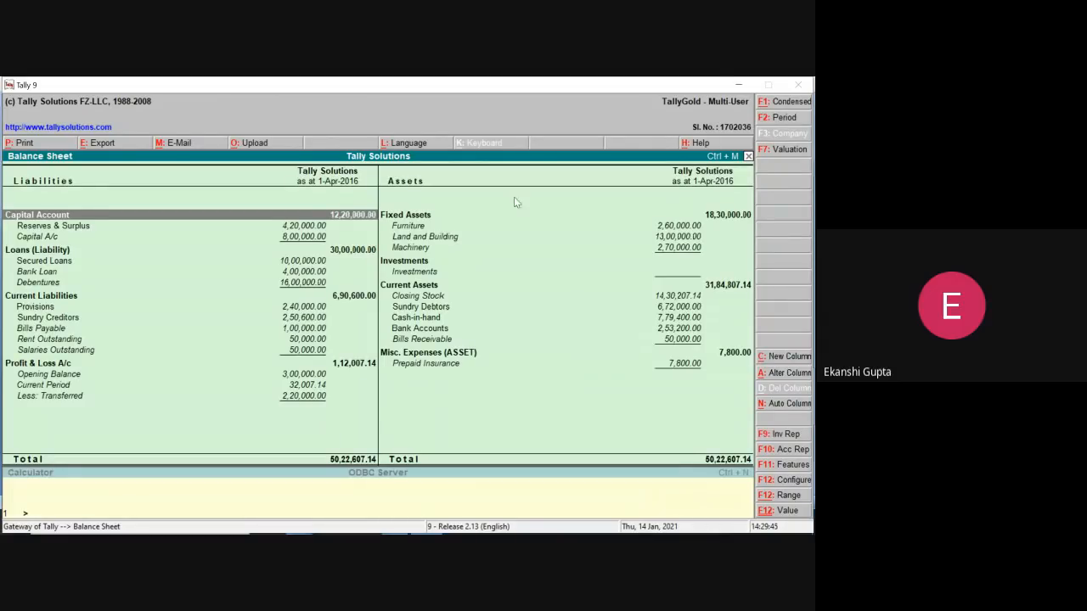
key("Escape")
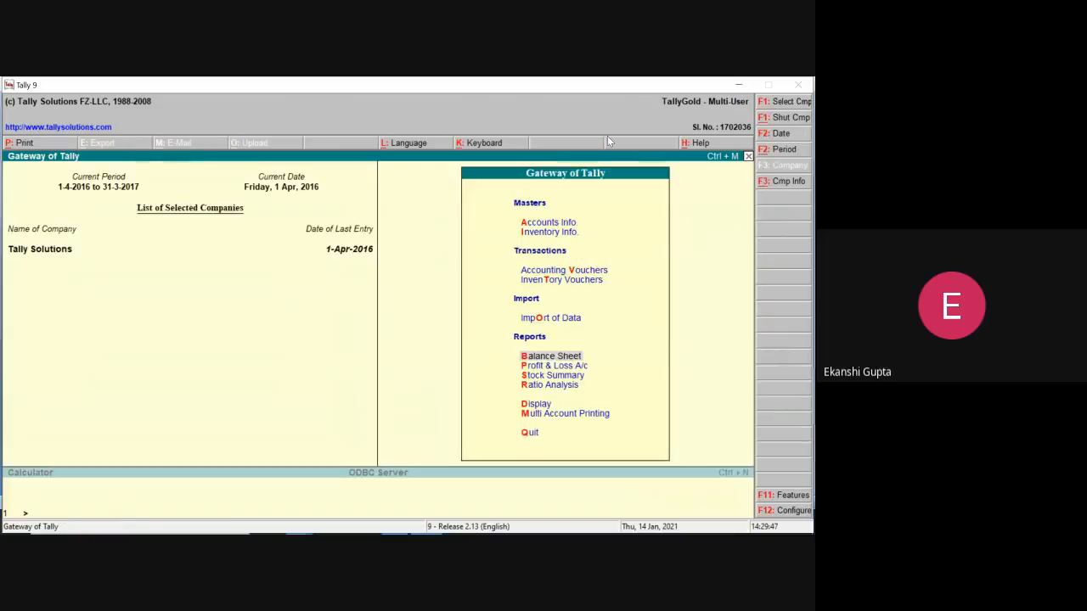
Display the Profit & Loss A/c in detailed form, review it, and return to the Gateway of Tally
left_click(558, 367)
left_click(559, 367)
left_click(790, 103)
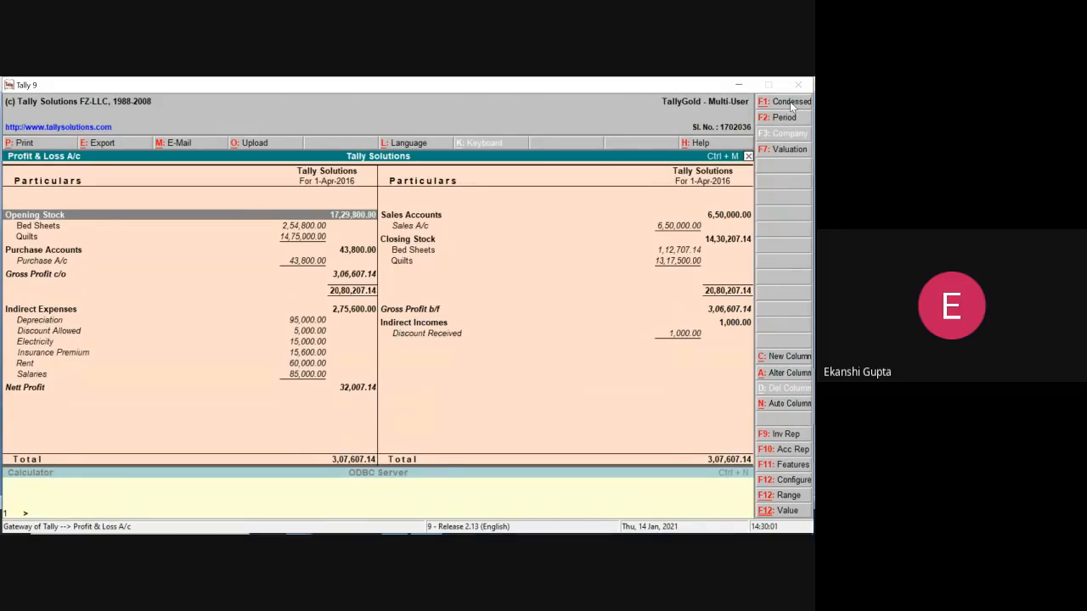
key("Escape")
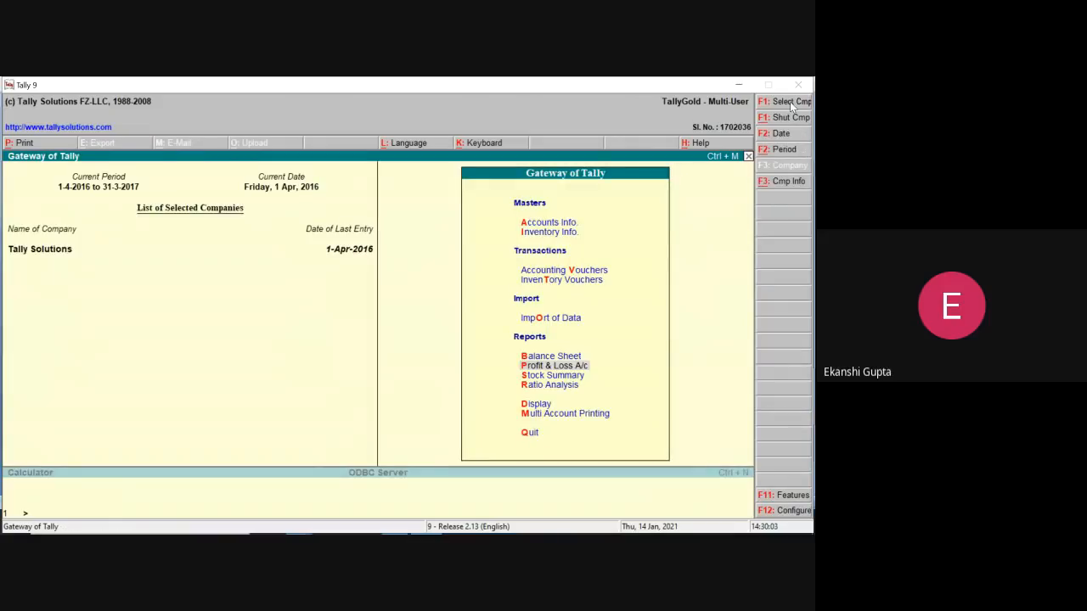
key("Escape")
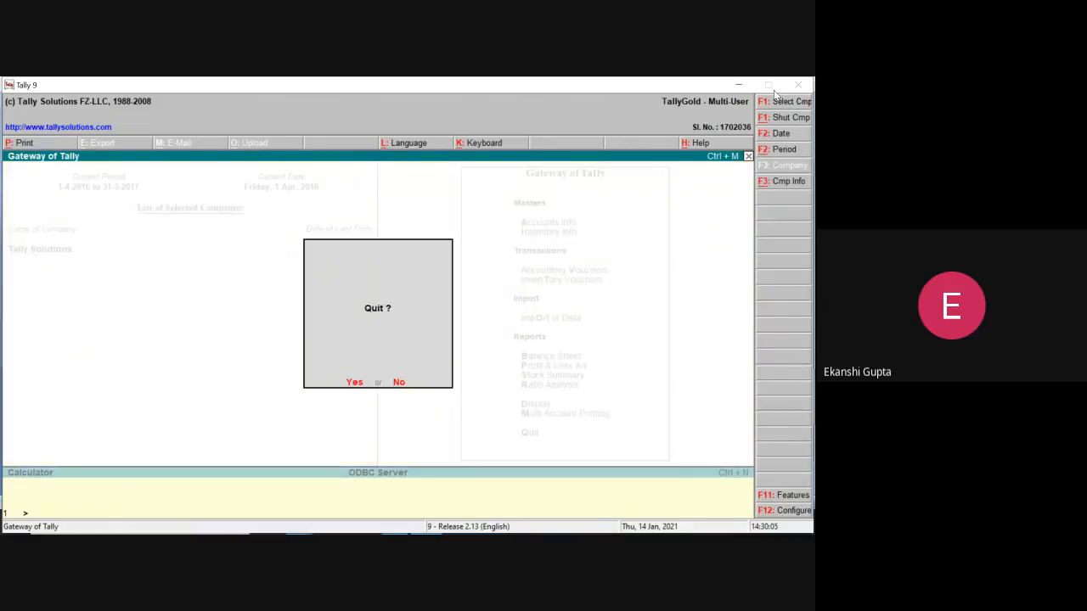
key("Escape")
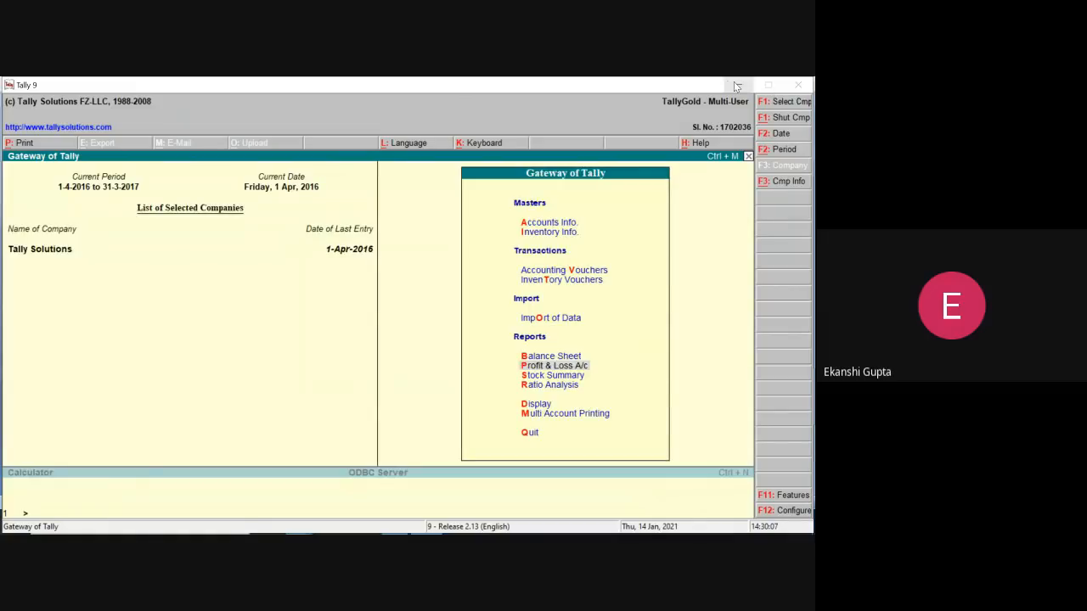
Switch to the Google Meet window in Chrome and stop presenting the screen
left_click(735, 86)
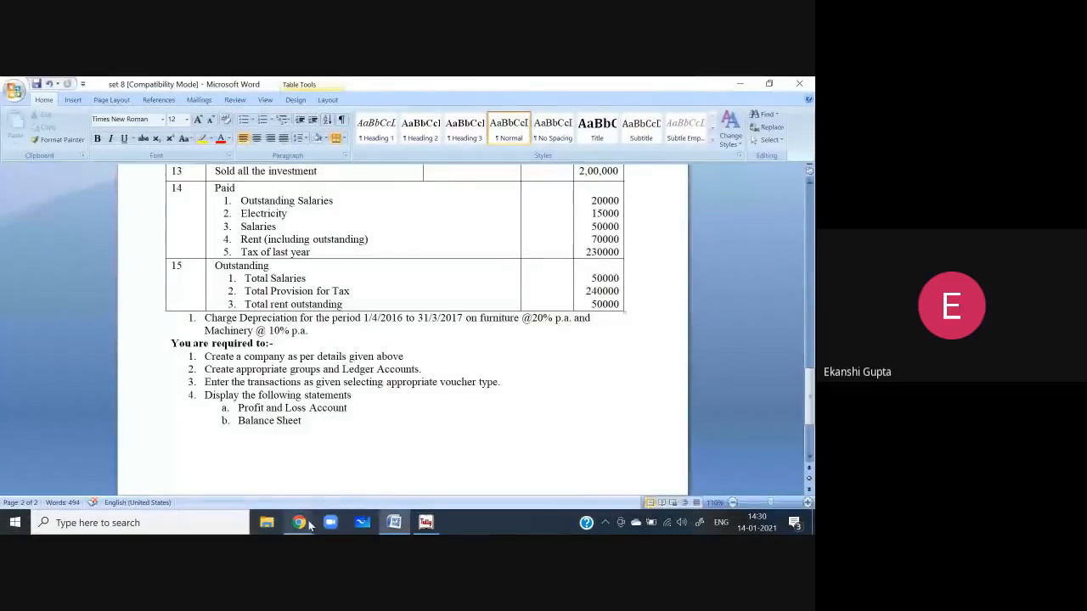
mouse_move(306, 525)
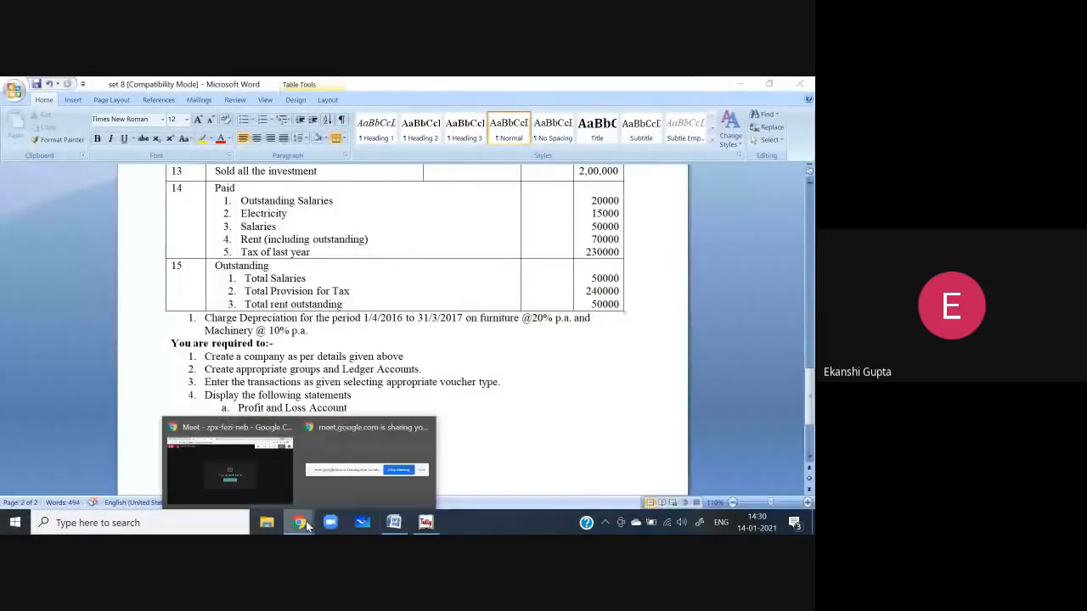
left_click(266, 483)
left_click(413, 355)
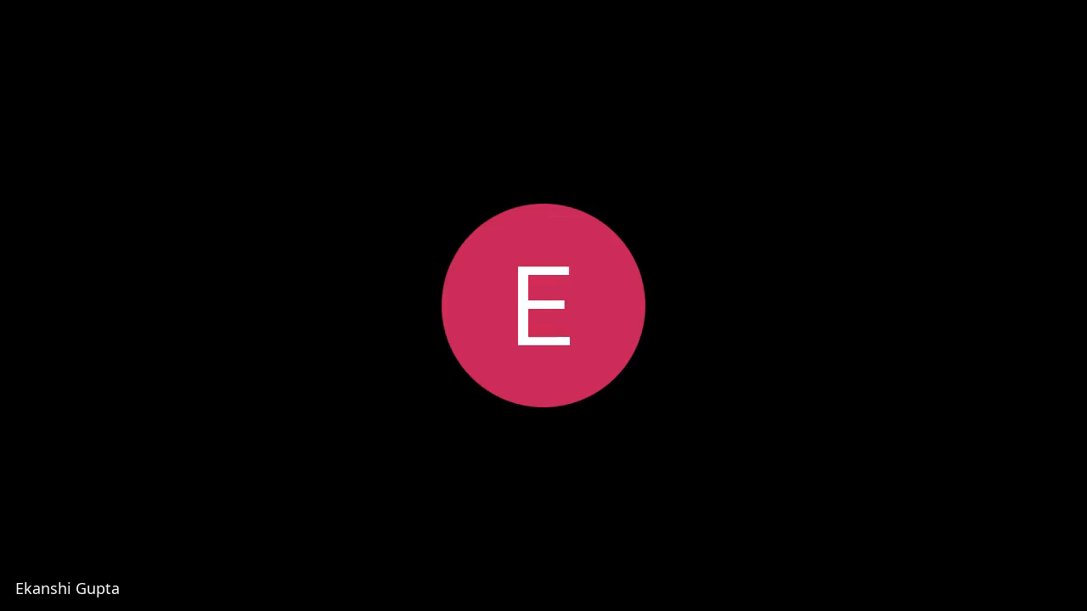